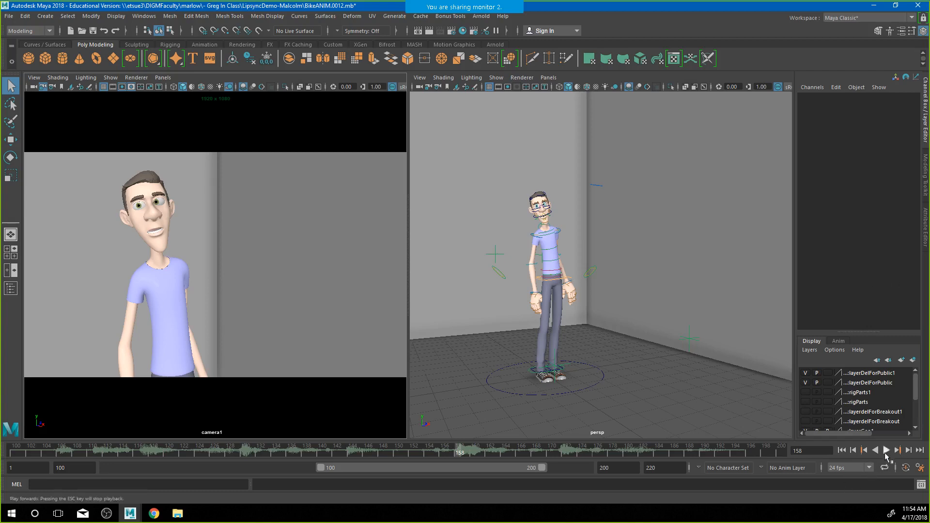
# Play the animation from the start of the range, stop at frame 112 and inspect the character's face in the perspective view
pyautogui.click(842, 451)
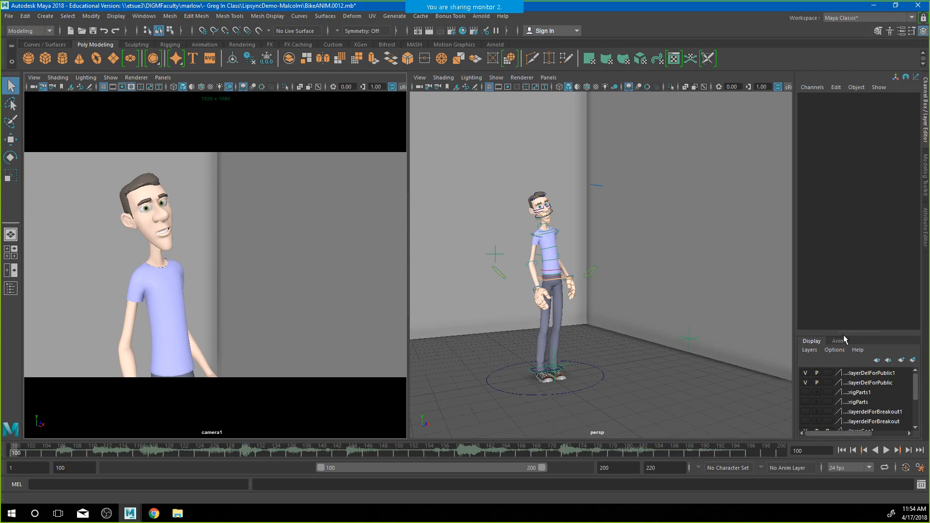
pyautogui.click(886, 450)
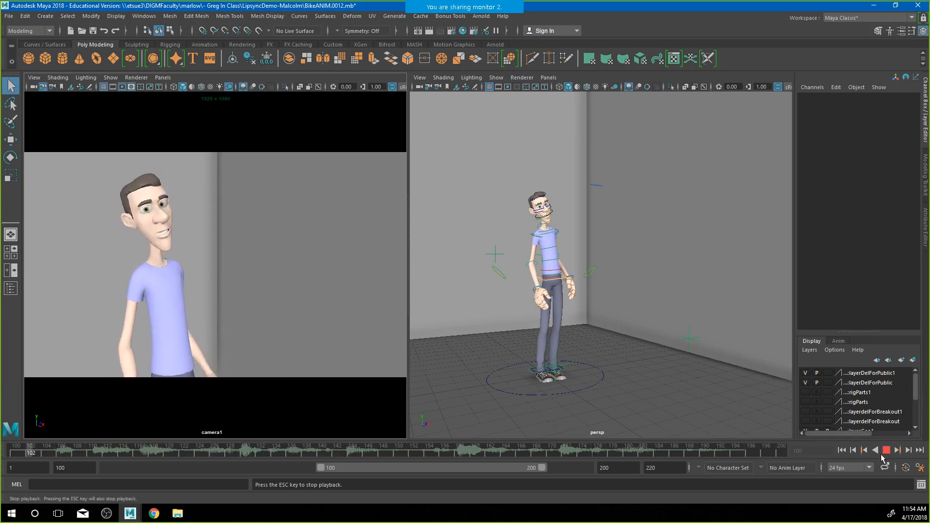
pyautogui.press('Escape')
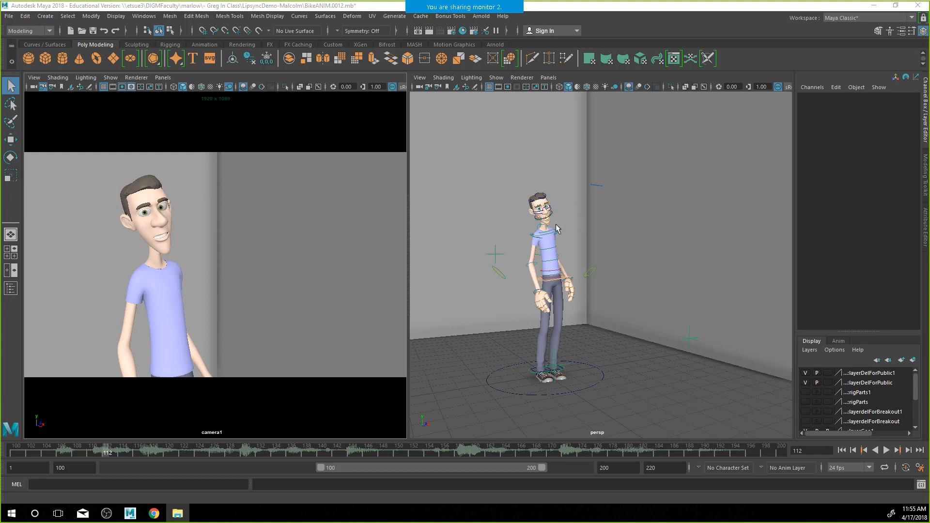
pyautogui.scroll(8, 555, 223)
pyautogui.keyDown('alt'); pyautogui.moveTo(554, 216); pyautogui.dragTo(832, 440, button='middle'); pyautogui.keyUp('alt')
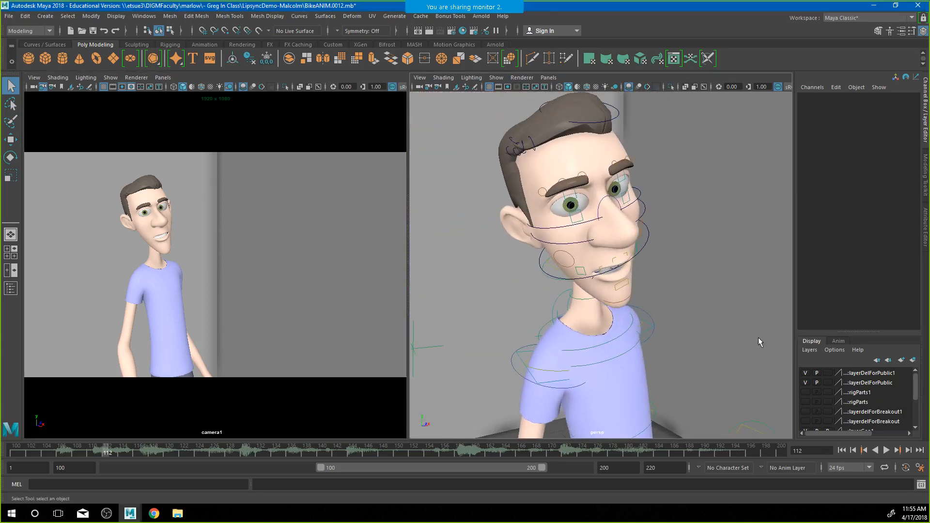
pyautogui.keyDown('alt'); pyautogui.moveTo(557, 278); pyautogui.dragTo(601, 281); pyautogui.keyUp('alt')
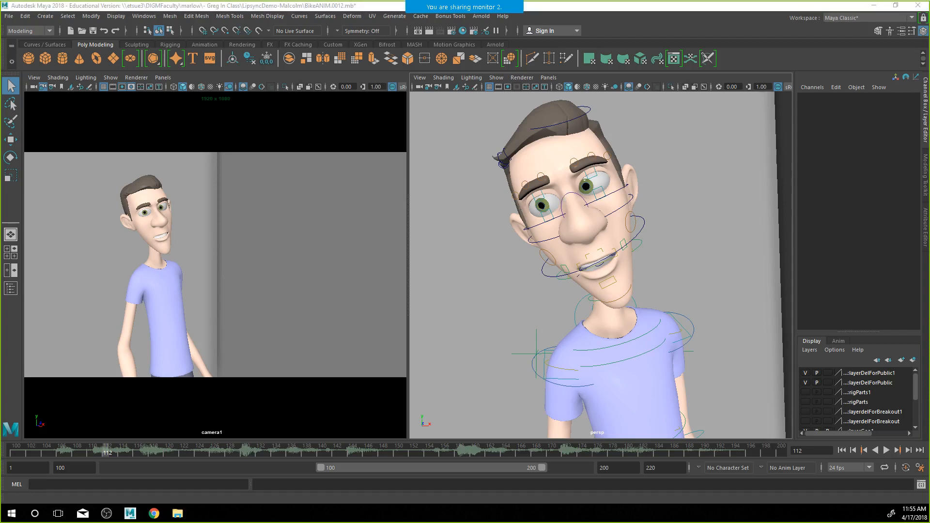
# Switch to File Explorer, go to \\etsue3 and open the AnimSchoolPickerPC folder via Faculty, the instructor's folder, - Character Animation, Files and AnimPicker
pyautogui.click(178, 513)
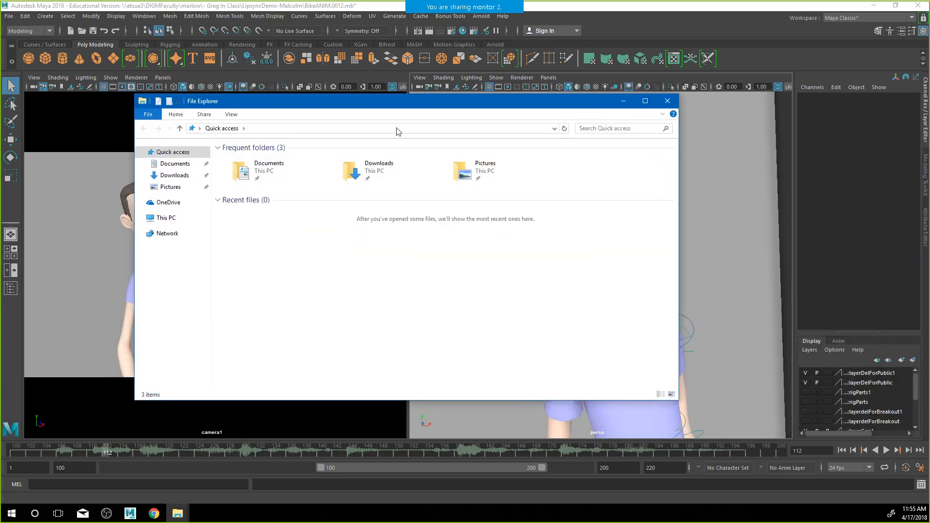
pyautogui.click(393, 127)
pyautogui.write('\\\\etsue3')
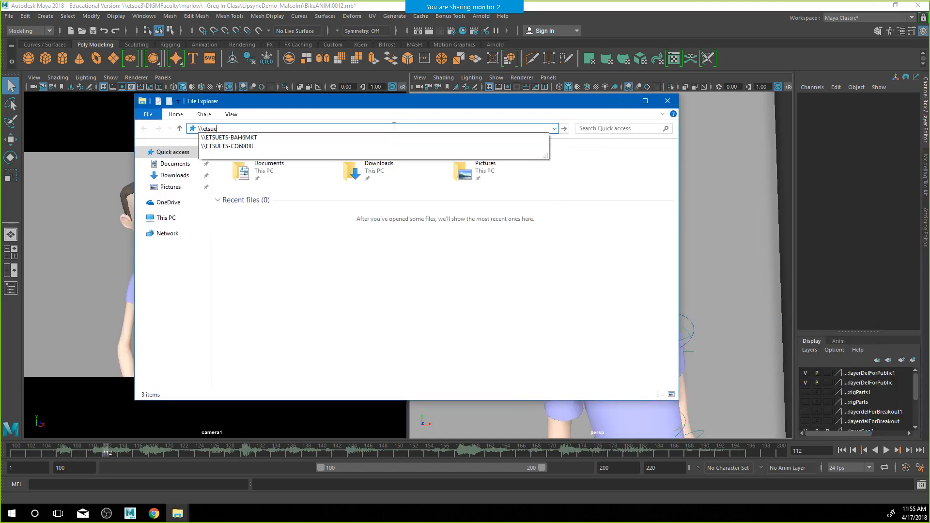
pyautogui.press('Return')
pyautogui.doubleClick(252, 211)
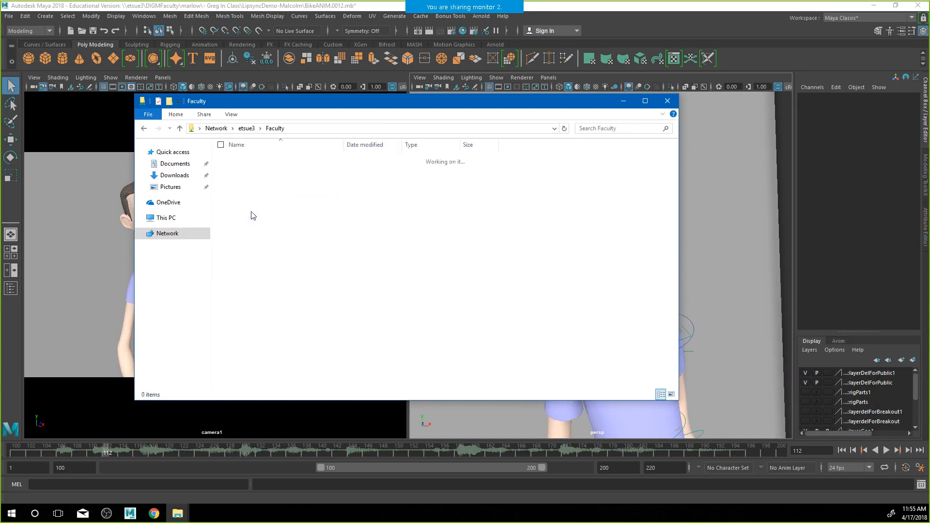
pyautogui.doubleClick(257, 230)
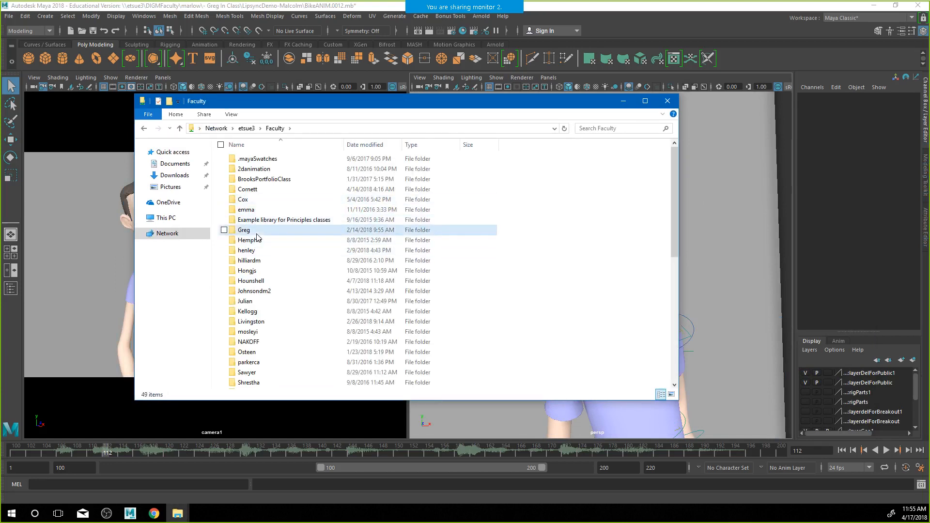
pyautogui.doubleClick(264, 169)
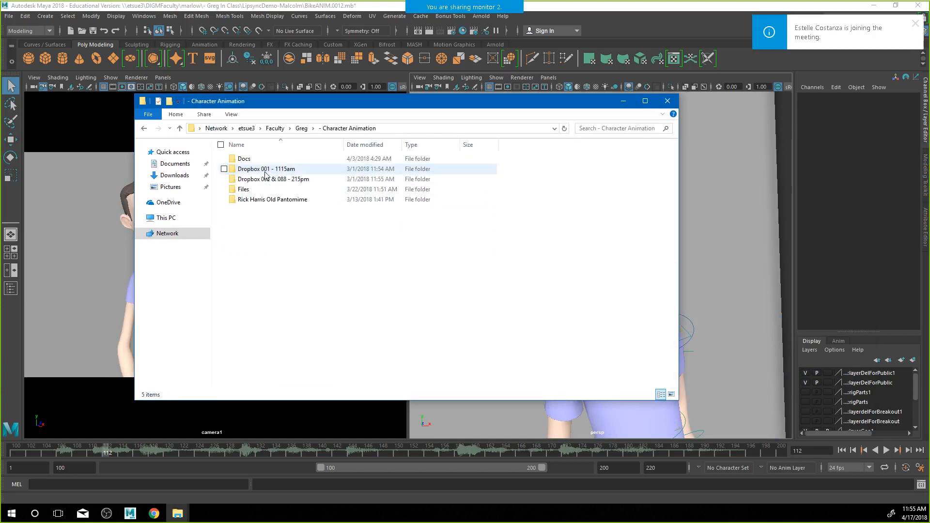
pyautogui.doubleClick(251, 190)
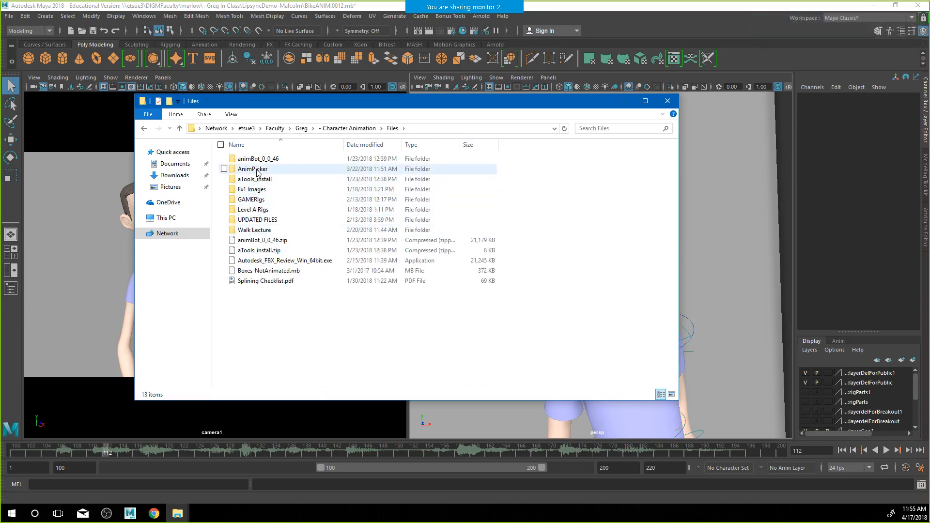
pyautogui.doubleClick(257, 171)
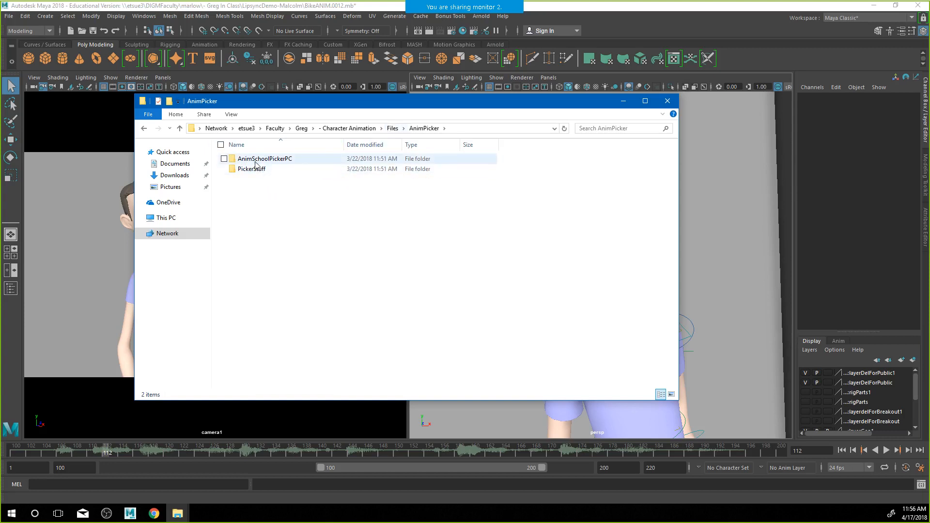
pyautogui.doubleClick(256, 160)
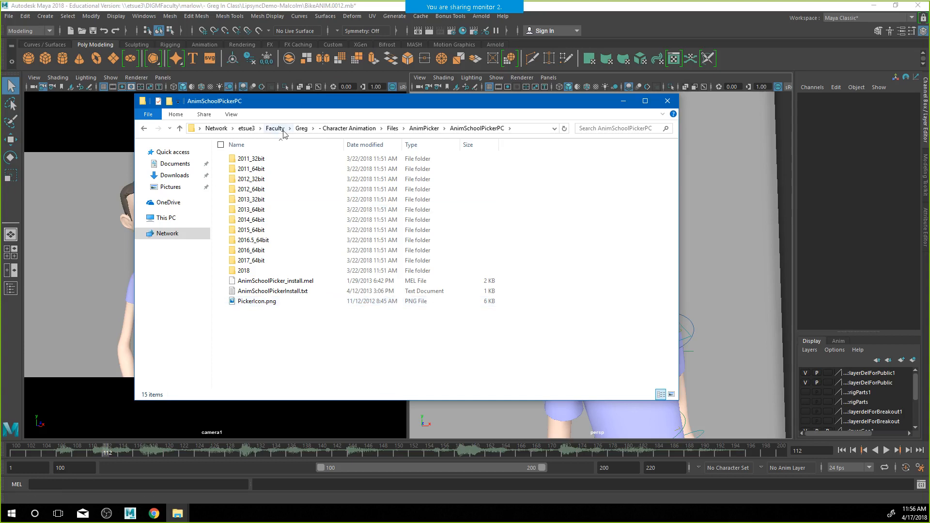
# Go back to the instructor's folder and retrace the path through - Character Animation, Files and AnimPicker to AnimSchoolPickerPC
pyautogui.click(301, 129)
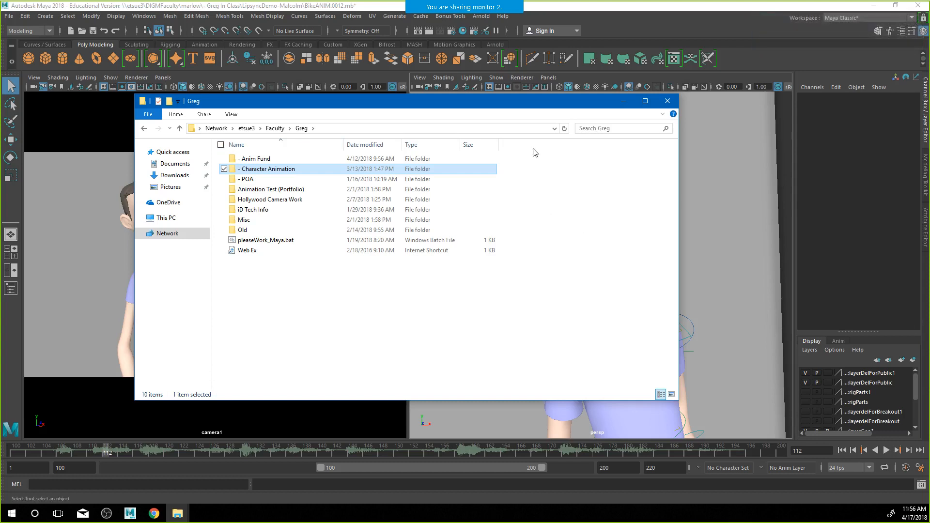
pyautogui.click(514, 311)
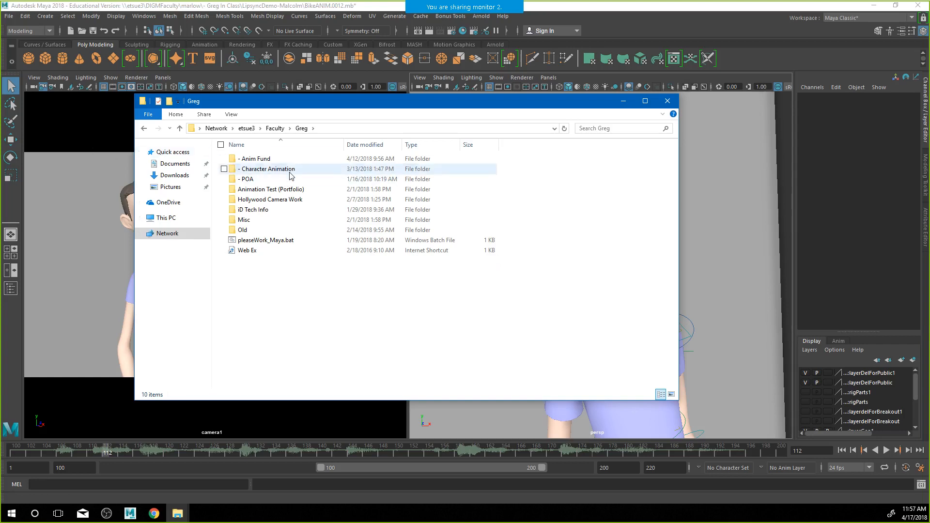
pyautogui.doubleClick(274, 169)
pyautogui.doubleClick(268, 193)
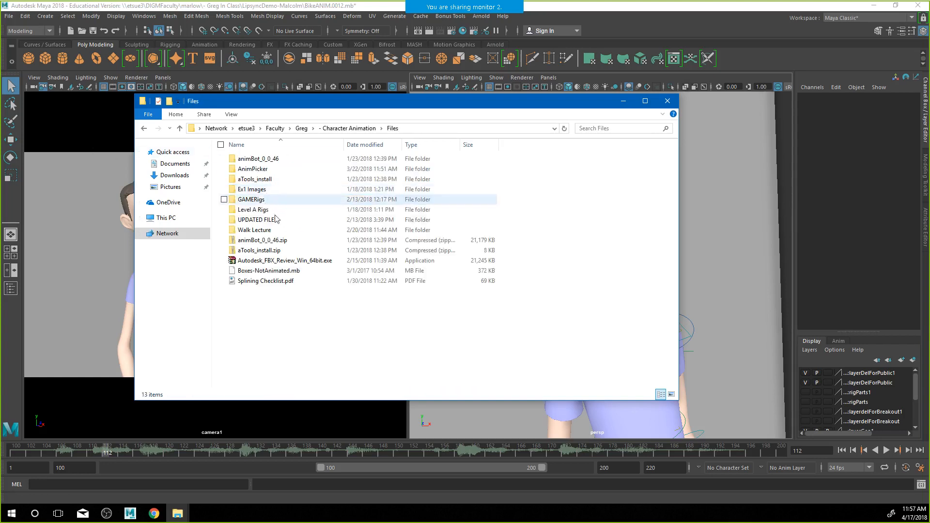
pyautogui.click(259, 171)
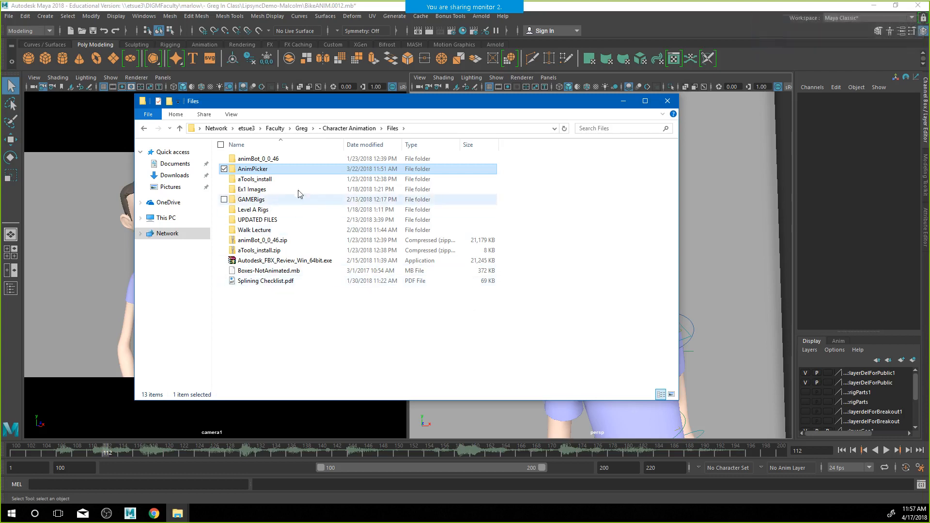
pyautogui.doubleClick(242, 170)
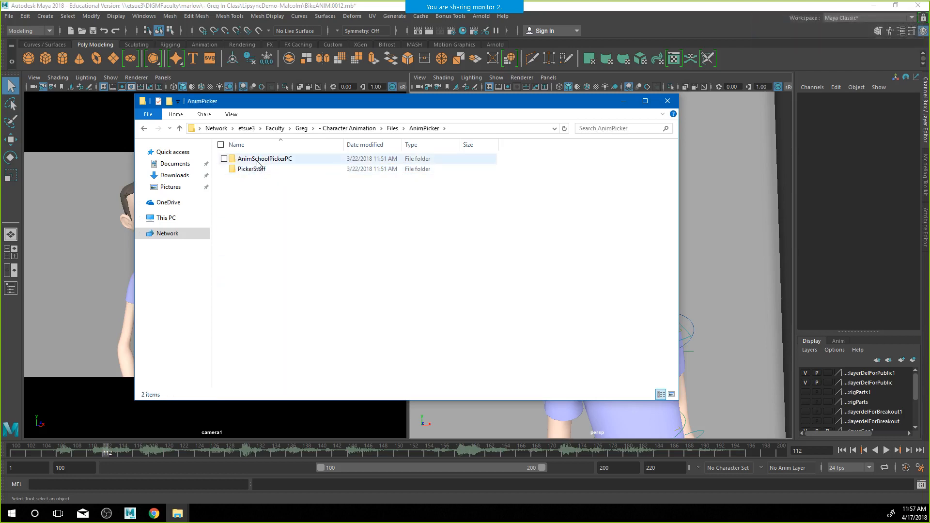
pyautogui.doubleClick(248, 159)
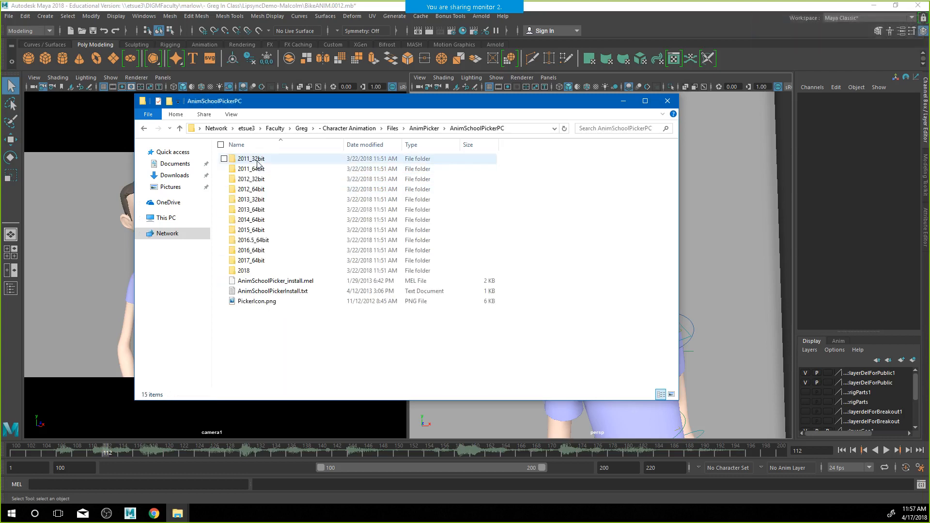
# Open AnimSchoolPickerInstall.txt, read the download and installation instructions, and close the file
pyautogui.doubleClick(281, 290)
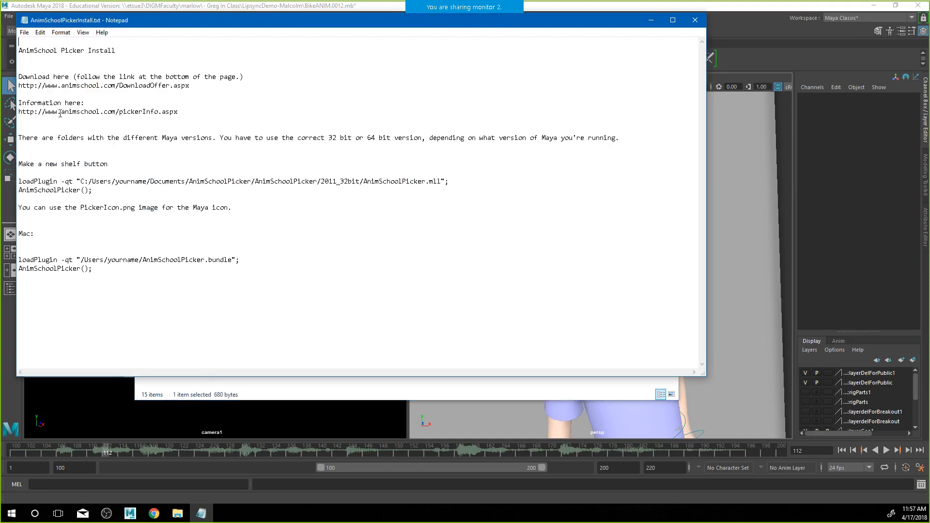
pyautogui.moveTo(35, 78); pyautogui.dragTo(237, 76)
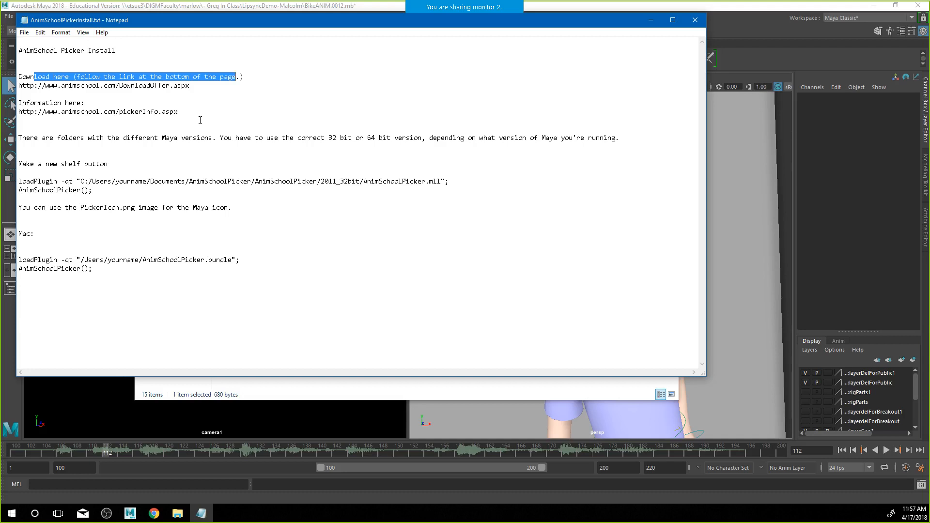
pyautogui.click(695, 20)
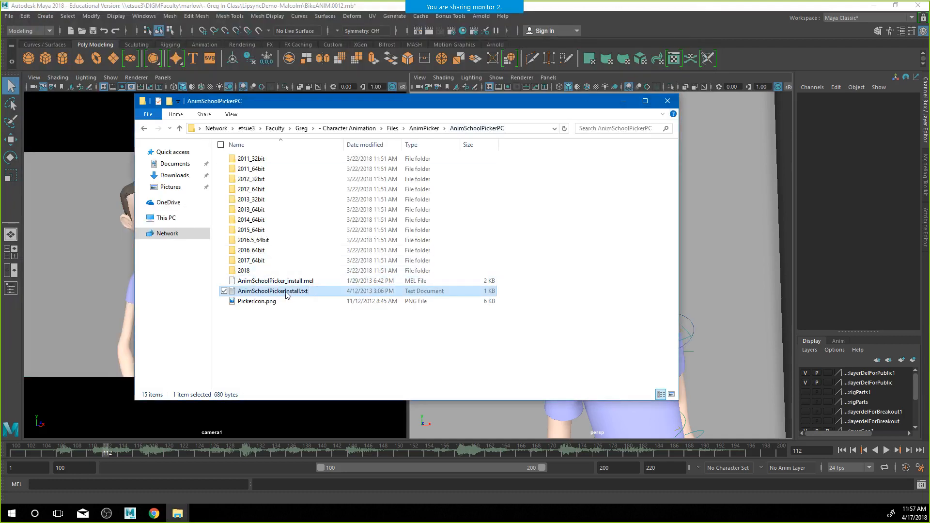
# Run AnimSchoolPicker_install.mel in the Maya viewport and load AnimSchoolPicker.mll from the 2018 folder of AnimSchoolPickerPC as the plugin
pyautogui.moveTo(282, 283); pyautogui.dragTo(717, 234)
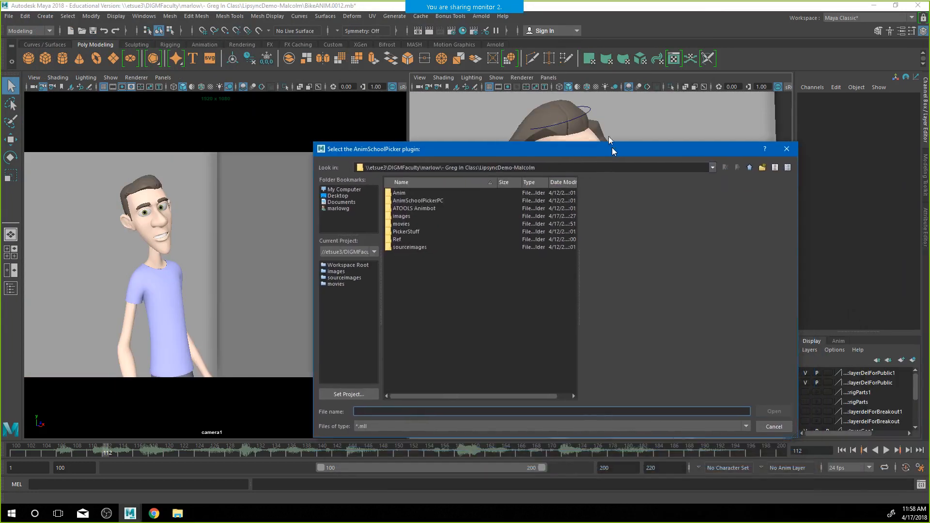
pyautogui.moveTo(608, 135); pyautogui.dragTo(439, 83)
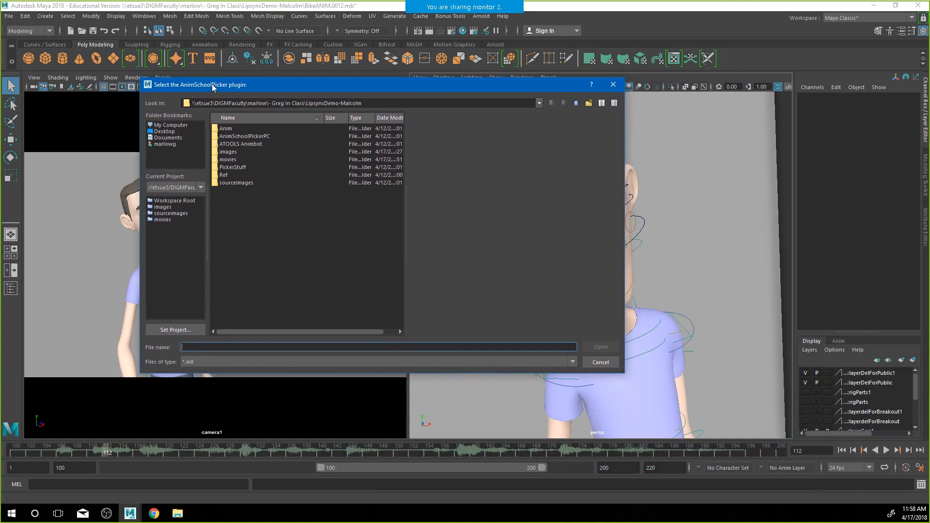
pyautogui.doubleClick(245, 137)
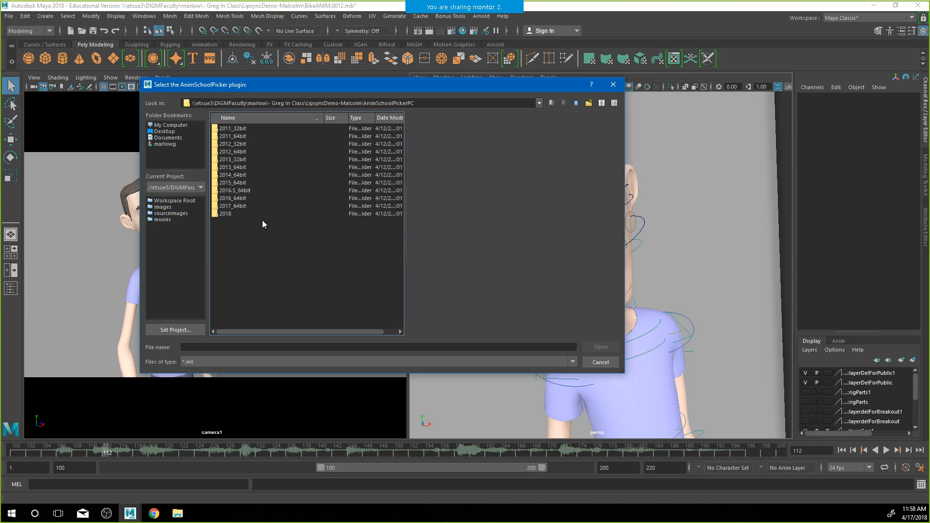
pyautogui.doubleClick(226, 214)
pyautogui.click(253, 129)
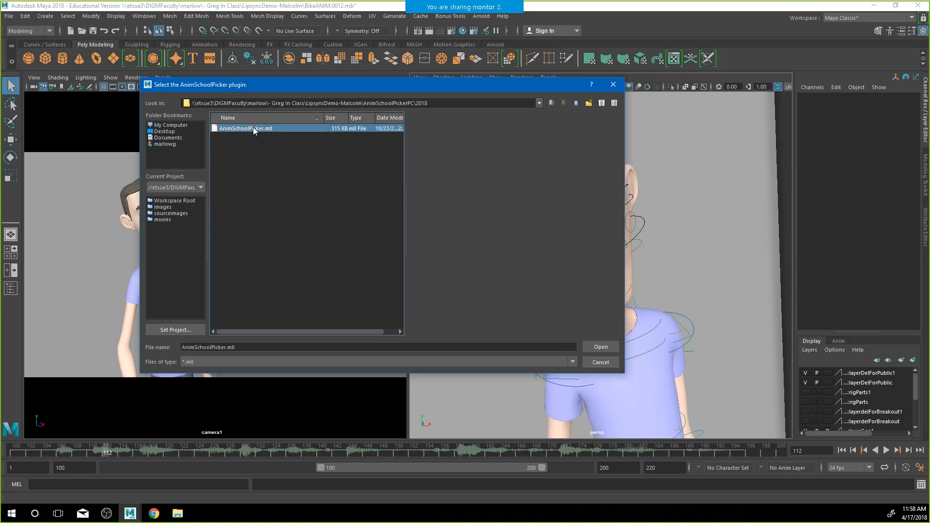
pyautogui.click(600, 347)
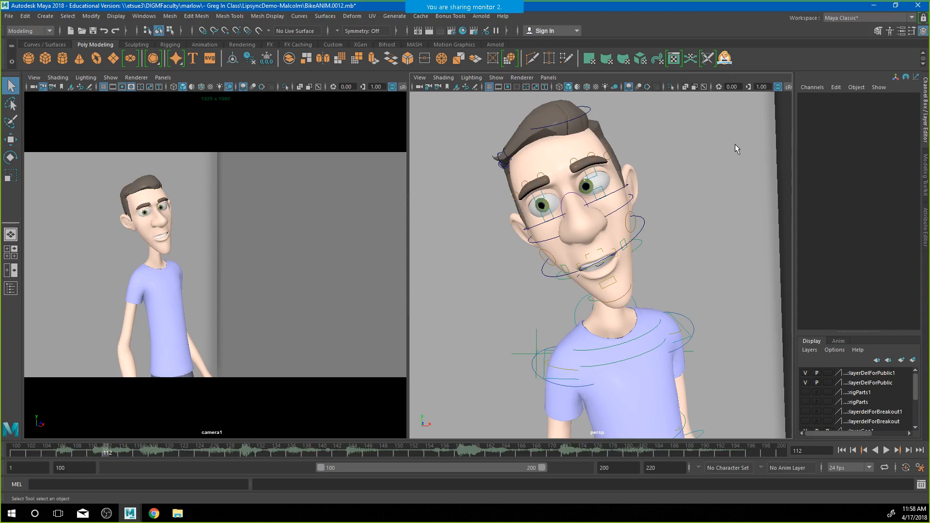
# Open AnimSchoolPicker, enlarge its window to fit the full body layout, and turn on all of the character's rig controls
pyautogui.click(726, 59)
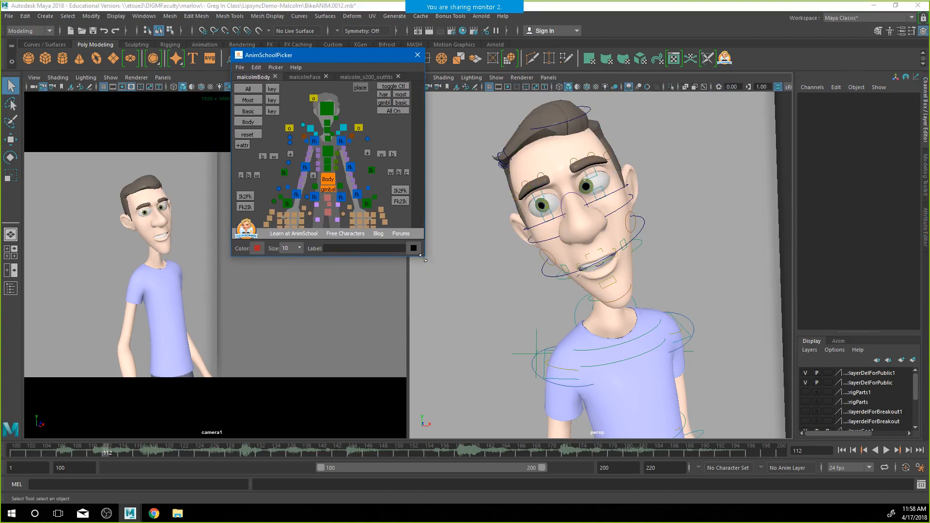
pyautogui.moveTo(423, 259); pyautogui.dragTo(418, 384)
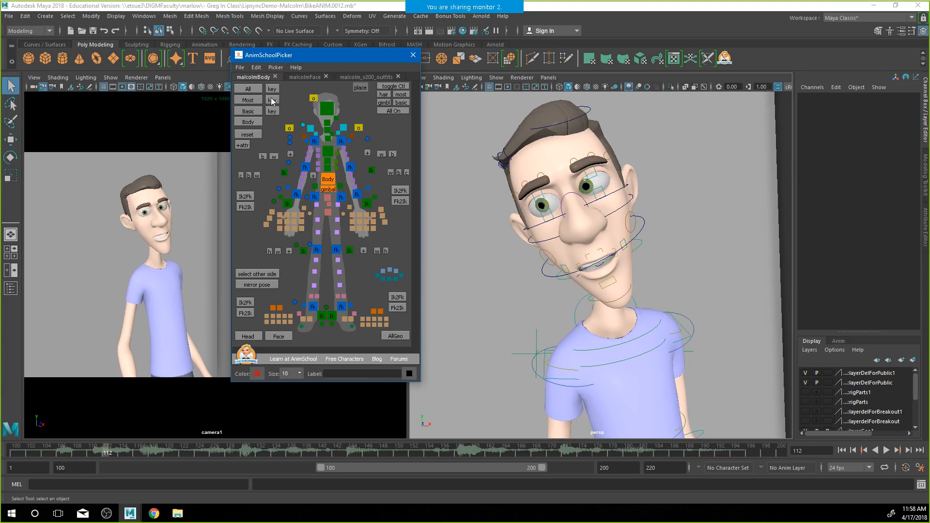
pyautogui.click(393, 111)
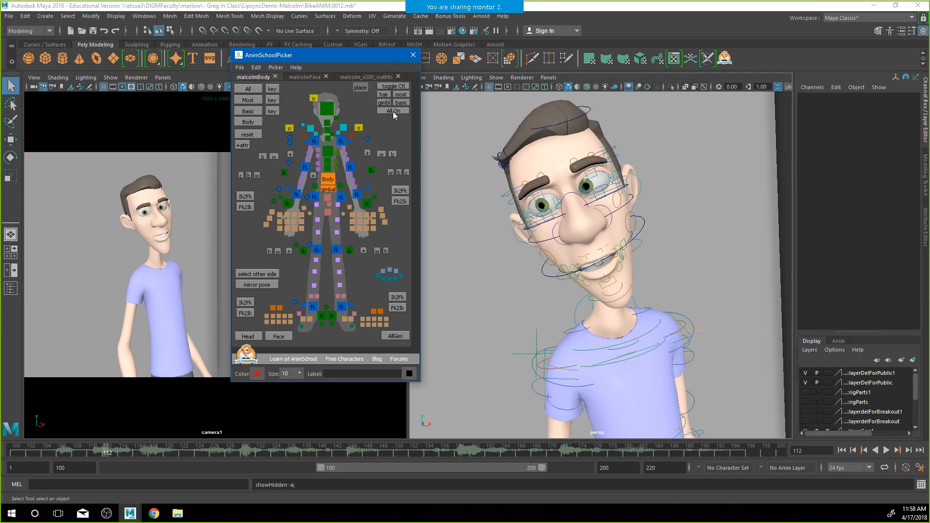
# Select the left lip-corner controls to examine them, and reduce the visible rig controls to the basic set
pyautogui.scroll(10, 576, 214)
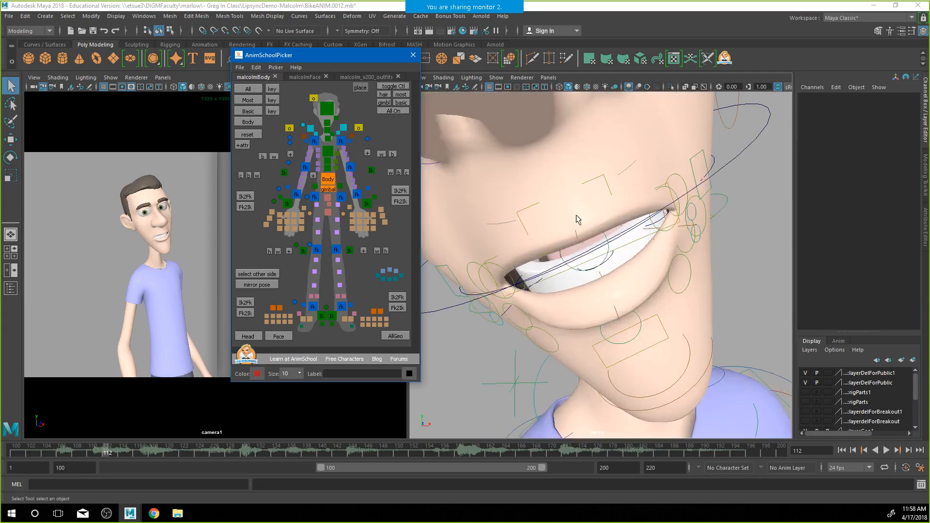
pyautogui.keyDown('alt'); pyautogui.moveTo(649, 266); pyautogui.dragTo(664, 255); pyautogui.keyUp('alt')
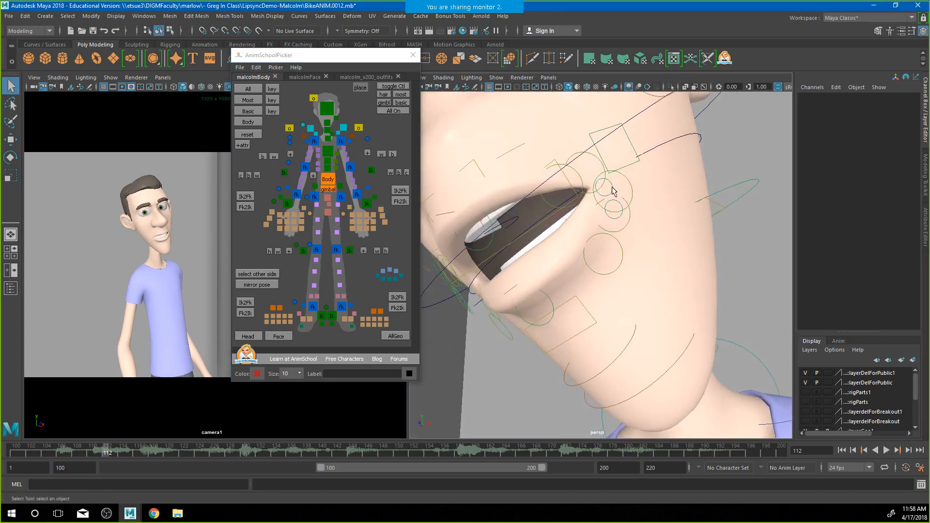
pyautogui.click(602, 189)
pyautogui.click(630, 206)
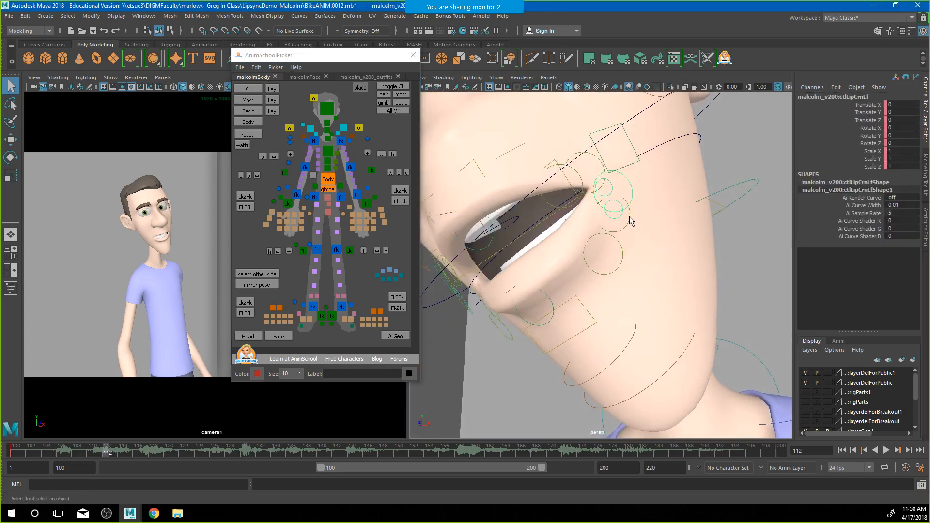
pyautogui.click(620, 218)
pyautogui.keyDown('alt'); pyautogui.moveTo(606, 213); pyautogui.dragTo(659, 222); pyautogui.keyUp('alt')
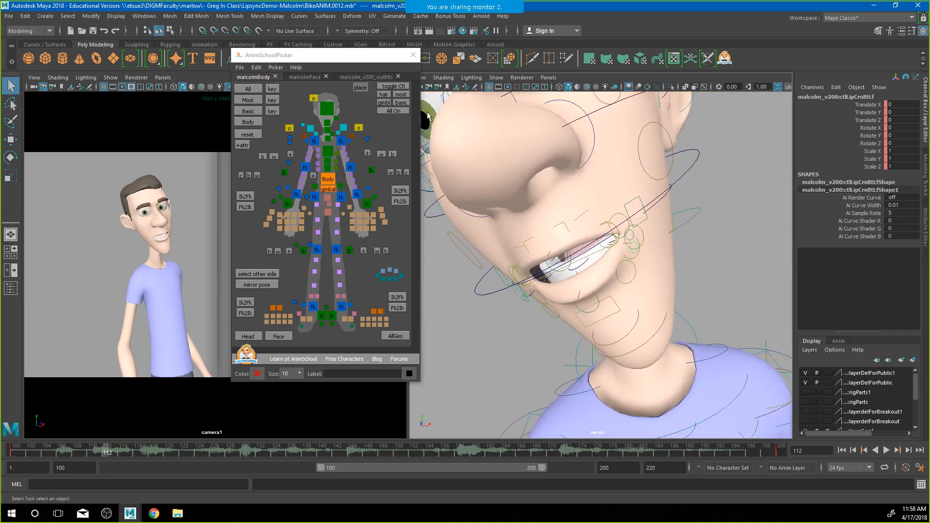
pyautogui.click(402, 104)
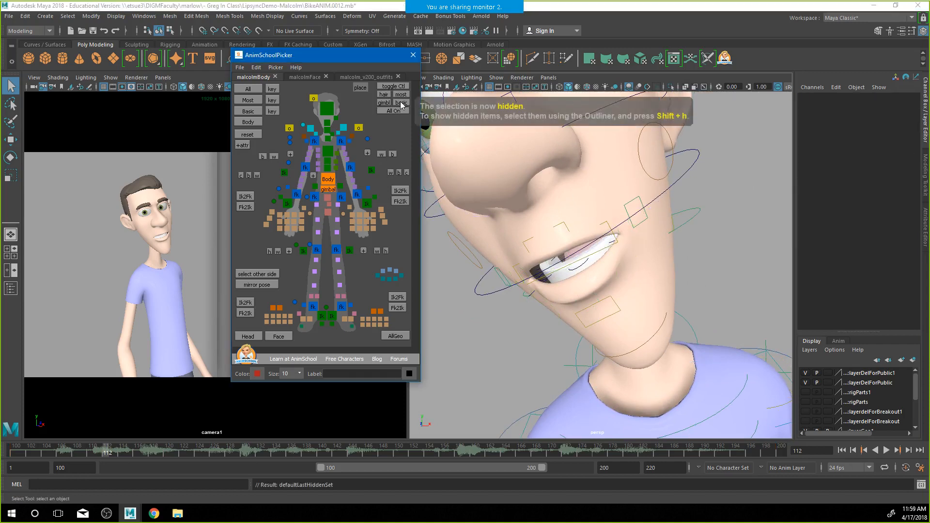
# Try moving the left lip-corner control on the face, and undo the move
pyautogui.click(630, 205)
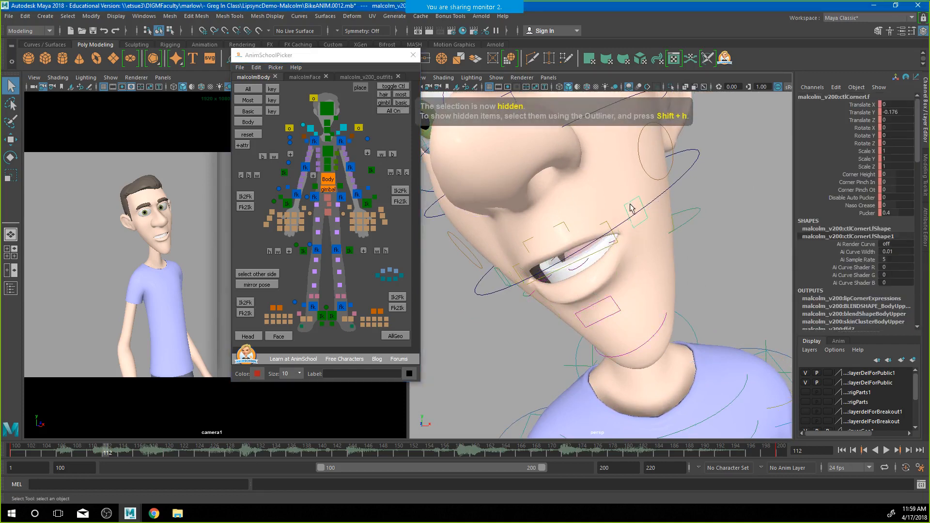
pyautogui.press('w')
pyautogui.moveTo(637, 211); pyautogui.dragTo(642, 214)
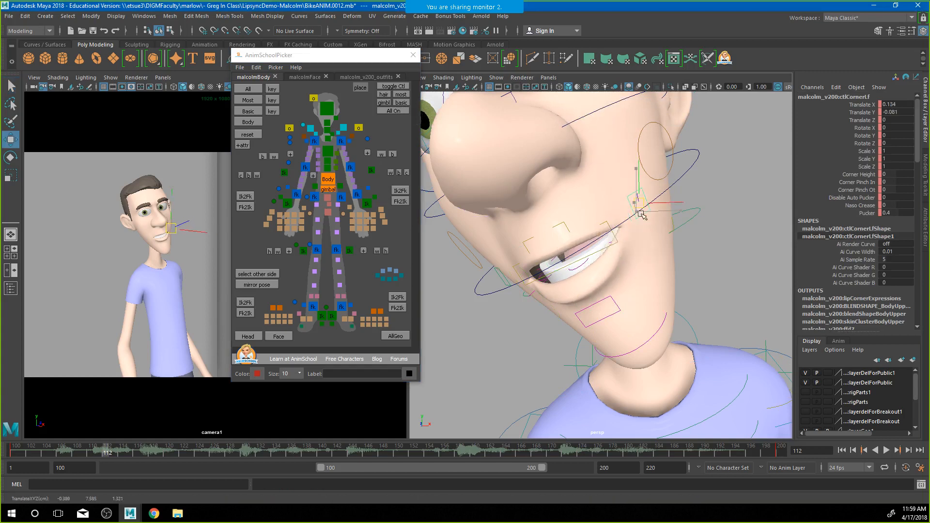
pyautogui.hotkey('ctrl', 'z')
pyautogui.hotkey('ctrl', 'z')
pyautogui.hotkey('ctrl', 'z')
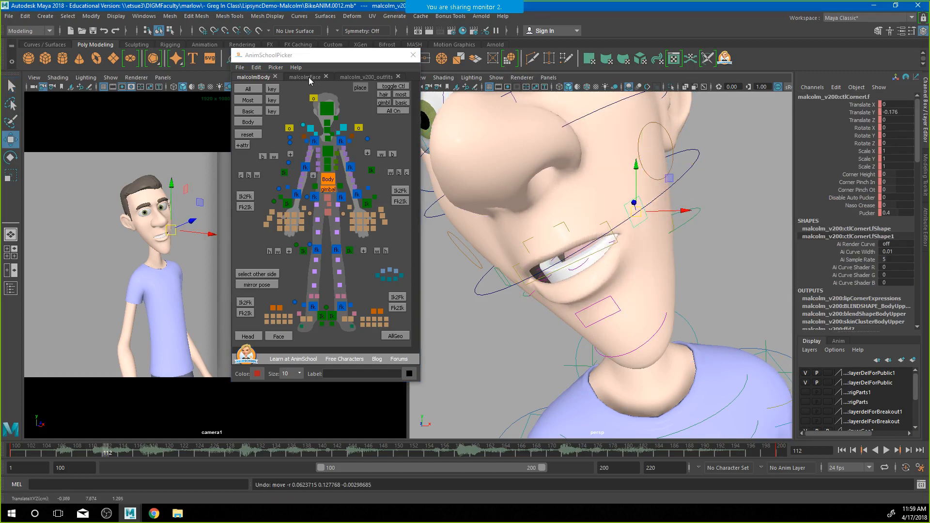
# Select the body, spine, left-finger, right-arm and head controls through the picker's body layout, and clear the selection
pyautogui.click(328, 179)
pyautogui.moveTo(330, 154); pyautogui.dragTo(329, 153)
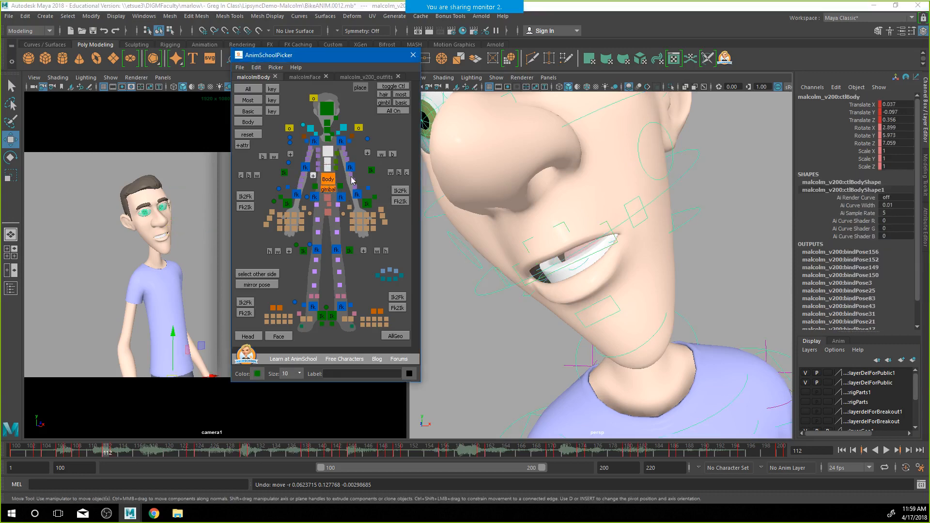
pyautogui.moveTo(349, 212); pyautogui.dragTo(376, 235)
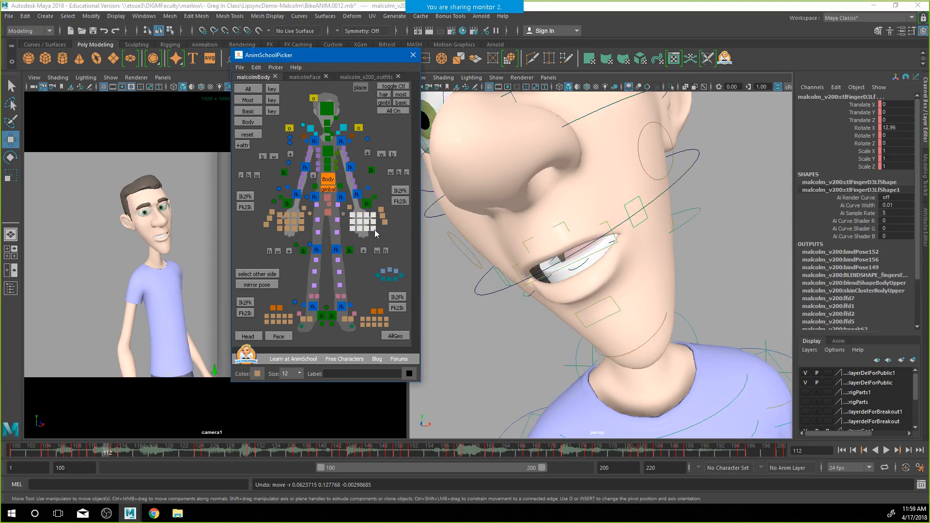
pyautogui.click(305, 167)
pyautogui.click(327, 108)
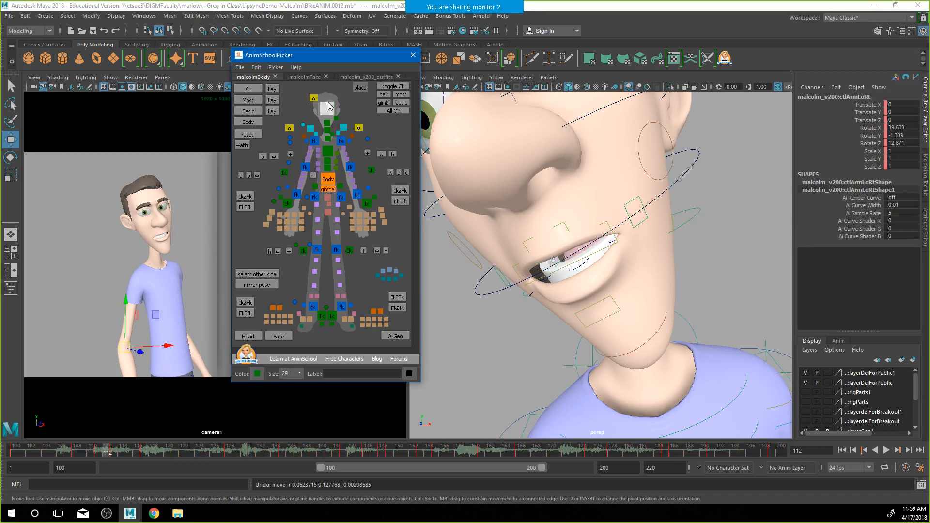
pyautogui.click(291, 94)
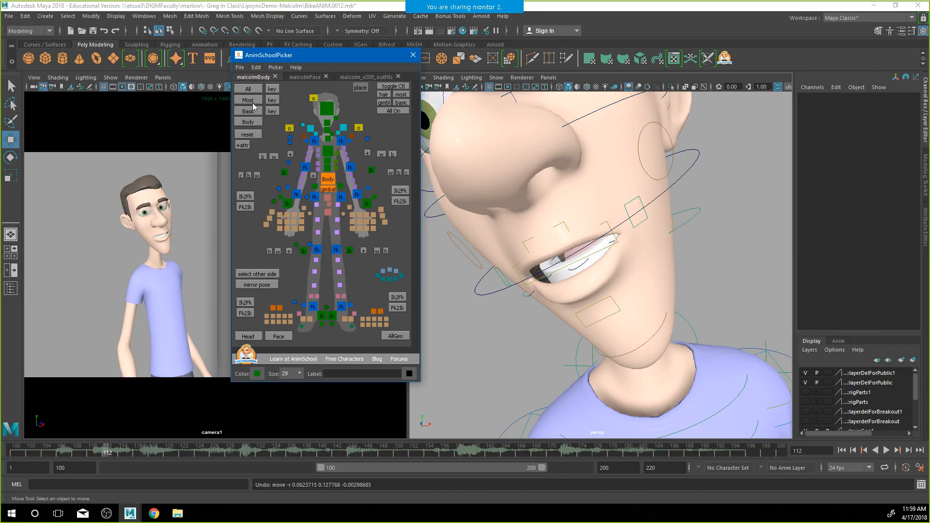
# Select all of the rig's controls, switch the picker to the malcolmFace layout, and clear the selection
pyautogui.click(249, 89)
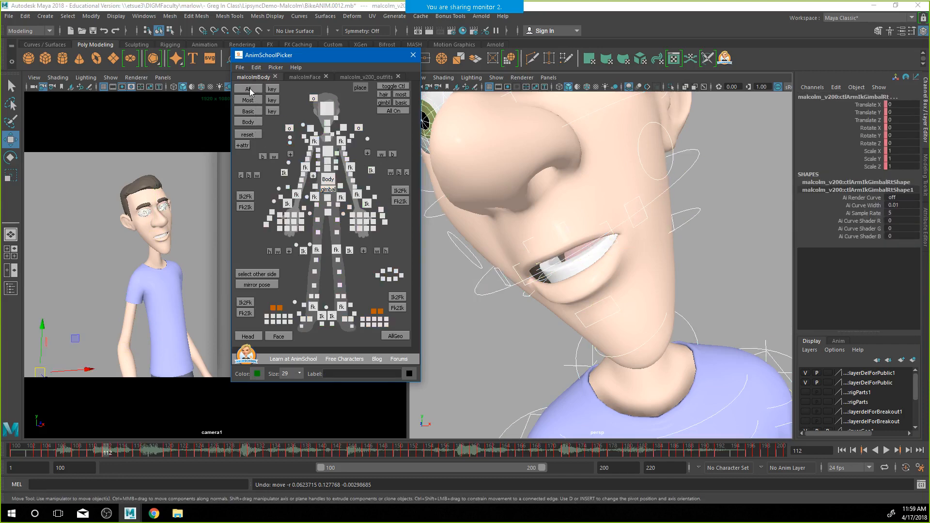
pyautogui.click(305, 77)
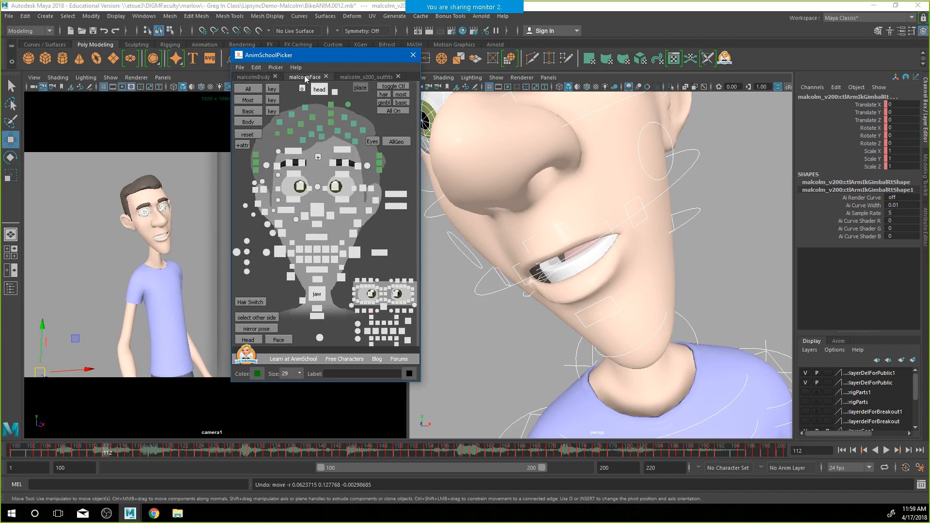
pyautogui.click(365, 118)
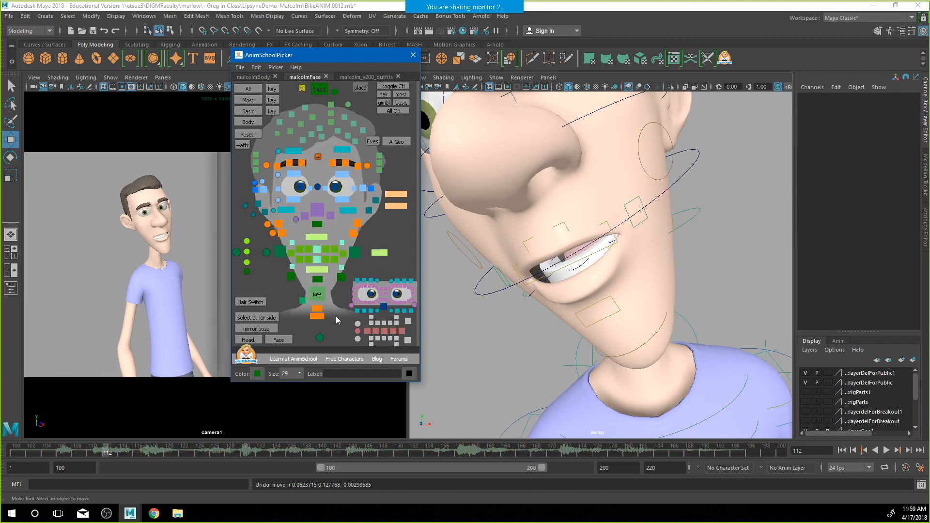
# Examine the picker's group selections for the whole mouth area and for both lip corners
pyautogui.click(320, 339)
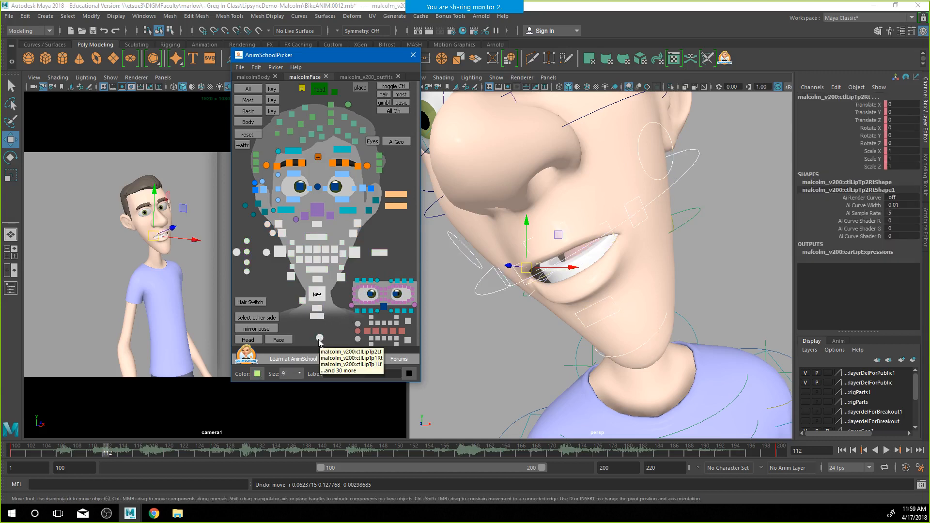
pyautogui.click(397, 273)
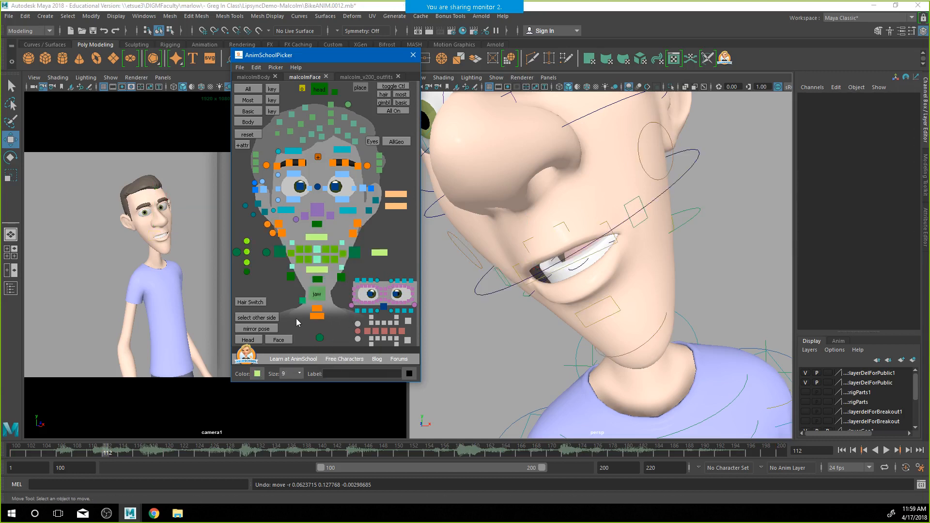
pyautogui.click(267, 254)
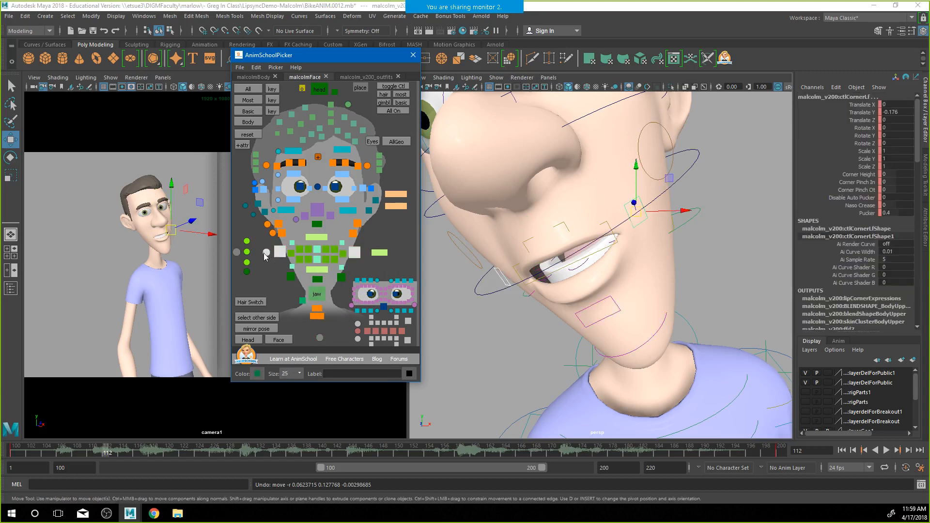
pyautogui.click(301, 306)
# Try rotating the jaw control to open the mouth wider, and undo the rotation
pyautogui.click(316, 294)
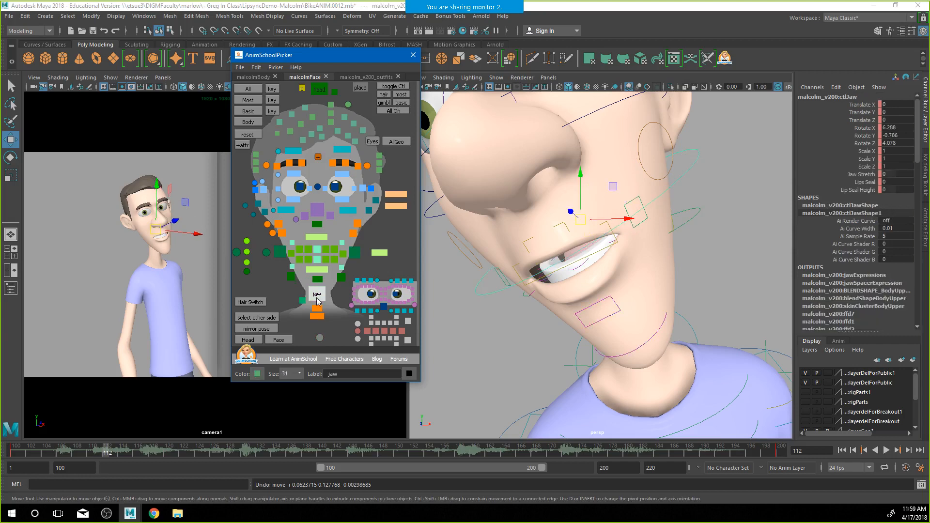
pyautogui.press('e')
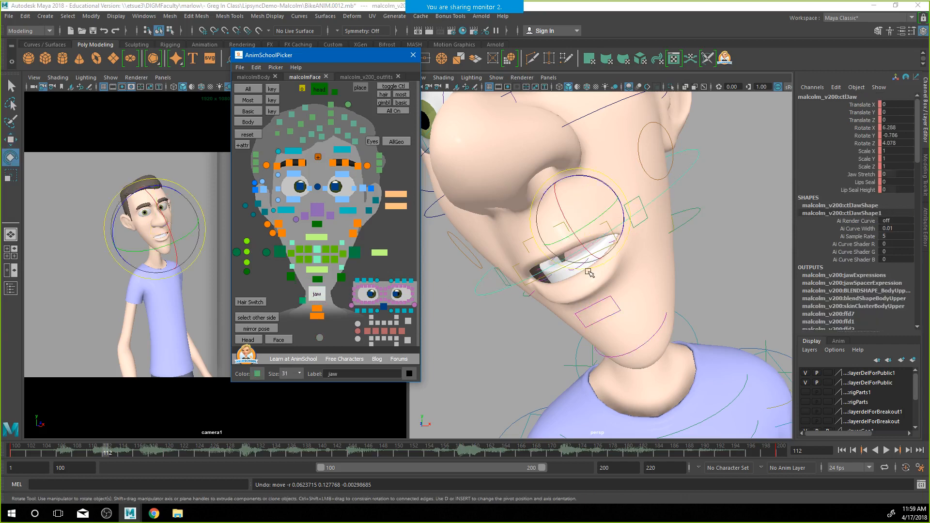
pyautogui.moveTo(601, 271); pyautogui.dragTo(571, 212)
pyautogui.hotkey('ctrl', 'z')
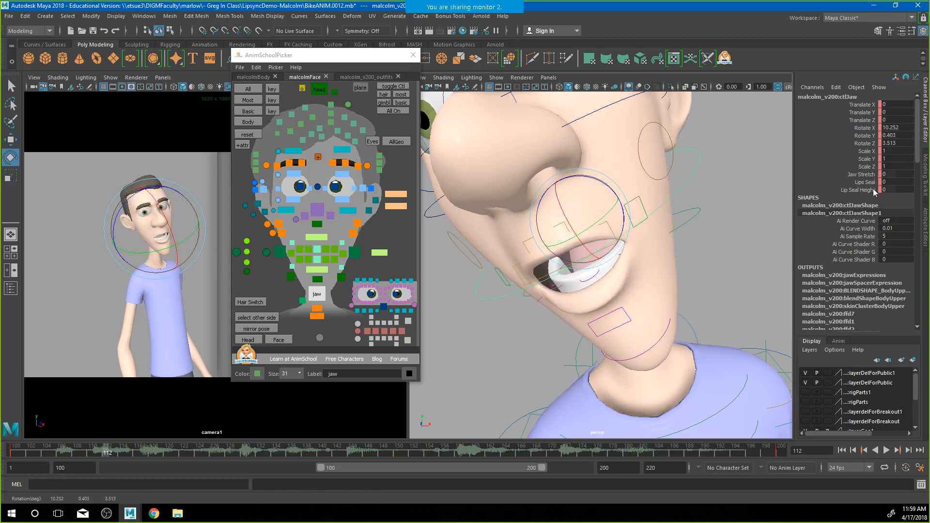
pyautogui.keyDown('alt'); pyautogui.moveTo(645, 259); pyautogui.dragTo(621, 270); pyautogui.keyUp('alt')
pyautogui.hotkey('ctrl', 'z')
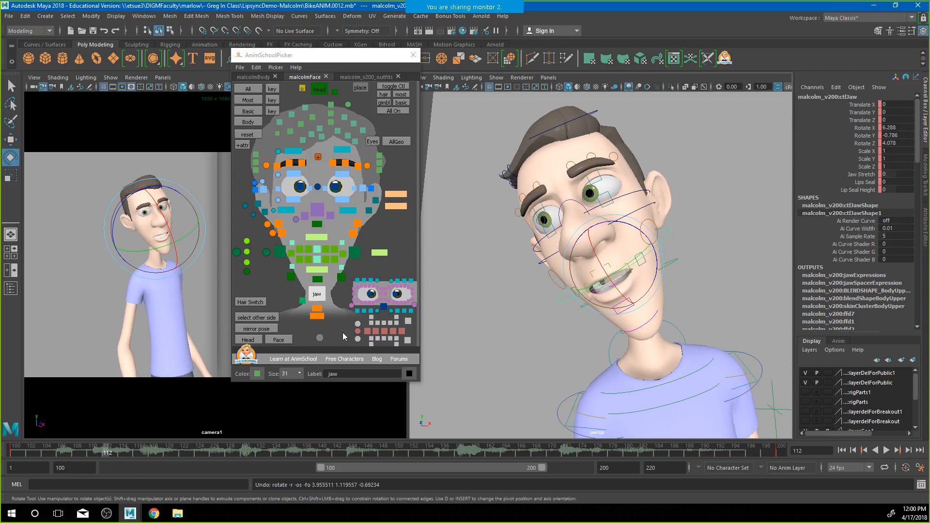
# Examine the chin, lower-lip and paired cheek controls by selecting them in the face layout, and clear the selection
pyautogui.click(317, 310)
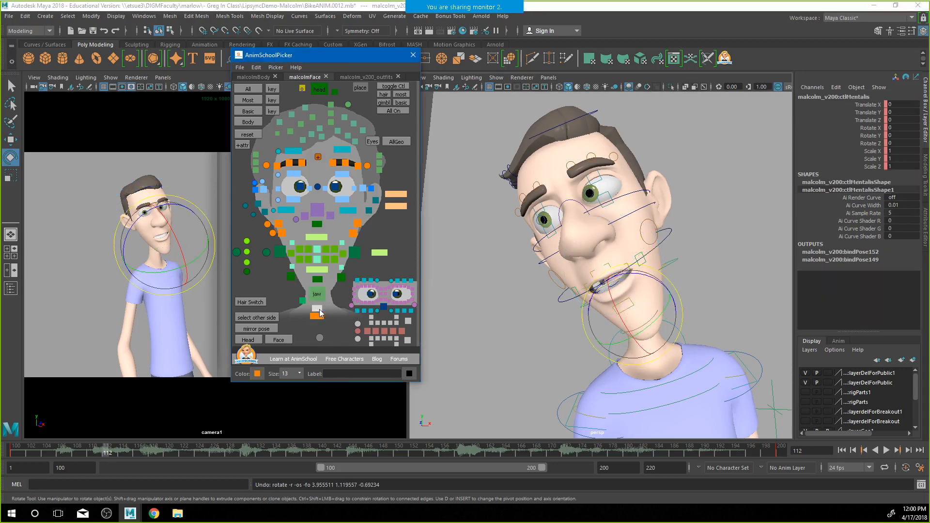
pyautogui.click(317, 280)
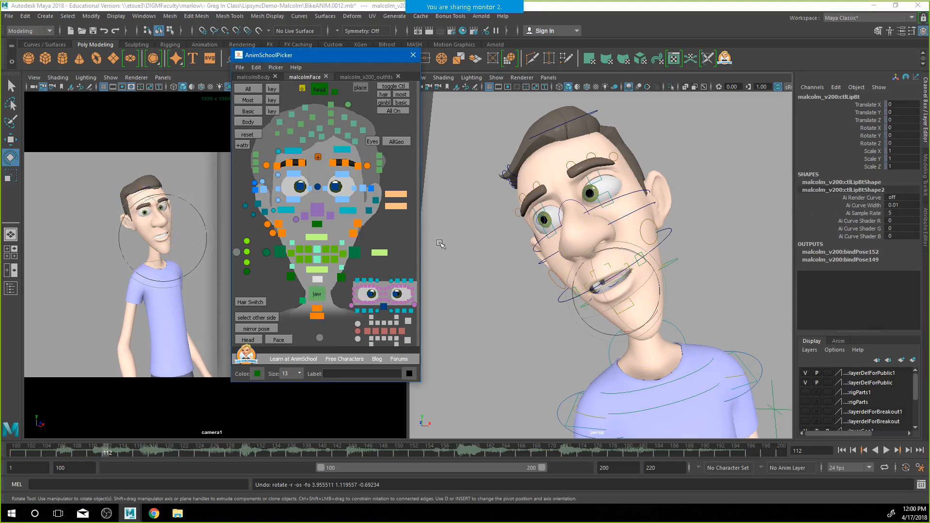
pyautogui.click(273, 233)
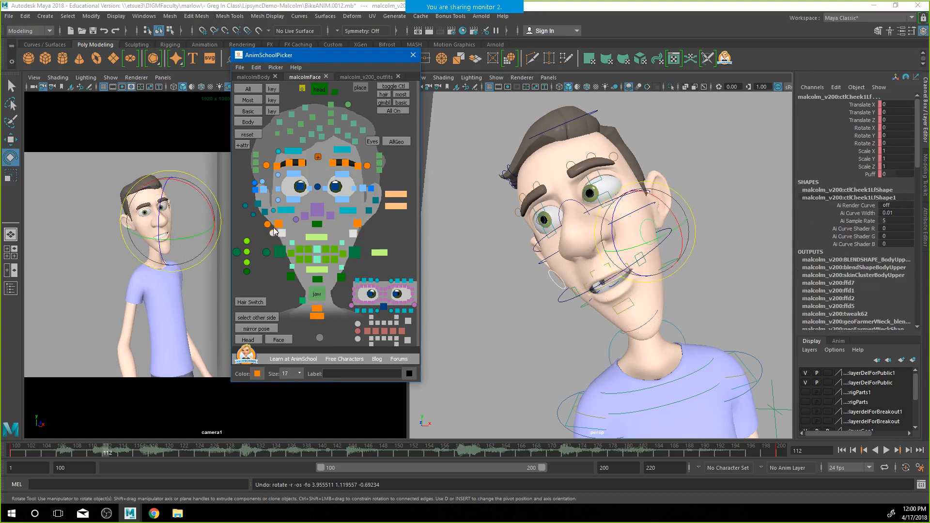
pyautogui.click(268, 225)
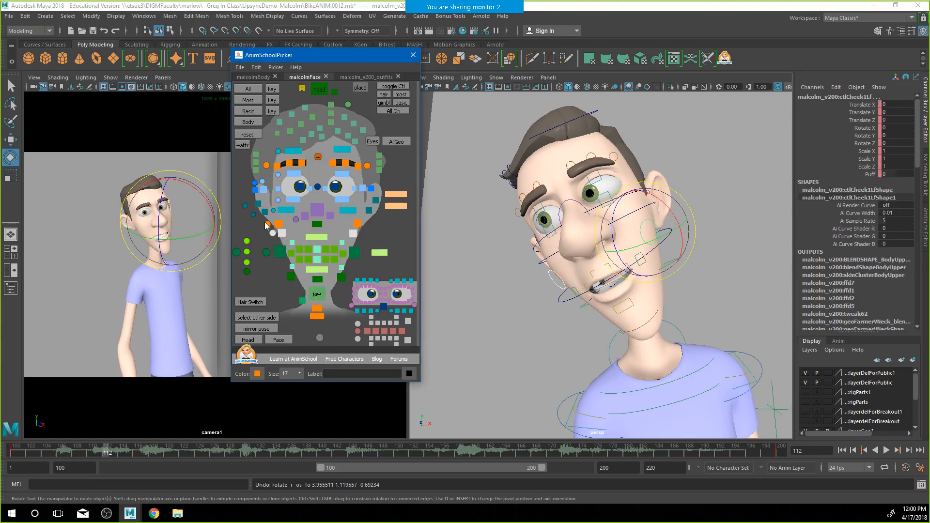
pyautogui.click(394, 236)
# Move the picker window away from the character's face and go to frame 100
pyautogui.moveTo(362, 56); pyautogui.dragTo(422, 94)
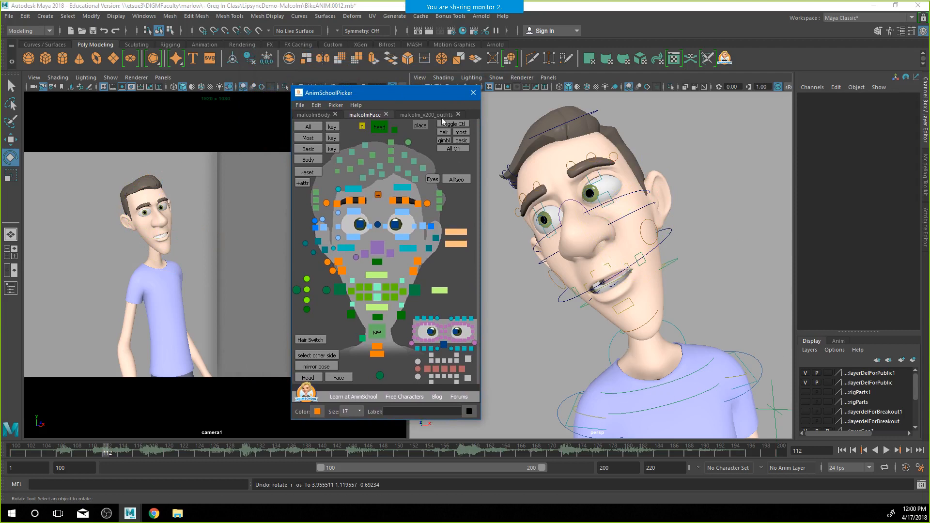
pyautogui.moveTo(417, 95); pyautogui.dragTo(411, 115)
pyautogui.keyDown('alt'); pyautogui.moveTo(714, 327); pyautogui.dragTo(591, 313, button='right'); pyautogui.keyUp('alt')
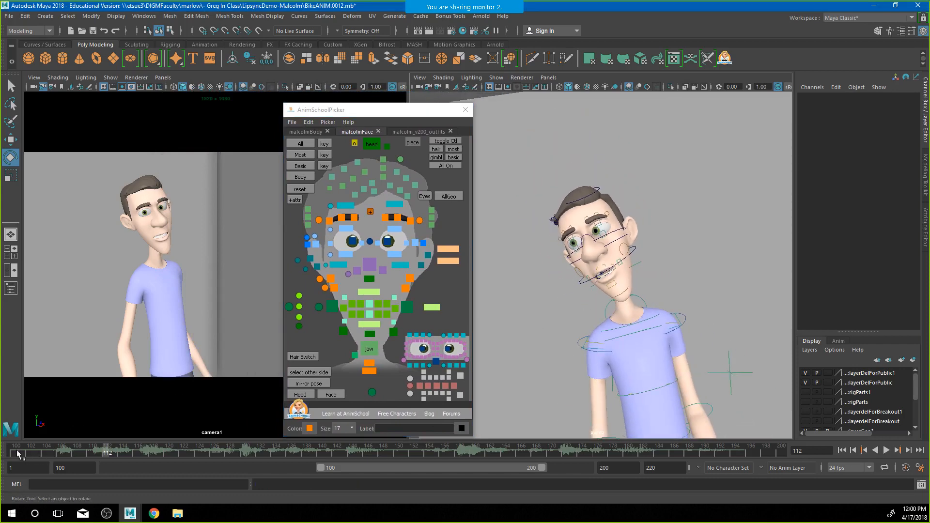
pyautogui.moveTo(17, 453); pyautogui.dragTo(11, 451)
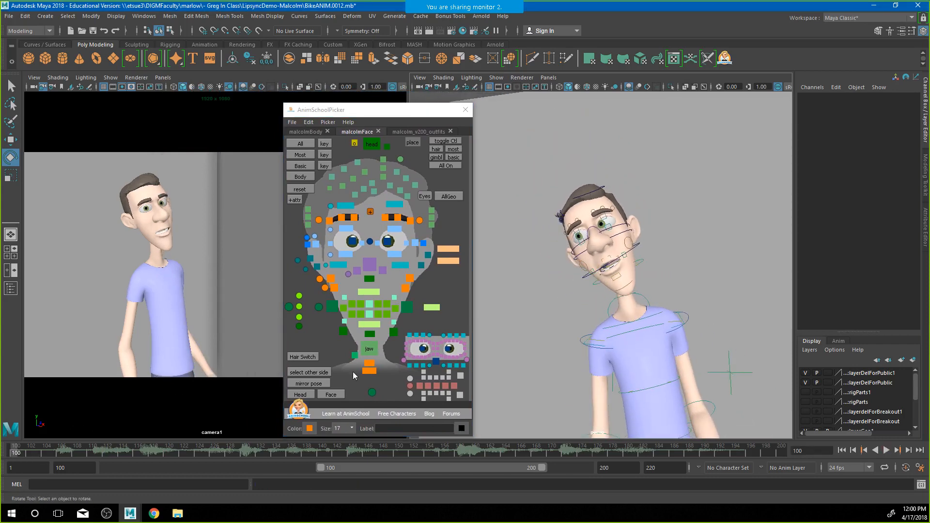
pyautogui.moveTo(690, 256)
pyautogui.keyDown('alt'); pyautogui.mouseDown()
pyautogui.moveTo(712, 263)
pyautogui.moveTo(684, 264)
pyautogui.mouseUp(); pyautogui.keyUp('alt')
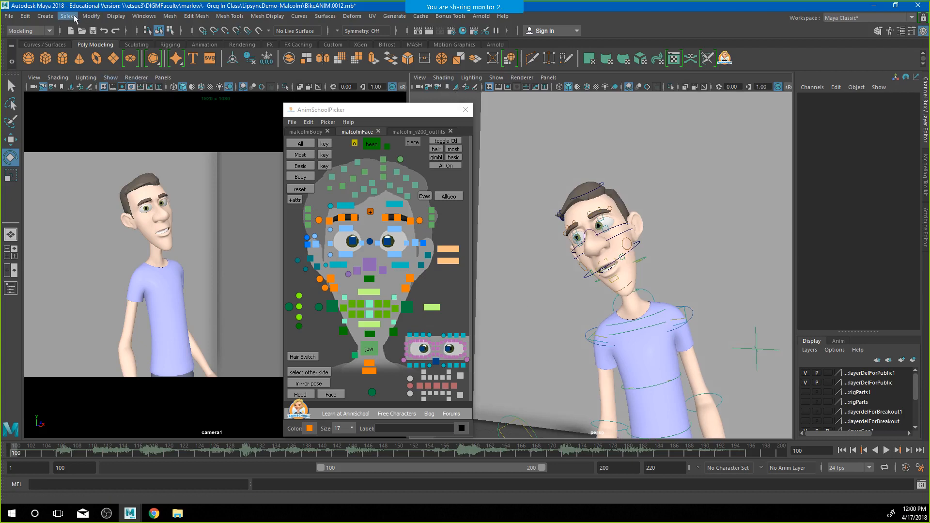
# Create a standard camera and look through it in the perspective viewport
pyautogui.click(45, 16)
pyautogui.moveTo(75, 78)
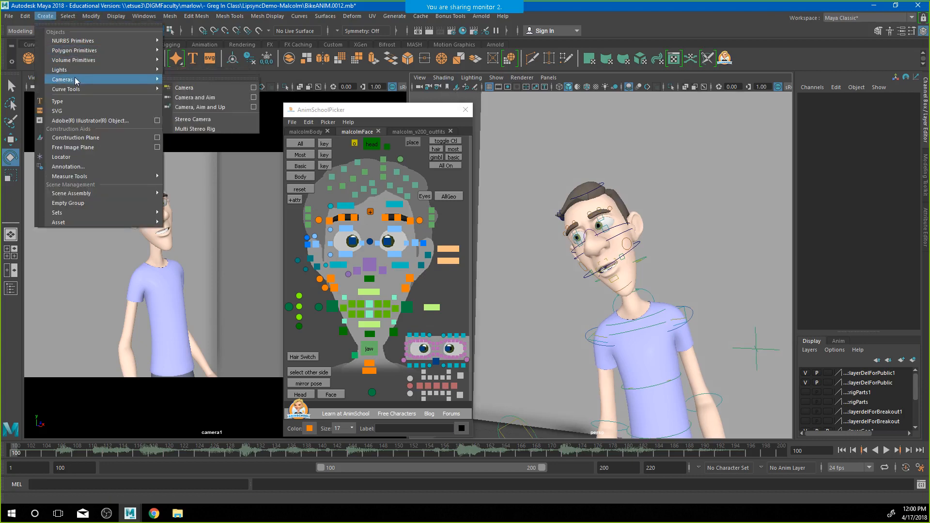
pyautogui.click(203, 88)
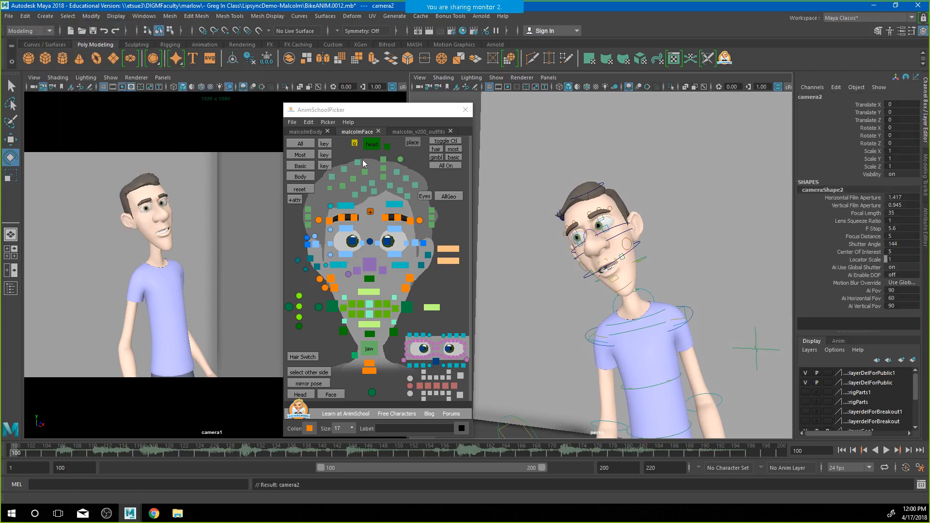
pyautogui.click(548, 78)
pyautogui.moveTo(567, 87)
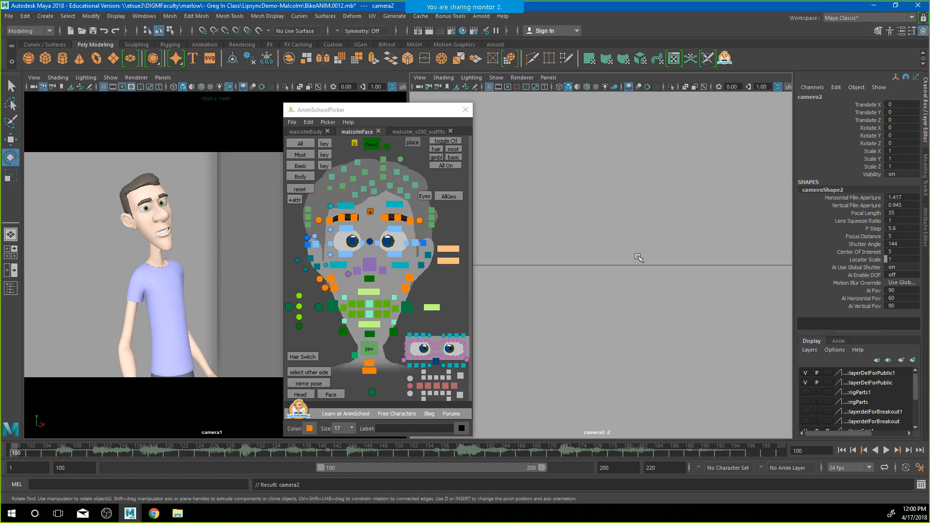
# Position the new camera in front of the character so that it frames the head and shoulders
pyautogui.scroll(-10, 642, 262)
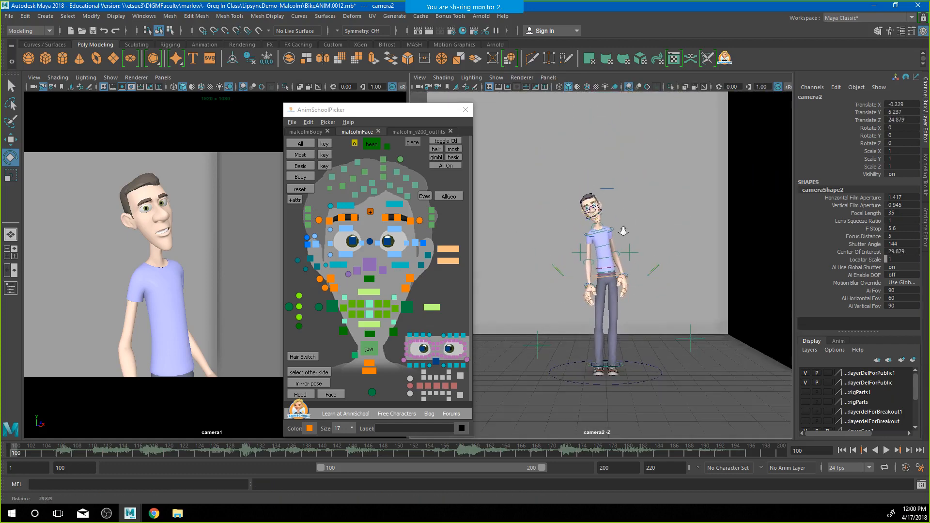
pyautogui.scroll(8, 649, 290)
pyautogui.scroll(6, 677, 288)
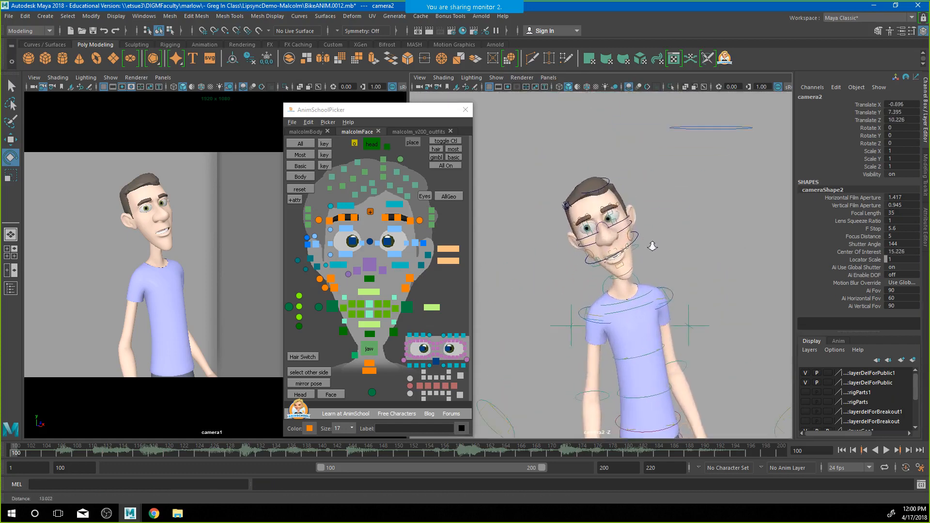
pyautogui.keyDown('alt'); pyautogui.moveTo(708, 277); pyautogui.dragTo(710, 272, button='middle'); pyautogui.keyUp('alt')
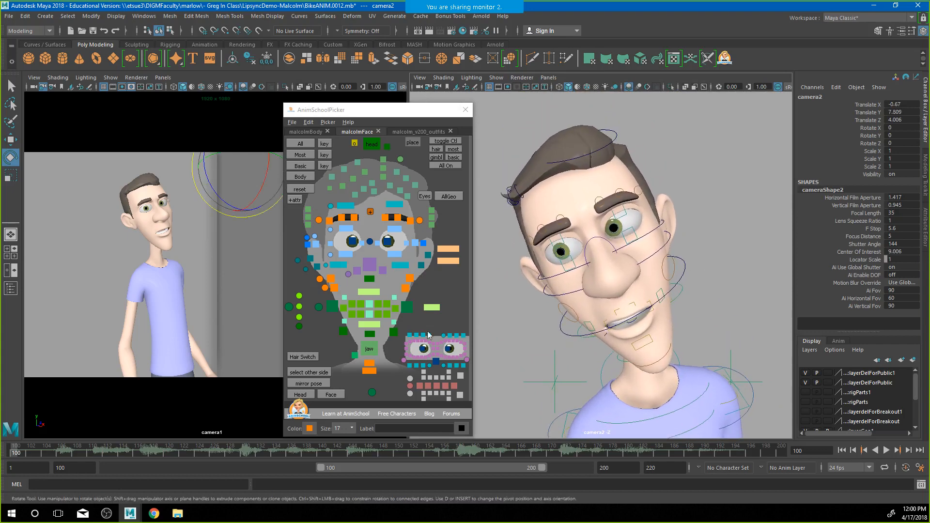
# Extend the playback range to start at frame 1 and go to that frame
pyautogui.moveTo(321, 467); pyautogui.dragTo(72, 470)
pyautogui.click(11, 450)
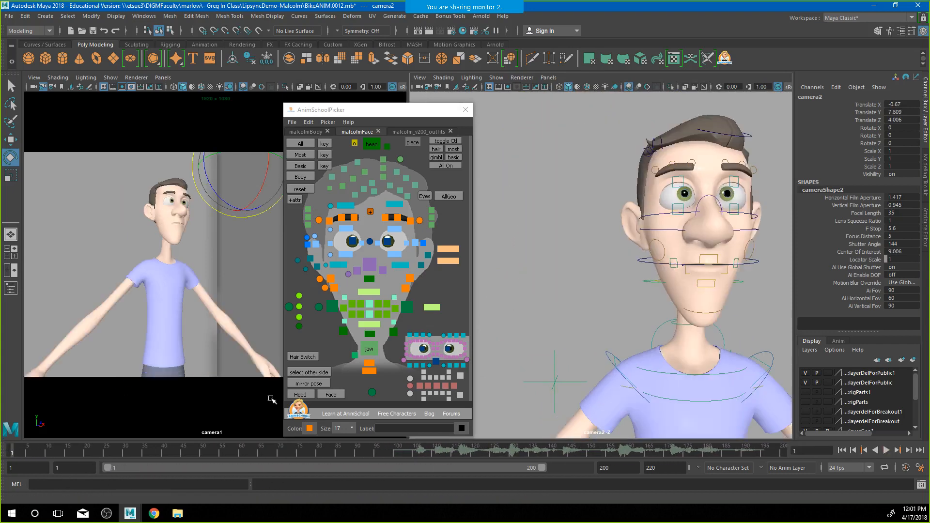
# Center the new camera closely on the character's face, and move the picker window clear of both viewports
pyautogui.keyDown('alt'); pyautogui.moveTo(741, 332); pyautogui.dragTo(708, 345, button='middle'); pyautogui.keyUp('alt')
pyautogui.keyDown('alt'); pyautogui.moveTo(643, 303); pyautogui.dragTo(670, 309, button='right'); pyautogui.keyUp('alt')
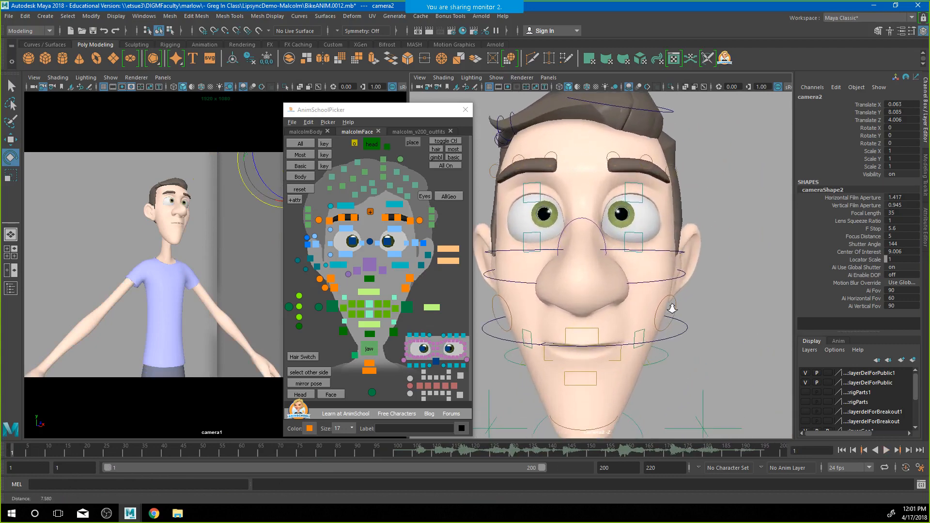
pyautogui.keyDown('alt'); pyautogui.moveTo(670, 309); pyautogui.dragTo(681, 315, button='middle'); pyautogui.keyUp('alt')
pyautogui.keyDown('alt'); pyautogui.moveTo(717, 312); pyautogui.dragTo(697, 311, button='right'); pyautogui.keyUp('alt')
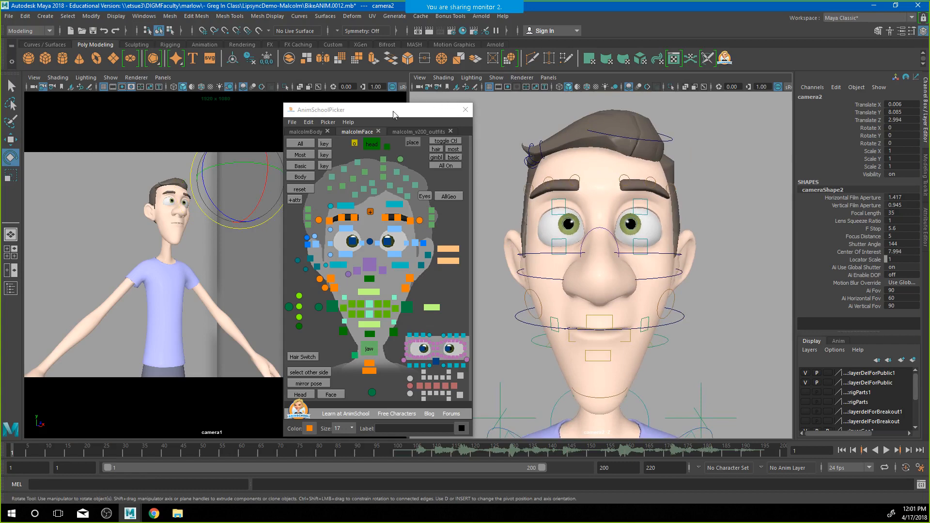
pyautogui.moveTo(374, 112); pyautogui.dragTo(0, 116)
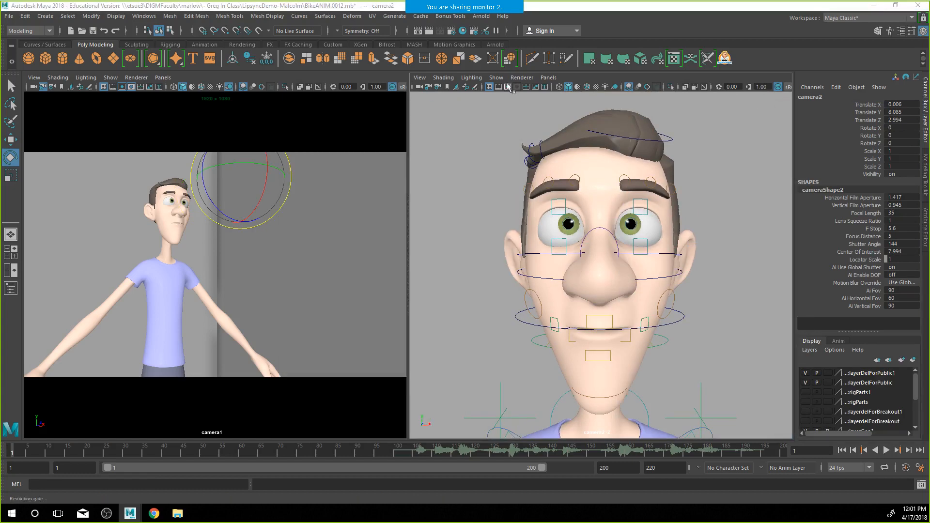
# Show the Outliner and reframe the new camera on the character's face, using the jaw control as the focus point
pyautogui.click(11, 289)
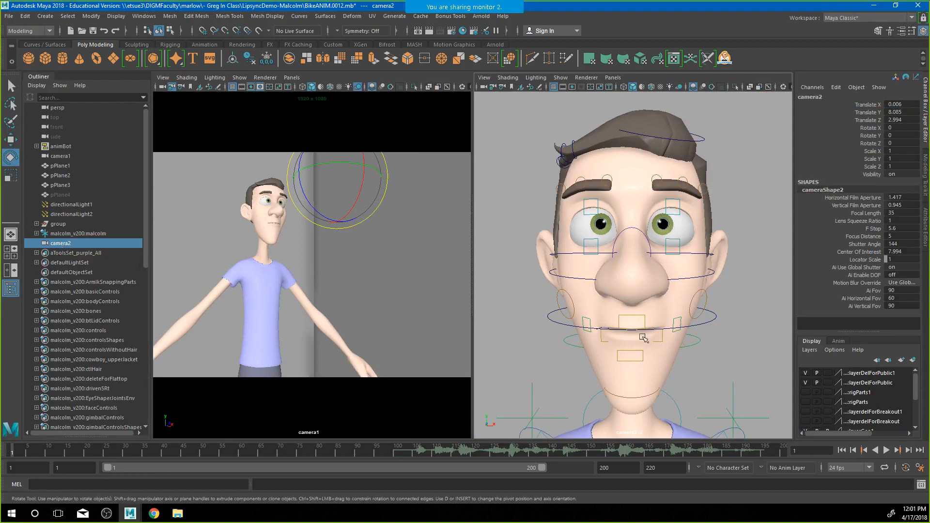
pyautogui.keyDown('alt'); pyautogui.moveTo(642, 333); pyautogui.dragTo(646, 322); pyautogui.keyUp('alt')
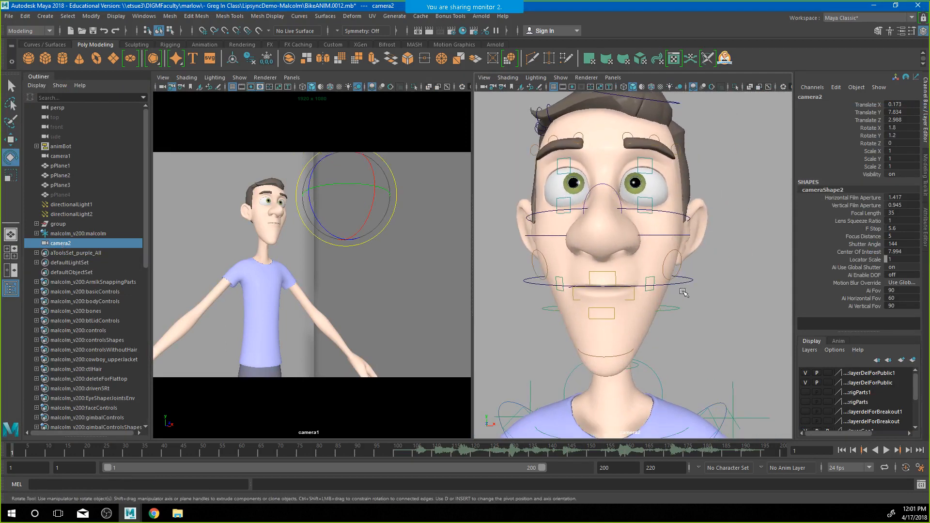
pyautogui.click(682, 283)
pyautogui.press('f')
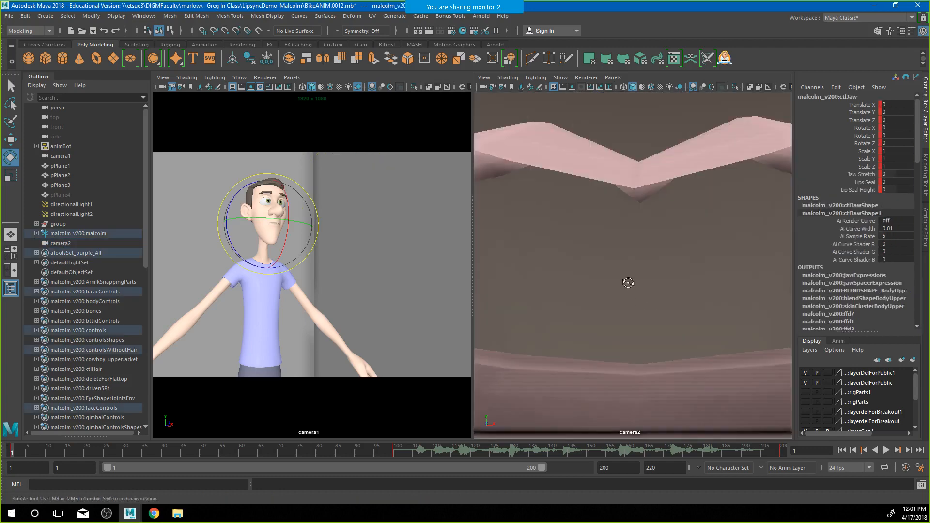
pyautogui.keyDown('alt'); pyautogui.moveTo(628, 283); pyautogui.dragTo(636, 289); pyautogui.keyUp('alt')
pyautogui.keyDown('alt'); pyautogui.moveTo(695, 291); pyautogui.dragTo(476, 262, button='right'); pyautogui.keyUp('alt')
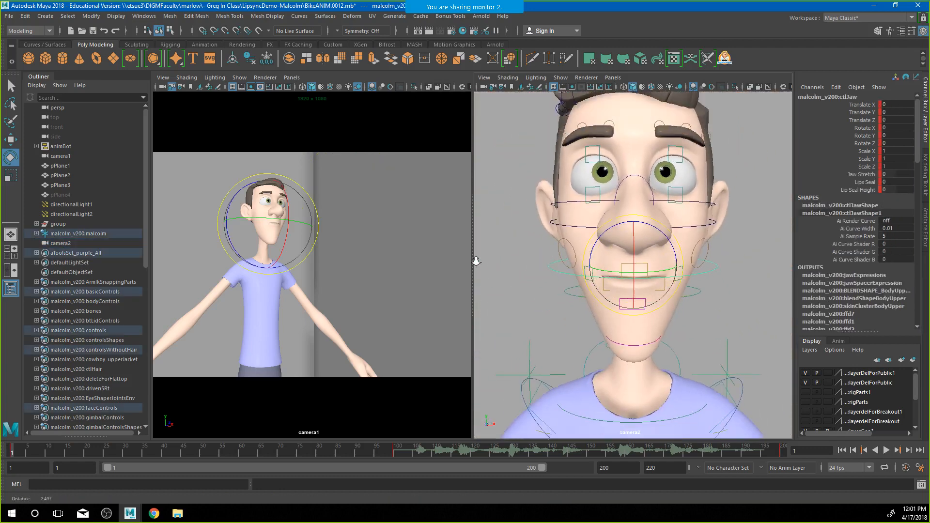
pyautogui.keyDown('alt'); pyautogui.moveTo(708, 295); pyautogui.dragTo(679, 355); pyautogui.keyUp('alt')
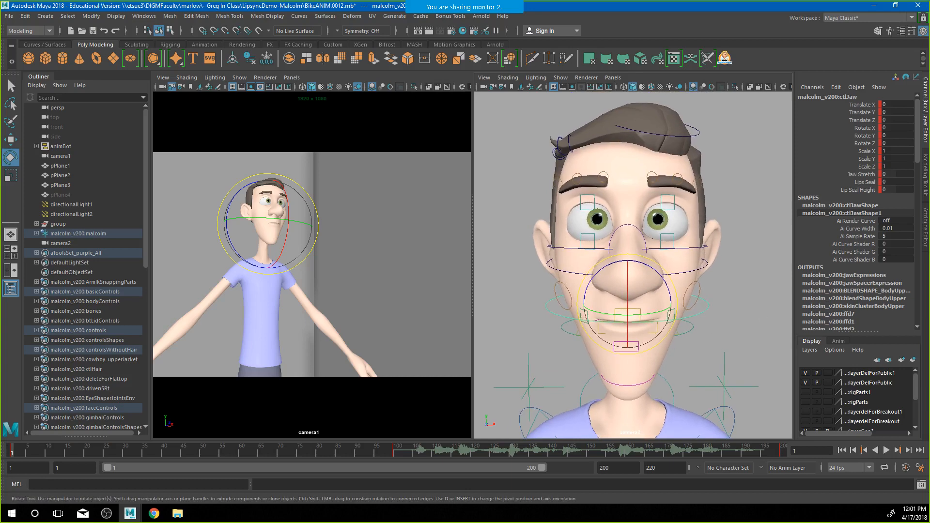
# Bring the AnimSchool Picker back beside the face view, and test-rotate the jaw control before undoing the rotation
pyautogui.moveTo(929, 82); pyautogui.dragTo(839, 77)
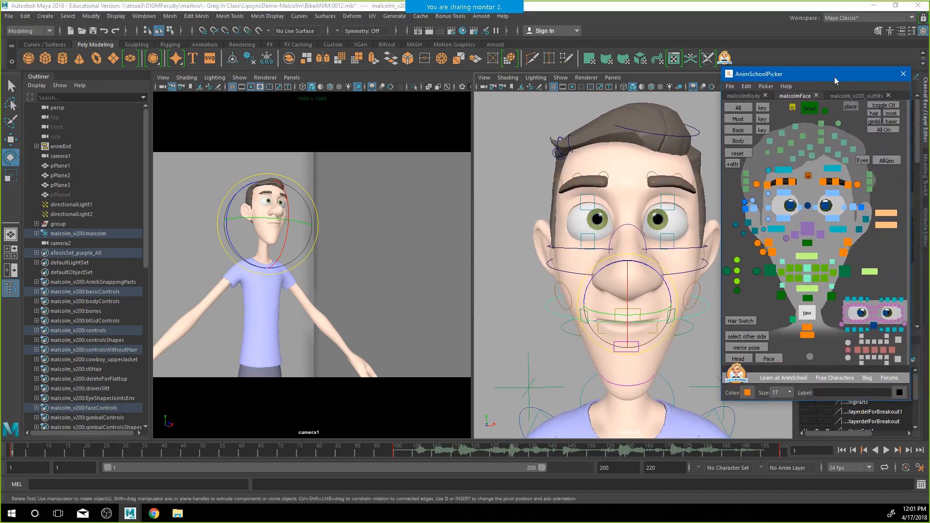
pyautogui.click(809, 319)
pyautogui.moveTo(641, 290); pyautogui.dragTo(637, 298)
pyautogui.hotkey('ctrl', 'z')
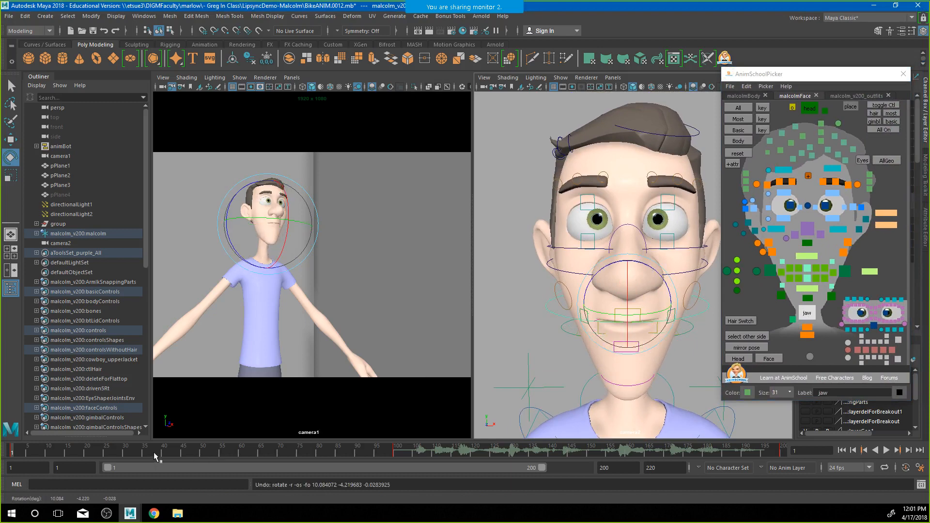
# Scrub through the animation to examine how the head moves within the face camera, and return to frame 1
pyautogui.moveTo(139, 451); pyautogui.dragTo(578, 483)
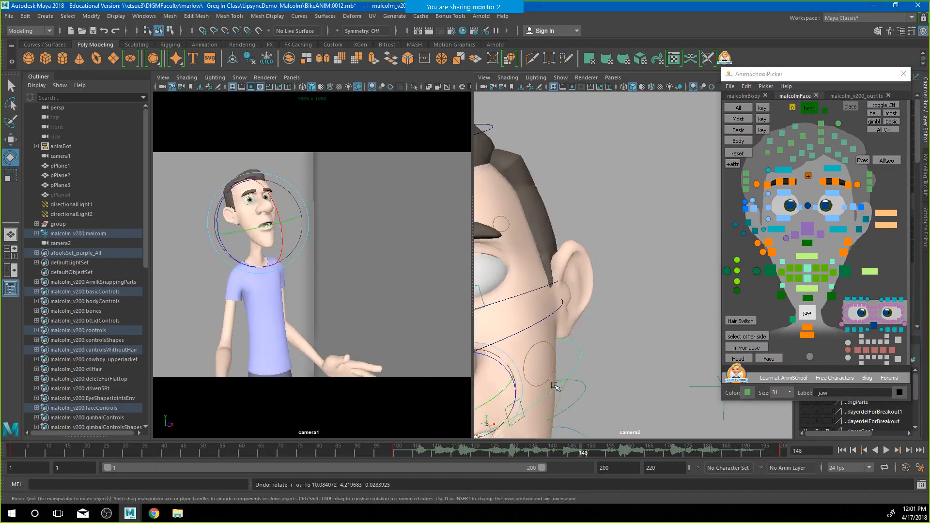
pyautogui.click(12, 452)
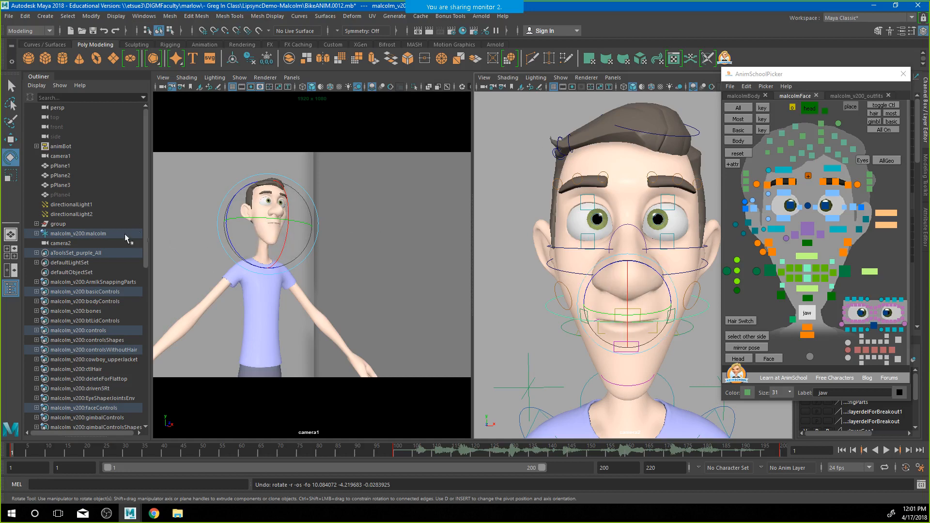
# Rename camera2 as FaceCam
pyautogui.click(57, 244)
pyautogui.doubleClick(56, 244)
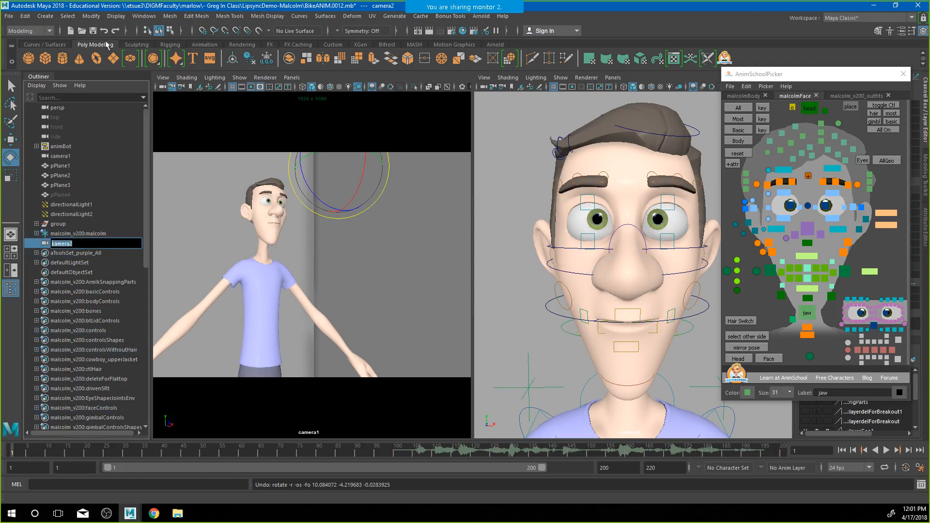
pyautogui.write('FaceCam')
pyautogui.press('Return')
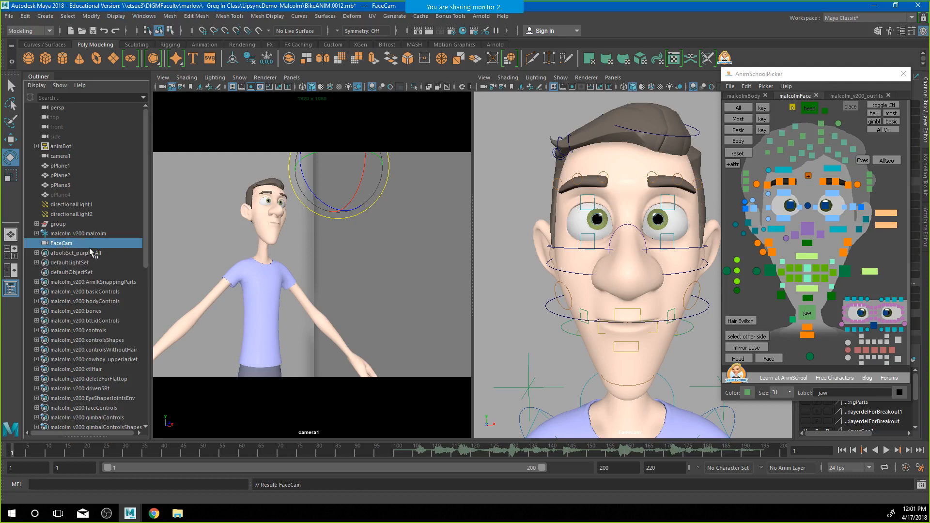
# Group the FaceCam camera and rename the group as FaceCam_GRP
pyautogui.hotkey('ctrl', 'g')
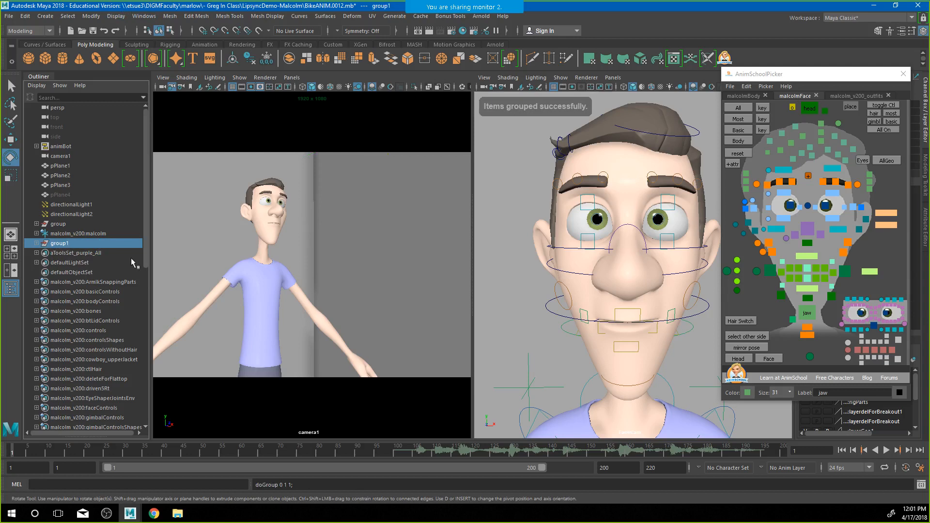
pyautogui.doubleClick(73, 243)
pyautogui.write('FaceC')
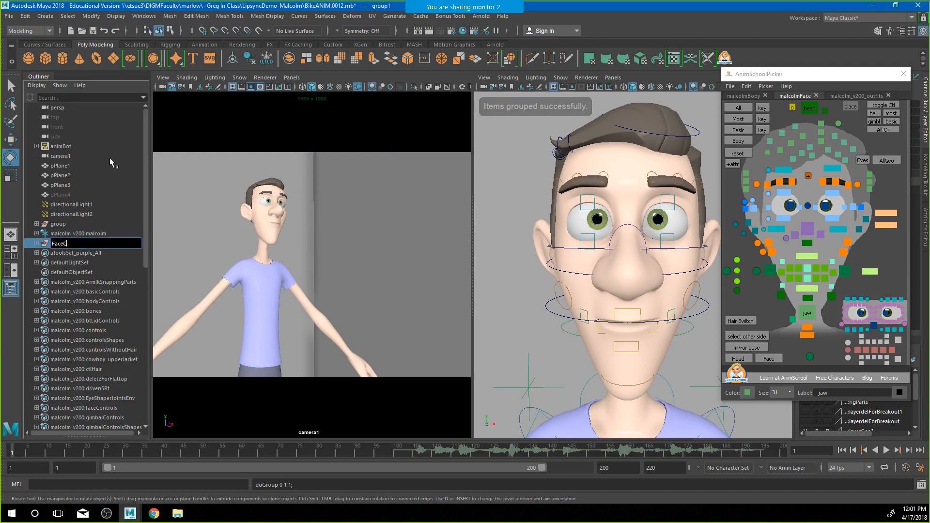
pyautogui.write('am GRP')
pyautogui.press('Return')
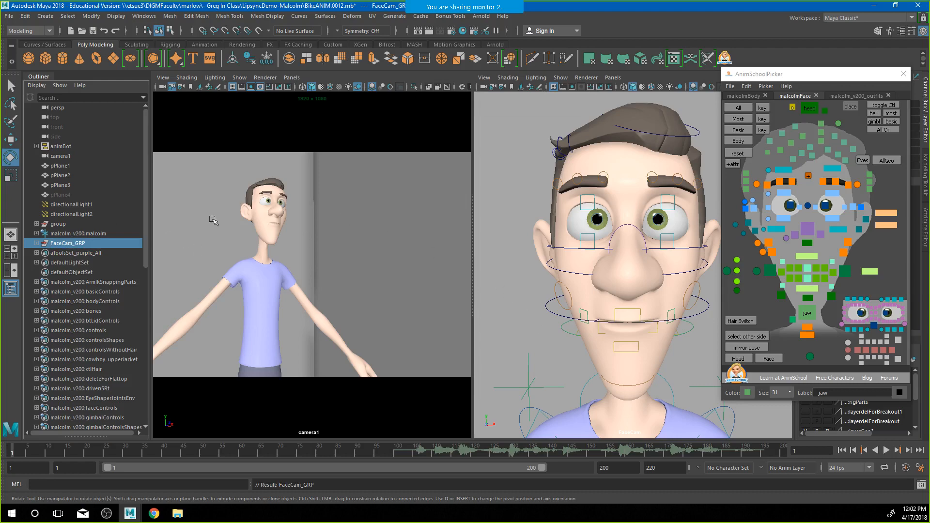
# Parent-constrain FaceCam_GRP to the character's head control, using the Animation menu set, and clear the selection
pyautogui.click(551, 311)
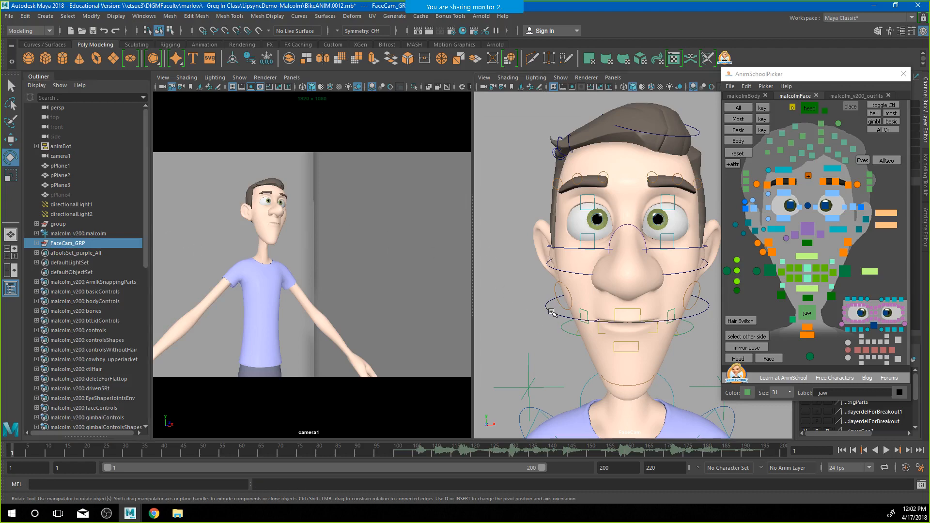
pyautogui.click(810, 109)
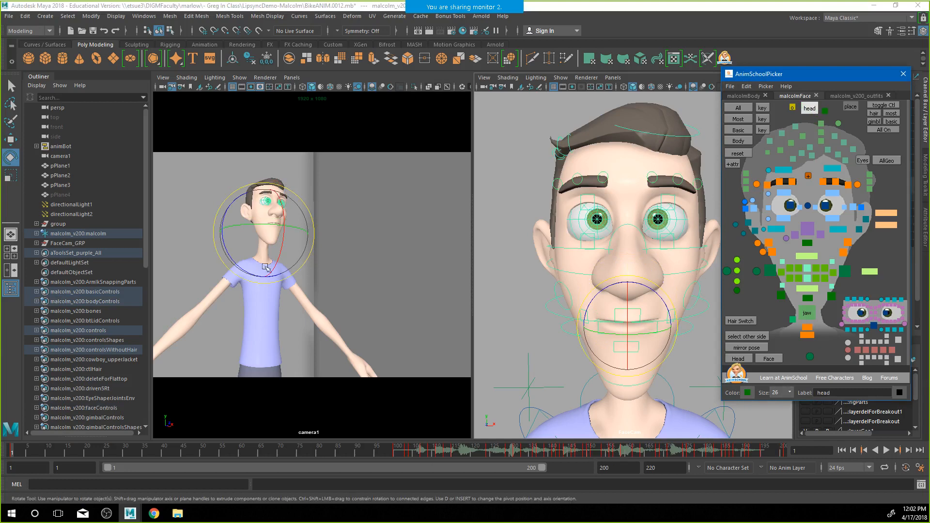
pyautogui.click(69, 244)
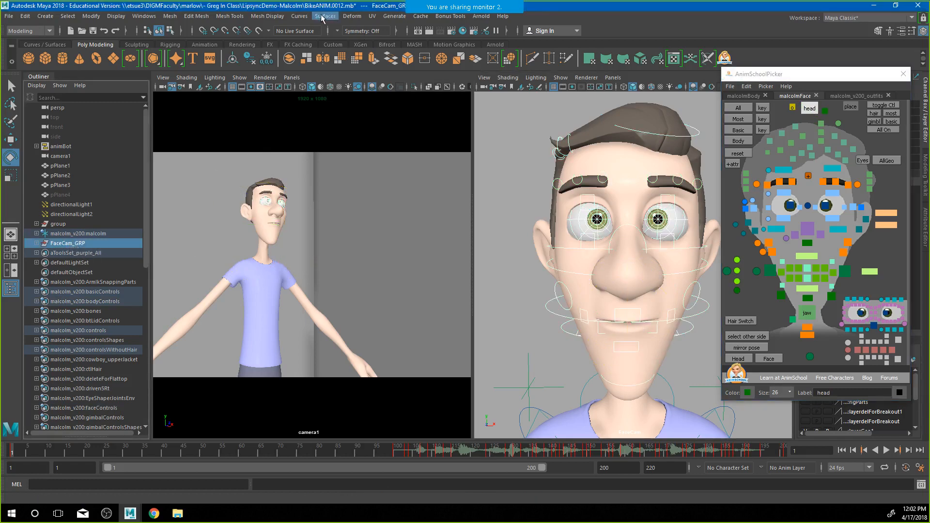
pyautogui.click(32, 31)
pyautogui.click(22, 61)
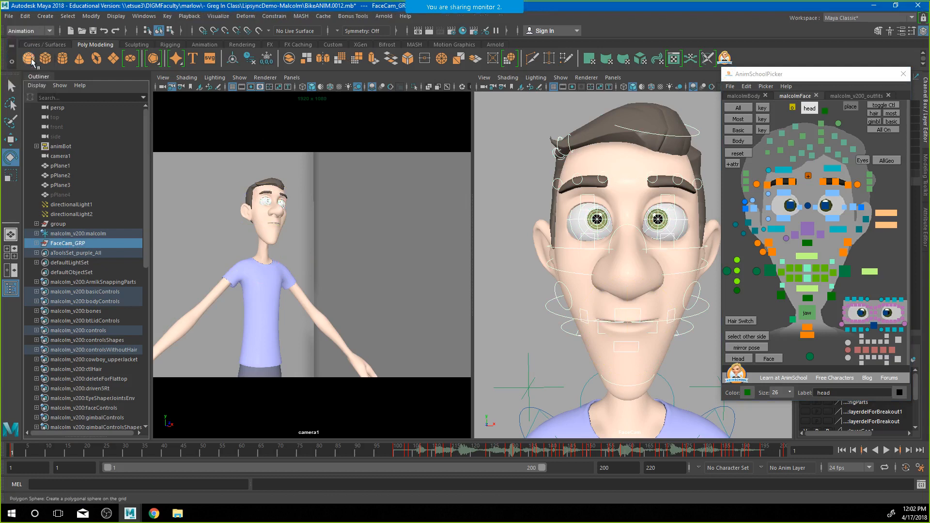
pyautogui.click(274, 16)
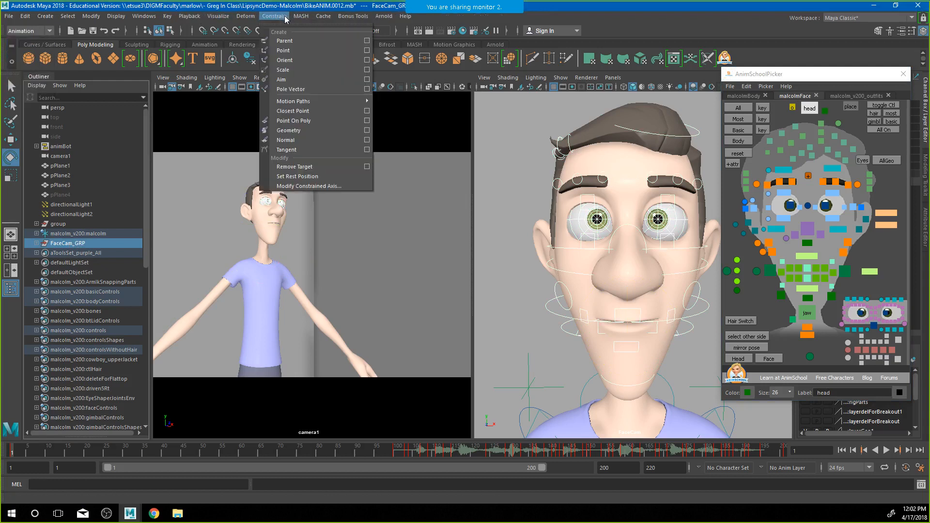
pyautogui.click(290, 42)
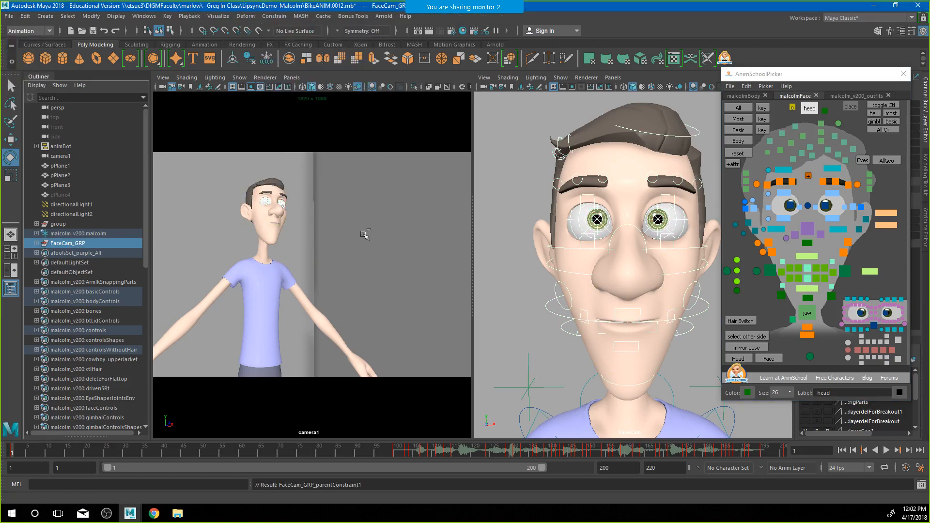
pyautogui.click(430, 235)
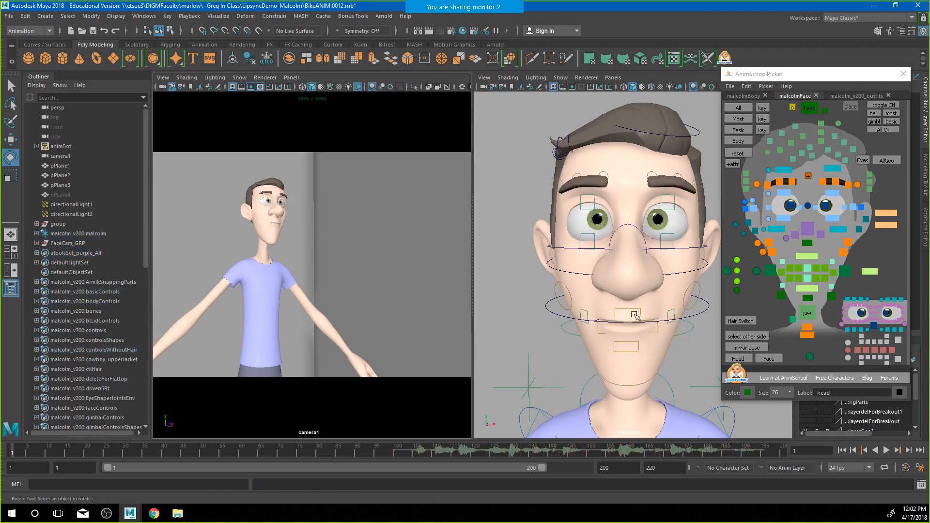
# Test whether the face camera follows the head by rotating the head control, undoing the rotation, and scrubbing through the animation
pyautogui.click(813, 108)
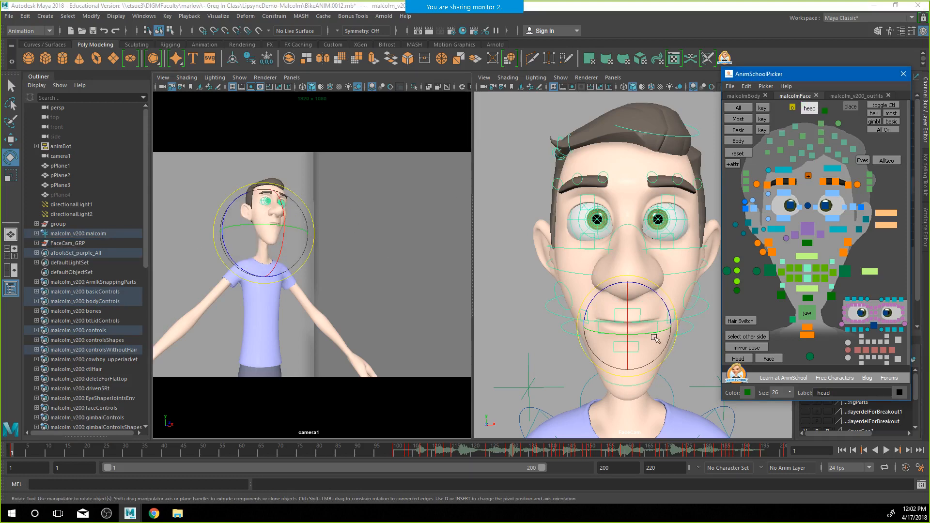
pyautogui.moveTo(654, 340); pyautogui.dragTo(627, 347)
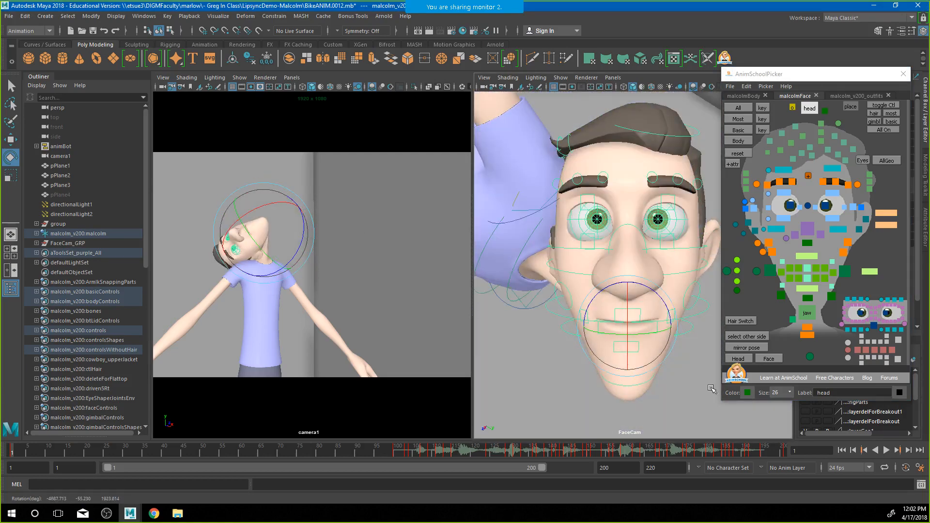
pyautogui.hotkey('ctrl', 'z')
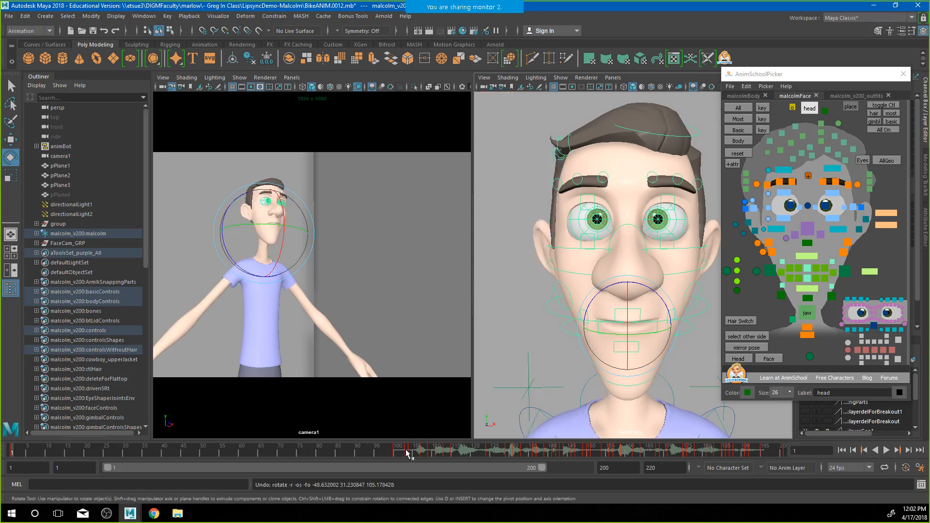
pyautogui.moveTo(406, 452); pyautogui.dragTo(645, 455)
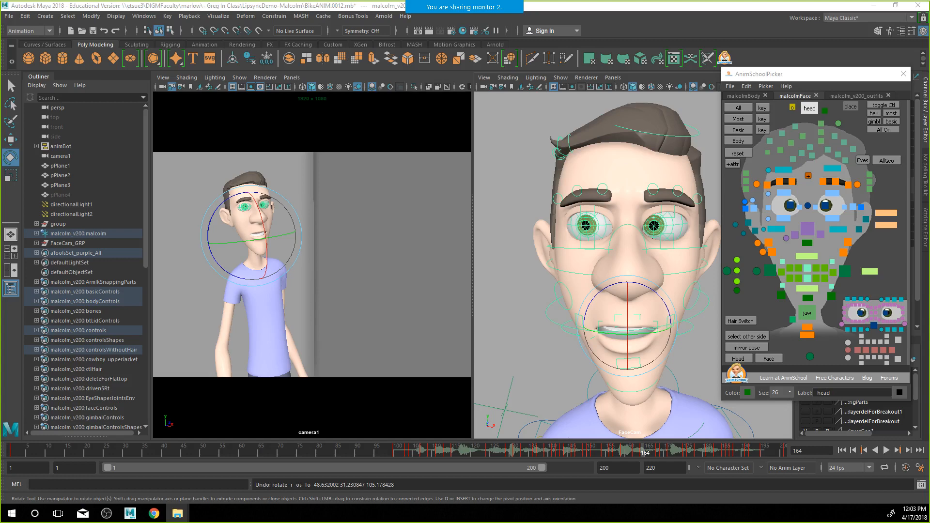
# Set the playback range to start at frame 100
pyautogui.click(68, 466)
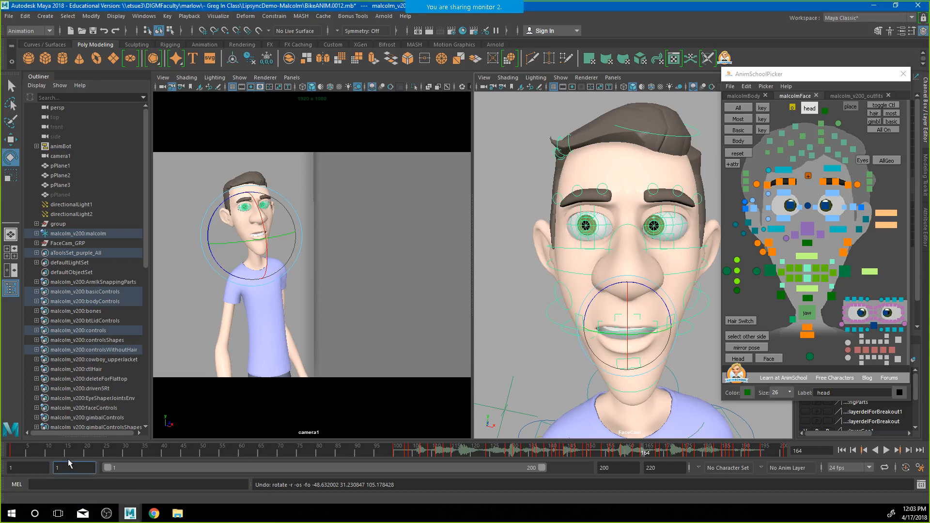
pyautogui.doubleClick(68, 460)
pyautogui.write('100')
pyautogui.press('Return')
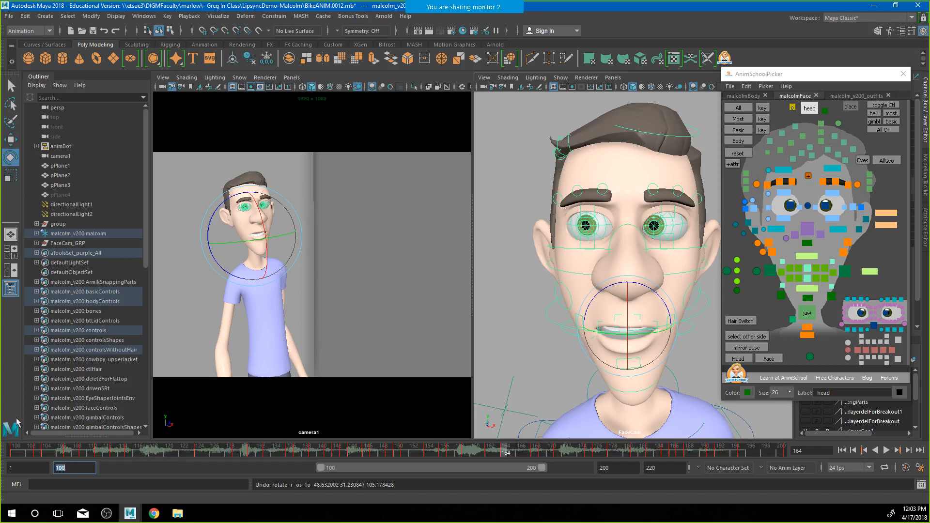
# Play the animation from frame 100 to review the face camera view, and stop playback
pyautogui.click(7, 453)
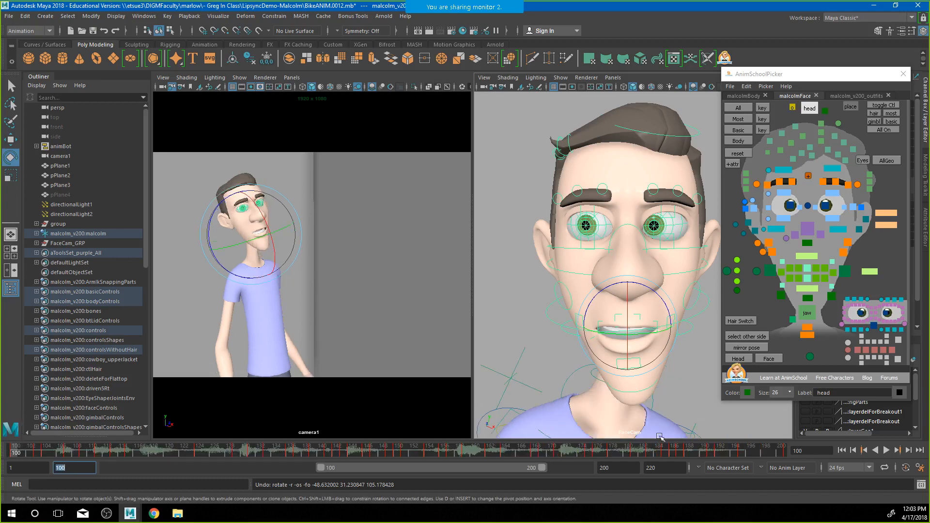
pyautogui.click(886, 450)
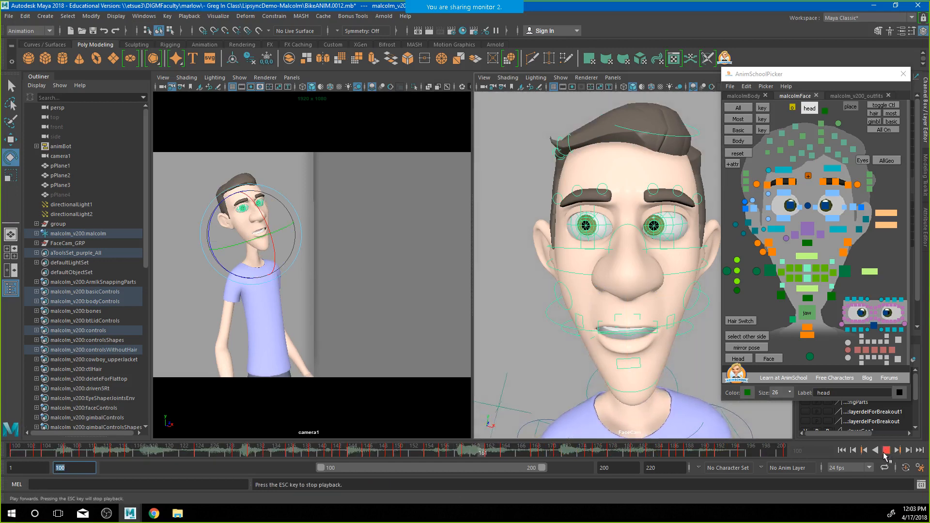
pyautogui.click(885, 450)
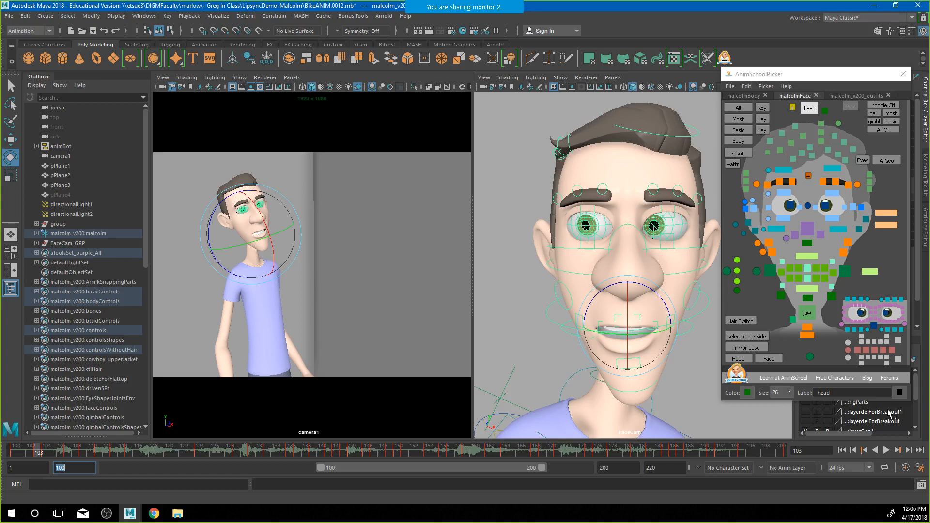
# Select the jaw control and try closing the mouth at frame 107 by rotating the jaw
pyautogui.click(807, 313)
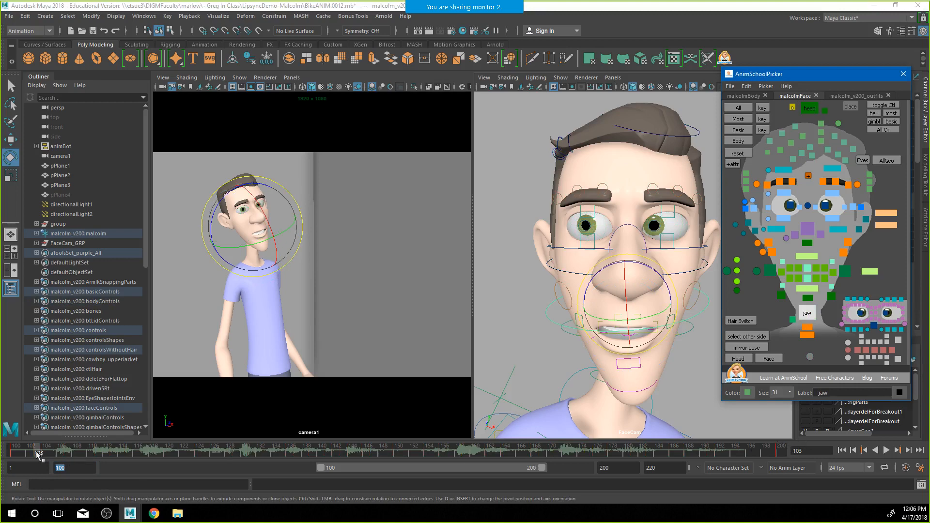
pyautogui.hotkey('alt', 'v')
pyautogui.moveTo(37, 455)
pyautogui.mouseDown()
pyautogui.moveTo(2, 455)
pyautogui.moveTo(405, 464)
pyautogui.moveTo(6, 466)
pyautogui.moveTo(69, 453)
pyautogui.mouseUp()
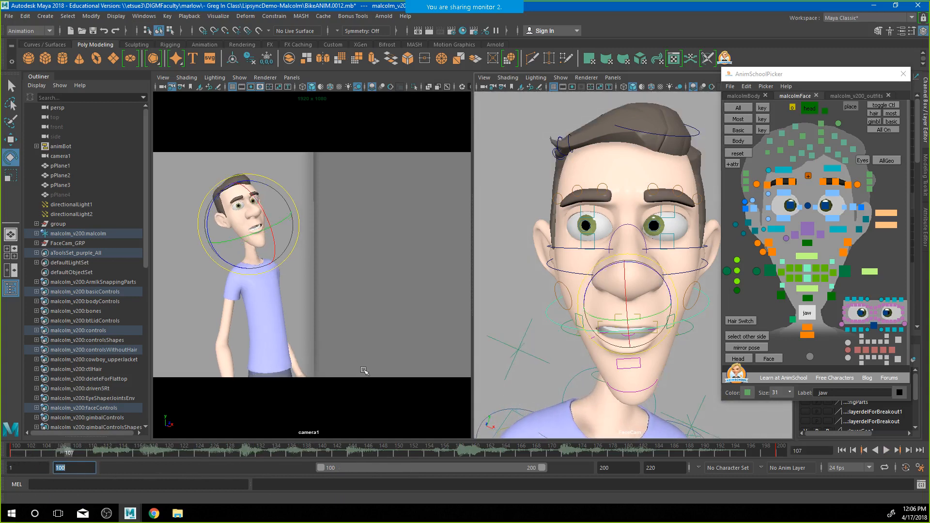
pyautogui.moveTo(625, 294); pyautogui.dragTo(622, 290)
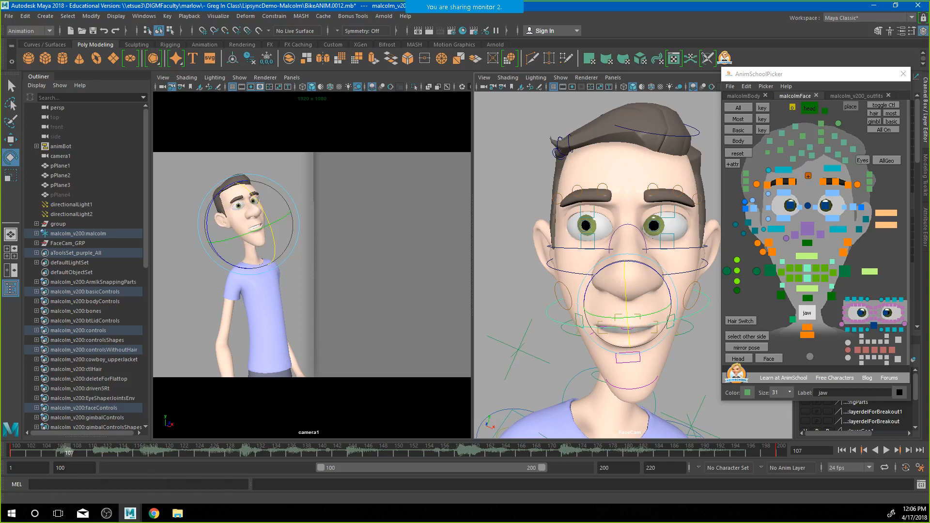
# Turn on automatic keyframing, rotate the jaw to close the mouth at frame 105, and set a key
pyautogui.click(906, 467)
pyautogui.moveTo(58, 449); pyautogui.dragTo(51, 448)
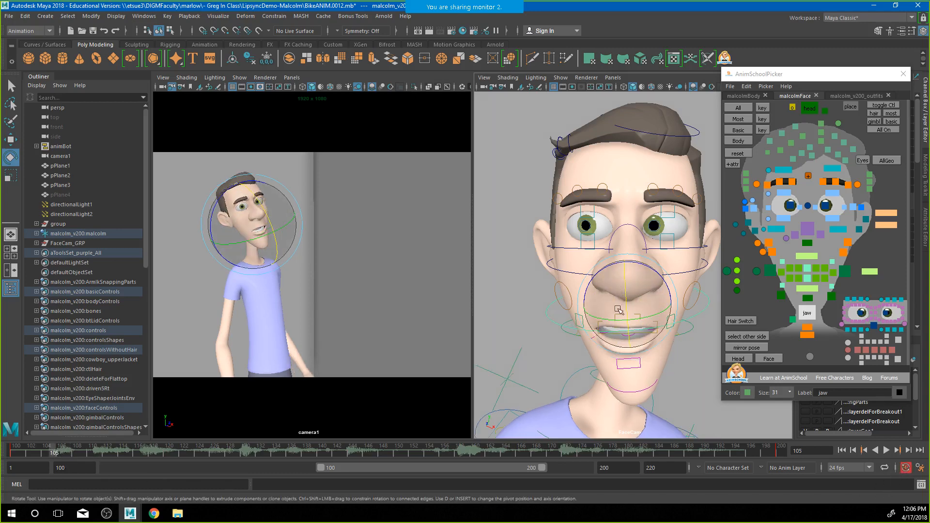
pyautogui.moveTo(630, 306); pyautogui.dragTo(625, 304)
pyautogui.press('s')
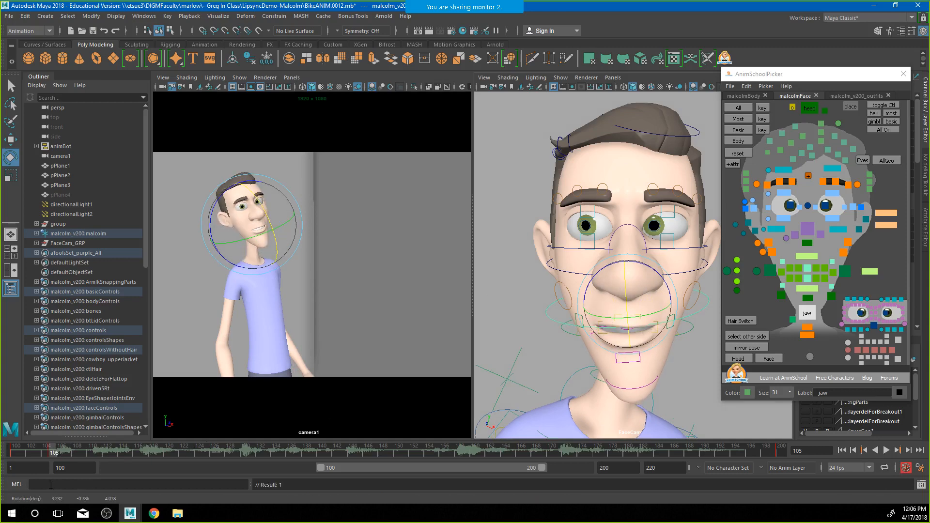
# Play on to frame 107 and rotate the jaw to open the mouth slightly
pyautogui.hotkey('alt', 'v')
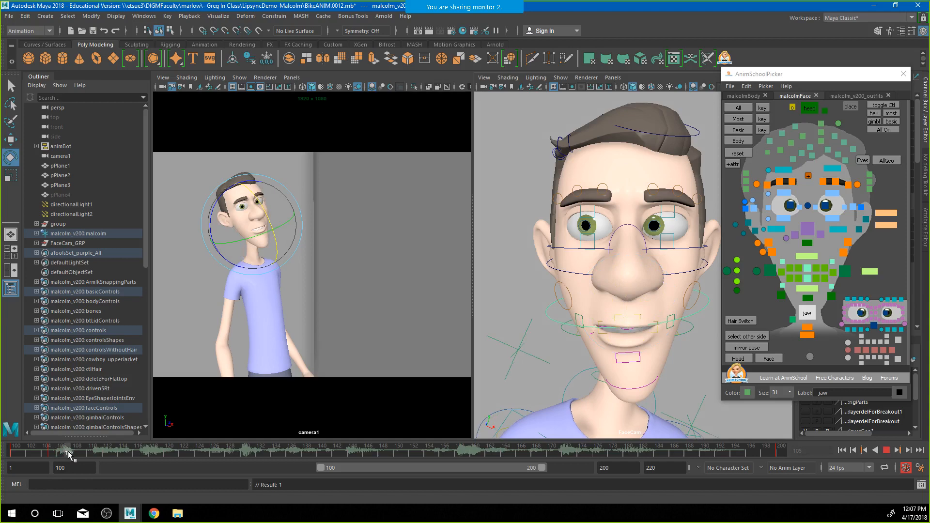
pyautogui.click(69, 455)
pyautogui.moveTo(625, 296); pyautogui.dragTo(625, 297)
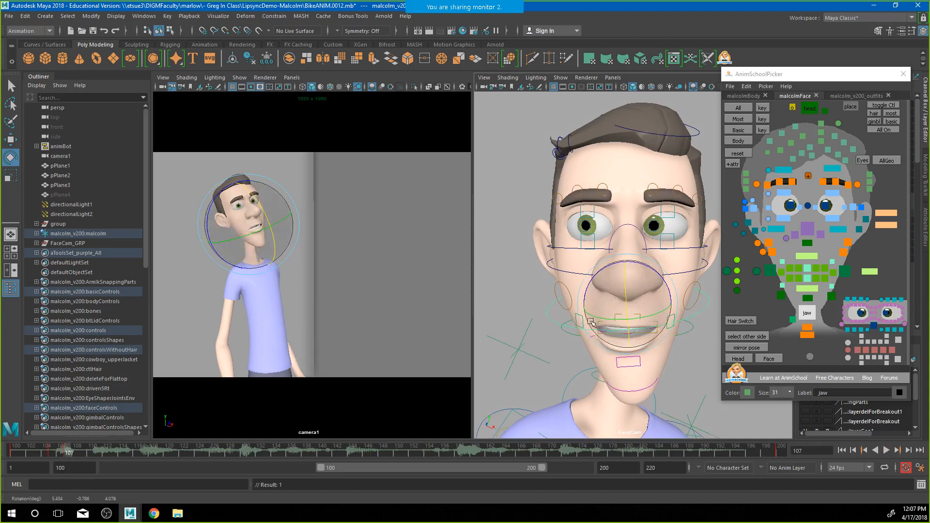
# Replay the opening sound from about frame 105, and rotate the jaw to close the mouth around frame 109
pyautogui.click(50, 452)
pyautogui.keyDown('shift'); pyautogui.moveTo(48, 451); pyautogui.dragTo(65, 452); pyautogui.keyUp('shift')
pyautogui.hotkey('alt', 'v')
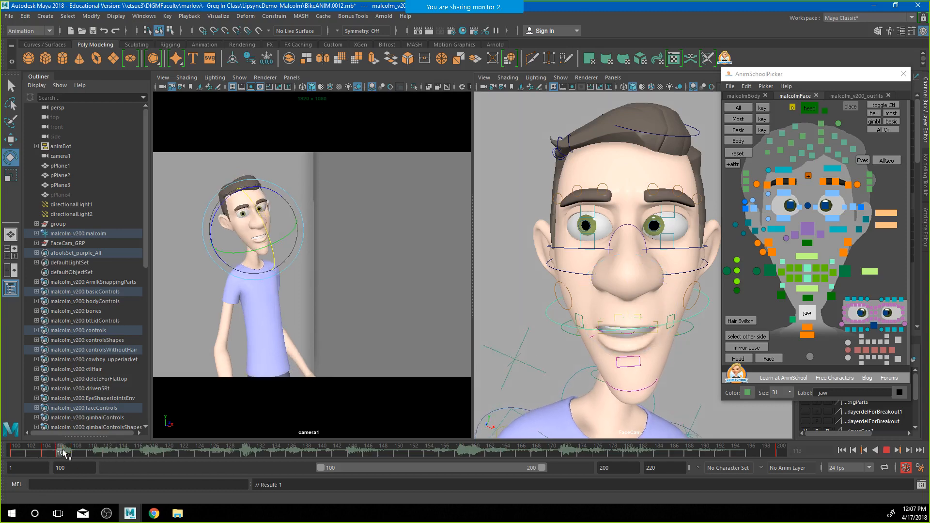
pyautogui.hotkey('alt', 'v')
pyautogui.click(72, 454)
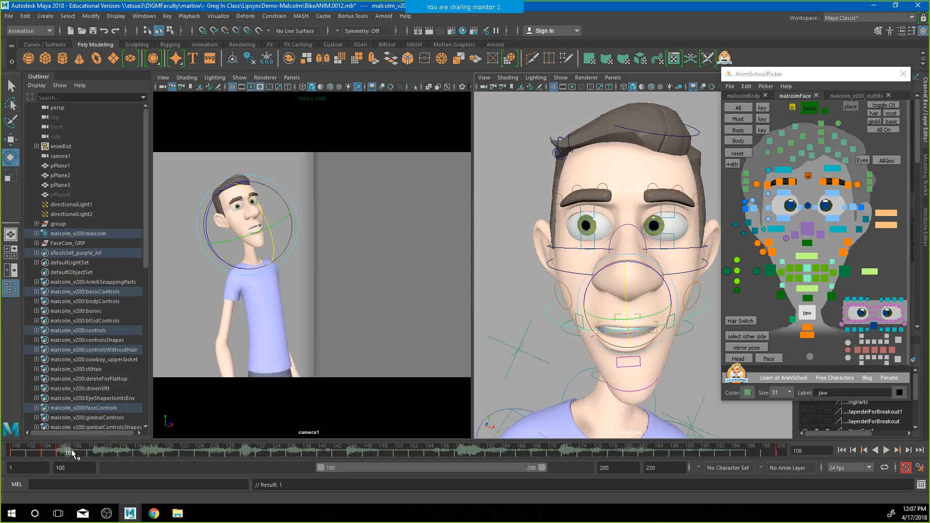
pyautogui.moveTo(71, 454); pyautogui.dragTo(82, 453)
pyautogui.moveTo(625, 294); pyautogui.dragTo(624, 296)
# Play ahead to find the next sound, rotate the jaw open at frame 112, and set a key
pyautogui.hotkey('alt', 'v')
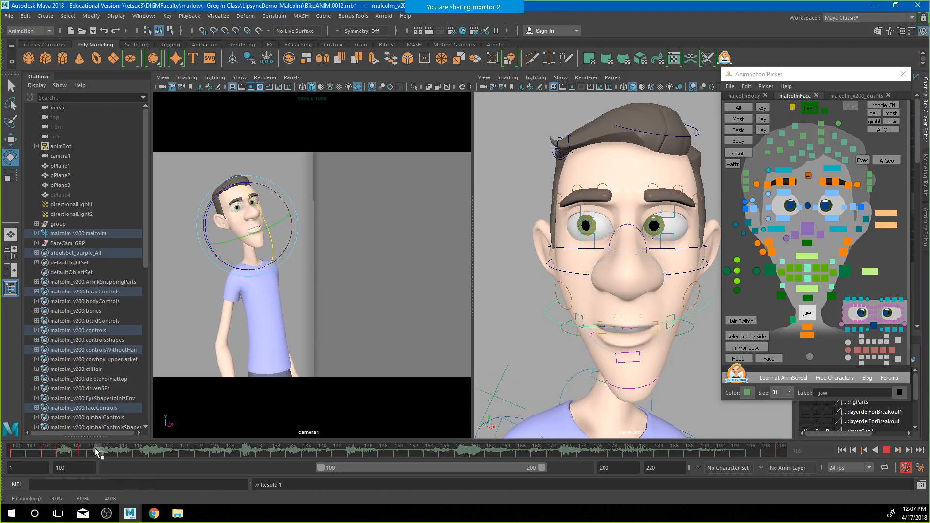
pyautogui.moveTo(100, 449); pyautogui.dragTo(107, 451)
pyautogui.moveTo(623, 297); pyautogui.dragTo(622, 304)
pyautogui.press('s')
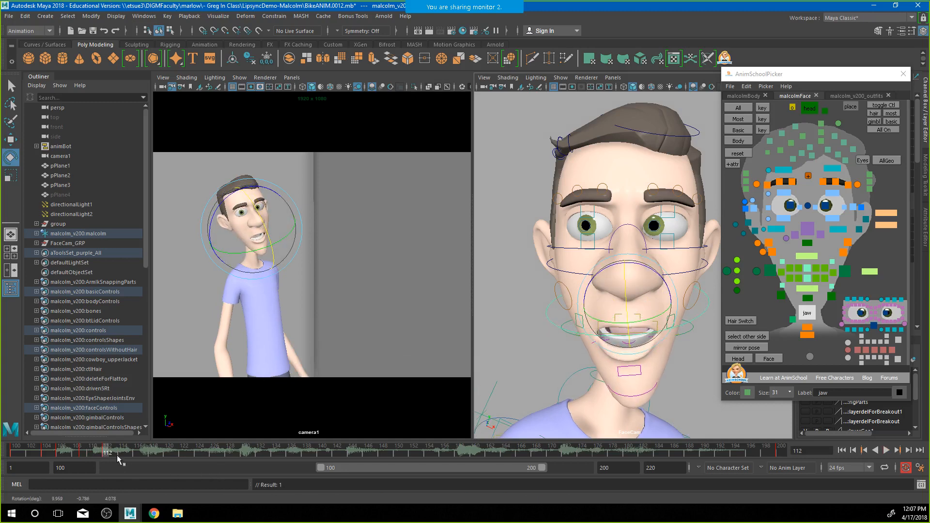
# Deselect the jaw control and play the animation from frame 100 to review the first jaw poses
pyautogui.moveTo(111, 452); pyautogui.dragTo(2, 452)
pyautogui.click(407, 272)
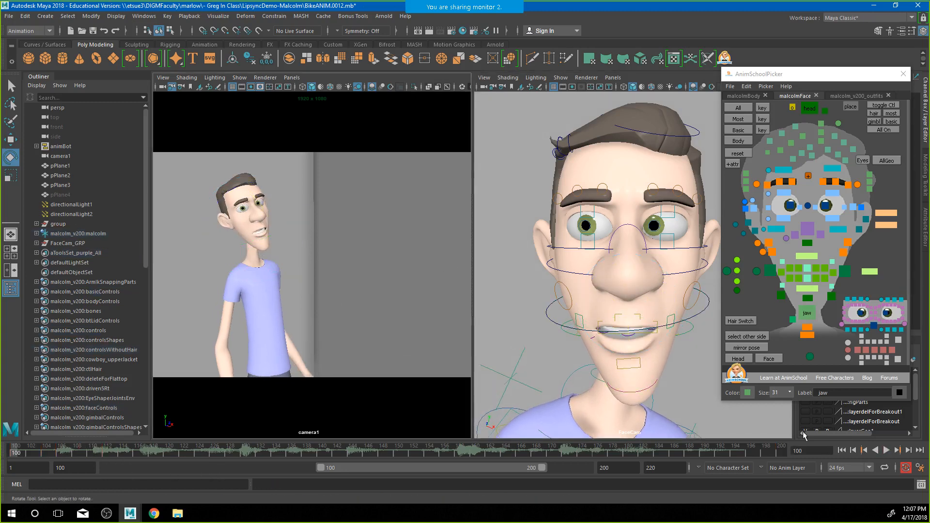
pyautogui.click(886, 451)
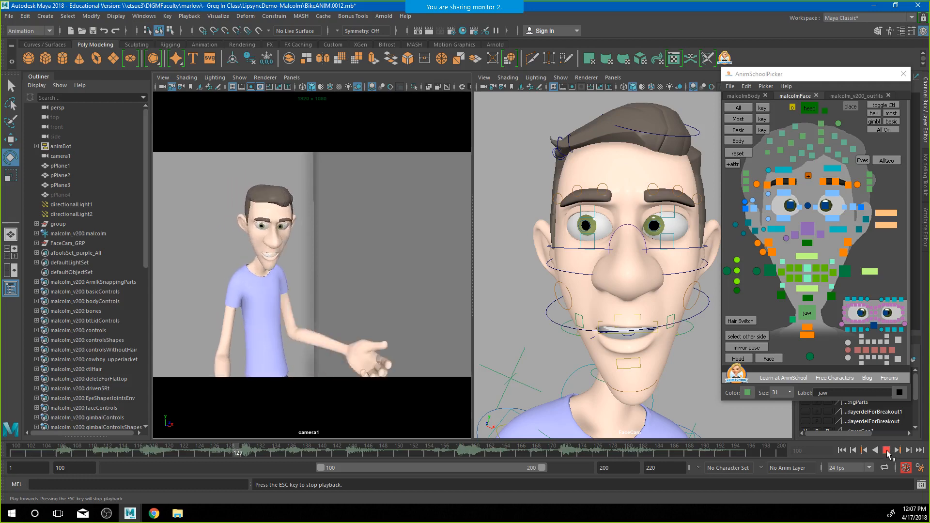
pyautogui.click(886, 450)
# Reselect the jaw control, rotate it slightly closed at frame 115, and rotate it open at frame 118
pyautogui.moveTo(36, 452); pyautogui.dragTo(128, 456)
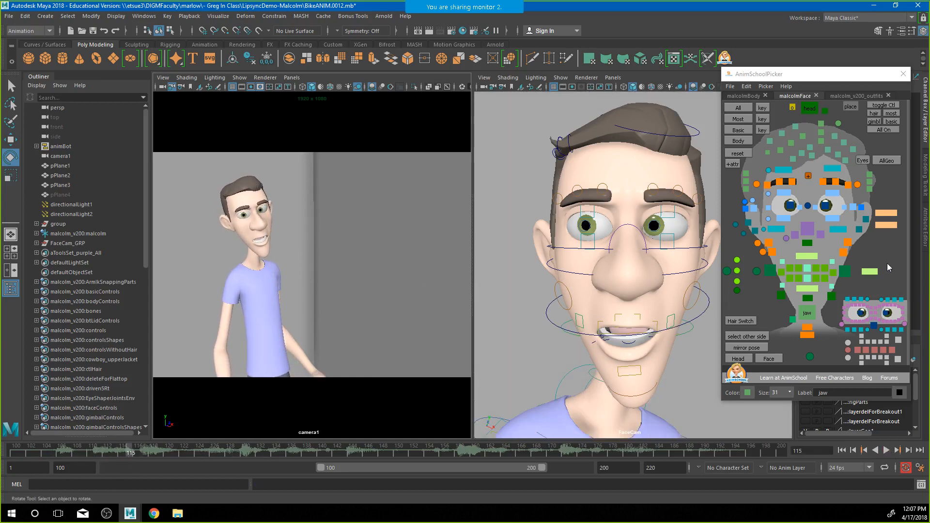
pyautogui.click(806, 312)
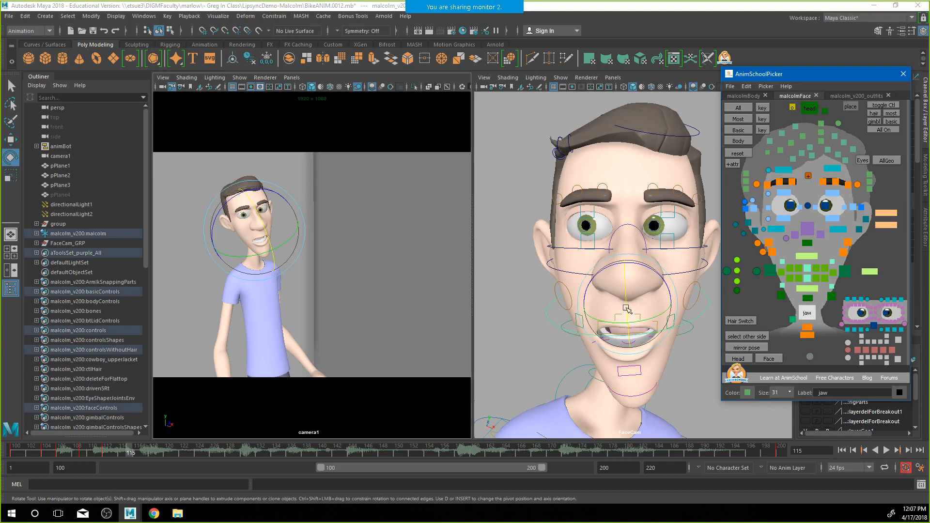
pyautogui.moveTo(627, 308); pyautogui.dragTo(623, 303)
pyautogui.moveTo(131, 451); pyautogui.dragTo(153, 452)
pyautogui.moveTo(617, 299); pyautogui.dragTo(624, 301)
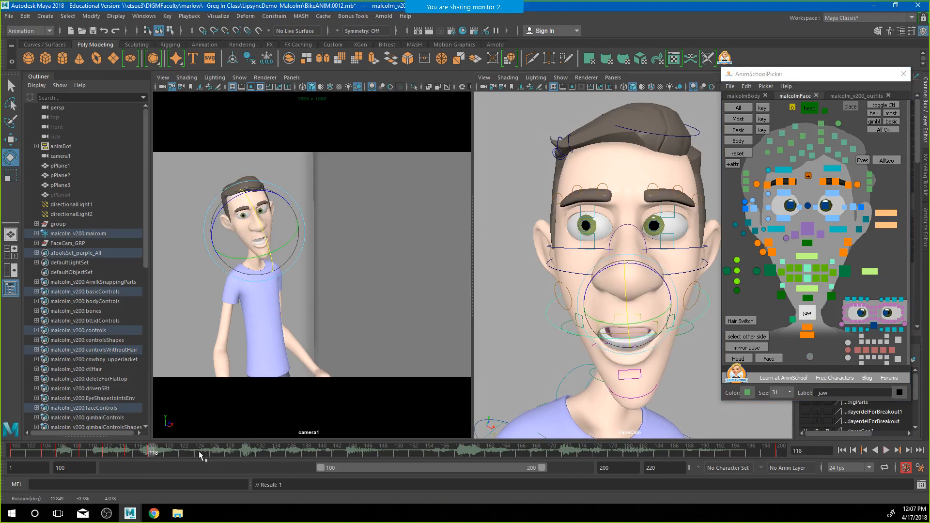
# Replay from frame 100 with the controls deselected to check the jaw poses up to frame 118
pyautogui.moveTo(148, 453); pyautogui.dragTo(12, 453)
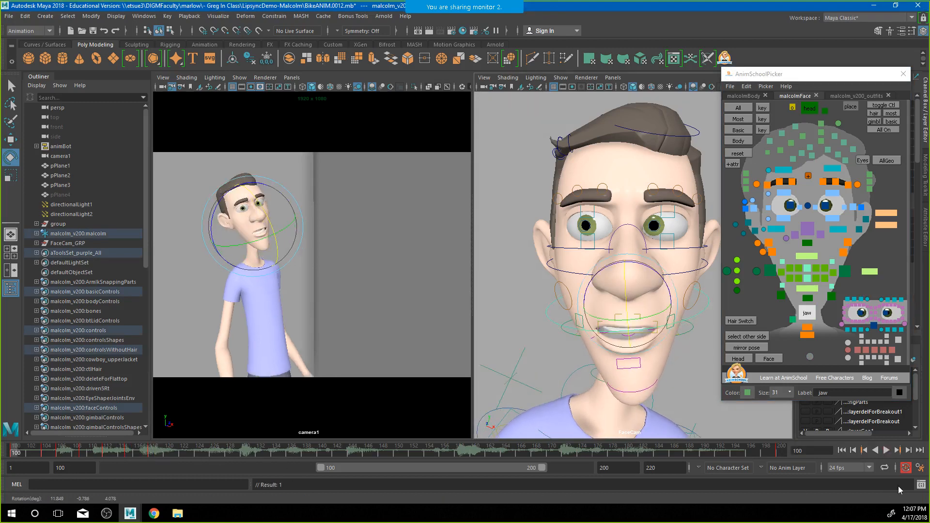
pyautogui.click(886, 451)
pyautogui.click(412, 311)
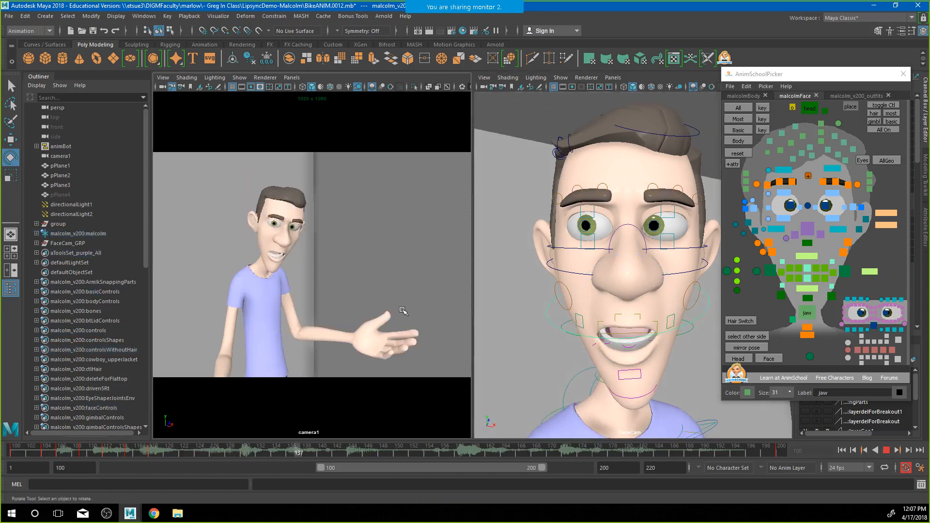
pyautogui.click(886, 451)
# Select the jaw control, rotate it closed at frame 124, and rotate it open at frame 121
pyautogui.moveTo(134, 457); pyautogui.dragTo(198, 455)
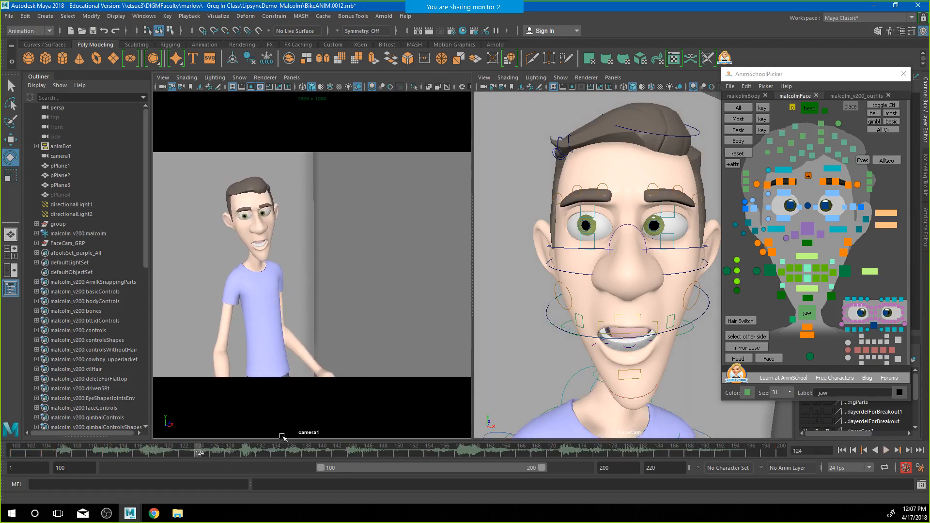
pyautogui.click(807, 313)
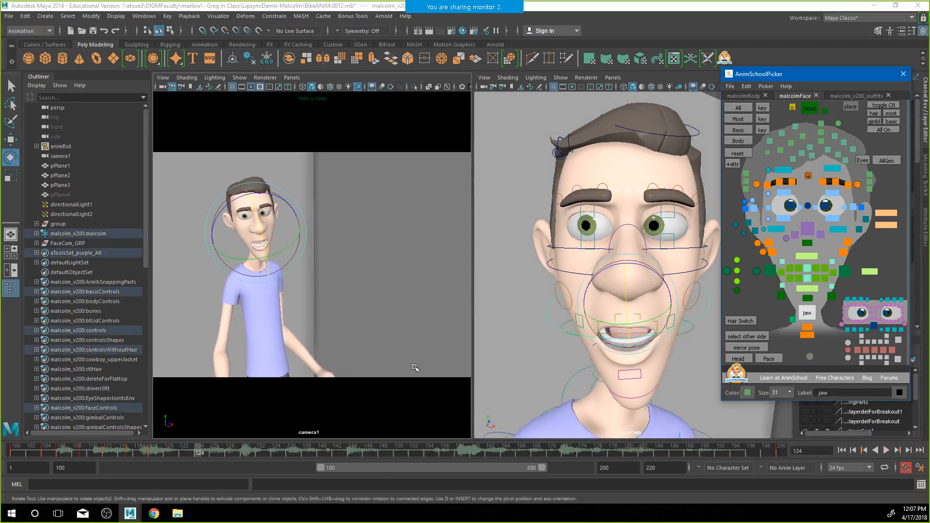
pyautogui.moveTo(635, 313); pyautogui.dragTo(626, 304)
pyautogui.moveTo(190, 453)
pyautogui.mouseDown()
pyautogui.moveTo(132, 451)
pyautogui.moveTo(175, 451)
pyautogui.mouseUp()
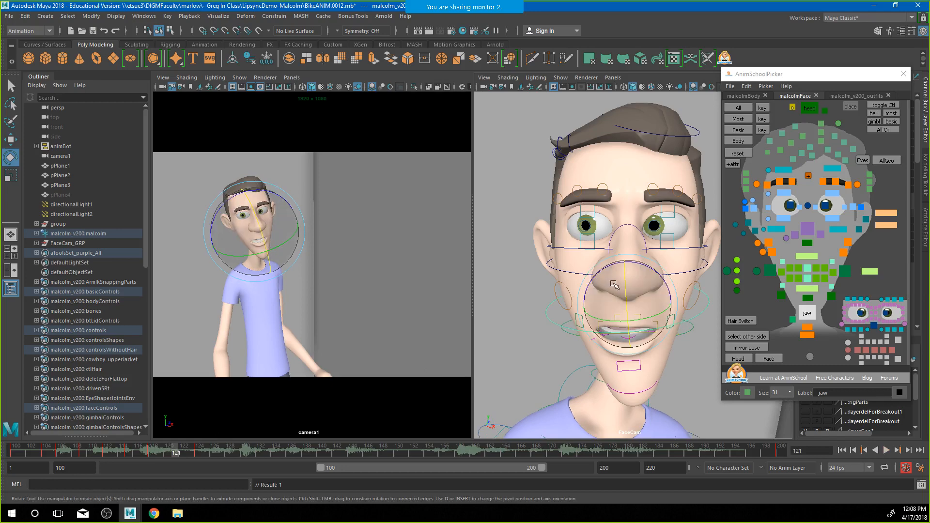
pyautogui.moveTo(624, 281); pyautogui.dragTo(626, 289)
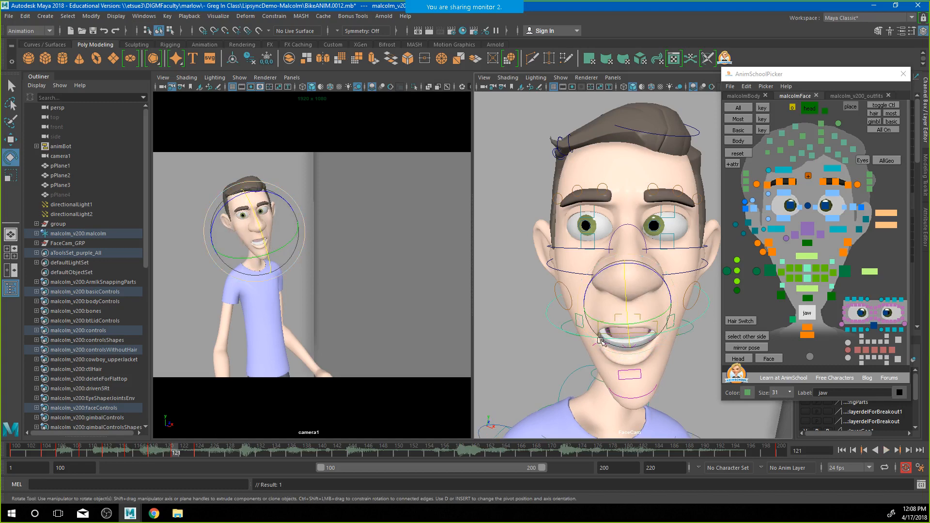
# Try translating the jaw control far downward at frame 121 to stretch the mouth open, and undo the move
pyautogui.click(630, 302)
pyautogui.press('w')
pyautogui.moveTo(629, 299); pyautogui.dragTo(633, 382)
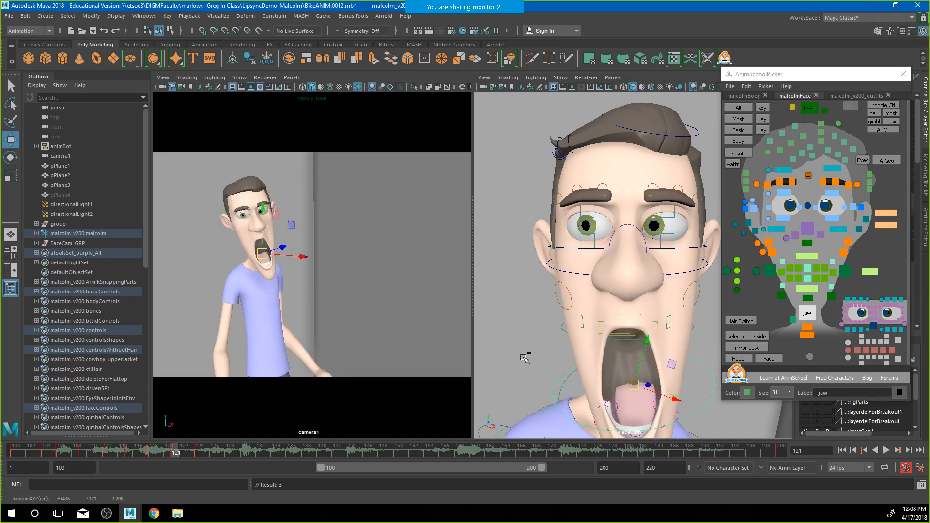
pyautogui.hotkey('ctrl', 'z')
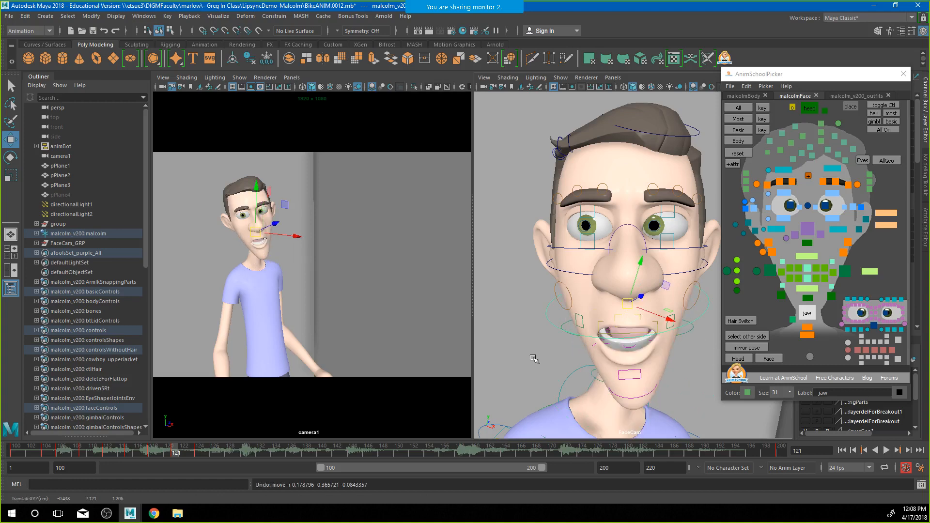
# Try rotating the jaw while viewing the face from the side, undo the rotation, and return to the front view
pyautogui.click(586, 355)
pyautogui.press('e')
pyautogui.keyDown('alt'); pyautogui.moveTo(587, 354); pyautogui.dragTo(670, 318); pyautogui.keyUp('alt')
pyautogui.hotkey('ctrl', 'z')
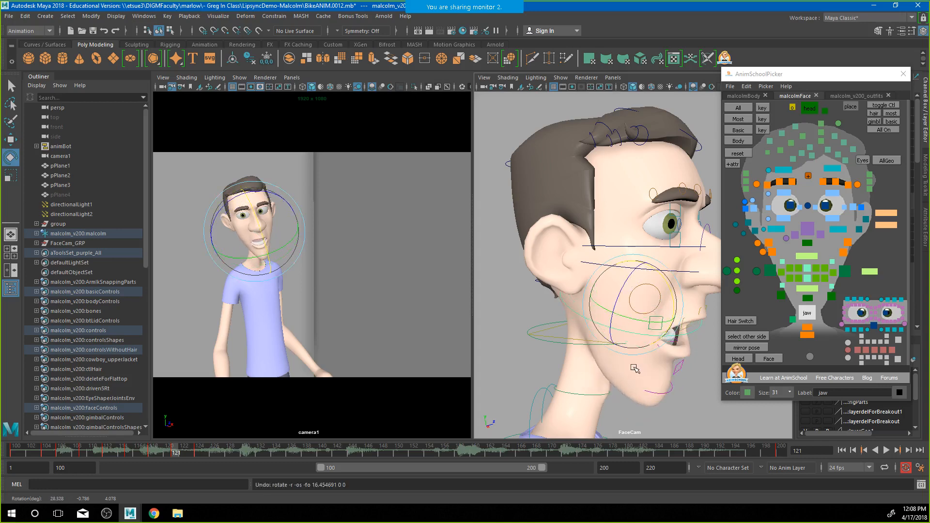
pyautogui.keyDown('alt'); pyautogui.moveTo(634, 368); pyautogui.dragTo(521, 362); pyautogui.keyUp('alt')
# Try nudging the jaw control with the Move tool at frame 112, and undo the move
pyautogui.moveTo(176, 452); pyautogui.dragTo(106, 445)
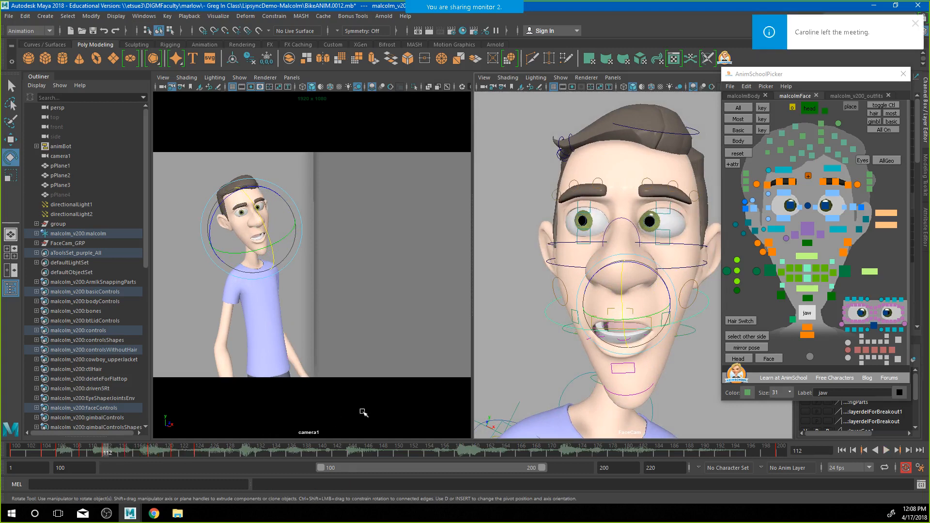
pyautogui.press('w')
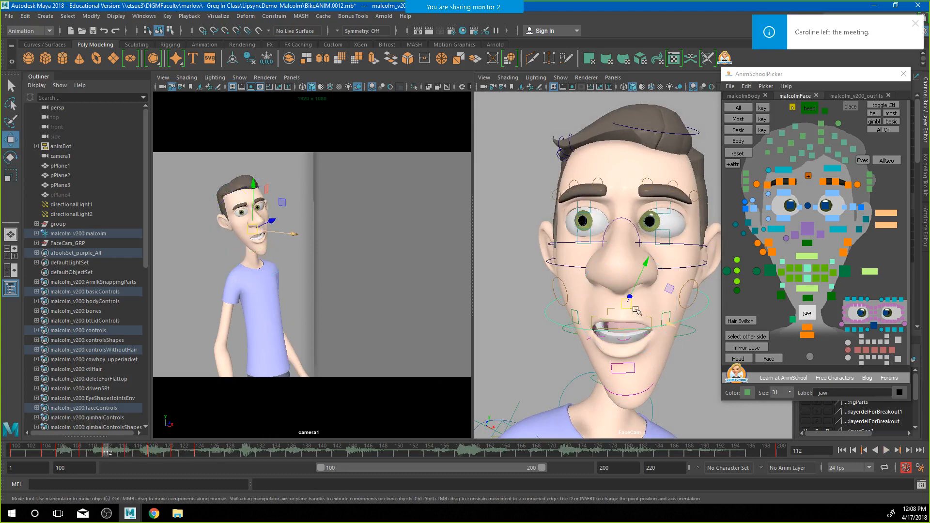
pyautogui.moveTo(627, 299)
pyautogui.mouseDown()
pyautogui.moveTo(591, 290)
pyautogui.moveTo(630, 290)
pyautogui.mouseUp()
pyautogui.hotkey('ctrl', 'z')
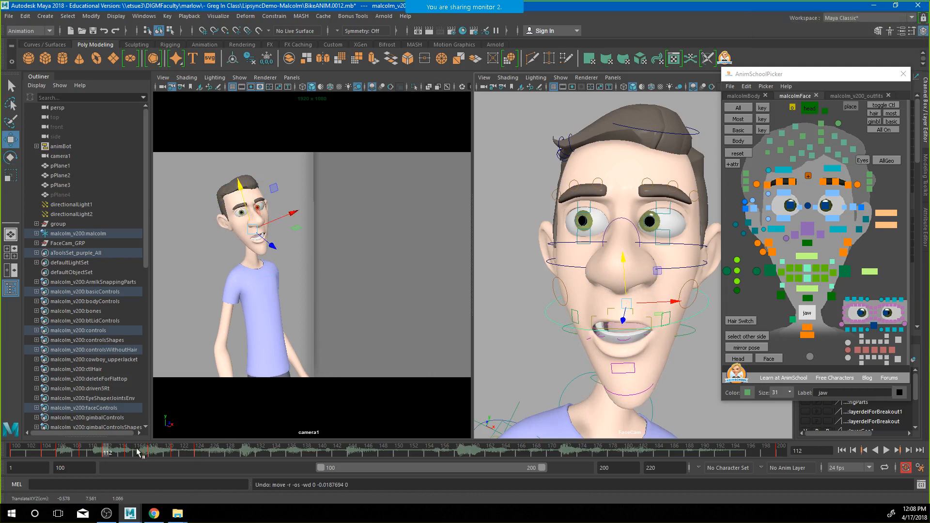
# Rotate the jaw open at frame 127, rotate it nearly closed at frame 128, and set a key
pyautogui.moveTo(104, 451); pyautogui.dragTo(225, 452)
pyautogui.press('e')
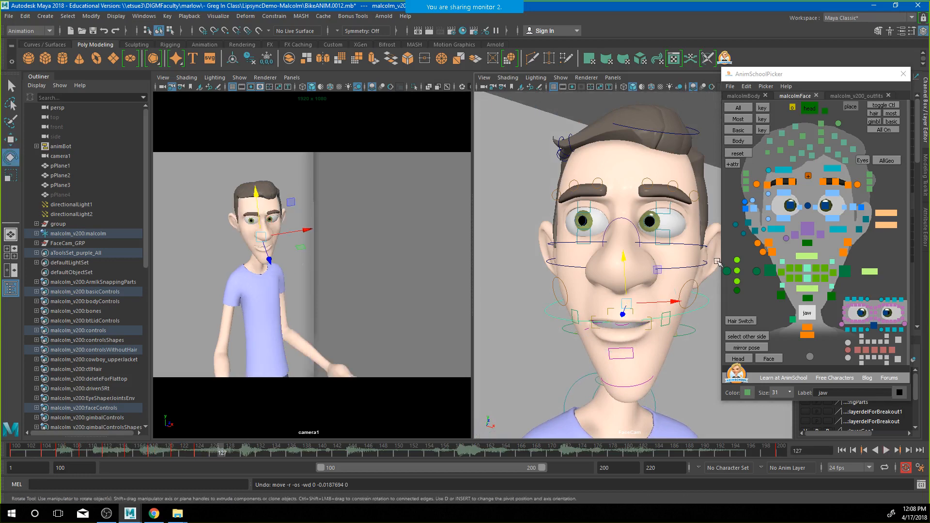
pyautogui.moveTo(631, 274); pyautogui.dragTo(621, 283)
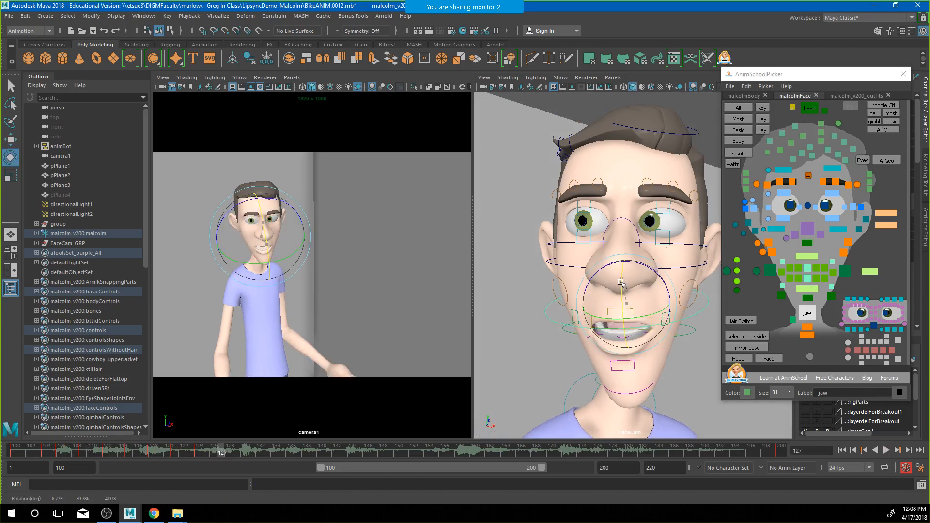
pyautogui.moveTo(113, 447); pyautogui.dragTo(231, 452)
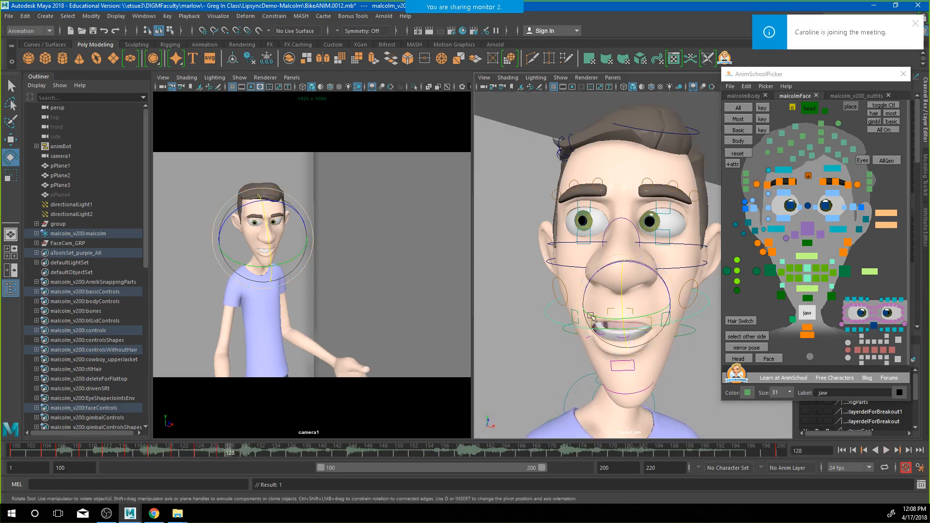
pyautogui.moveTo(621, 305); pyautogui.dragTo(618, 300)
pyautogui.press('s')
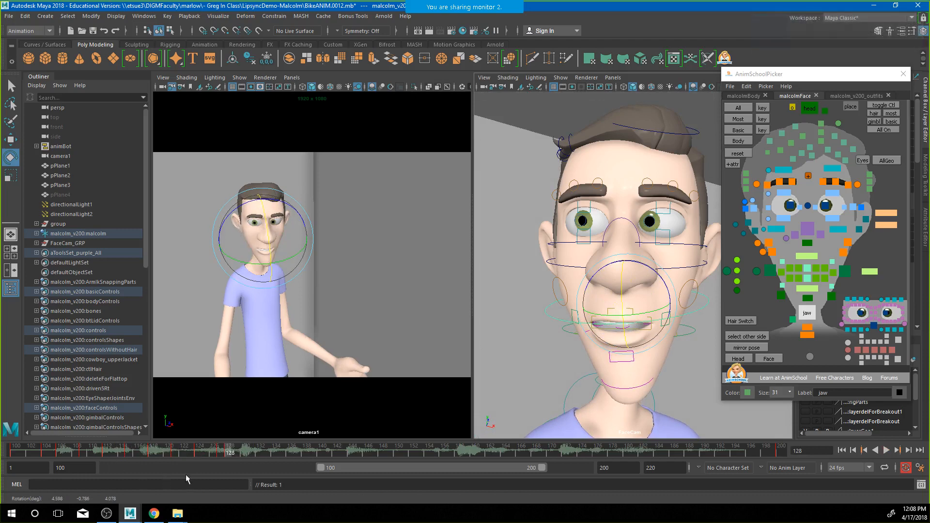
# Replay the sound from about frame 118, and rotate the jaw wide open at frame 131
pyautogui.click(221, 453)
pyautogui.moveTo(220, 454); pyautogui.dragTo(149, 450)
pyautogui.hotkey('alt', 'v')
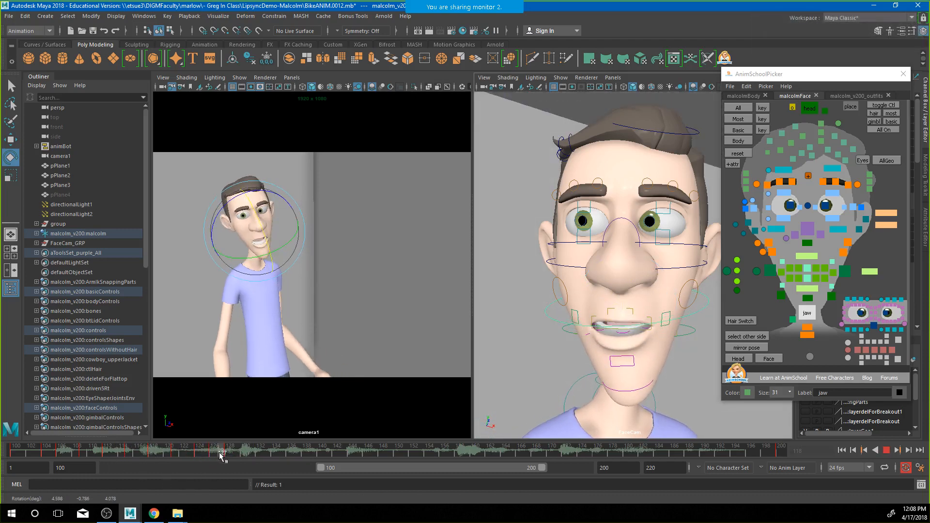
pyautogui.moveTo(247, 455); pyautogui.dragTo(247, 455)
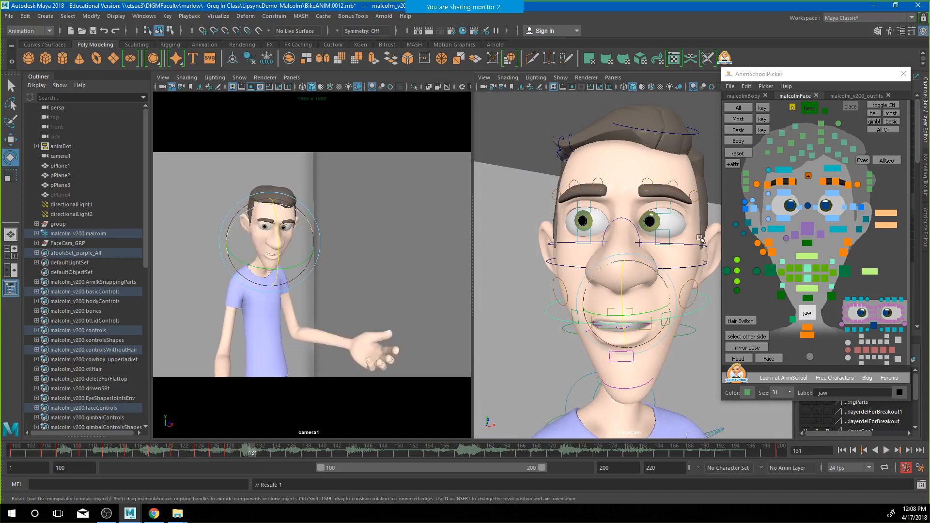
pyautogui.moveTo(621, 286); pyautogui.dragTo(622, 297)
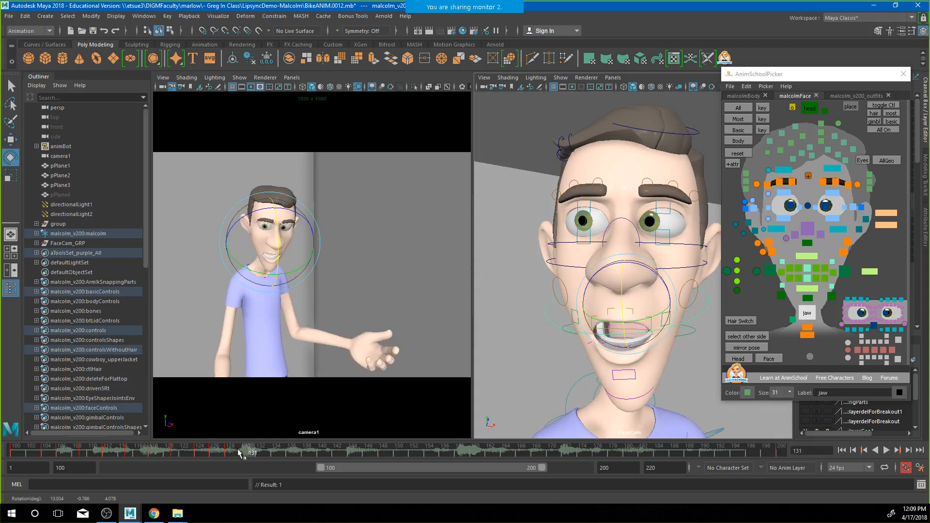
# Key the jaw wide open around frame 137, and key it nearly closed at frame 134
pyautogui.moveTo(221, 453); pyautogui.dragTo(298, 455)
pyautogui.moveTo(622, 292); pyautogui.dragTo(623, 305)
pyautogui.press('s')
pyautogui.click(275, 454)
pyautogui.press('s')
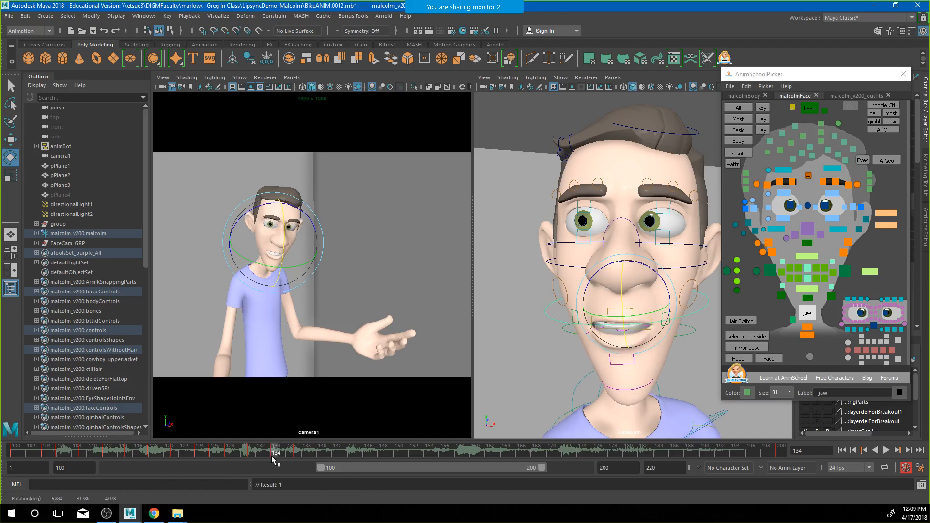
# Rotate the jaw partly closed at frame 139, and rotate it open at frame 141
pyautogui.click(327, 454)
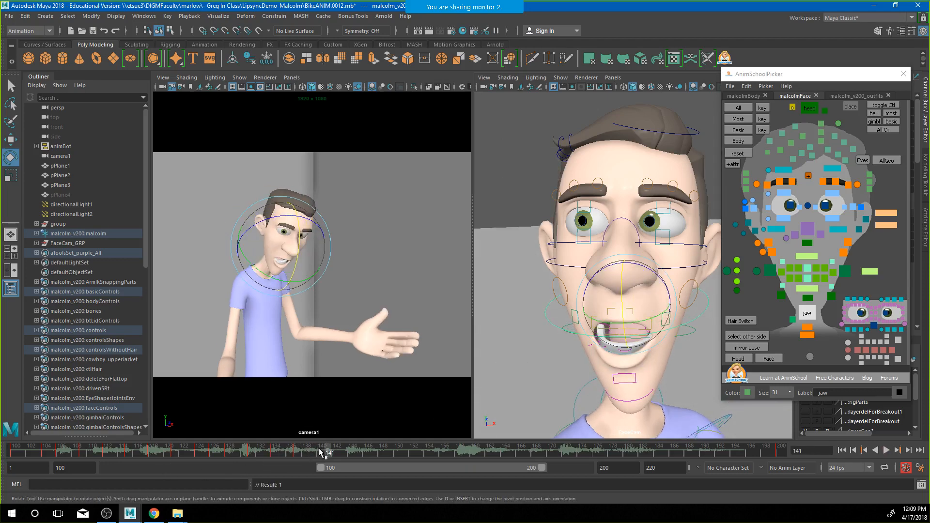
pyautogui.click(320, 453)
pyautogui.hotkey('alt', ',')
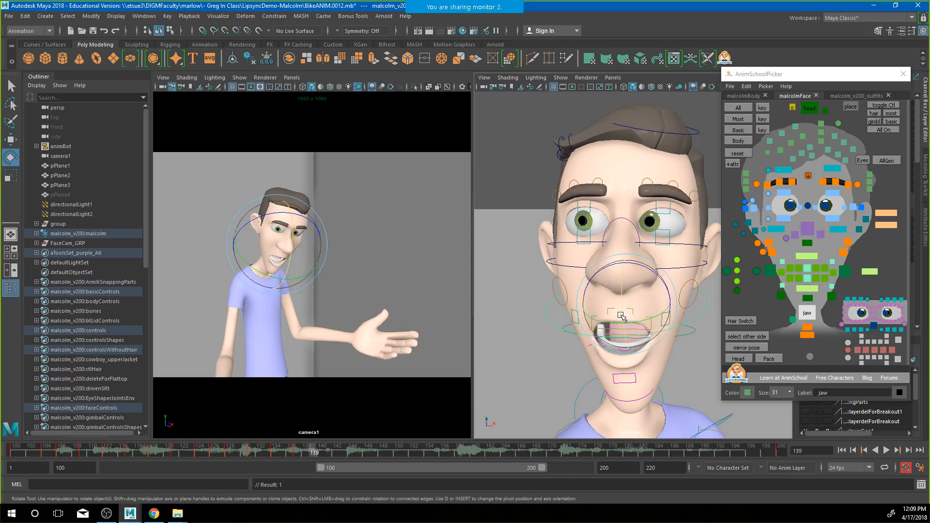
pyautogui.moveTo(621, 316); pyautogui.dragTo(620, 310)
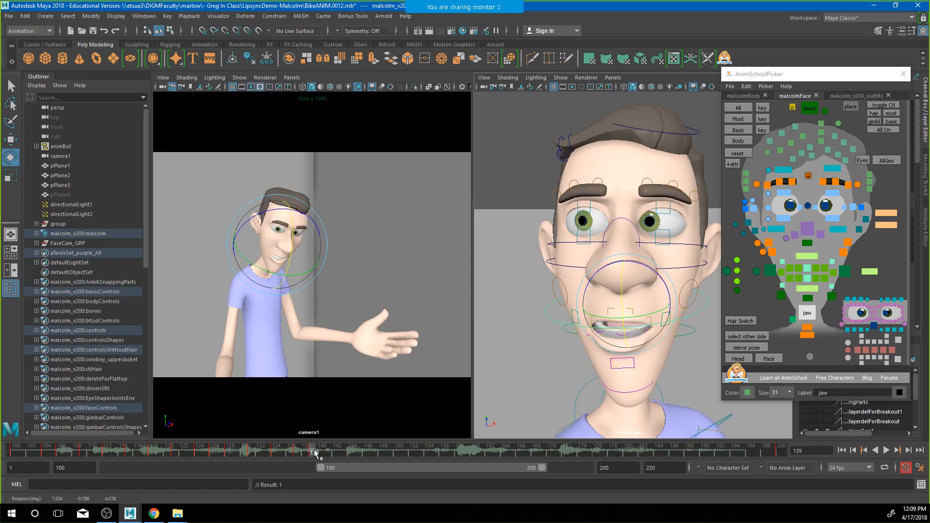
pyautogui.moveTo(315, 453); pyautogui.dragTo(331, 453)
pyautogui.moveTo(621, 295); pyautogui.dragTo(621, 299)
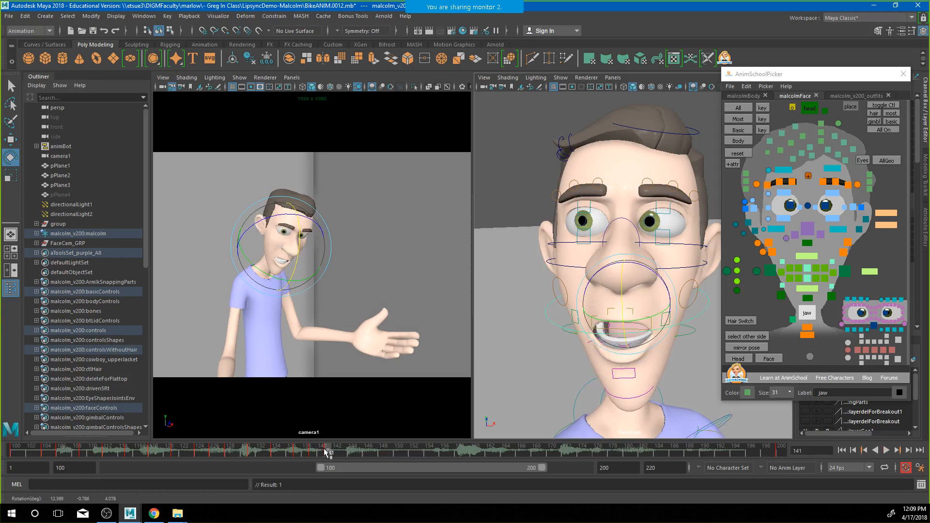
# Rotate Malcolm's jaw nearly closed at frame 143, and rotate it open around frame 145
pyautogui.moveTo(327, 453); pyautogui.dragTo(344, 452)
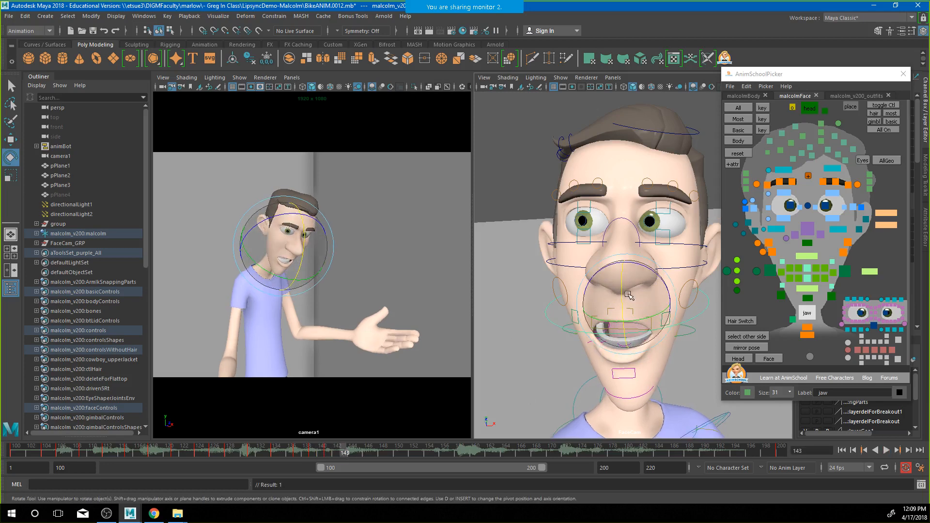
pyautogui.moveTo(628, 294); pyautogui.dragTo(619, 291)
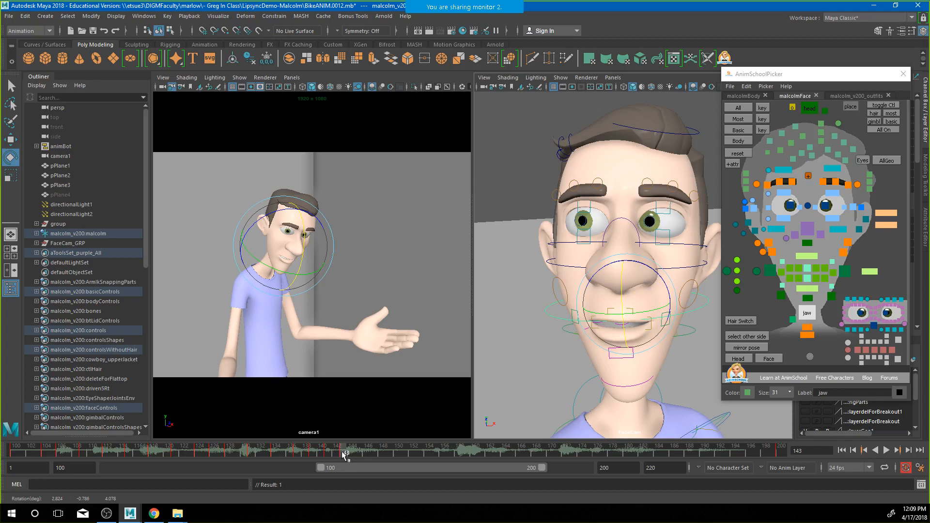
pyautogui.moveTo(344, 454)
pyautogui.mouseDown()
pyautogui.moveTo(326, 454)
pyautogui.moveTo(361, 453)
pyautogui.mouseUp()
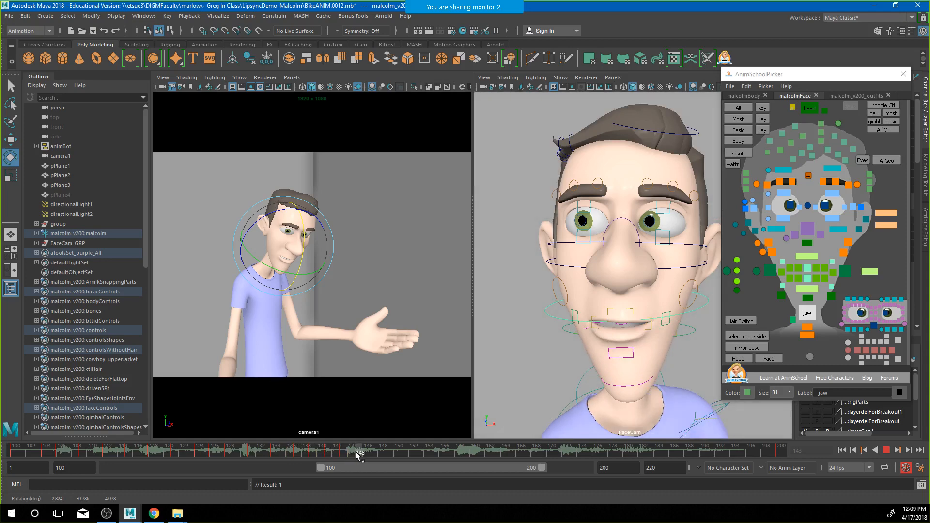
pyautogui.moveTo(624, 290); pyautogui.dragTo(581, 314)
# Rotate the jaw nearly closed at frame 150, and deselect the jaw control
pyautogui.moveTo(359, 453); pyautogui.dragTo(399, 453)
pyautogui.moveTo(624, 299); pyautogui.dragTo(619, 290)
pyautogui.click(350, 285)
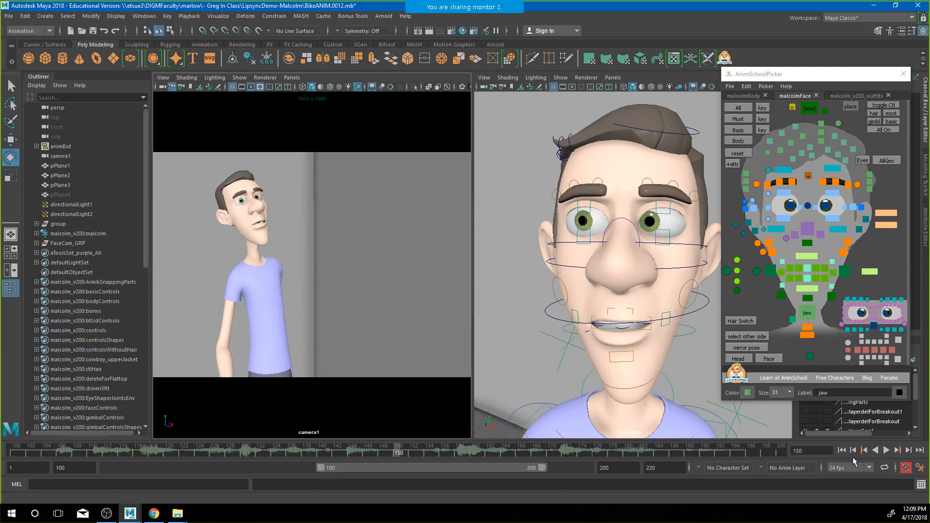
# Play the jaw animation from frame 100 to review it against the audio
pyautogui.click(842, 451)
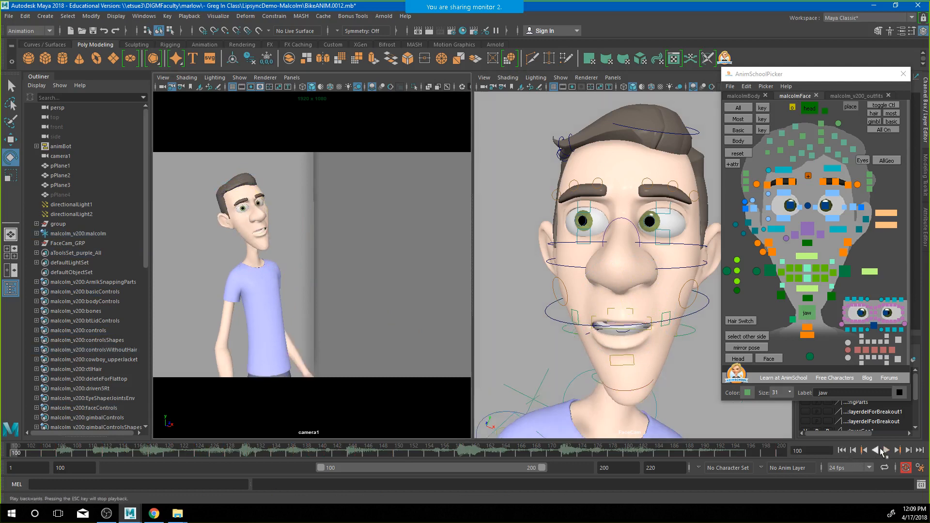
pyautogui.click(886, 451)
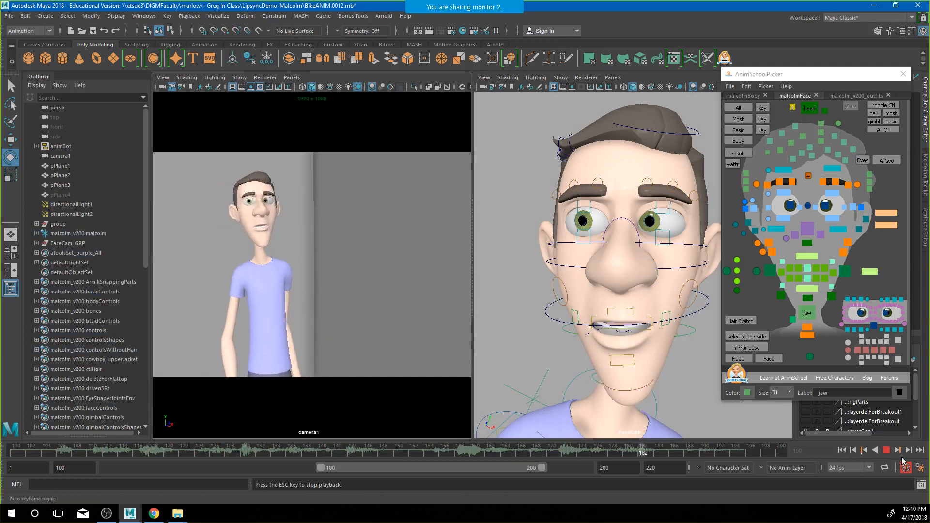
pyautogui.click(885, 451)
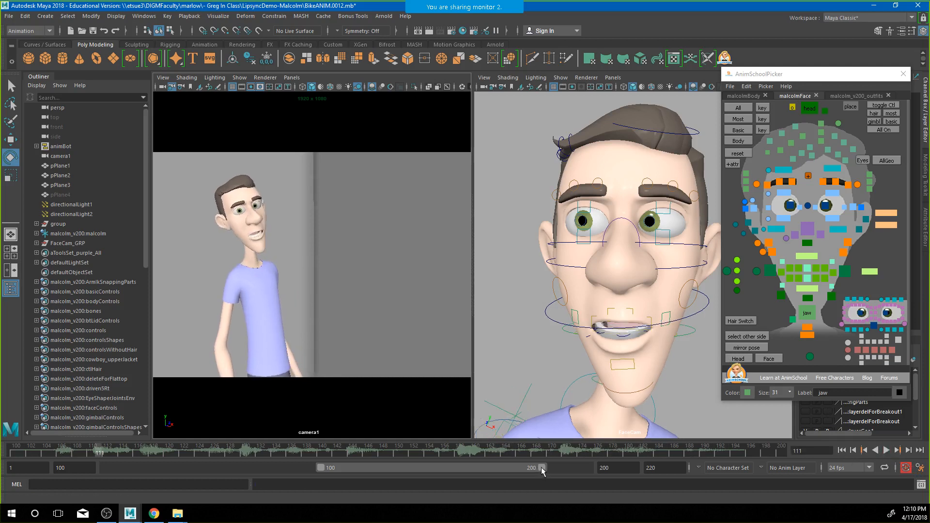
# Shorten the playback range to end at frame 154, and play the jaw animation within it
pyautogui.moveTo(541, 469); pyautogui.dragTo(439, 465)
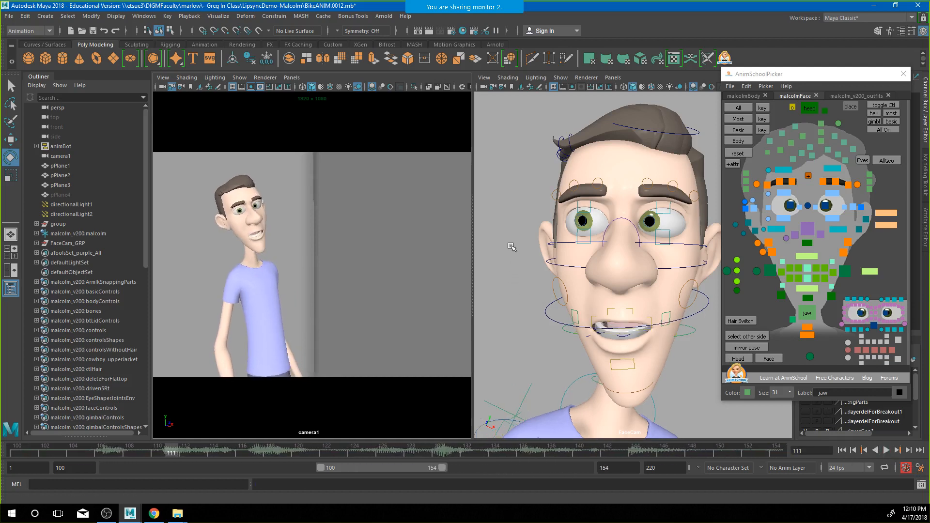
pyautogui.click(885, 451)
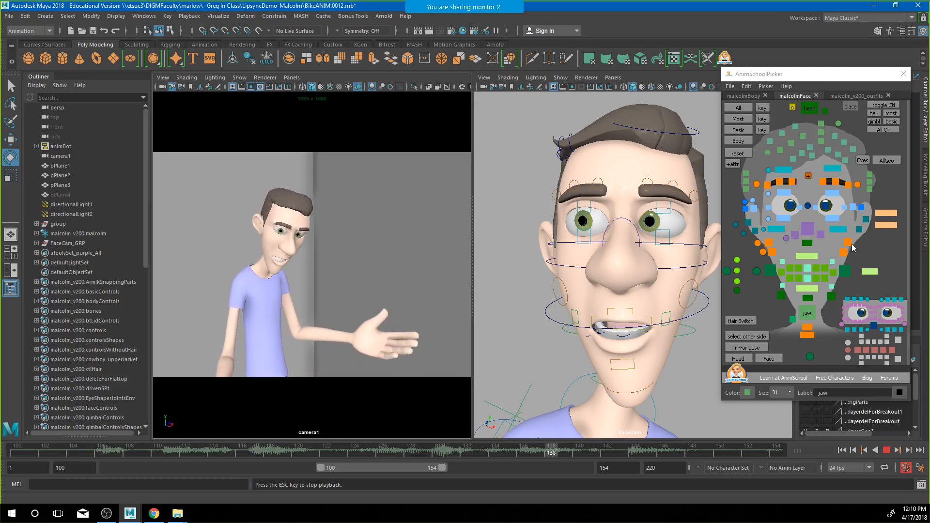
pyautogui.click(885, 450)
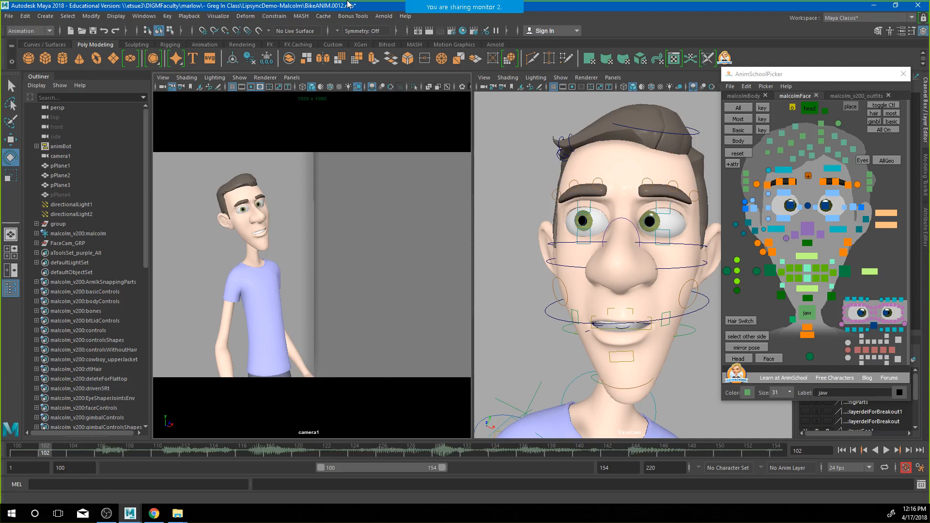
pyautogui.click(886, 450)
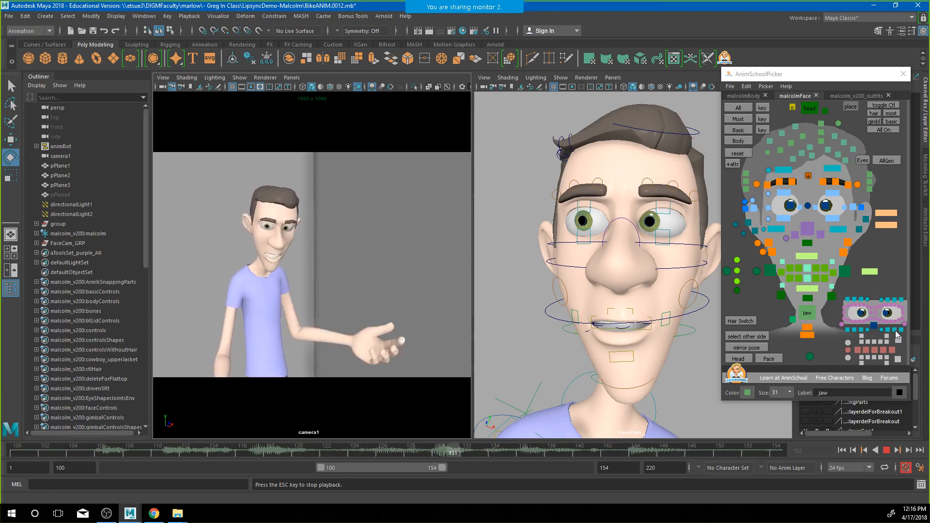
pyautogui.click(887, 453)
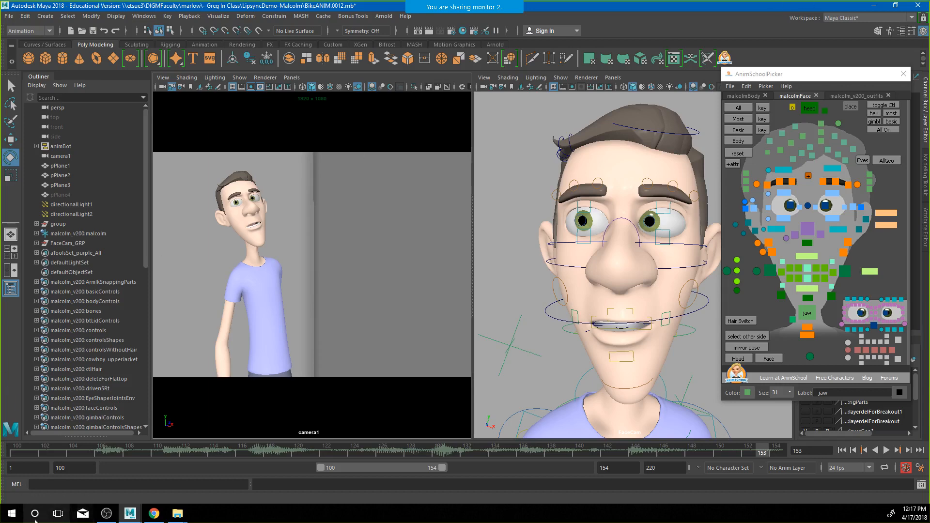
# Open a blank Notepad document and place its window over the Maya viewports
pyautogui.click(11, 514)
pyautogui.write('no')
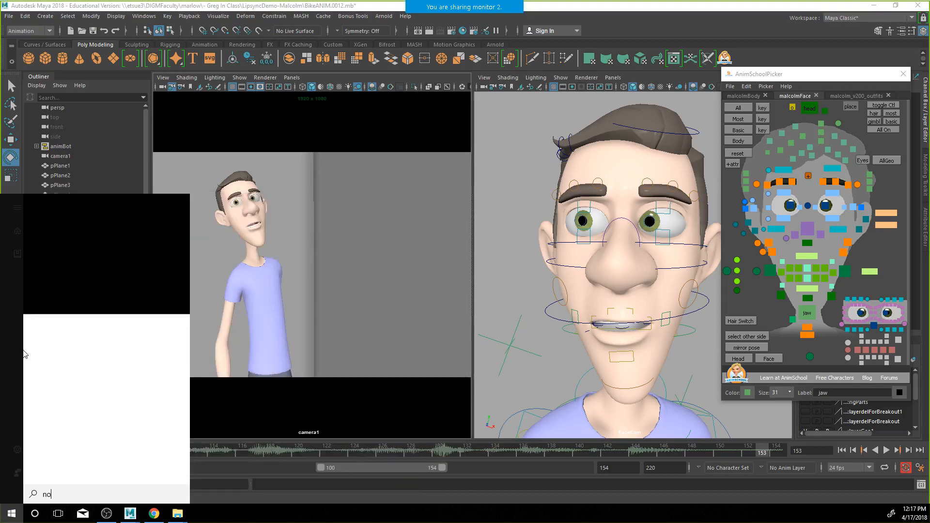
pyautogui.write('tep')
pyautogui.press('Return')
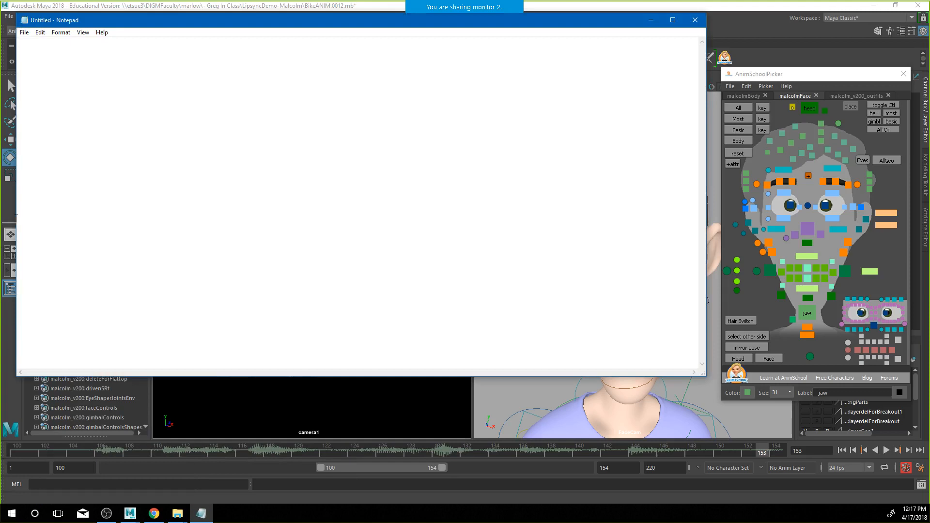
pyautogui.click(673, 20)
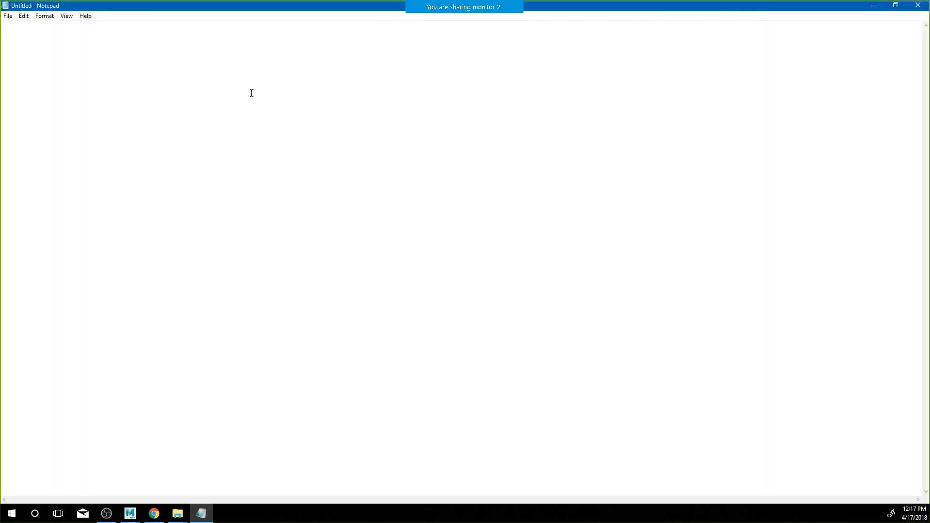
pyautogui.moveTo(264, 7); pyautogui.dragTo(450, 93)
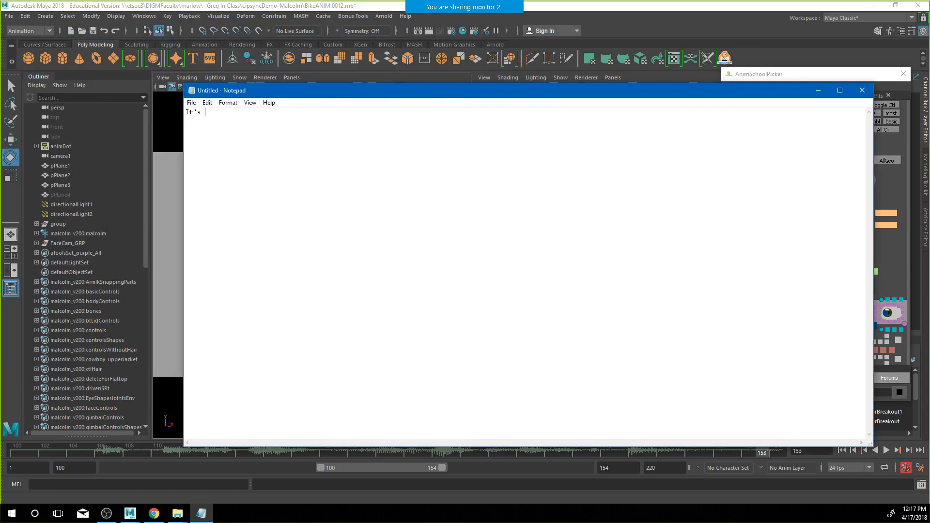
# Write the line "It's okay. I know how to ride a bike.", set its font size to 18, and start a new line below
pyautogui.write('kay. I know how to ride a bike.')
pyautogui.hotkey('ctrl', 'a')
pyautogui.click(228, 102)
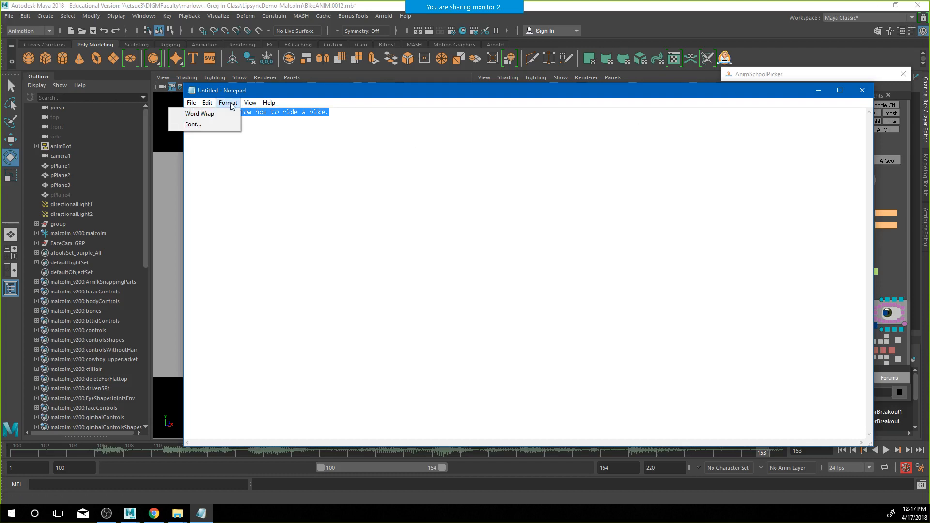
pyautogui.click(193, 124)
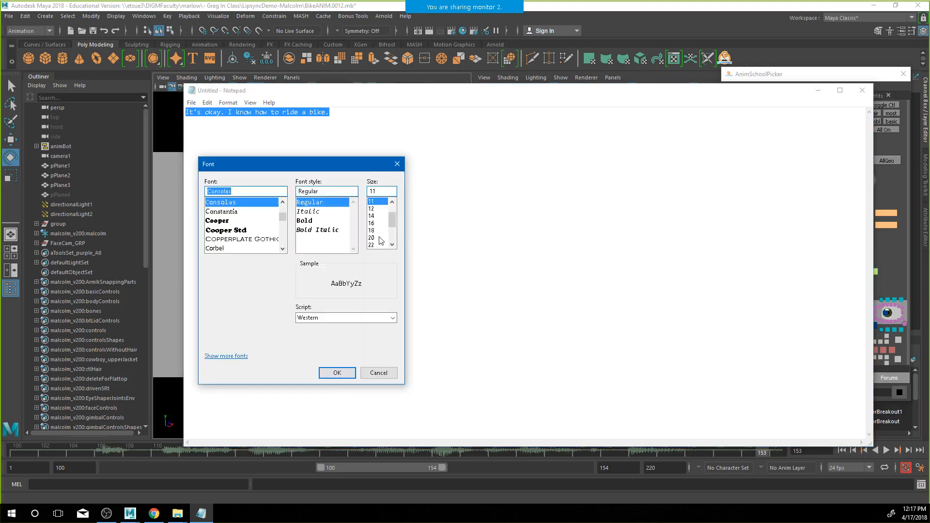
pyautogui.click(374, 231)
pyautogui.click(338, 372)
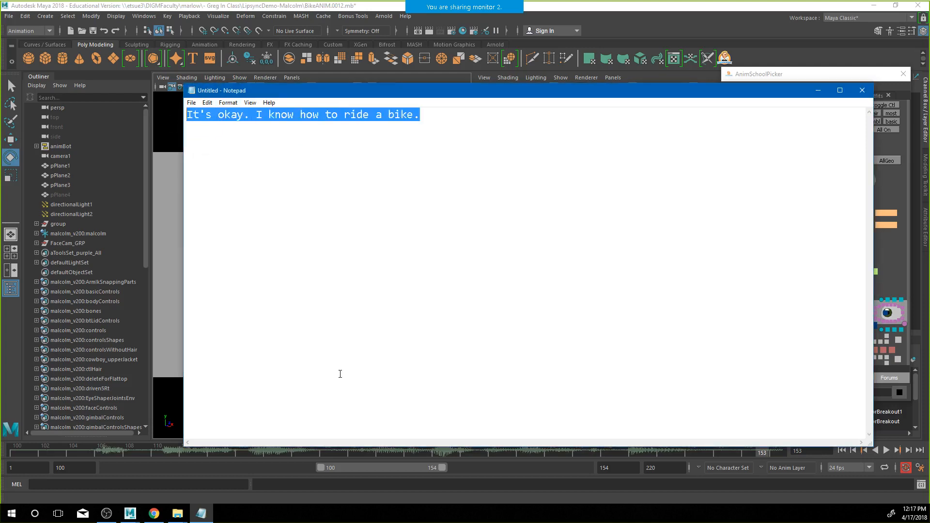
pyautogui.click(406, 243)
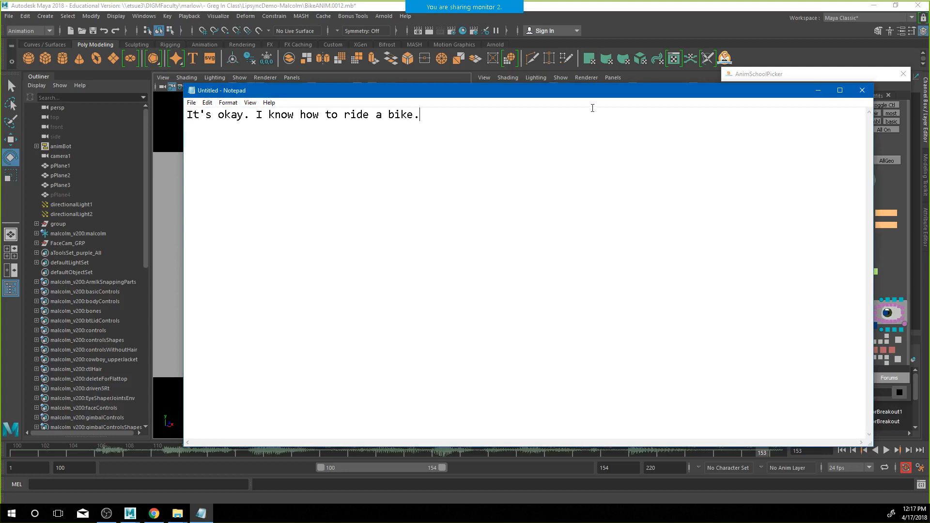
pyautogui.press('Return')
# Switch back to Maya and play the dialogue from frame 100 to listen to its sounds
pyautogui.click(21, 448)
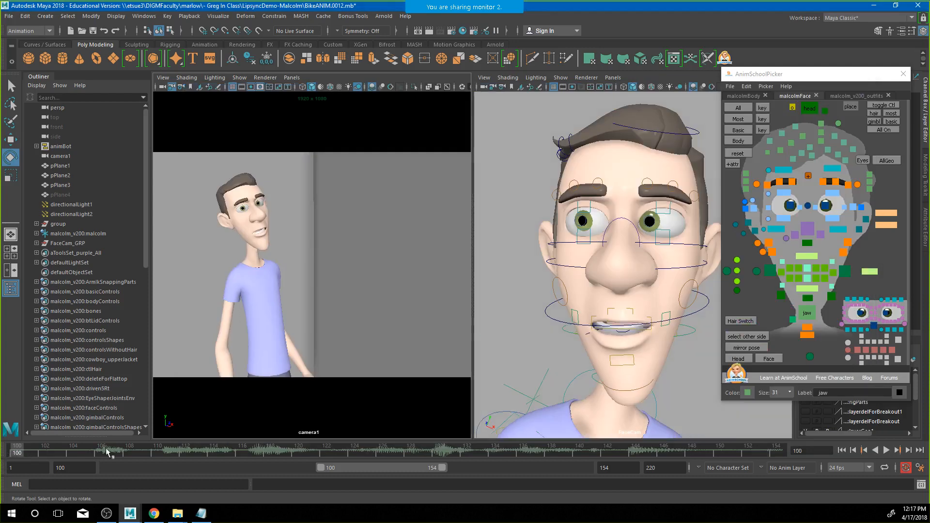
pyautogui.click(886, 450)
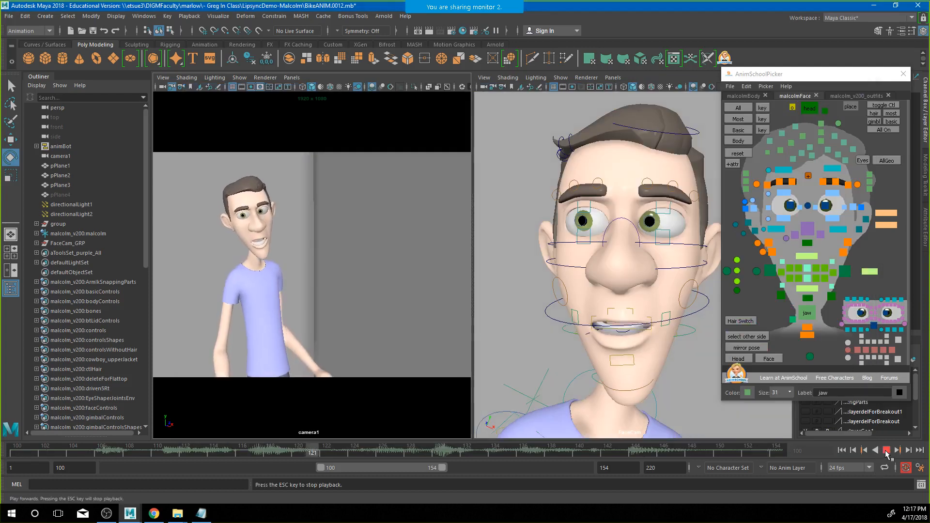
pyautogui.click(886, 450)
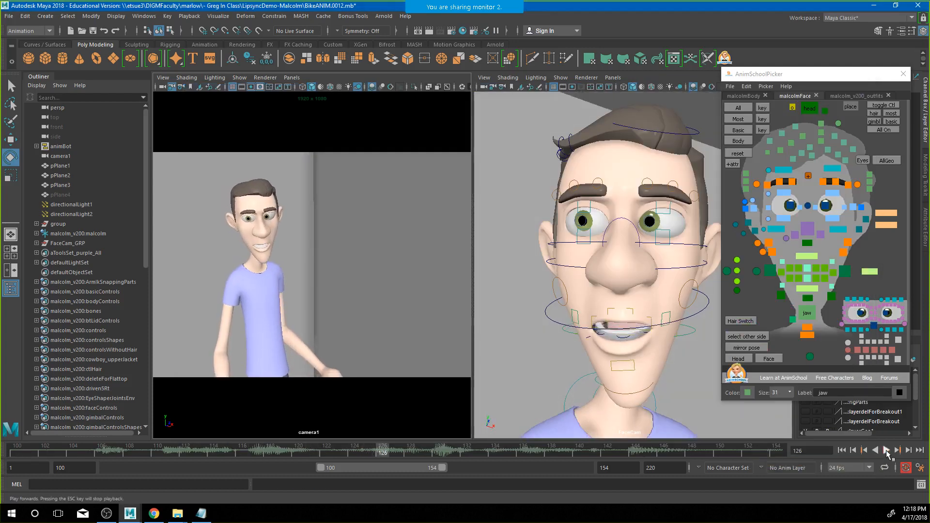
pyautogui.click(886, 450)
pyautogui.click(886, 450)
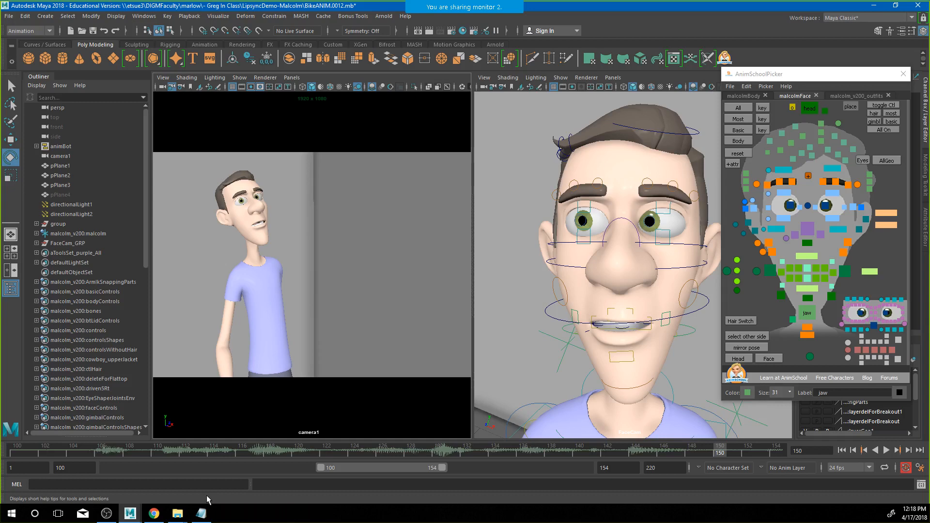
# Switch to Notepad and write the phonetic text "T-soak A" below the dialogue line
pyautogui.click(201, 513)
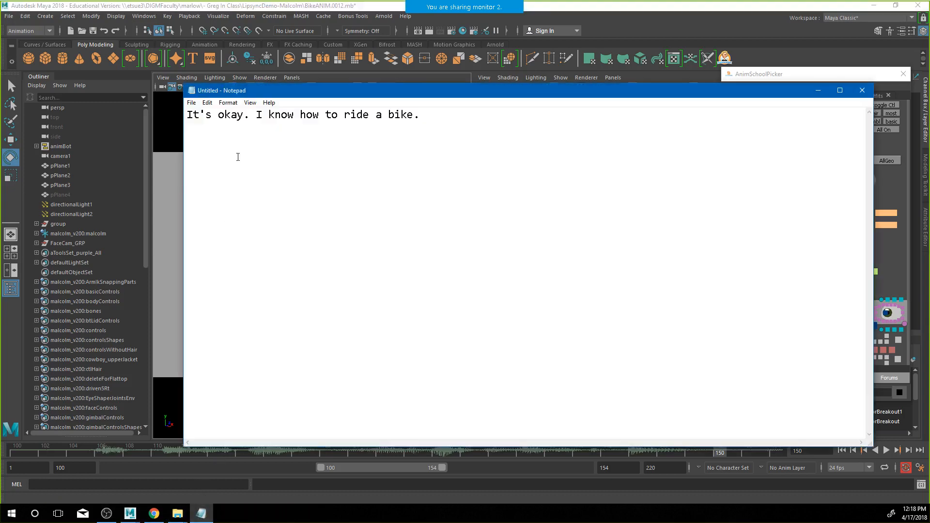
pyautogui.write('T-s')
pyautogui.press('BackSpace')
pyautogui.press('BackSpace')
pyautogui.write('soak A')
# Return to Maya, replay the dialogue from frame 109, and listen to the sounds between frames 112 and 122
pyautogui.click(147, 448)
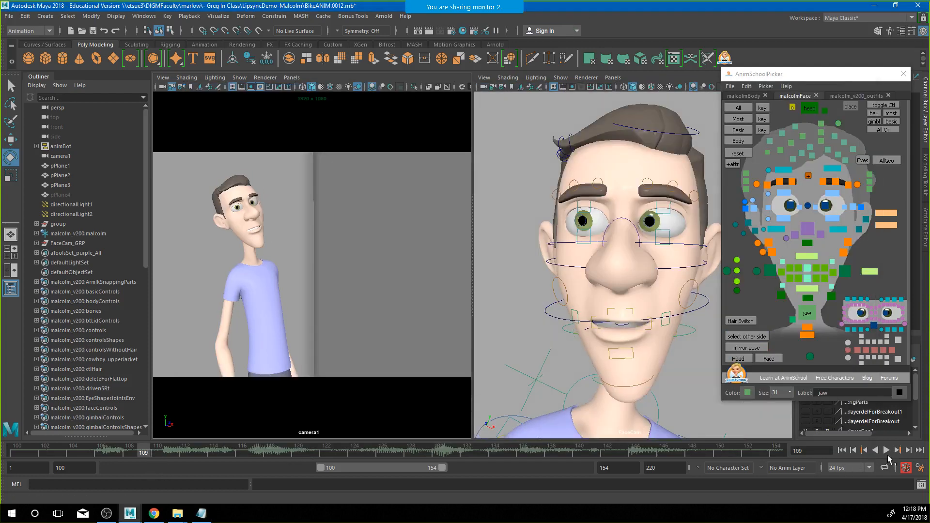
pyautogui.click(887, 450)
pyautogui.click(886, 450)
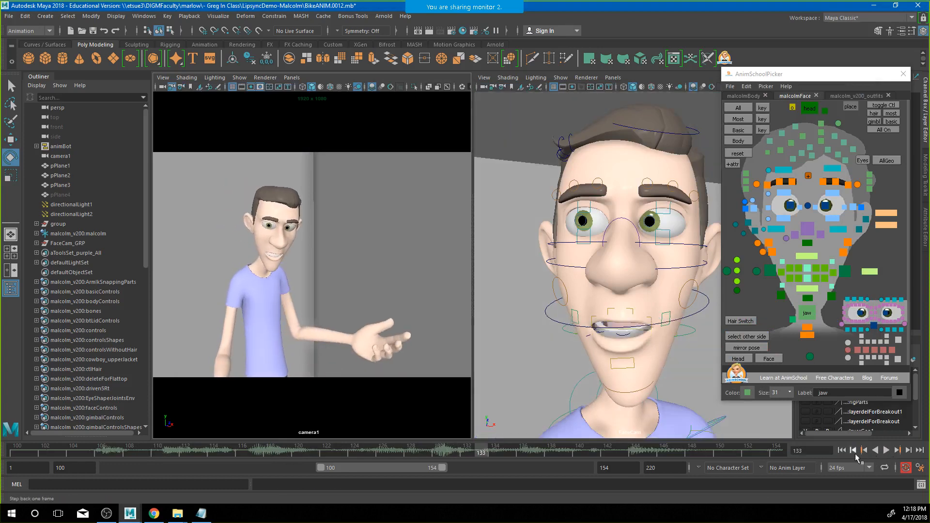
pyautogui.moveTo(157, 455); pyautogui.dragTo(186, 462)
pyautogui.rightClick(186, 454)
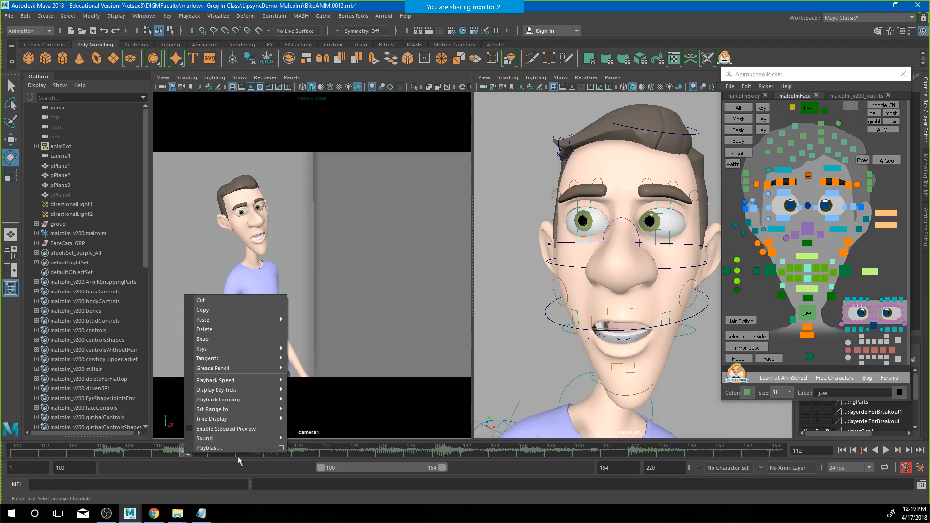
pyautogui.click(330, 456)
pyautogui.hotkey('alt', 'v')
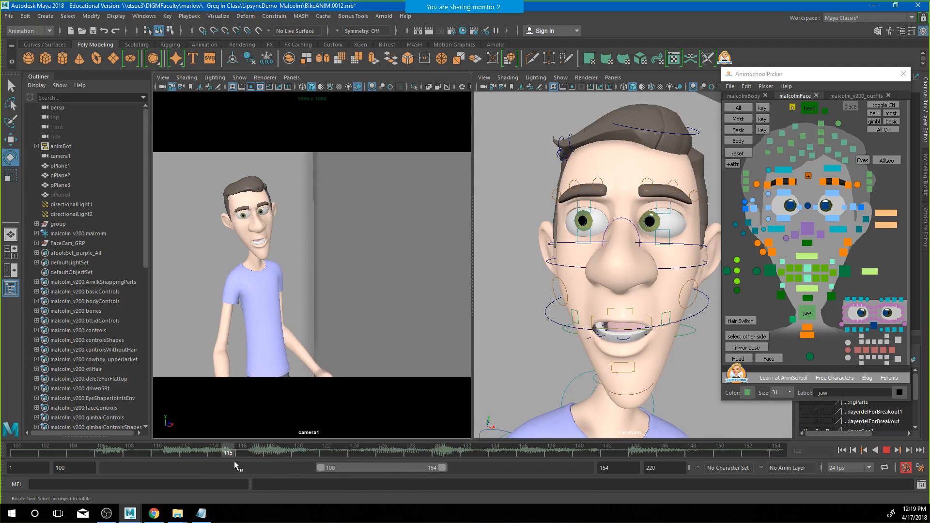
pyautogui.moveTo(325, 467); pyautogui.dragTo(330, 468)
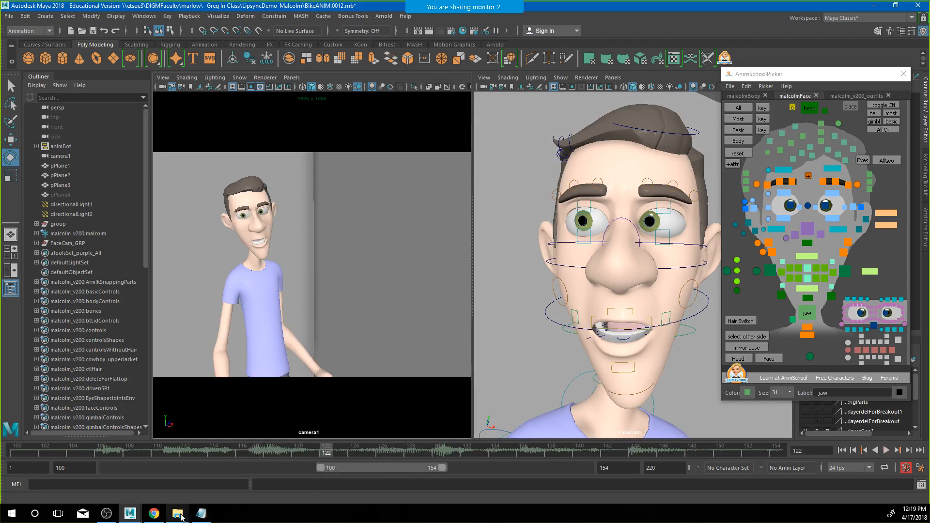
# Switch to Notepad and add "Iay" to the end of the phonetic line
pyautogui.moveTo(181, 514)
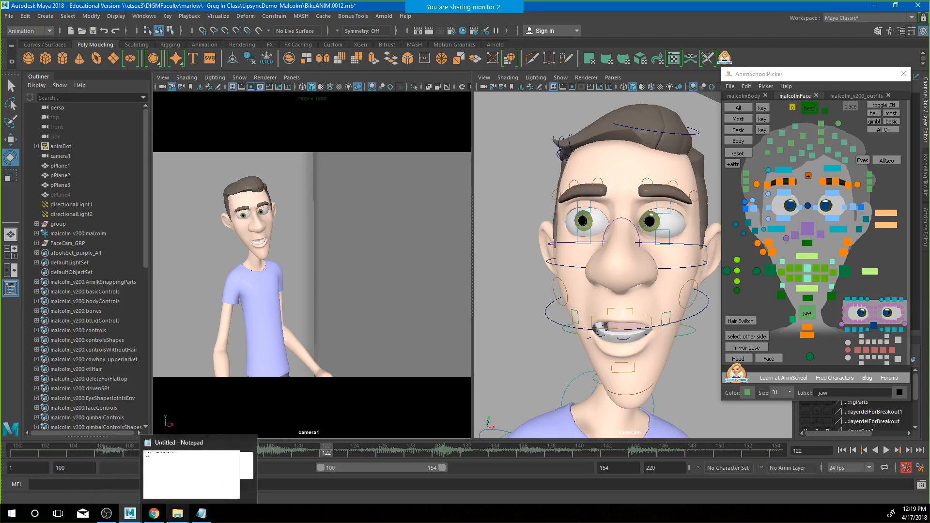
pyautogui.click(200, 517)
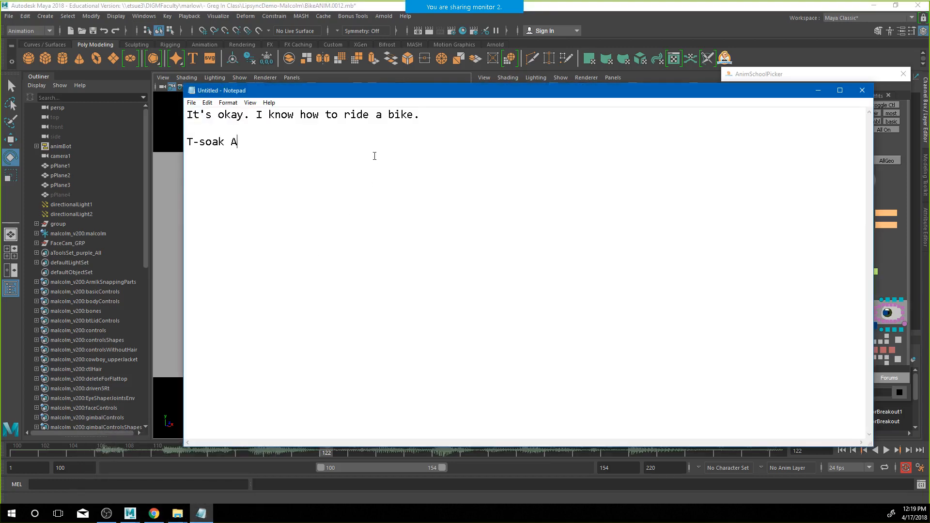
pyautogui.write('Iayu')
pyautogui.press('BackSpace')
# Switch to Maya, replay the dialogue from frame 122, and scrub to frame 127 to hear the following sounds
pyautogui.moveTo(347, 454)
pyautogui.mouseDown()
pyautogui.moveTo(396, 451)
pyautogui.moveTo(325, 451)
pyautogui.mouseUp()
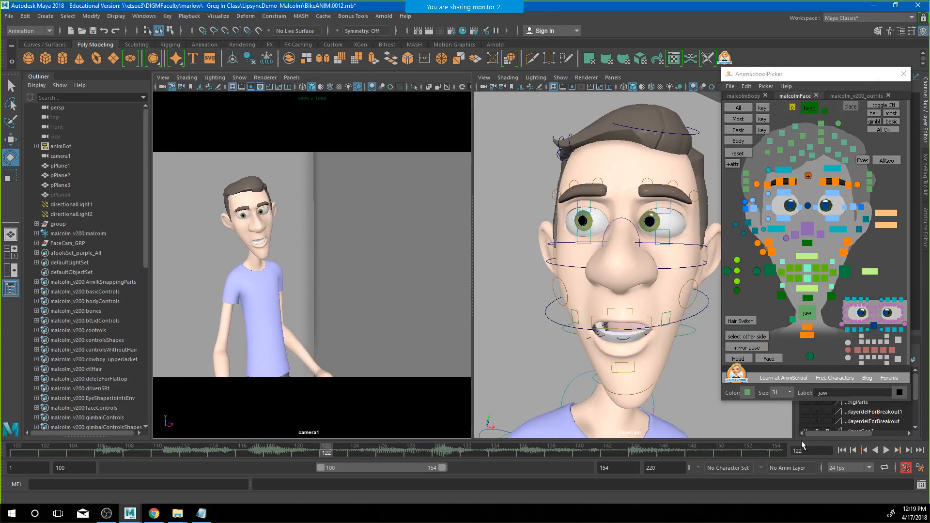
pyautogui.click(886, 450)
pyautogui.click(886, 450)
pyautogui.moveTo(350, 454)
pyautogui.mouseDown()
pyautogui.moveTo(487, 457)
pyautogui.moveTo(340, 447)
pyautogui.moveTo(395, 445)
pyautogui.mouseUp()
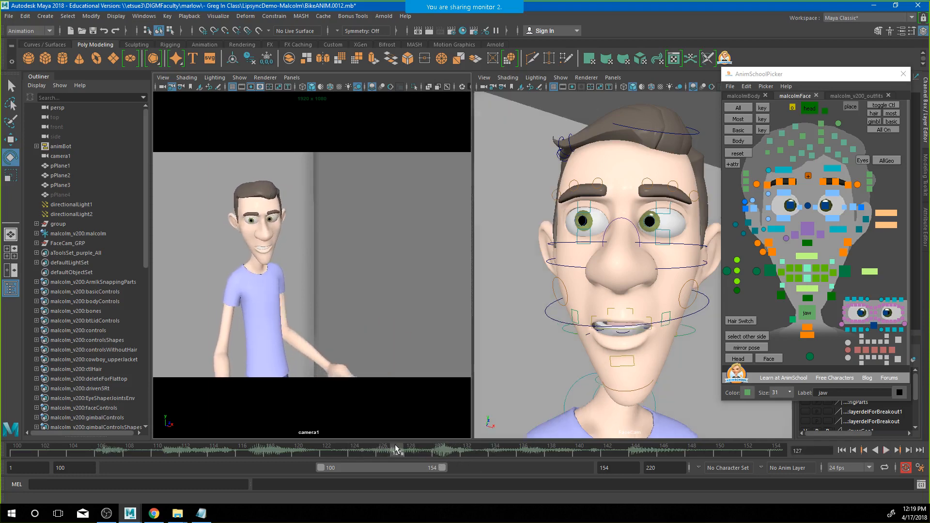
# Switch to Notepad and add "No" to the end of the phonetic line
pyautogui.click(201, 514)
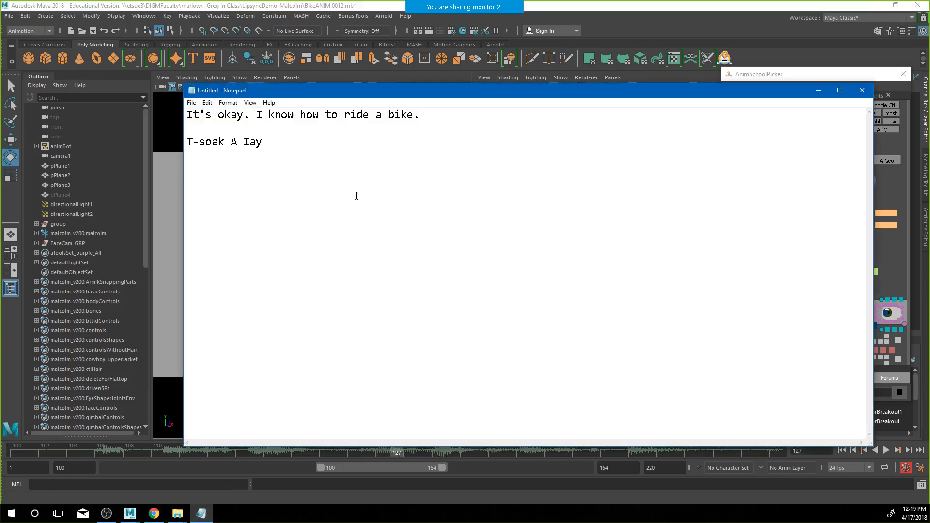
pyautogui.write('No')
# Replay the dialogue in Maya from frame 121, scrub to frame 128, and add "Wow" to the phonetic line in Notepad
pyautogui.moveTo(397, 453)
pyautogui.mouseDown()
pyautogui.moveTo(486, 454)
pyautogui.moveTo(310, 454)
pyautogui.moveTo(319, 457)
pyautogui.mouseUp()
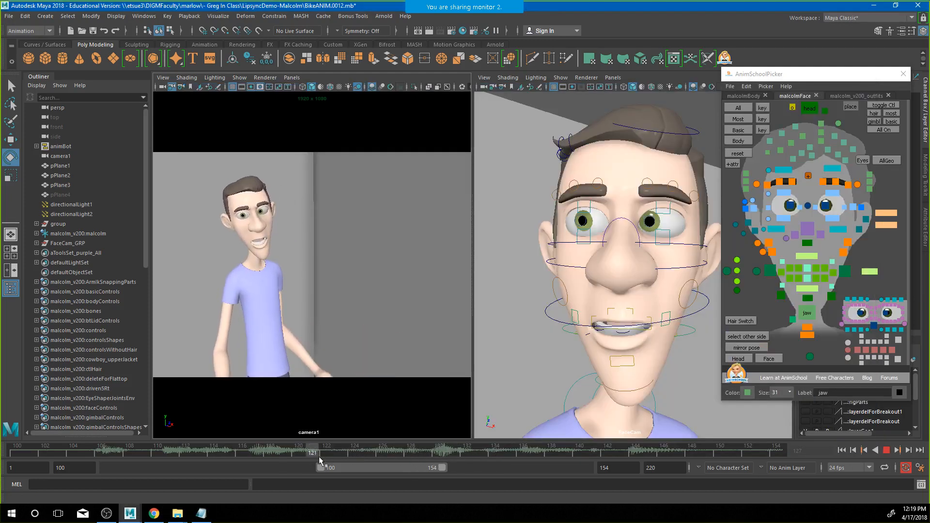
pyautogui.click(886, 450)
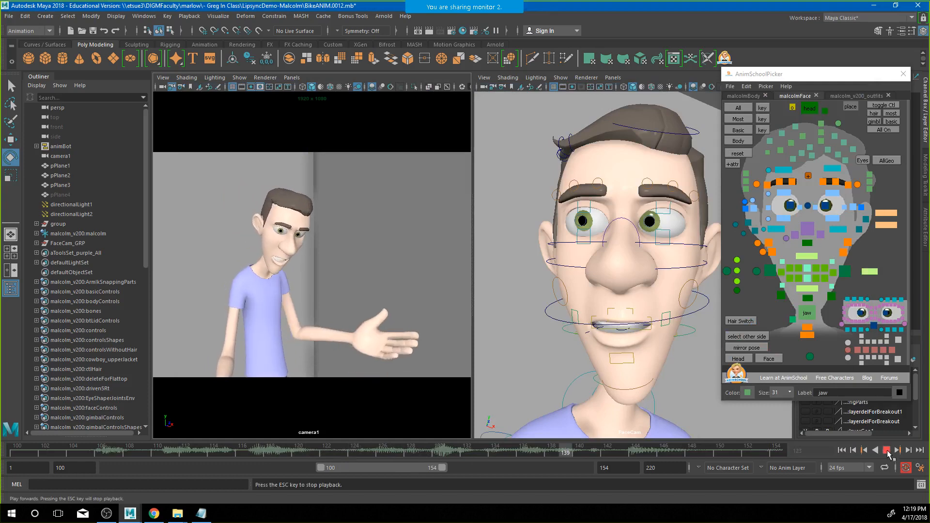
pyautogui.click(887, 450)
pyautogui.moveTo(399, 451); pyautogui.dragTo(414, 464)
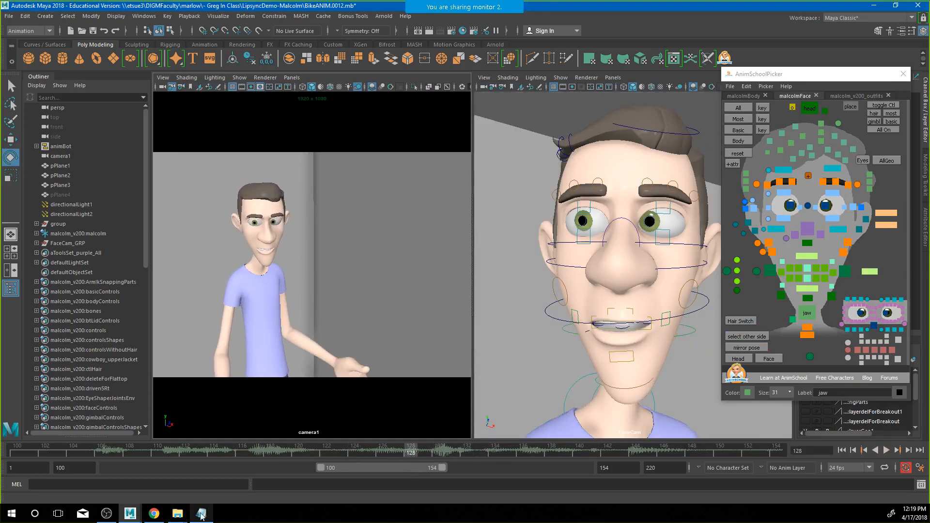
pyautogui.moveTo(212, 515)
pyautogui.click(201, 513)
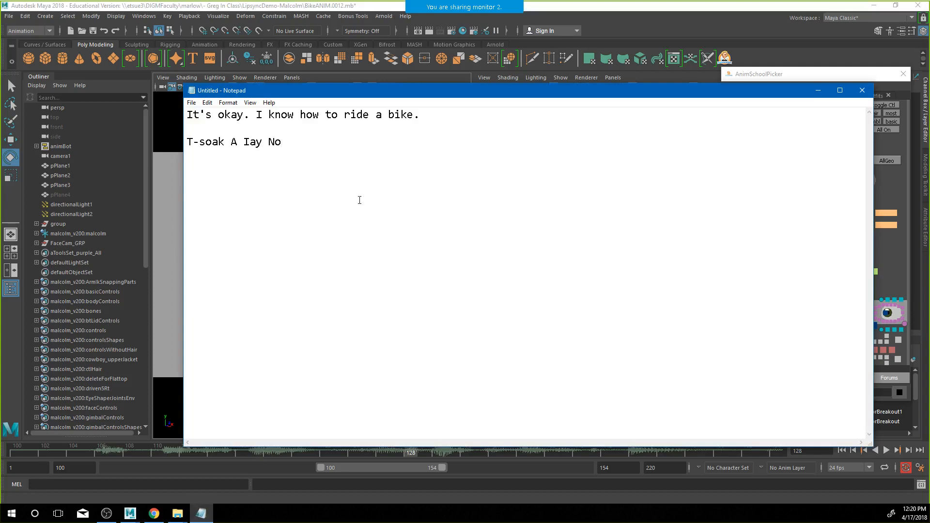
pyautogui.write('Wow')
# Return to Maya, scrub around frames 125 to 131, and replay the dialogue up to frame 150 to hear the remaining sounds
pyautogui.moveTo(410, 452); pyautogui.dragTo(447, 457)
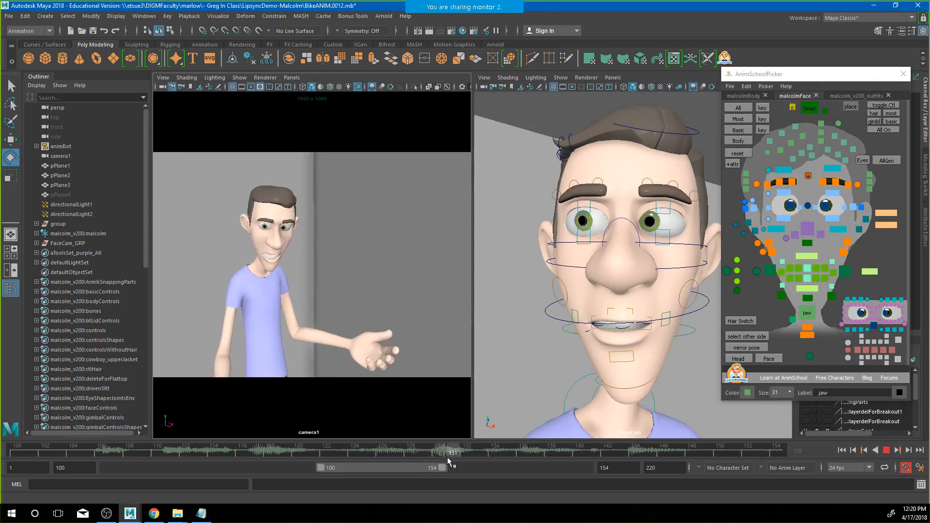
pyautogui.click(887, 450)
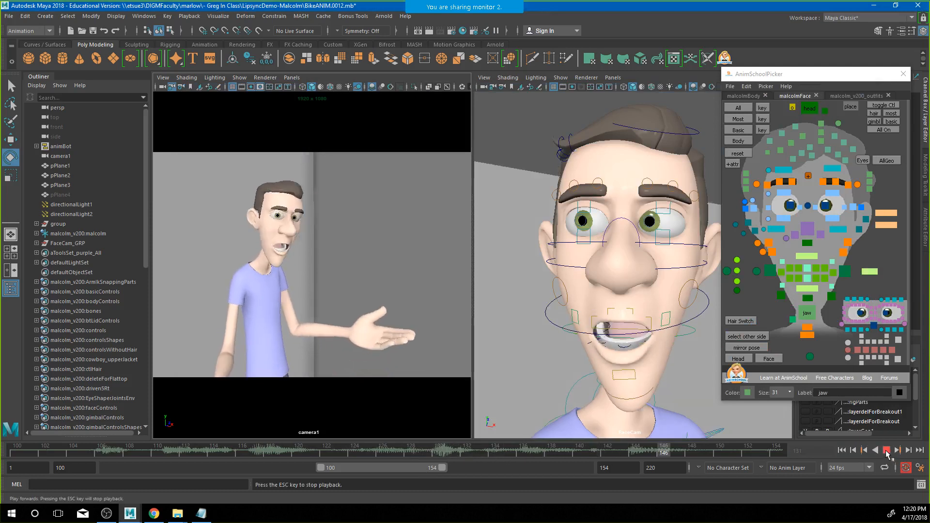
pyautogui.click(886, 450)
pyautogui.moveTo(427, 449); pyautogui.dragTo(481, 455)
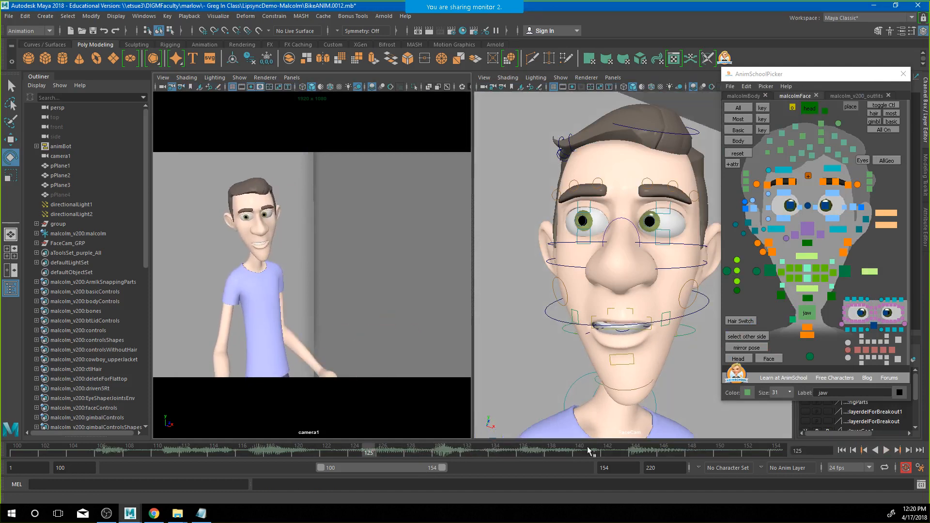
pyautogui.click(888, 447)
pyautogui.click(887, 449)
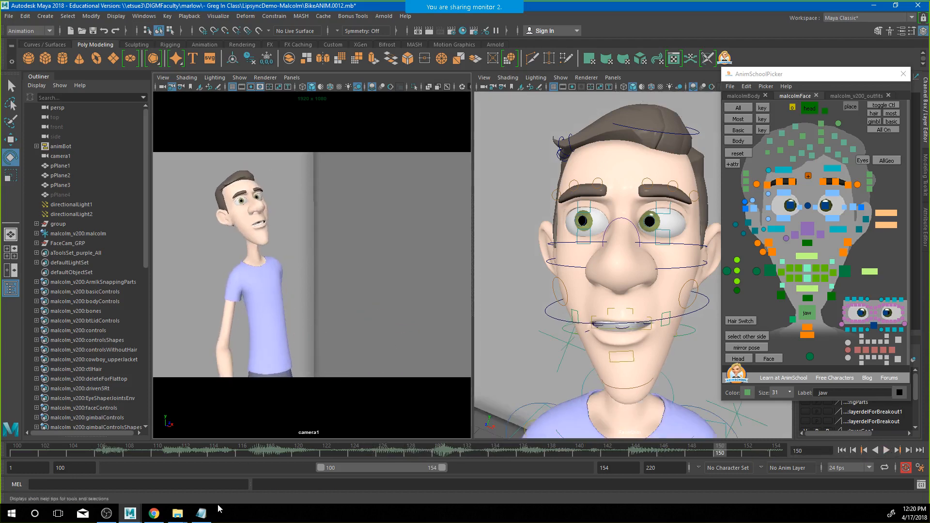
# Complete the phonetic line in Notepad with "Da Rye Da Bieek." and two line breaks, and move the Notepad window off Maya
pyautogui.click(201, 512)
pyautogui.write('Da')
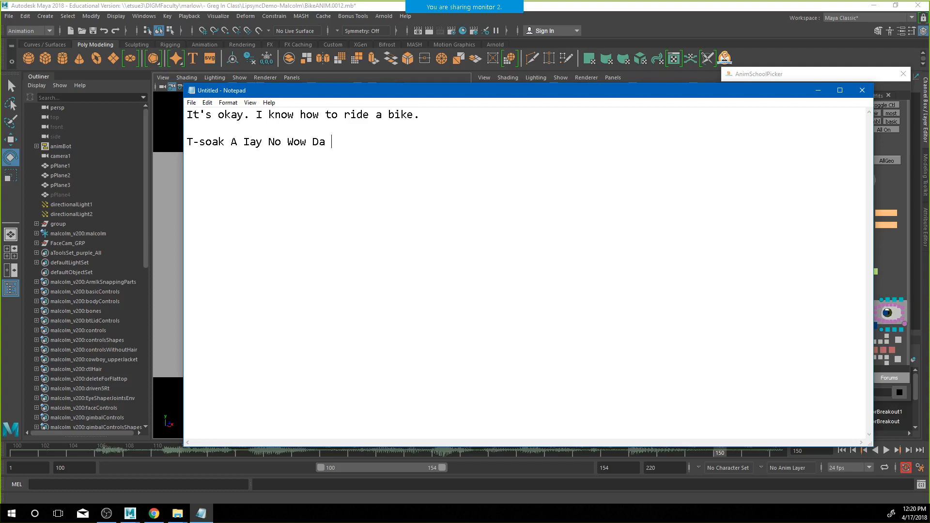
pyautogui.write(' Rye Da')
pyautogui.write('Bieek.l')
pyautogui.press('BackSpace')
pyautogui.press('Return')
pyautogui.press('Return')
pyautogui.moveTo(589, 99); pyautogui.dragTo(929, 160)
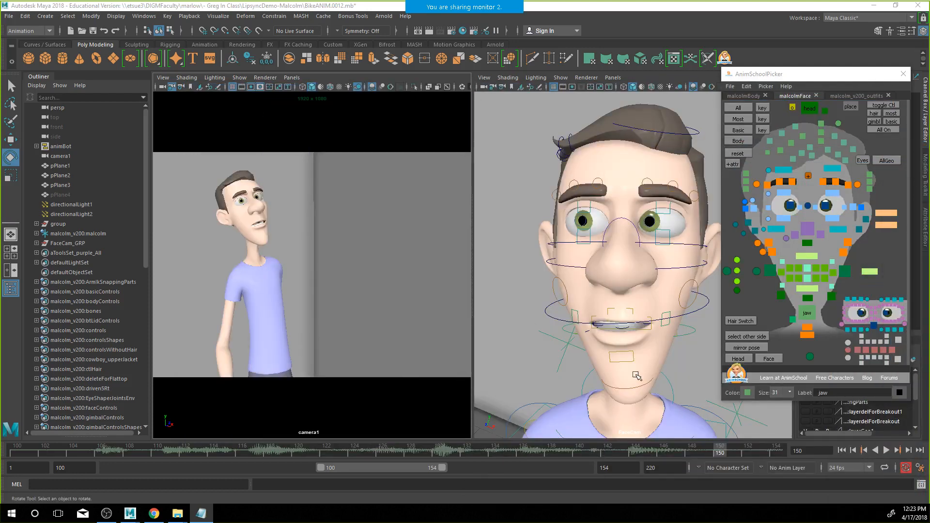
# Go to frame 100 in Maya and select the lip and mouth corner controls in the face picker
pyautogui.click(757, 272)
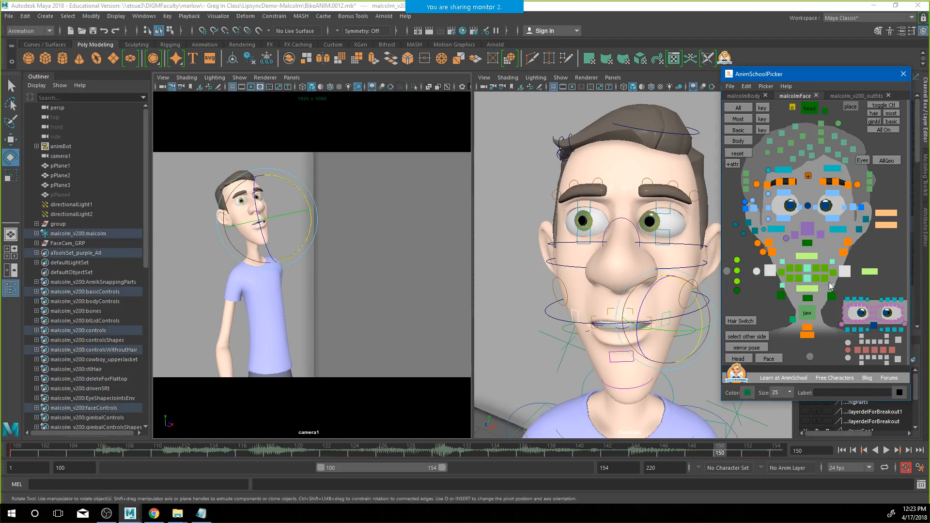
pyautogui.moveTo(11, 454)
pyautogui.mouseDown()
pyautogui.moveTo(739, 454)
pyautogui.moveTo(1, 458)
pyautogui.mouseUp()
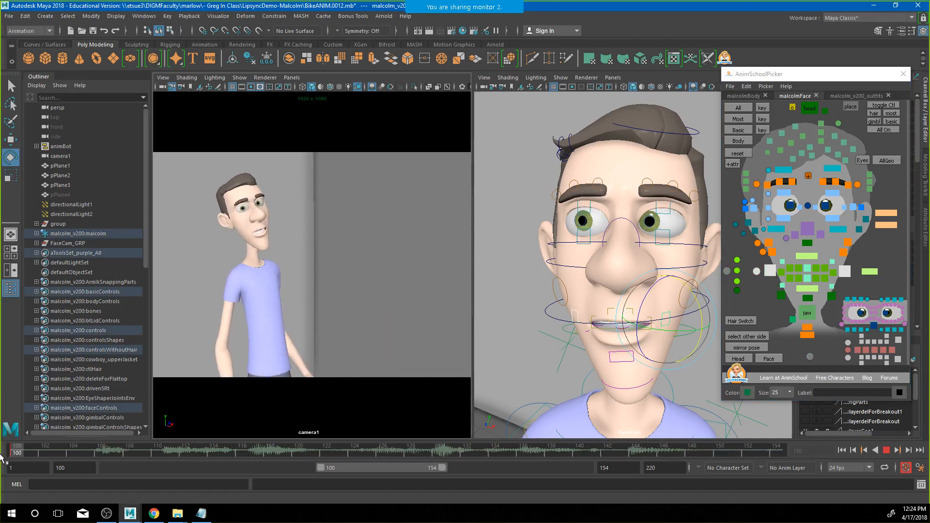
pyautogui.click(770, 270)
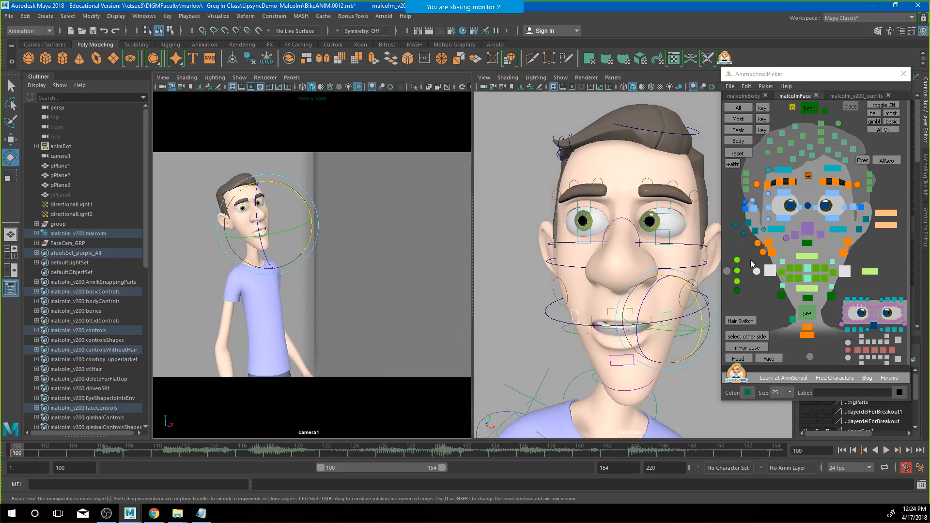
pyautogui.moveTo(751, 260); pyautogui.dragTo(868, 285)
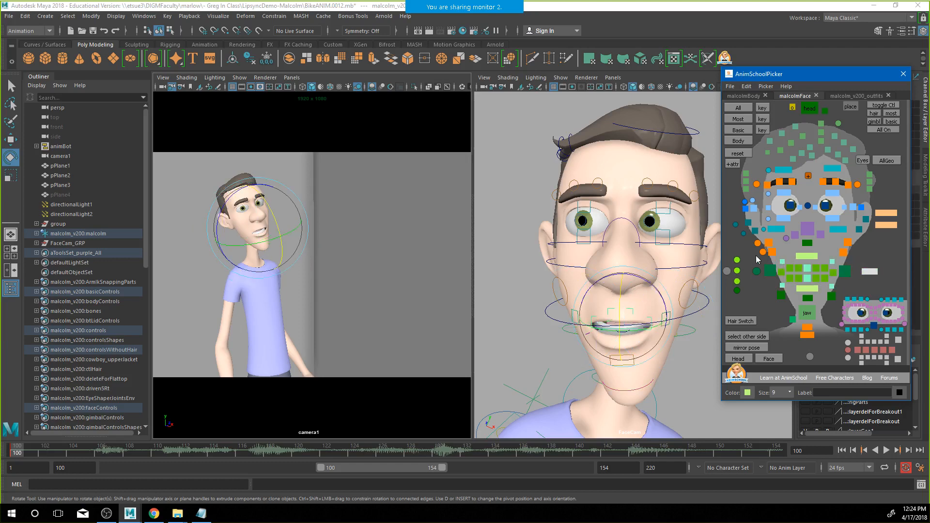
pyautogui.moveTo(754, 255); pyautogui.dragTo(860, 286)
pyautogui.moveTo(871, 288); pyautogui.dragTo(876, 300)
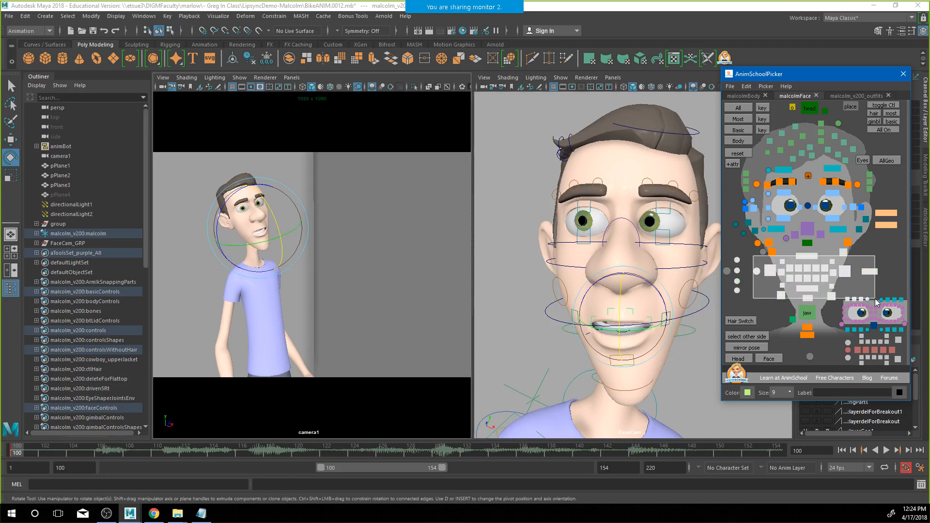
pyautogui.moveTo(875, 301); pyautogui.dragTo(874, 297)
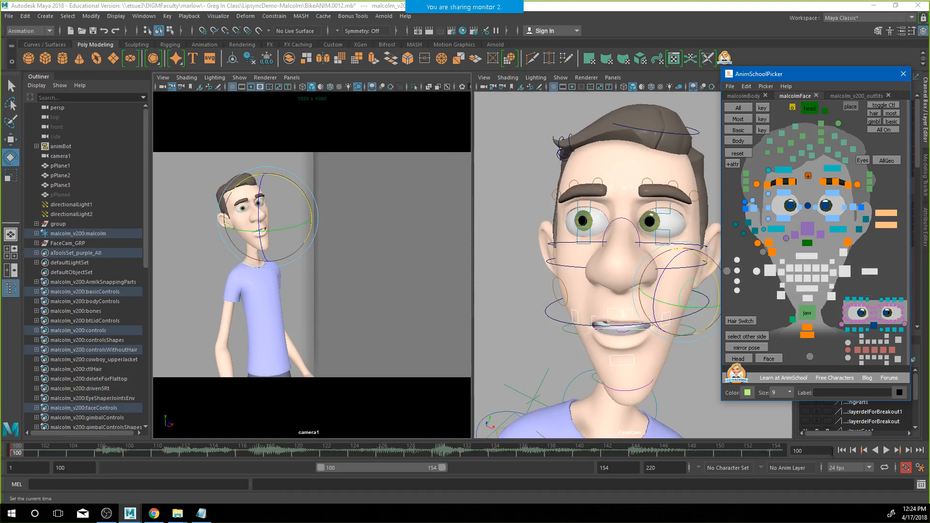
# Reselect the mouth controls together with the control under the nose, leaving out the cheek controls
pyautogui.click(921, 485)
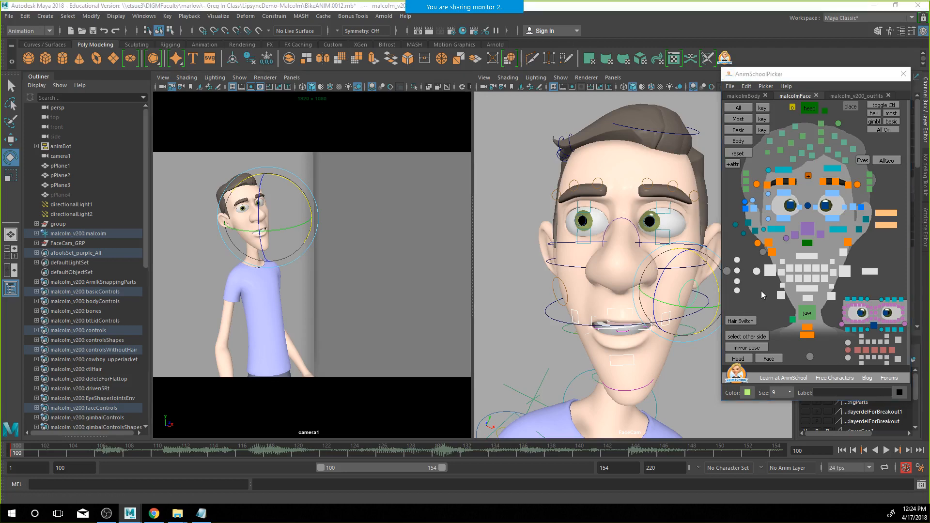
pyautogui.click(884, 254)
pyautogui.click(844, 254)
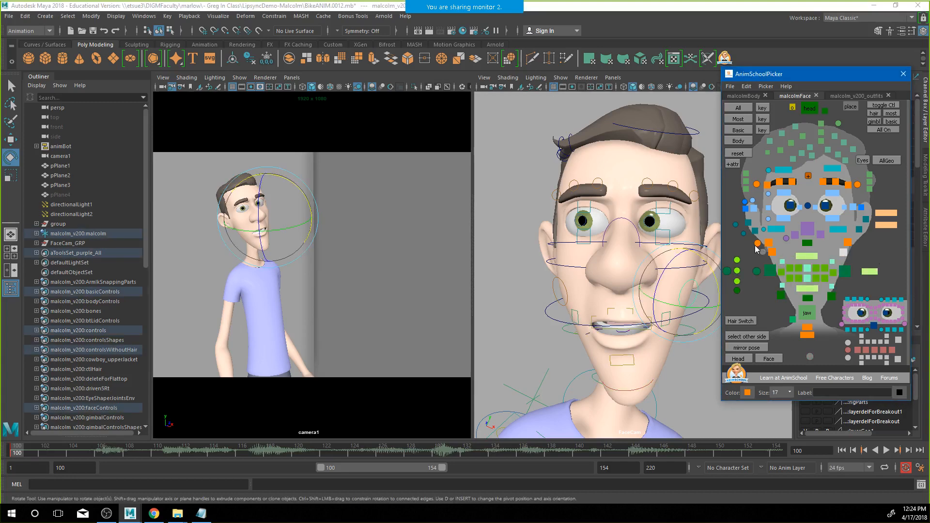
pyautogui.moveTo(749, 243); pyautogui.dragTo(846, 298)
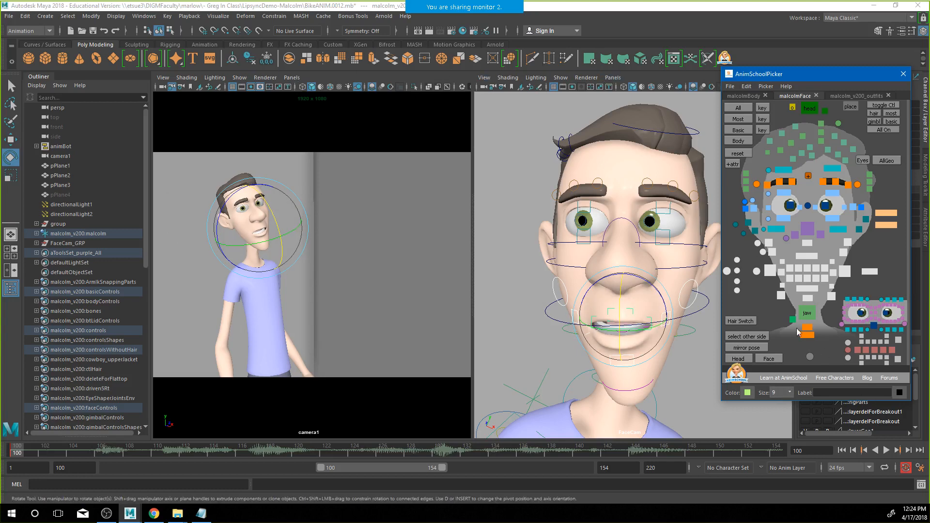
pyautogui.click(755, 272)
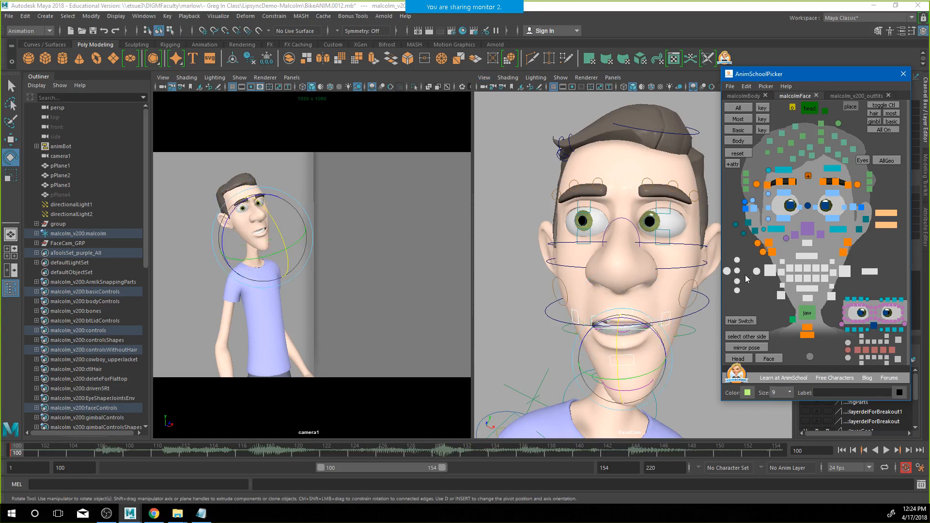
pyautogui.click(727, 272)
# Key the selected mouth controls at frame 104 and raise the main upper lip control to expose the upper teeth
pyautogui.moveTo(22, 452); pyautogui.dragTo(76, 453)
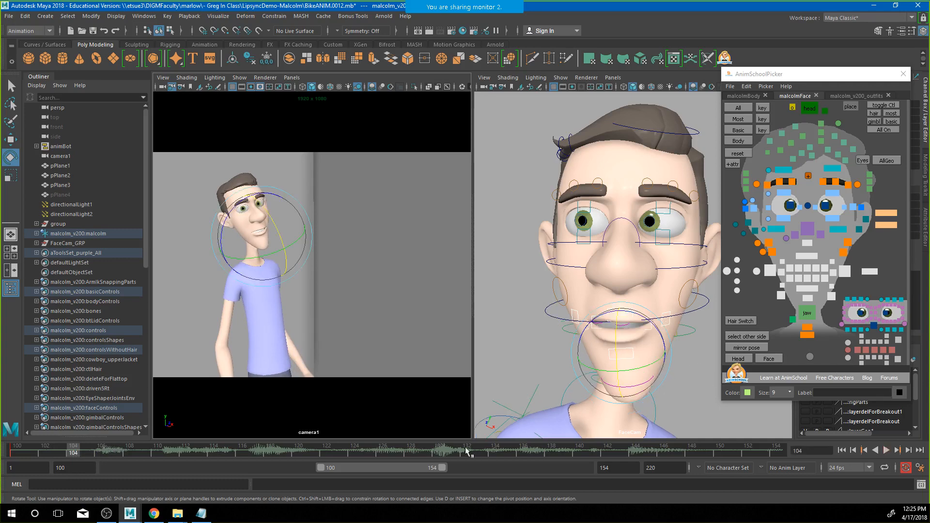
pyautogui.click(726, 273)
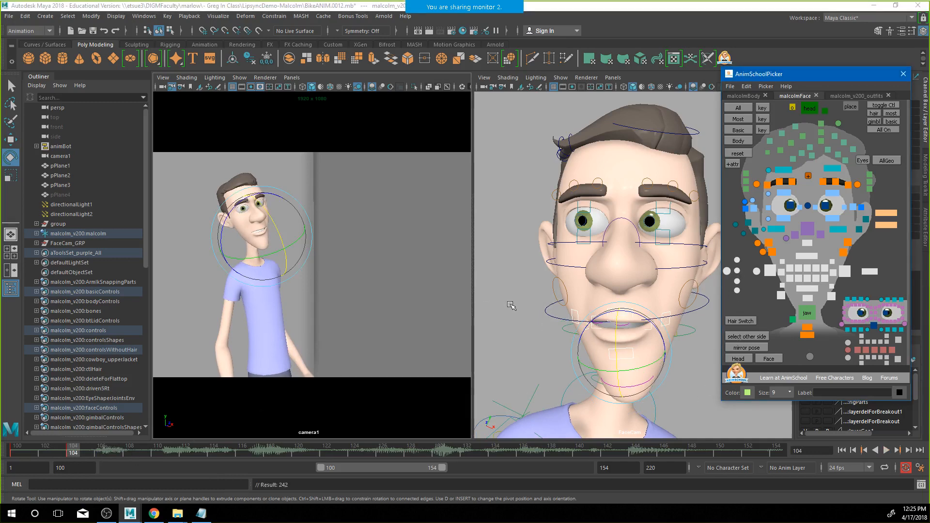
pyautogui.click(617, 315)
pyautogui.click(808, 257)
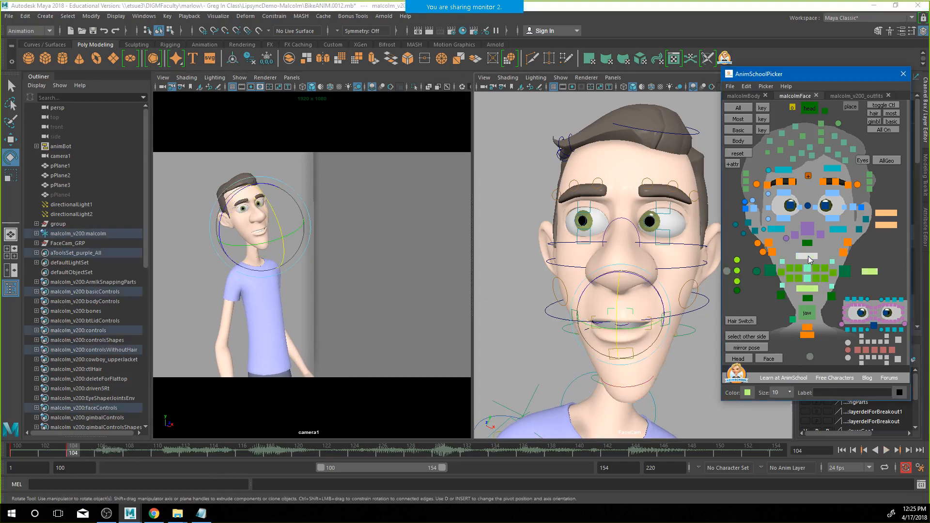
pyautogui.press('w')
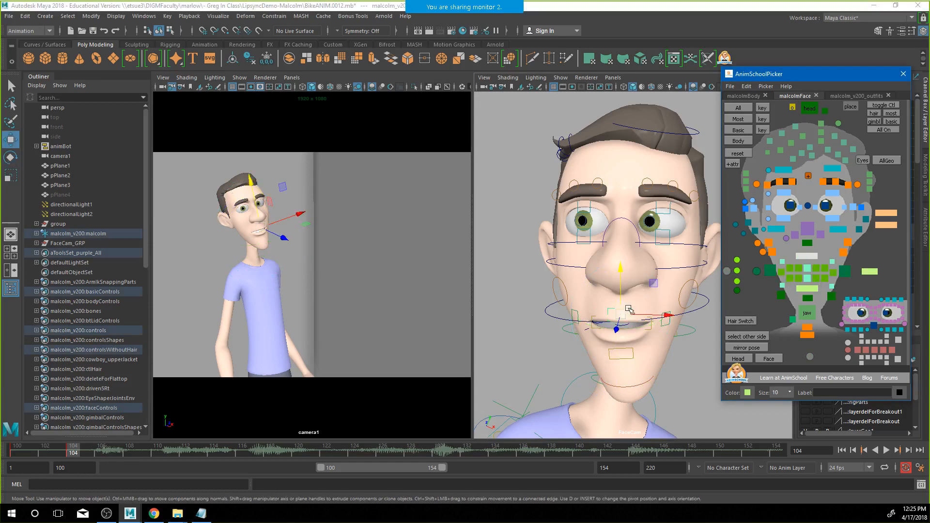
pyautogui.moveTo(626, 313); pyautogui.dragTo(624, 300)
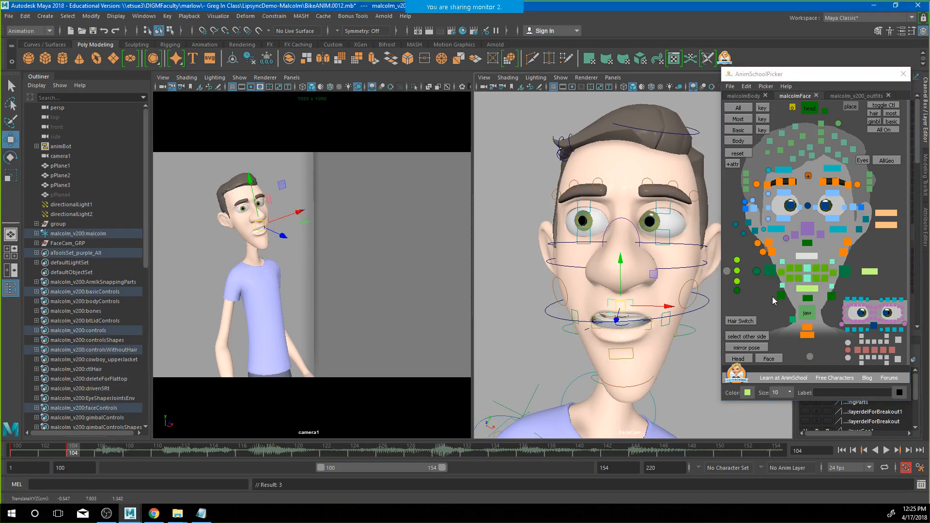
# Raise both mouth corners at frame 104, the right to about 0.026 and the left to about 0.035 in Translate Y
pyautogui.click(769, 271)
pyautogui.moveTo(574, 317); pyautogui.dragTo(575, 311)
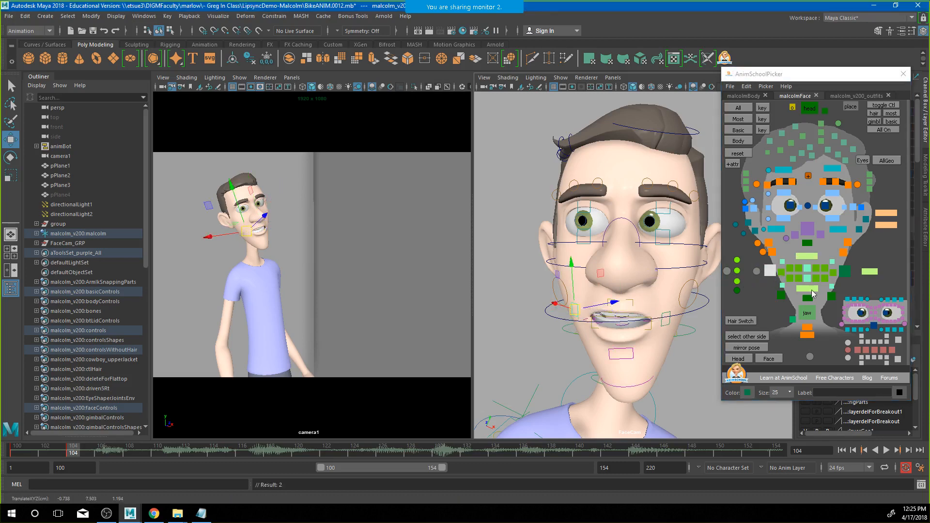
pyautogui.click(844, 272)
pyautogui.moveTo(672, 326); pyautogui.dragTo(673, 315)
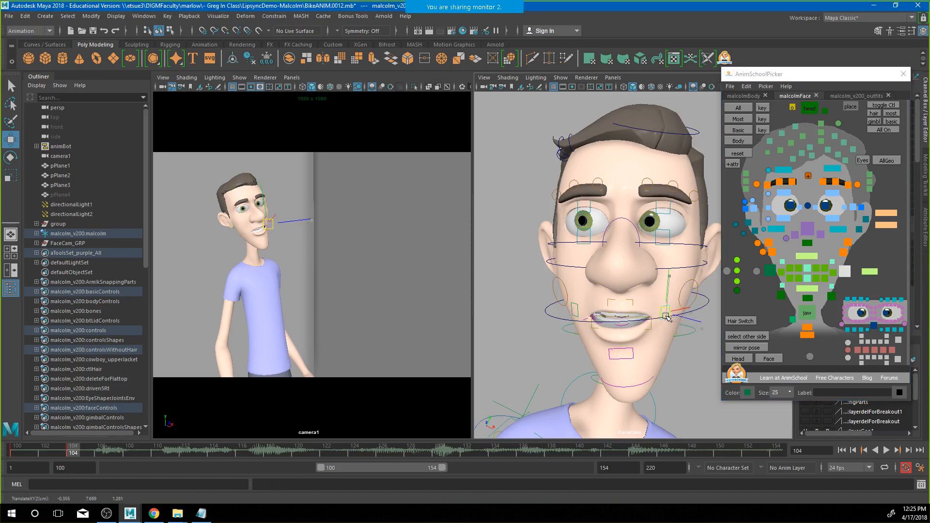
pyautogui.click(577, 313)
pyautogui.moveTo(576, 314); pyautogui.dragTo(602, 316)
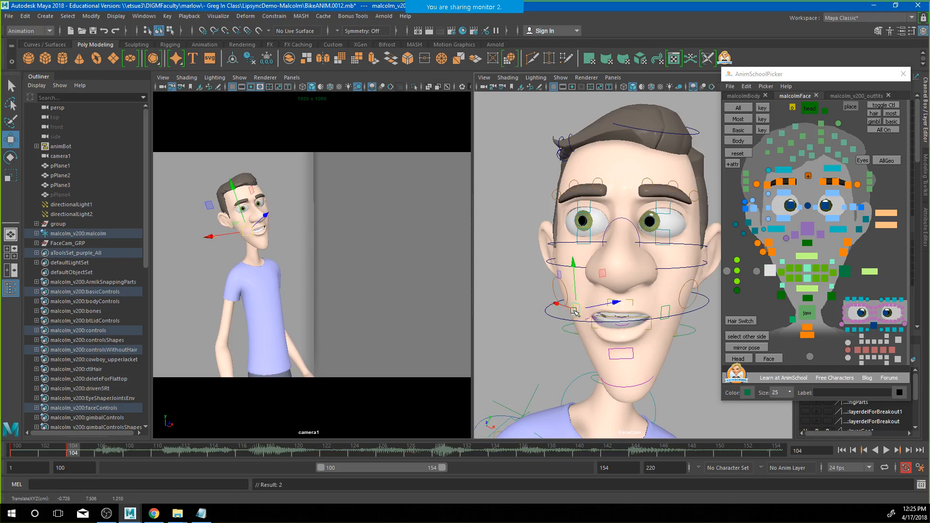
# Try a different Pucker value on both mouth corner controls, checking the lips from the side
pyautogui.moveTo(818, 77); pyautogui.dragTo(439, 82)
pyautogui.keyDown('shift'); pyautogui.click(468, 280); pyautogui.keyUp('shift')
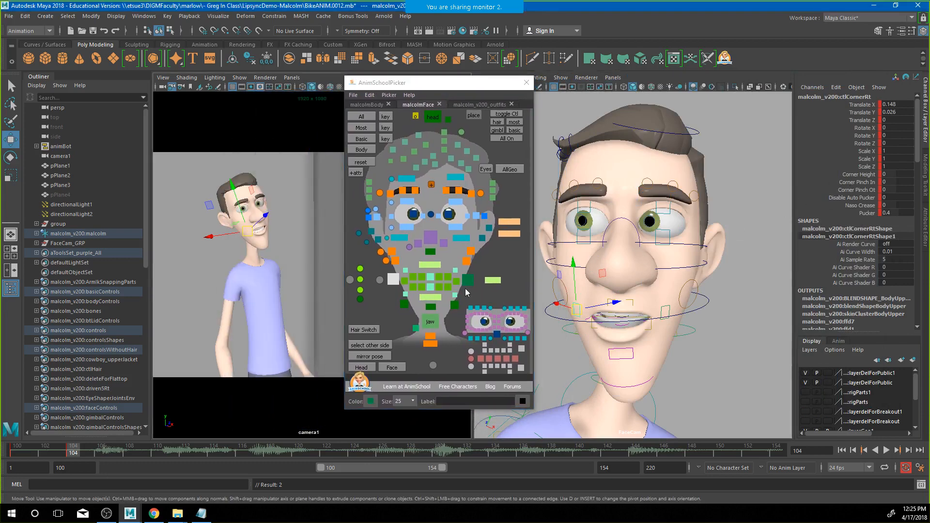
pyautogui.click(866, 213)
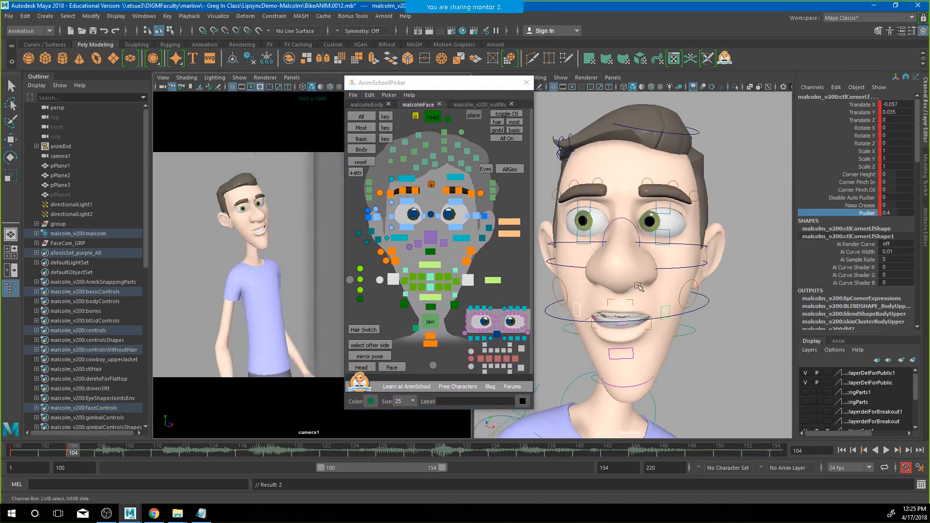
pyautogui.moveTo(642, 300); pyautogui.dragTo(678, 295, button='middle')
pyautogui.moveTo(671, 321)
pyautogui.keyDown('alt'); pyautogui.mouseDown()
pyautogui.moveTo(712, 310)
pyautogui.moveTo(671, 316)
pyautogui.mouseUp(); pyautogui.keyUp('alt')
pyautogui.hotkey('ctrl', 'z')
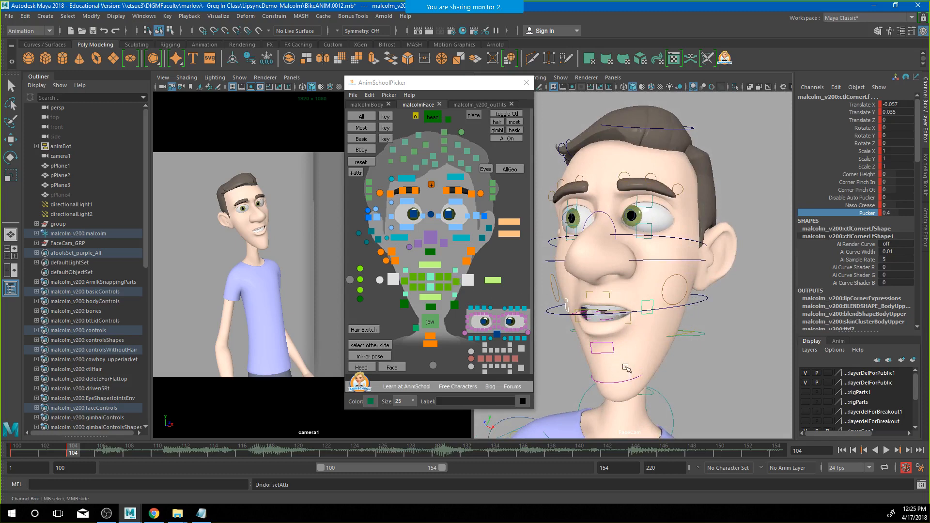
# Try adjusting the Lips Seal attribute on the jaw control
pyautogui.click(430, 322)
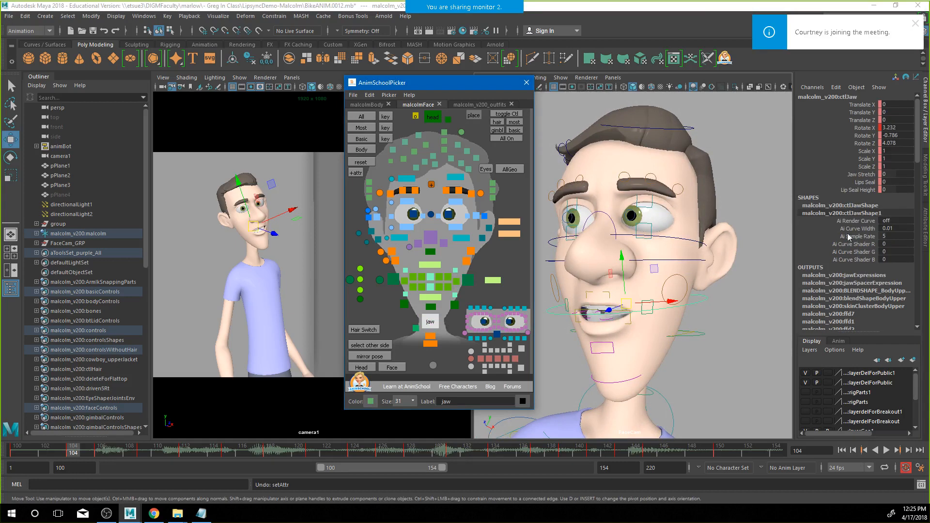
pyautogui.click(867, 182)
pyautogui.moveTo(612, 301); pyautogui.dragTo(569, 301, button='middle')
# Set Corner Pinch Out to 1.5 and Corner Pinch In to 1.4 on both mouth corner controls at frame 104
pyautogui.click(466, 281)
pyautogui.press('w')
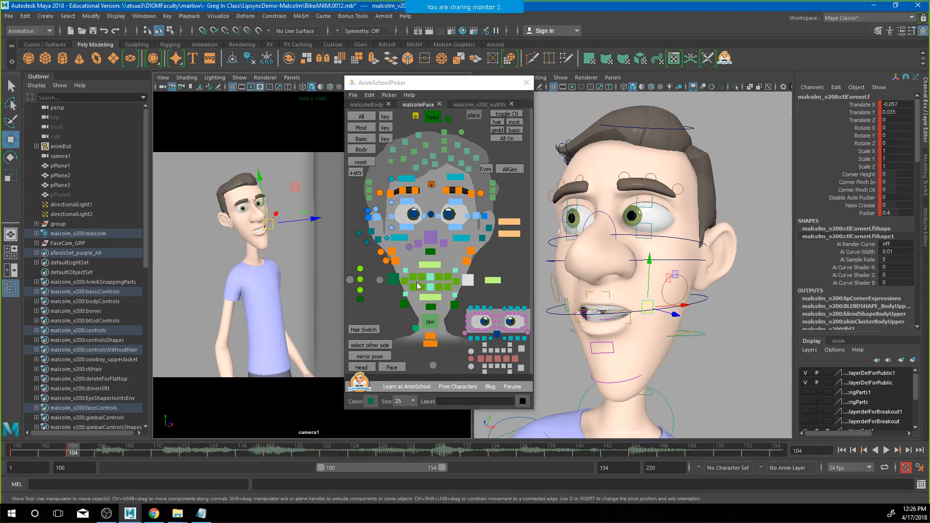
pyautogui.keyDown('shift'); pyautogui.click(393, 279); pyautogui.keyUp('shift')
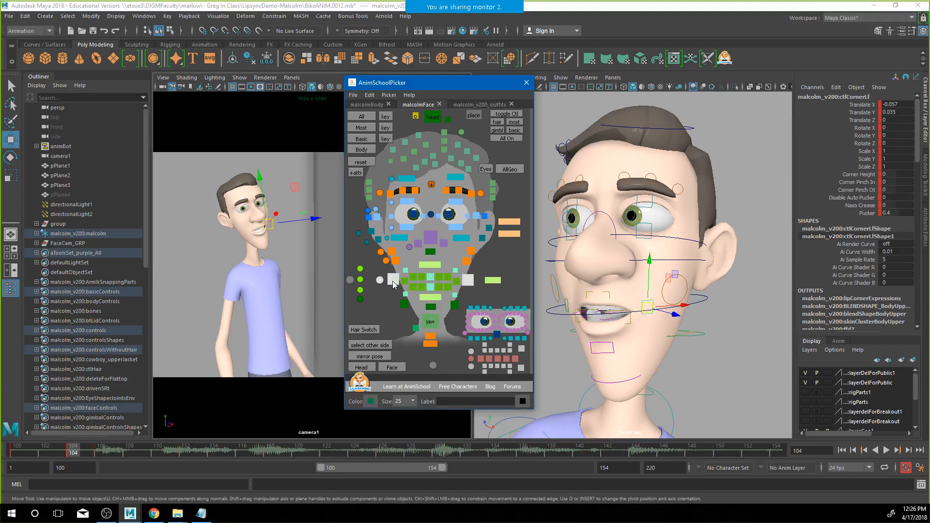
pyautogui.click(868, 190)
pyautogui.moveTo(649, 337); pyautogui.dragTo(670, 310, button='middle')
pyautogui.click(871, 183)
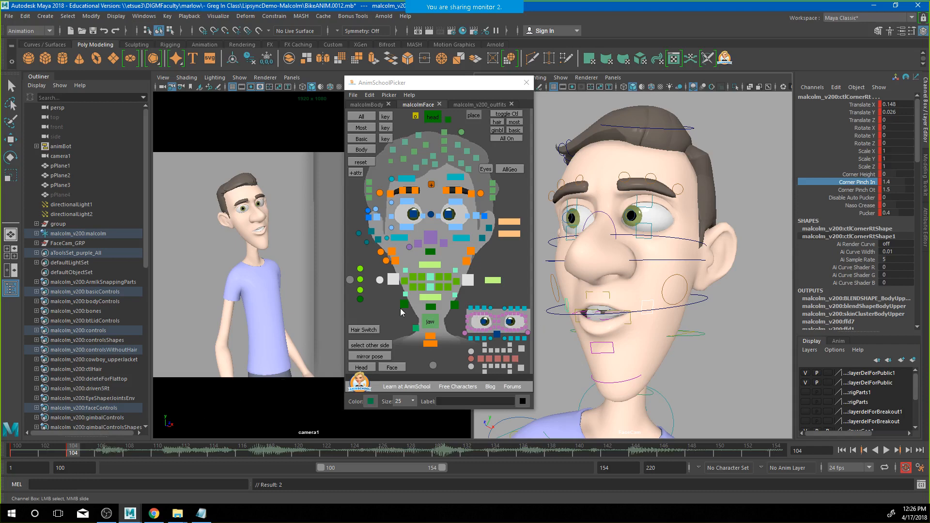
# Select all the mouth controls and key them at frame 104
pyautogui.click(350, 280)
pyautogui.press('w')
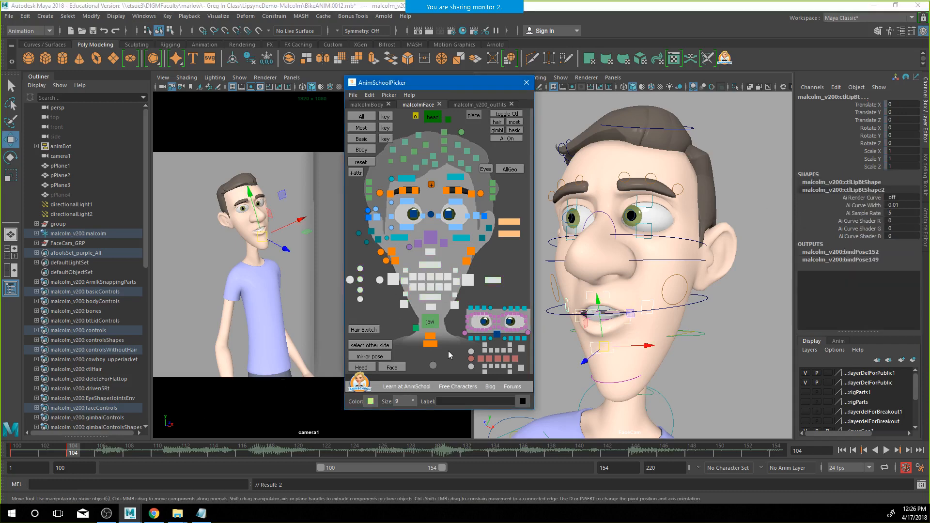
pyautogui.press('s')
# Open the jaw at frame 107 by rotating the jaw control to about 8.57 in Rotate X
pyautogui.moveTo(20, 450); pyautogui.dragTo(121, 466)
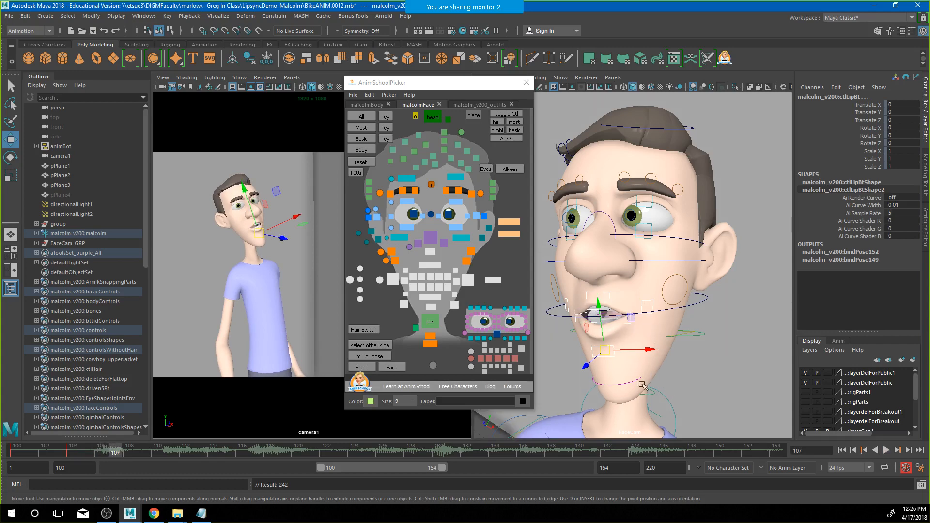
pyautogui.click(430, 323)
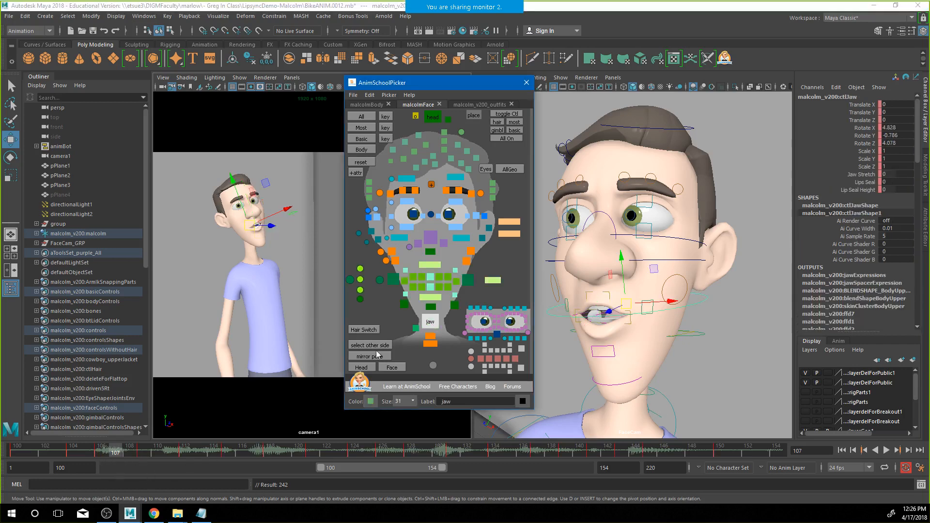
pyautogui.press('e')
pyautogui.moveTo(270, 238); pyautogui.dragTo(274, 242)
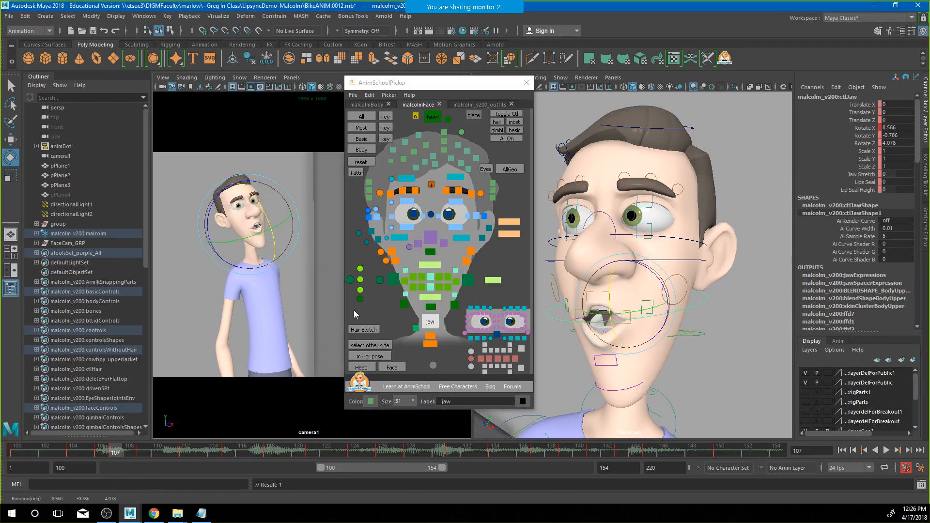
# Select all the mouth controls, key them at frame 107, and clear the selection
pyautogui.click(350, 280)
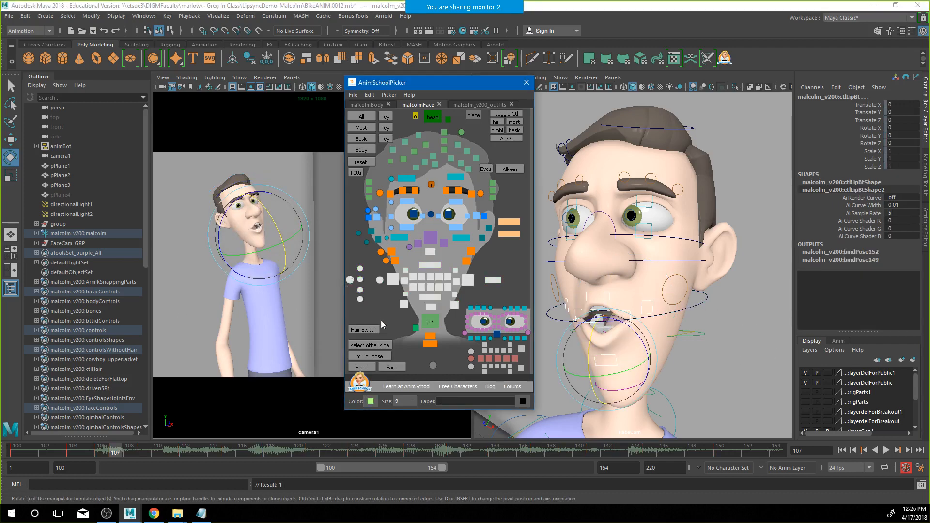
pyautogui.press('w')
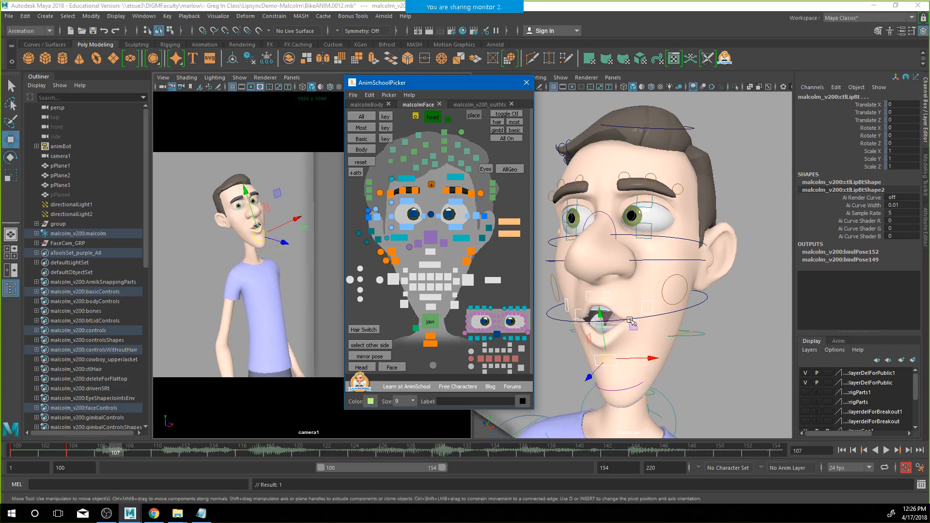
pyautogui.middleClick(709, 360)
pyautogui.press('s')
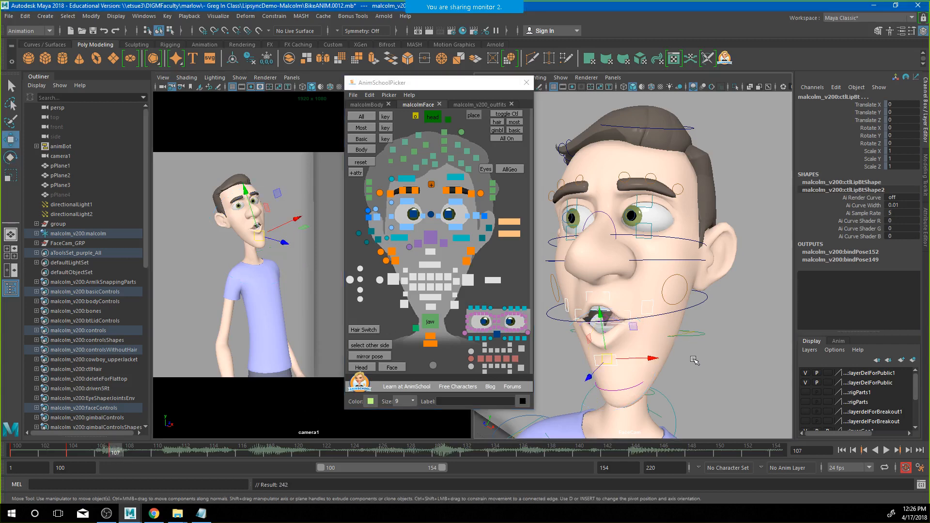
pyautogui.click(741, 341)
# Reduce Corner Pinch In to about 0.766 and Corner Pinch Out to about 0.866 on both mouth corners at frame 107
pyautogui.click(470, 283)
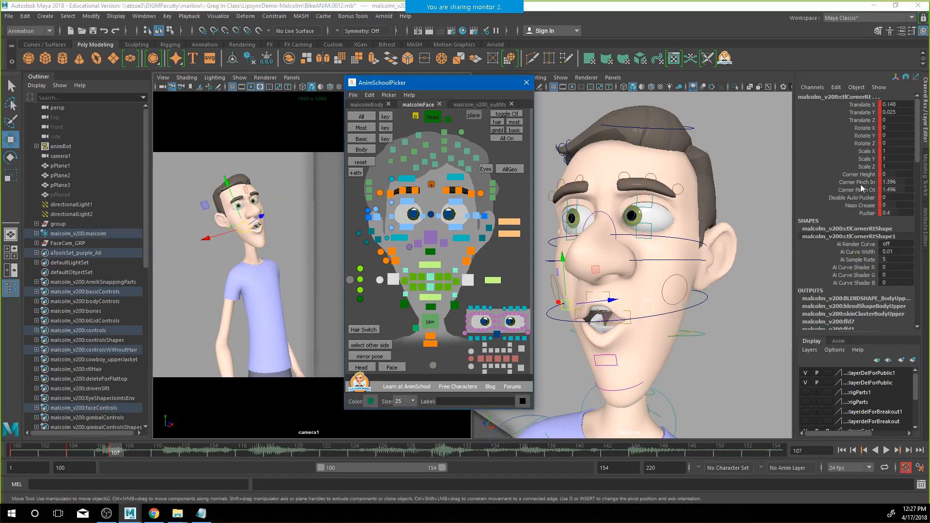
pyautogui.moveTo(861, 182); pyautogui.dragTo(861, 189)
pyautogui.moveTo(775, 323); pyautogui.dragTo(536, 322, button='middle')
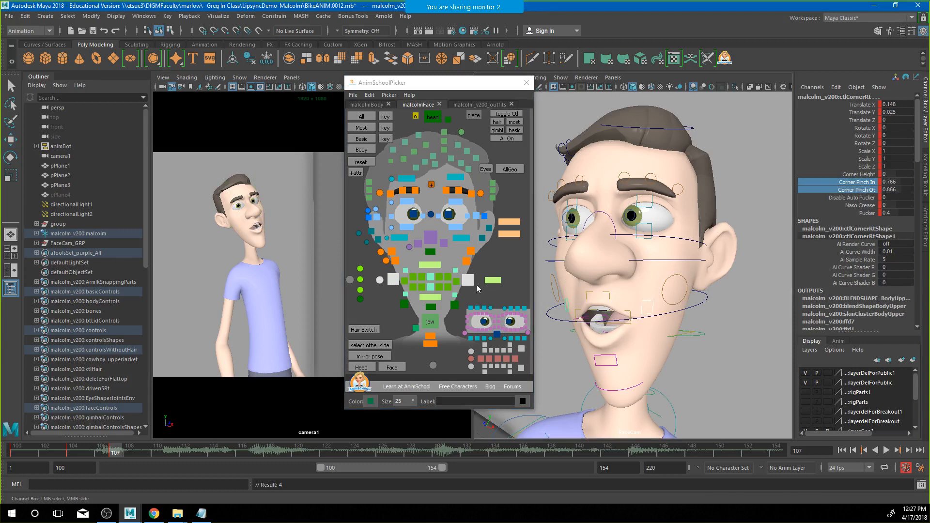
# Move both mouth corners inward at frame 107, the left to about -0.347 and the right to about -0.226 in Translate X
pyautogui.click(476, 284)
pyautogui.press('w')
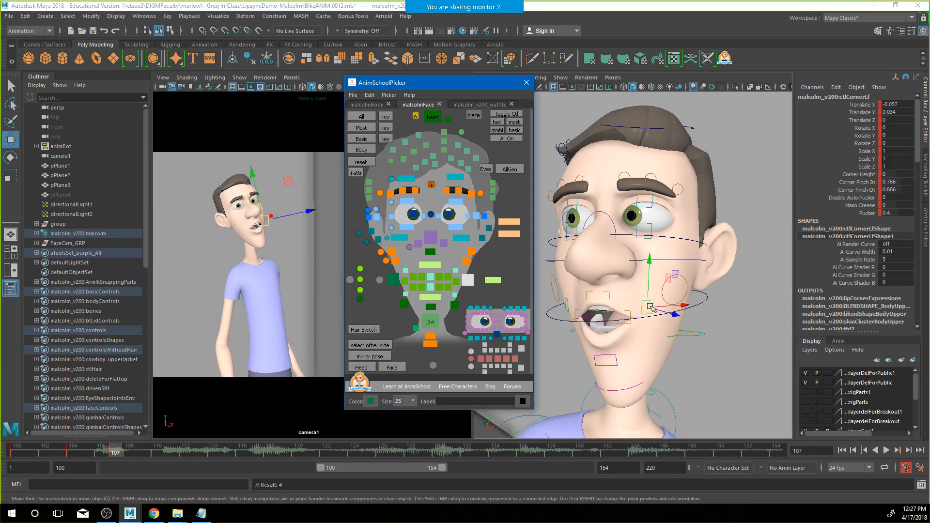
pyautogui.moveTo(651, 308); pyautogui.dragTo(641, 309)
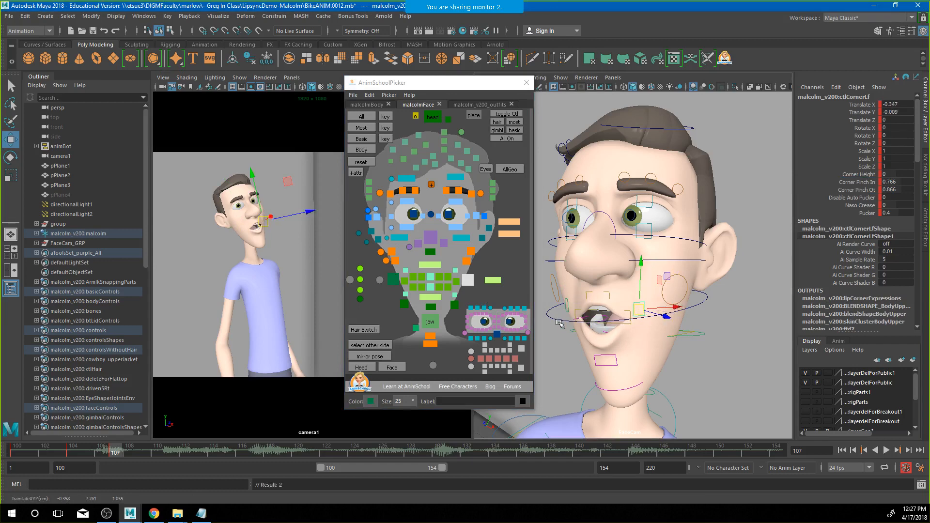
pyautogui.keyDown('alt'); pyautogui.moveTo(558, 322); pyautogui.dragTo(607, 299); pyautogui.keyUp('alt')
pyautogui.click(585, 299)
pyautogui.click(588, 304)
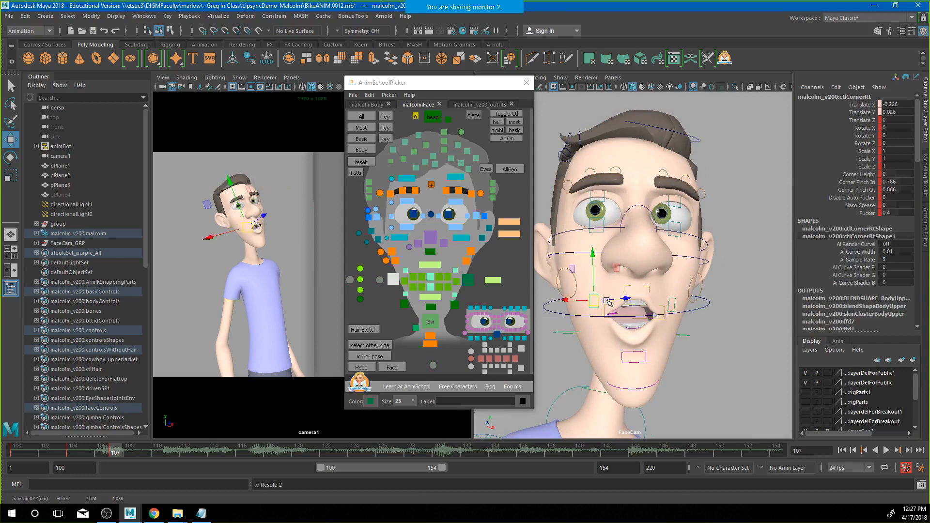
# Set Corner Pinch In to about 0.176 and Pucker to 1.5 on both mouth corner controls at frame 107
pyautogui.click(467, 280)
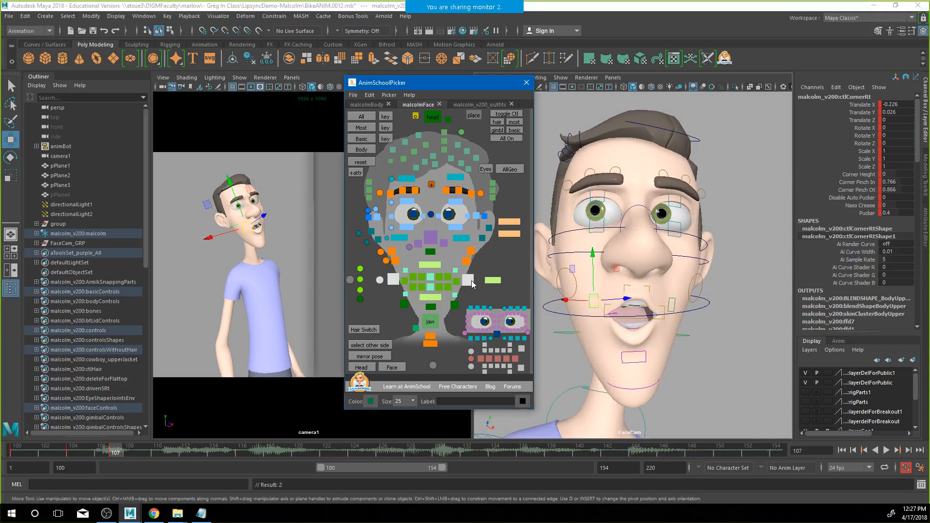
pyautogui.click(866, 190)
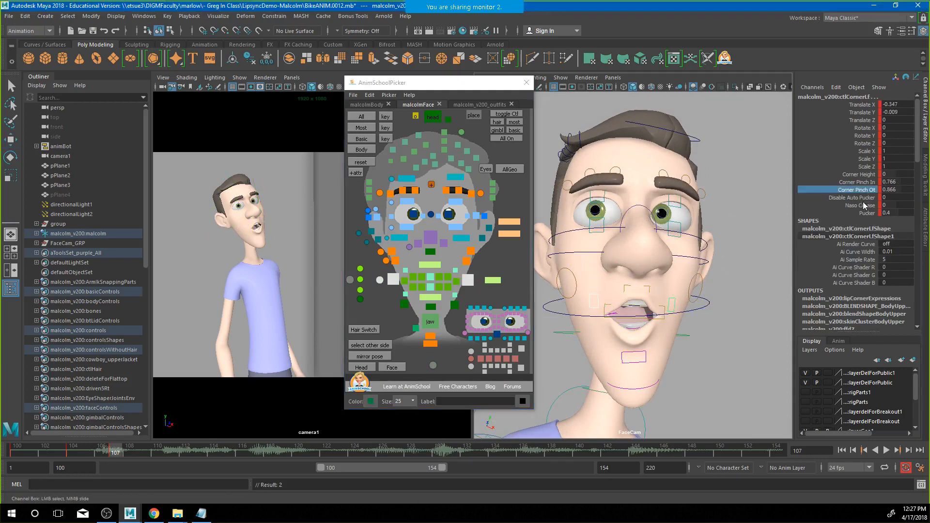
pyautogui.click(865, 181)
pyautogui.moveTo(642, 301); pyautogui.dragTo(628, 317, button='middle')
pyautogui.click(869, 213)
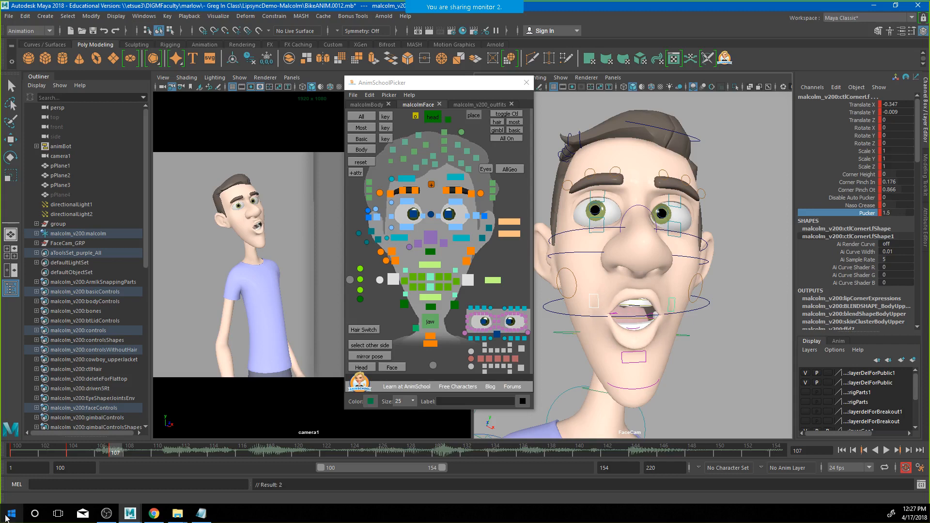
# Scrub through frames 102 to 109 and play back the animation to check the mouth shapes against the audio
pyautogui.click(56, 448)
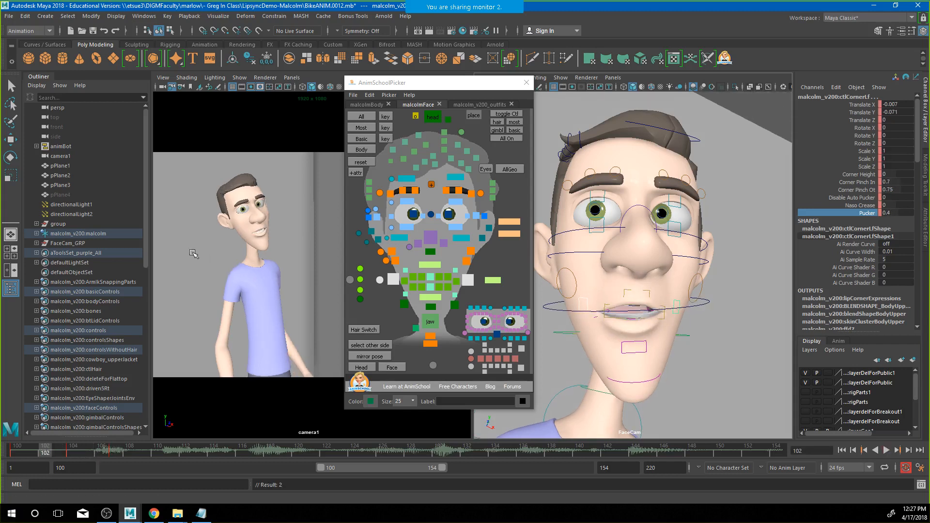
pyautogui.middleClick(192, 255)
pyautogui.click(48, 451)
pyautogui.moveTo(58, 455); pyautogui.dragTo(146, 455)
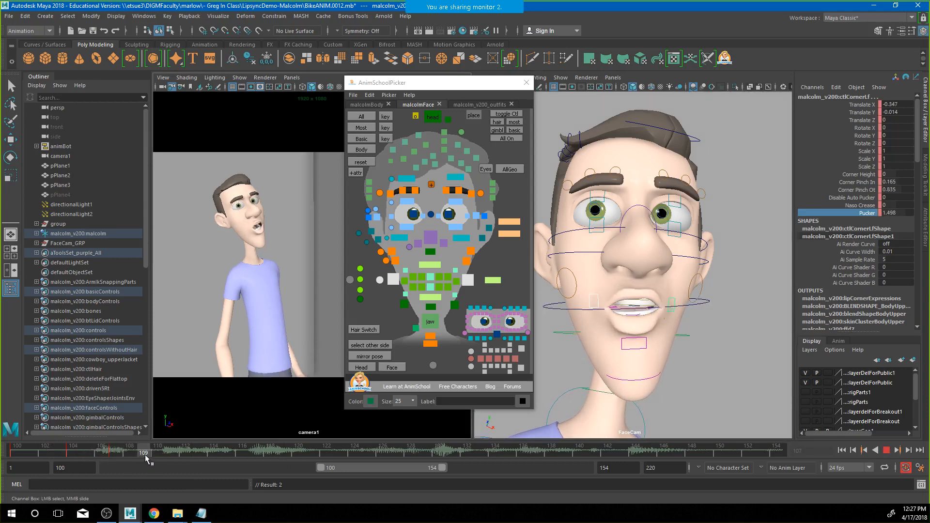
pyautogui.hotkey('alt', 'v')
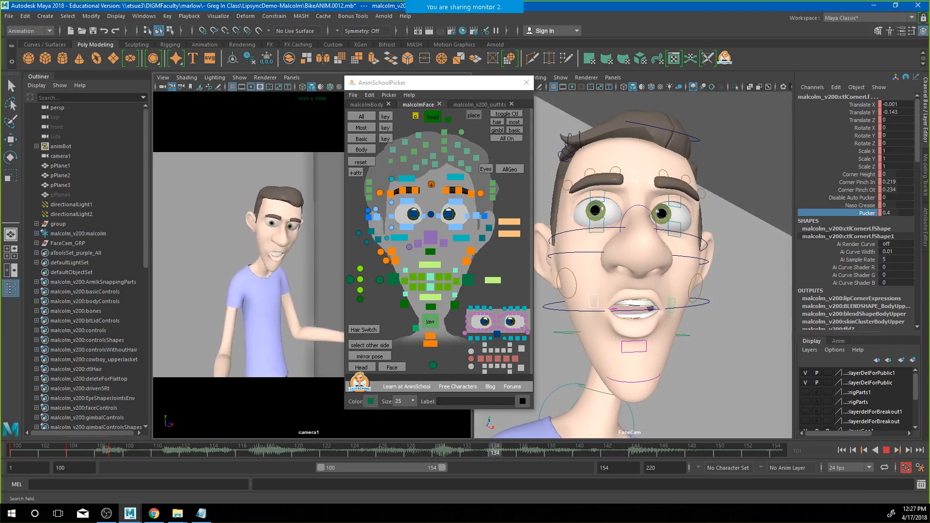
pyautogui.click(886, 450)
pyautogui.click(606, 305)
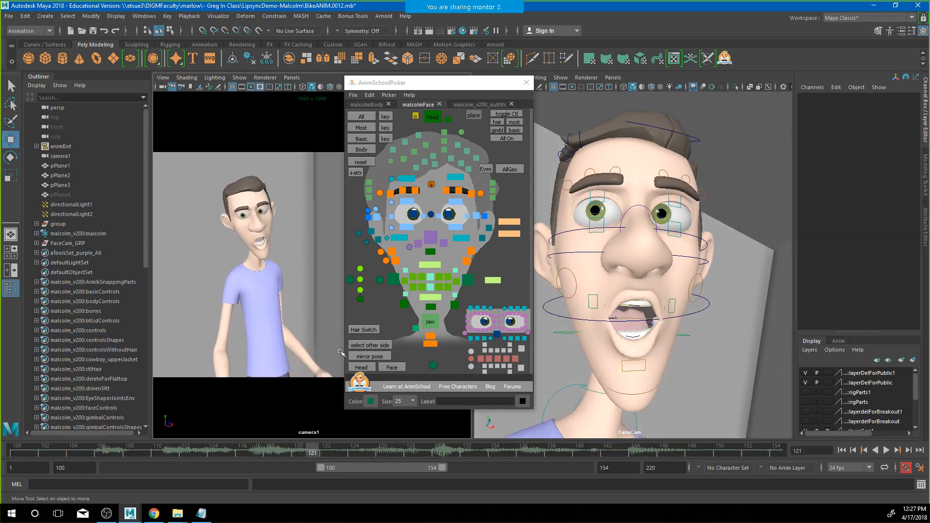
# Set playback to update all views in the Time Slider preferences, save them, and play the animation
pyautogui.click(921, 469)
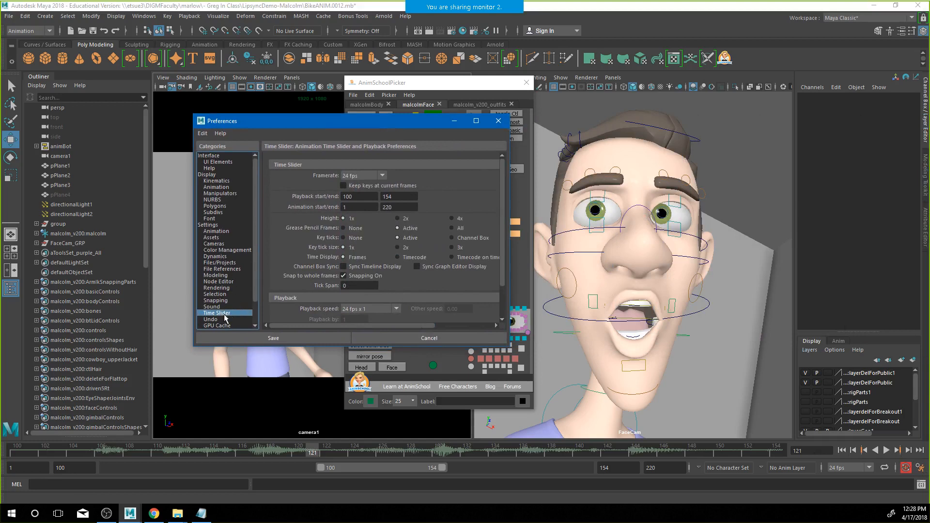
pyautogui.scroll(-2, 387, 265)
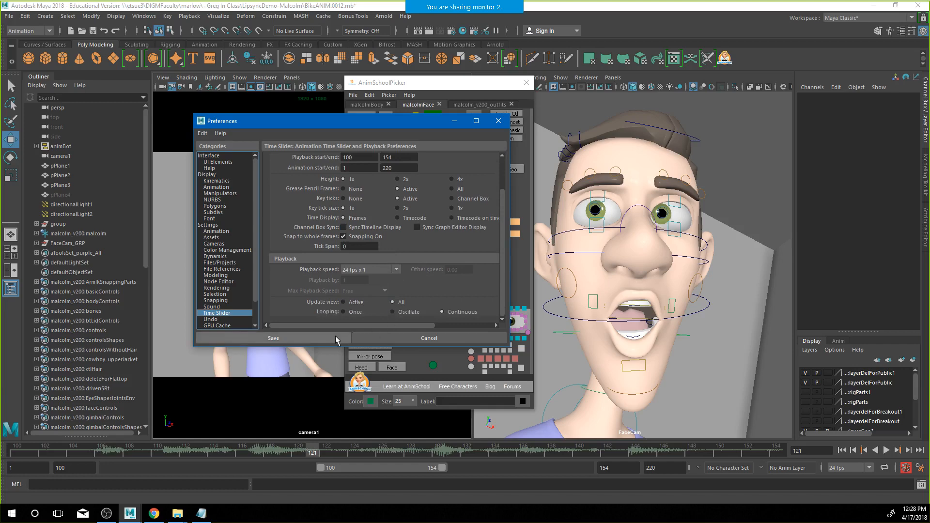
pyautogui.click(317, 337)
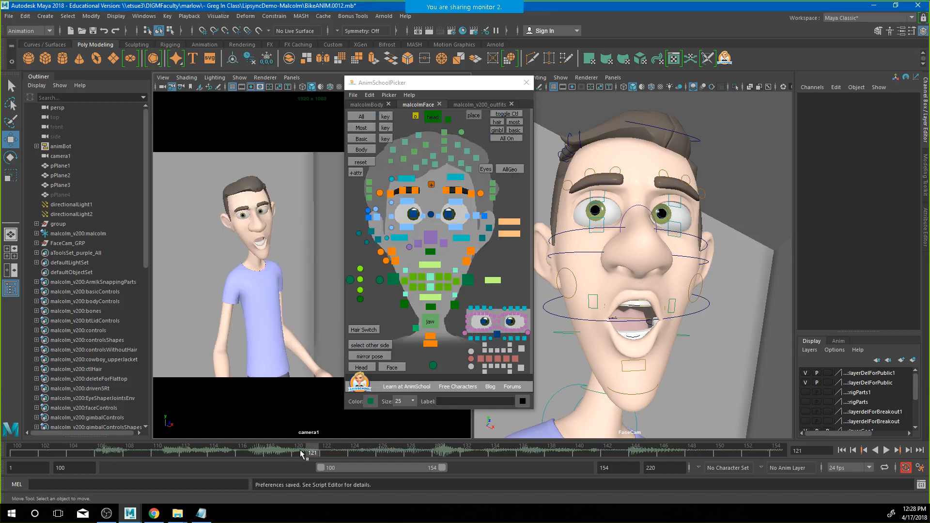
pyautogui.hotkey('alt', 'v')
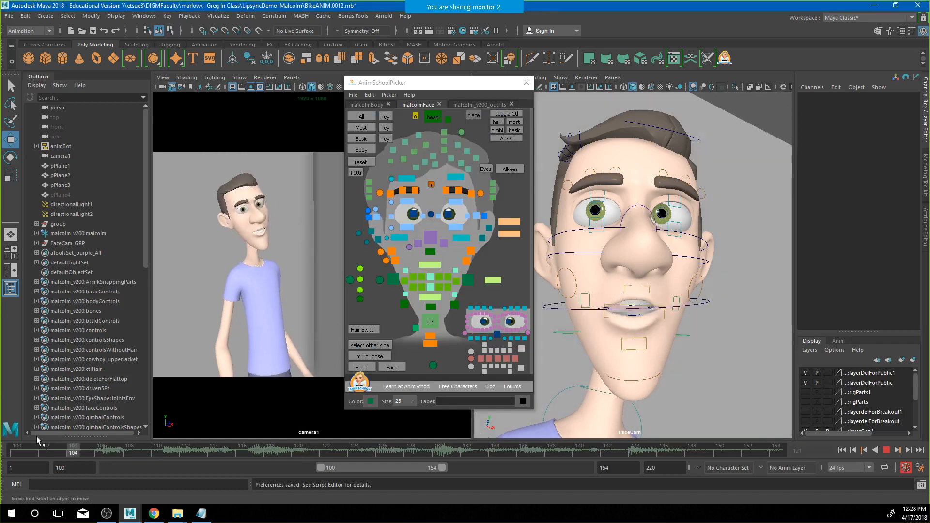
# At frame 107, lower the main upper lip to about -0.015 and raise the main lower lip to about -0.004 in Translate Y
pyautogui.click(116, 448)
pyautogui.click(350, 280)
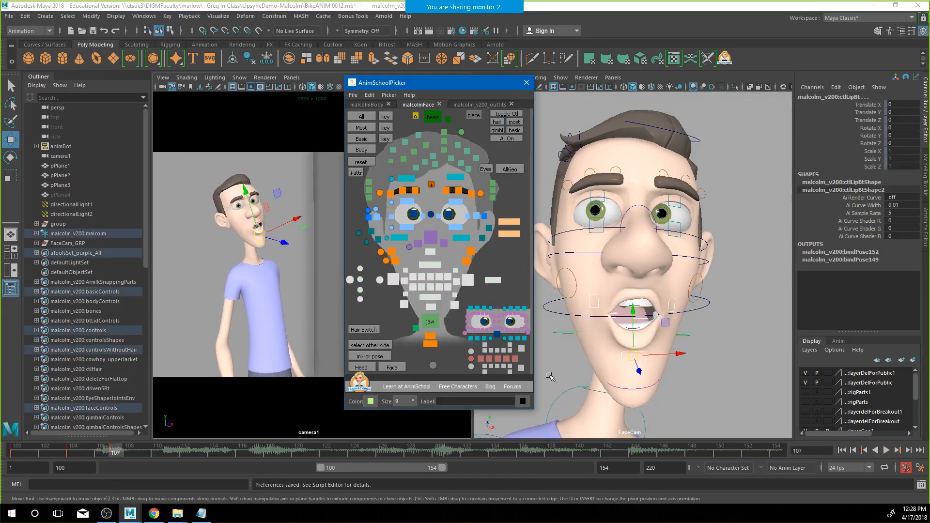
pyautogui.click(440, 267)
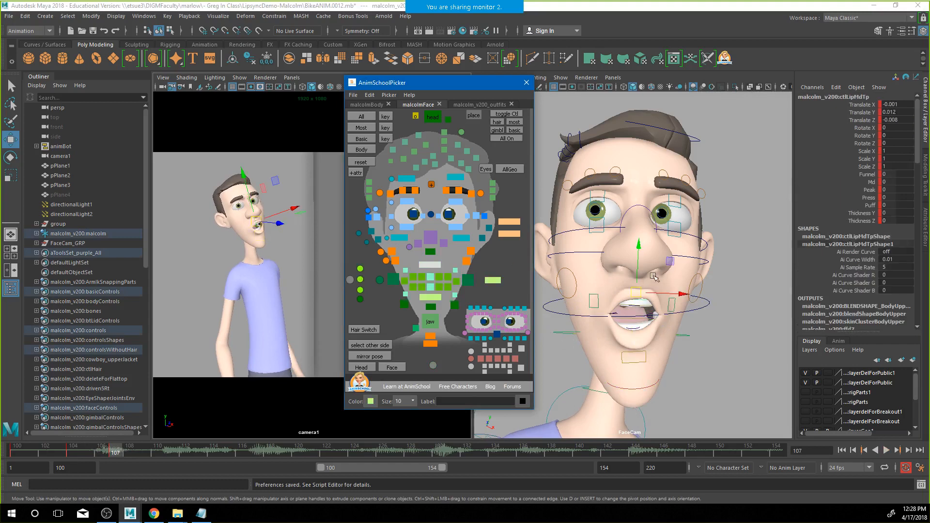
pyautogui.moveTo(639, 268); pyautogui.dragTo(640, 281)
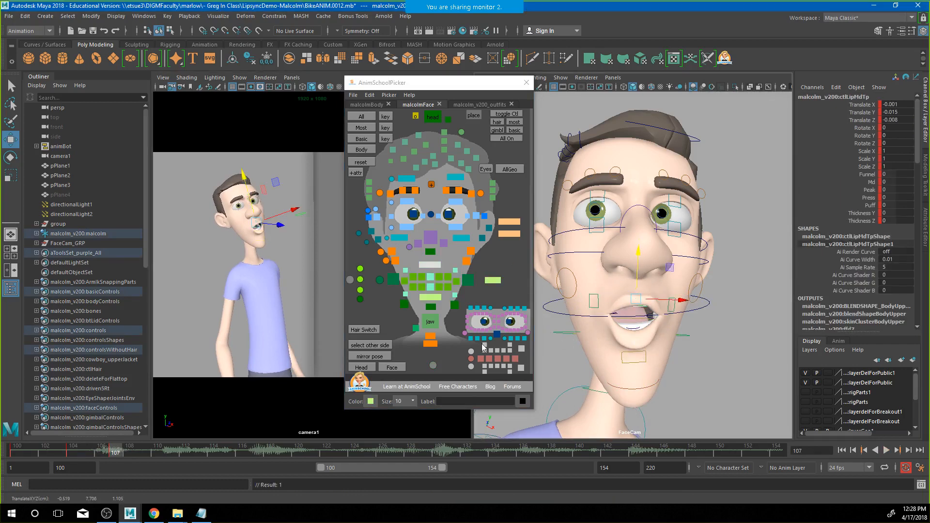
pyautogui.click(438, 297)
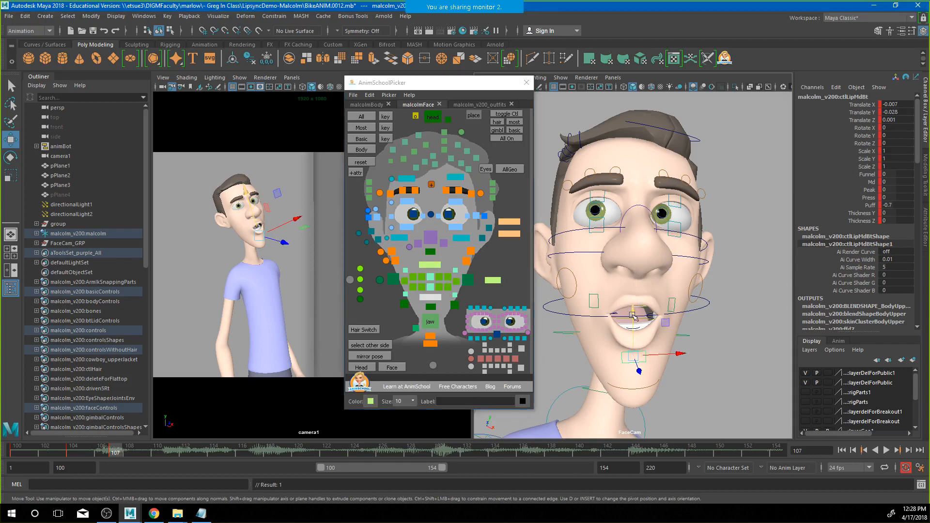
pyautogui.moveTo(633, 305); pyautogui.dragTo(631, 310)
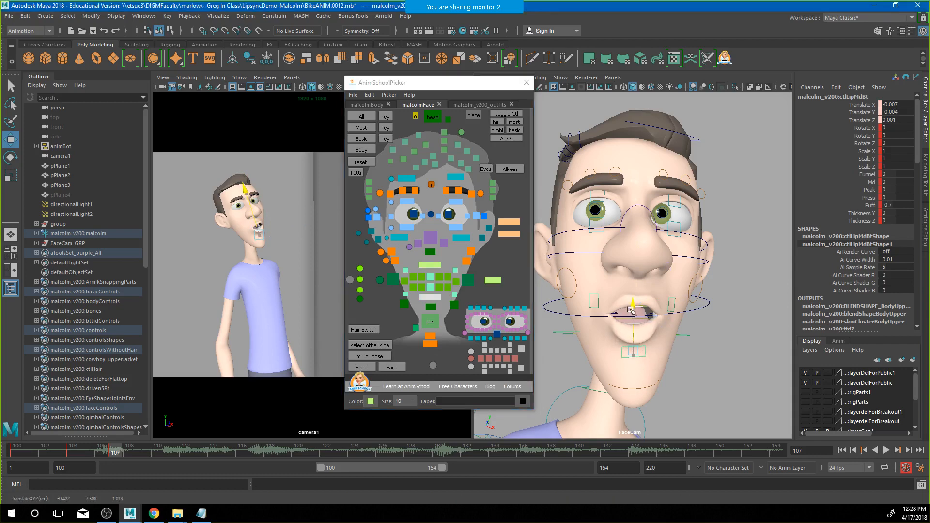
# Set Pucker to 1.1 on both mouth corner controls at frame 107 and key them
pyautogui.click(671, 304)
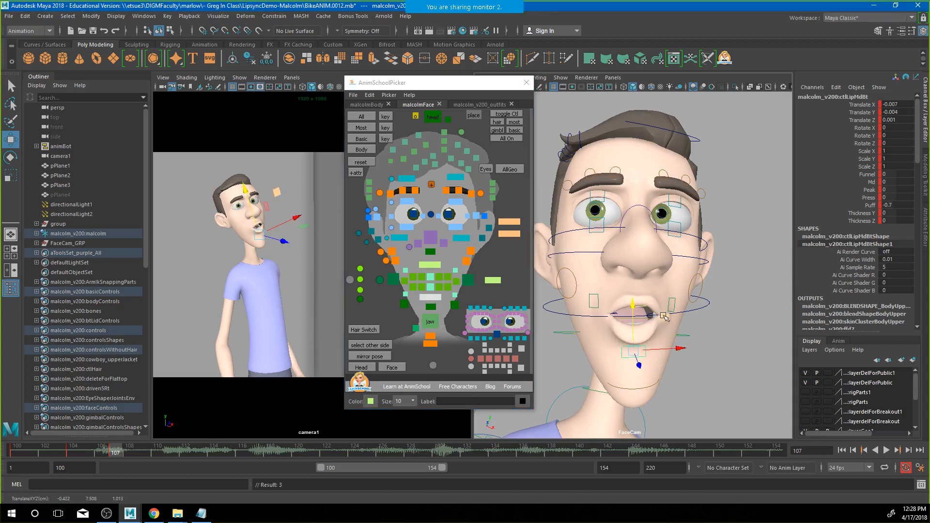
pyautogui.click(595, 301)
pyautogui.click(867, 213)
pyautogui.moveTo(683, 296); pyautogui.dragTo(674, 296, button='middle')
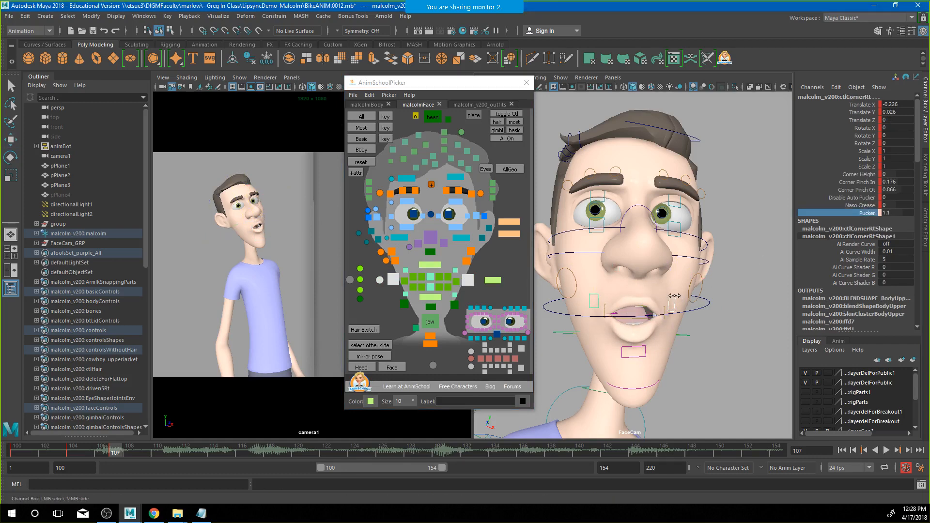
pyautogui.press('s')
# Select all the mouth controls and key them at frame 112
pyautogui.moveTo(99, 451); pyautogui.dragTo(187, 452)
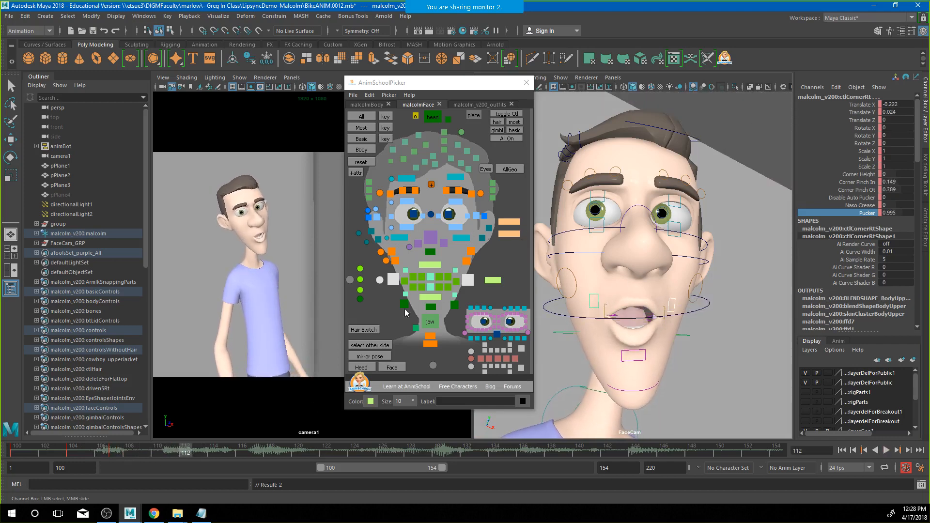
pyautogui.click(358, 289)
pyautogui.press('w')
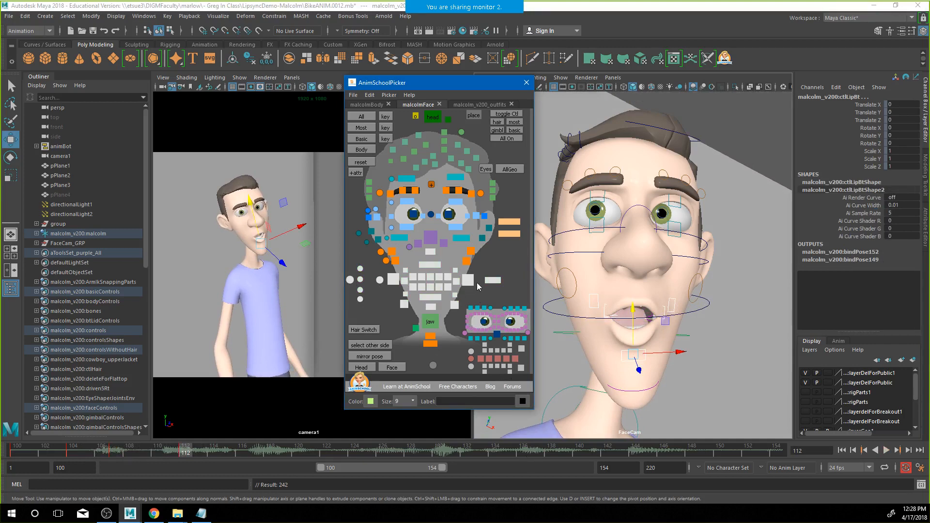
# At frame 112, set Corner Pinch In, Corner Pinch Out and Pucker to 0 on both mouth corner controls
pyautogui.click(469, 281)
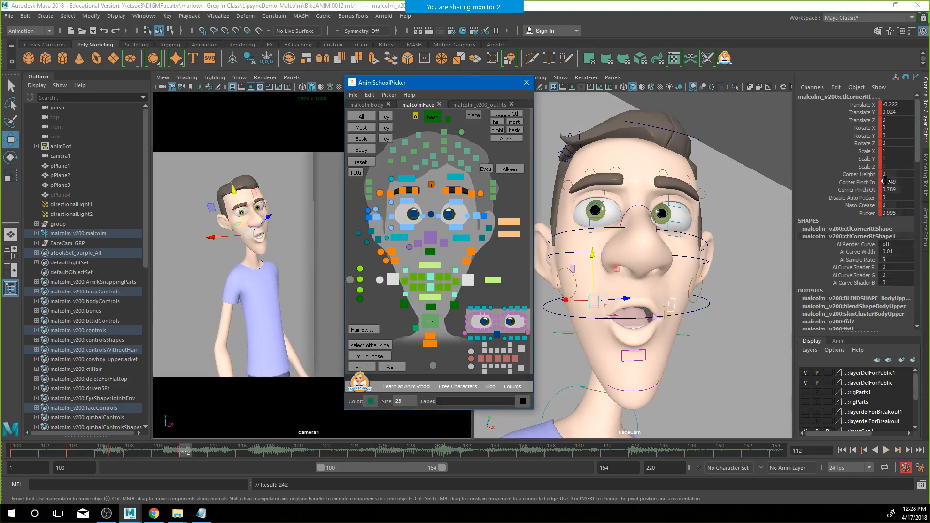
pyautogui.moveTo(885, 181); pyautogui.dragTo(894, 189)
pyautogui.write('0')
pyautogui.press('Return')
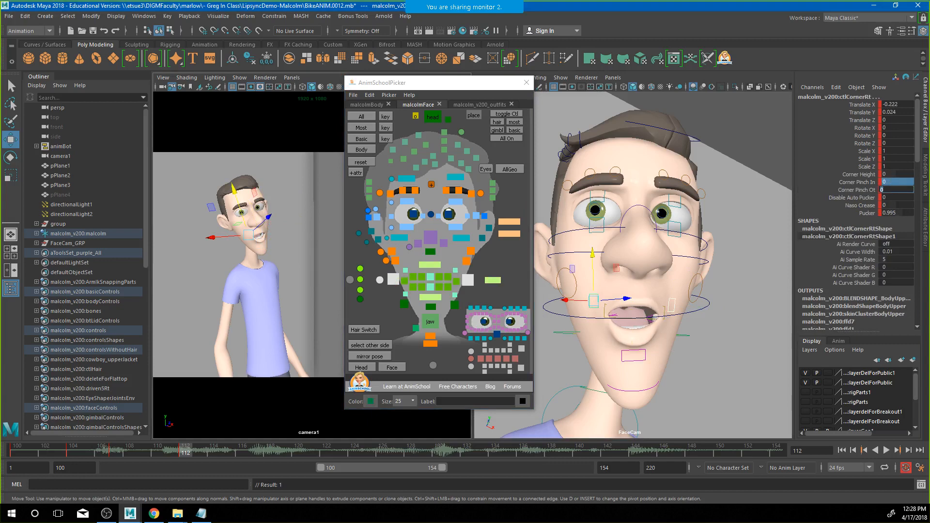
pyautogui.doubleClick(898, 213)
pyautogui.write('0')
pyautogui.press('Return')
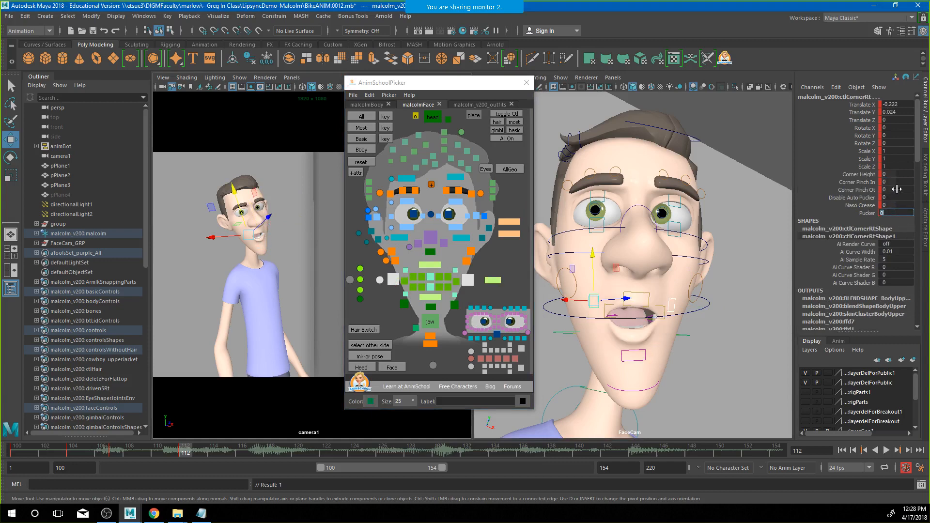
# Widen and raise both mouth corners at frame 112, with the left corner at about -0.055 in Translate X and 0.156 in Translate Y
pyautogui.click(468, 281)
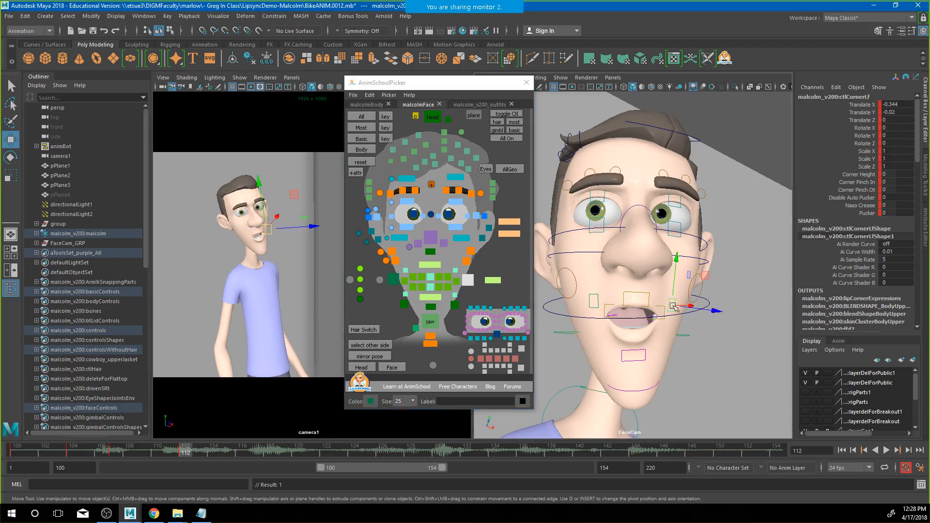
pyautogui.moveTo(689, 305); pyautogui.dragTo(686, 303)
pyautogui.click(605, 313)
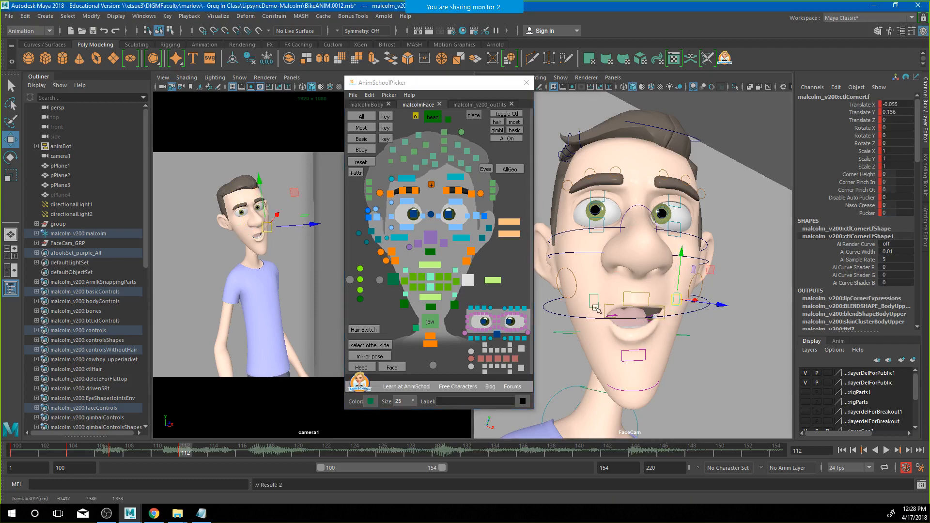
pyautogui.moveTo(602, 307); pyautogui.dragTo(566, 302)
# Set the main lower lip's Translate Y to about -0.027 and the main upper lip's to about 0.014, and key all mouth controls at frame 112
pyautogui.click(634, 350)
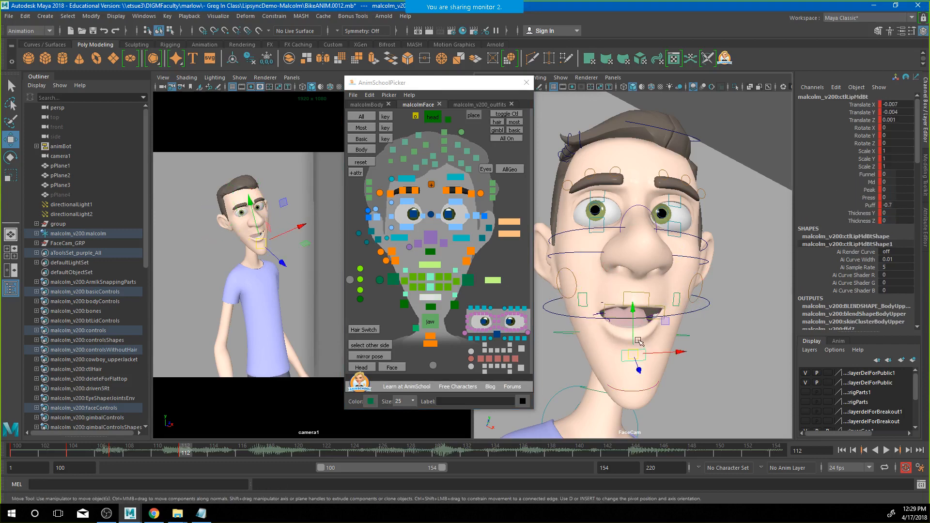
pyautogui.moveTo(633, 338); pyautogui.dragTo(635, 345)
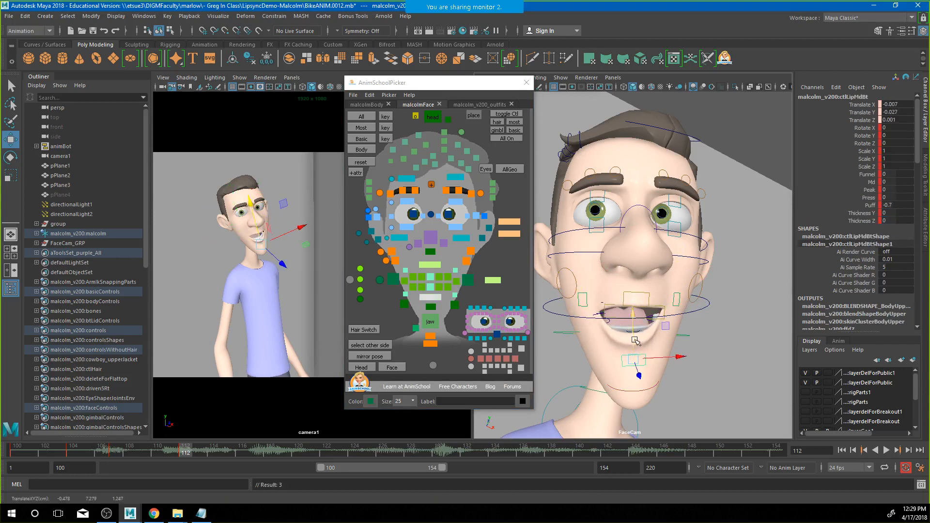
pyautogui.hotkey('shift', 'w')
pyautogui.click(649, 298)
pyautogui.moveTo(636, 283); pyautogui.dragTo(634, 275)
pyautogui.hotkey('shift', 'w')
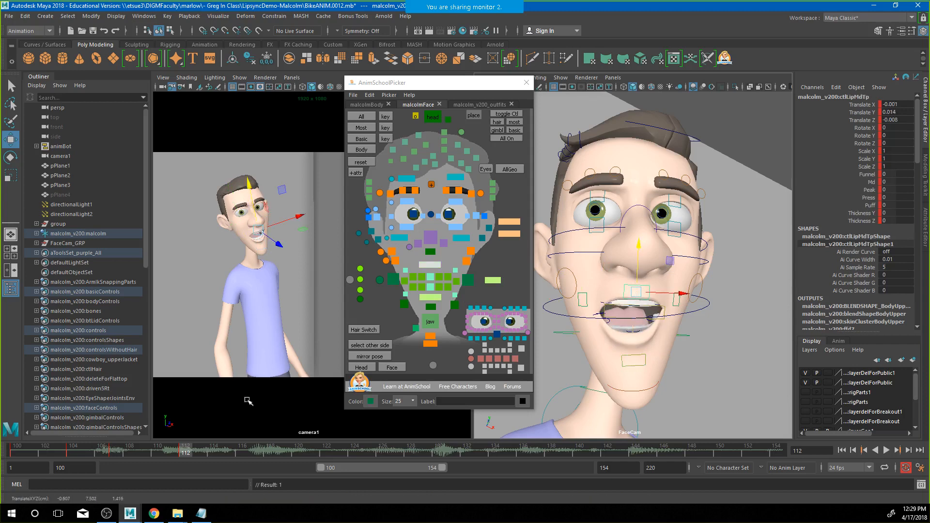
pyautogui.click(350, 280)
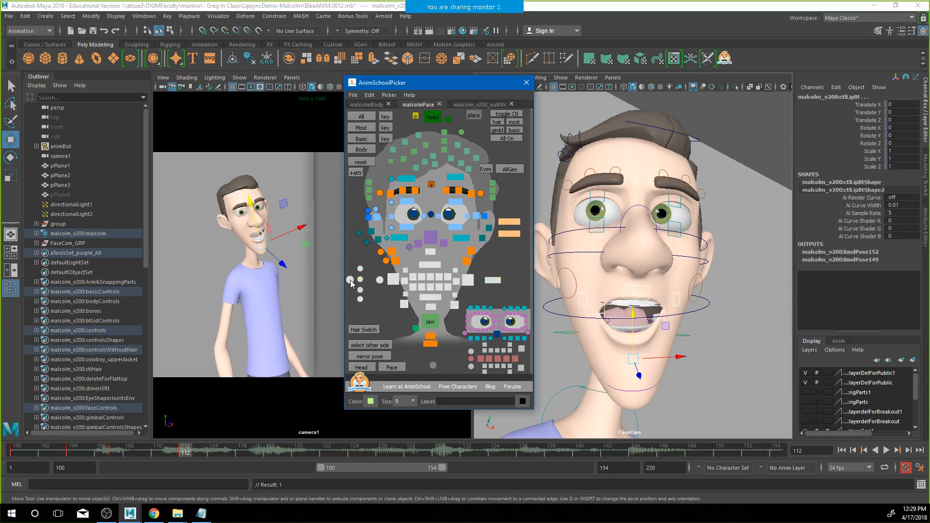
pyautogui.middleClick(266, 387)
# Play the animation from frame 100 to check the new mouth shapes against the audio
pyautogui.moveTo(135, 453); pyautogui.dragTo(16, 449)
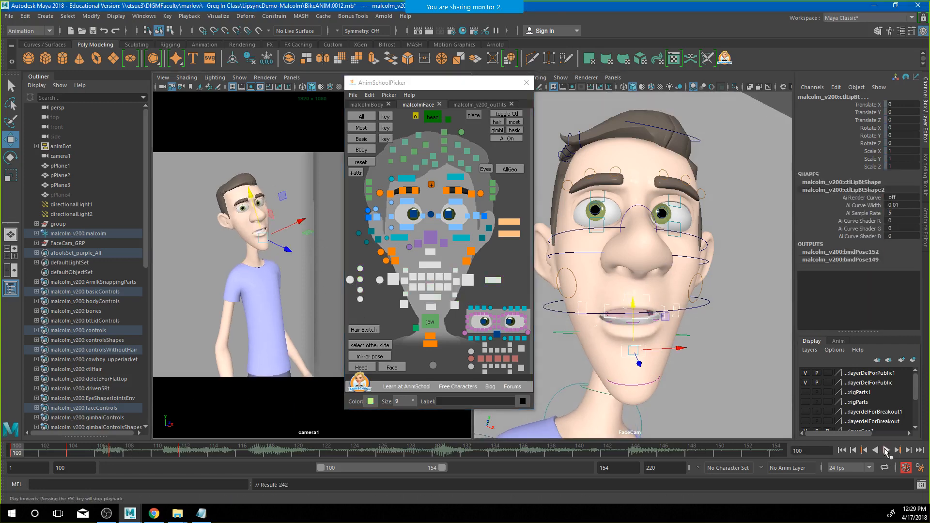
pyautogui.click(886, 449)
pyautogui.press('Escape')
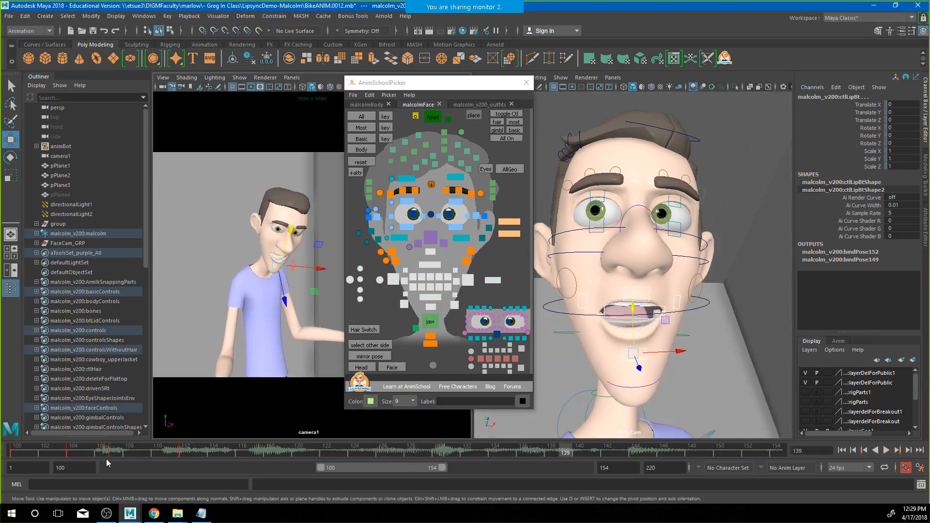
pyautogui.hotkey('alt', 'v')
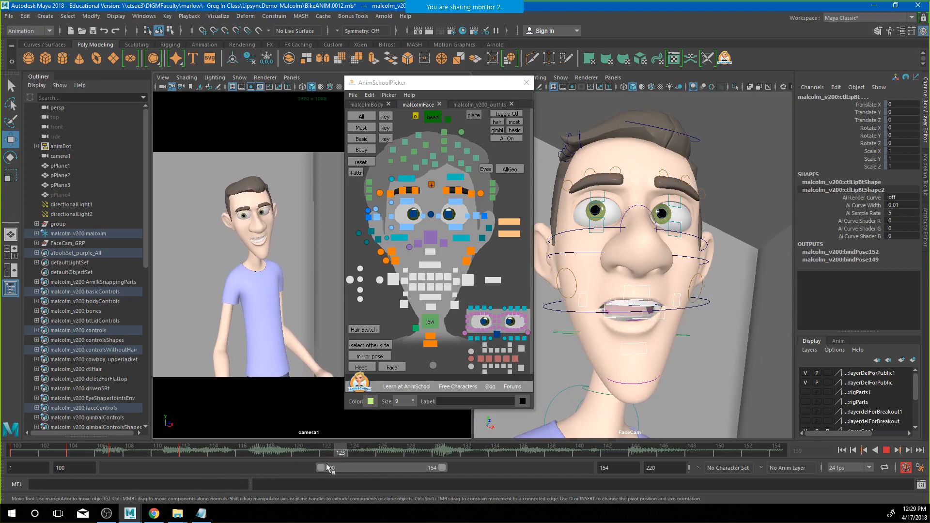
# Scrub to frame 125, select all the mouth controls and key them there
pyautogui.click(239, 453)
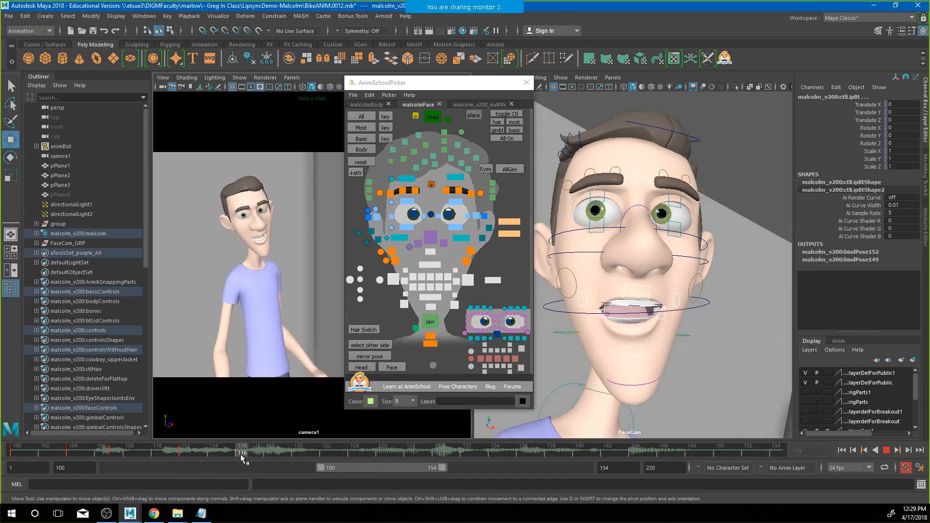
pyautogui.moveTo(240, 455); pyautogui.dragTo(368, 459)
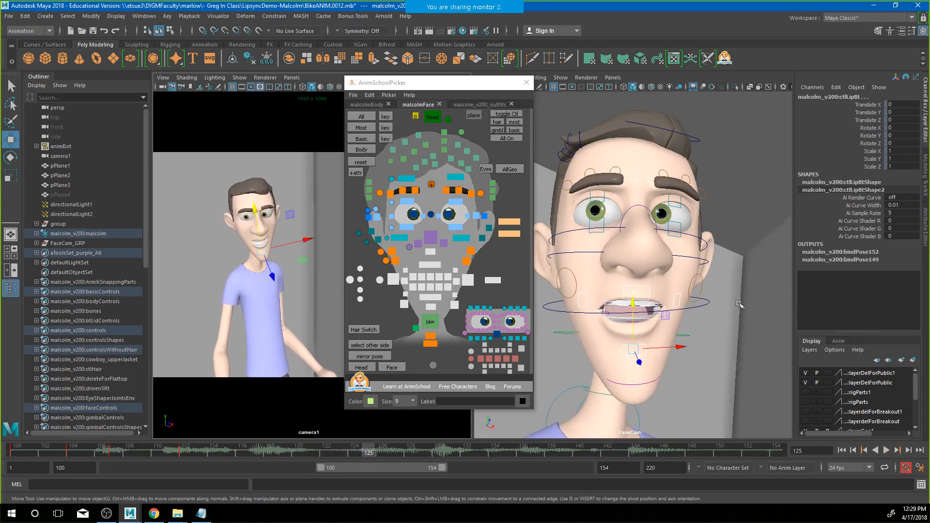
pyautogui.click(348, 281)
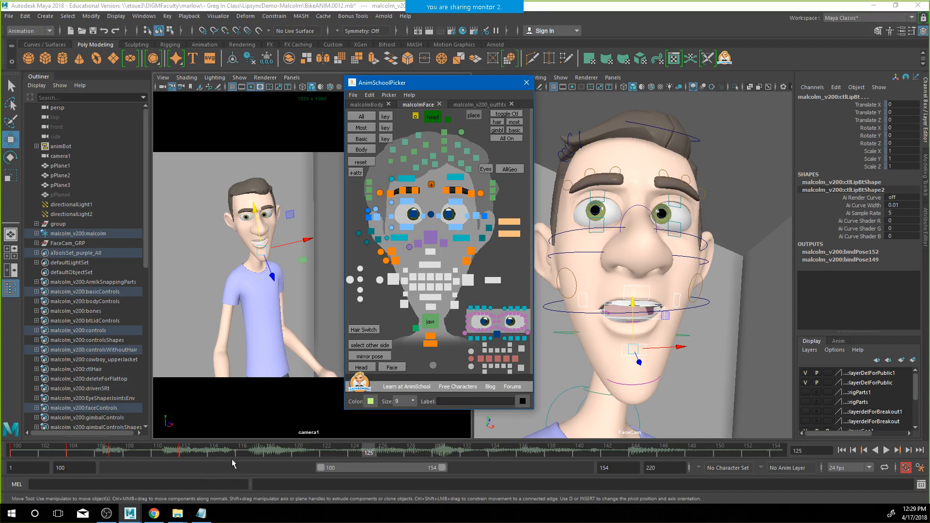
pyautogui.press('s')
# At frame 125, raise the upper lip to about 0.033 in Translate Y and widen the corners to about 0.416 and 0.435 in Translate X
pyautogui.click(644, 289)
pyautogui.moveTo(636, 293); pyautogui.dragTo(635, 283)
pyautogui.click(586, 303)
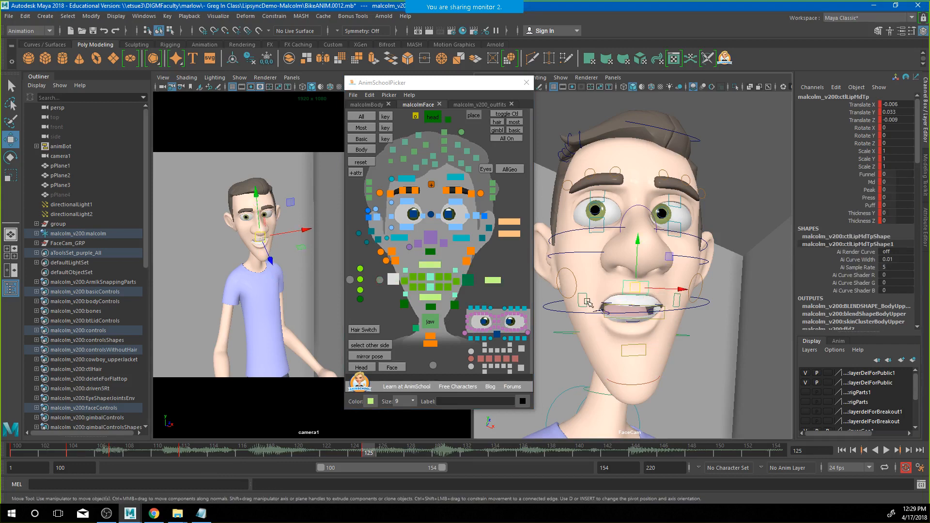
pyautogui.moveTo(582, 304); pyautogui.dragTo(577, 296)
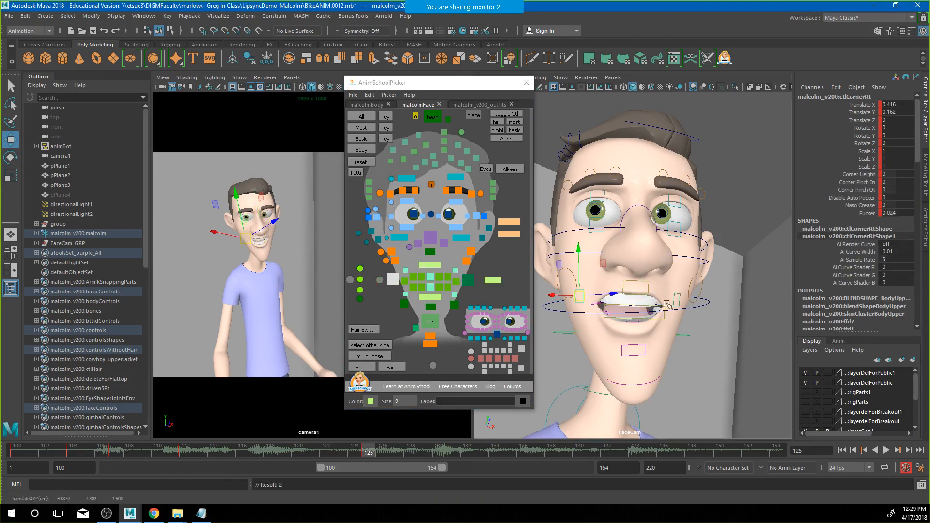
pyautogui.click(674, 304)
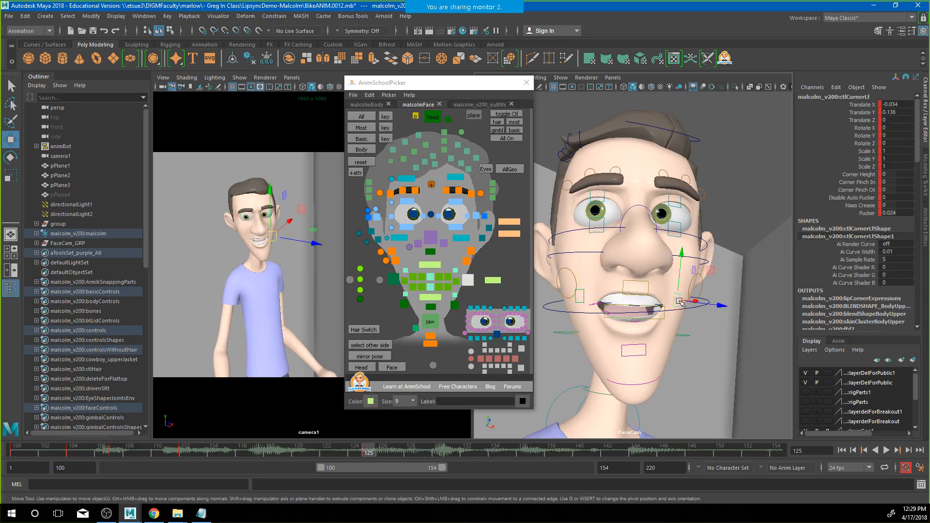
pyautogui.moveTo(680, 301); pyautogui.dragTo(696, 303)
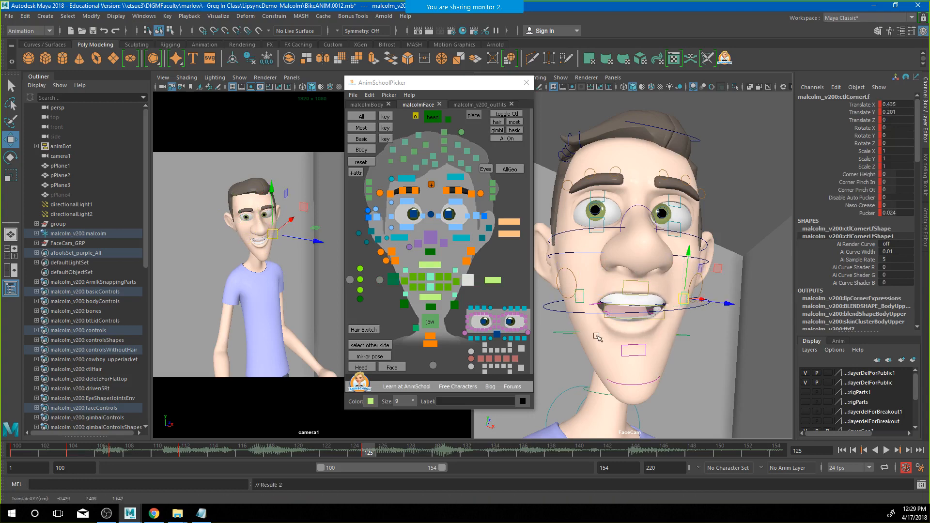
# Rotate the whole-lips control about 6.1 degrees in Z at frame 125 and key all the mouth controls
pyautogui.keyDown('alt'); pyautogui.moveTo(592, 331); pyautogui.dragTo(596, 359); pyautogui.keyUp('alt')
pyautogui.click(633, 313)
pyautogui.click(675, 354)
pyautogui.click(497, 280)
pyautogui.moveTo(625, 320); pyautogui.dragTo(657, 294)
pyautogui.press('e')
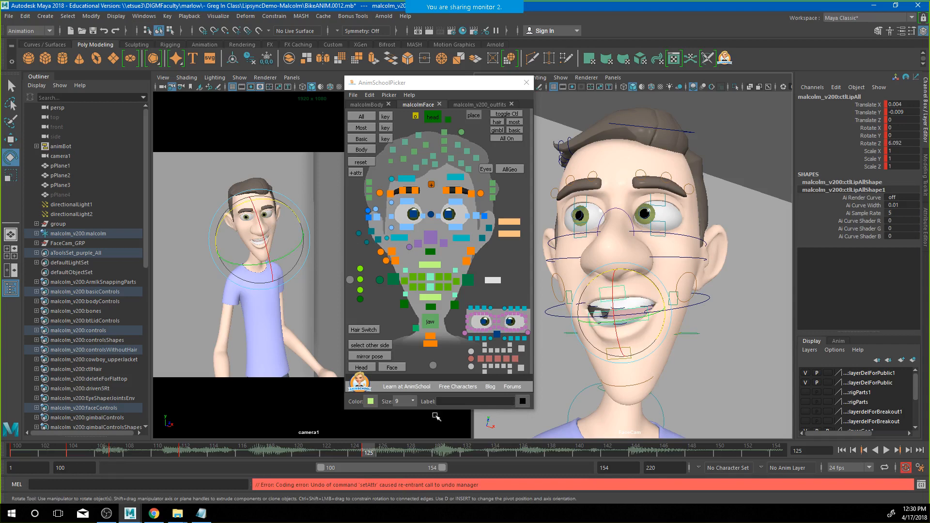
pyautogui.click(351, 280)
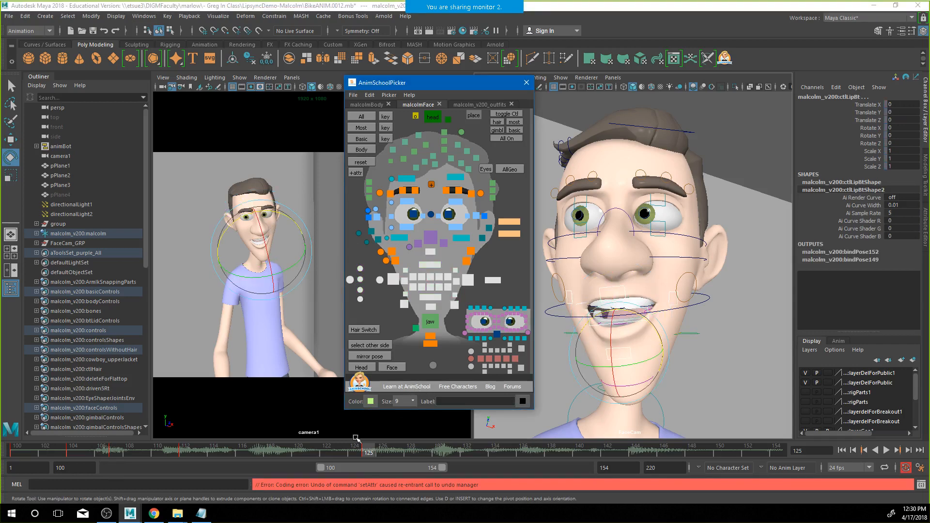
pyautogui.press('s')
# Play the animation from the beginning of the shot to review the frame 125 smile pose
pyautogui.moveTo(352, 448); pyautogui.dragTo(43, 431)
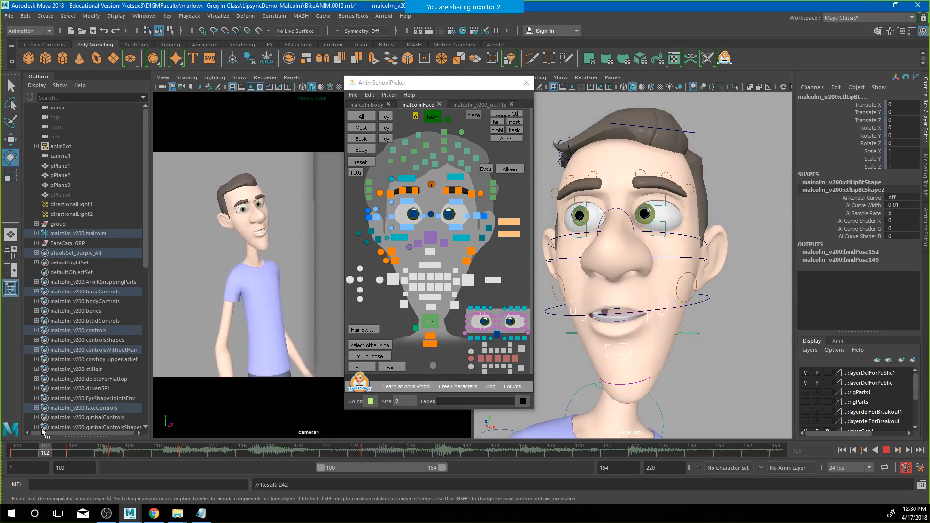
pyautogui.hotkey('alt', 'v')
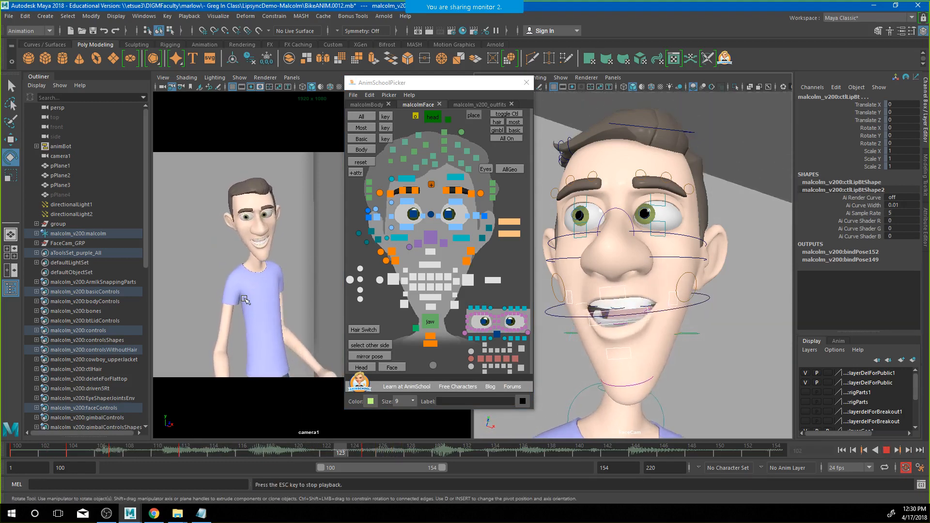
pyautogui.press('Escape')
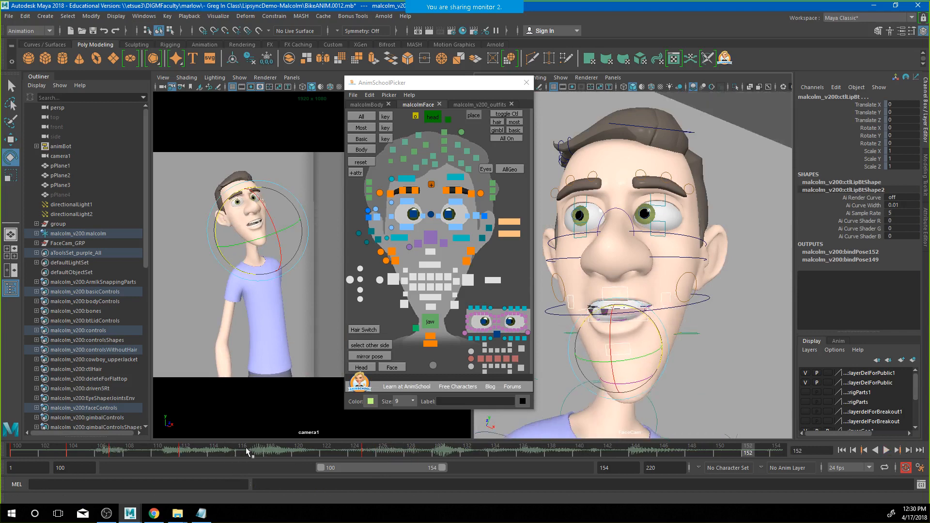
# At frame 120, move the left mouth corner to about 0.568 in Translate X and 0.27 in Translate Y, and key all mouth controls
pyautogui.moveTo(245, 446); pyautogui.dragTo(292, 448)
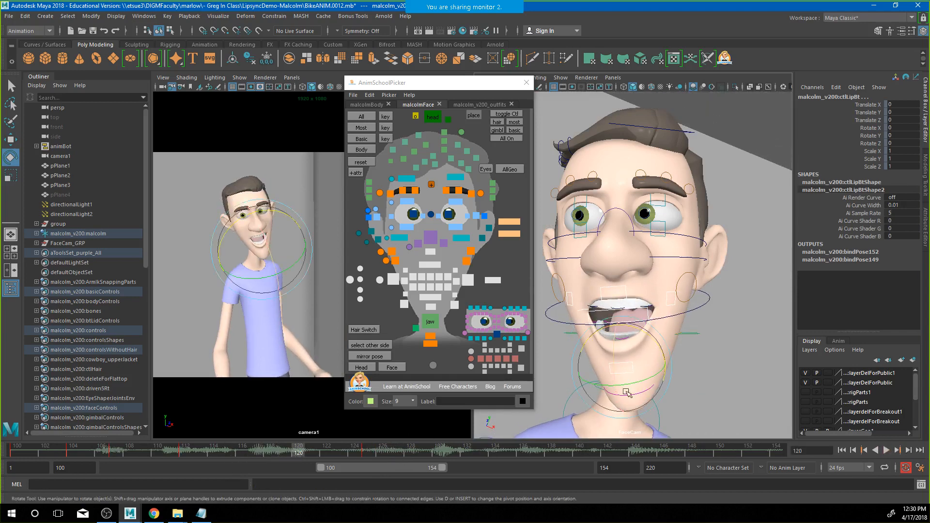
pyautogui.moveTo(629, 390); pyautogui.dragTo(662, 388)
pyautogui.click(619, 314)
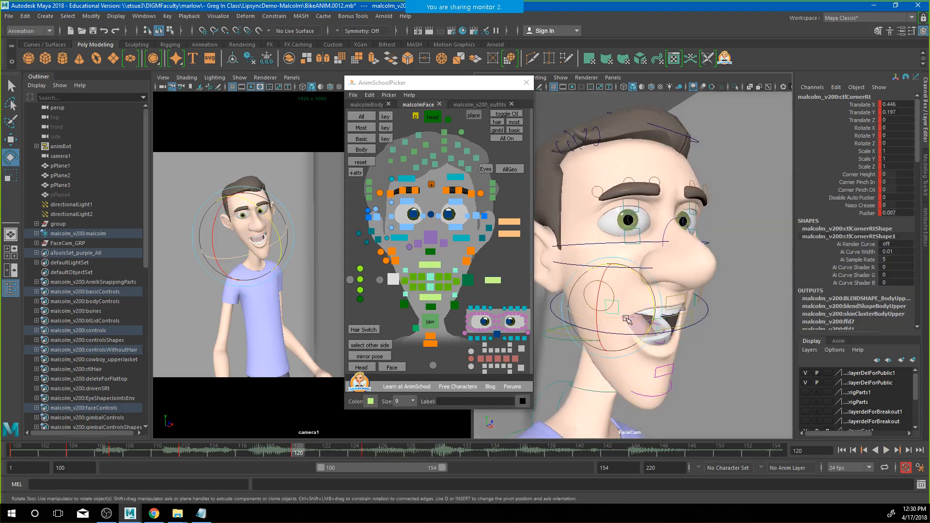
pyautogui.press('w')
pyautogui.moveTo(614, 308); pyautogui.dragTo(656, 312)
pyautogui.click(648, 315)
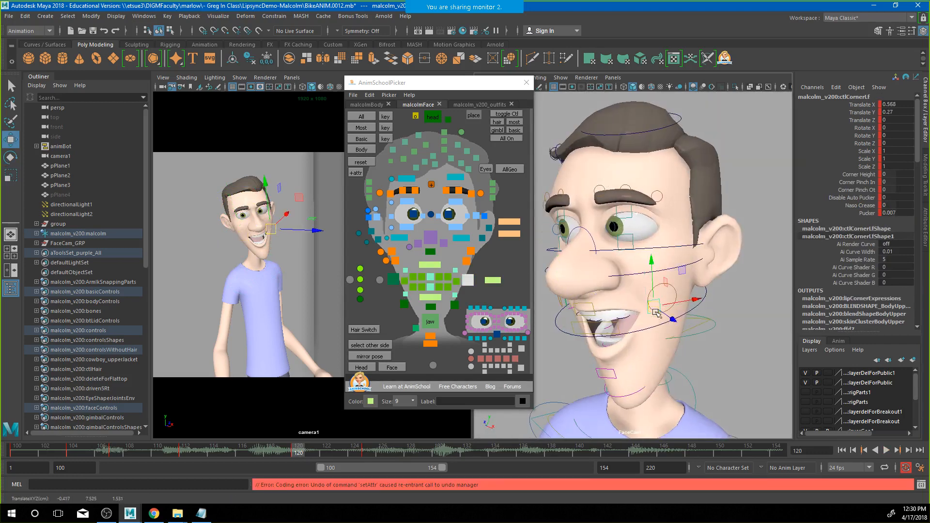
pyautogui.click(613, 372)
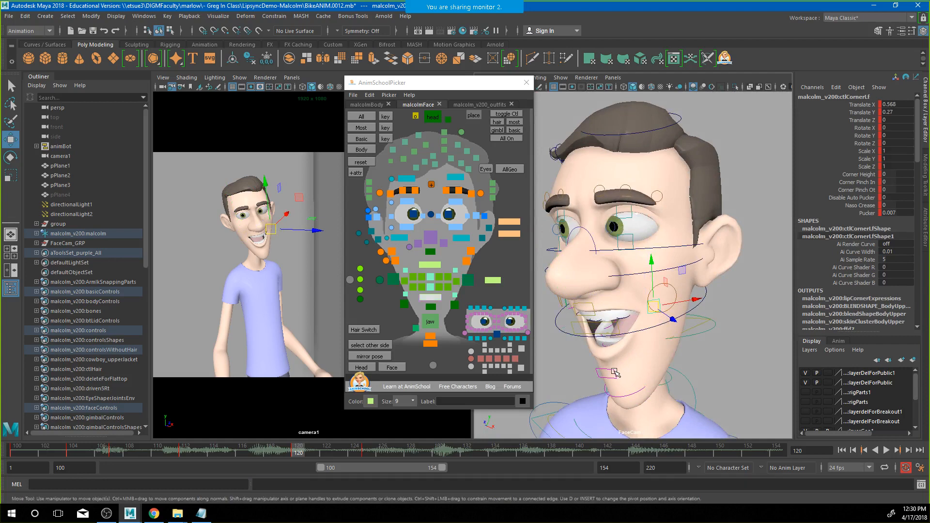
pyautogui.click(359, 290)
# Play the lip-sync repeatedly from frame 100 and check the mouth pose at frame 107
pyautogui.hotkey('alt', 'v')
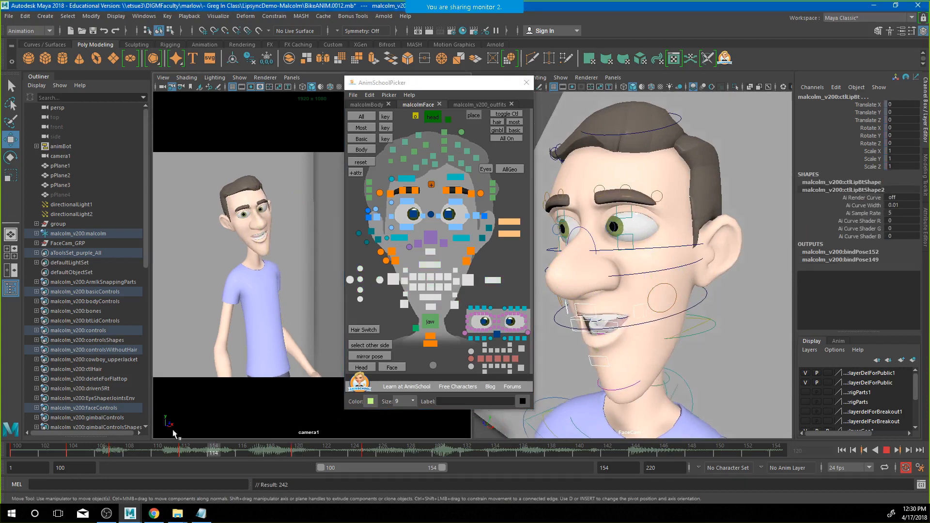
pyautogui.hotkey('alt', 'shift', 'v')
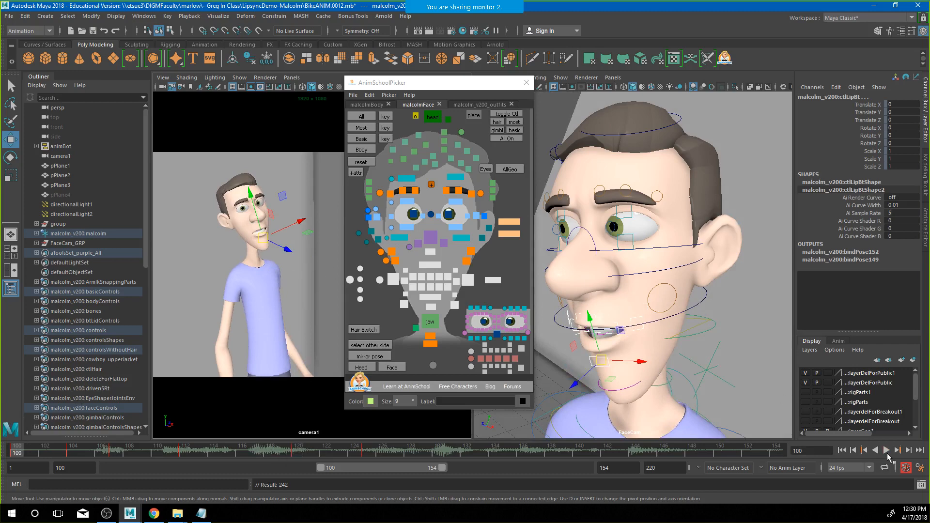
pyautogui.click(886, 450)
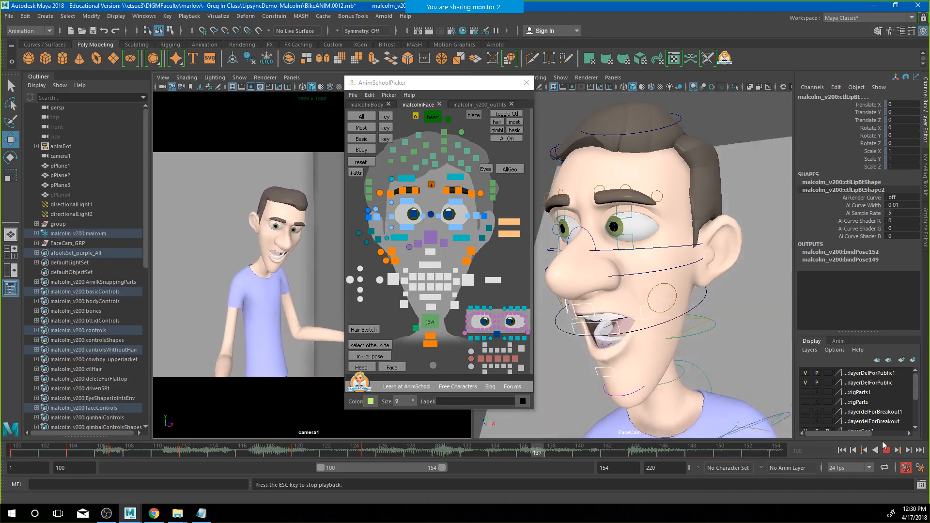
pyautogui.press('Escape')
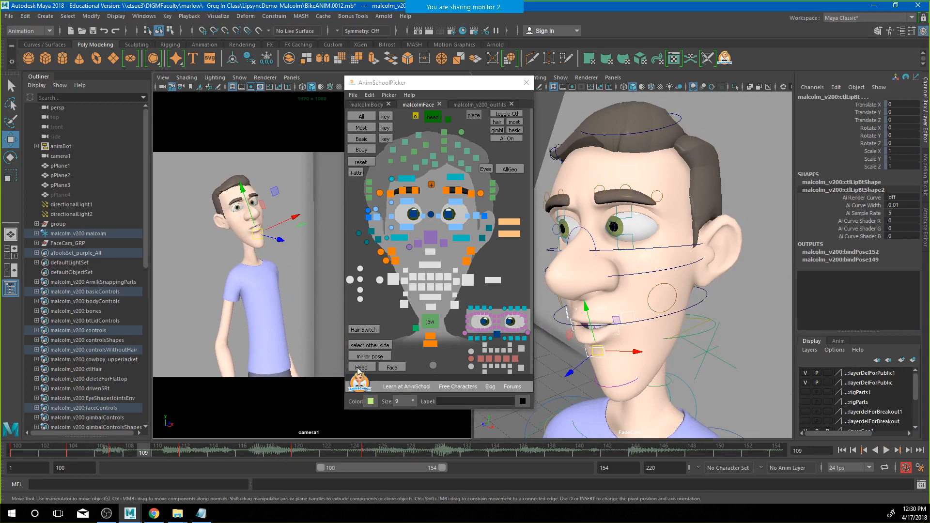
pyautogui.hotkey('alt', 'v')
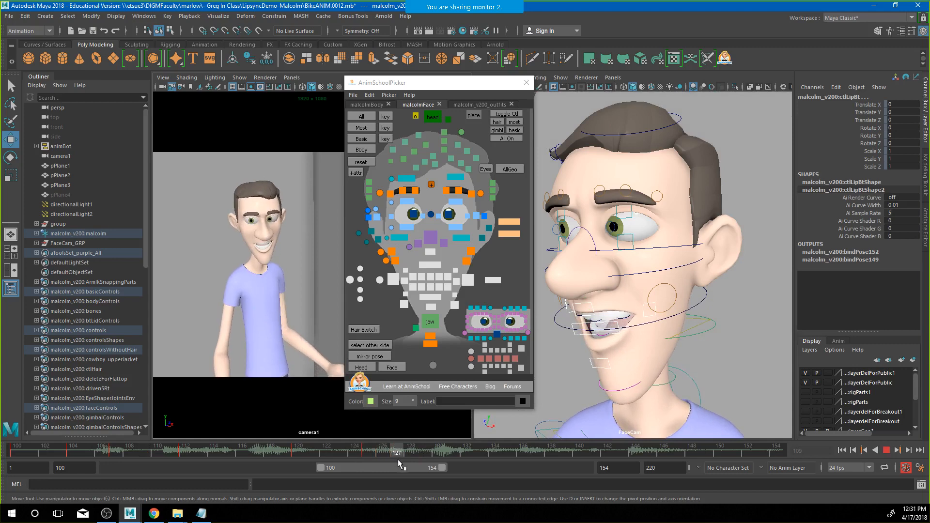
pyautogui.hotkey('alt', 'v')
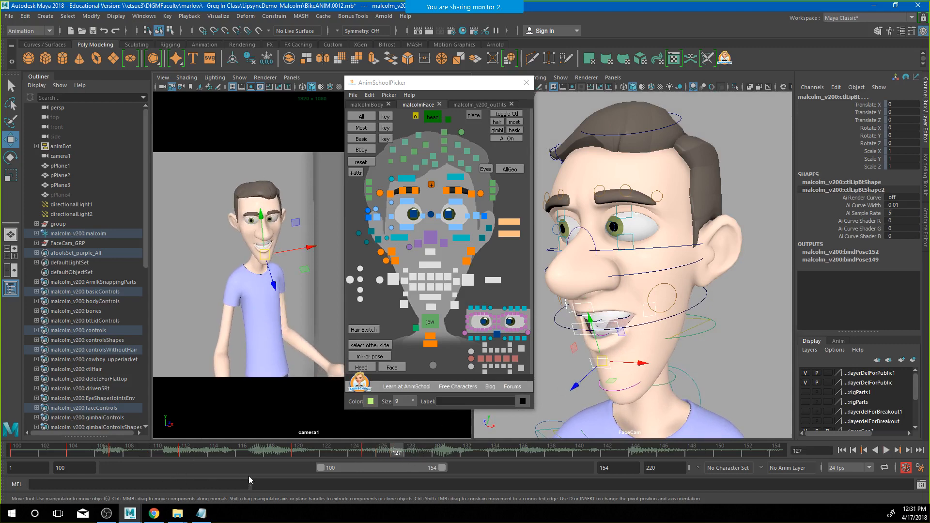
pyautogui.click(116, 453)
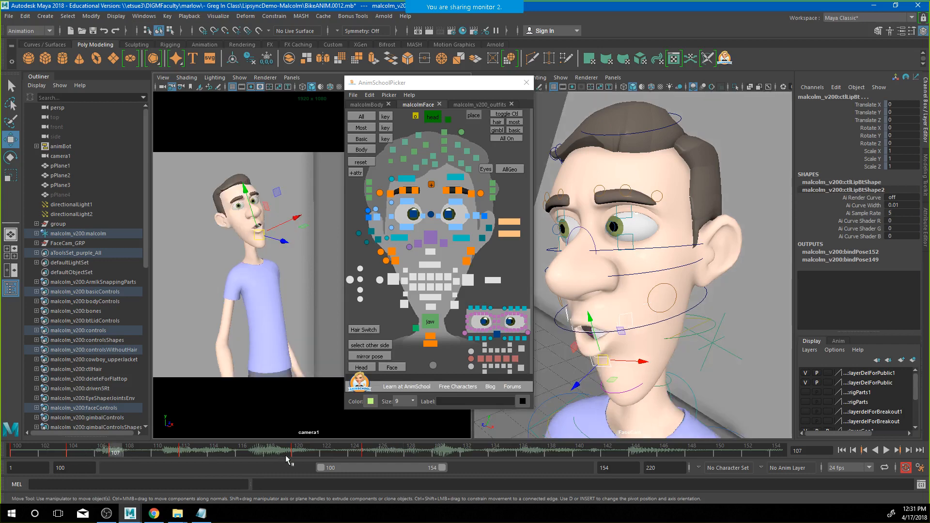
# Select all the mouth controls, play the lip-sync from frame 107 to frame 127, and key the controls there
pyautogui.click(350, 279)
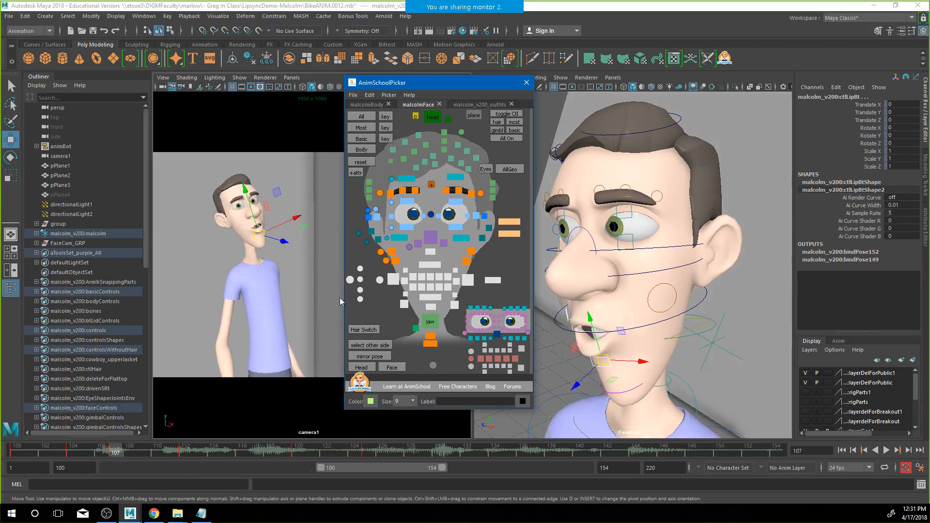
pyautogui.click(115, 452)
pyautogui.hotkey('alt', 'v')
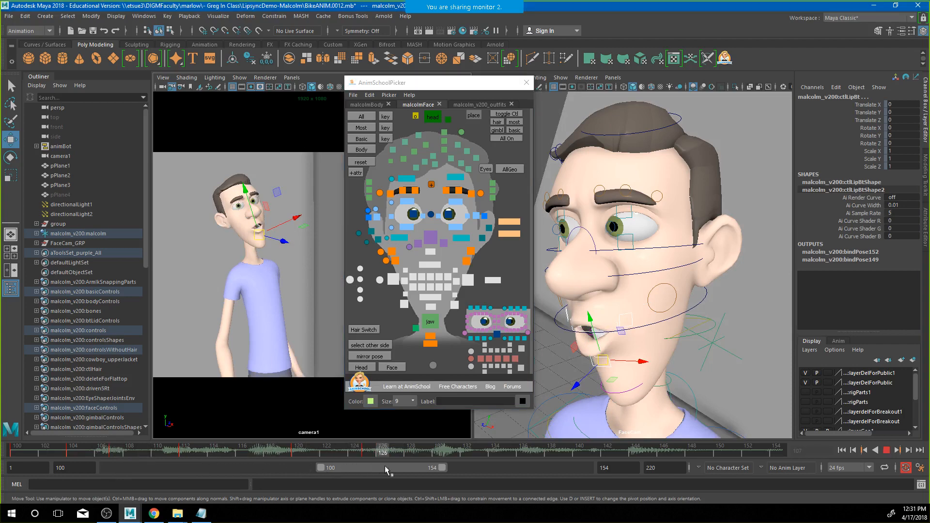
pyautogui.hotkey('alt', 'v')
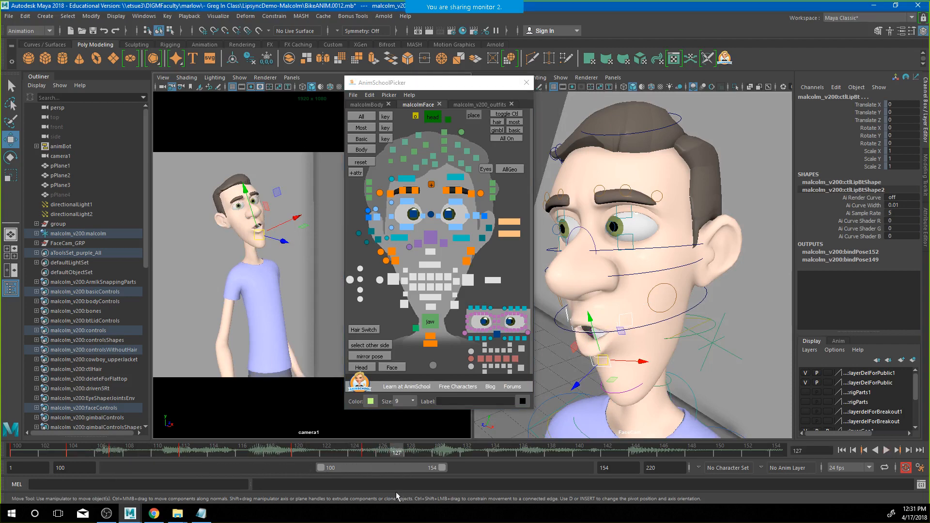
pyautogui.press('s')
# Scrub and play the animation up to frame 133 to judge the mouth shapes, then return to frame 127
pyautogui.moveTo(389, 451); pyautogui.dragTo(482, 464)
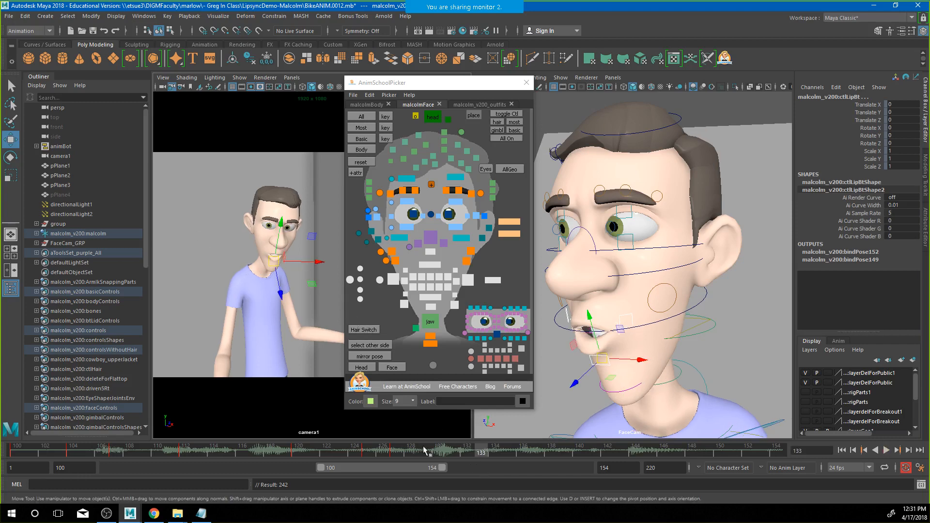
pyautogui.hotkey('alt', 'v')
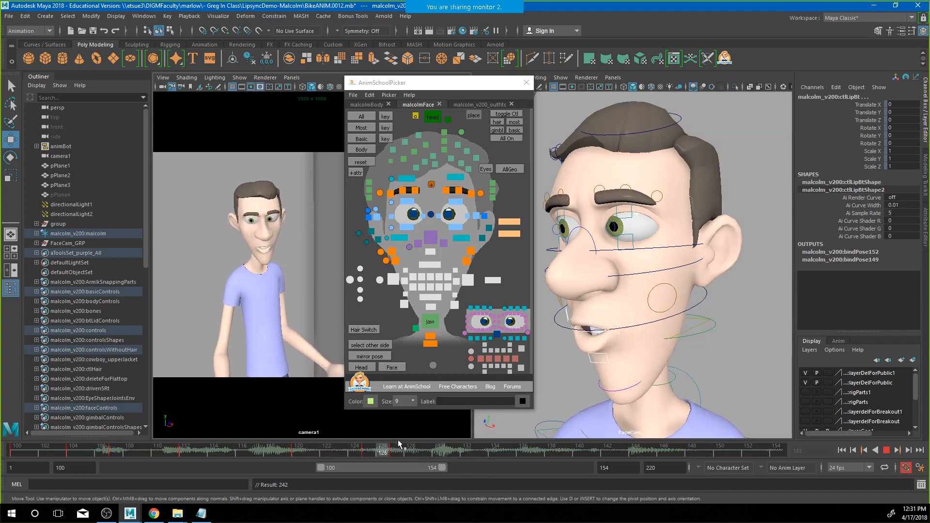
pyautogui.click(401, 446)
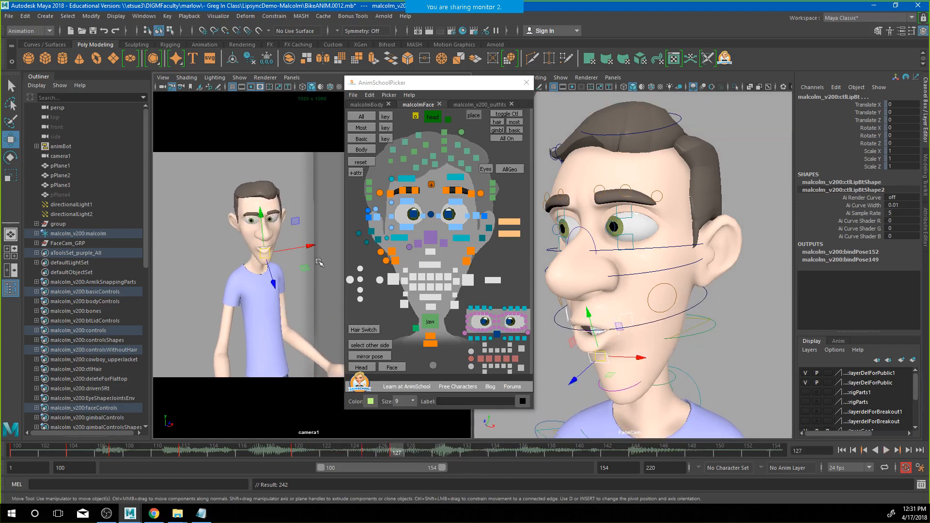
# Try moving the mouth corners outward at frame 127, starting with the right one, and undo the last corner move
pyautogui.keyDown('alt'); pyautogui.moveTo(671, 410); pyautogui.dragTo(729, 346); pyautogui.keyUp('alt')
pyautogui.click(763, 334)
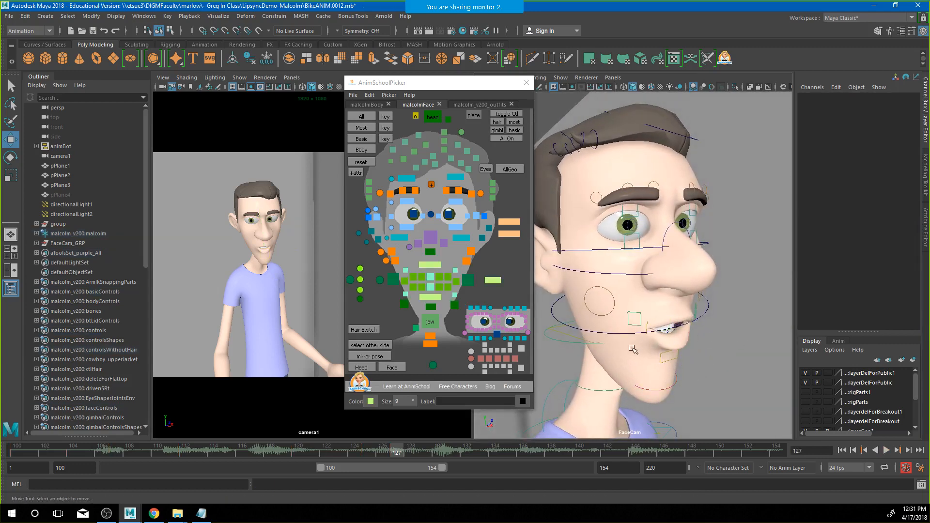
pyautogui.click(350, 280)
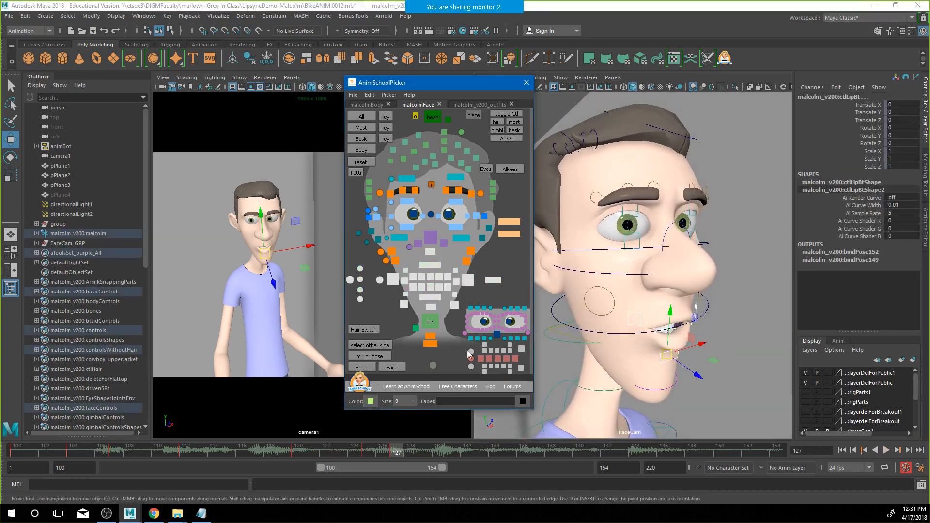
pyautogui.click(633, 320)
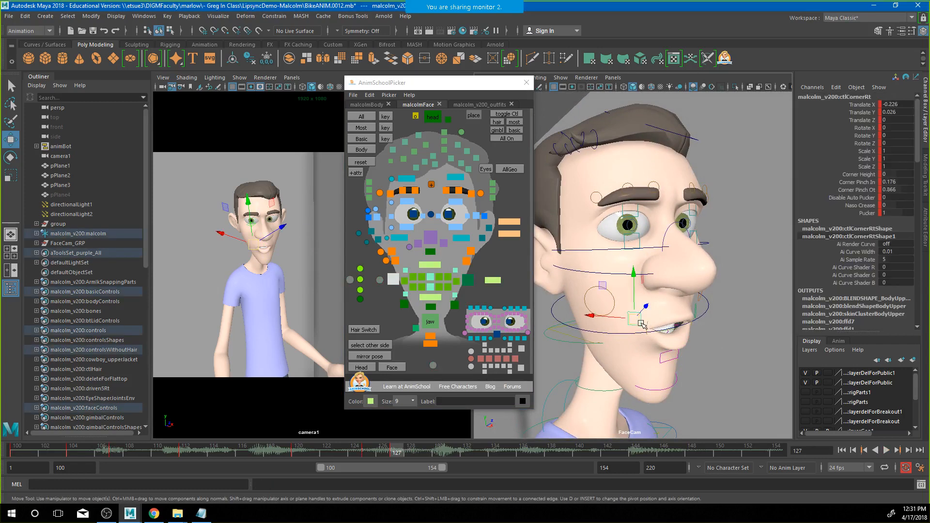
pyautogui.moveTo(633, 320); pyautogui.dragTo(623, 318)
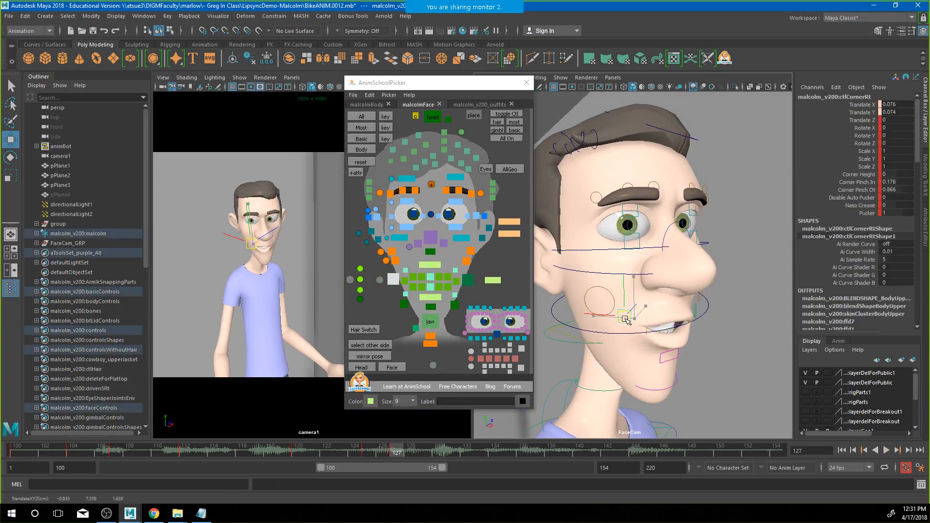
pyautogui.keyDown('alt'); pyautogui.moveTo(715, 336); pyautogui.dragTo(652, 315); pyautogui.keyUp('alt')
pyautogui.click(647, 321)
pyautogui.hotkey('ctrl', 'z')
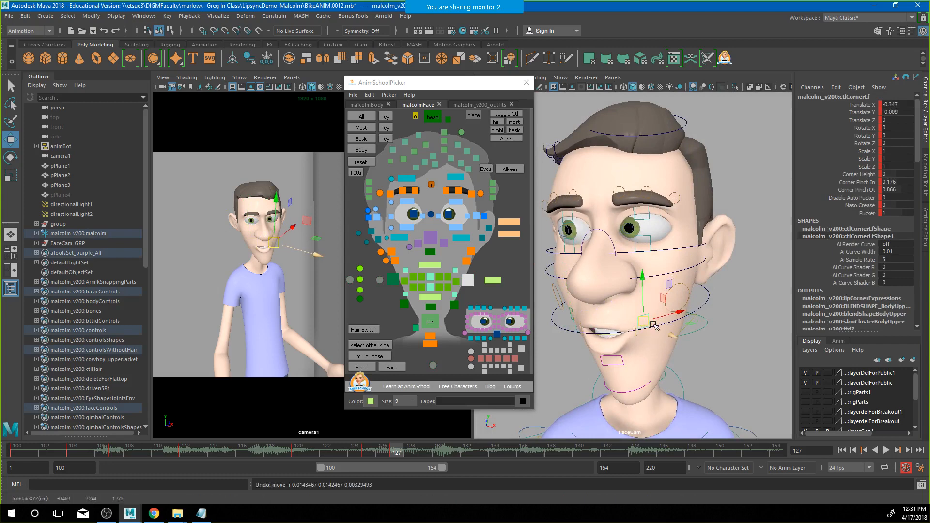
# Set the Pucker of both mouth corners to 0.28 at frame 127
pyautogui.click(611, 340)
pyautogui.keyDown('alt'); pyautogui.moveTo(618, 357); pyautogui.dragTo(656, 354); pyautogui.keyUp('alt')
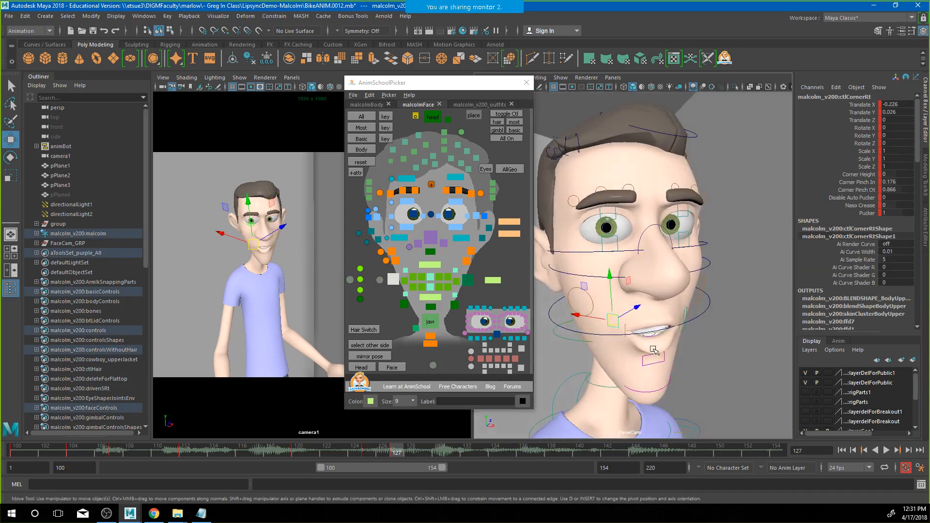
pyautogui.click(683, 314)
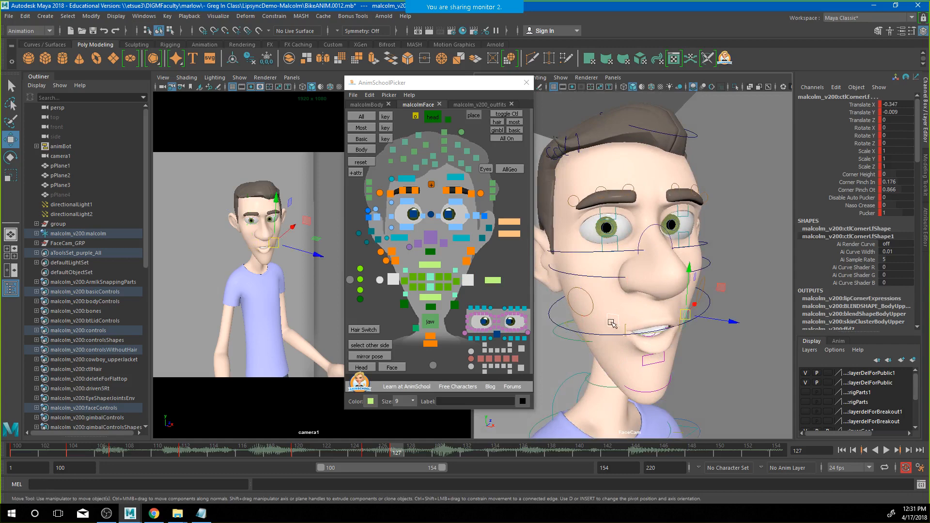
pyautogui.click(869, 213)
pyautogui.moveTo(717, 323); pyautogui.dragTo(665, 319, button='middle')
# Move the right mouth corner to about -0.149 X, 0.087 Y and the left corner to about -0.217 X, 0.072 Y
pyautogui.click(617, 318)
pyautogui.press('w')
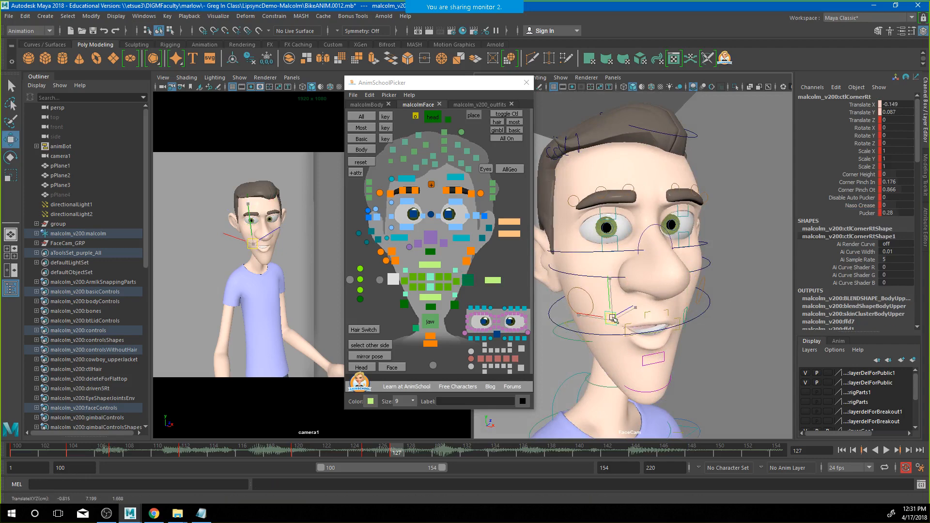
pyautogui.keyDown('alt'); pyautogui.moveTo(628, 322); pyautogui.dragTo(650, 322); pyautogui.keyUp('alt')
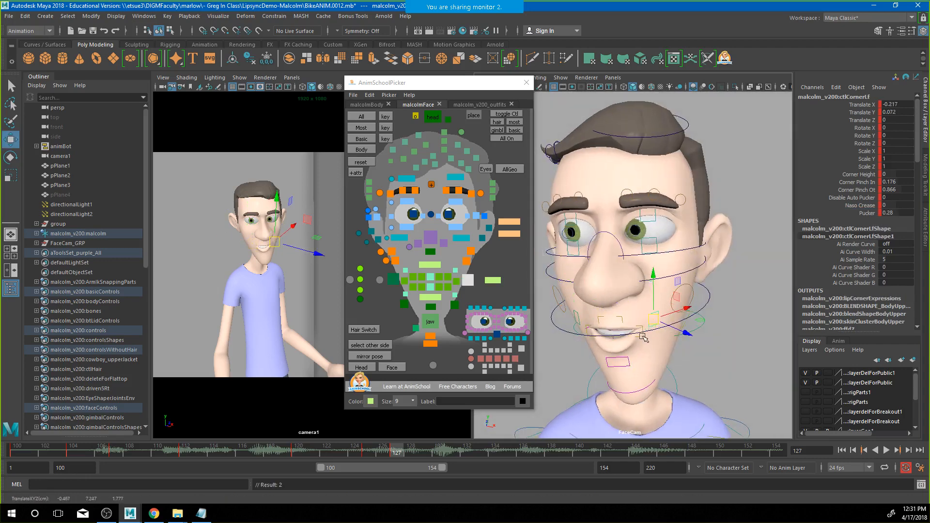
pyautogui.click(648, 337)
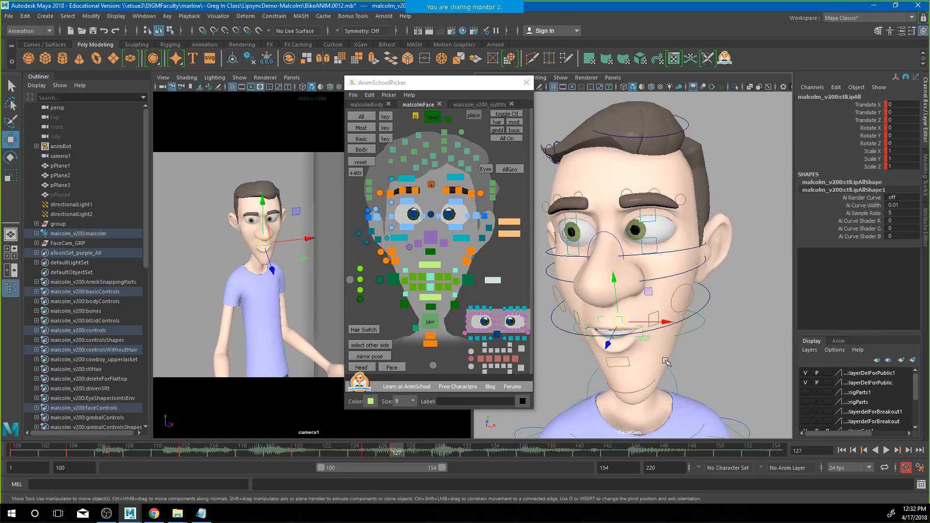
# Scrub through the dialogue to frame 133 and key all the mouth controls there
pyautogui.moveTo(405, 452); pyautogui.dragTo(475, 464)
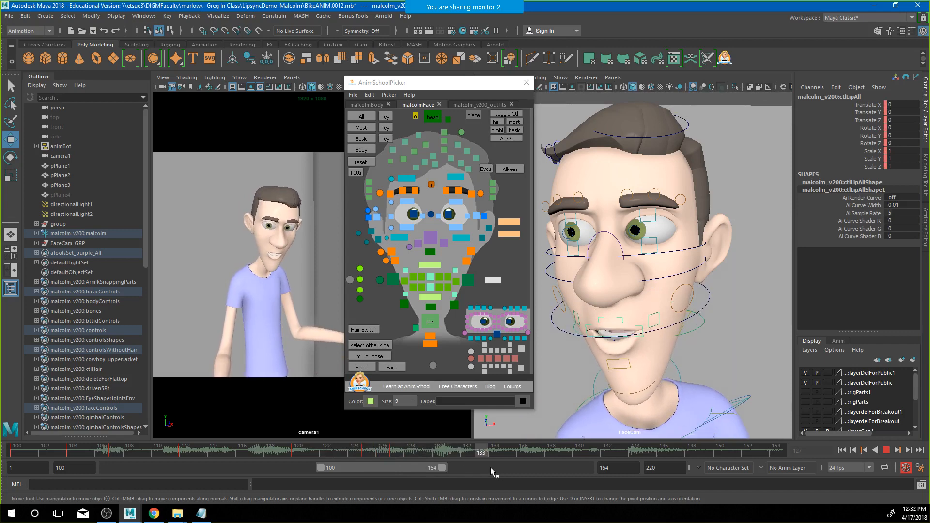
pyautogui.click(328, 455)
pyautogui.moveTo(329, 455); pyautogui.dragTo(475, 463)
pyautogui.moveTo(474, 463); pyautogui.dragTo(482, 462)
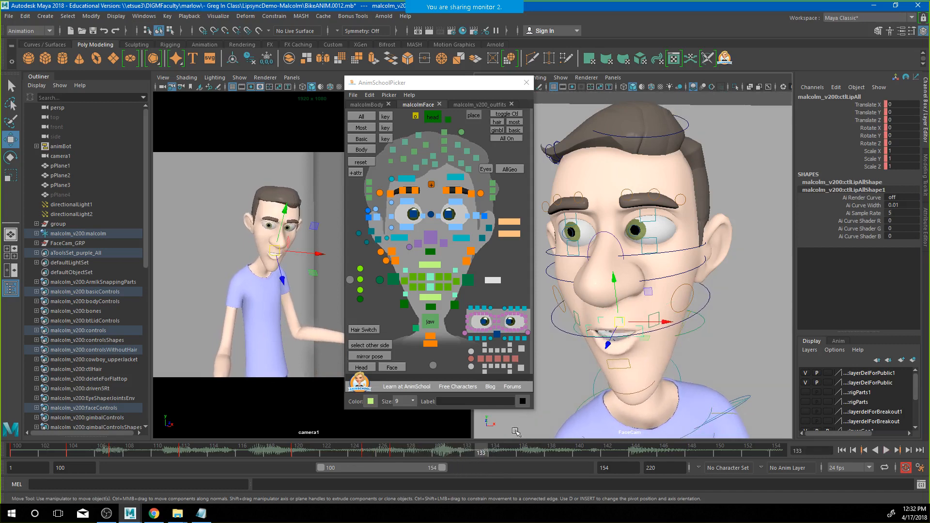
pyautogui.click(350, 280)
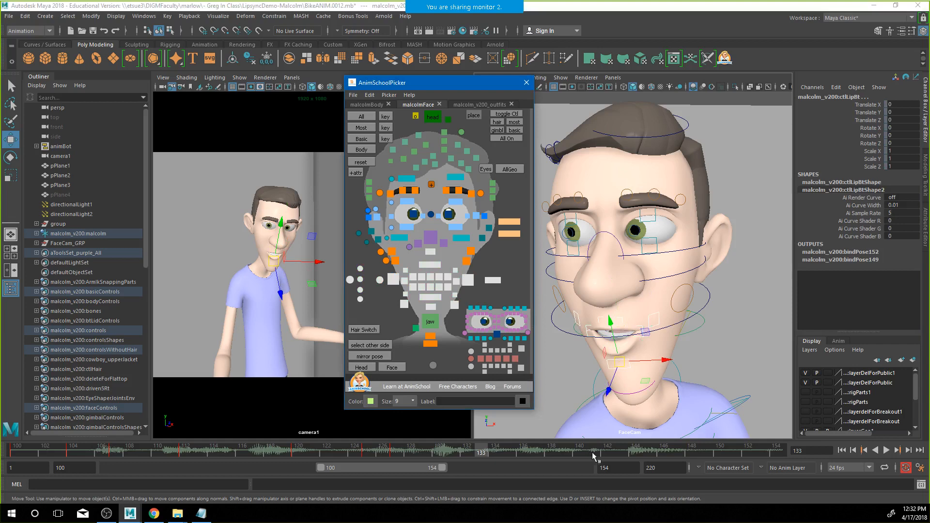
pyautogui.press('s')
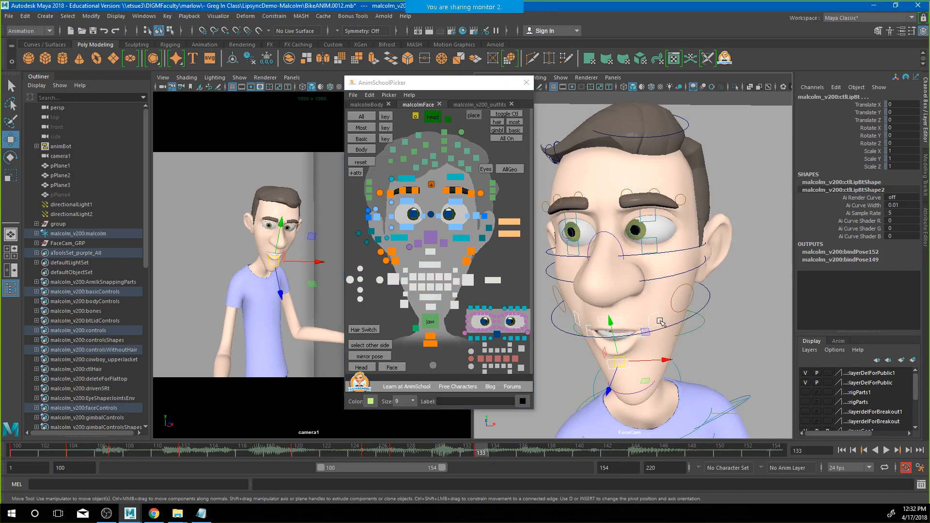
# Set the Pucker of both mouth corners to about 0.877 at frame 133
pyautogui.click(577, 318)
pyautogui.click(867, 213)
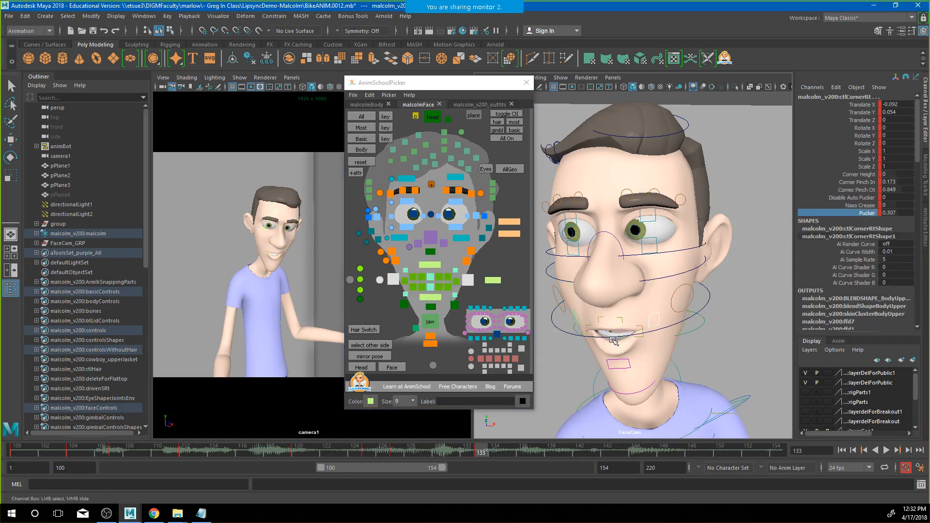
pyautogui.moveTo(618, 340)
pyautogui.mouseDown(button='middle')
pyautogui.moveTo(655, 344)
pyautogui.moveTo(631, 335)
pyautogui.mouseUp(button='middle')
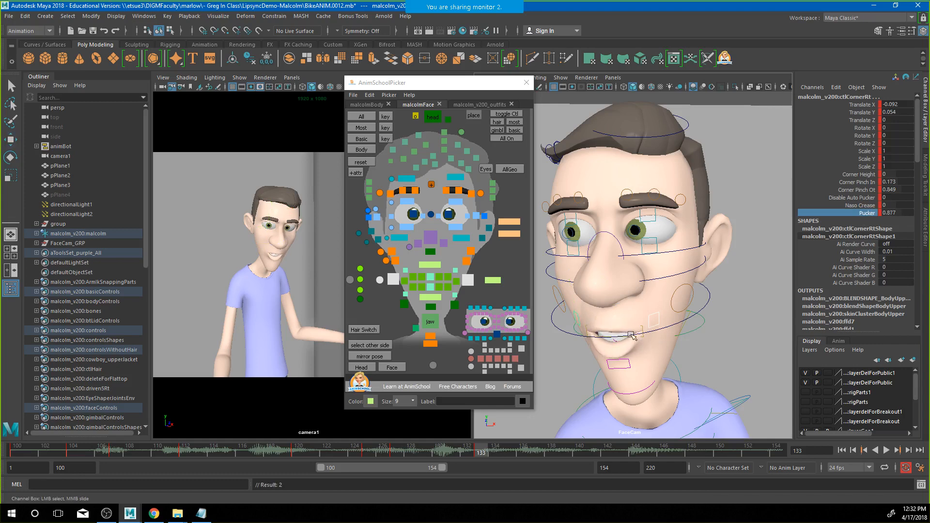
# Try raising the middle upper lip control at frame 133 and undo the move
pyautogui.click(430, 265)
pyautogui.press('w')
pyautogui.moveTo(608, 305)
pyautogui.mouseDown()
pyautogui.moveTo(610, 290)
pyautogui.moveTo(617, 299)
pyautogui.mouseUp()
pyautogui.hotkey('ctrl', 'z')
# Move the left mouth corner to about -0.412 X, -0.094 Y and the right to about -0.256 X, -0.023 Y, keying all mouth controls at frame 133
pyautogui.click(645, 331)
pyautogui.click(653, 323)
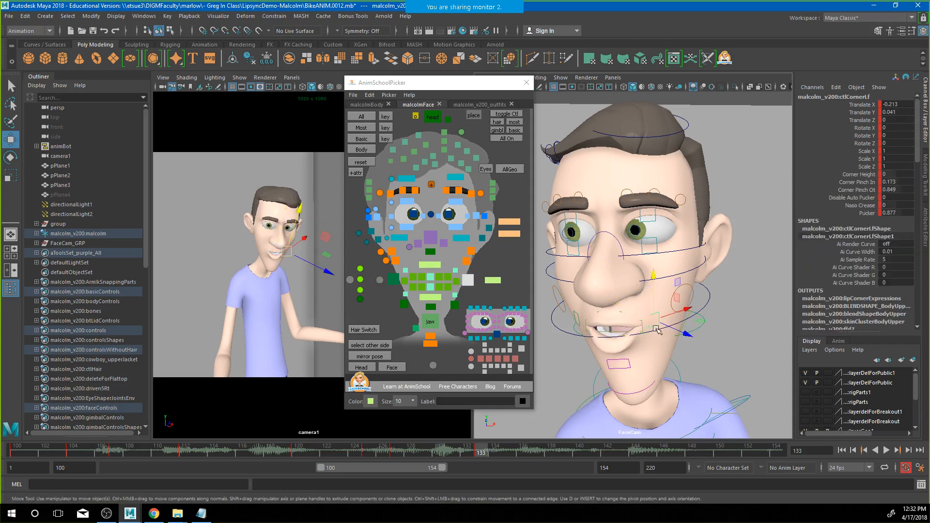
pyautogui.moveTo(653, 324); pyautogui.dragTo(646, 327)
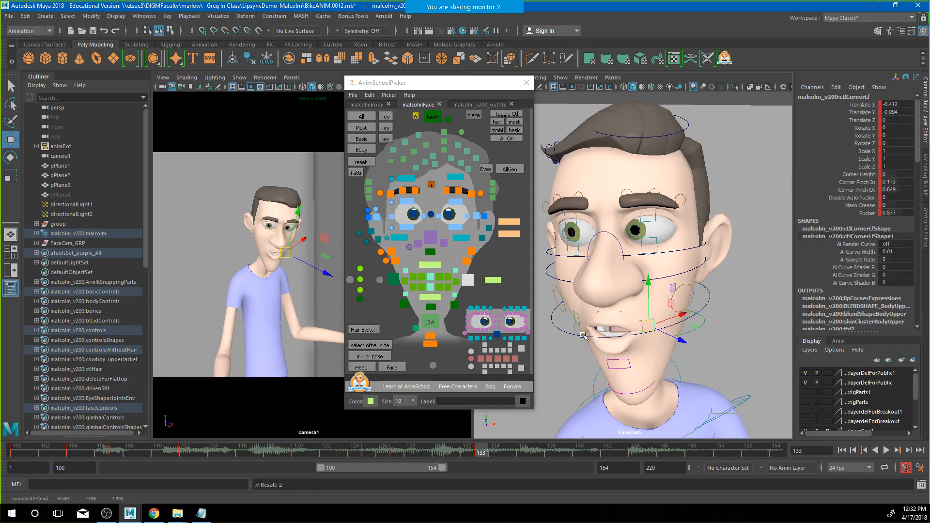
pyautogui.keyDown('alt'); pyautogui.moveTo(582, 334); pyautogui.dragTo(628, 326); pyautogui.keyUp('alt')
pyautogui.click(626, 323)
pyautogui.press('s')
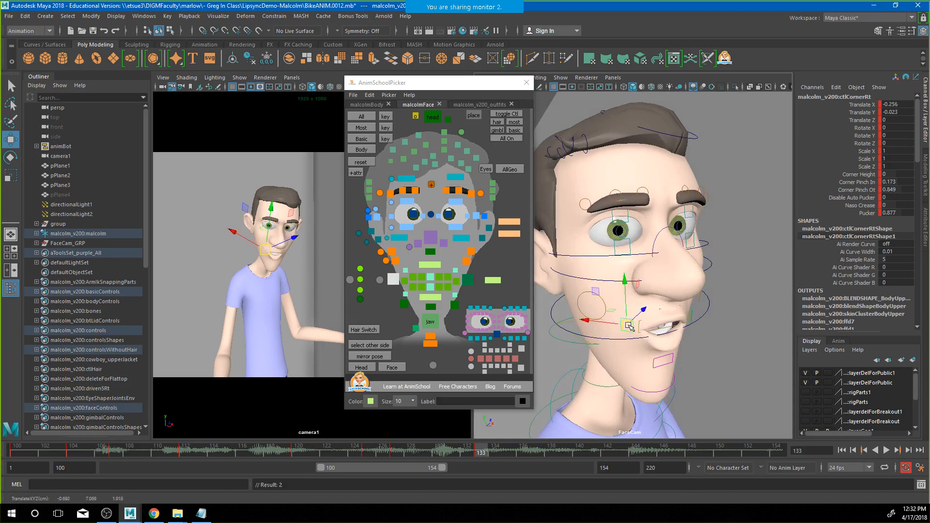
pyautogui.click(350, 280)
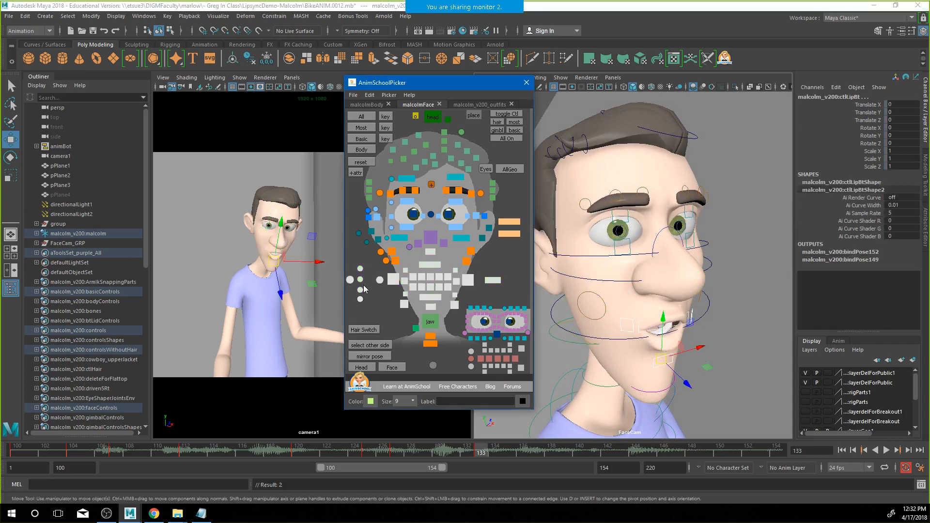
# At frame 130, pull the mouth corners outward, placing the right corner at about 0.29 in Translate X, and select both corners
pyautogui.click(473, 452)
pyautogui.moveTo(473, 453); pyautogui.dragTo(443, 452)
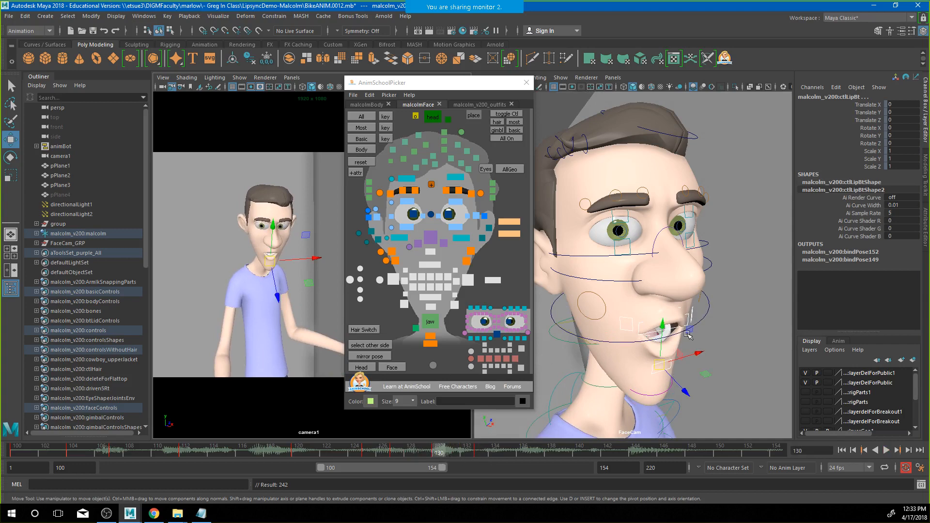
pyautogui.click(632, 327)
pyautogui.moveTo(632, 327); pyautogui.dragTo(591, 336)
pyautogui.click(650, 326)
pyautogui.click(601, 322)
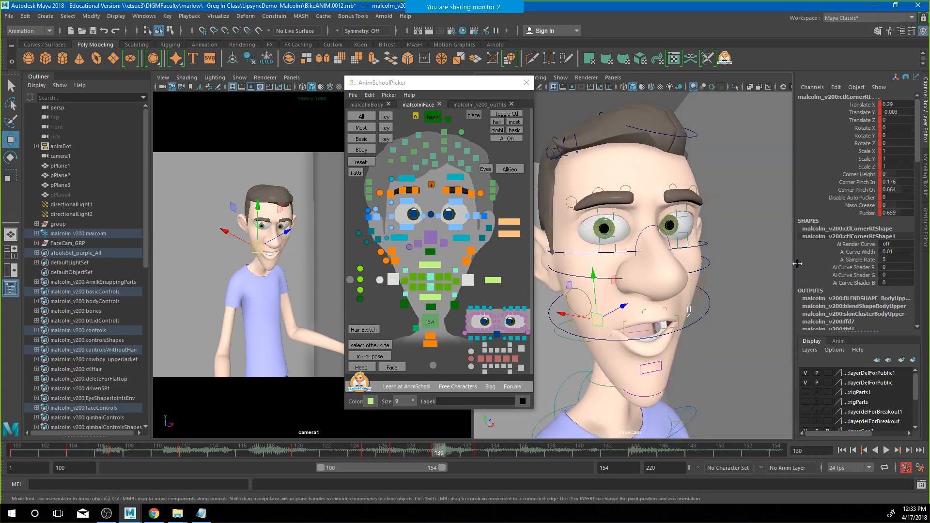
# Set both corners' Pucker to about 0.259, Corner Pinch In to about -0.344 and Corner Pinch Ot to about 0.344
pyautogui.click(867, 216)
pyautogui.moveTo(867, 216); pyautogui.dragTo(858, 215, button='middle')
pyautogui.moveTo(868, 182); pyautogui.dragTo(869, 190)
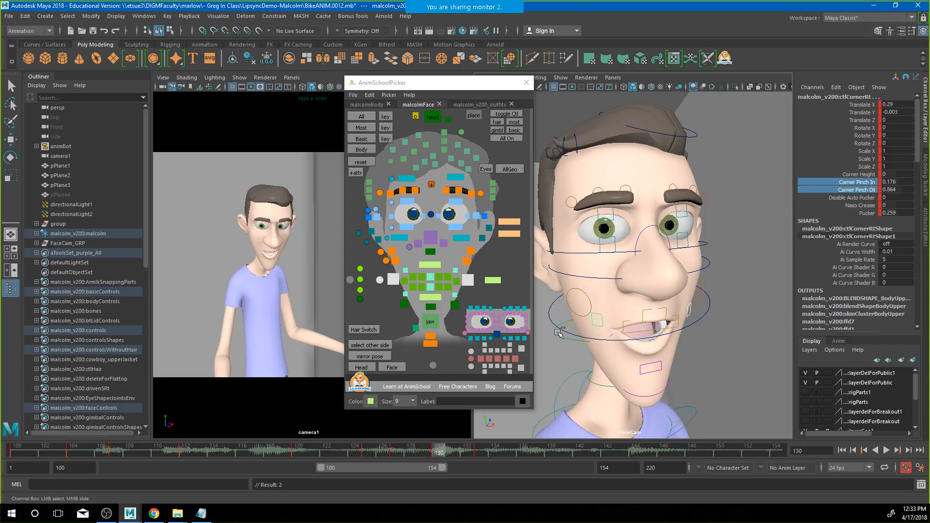
pyautogui.moveTo(559, 334); pyautogui.dragTo(526, 331, button='middle')
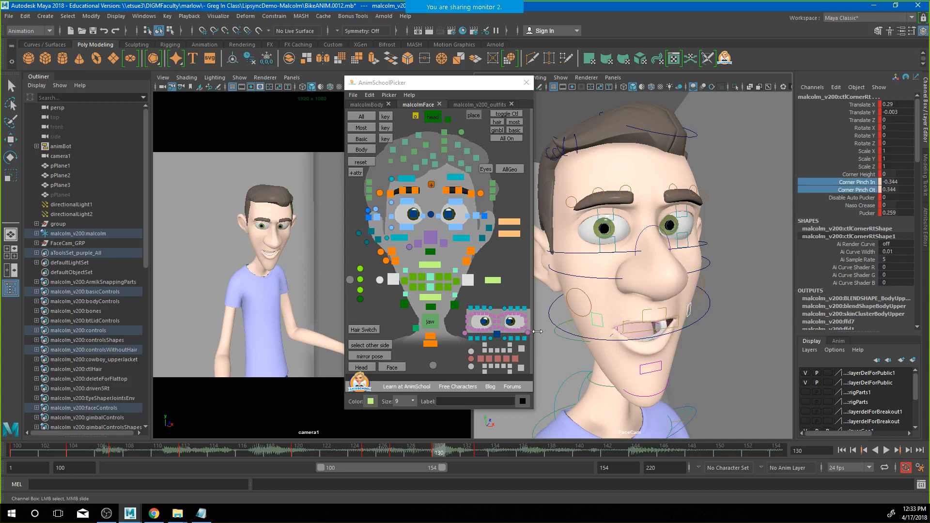
# Lower the middle lower lip control to about -0.033 in Translate Y and raise the middle upper lip to about 0.03
pyautogui.click(647, 364)
pyautogui.press('w')
pyautogui.moveTo(648, 346); pyautogui.dragTo(646, 354)
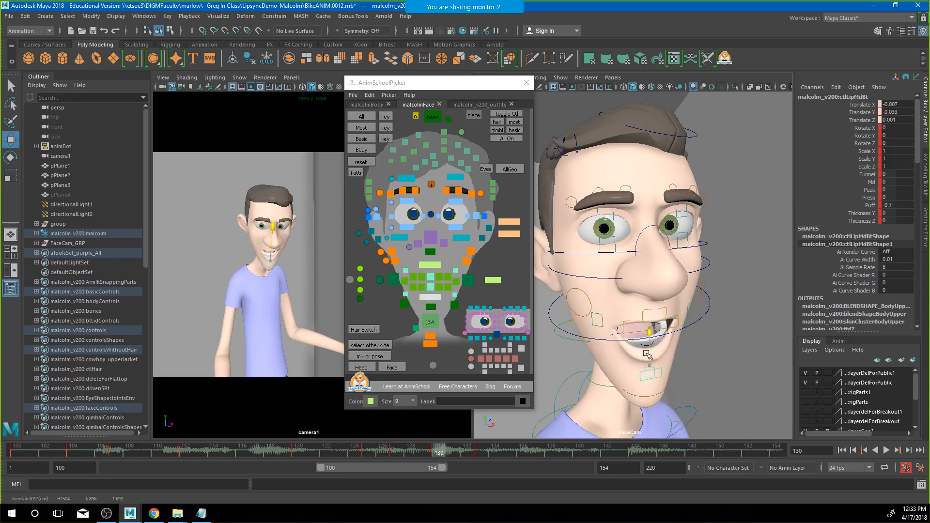
pyautogui.click(652, 315)
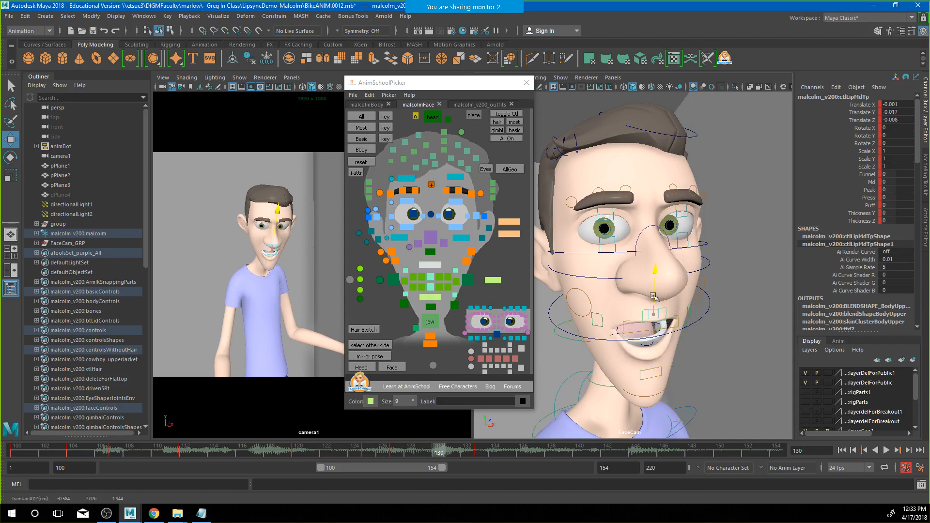
pyautogui.moveTo(653, 296); pyautogui.dragTo(652, 287)
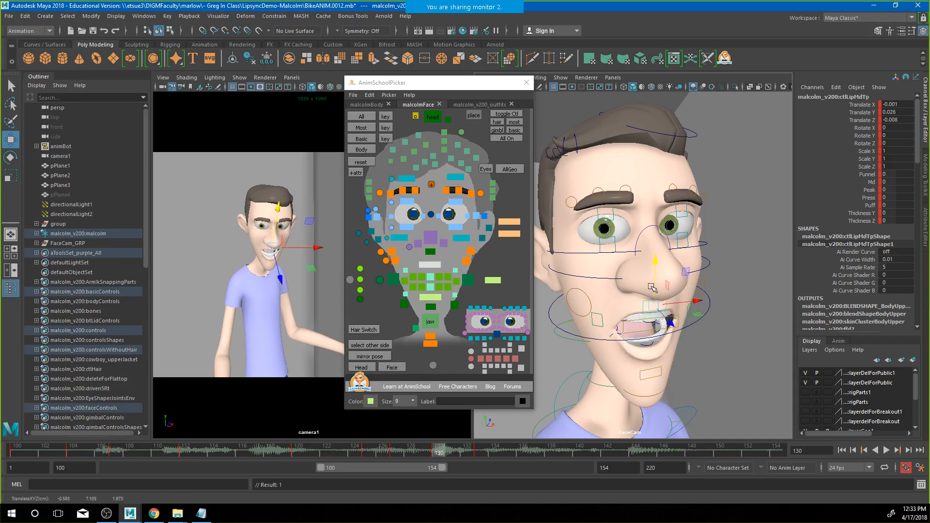
# Key all the mouth controls at frame 130, return to frame 106 and clear the selection
pyautogui.click(350, 279)
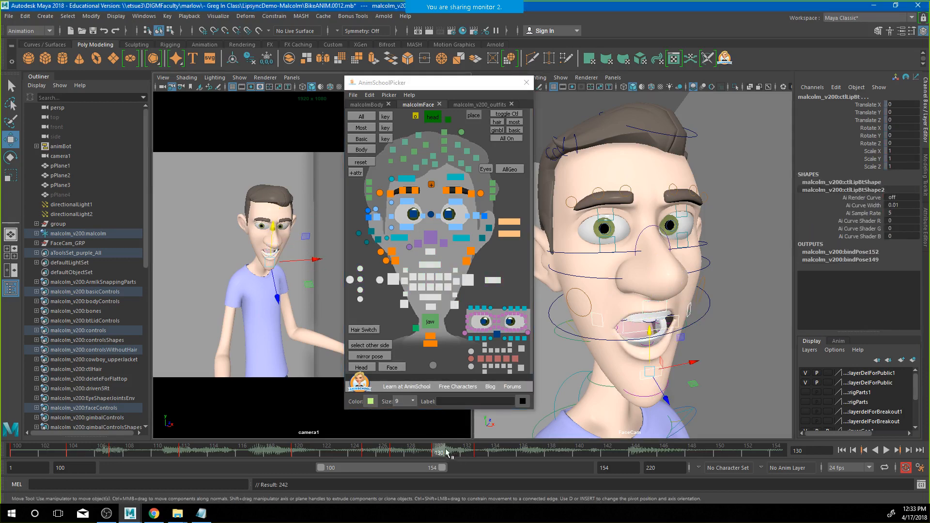
pyautogui.moveTo(445, 450); pyautogui.dragTo(102, 449)
pyautogui.click(266, 217)
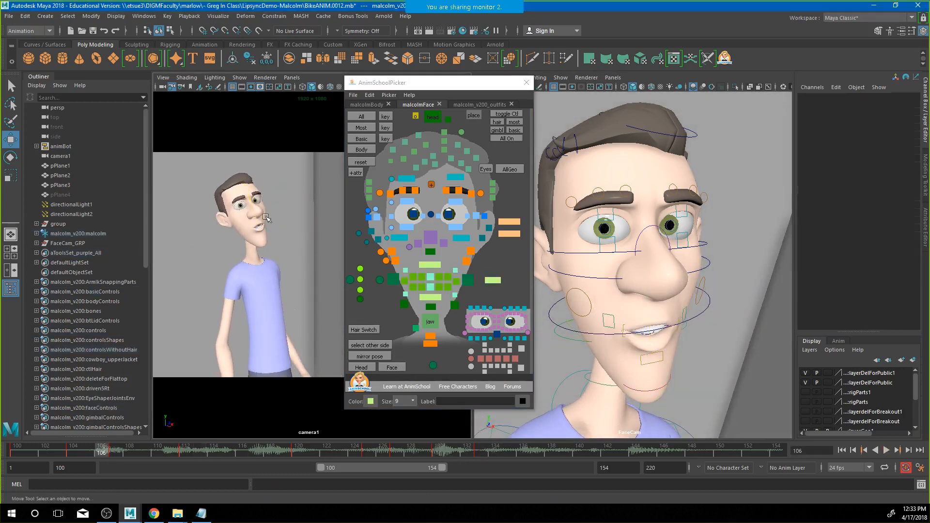
# Play back the animation from frame 106 to check the lip-sync, and scrub ahead to frame 137
pyautogui.click(888, 451)
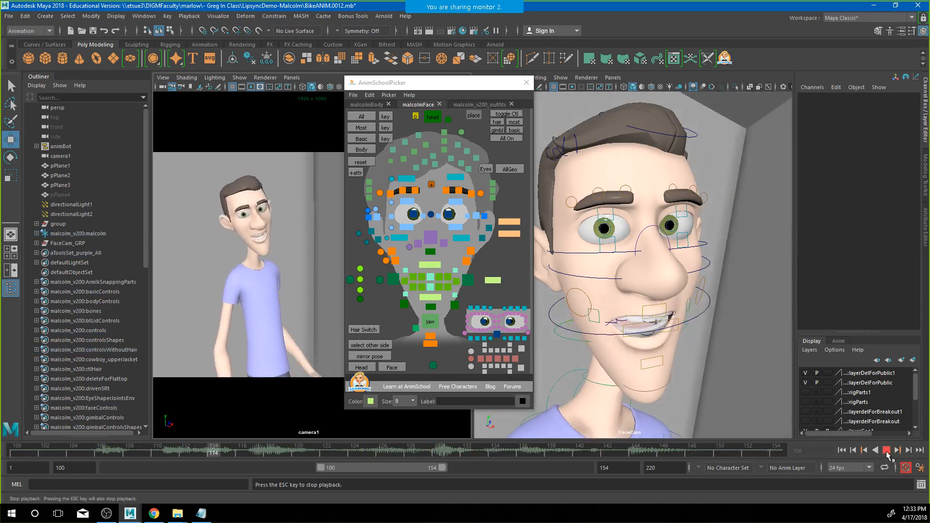
pyautogui.click(886, 452)
pyautogui.moveTo(330, 448); pyautogui.dragTo(538, 473)
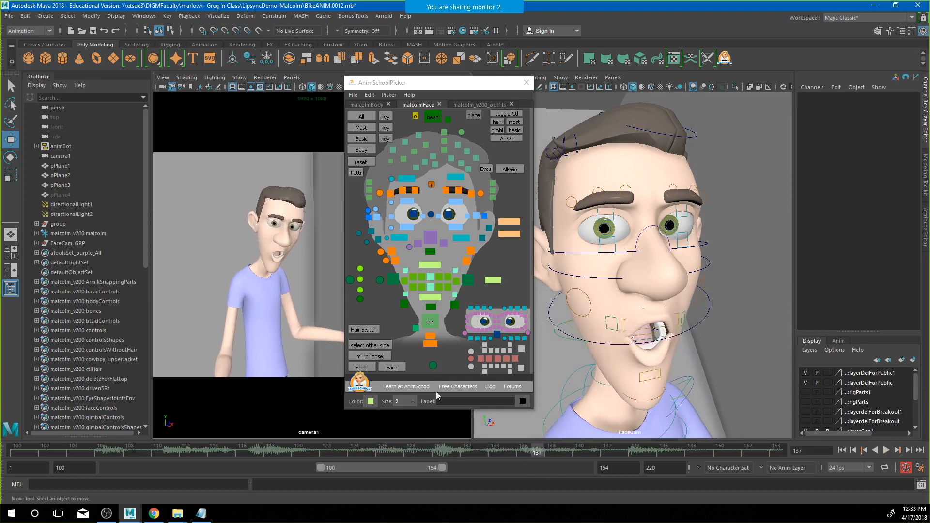
# Select all the mouth controls, key them at frame 138 and check the surrounding frames against the audio
pyautogui.click(350, 280)
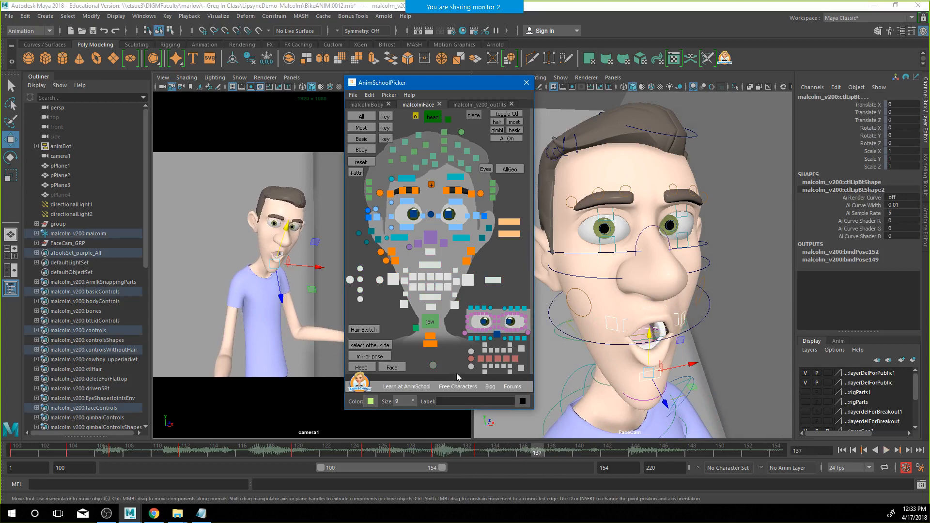
pyautogui.moveTo(489, 453); pyautogui.dragTo(546, 458)
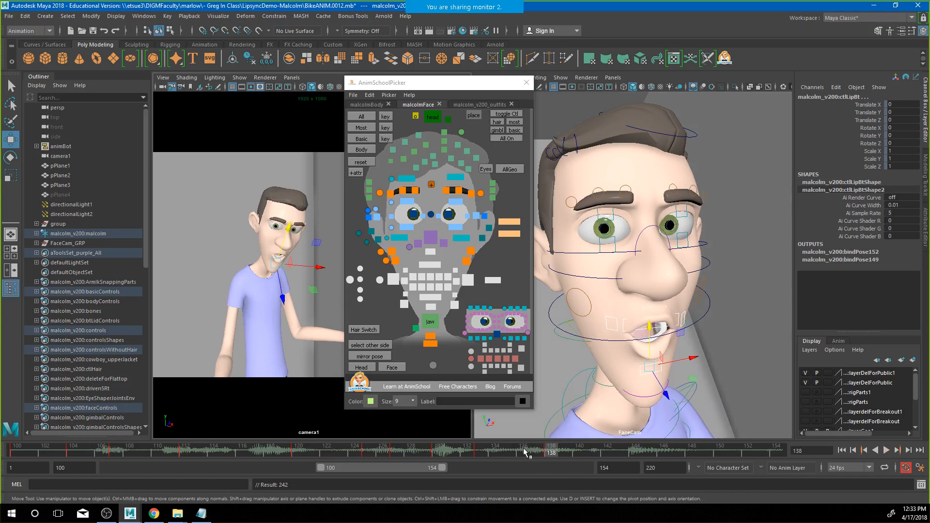
pyautogui.hotkey('alt', 'v')
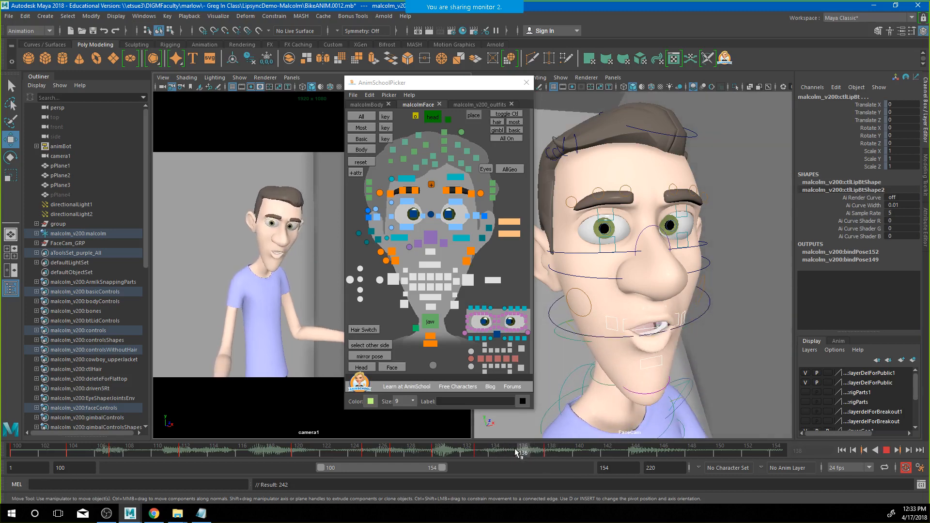
pyautogui.moveTo(528, 449); pyautogui.dragTo(553, 453)
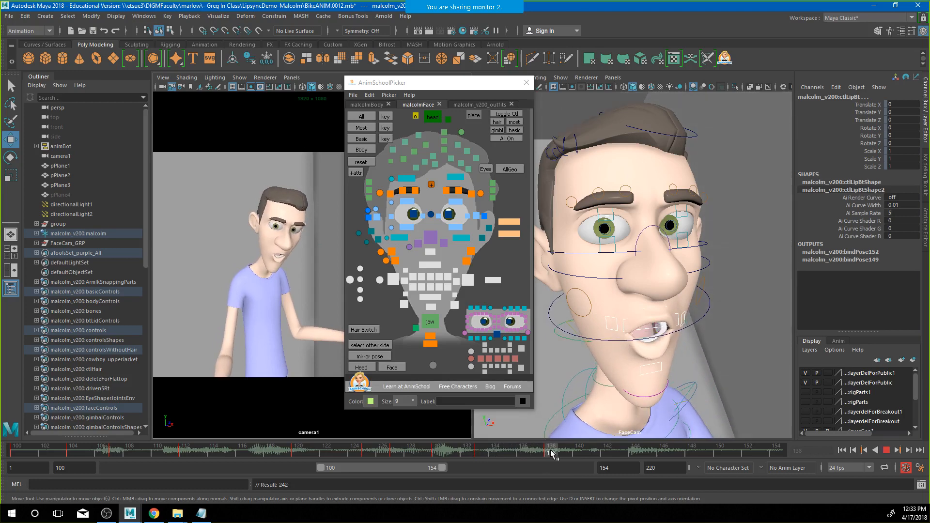
# At frame 138, place the left mouth corner at about 0.186, 0.065 and the right corner at about 0.498, 0.085 in Translate X and Y, and select both
pyautogui.keyDown('alt'); pyautogui.moveTo(711, 359); pyautogui.dragTo(684, 321); pyautogui.keyUp('alt')
pyautogui.click(586, 323)
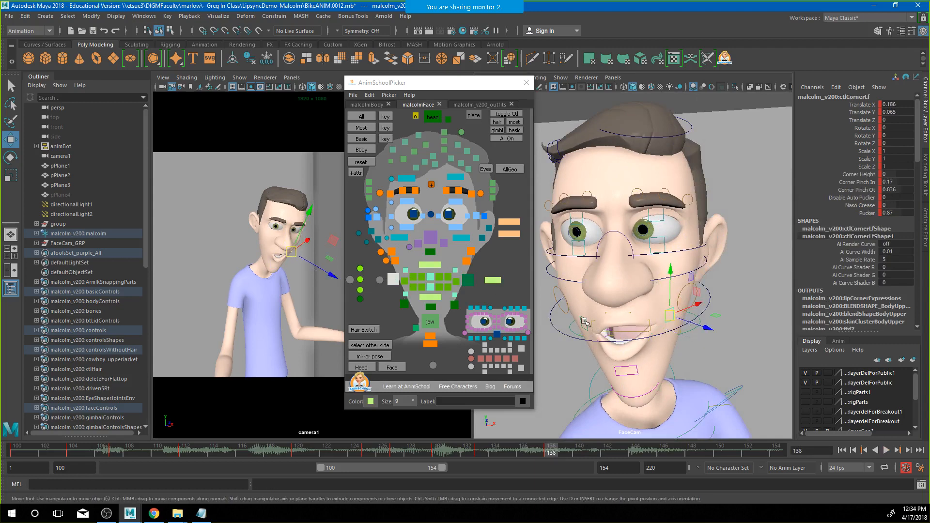
pyautogui.keyDown('alt'); pyautogui.moveTo(585, 323); pyautogui.dragTo(622, 322); pyautogui.keyUp('alt')
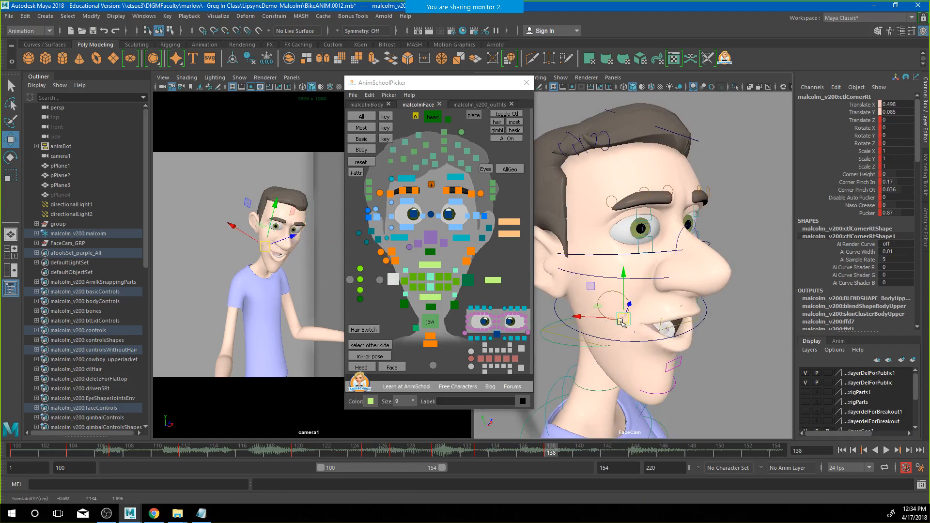
pyautogui.click(431, 266)
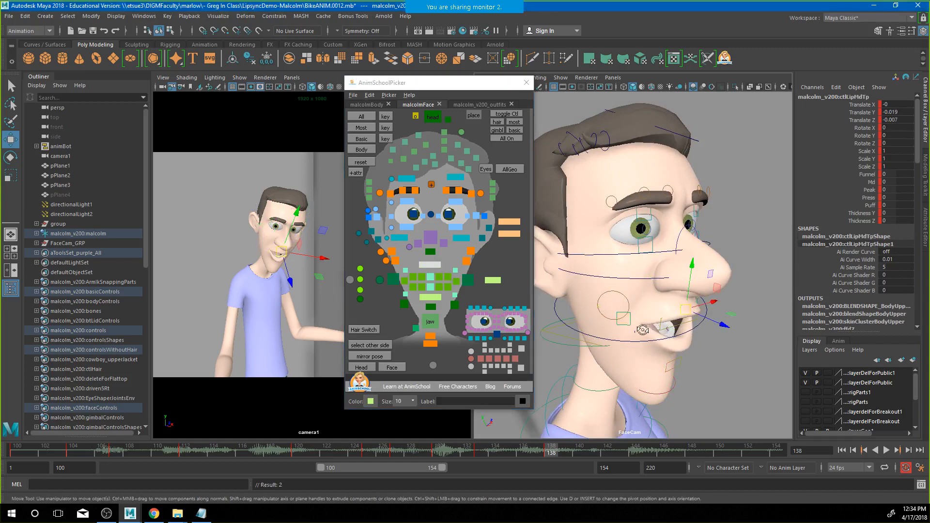
pyautogui.keyDown('alt'); pyautogui.moveTo(740, 329); pyautogui.dragTo(647, 326); pyautogui.keyUp('alt')
pyautogui.hotkey('ctrl', 'z')
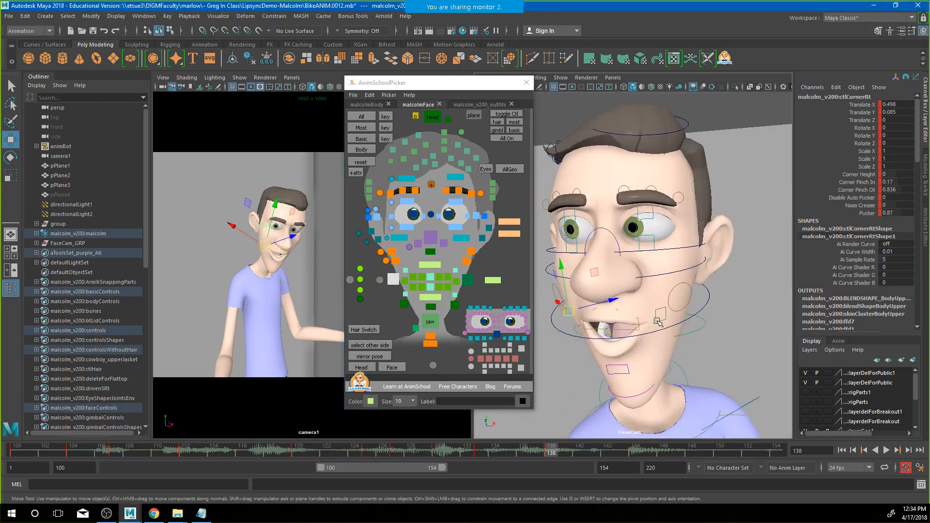
pyautogui.keyDown('shift'); pyautogui.click(659, 318); pyautogui.keyUp('shift')
# Set both corners' Pucker to about -0.06, Corner Pinch In to about -2.88 and Corner Pinch Ot to about -2.214
pyautogui.click(867, 213)
pyautogui.moveTo(644, 342); pyautogui.dragTo(596, 345, button='middle')
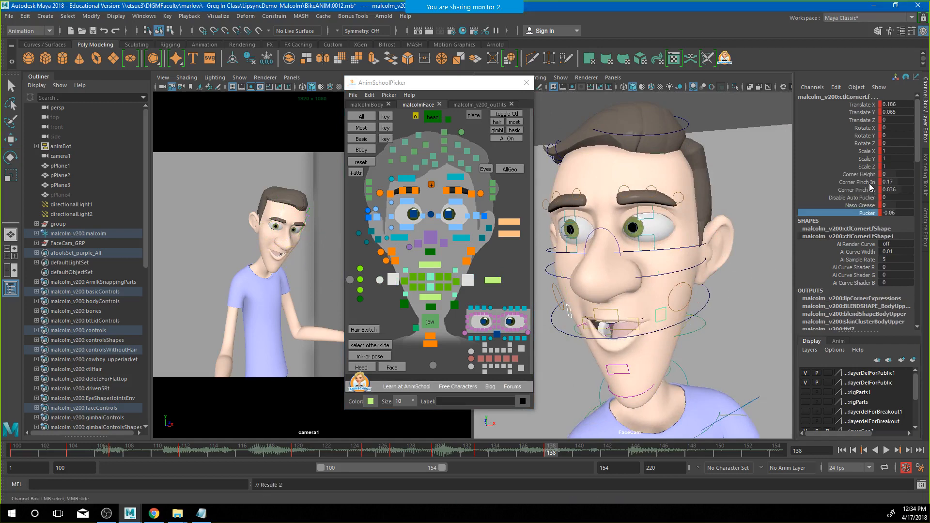
pyautogui.moveTo(870, 184); pyautogui.dragTo(869, 191)
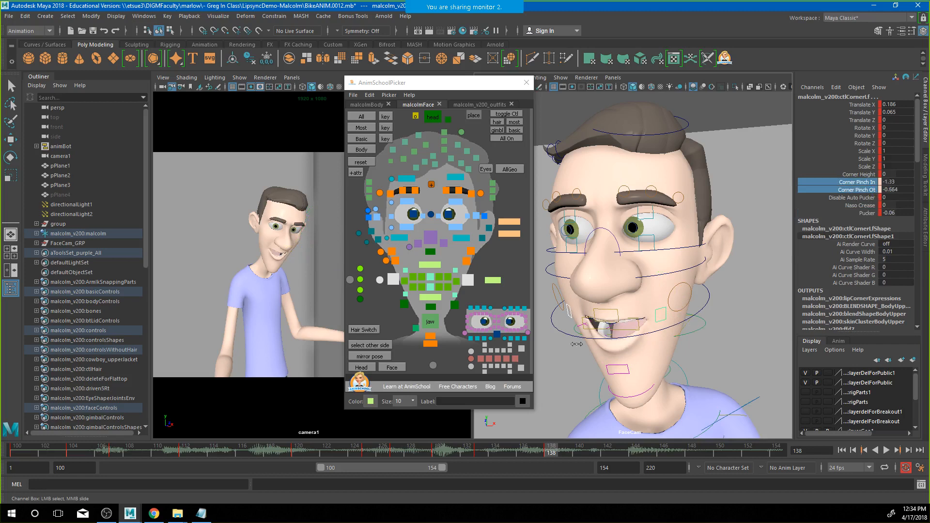
pyautogui.moveTo(576, 344); pyautogui.dragTo(535, 345, button='middle')
# Lower the middle lower lip control to about -0.038 in Translate Y, raise the middle upper lip to about 0.007, and key the pose
pyautogui.click(430, 297)
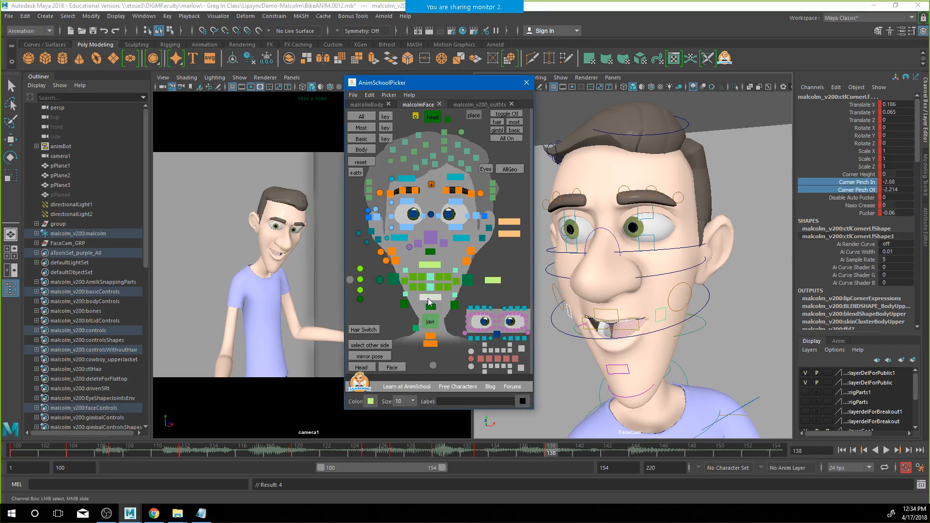
pyautogui.press('w')
pyautogui.moveTo(616, 339); pyautogui.dragTo(616, 349)
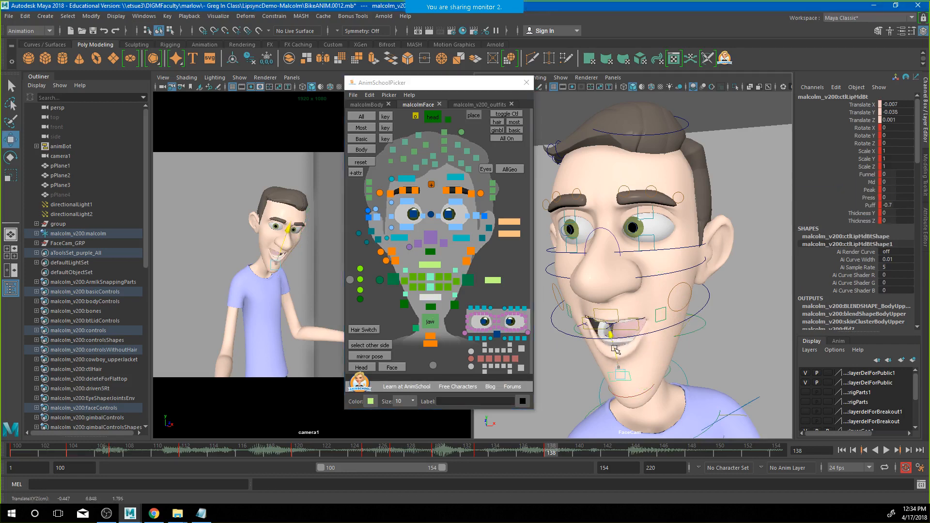
pyautogui.click(616, 309)
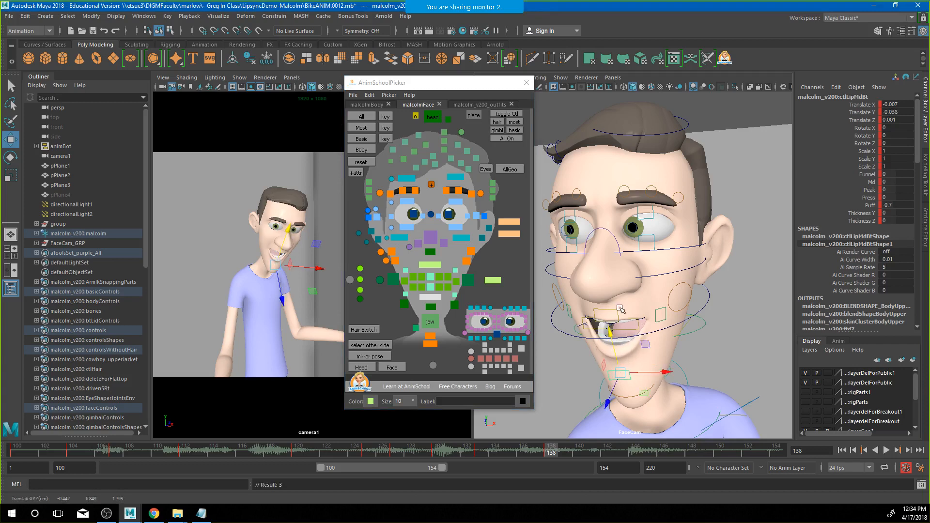
pyautogui.moveTo(606, 300); pyautogui.dragTo(602, 294)
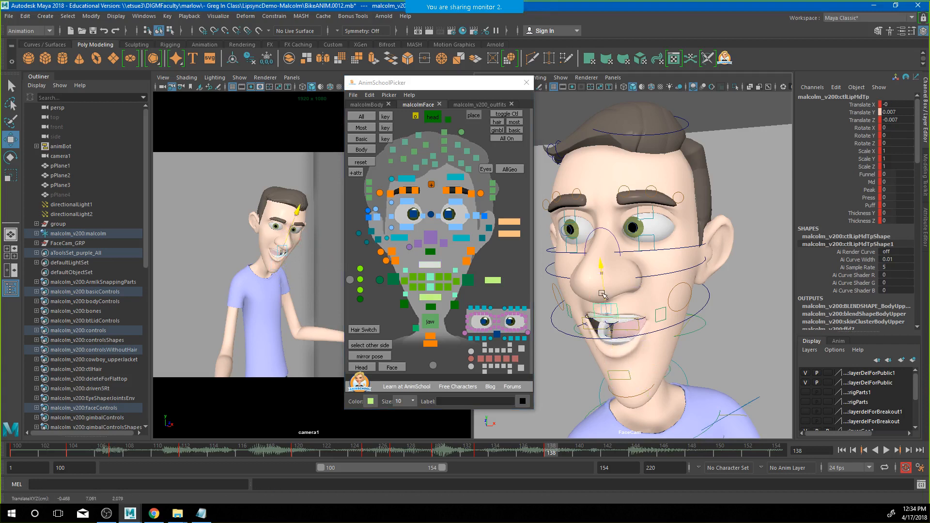
pyautogui.press('s')
# Play back and scrub through frames 127 to 136 to check the mouth shapes against the audio
pyautogui.moveTo(548, 449); pyautogui.dragTo(389, 460)
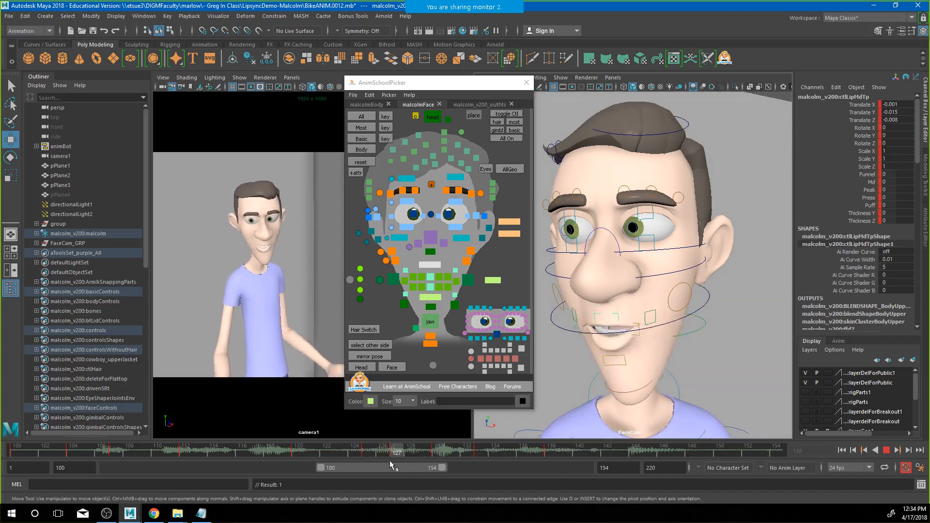
pyautogui.click(885, 452)
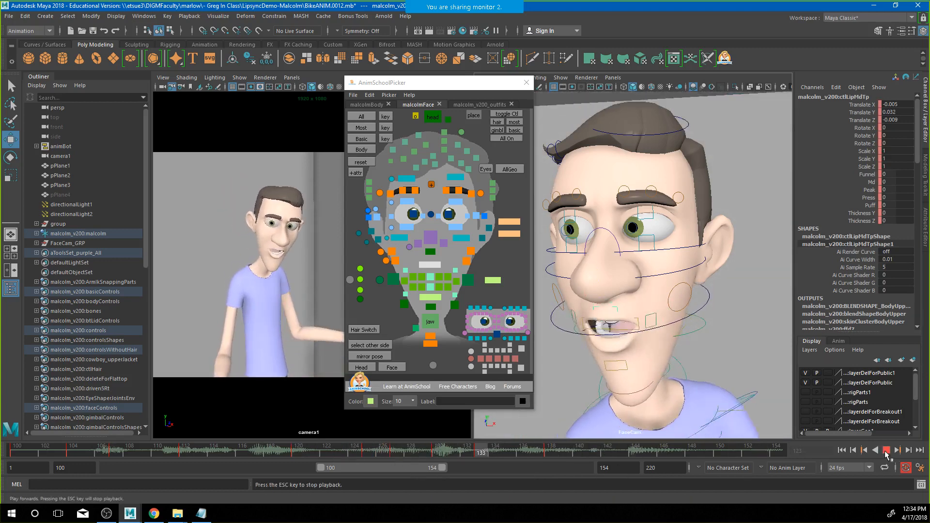
pyautogui.click(885, 452)
pyautogui.moveTo(411, 454); pyautogui.dragTo(446, 467)
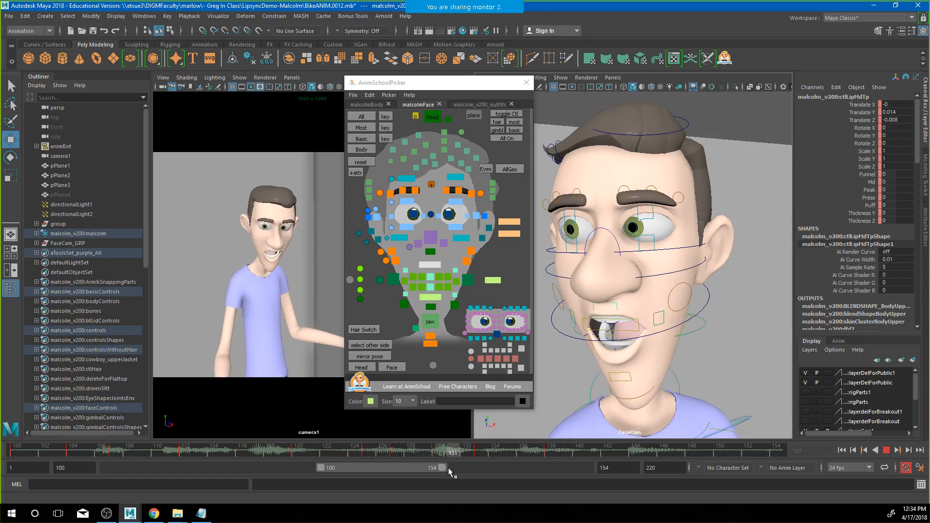
pyautogui.moveTo(448, 467); pyautogui.dragTo(522, 464)
# Select all the mouth controls and key them at frame 136, scrubbing through the preceding frames to check the timing
pyautogui.click(350, 281)
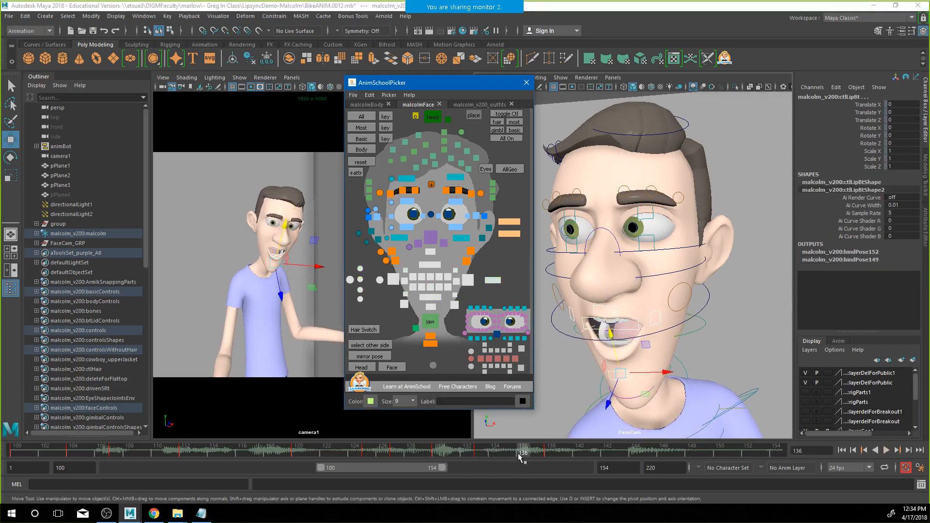
pyautogui.moveTo(518, 452)
pyautogui.mouseDown()
pyautogui.moveTo(492, 455)
pyautogui.moveTo(522, 454)
pyautogui.mouseUp()
pyautogui.hotkey('alt', 'v')
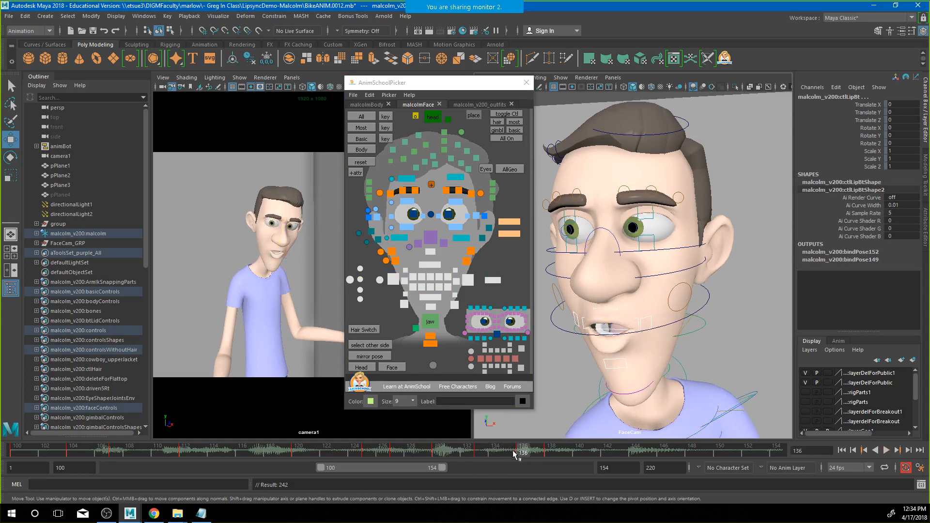
pyautogui.moveTo(488, 449); pyautogui.dragTo(525, 454)
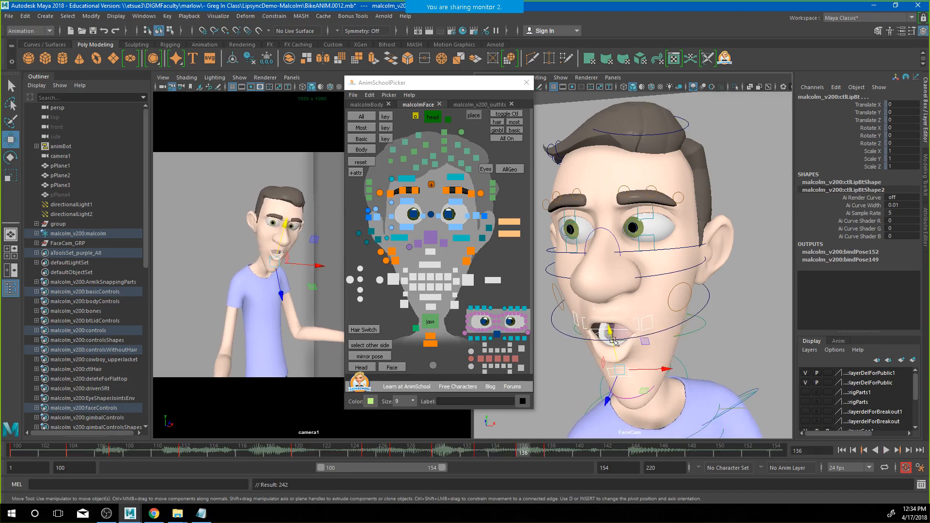
# At frame 136, place the left mouth corner at about -0.147, -0.124 and the right at about 0.022, 0.012 in Translate X and Y, and select both
pyautogui.click(648, 324)
pyautogui.moveTo(649, 326); pyautogui.dragTo(653, 323)
pyautogui.keyDown('alt'); pyautogui.moveTo(576, 342); pyautogui.dragTo(628, 326); pyautogui.keyUp('alt')
pyautogui.click(615, 324)
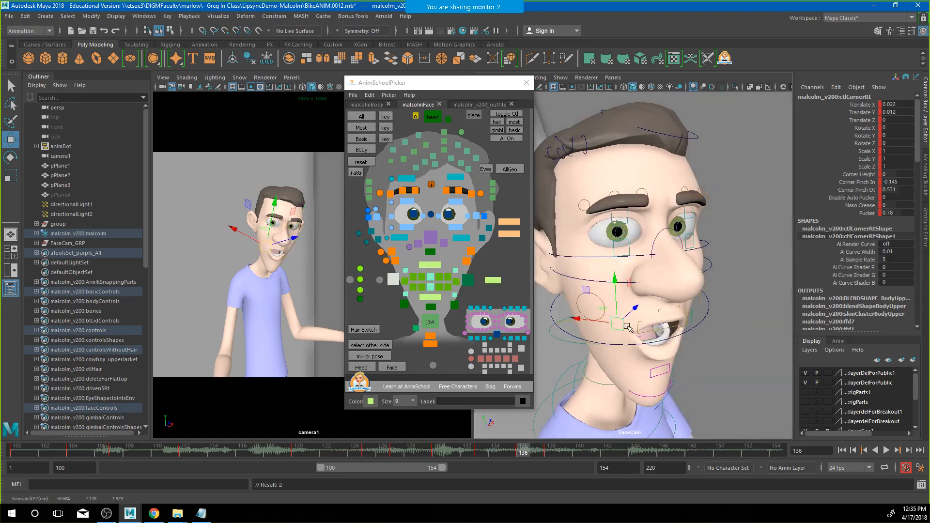
pyautogui.keyDown('alt'); pyautogui.moveTo(700, 345); pyautogui.dragTo(650, 317); pyautogui.keyUp('alt')
pyautogui.click(652, 317)
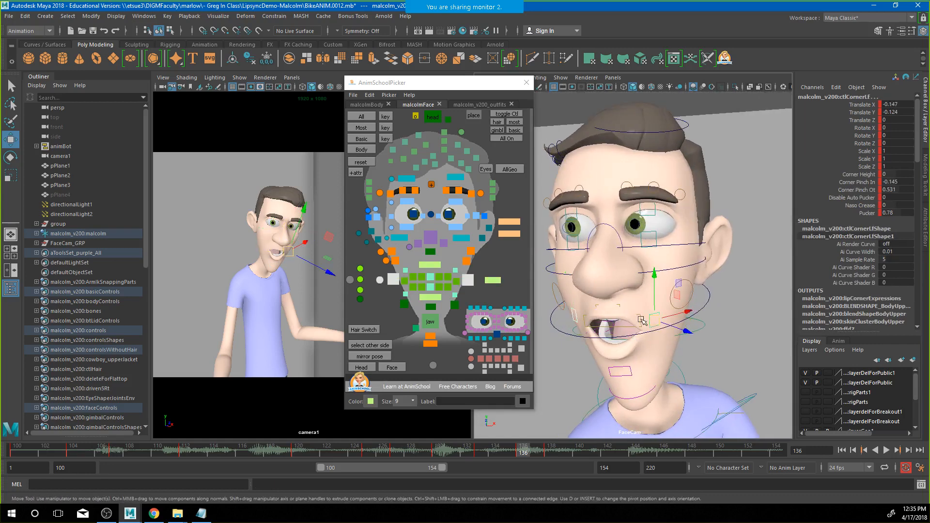
# Select the Corner Pinch In and Corner Pinch Ot attributes of both mouth corners for adjustment
pyautogui.moveTo(860, 183); pyautogui.dragTo(864, 192)
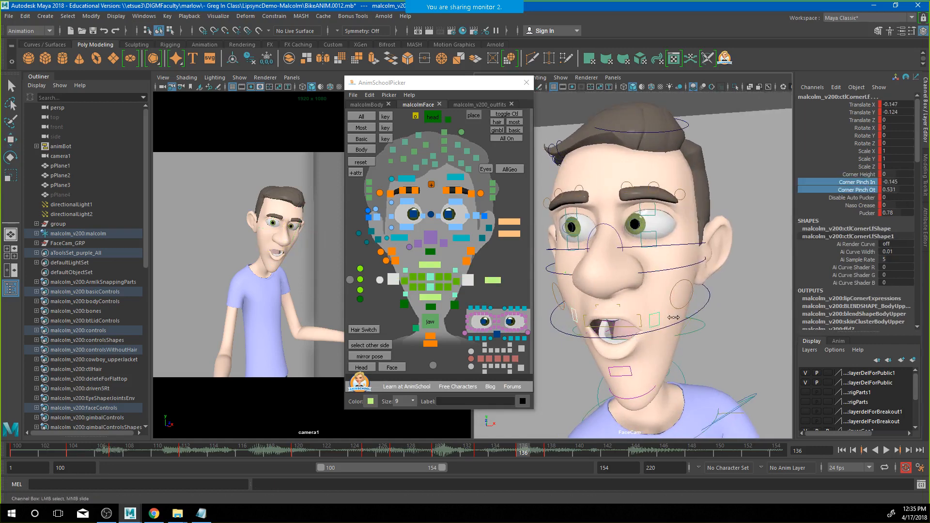
# At frame 136, set the left lip corner's Corner Pinch In to 0.305, Corner Pinch Out to 0.981 and Pucker to 1.15
pyautogui.moveTo(673, 318); pyautogui.dragTo(695, 315, button='middle')
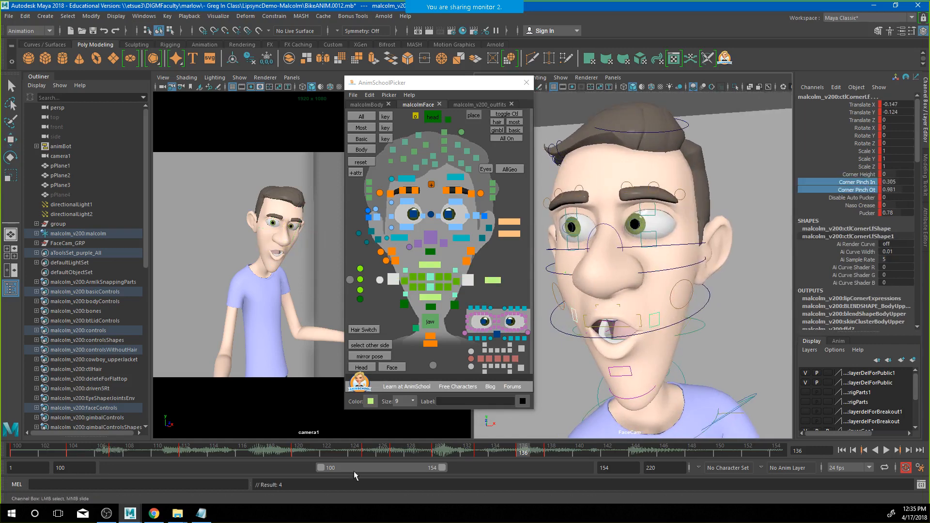
pyautogui.click(867, 213)
pyautogui.moveTo(621, 323); pyautogui.dragTo(635, 324, button='middle')
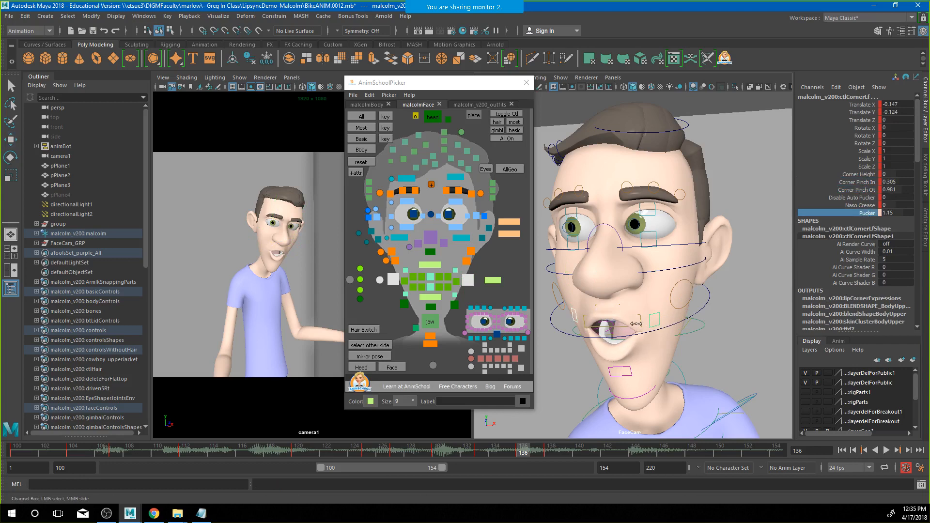
# Scrub and play back the animation to review the lip sync against the audio
pyautogui.moveTo(519, 450); pyautogui.dragTo(384, 438)
pyautogui.click(886, 449)
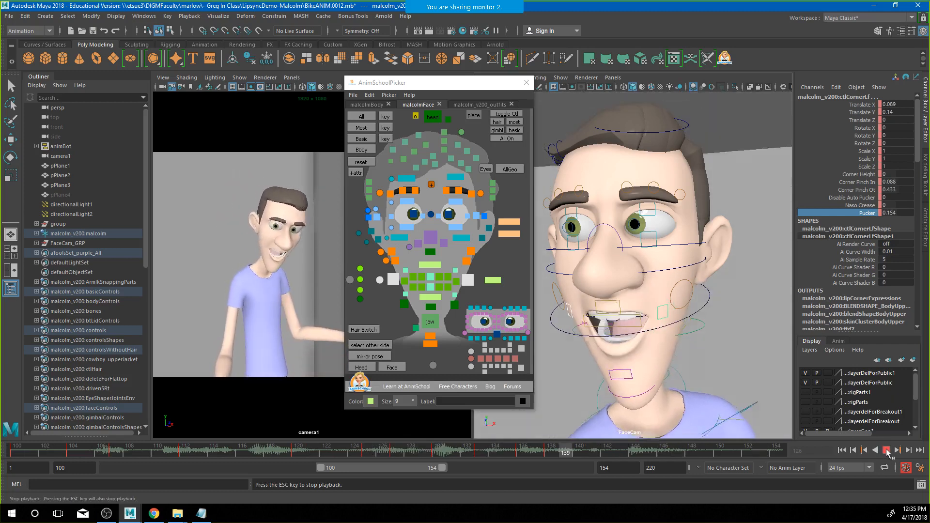
pyautogui.click(887, 450)
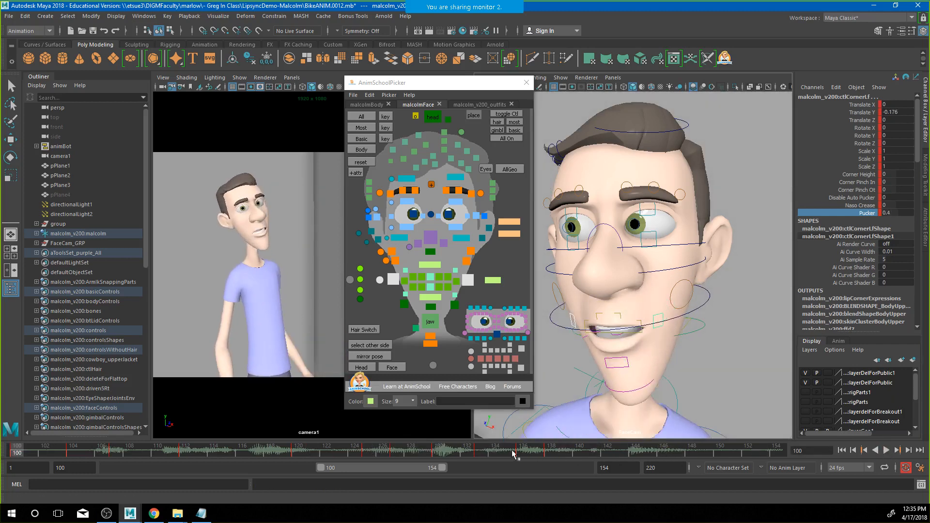
pyautogui.hotkey('alt', 'v')
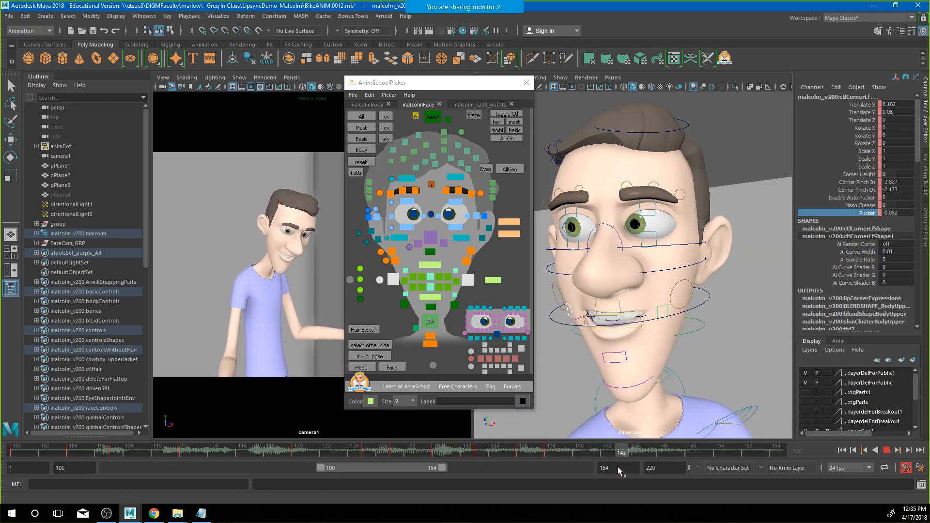
pyautogui.hotkey('alt', 'v')
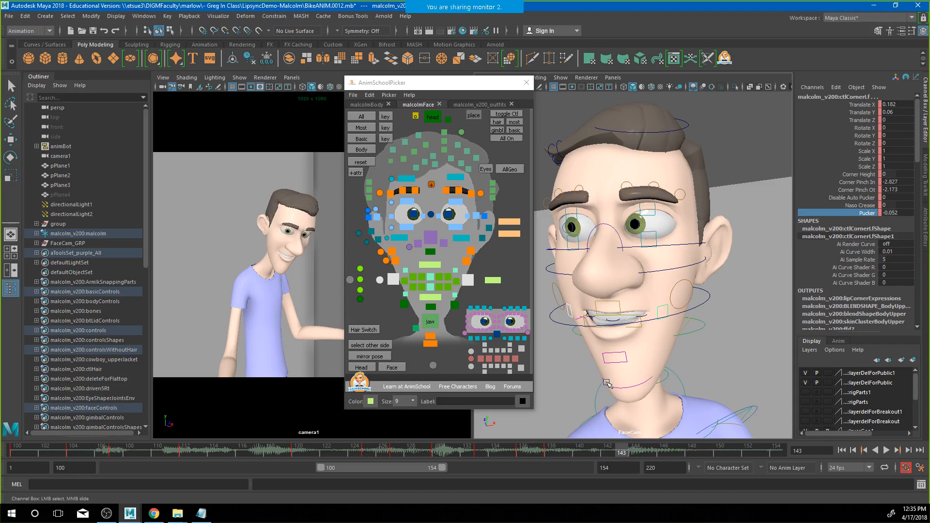
# At frame 142, close the lips by lowering the upper middle lip control and raising the lower middle one to Translate Y 0.034
pyautogui.moveTo(651, 451); pyautogui.dragTo(609, 453)
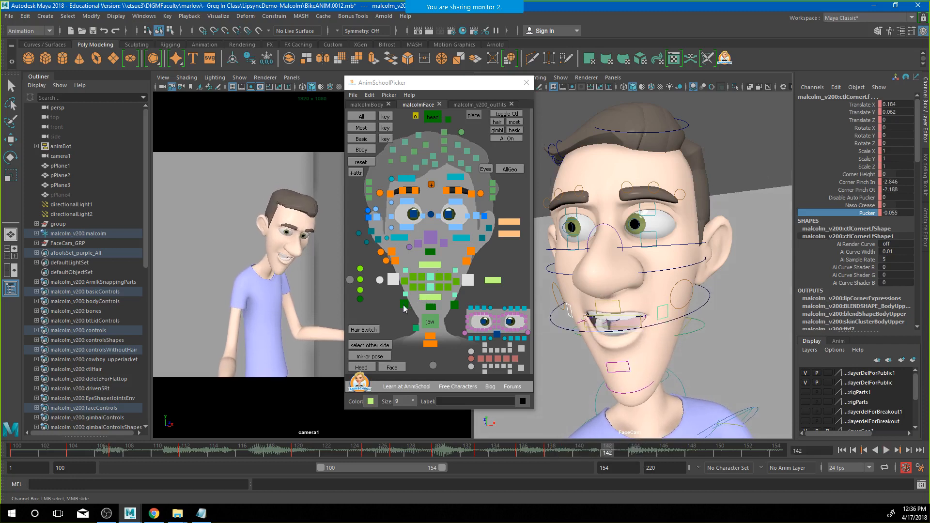
pyautogui.click(349, 280)
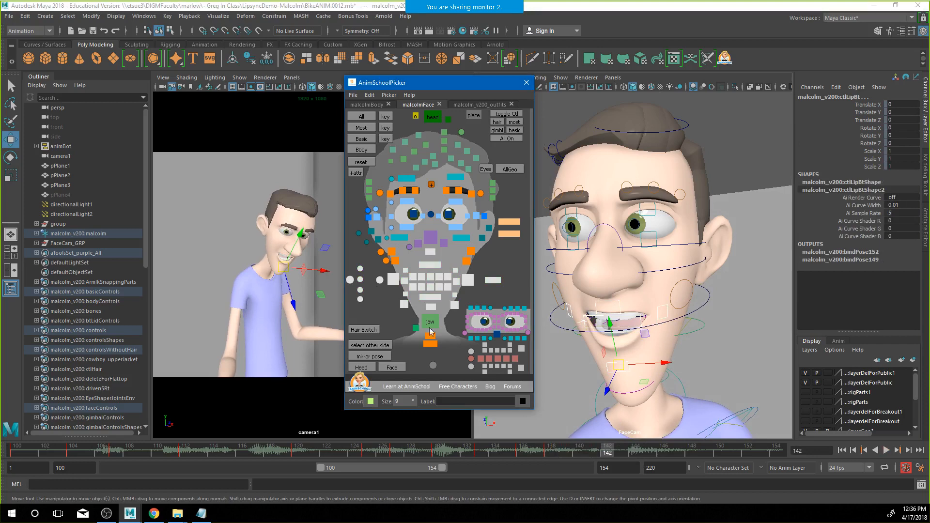
pyautogui.click(602, 307)
pyautogui.moveTo(607, 289); pyautogui.dragTo(608, 299)
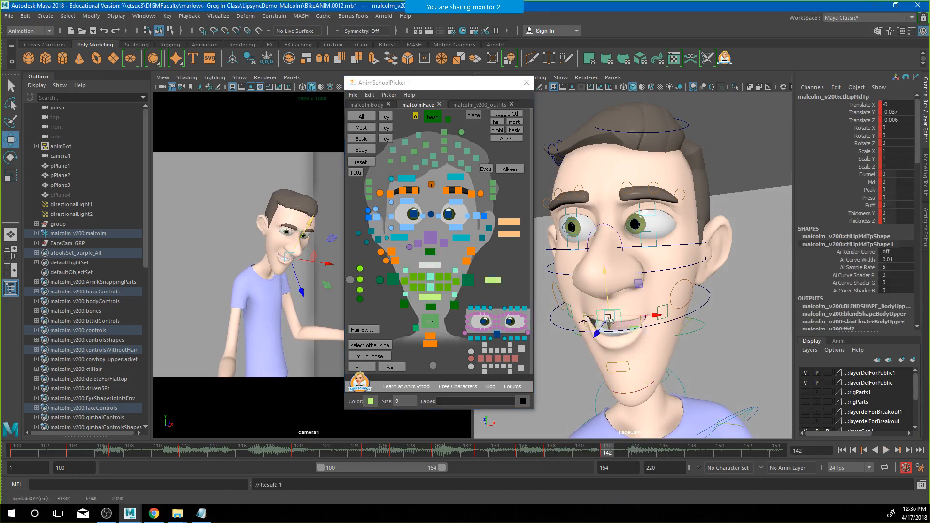
pyautogui.click(618, 364)
pyautogui.moveTo(619, 364); pyautogui.dragTo(613, 343, button='middle')
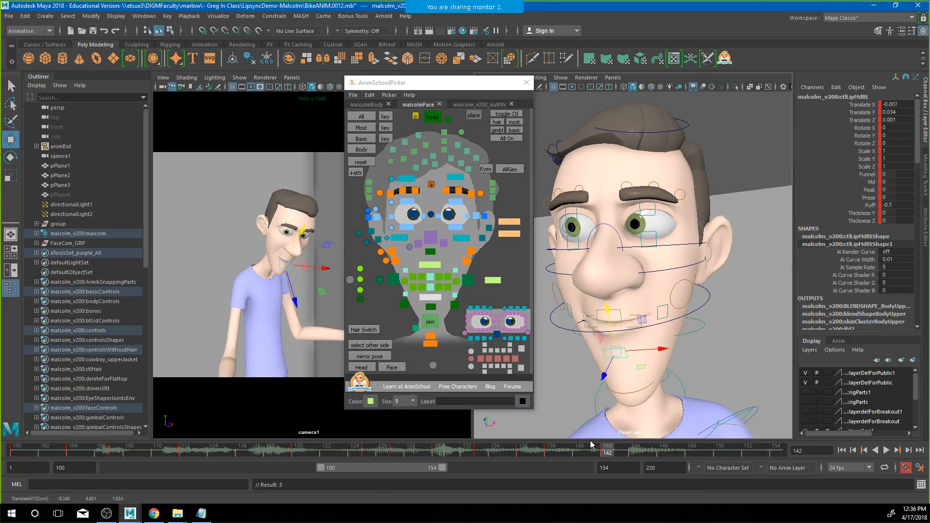
# Pull both lip corners outward at frame 142, the left to Translate X 0.382 and the right to Translate X 0.624
pyautogui.click(659, 312)
pyautogui.moveTo(660, 313)
pyautogui.mouseDown(button='middle')
pyautogui.moveTo(677, 314)
pyautogui.moveTo(669, 311)
pyautogui.mouseUp(button='middle')
pyautogui.keyDown('alt'); pyautogui.moveTo(602, 330); pyautogui.dragTo(632, 328); pyautogui.keyUp('alt')
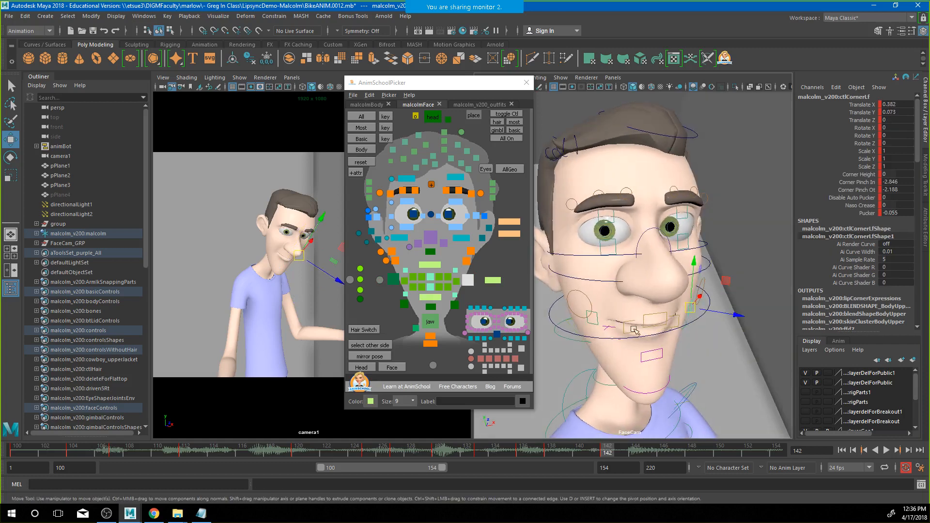
pyautogui.click(595, 319)
pyautogui.moveTo(595, 319); pyautogui.dragTo(591, 322, button='middle')
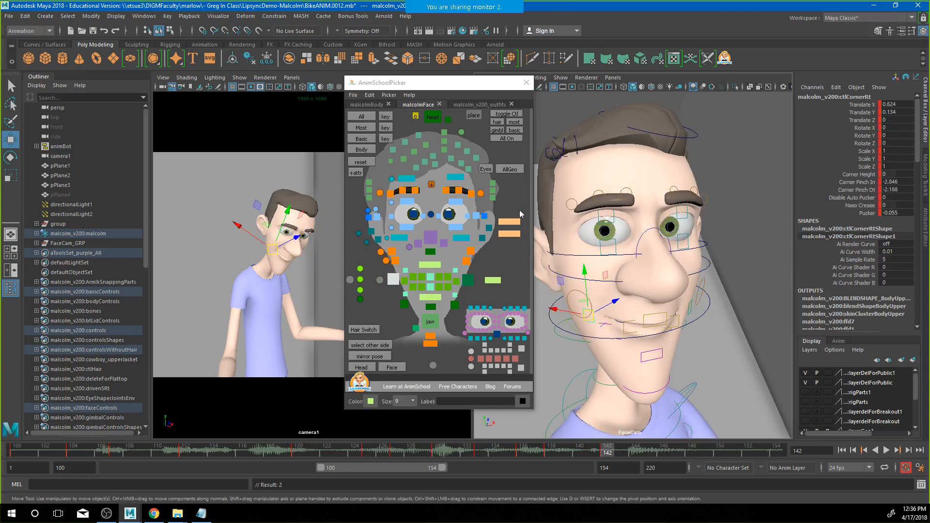
# Set Pucker on both lip corners to -0.275 at frame 142
pyautogui.click(349, 281)
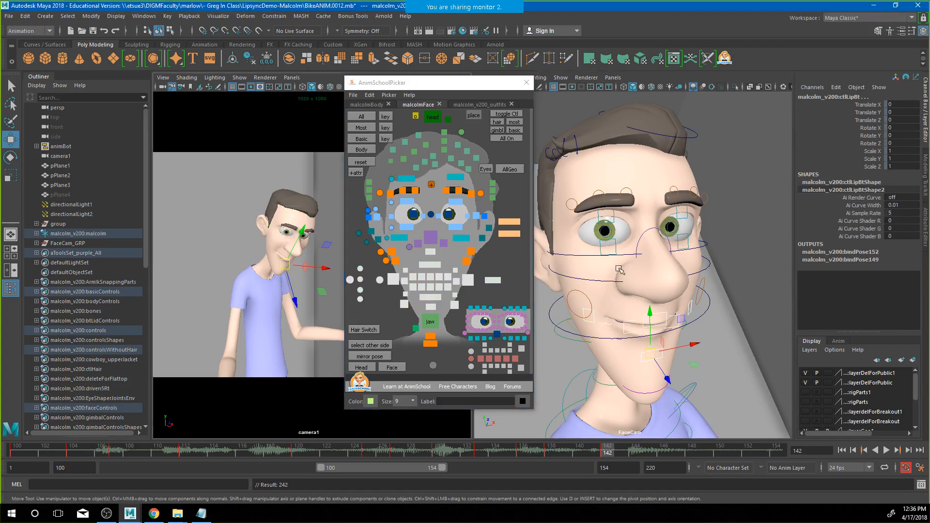
pyautogui.click(707, 314)
pyautogui.click(689, 309)
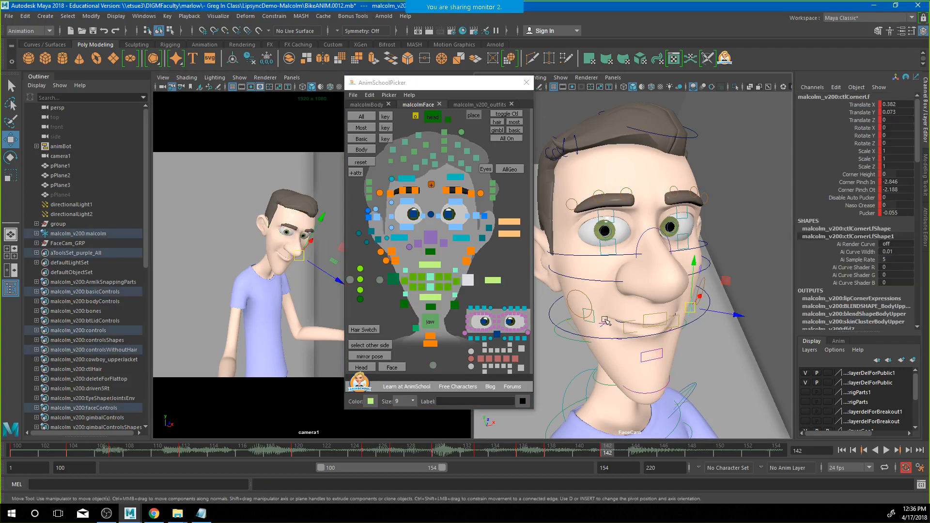
pyautogui.keyDown('shift'); pyautogui.click(593, 317); pyautogui.keyUp('shift')
pyautogui.click(865, 213)
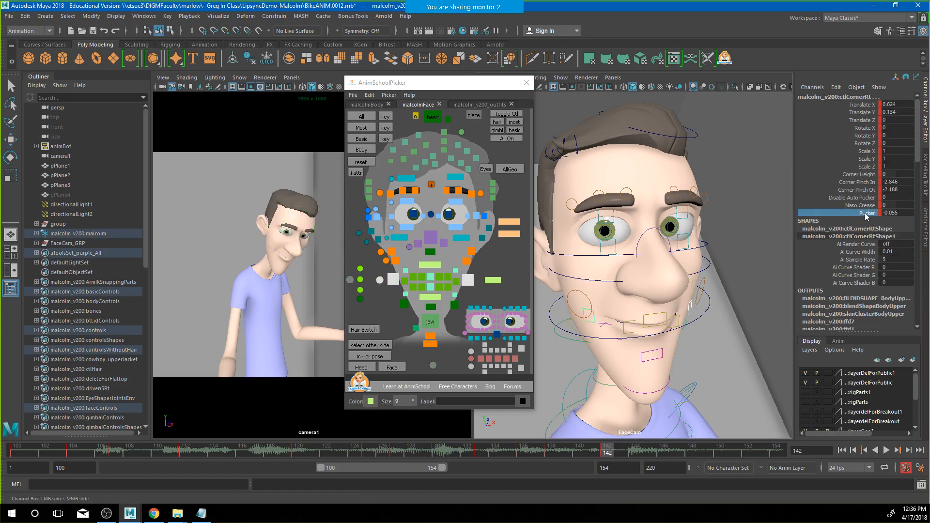
pyautogui.moveTo(719, 300); pyautogui.dragTo(764, 300, button='middle')
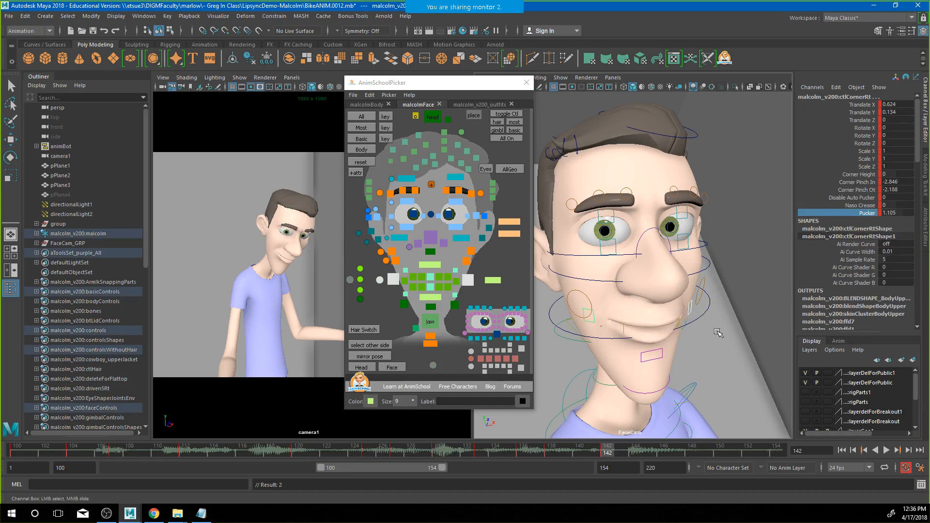
pyautogui.moveTo(717, 334); pyautogui.dragTo(649, 333, button='middle')
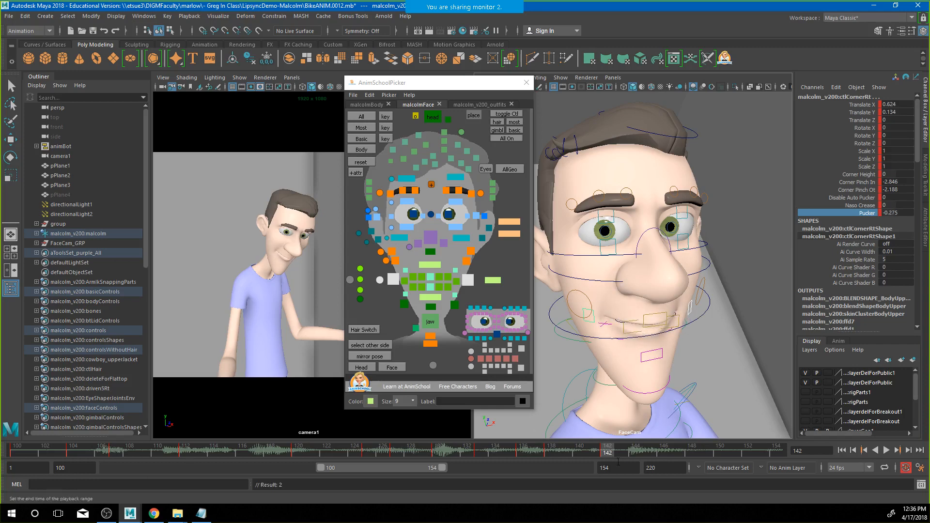
# At frame 143, raise the upper middle lip control to Translate Y -0.003 and key all mouth controls
pyautogui.moveTo(604, 451)
pyautogui.mouseDown()
pyautogui.moveTo(525, 448)
pyautogui.moveTo(670, 464)
pyautogui.moveTo(588, 457)
pyautogui.moveTo(608, 460)
pyautogui.mouseUp()
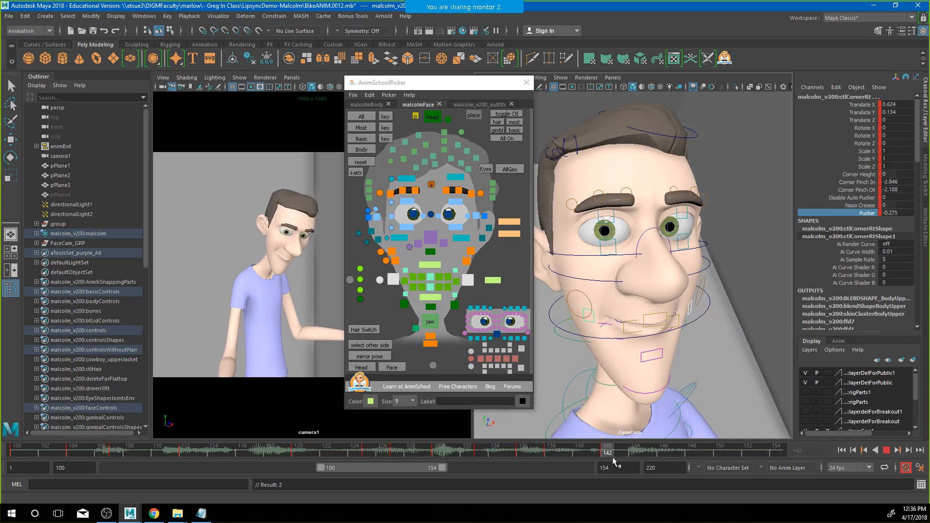
pyautogui.moveTo(612, 457); pyautogui.dragTo(625, 455)
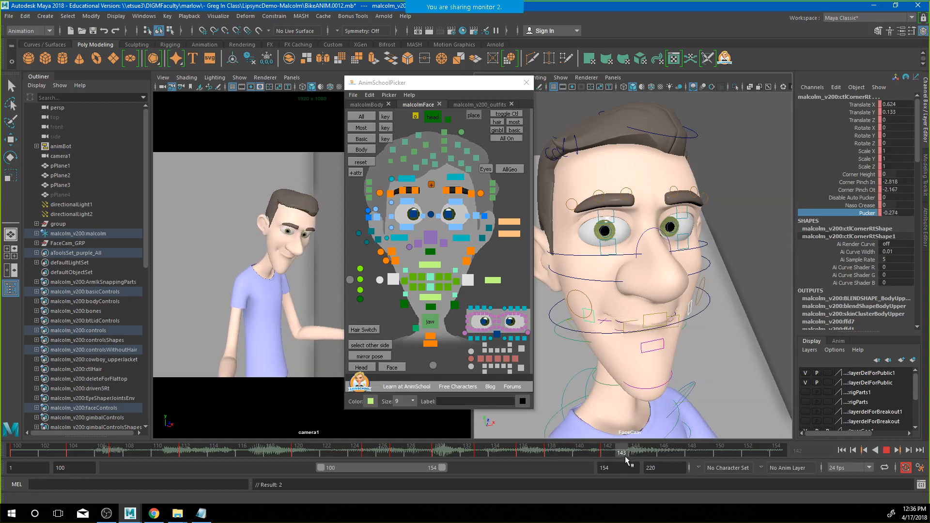
pyautogui.click(351, 281)
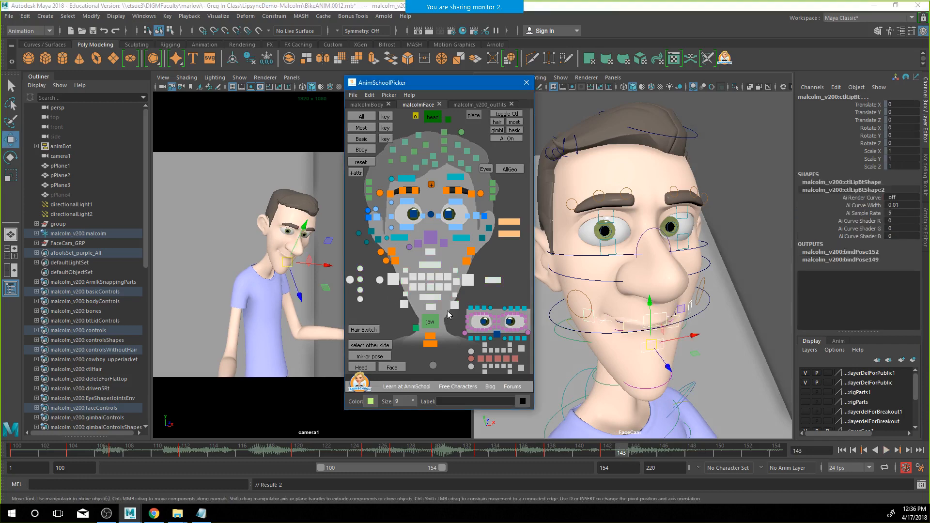
pyautogui.press('s')
pyautogui.click(730, 323)
pyautogui.click(660, 312)
pyautogui.moveTo(656, 304); pyautogui.dragTo(655, 295)
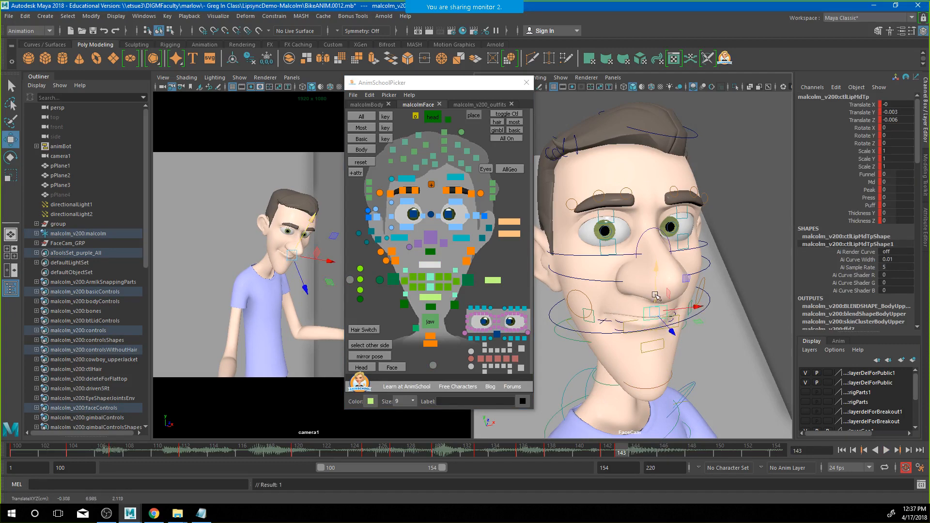
pyautogui.click(350, 281)
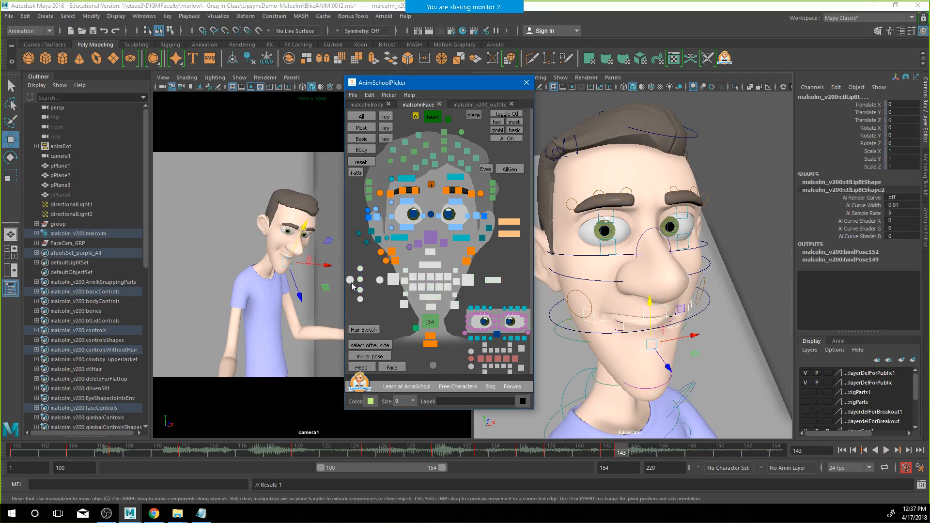
pyautogui.press('s')
# Scrub and play through the frames around 138 to 149 to examine the mouth shapes following the closed-lip pose
pyautogui.moveTo(620, 451); pyautogui.dragTo(656, 452)
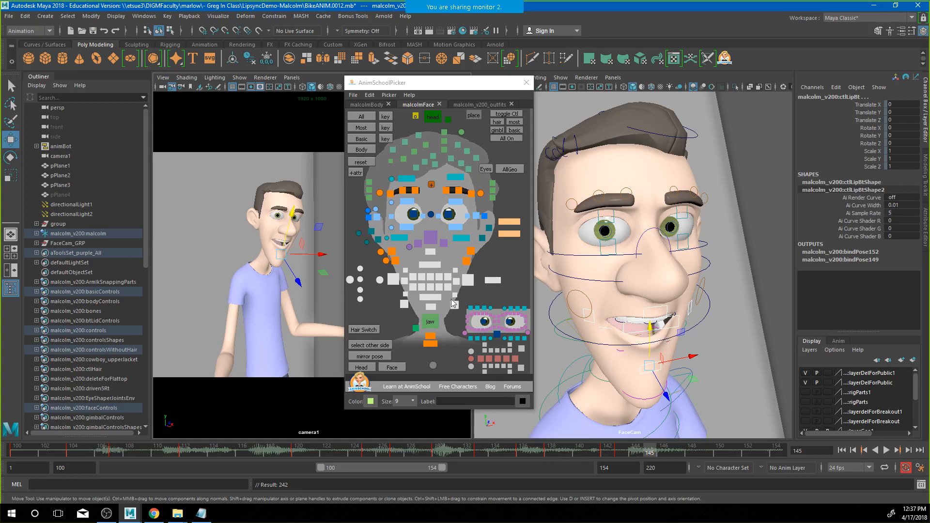
pyautogui.click(429, 266)
pyautogui.click(434, 303)
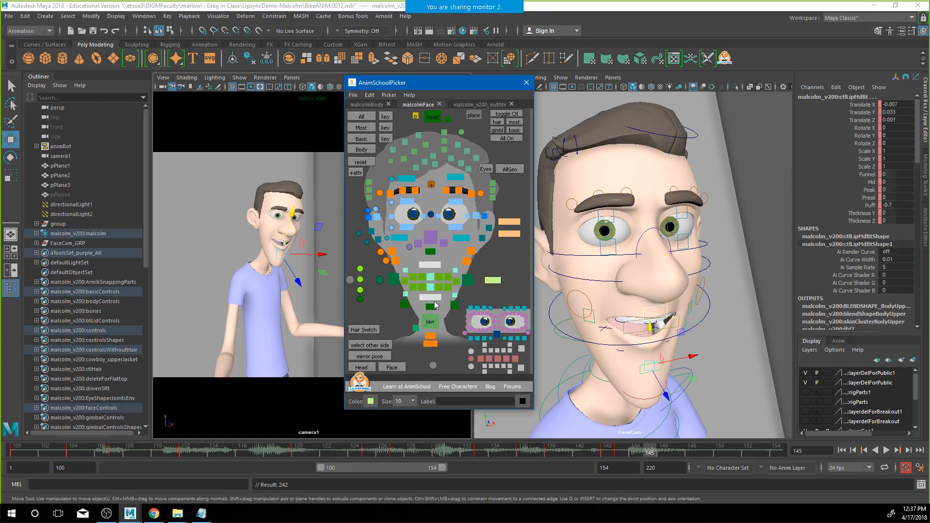
pyautogui.click(350, 281)
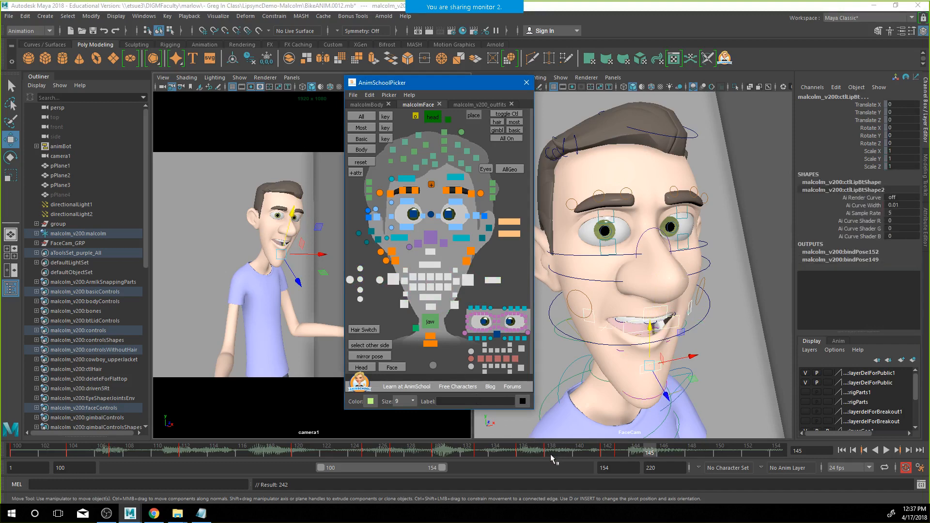
pyautogui.click(523, 452)
pyautogui.click(546, 454)
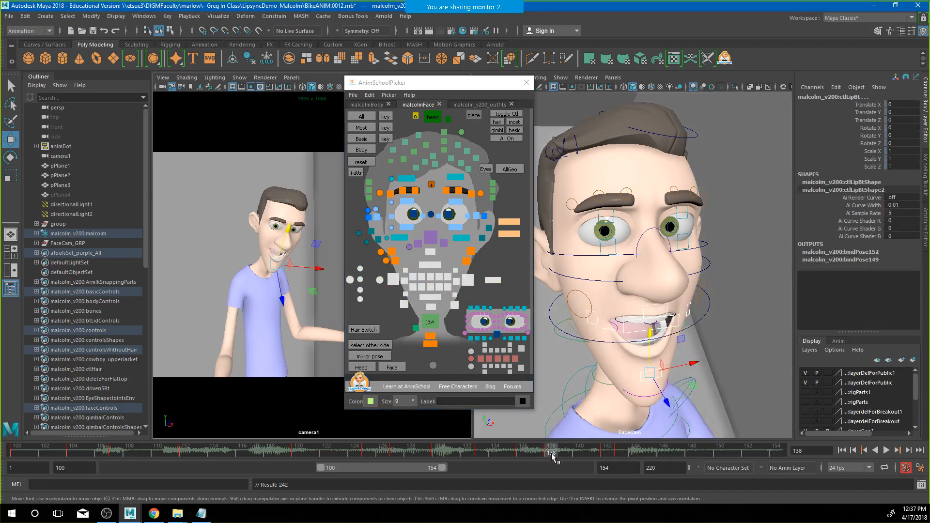
pyautogui.moveTo(549, 454); pyautogui.dragTo(645, 454)
pyautogui.hotkey('alt', 'v')
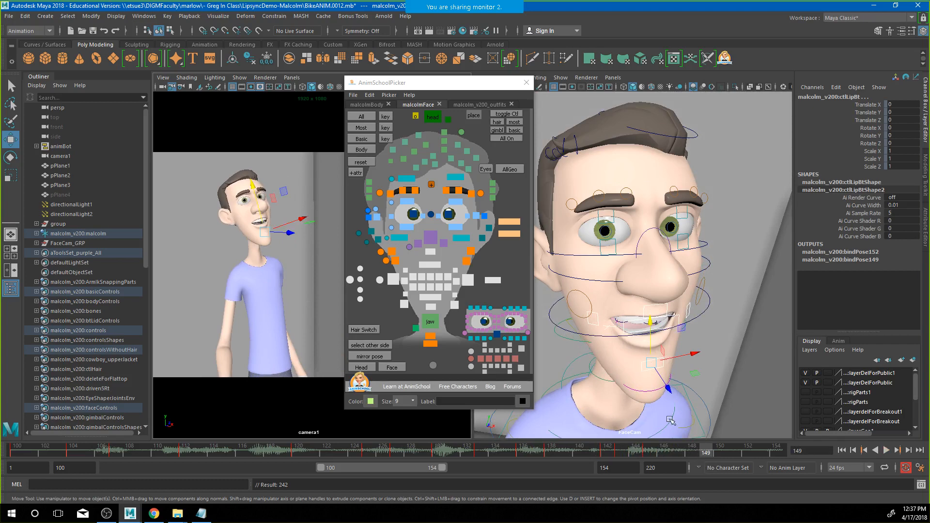
# At frame 148, rotate the jaw closed to Rotate X 2.404 and key the jaw and all mouth controls
pyautogui.click(692, 451)
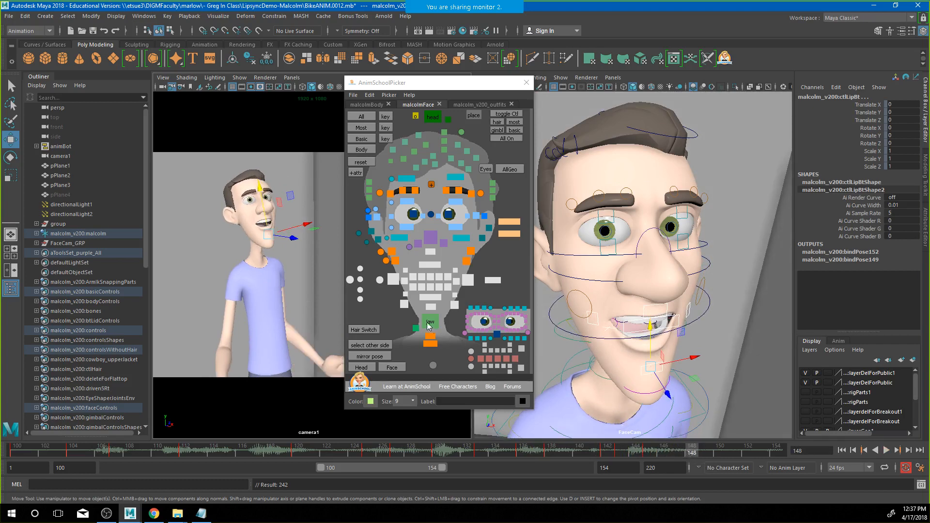
pyautogui.click(621, 389)
pyautogui.moveTo(692, 450)
pyautogui.mouseDown()
pyautogui.moveTo(678, 451)
pyautogui.moveTo(691, 451)
pyautogui.mouseUp()
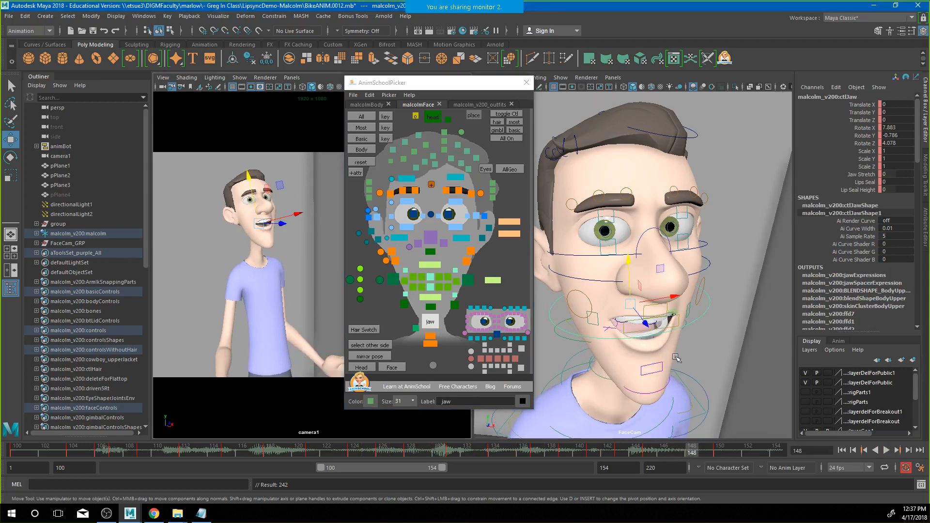
pyautogui.press('e')
pyautogui.moveTo(640, 303); pyautogui.dragTo(640, 301)
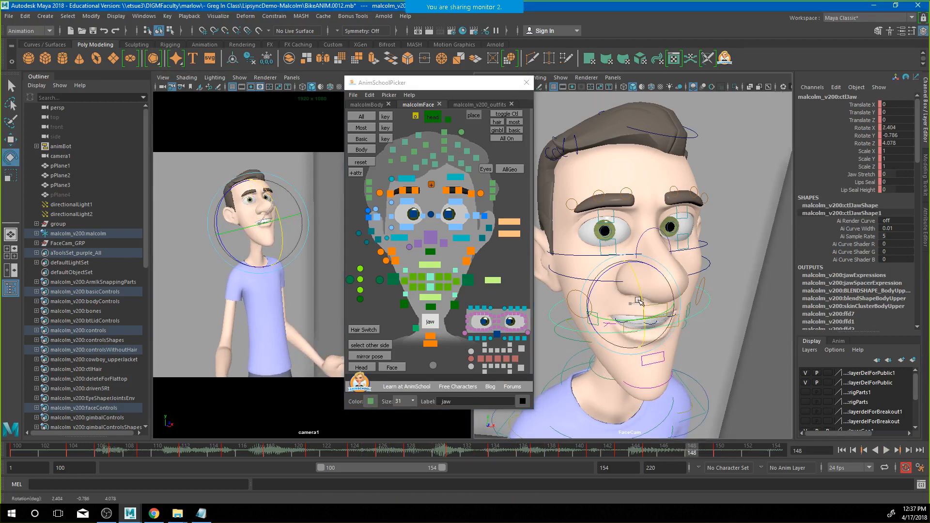
pyautogui.press('s')
pyautogui.click(349, 281)
pyautogui.press('s')
pyautogui.press('w')
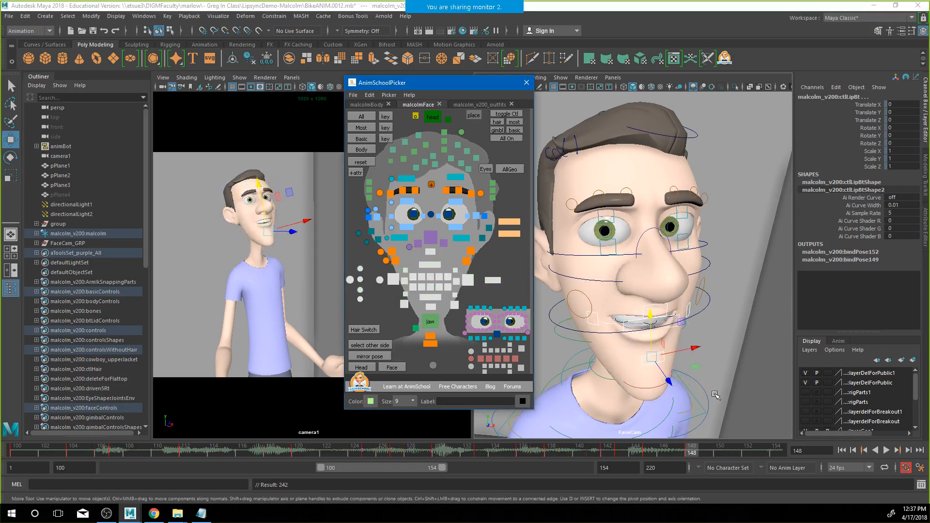
# Adjust the lower middle lip control and the lip corners at frame 148
pyautogui.click(727, 321)
pyautogui.click(657, 353)
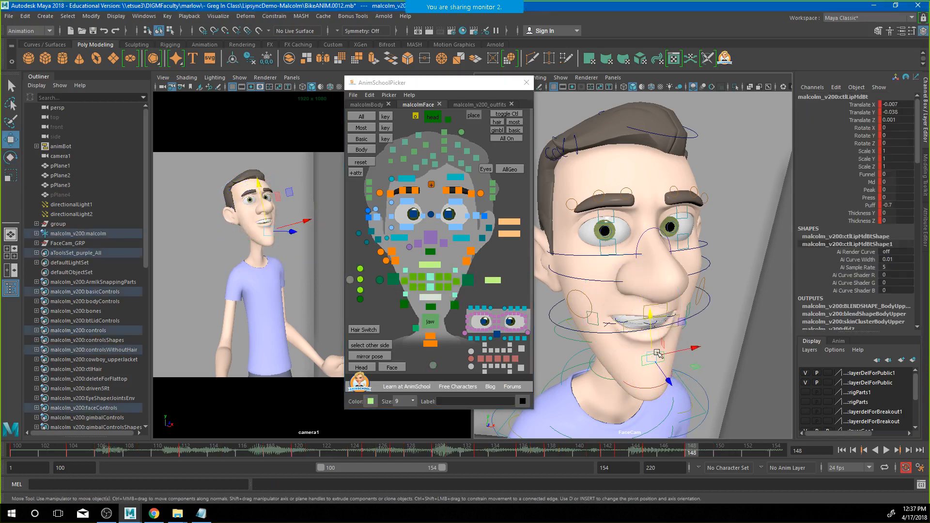
pyautogui.moveTo(655, 345); pyautogui.dragTo(619, 333)
pyautogui.click(592, 318)
pyautogui.moveTo(603, 295); pyautogui.dragTo(658, 308)
pyautogui.click(661, 307)
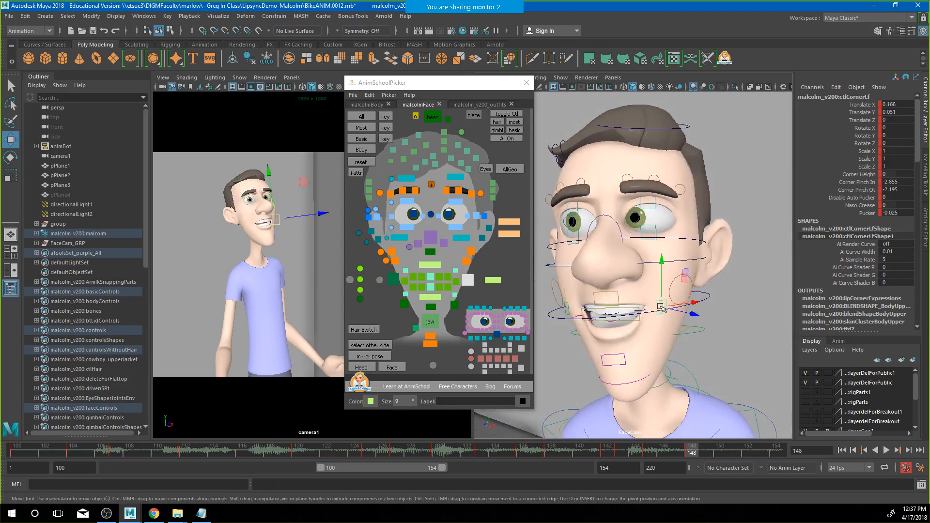
# Raise the upper middle lip control to Translate Y 0.018 at frame 148 and undo the last adjustment
pyautogui.click(616, 295)
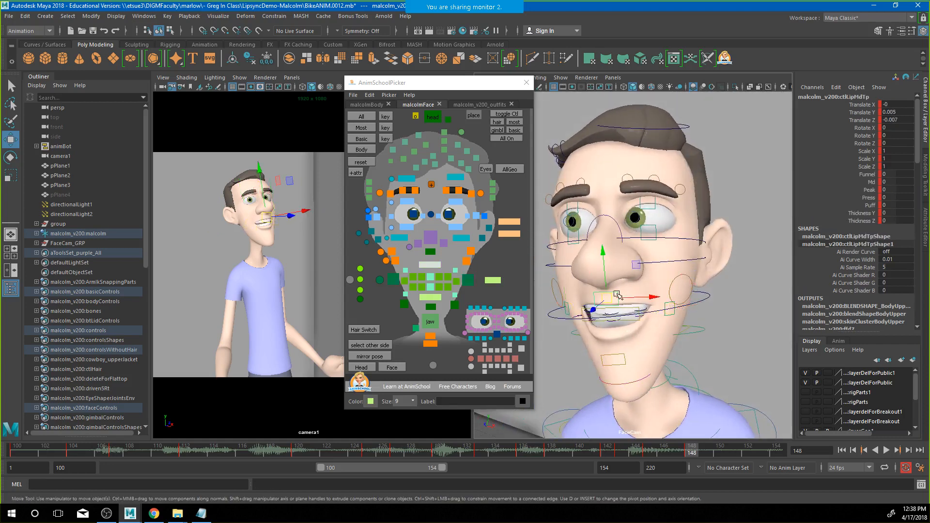
pyautogui.moveTo(611, 299); pyautogui.dragTo(605, 293)
pyautogui.hotkey('ctrl', 'z')
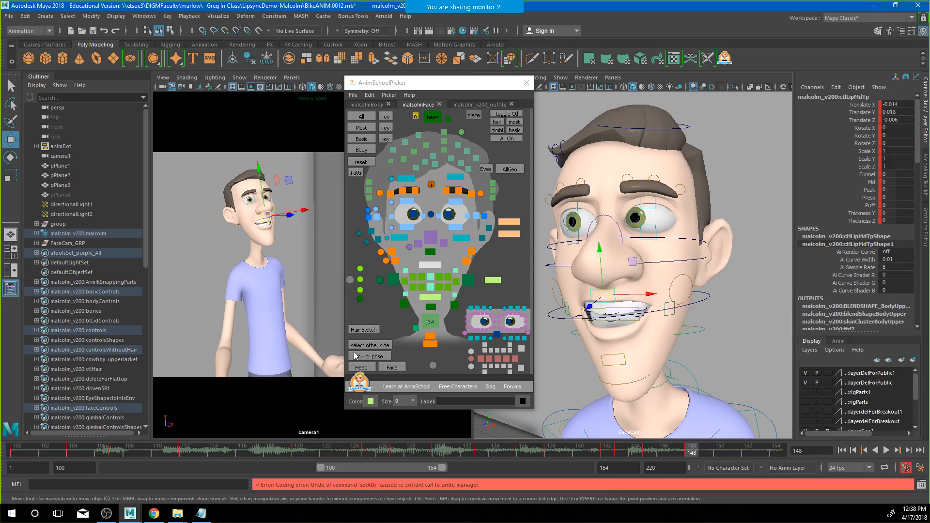
# Select all mouth controls and key them at frame 148
pyautogui.click(350, 279)
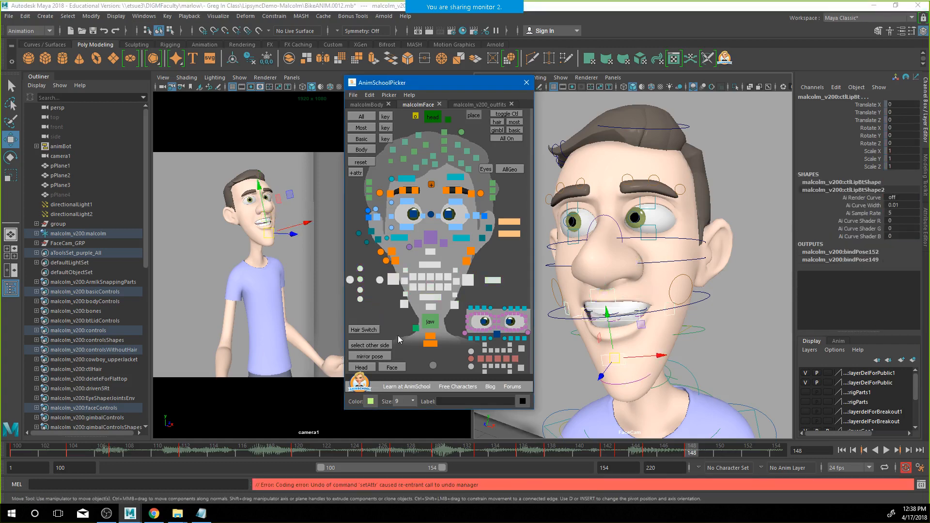
pyautogui.middleClick(427, 421)
pyautogui.press('s')
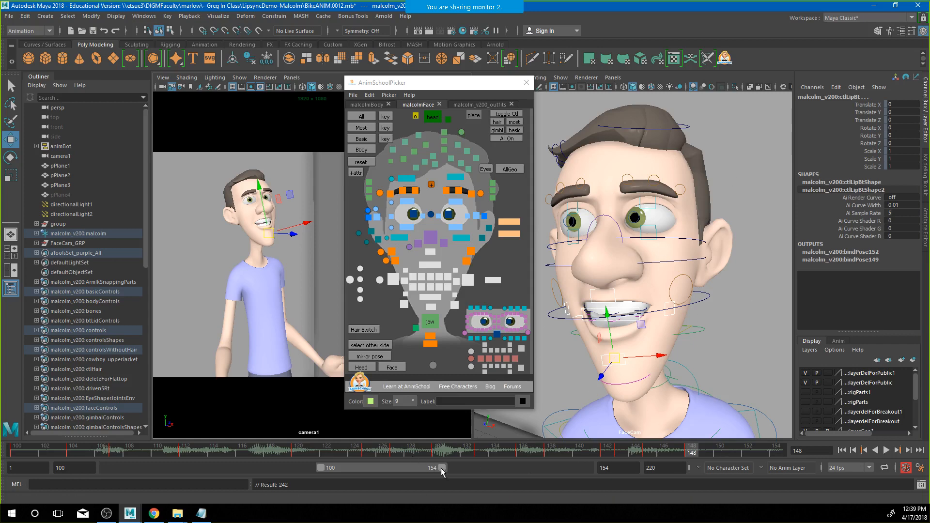
# Extend the playback range to frame 166 and review the lip sync, returning to frame 100 with the camera1 view enlarged
pyautogui.moveTo(442, 468); pyautogui.dragTo(469, 473)
pyautogui.hotkey('alt', 'v')
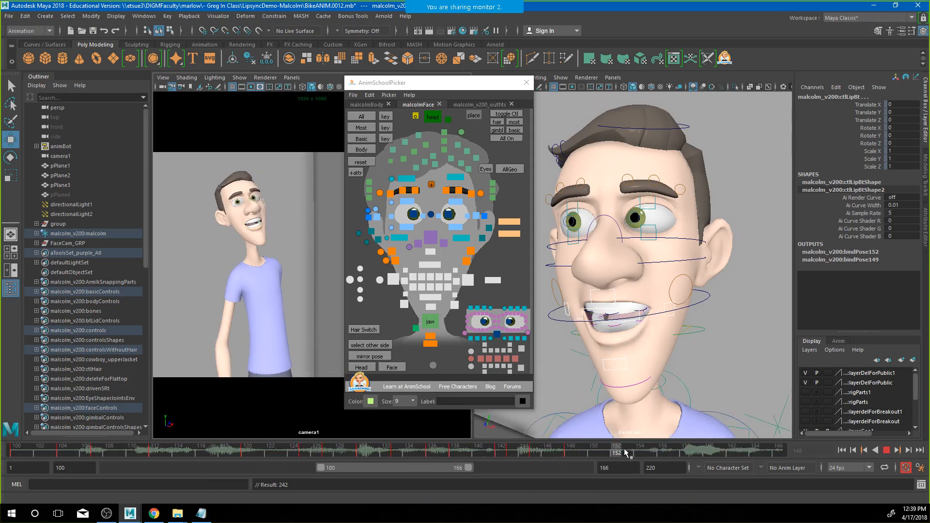
pyautogui.moveTo(532, 449); pyautogui.dragTo(18, 439)
pyautogui.moveTo(447, 87); pyautogui.dragTo(636, 74)
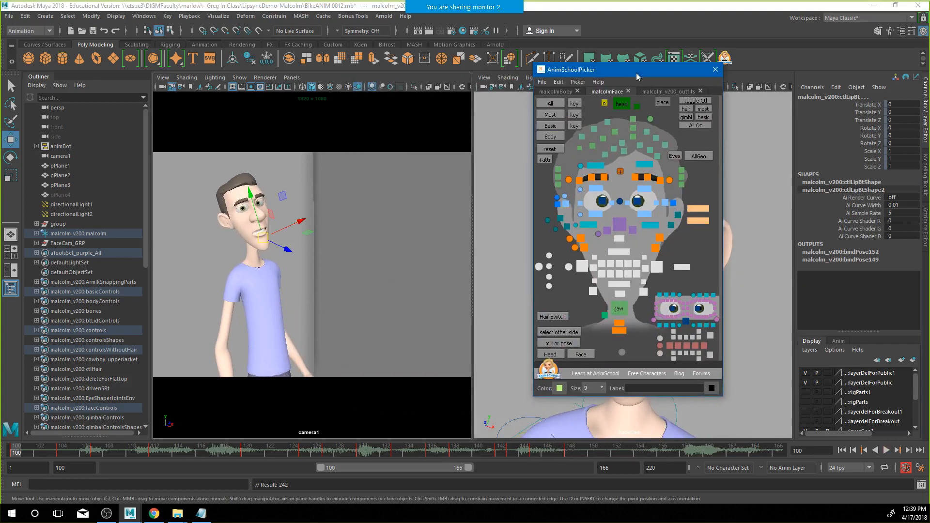
pyautogui.press('space')
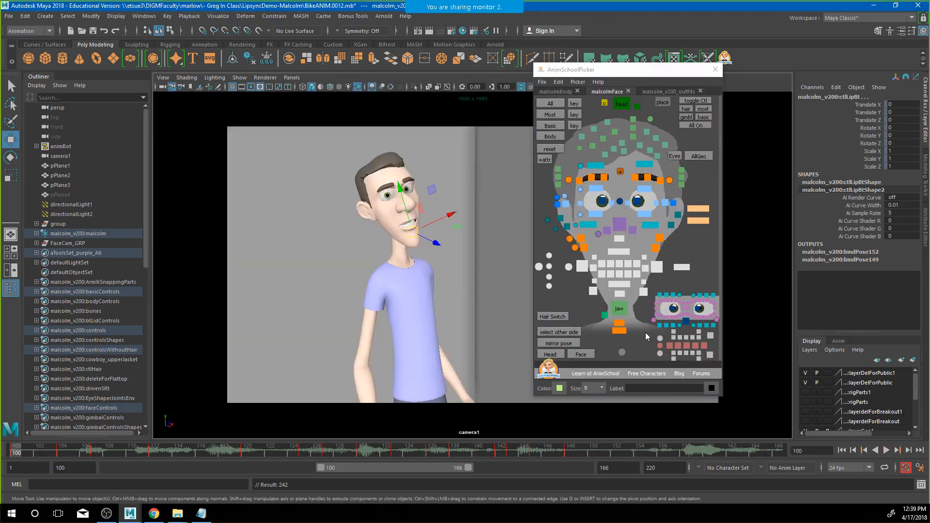
# Play the animation in the camera1 view and shorten the playback range to end at frame 152
pyautogui.click(886, 450)
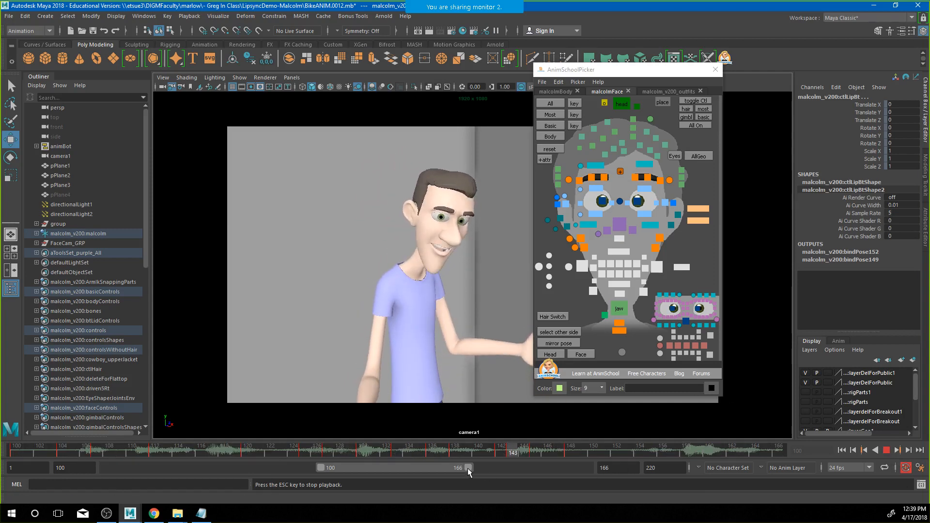
pyautogui.moveTo(467, 467); pyautogui.dragTo(436, 469)
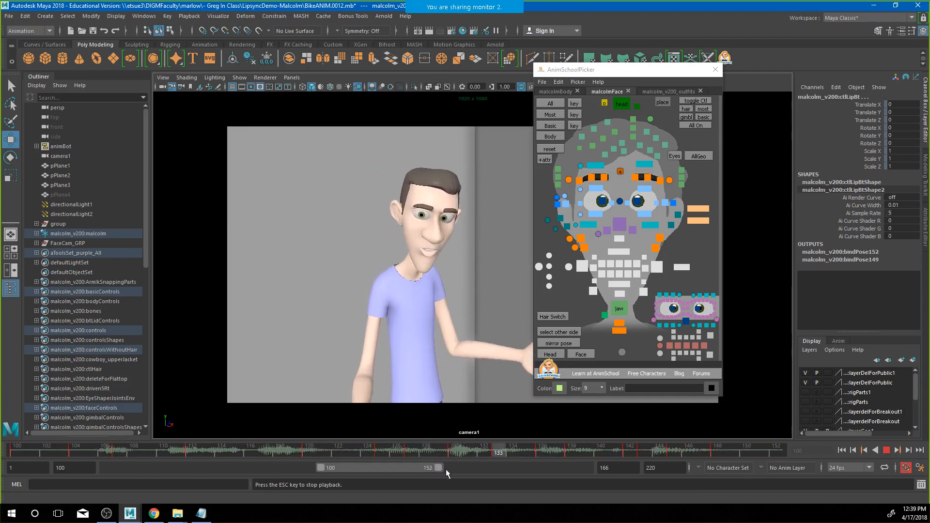
pyautogui.click(887, 451)
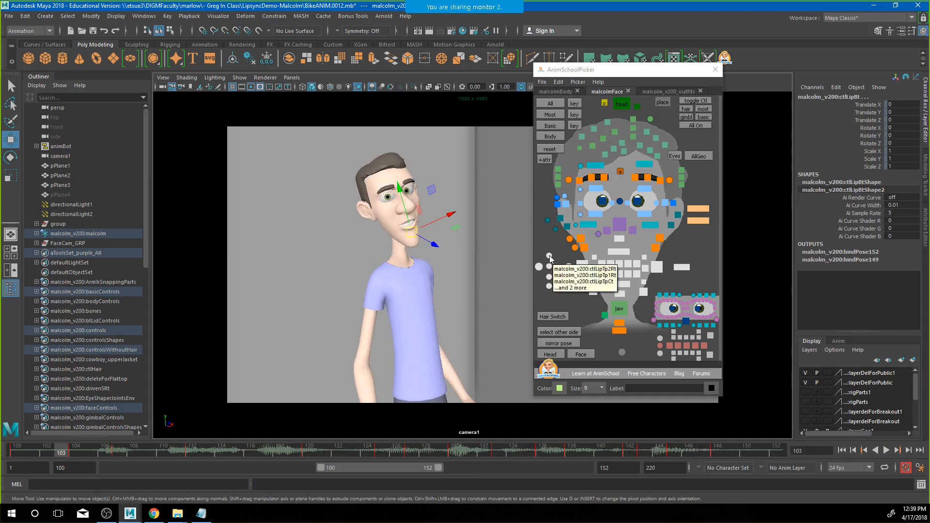
# Select all the tongue controls and inspect the tongue inside the mouth up close in the face view
pyautogui.click(700, 210)
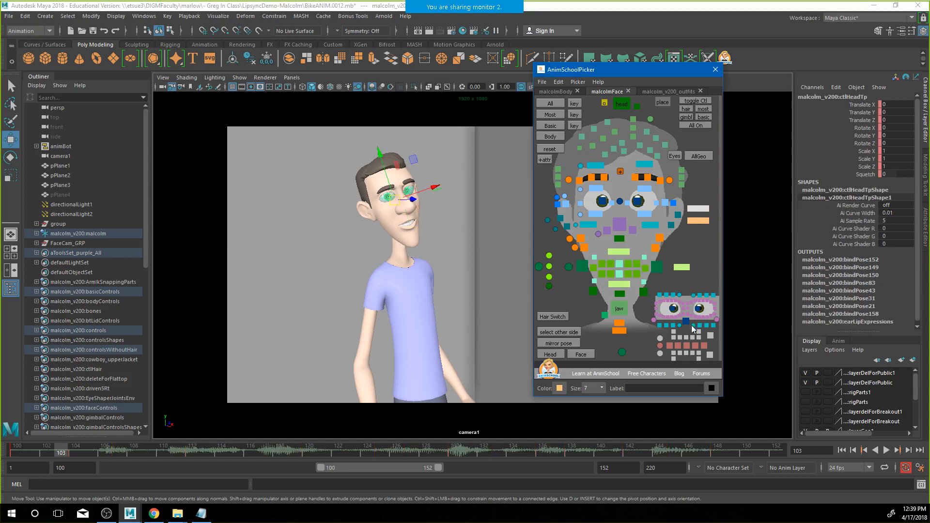
pyautogui.click(660, 347)
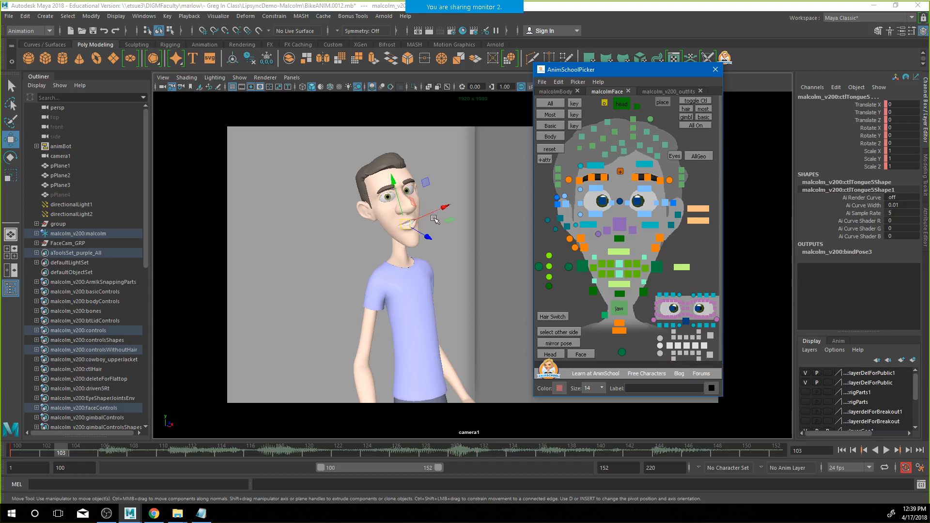
pyautogui.press('space')
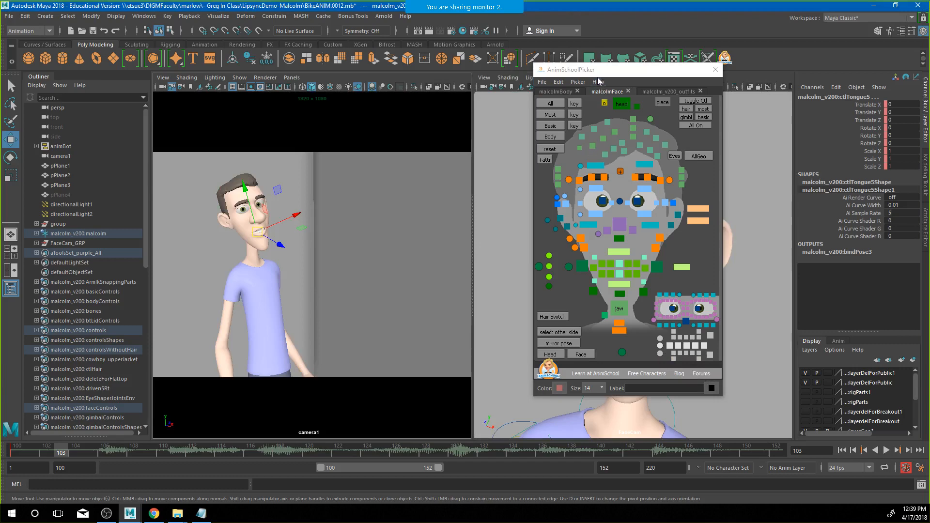
pyautogui.moveTo(603, 75); pyautogui.dragTo(418, 86)
pyautogui.keyDown('alt'); pyautogui.moveTo(592, 254); pyautogui.dragTo(717, 334, button='right'); pyautogui.keyUp('alt')
pyautogui.keyDown('alt'); pyautogui.moveTo(672, 352); pyautogui.dragTo(694, 292, button='middle'); pyautogui.keyUp('alt')
pyautogui.keyDown('alt'); pyautogui.moveTo(695, 293); pyautogui.dragTo(732, 339, button='right'); pyautogui.keyUp('alt')
pyautogui.keyDown('alt'); pyautogui.moveTo(653, 411); pyautogui.dragTo(656, 359, button='middle'); pyautogui.keyUp('alt')
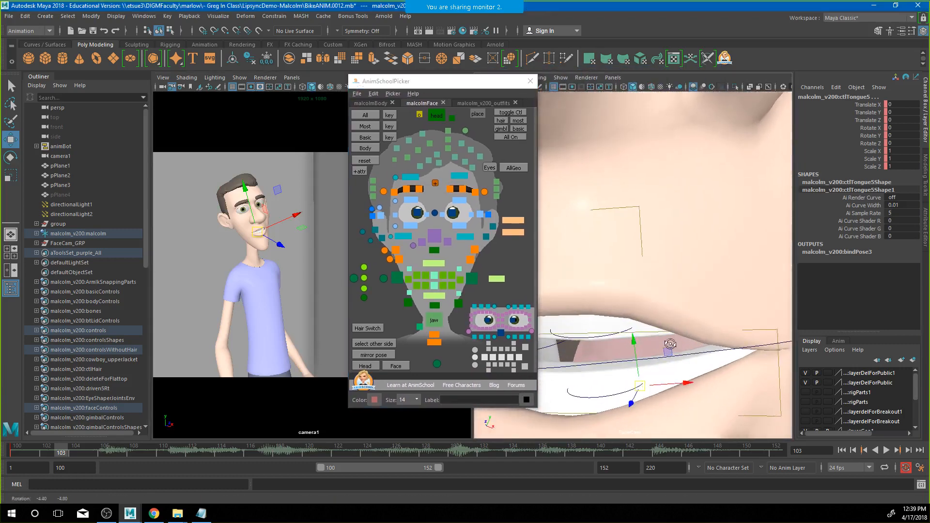
pyautogui.keyDown('alt'); pyautogui.moveTo(656, 359); pyautogui.dragTo(741, 349); pyautogui.keyUp('alt')
pyautogui.keyDown('alt'); pyautogui.moveTo(741, 349); pyautogui.dragTo(551, 310, button='right'); pyautogui.keyUp('alt')
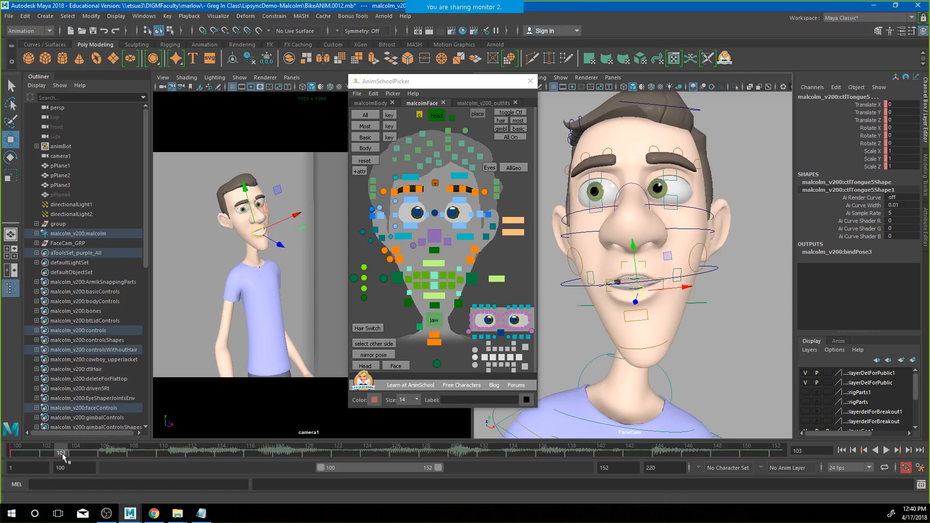
# At frame 133, key the tongue controls and raise the tongue to Translate Y 0.028 and Translate Z 0.009
pyautogui.hotkey('alt', 'v')
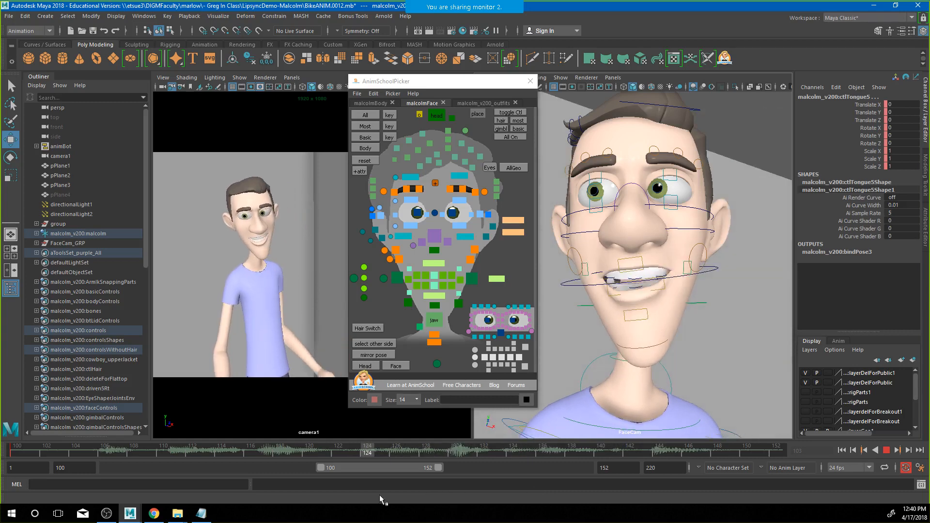
pyautogui.press('Escape')
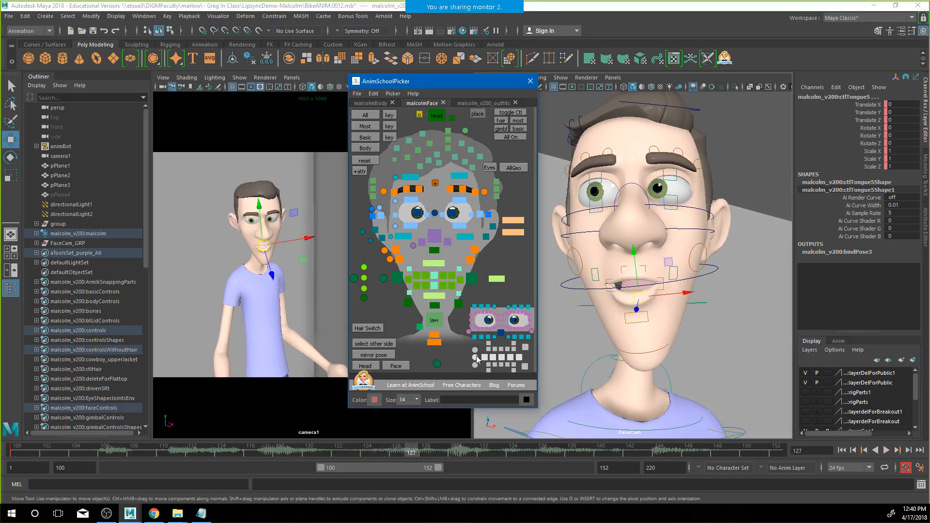
pyautogui.moveTo(408, 457)
pyautogui.mouseDown()
pyautogui.moveTo(358, 457)
pyautogui.moveTo(492, 470)
pyautogui.moveTo(464, 470)
pyautogui.moveTo(501, 458)
pyautogui.mouseUp()
pyautogui.press('s')
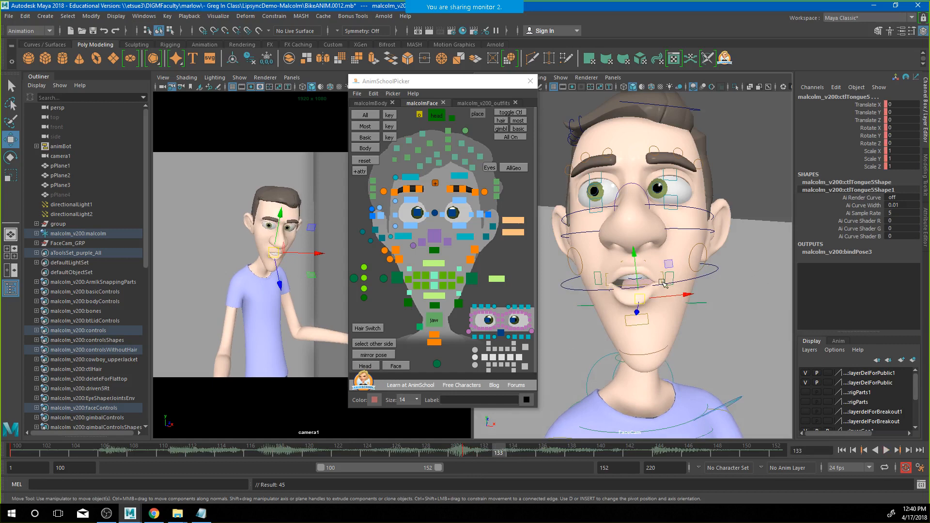
pyautogui.moveTo(637, 282); pyautogui.dragTo(639, 273)
pyautogui.keyDown('alt'); pyautogui.moveTo(627, 305); pyautogui.dragTo(605, 284); pyautogui.keyUp('alt')
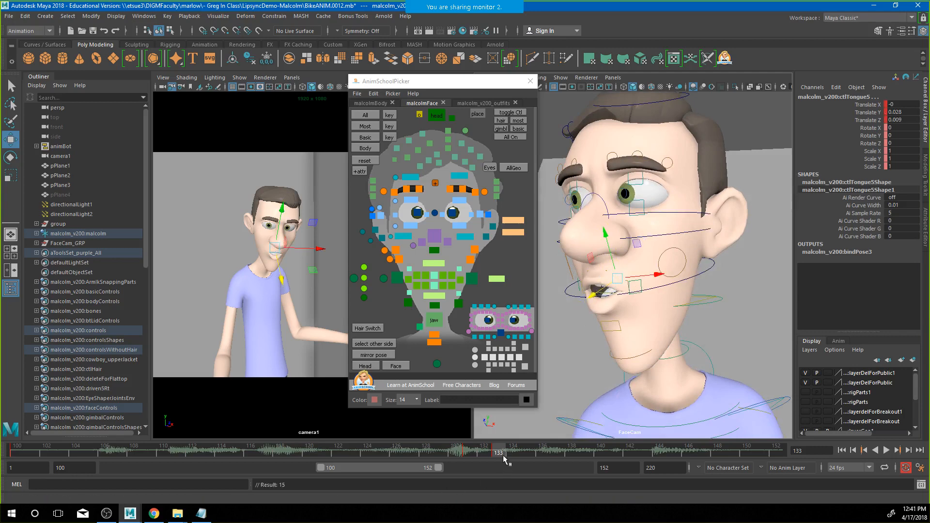
# Raise the tongue controls at frame 139 to Translate Y 0.028 and Translate Z 0.008
pyautogui.moveTo(496, 451)
pyautogui.mouseDown()
pyautogui.moveTo(523, 452)
pyautogui.moveTo(461, 452)
pyautogui.moveTo(580, 452)
pyautogui.moveTo(559, 453)
pyautogui.moveTo(568, 457)
pyautogui.mouseUp()
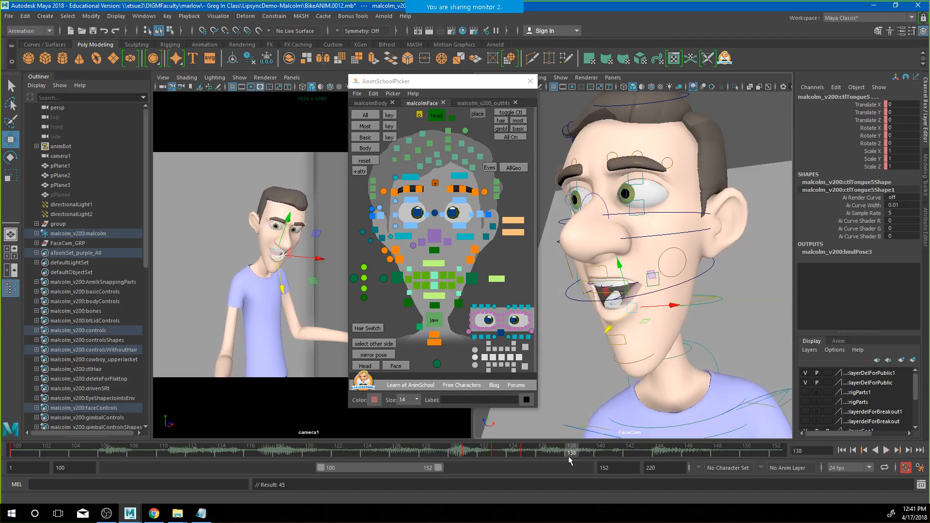
pyautogui.moveTo(625, 291); pyautogui.dragTo(626, 289)
pyautogui.hotkey('ctrl', 'z')
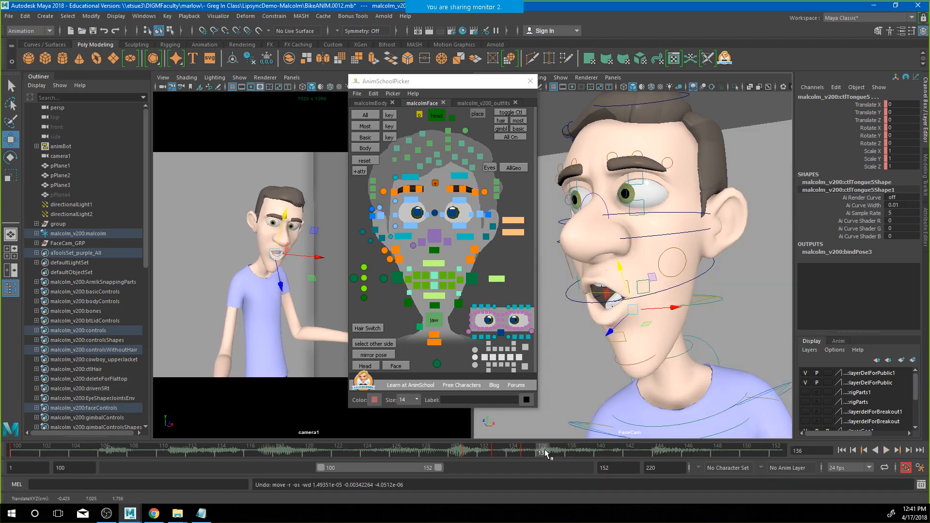
pyautogui.moveTo(552, 453); pyautogui.dragTo(581, 452)
pyautogui.moveTo(625, 283)
pyautogui.mouseDown()
pyautogui.moveTo(610, 286)
pyautogui.moveTo(614, 272)
pyautogui.mouseUp()
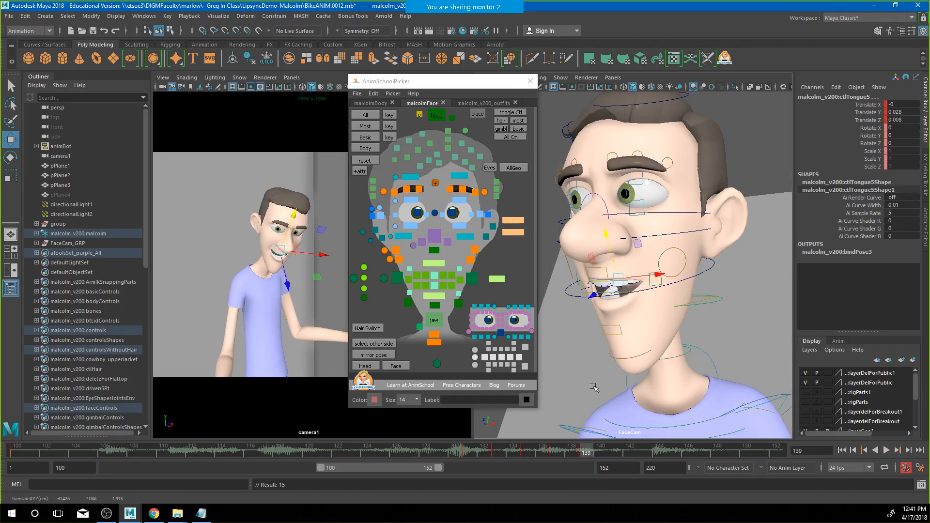
# At frame 141, set the tongue controls' Translate X, Y and Z to 0
pyautogui.moveTo(581, 450); pyautogui.dragTo(609, 443)
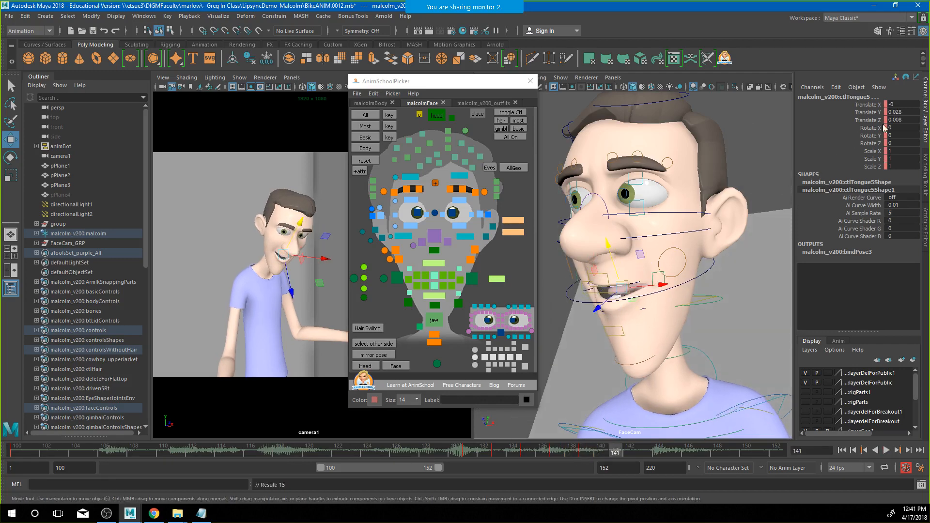
pyautogui.moveTo(901, 105); pyautogui.dragTo(898, 120)
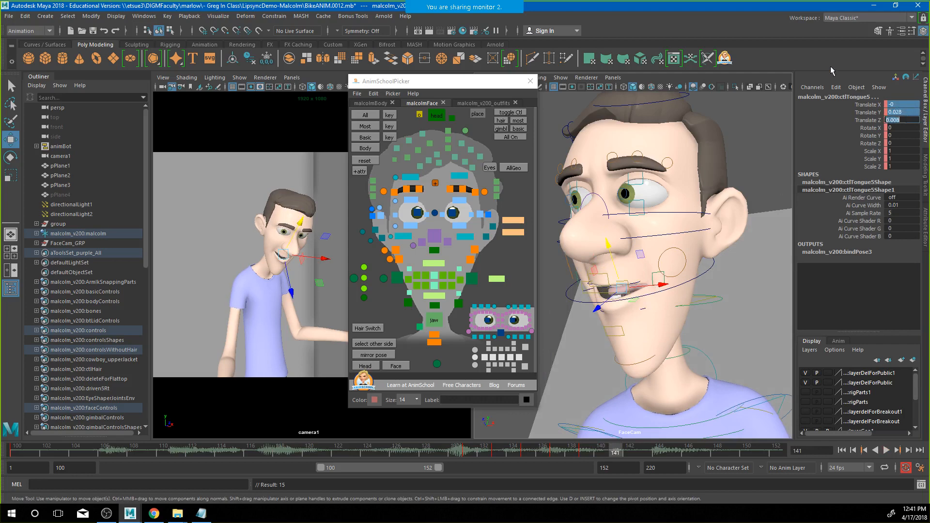
pyautogui.write('0')
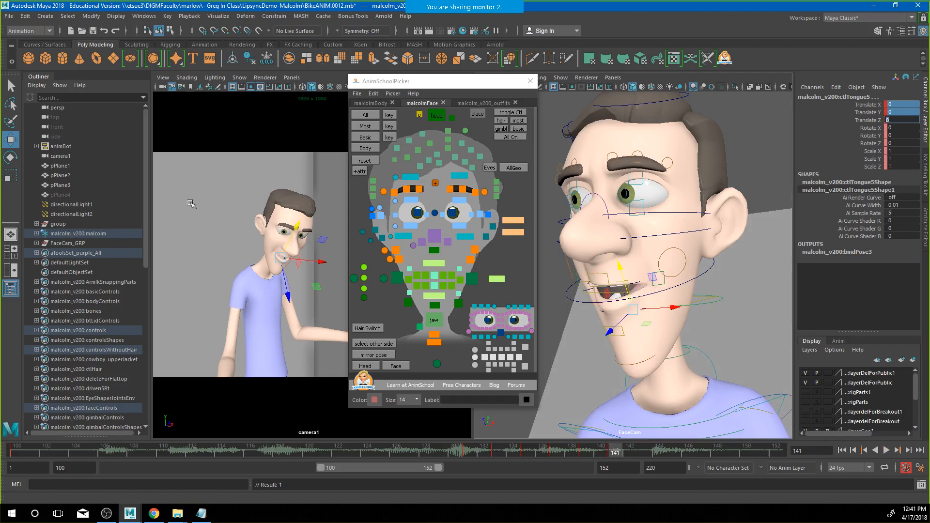
# Clear the selection and play the animation in an enlarged, unobstructed camera1 view to check the tongue movement
pyautogui.click(192, 203)
pyautogui.press('space')
pyautogui.moveTo(504, 81); pyautogui.dragTo(929, 127)
pyautogui.click(887, 450)
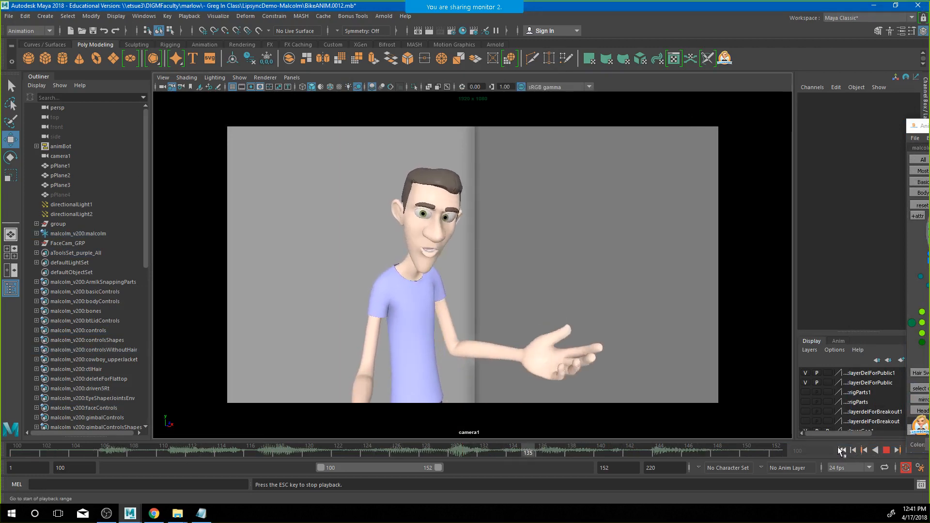
pyautogui.click(887, 452)
# Go to frame 152 and key all the mouth controls there
pyautogui.moveTo(630, 451); pyautogui.dragTo(772, 467)
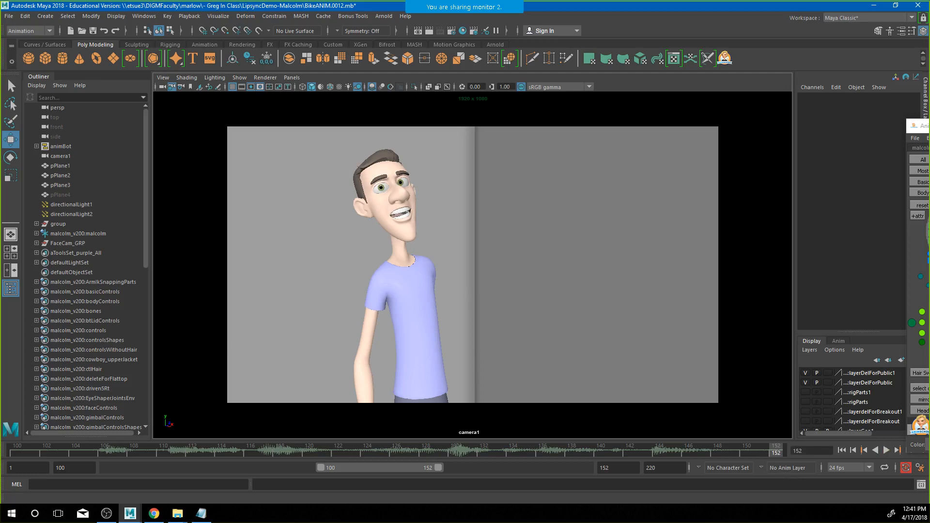
pyautogui.moveTo(929, 127); pyautogui.dragTo(693, 114)
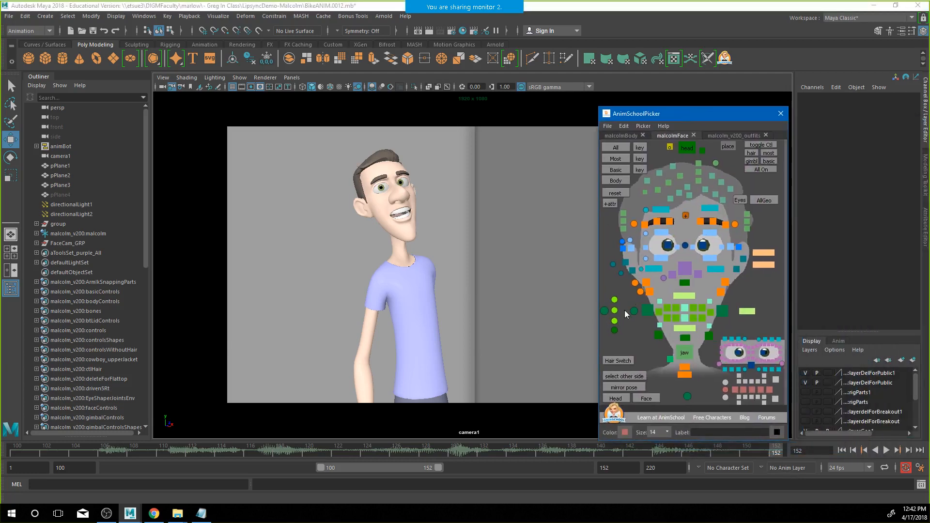
pyautogui.click(604, 312)
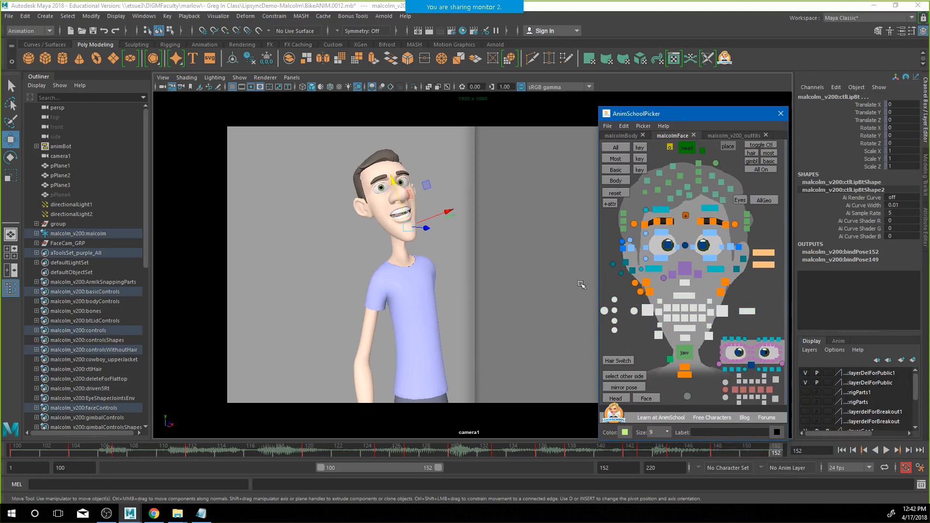
# At frame 152, lower the upper middle lip control to Translate Y -0.012 and raise the lower middle lip control
pyautogui.click(687, 295)
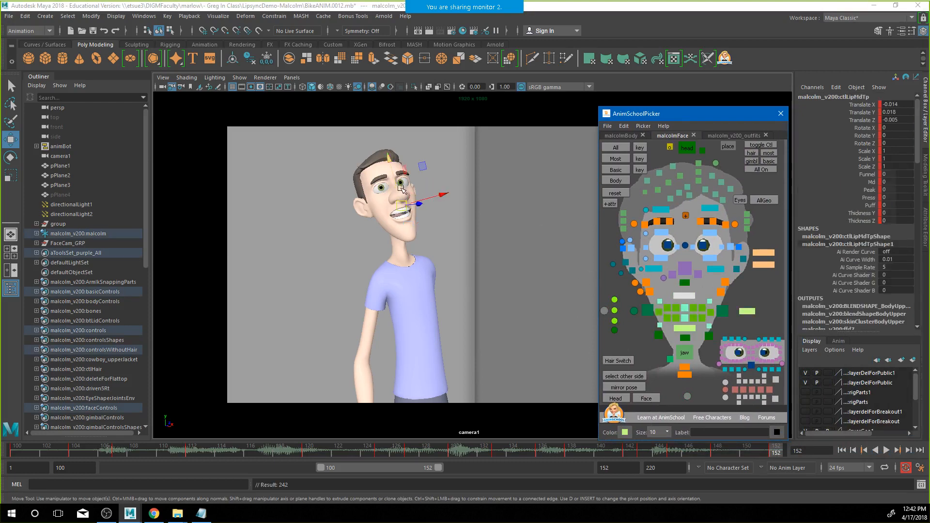
pyautogui.moveTo(397, 187); pyautogui.dragTo(396, 188)
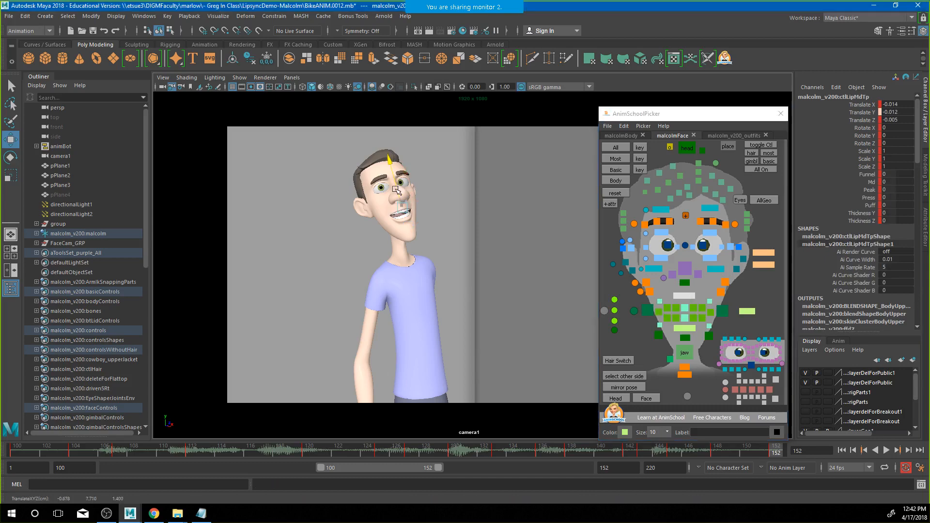
pyautogui.click(684, 295)
pyautogui.click(684, 329)
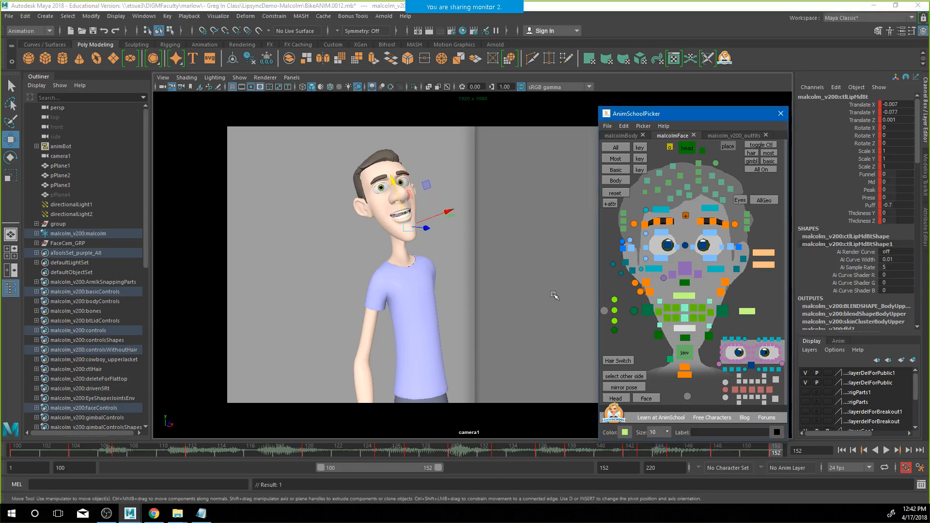
pyautogui.moveTo(398, 209); pyautogui.dragTo(401, 205)
# Move the character's right lip corner control to Translate X 0.441 and Translate Y -0.13 at frame 152
pyautogui.click(647, 311)
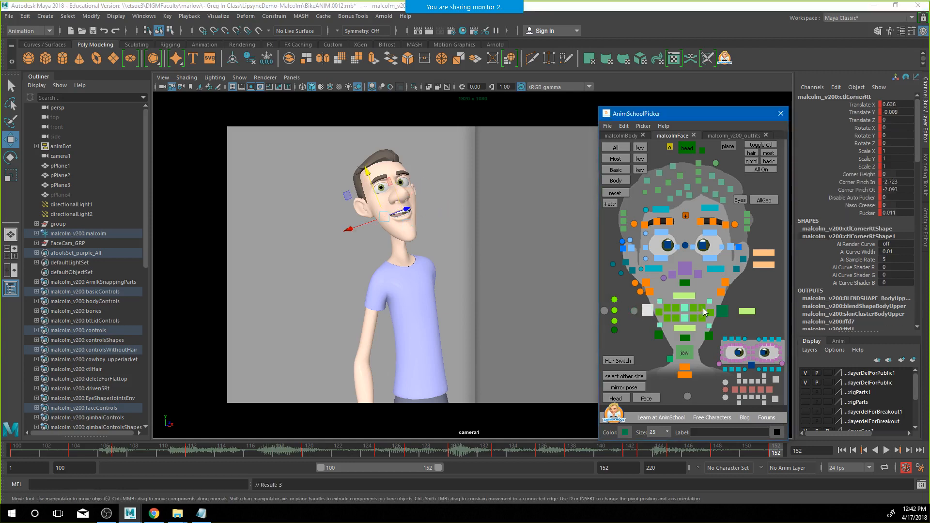
pyautogui.click(384, 218)
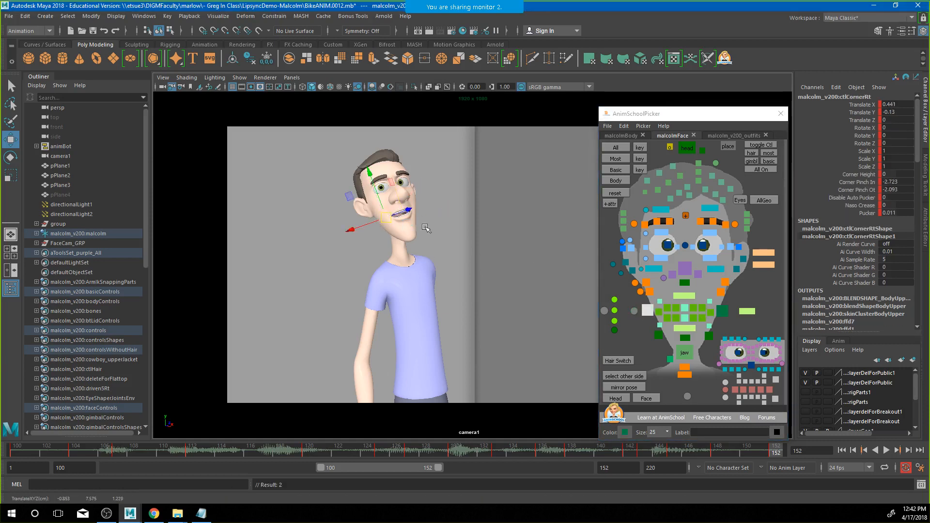
# Move the character's left lip corner control to Translate X 0.183 and Translate Y 0.045 at frame 152, using the FaceCam view
pyautogui.click(722, 311)
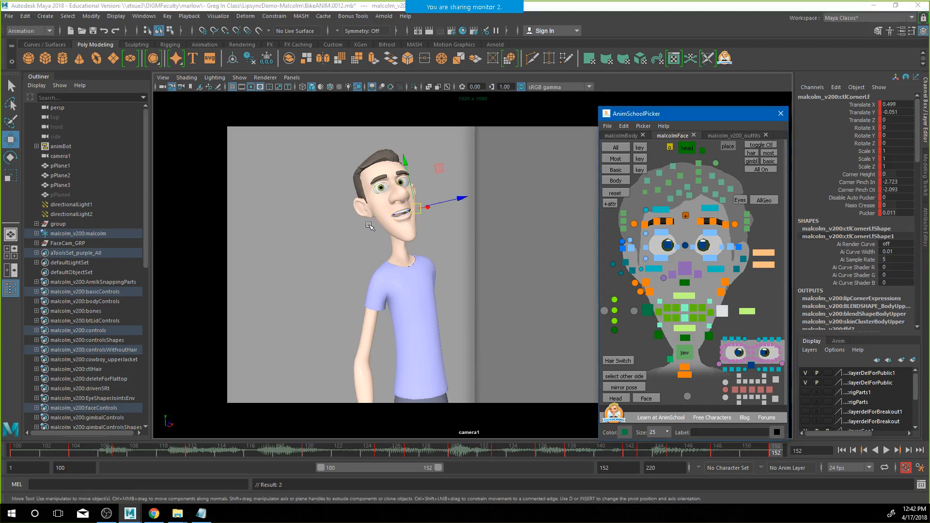
pyautogui.middleClick(440, 258)
pyautogui.press('space')
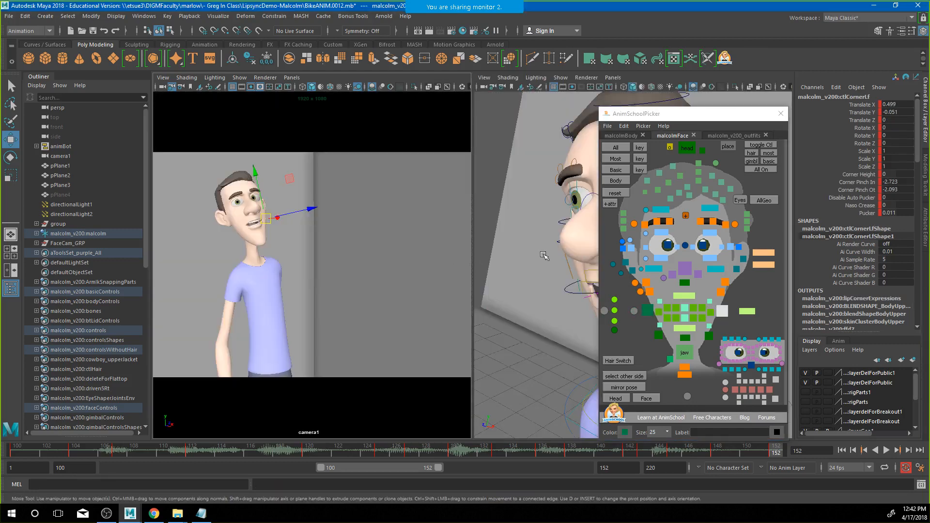
pyautogui.keyDown('alt'); pyautogui.moveTo(545, 255); pyautogui.dragTo(507, 290, button='middle'); pyautogui.keyUp('alt')
pyautogui.keyDown('alt'); pyautogui.moveTo(506, 290); pyautogui.dragTo(597, 292); pyautogui.keyUp('alt')
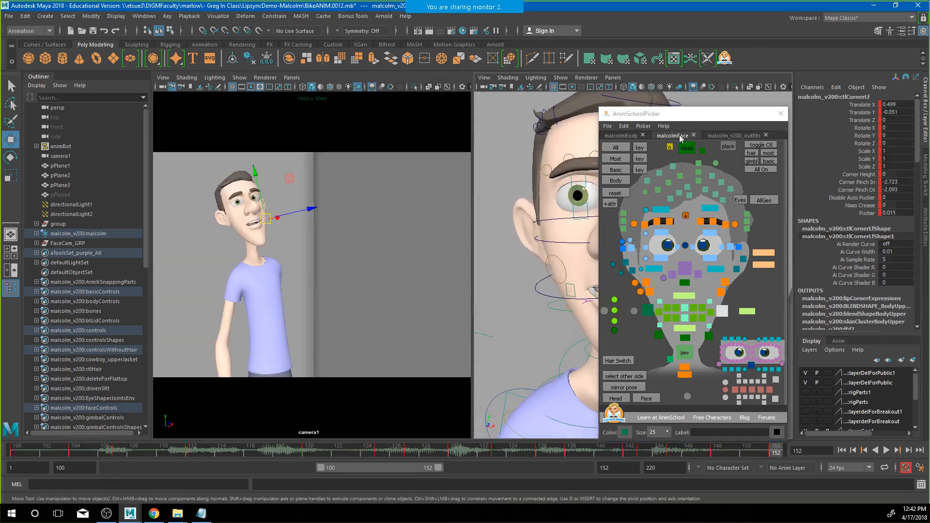
pyautogui.moveTo(668, 114); pyautogui.dragTo(289, 161)
pyautogui.moveTo(676, 281); pyautogui.dragTo(655, 278)
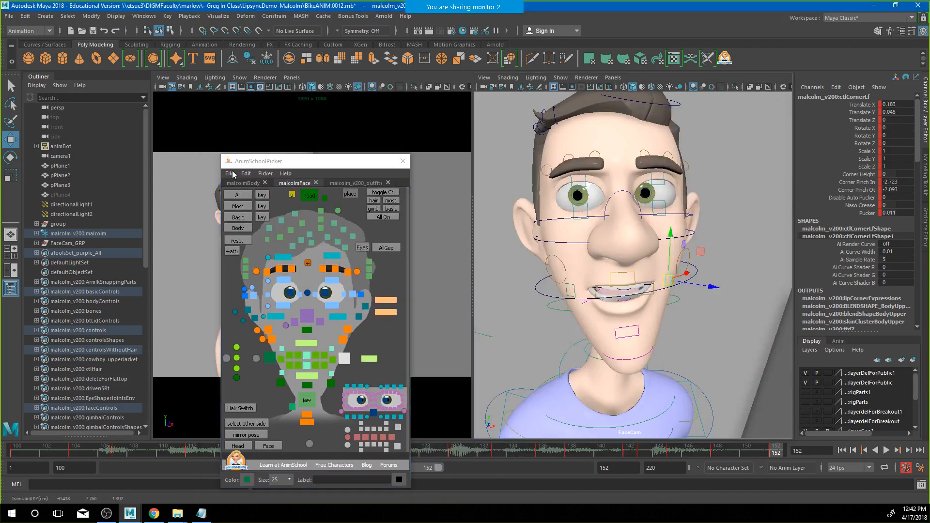
pyautogui.moveTo(268, 161); pyautogui.dragTo(409, 129)
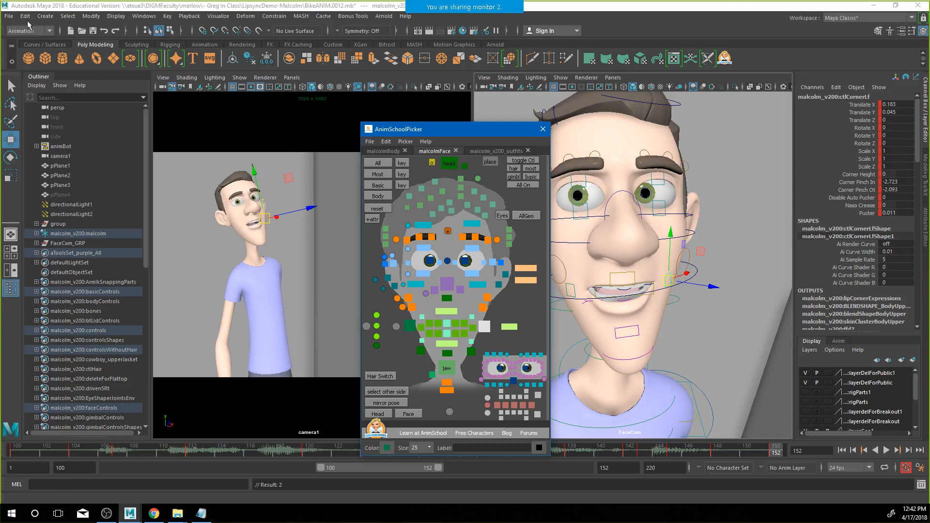
# Save the scene as the next incremental version, accepting the student version notice, and return to the Move tool
pyautogui.click(6, 16)
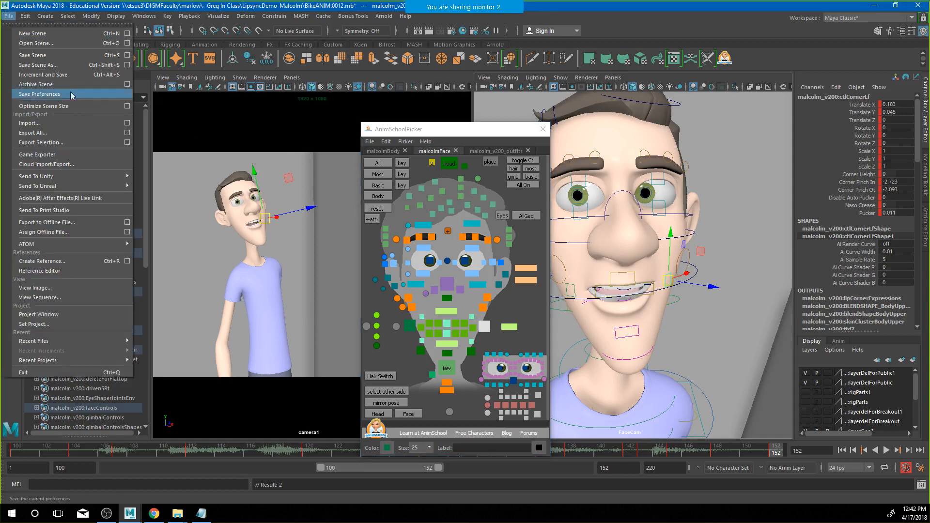
pyautogui.click(57, 77)
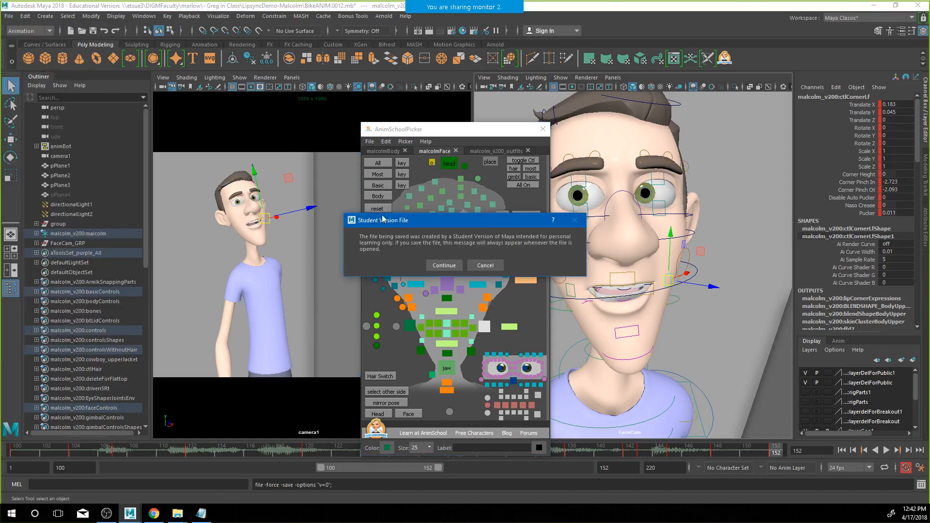
pyautogui.click(439, 265)
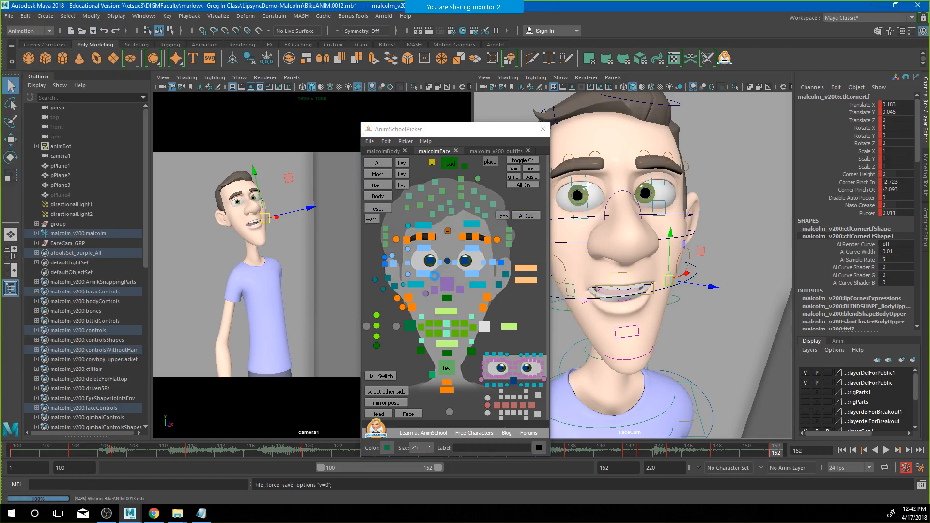
pyautogui.press('w')
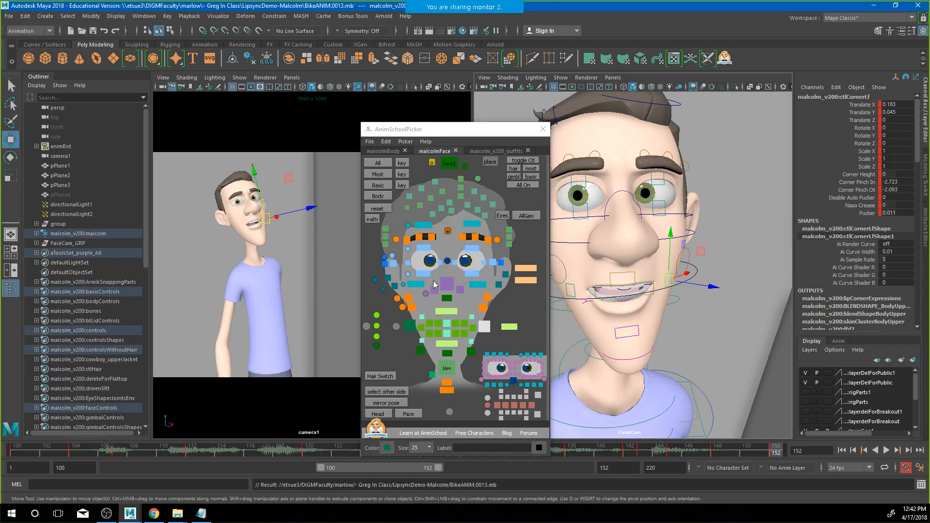
# Clear the selection, close the AnimSchoolPicker window and play the animation in an enlarged camera1 view to review the lip sync
pyautogui.click(339, 216)
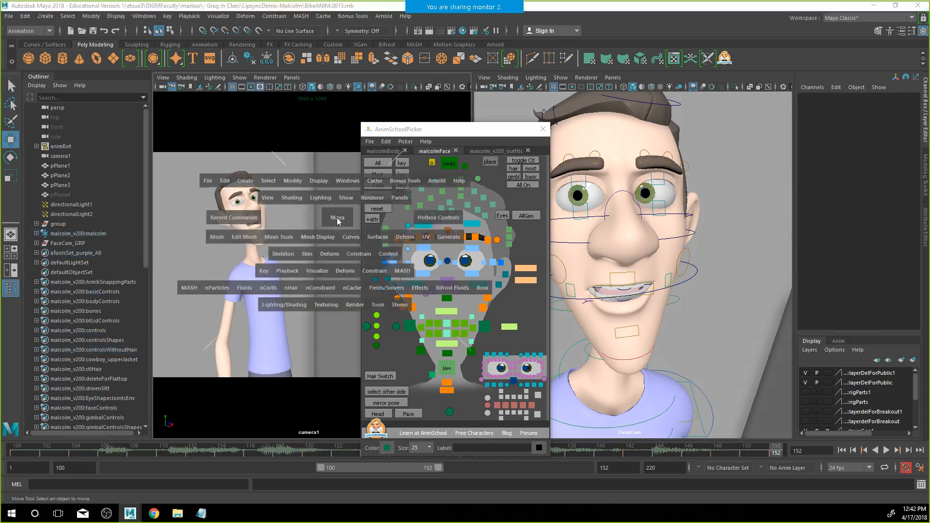
pyautogui.press('space')
pyautogui.click(543, 129)
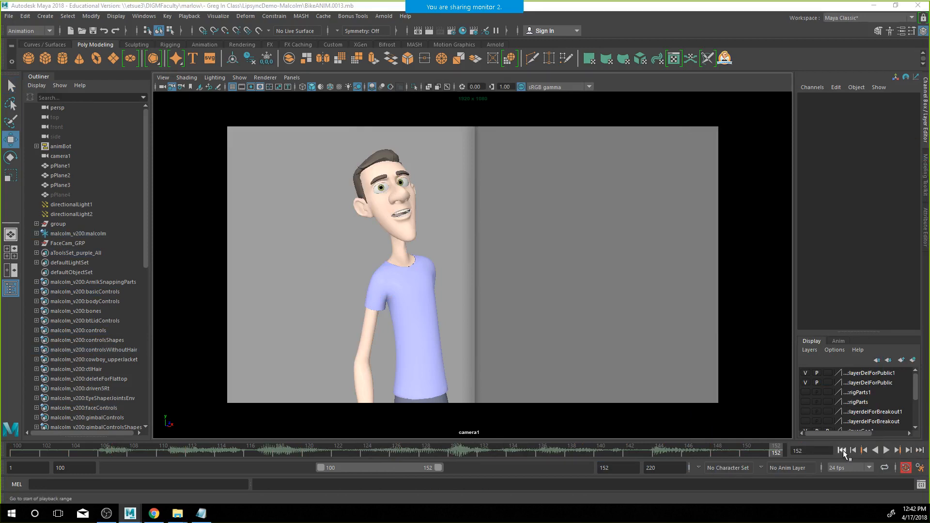
pyautogui.click(877, 450)
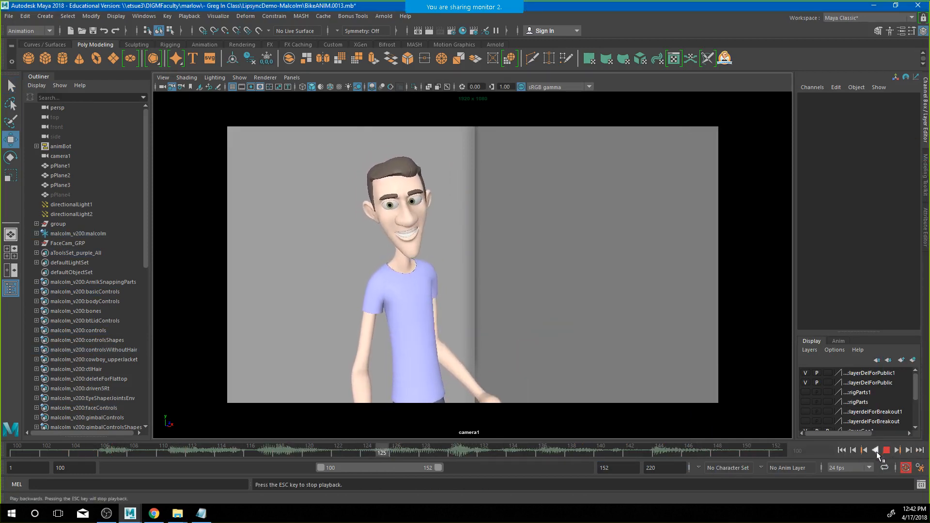
pyautogui.click(885, 450)
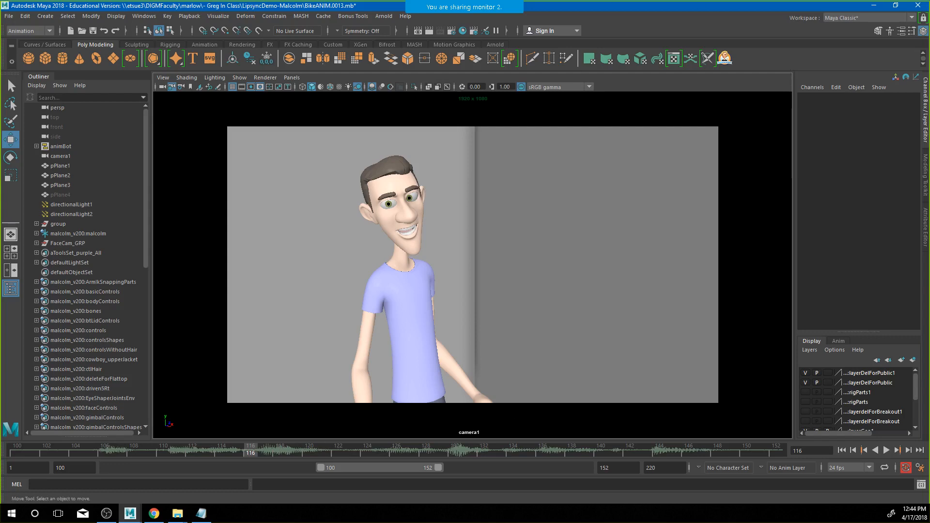
# Switch to Chrome and search Google for "pose library maya"
pyautogui.hotkey('alt', 'Tab')
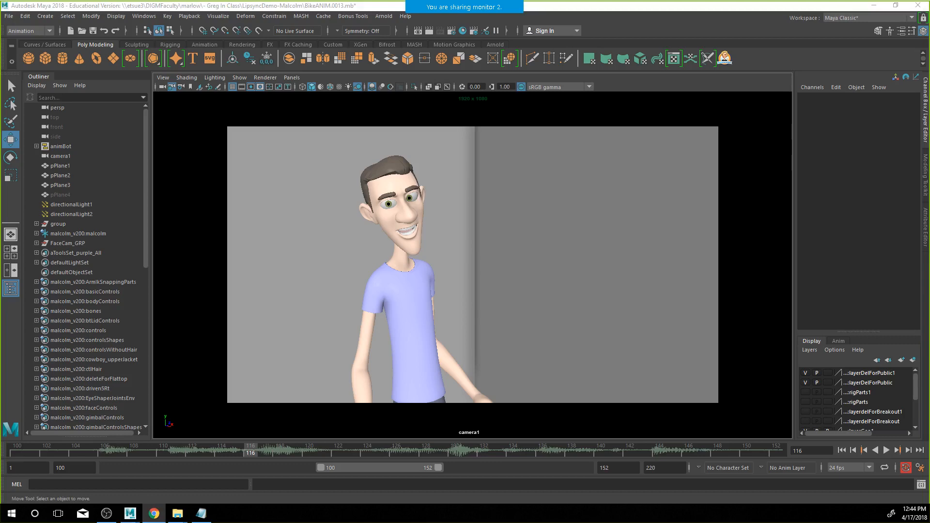
pyautogui.moveTo(929, 77); pyautogui.dragTo(286, 1)
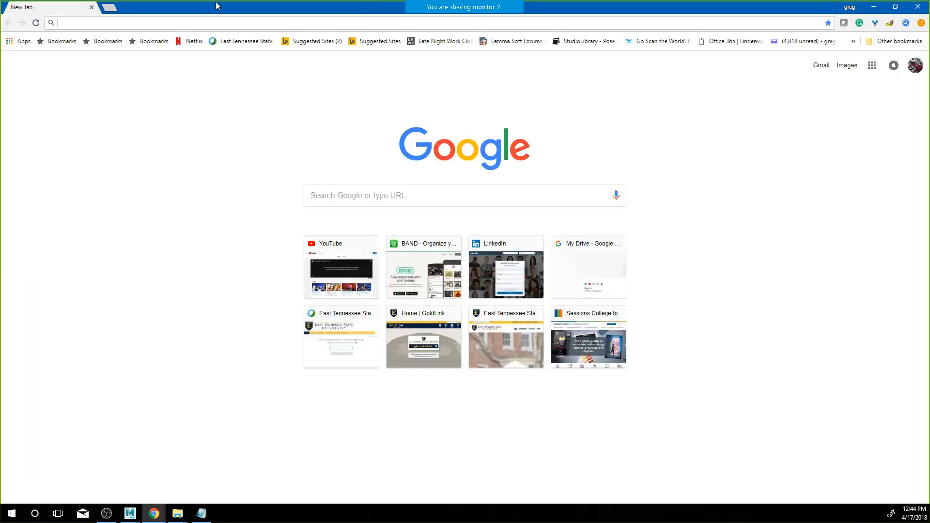
pyautogui.write('pose library maya')
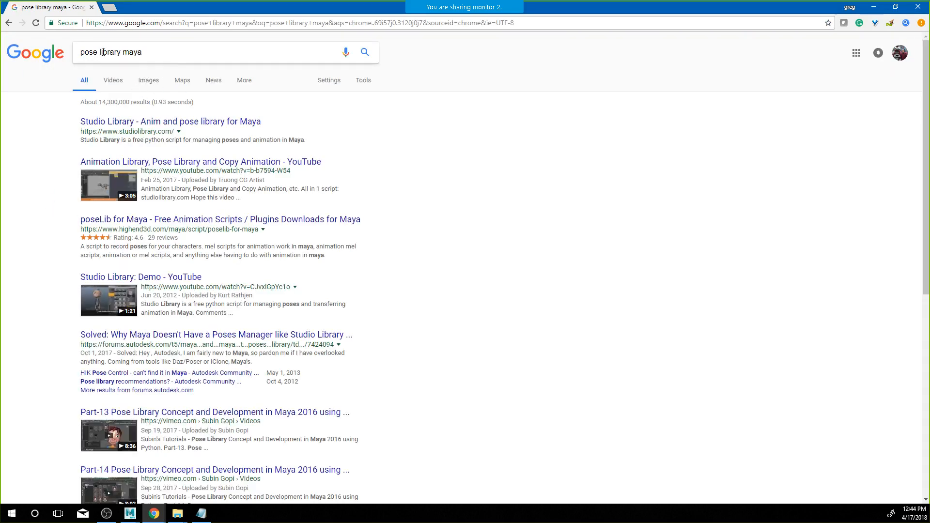
pyautogui.moveTo(82, 52); pyautogui.dragTo(167, 52)
pyautogui.click(470, 199)
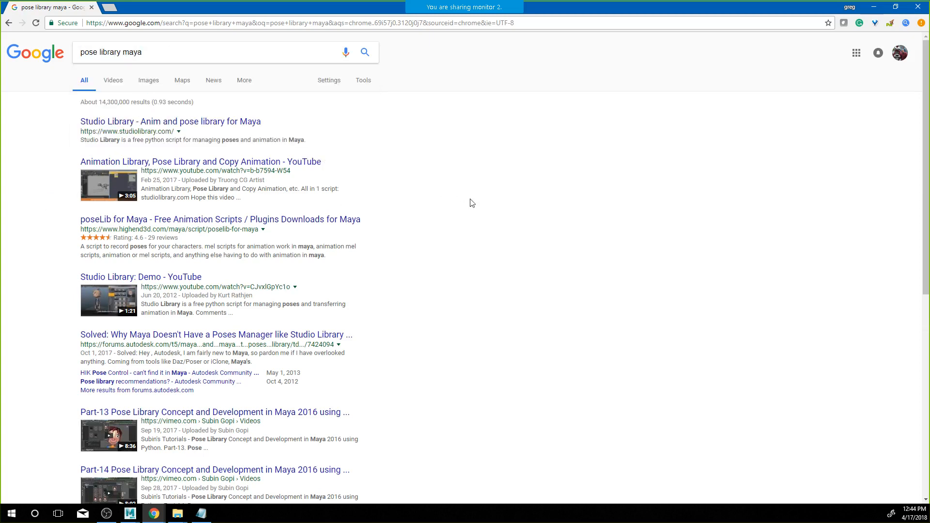
# Open the Studio Library website from the search results and go to its download page
pyautogui.click(145, 122)
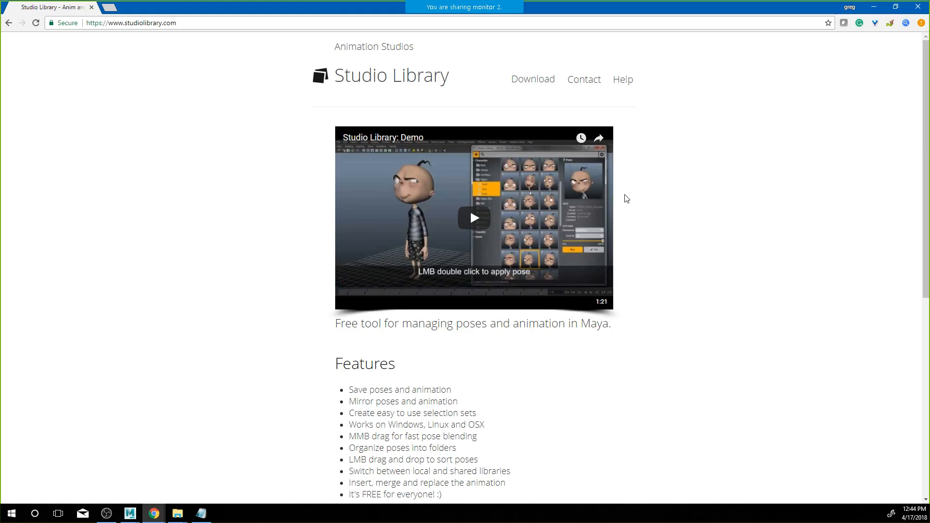
pyautogui.scroll(-7, 627, 198)
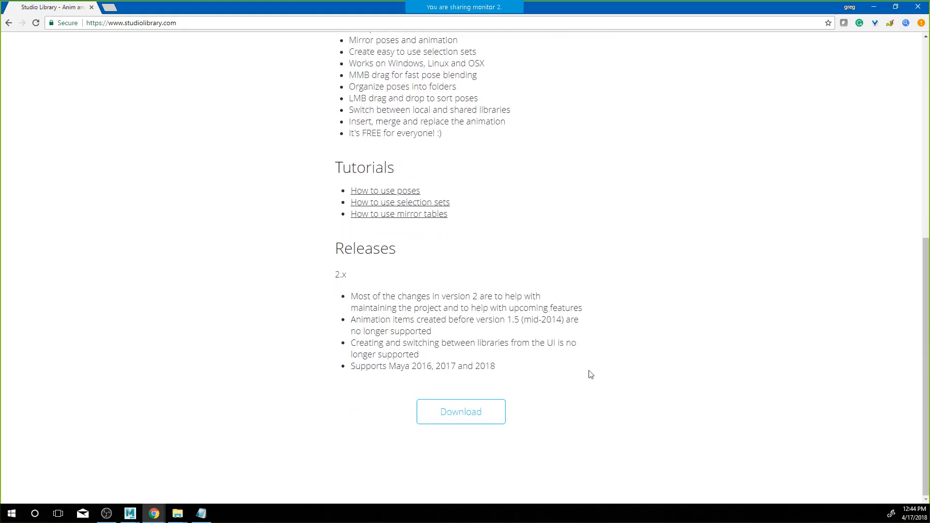
pyautogui.click(450, 414)
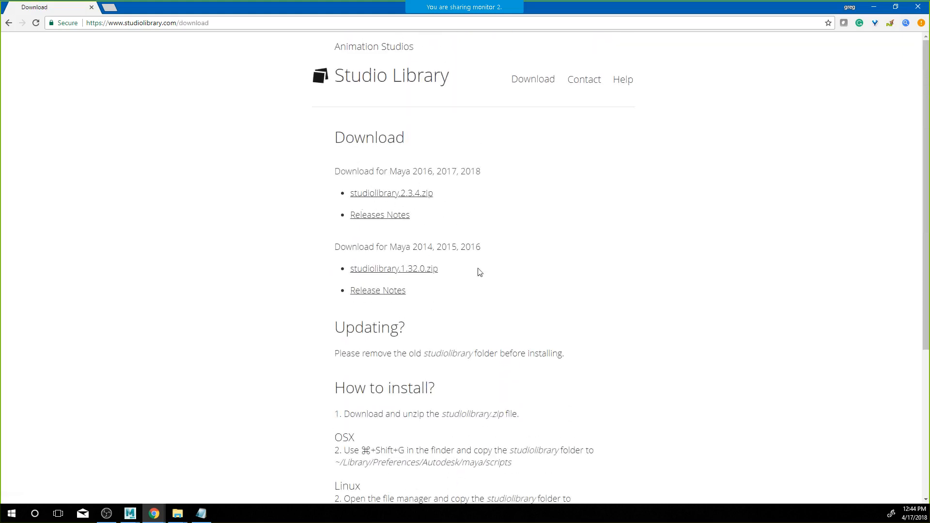
# Download studiolibrary.2.3.4.zip as studiolibrary.zip into the "- Character Animation" Files folder within the Faculty share on \\etsue3
pyautogui.click(383, 193)
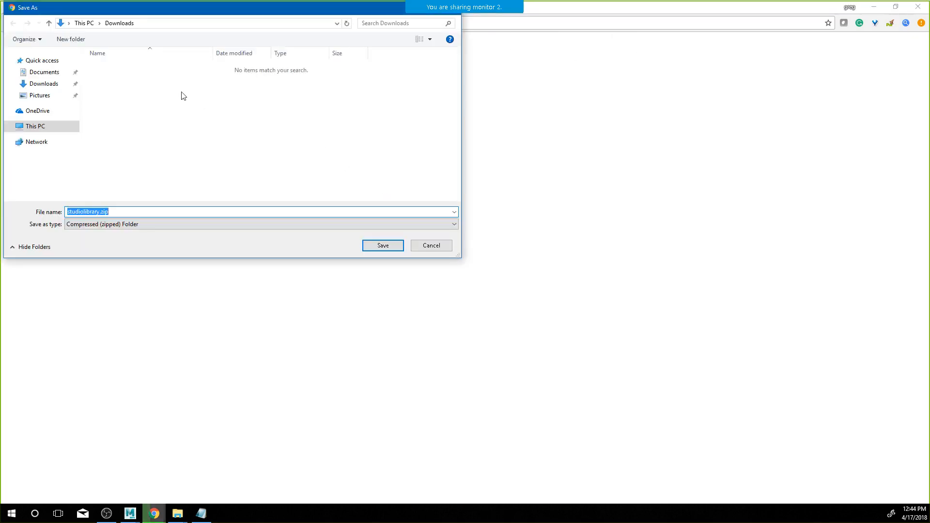
pyautogui.click(164, 25)
pyautogui.write('\\\\etsue3')
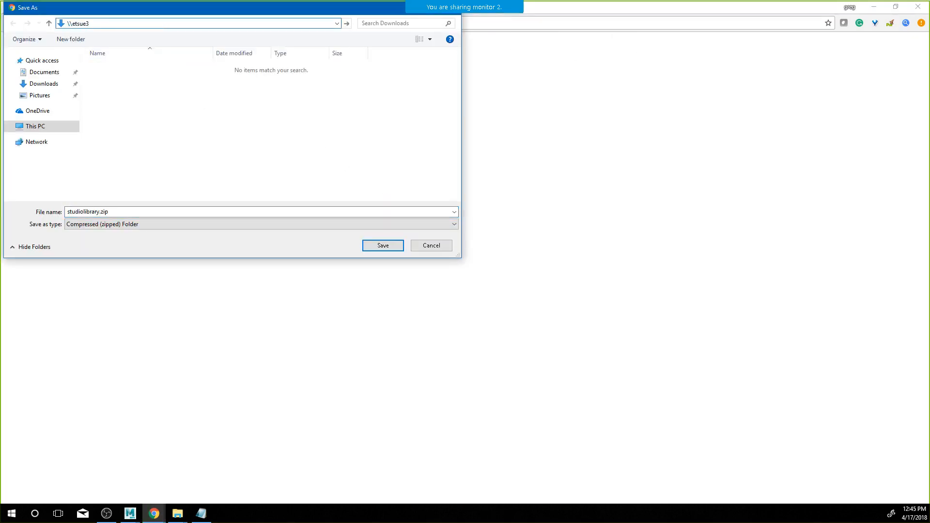
pyautogui.press('Return')
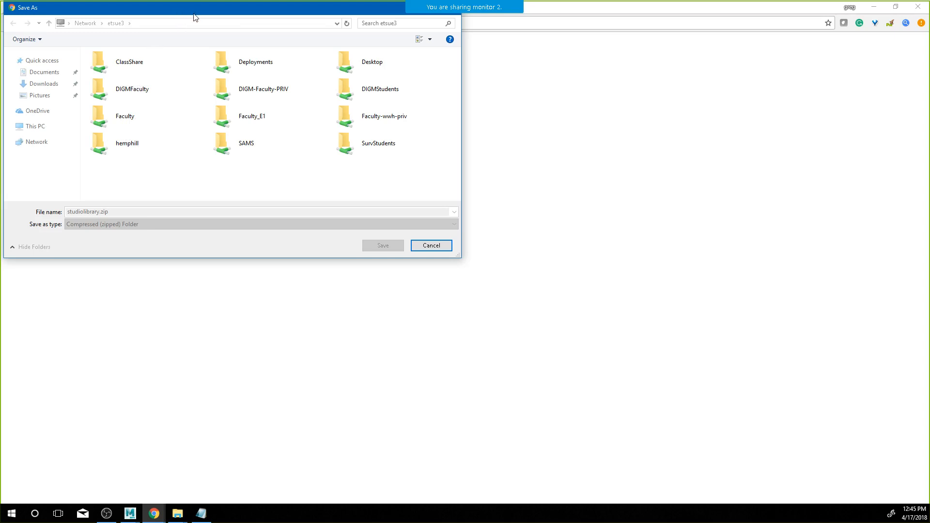
pyautogui.moveTo(189, 14); pyautogui.dragTo(343, 65)
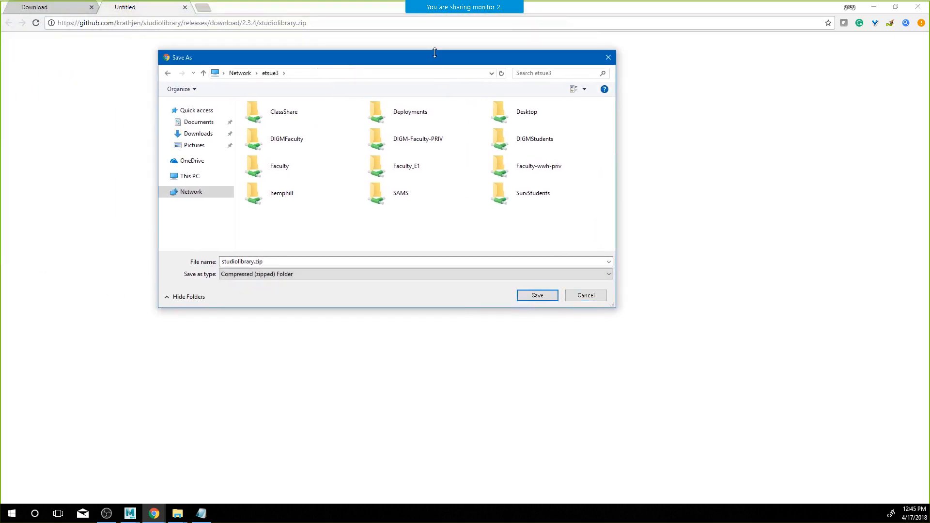
pyautogui.doubleClick(281, 170)
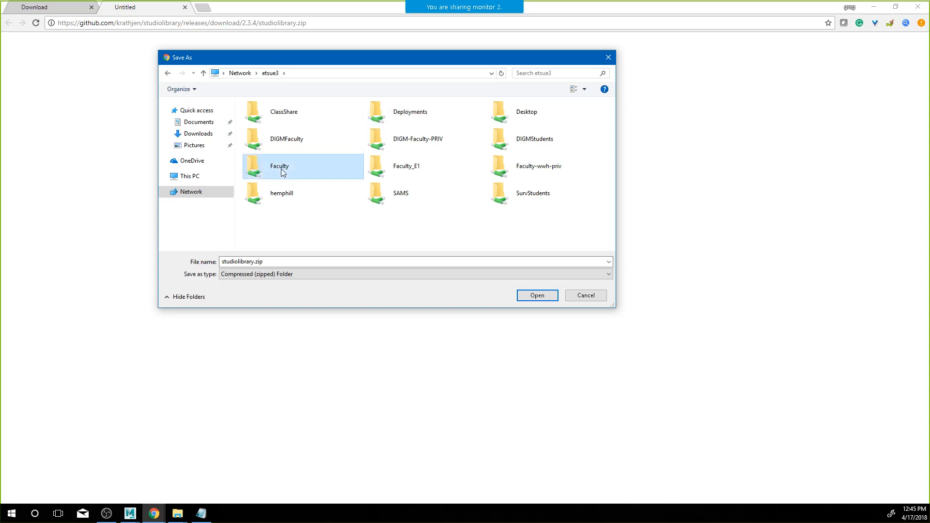
pyautogui.doubleClick(265, 188)
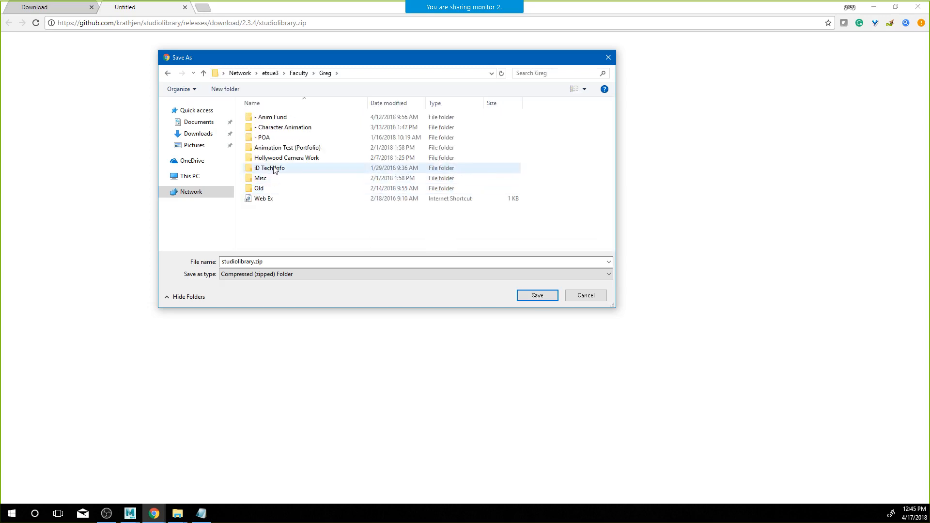
pyautogui.doubleClick(288, 129)
pyautogui.doubleClick(262, 147)
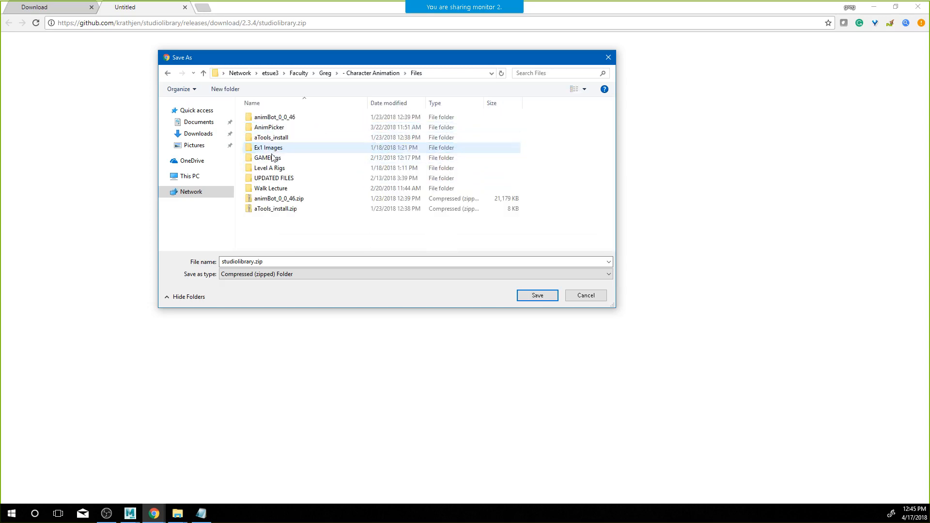
pyautogui.click(537, 298)
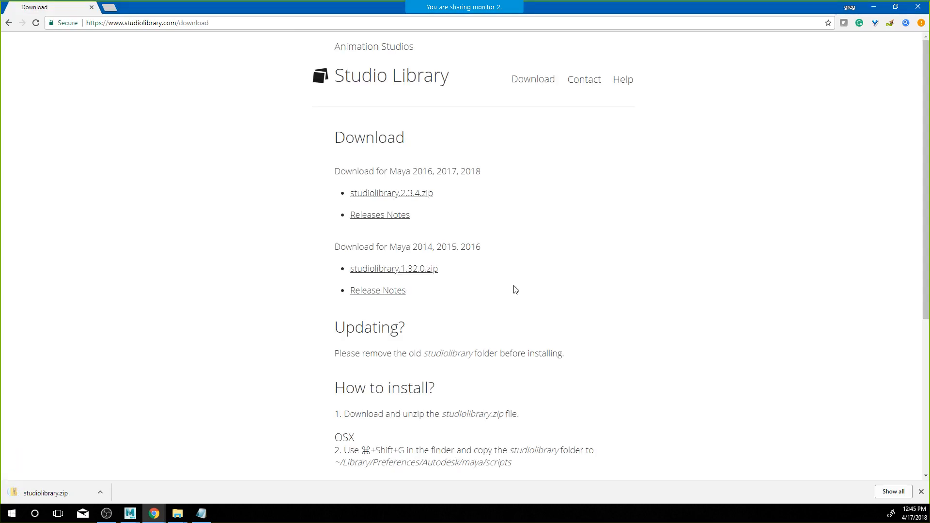
# Show the downloaded studiolibrary.zip in its folder and copy it
pyautogui.click(100, 492)
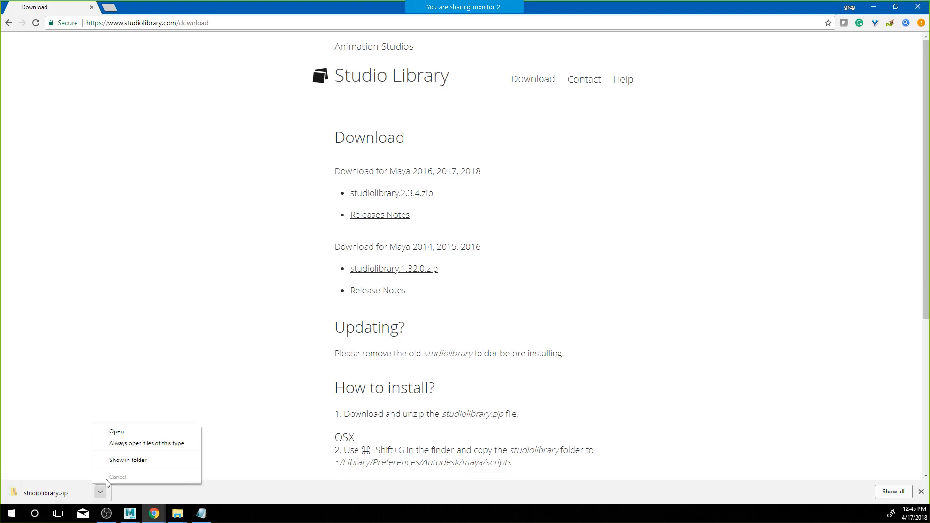
pyautogui.click(128, 461)
pyautogui.click(275, 304)
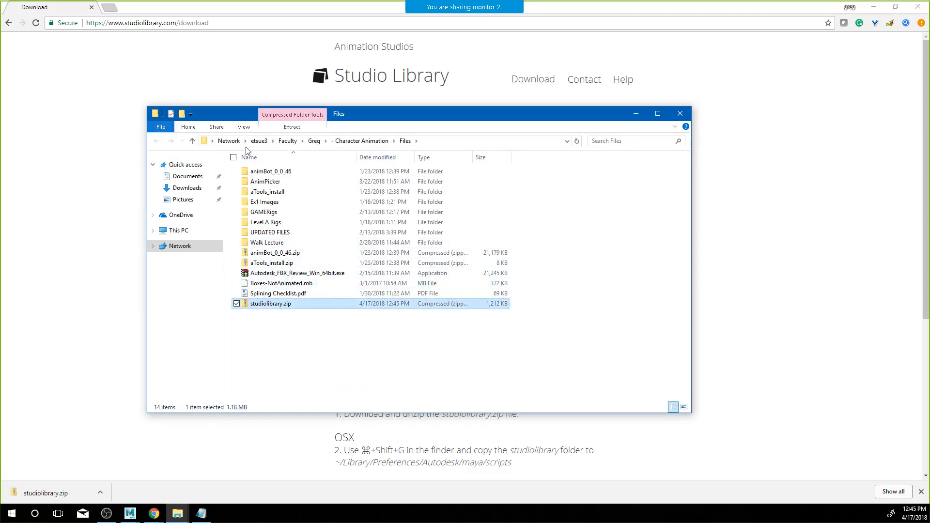
# Paste studiolibrary.zip into the LipsyncDemo-Malcolm project folder within the DIGMFaculty share on etsue3
pyautogui.click(262, 141)
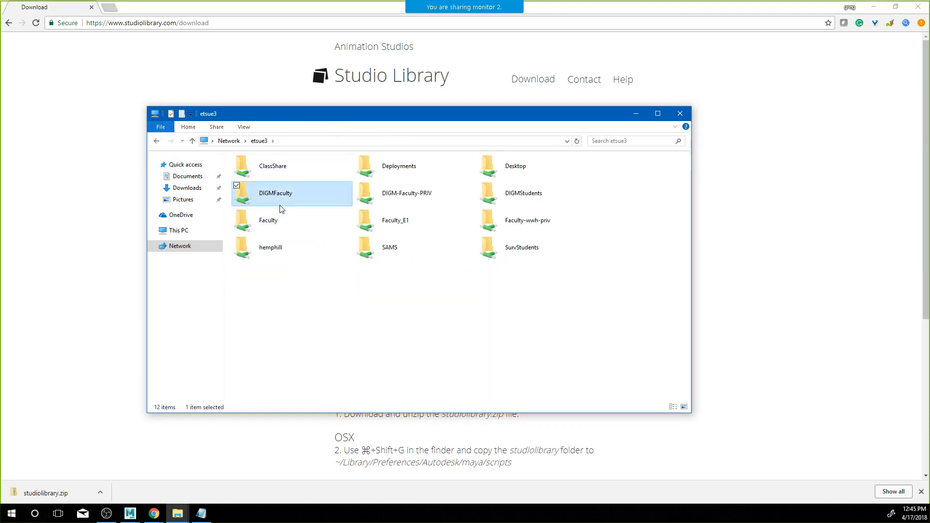
pyautogui.doubleClick(280, 208)
pyautogui.doubleClick(260, 294)
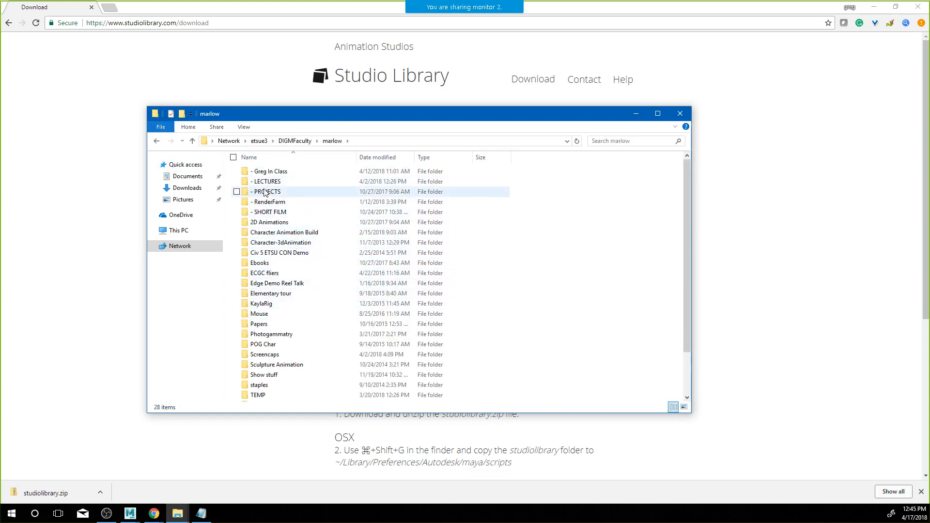
pyautogui.click(265, 173)
pyautogui.doubleClick(265, 174)
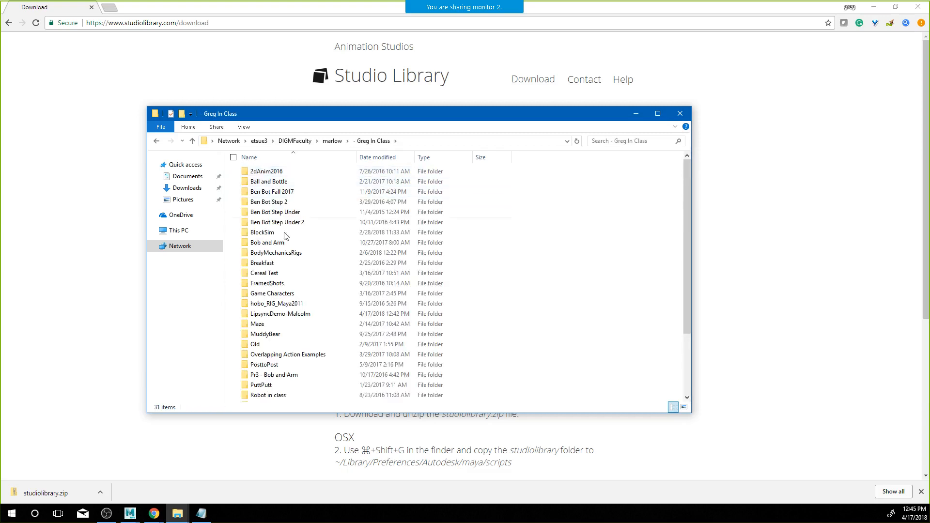
pyautogui.click(277, 315)
pyautogui.doubleClick(277, 315)
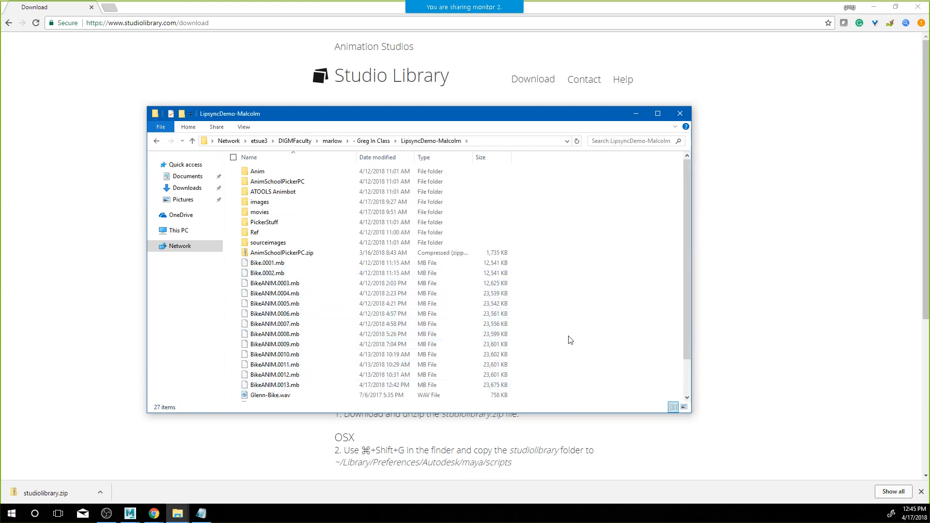
pyautogui.rightClick(588, 356)
pyautogui.click(524, 418)
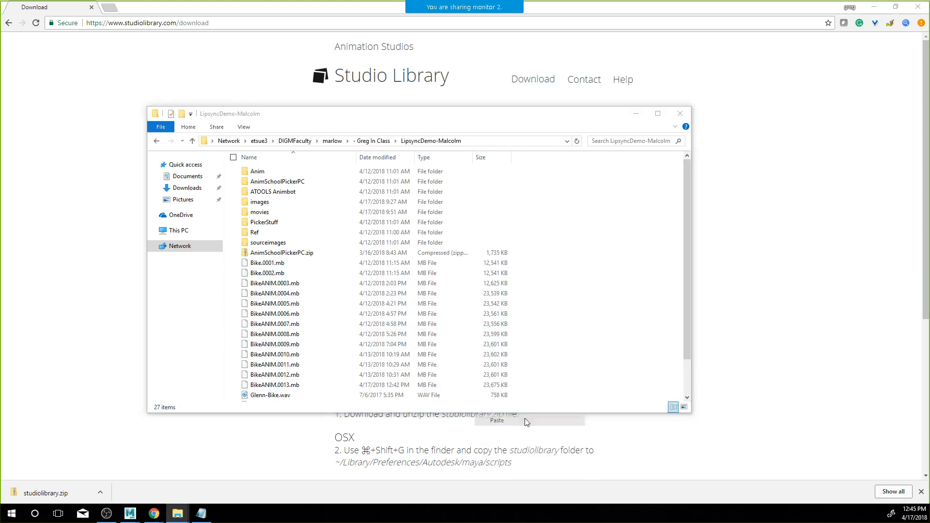
# Extract studiolibrary.zip into a studiolibrary folder within the LipsyncDemo-Malcolm project folder
pyautogui.rightClick(277, 397)
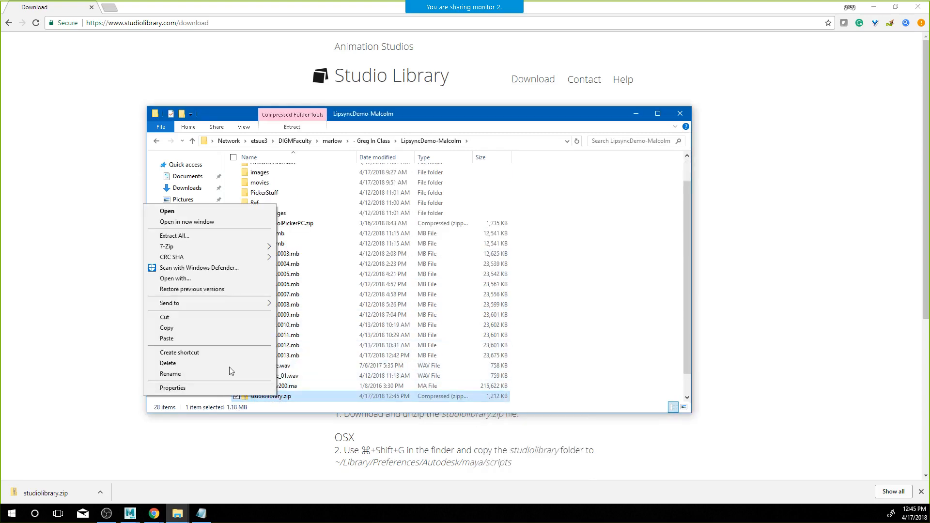
pyautogui.click(172, 237)
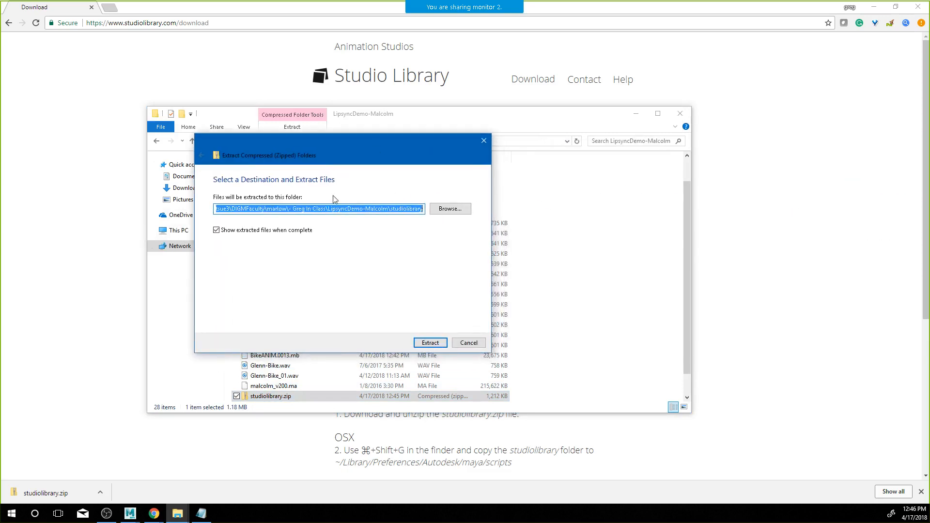
pyautogui.click(429, 341)
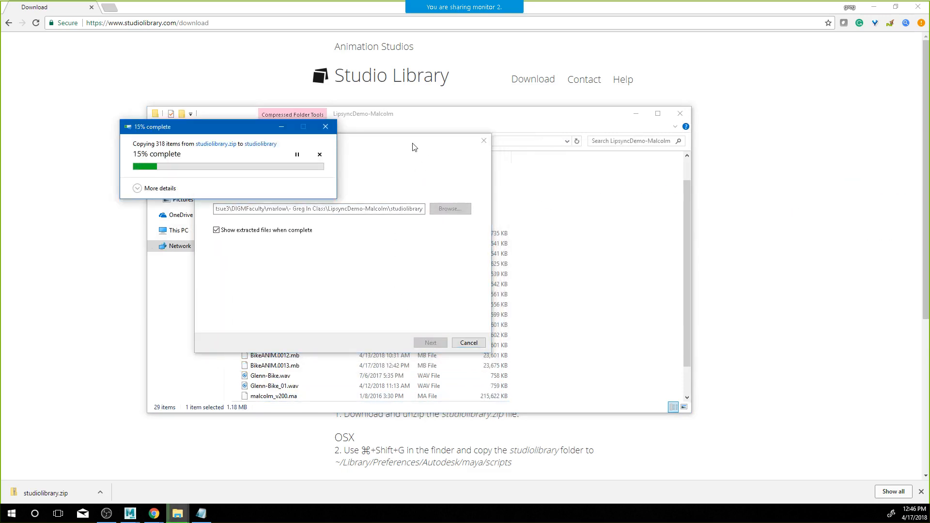
pyautogui.moveTo(403, 146); pyautogui.dragTo(759, 121)
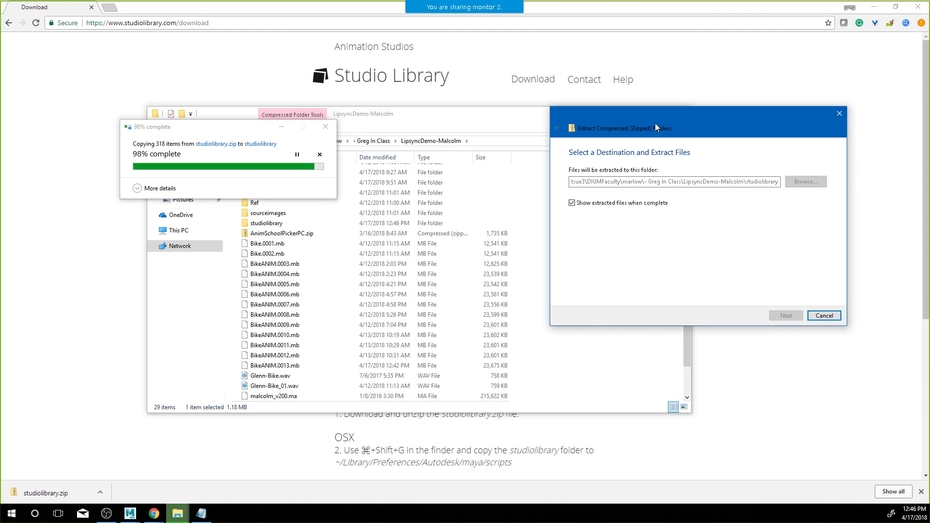
# Examine the extracted studiolibrary folder and its examples, and read the unzip and Windows installation instructions on the Studio Library download page
pyautogui.click(274, 189)
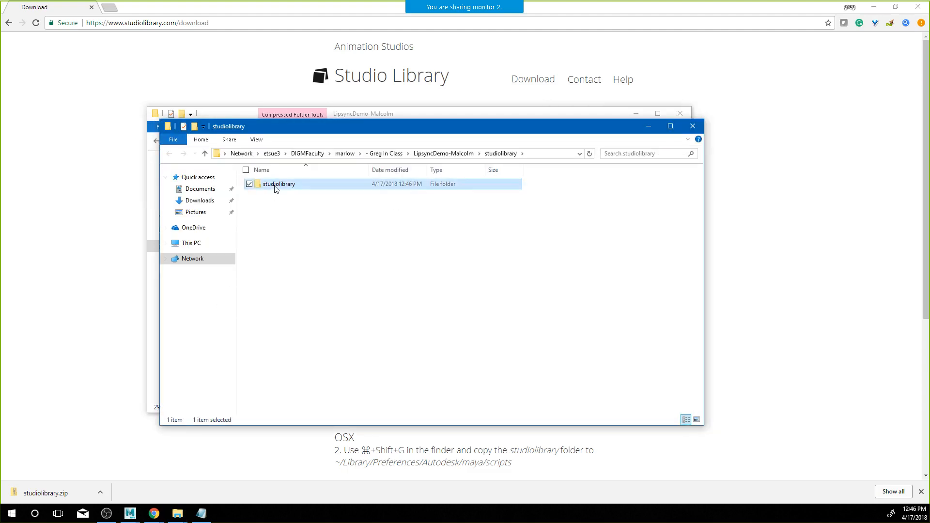
pyautogui.doubleClick(275, 186)
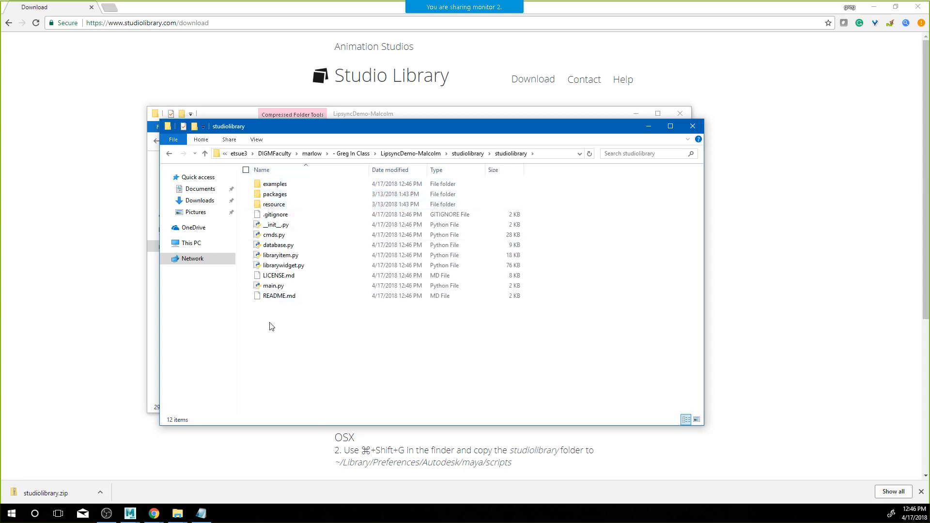
pyautogui.doubleClick(280, 188)
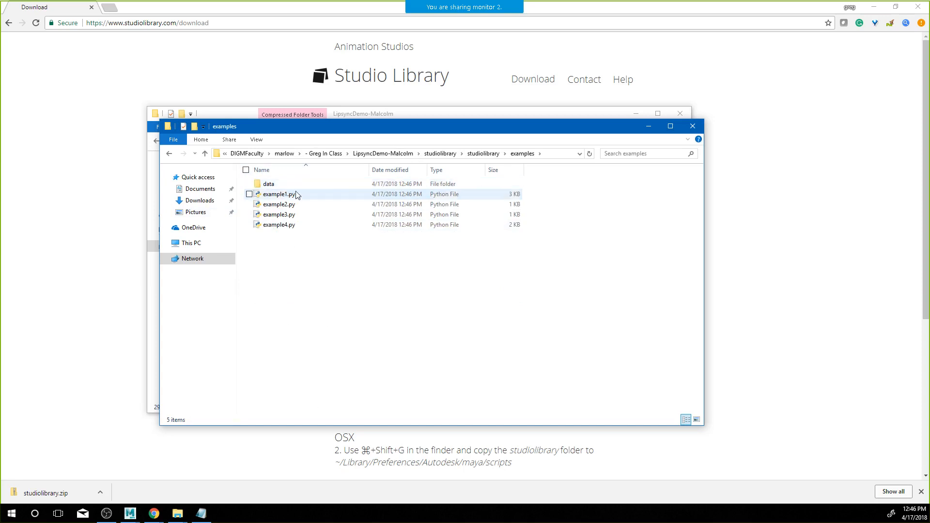
pyautogui.click(169, 154)
pyautogui.click(170, 154)
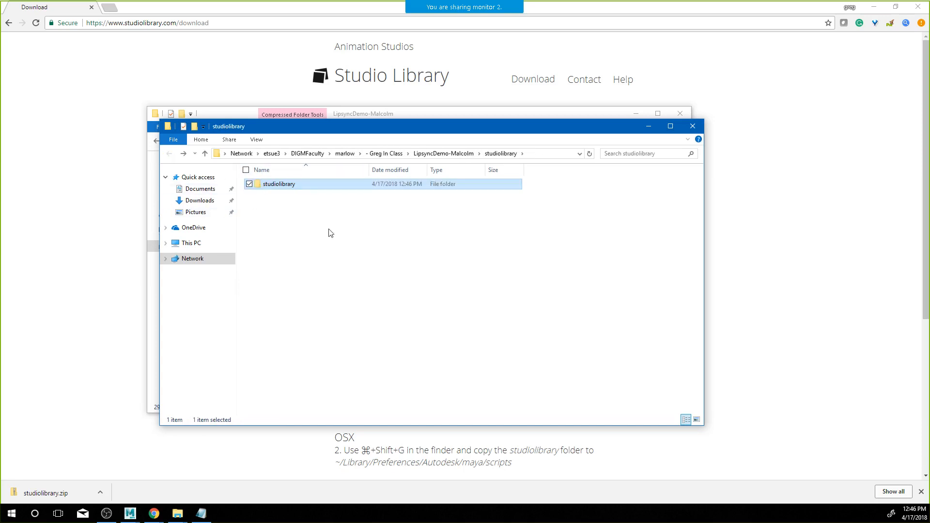
pyautogui.doubleClick(285, 186)
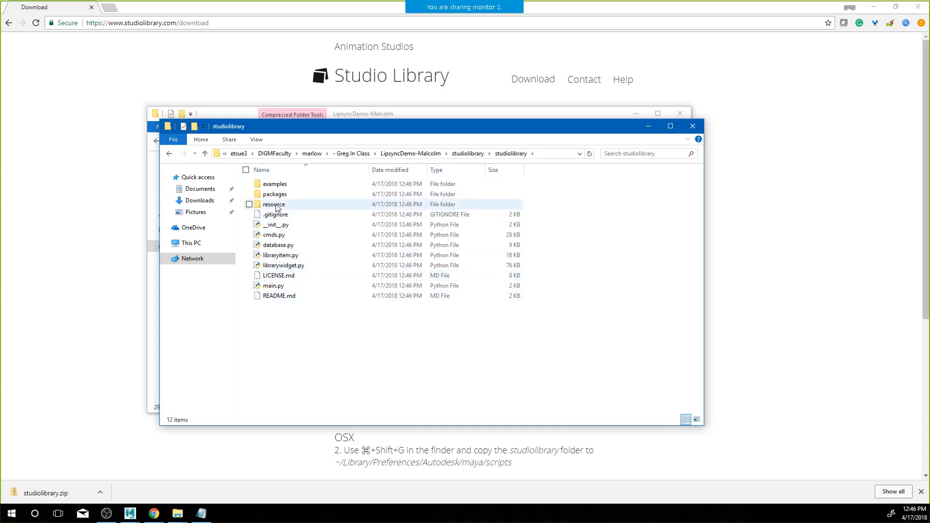
pyautogui.click(57, 85)
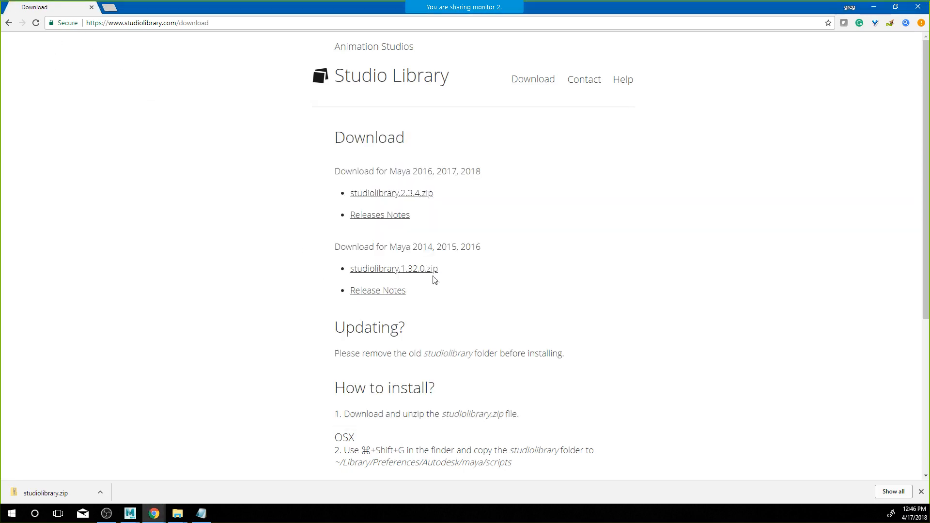
pyautogui.scroll(-4, 374, 219)
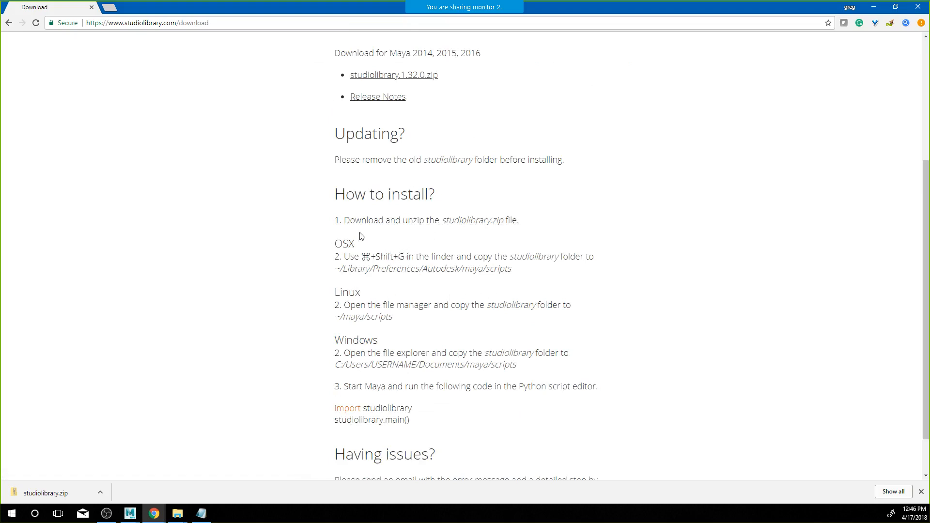
pyautogui.moveTo(349, 220); pyautogui.dragTo(514, 221)
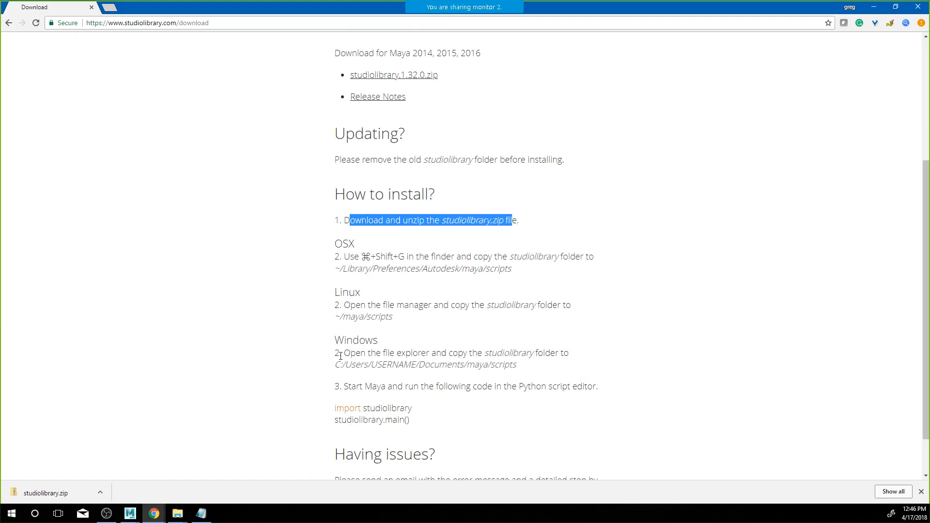
pyautogui.moveTo(340, 356); pyautogui.dragTo(526, 368)
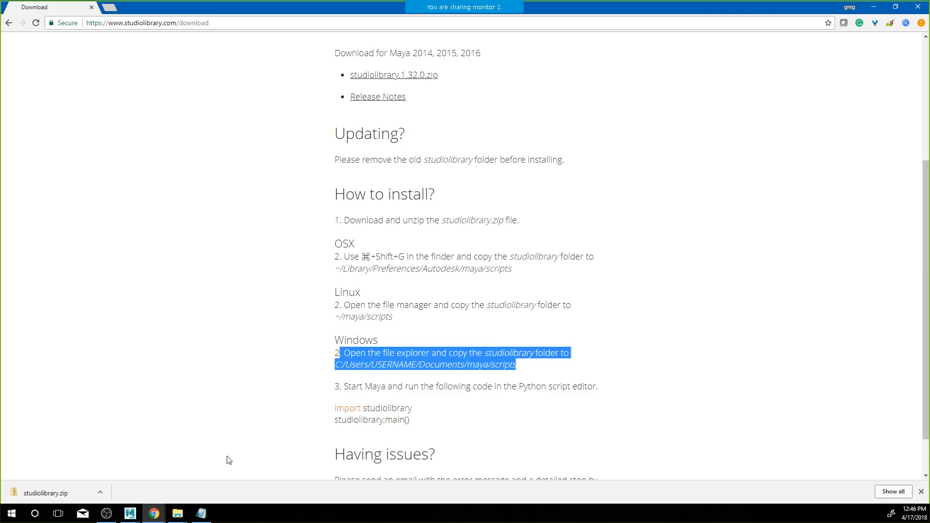
# Switch to Maya, save the BikeANIM.0013.mb scene despite the Student Version notice, and close Maya
pyautogui.moveTo(128, 513)
pyautogui.click(178, 473)
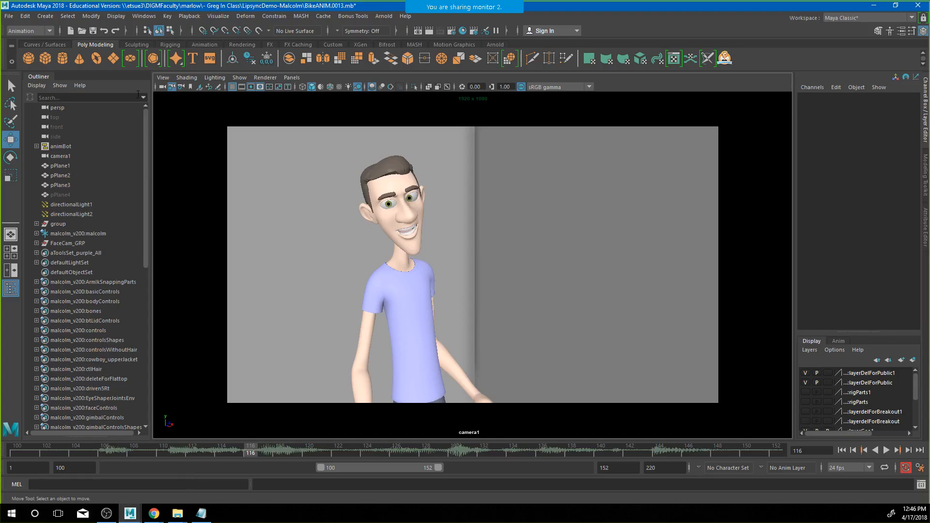
pyautogui.click(8, 16)
pyautogui.click(30, 46)
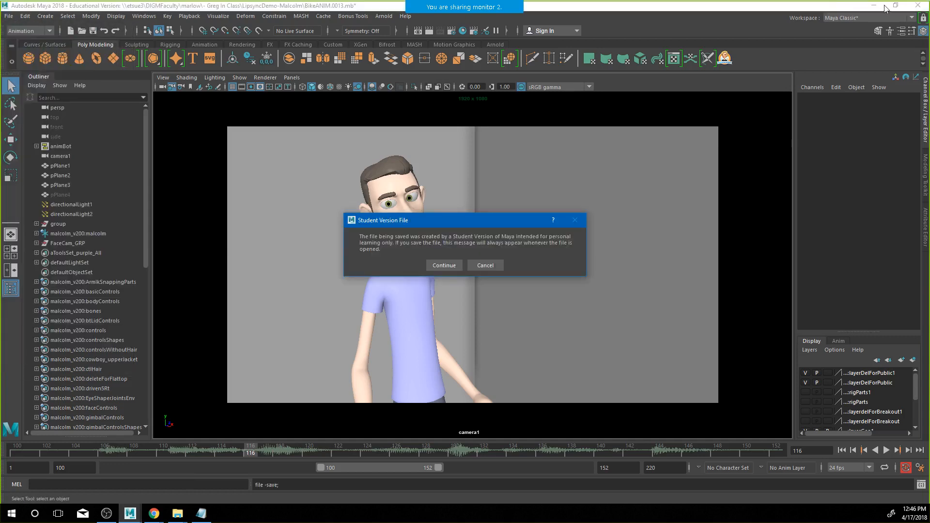
pyautogui.click(443, 265)
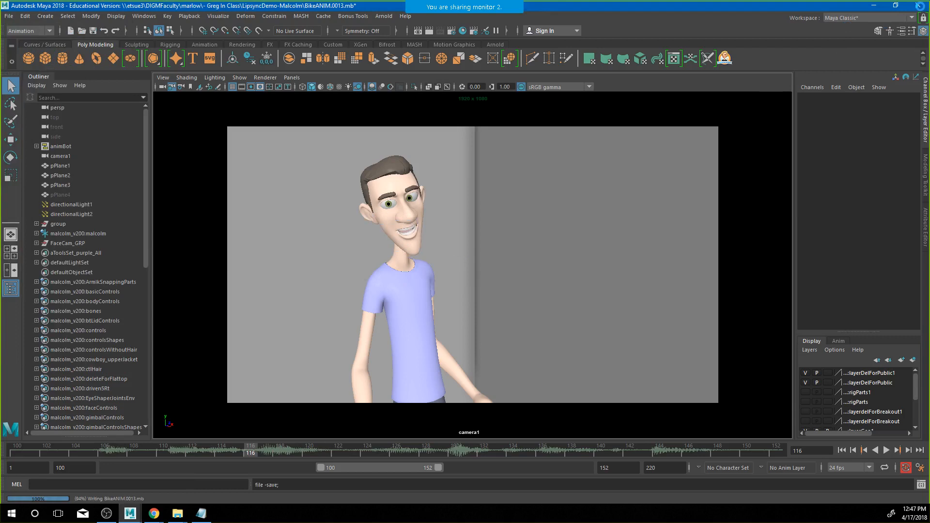
pyautogui.press('w')
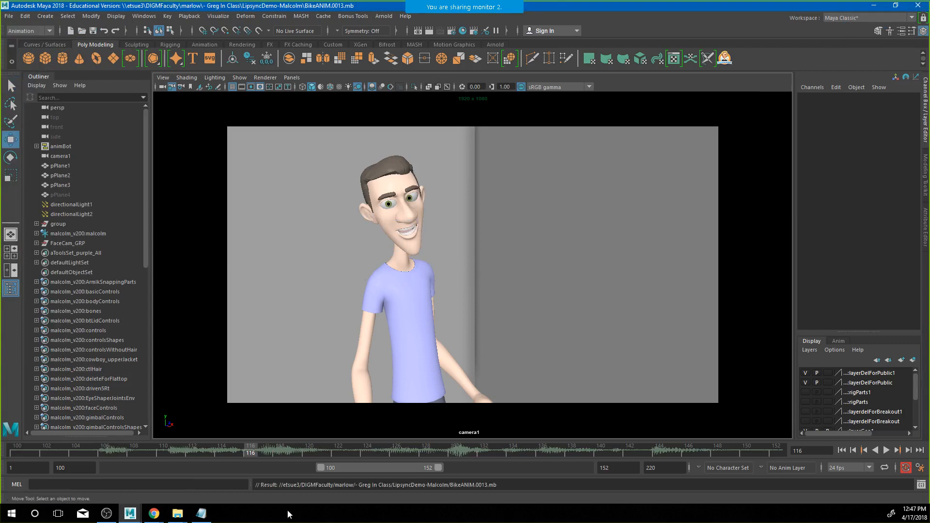
# Copy the inner studiolibrary folder from the extracted studiolibrary folder in File Explorer
pyautogui.moveTo(177, 514)
pyautogui.click(360, 464)
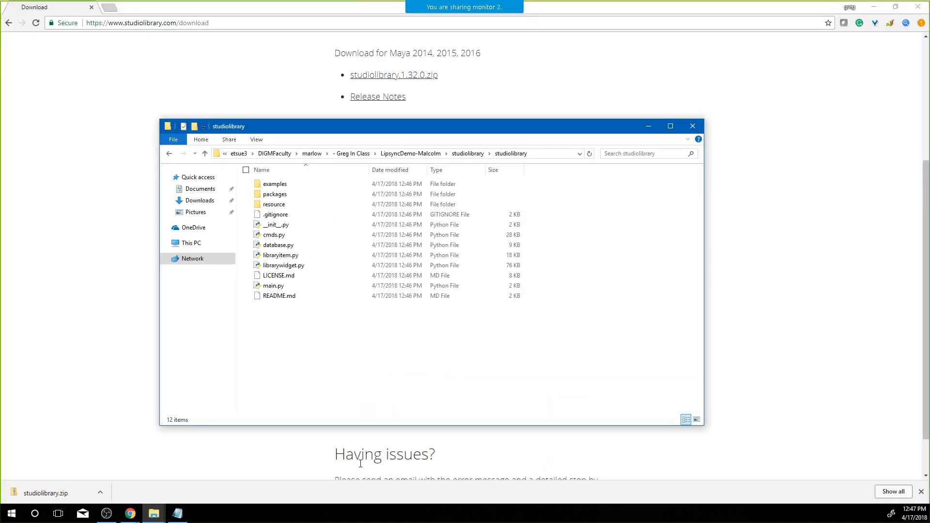
pyautogui.click(473, 154)
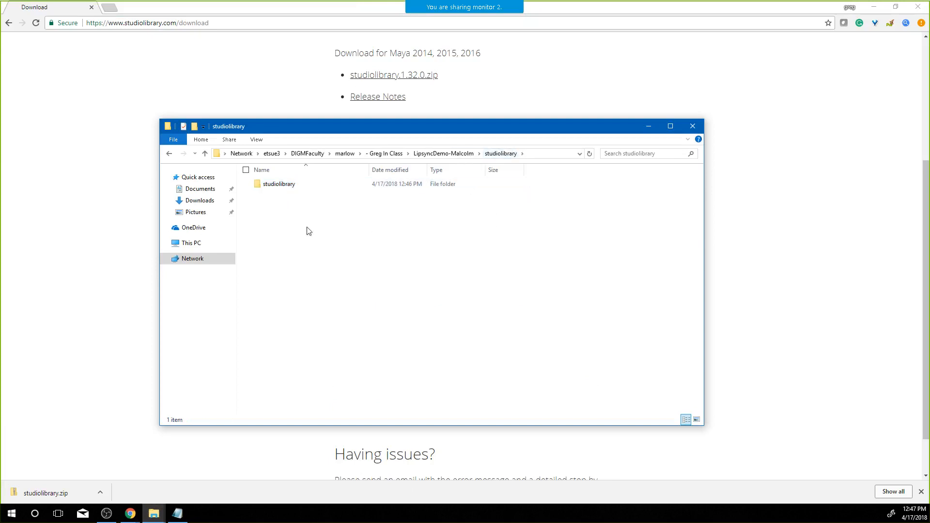
pyautogui.rightClick(268, 185)
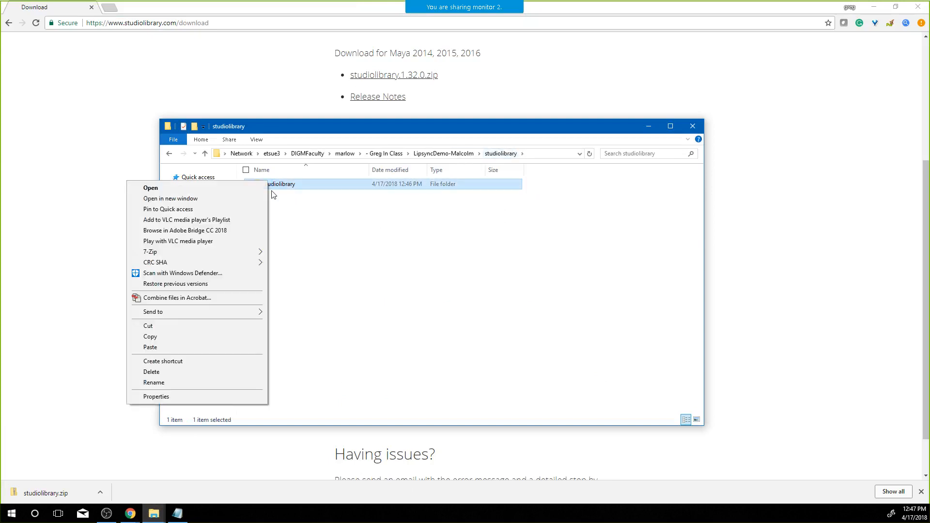
pyautogui.click(168, 335)
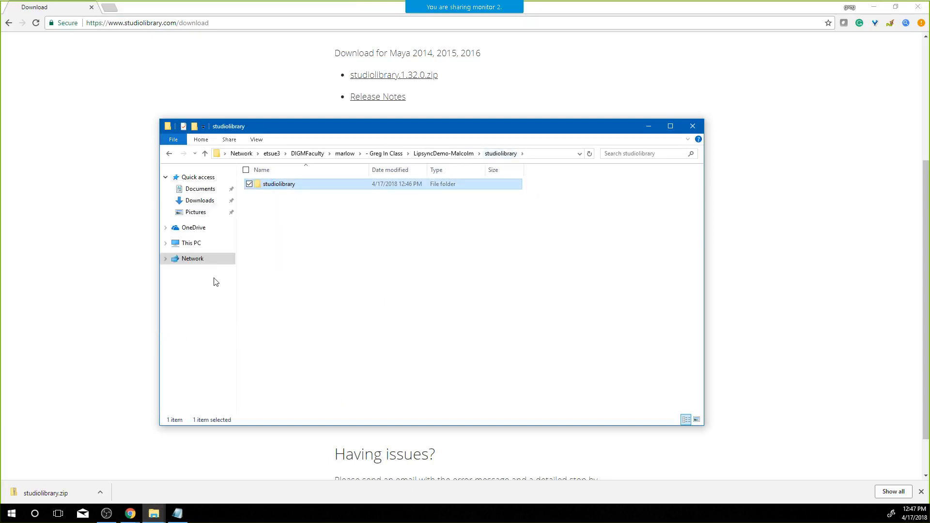
# Paste the copied studiolibrary folder into the scripts folder within Documents\maya
pyautogui.click(200, 189)
pyautogui.doubleClick(270, 195)
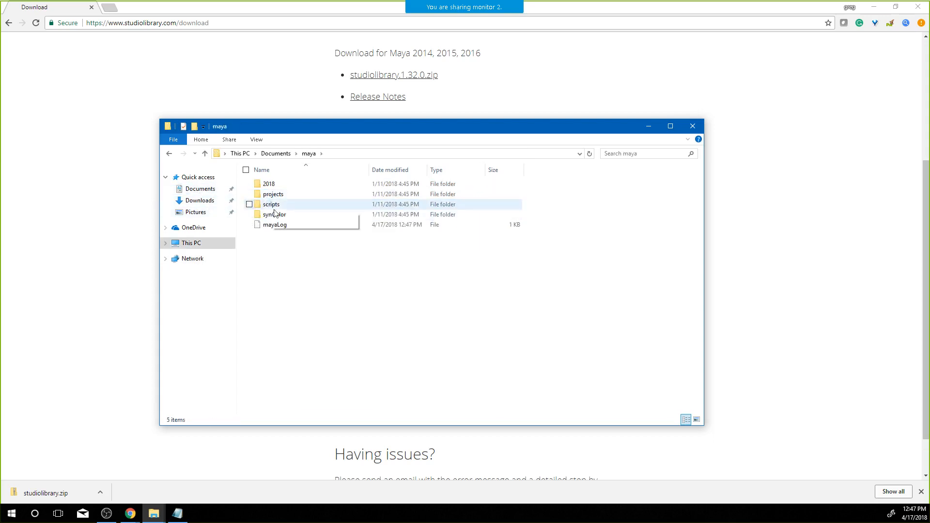
pyautogui.doubleClick(270, 206)
pyautogui.rightClick(295, 284)
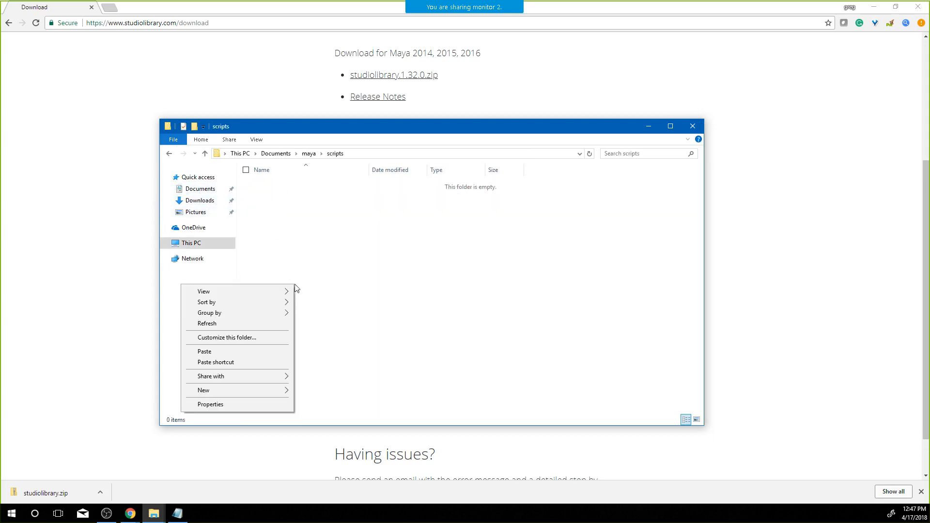
pyautogui.click(229, 351)
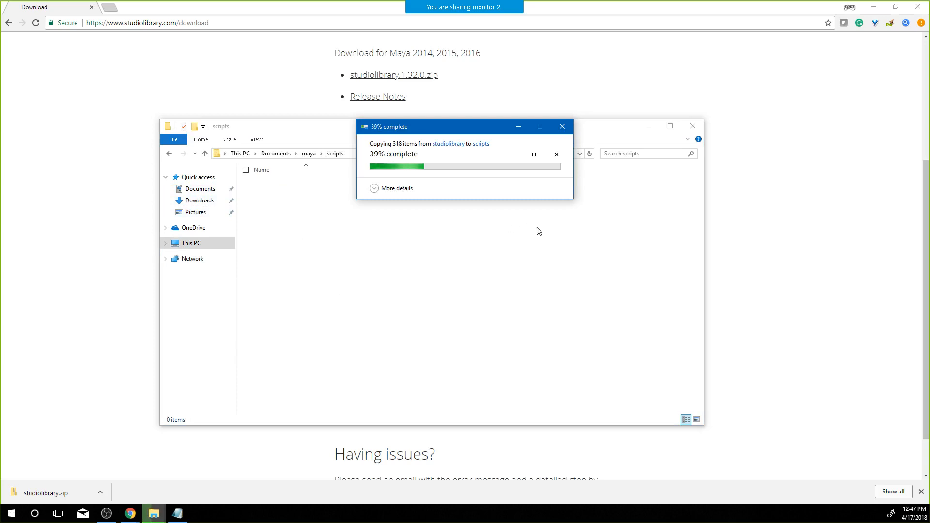
# Copy the Python launch code "import studiolibrary" and "studiolibrary.main()" from the installation instructions on the Studio Library download page
pyautogui.click(765, 296)
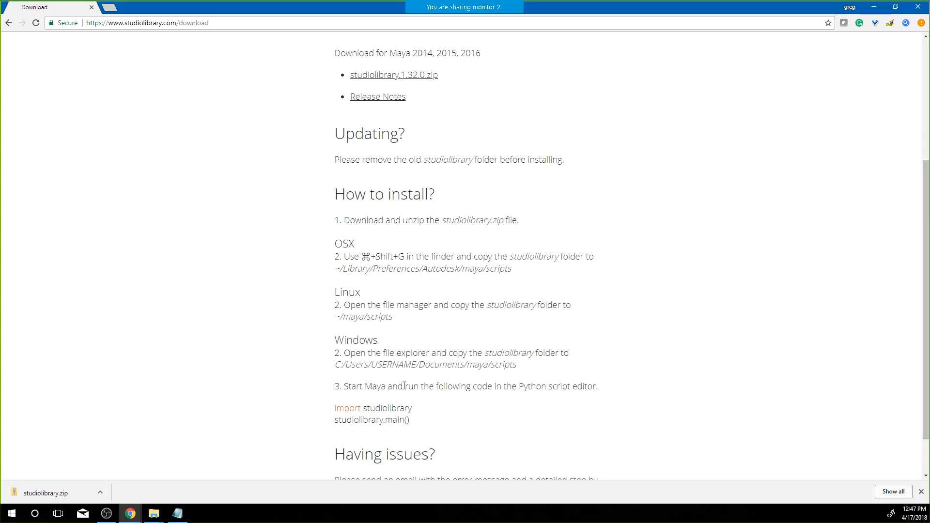
pyautogui.moveTo(404, 386); pyautogui.dragTo(599, 386)
pyautogui.moveTo(407, 421); pyautogui.dragTo(337, 408)
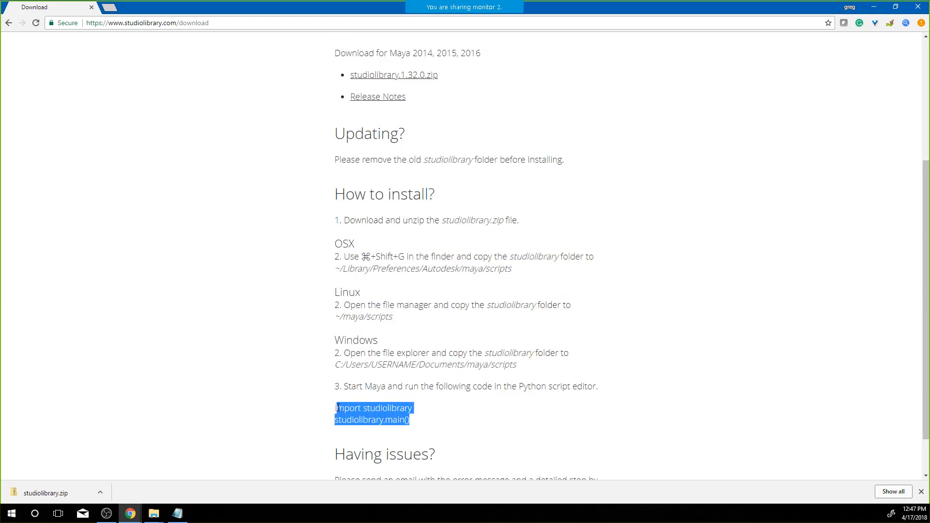
pyautogui.rightClick(392, 417)
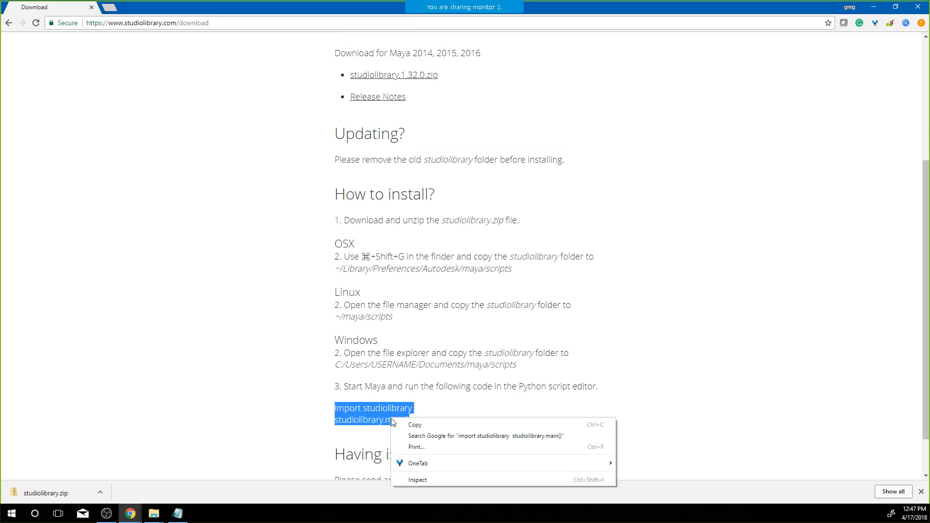
pyautogui.click(414, 424)
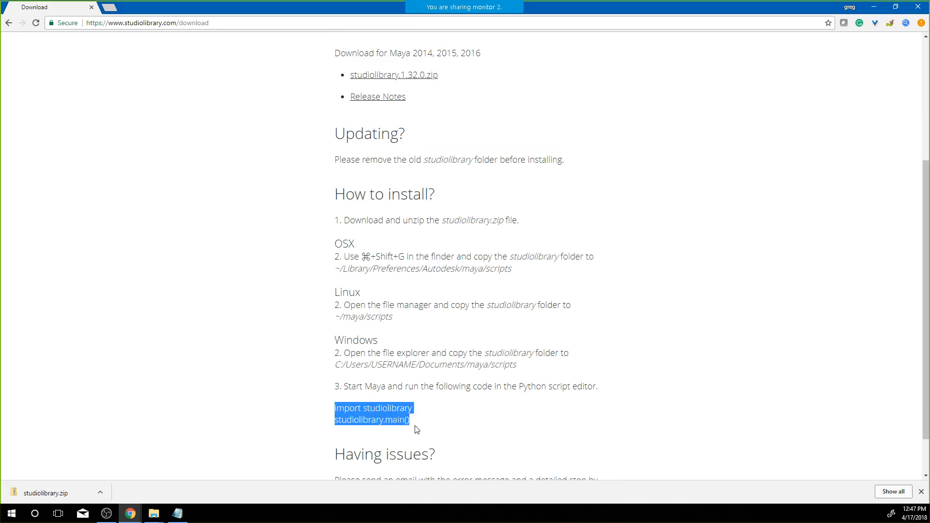
# Search Windows for Maya and launch Autodesk Maya 2018
pyautogui.click(11, 513)
pyautogui.write('Maya')
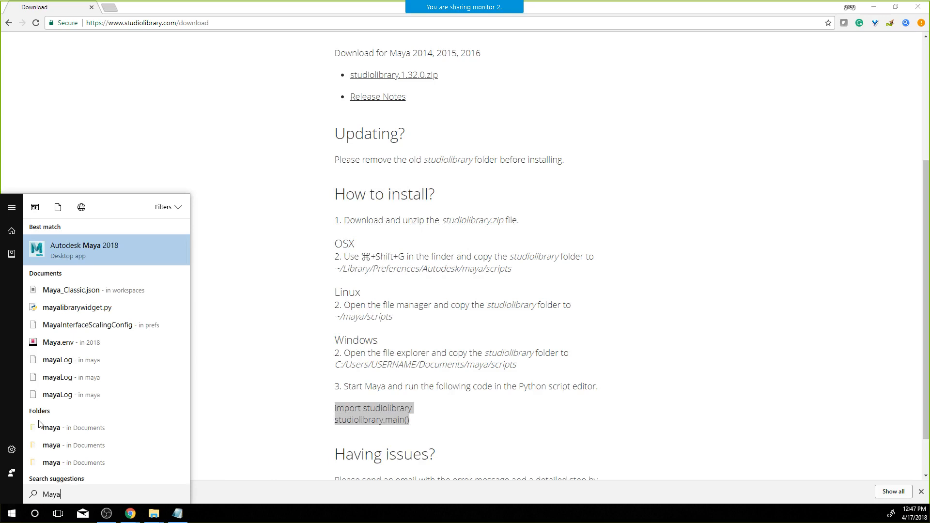
pyautogui.press('Return')
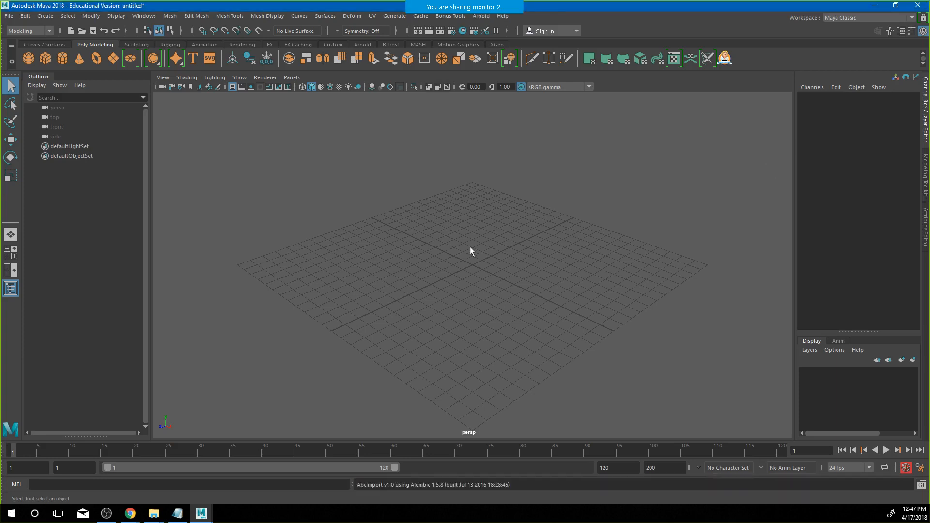
# Open the BikeANIM.0013.mb scene from the project's Workspace Root and run the last tool on the Poly Modeling shelf
pyautogui.click(9, 16)
pyautogui.click(27, 46)
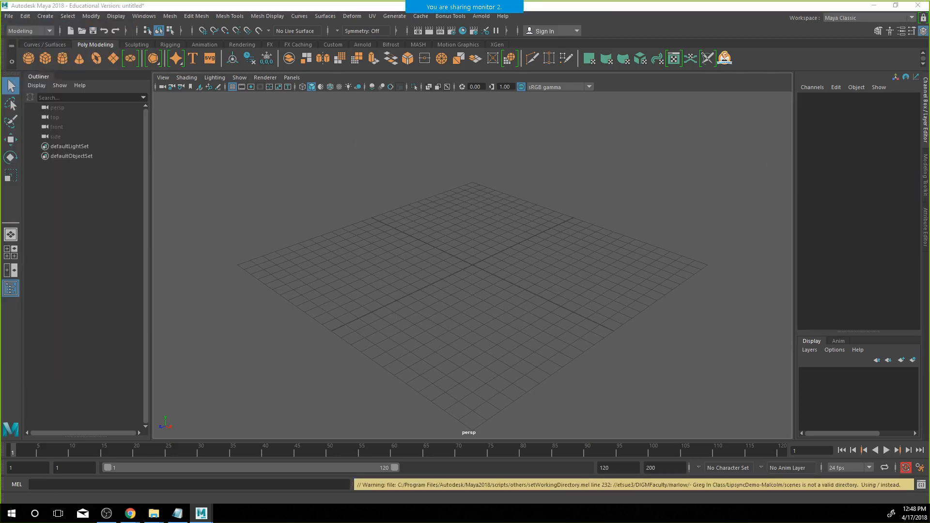
pyautogui.moveTo(929, 184); pyautogui.dragTo(472, 97)
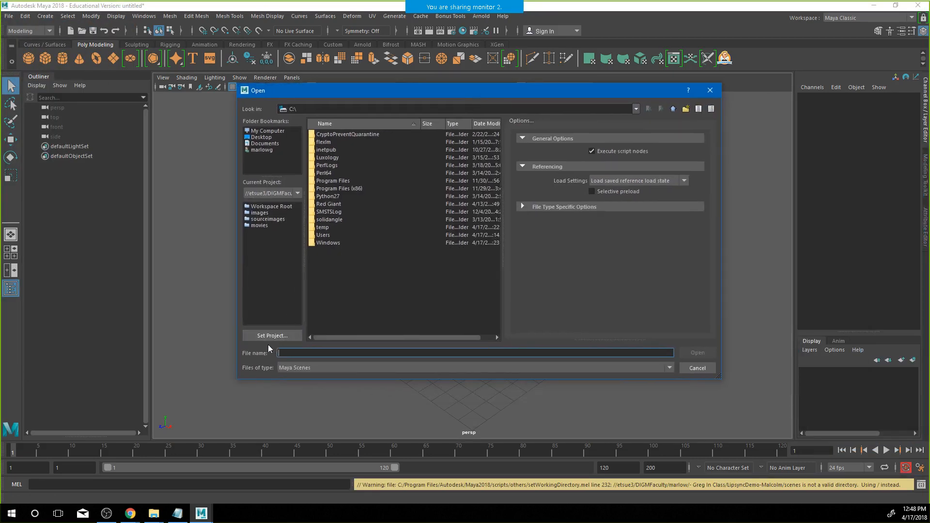
pyautogui.click(272, 209)
pyautogui.click(346, 251)
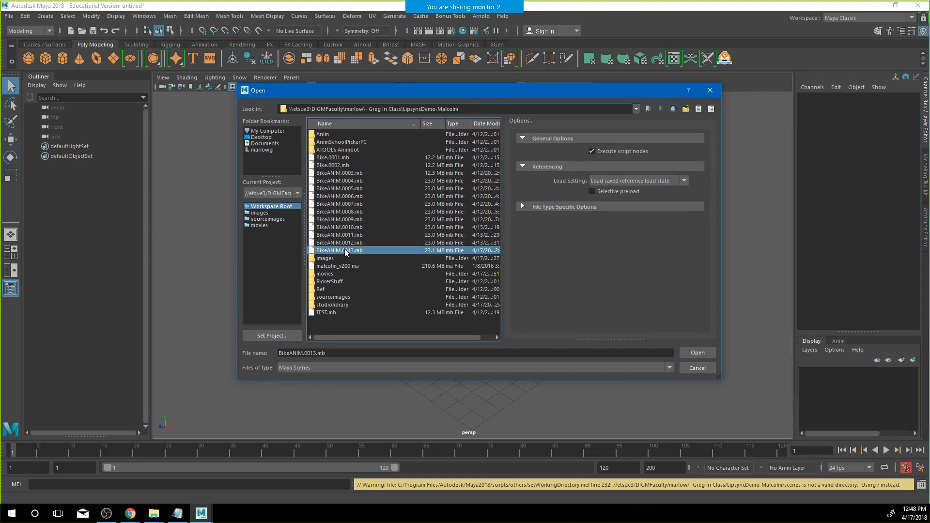
pyautogui.click(697, 352)
pyautogui.click(465, 259)
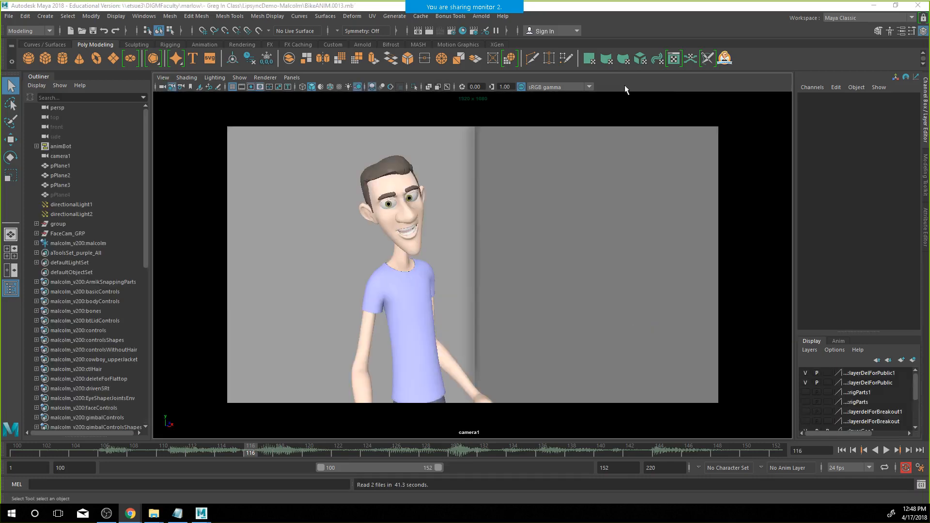
pyautogui.click(726, 62)
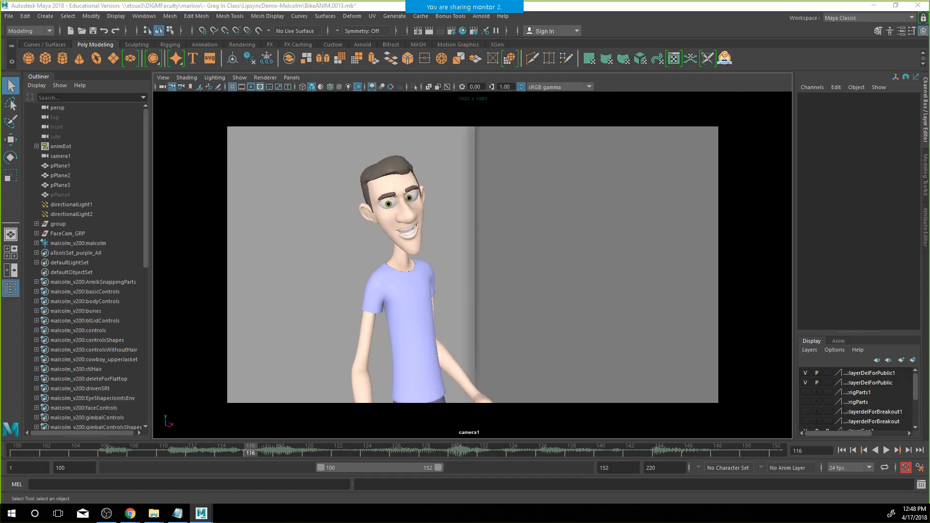
# Run the Python code "import studiolibrary" and "studiolibrary.main()" from a Python tab in the Script Editor, keeping the tool windows clear of the character
pyautogui.moveTo(657, 58); pyautogui.dragTo(649, 94)
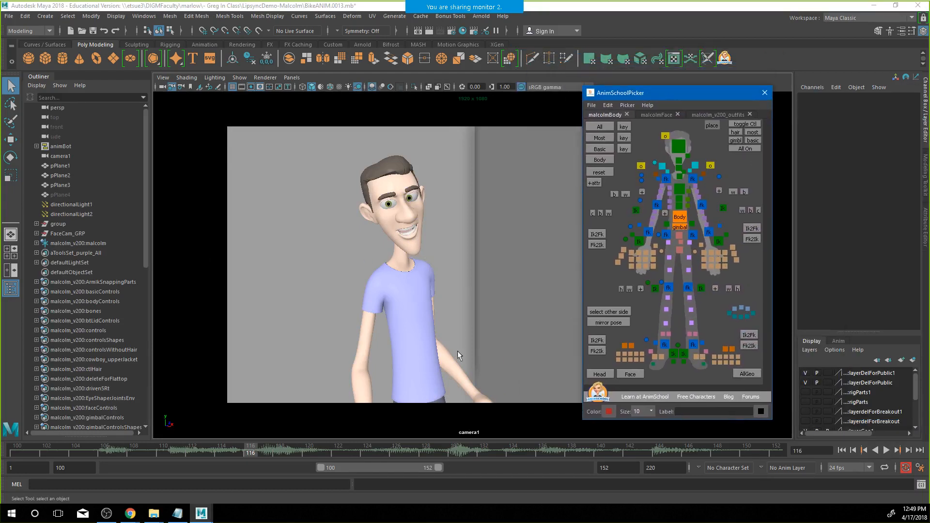
pyautogui.click(921, 485)
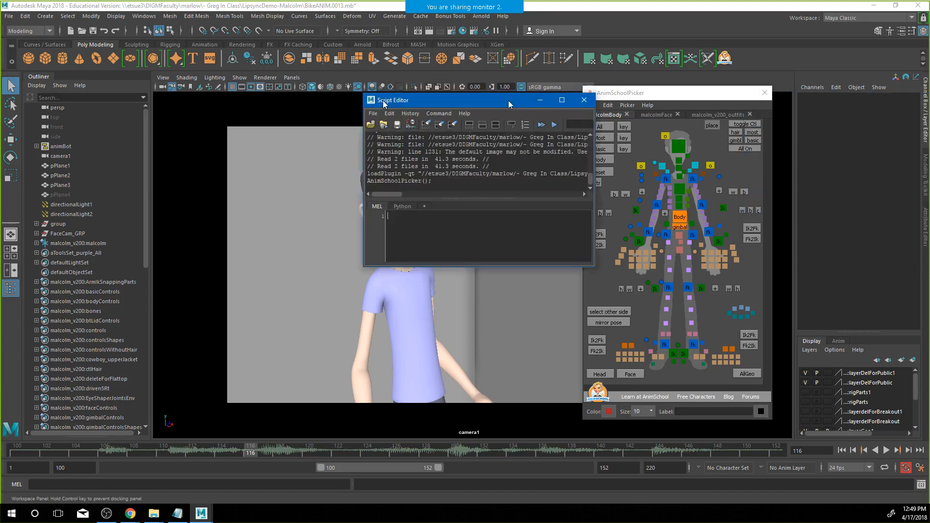
pyautogui.moveTo(508, 99); pyautogui.dragTo(245, 104)
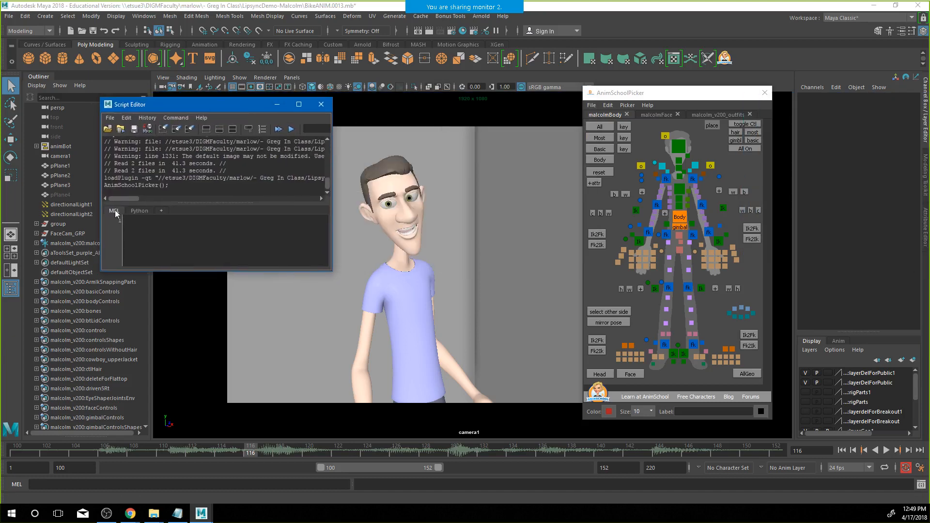
pyautogui.click(143, 211)
pyautogui.write('import studiolibrary  studiolibrary.main()')
pyautogui.hotkey('ctrl', 'a')
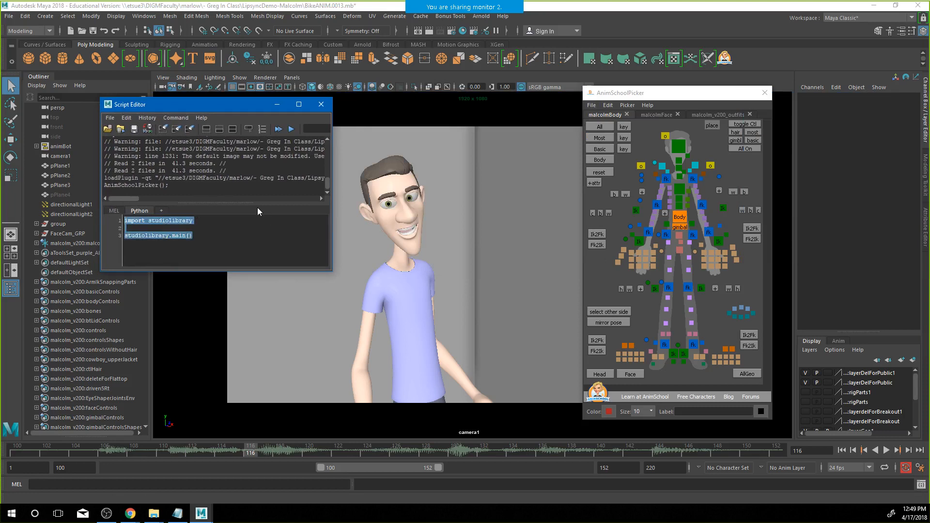
pyautogui.hotkey('ctrl', 'Return')
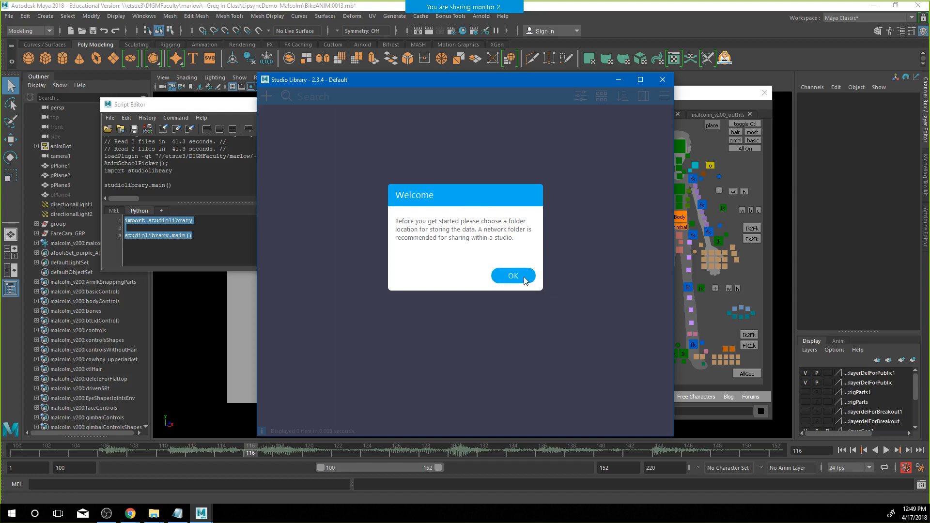
# Accept the Studio Library welcome message and point the root location chooser to the \\etsue3 network server
pyautogui.click(524, 279)
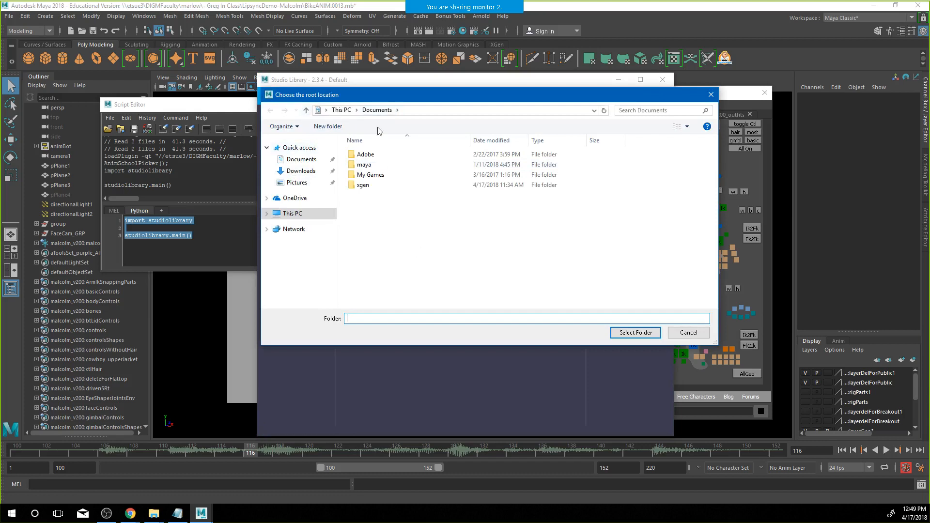
pyautogui.click(406, 112)
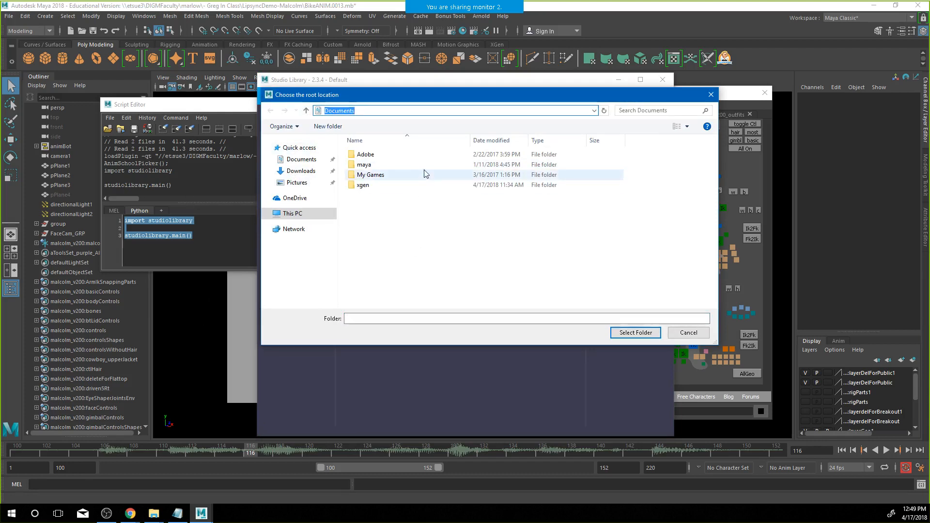
pyautogui.write('\\\\etsue3')
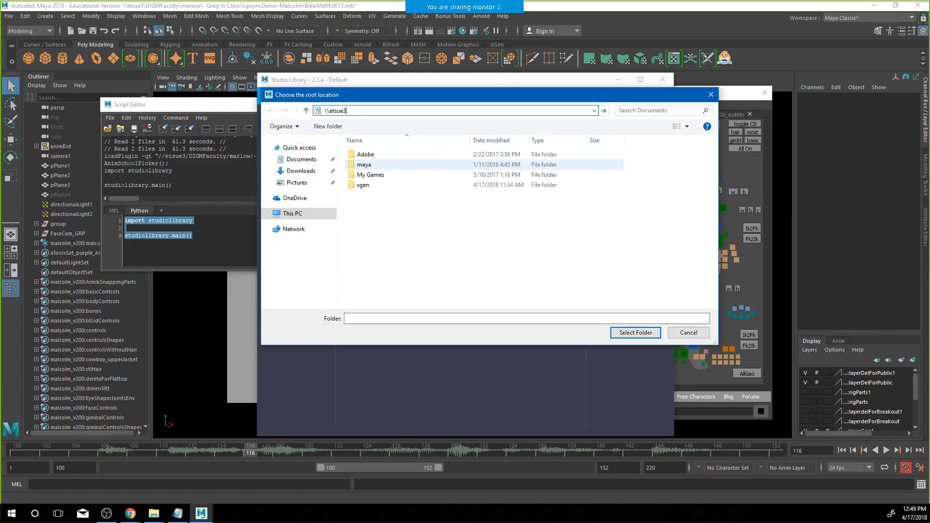
pyautogui.press('Return')
pyautogui.doubleClick(401, 210)
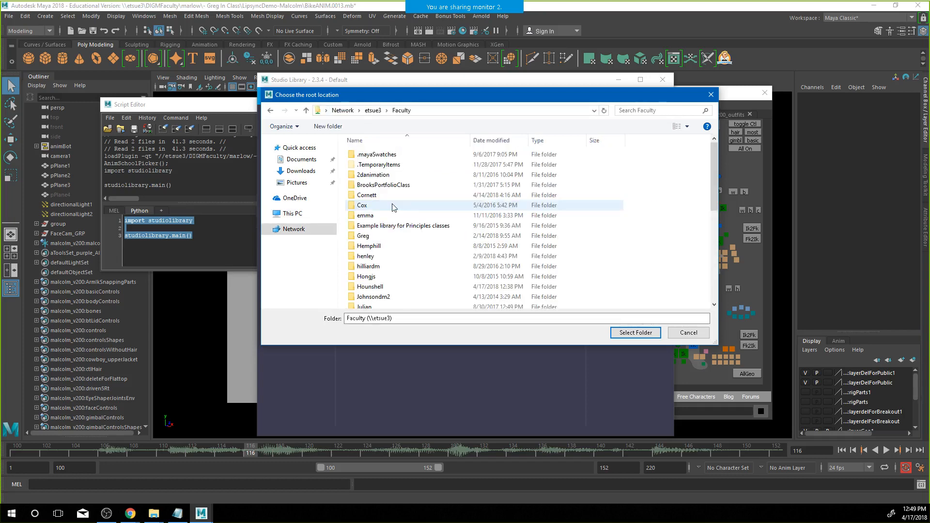
pyautogui.doubleClick(363, 236)
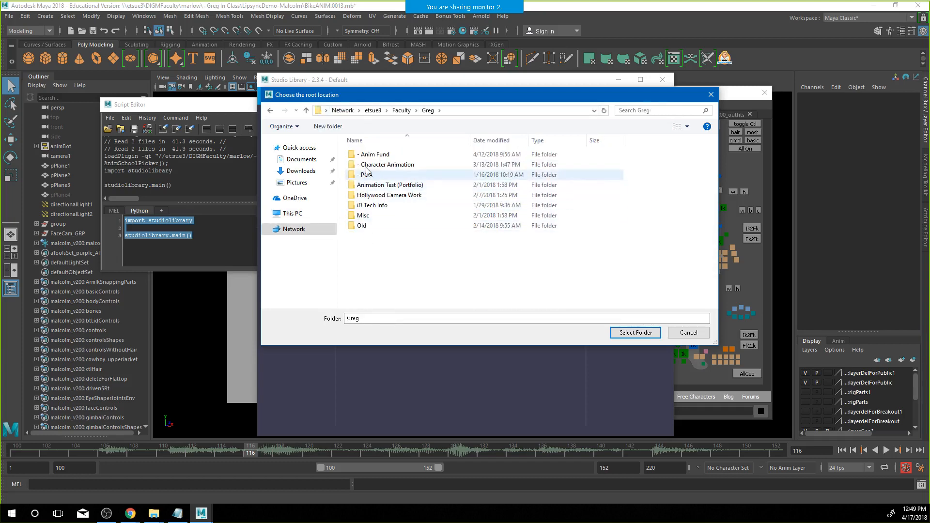
pyautogui.click(374, 111)
# Browse from the DIGMFaculty share to the studiolibrary folder inside the LipsyncDemo-Malcolm project
pyautogui.click(389, 177)
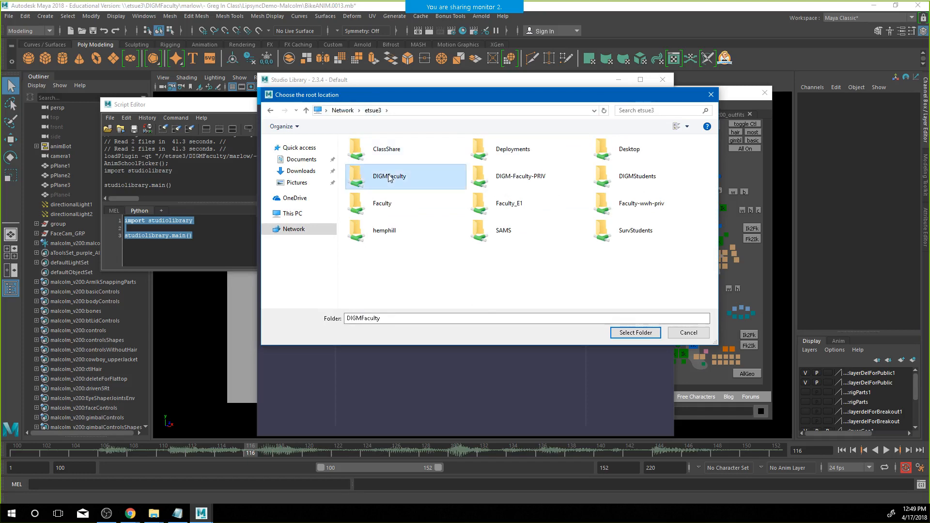
pyautogui.doubleClick(389, 177)
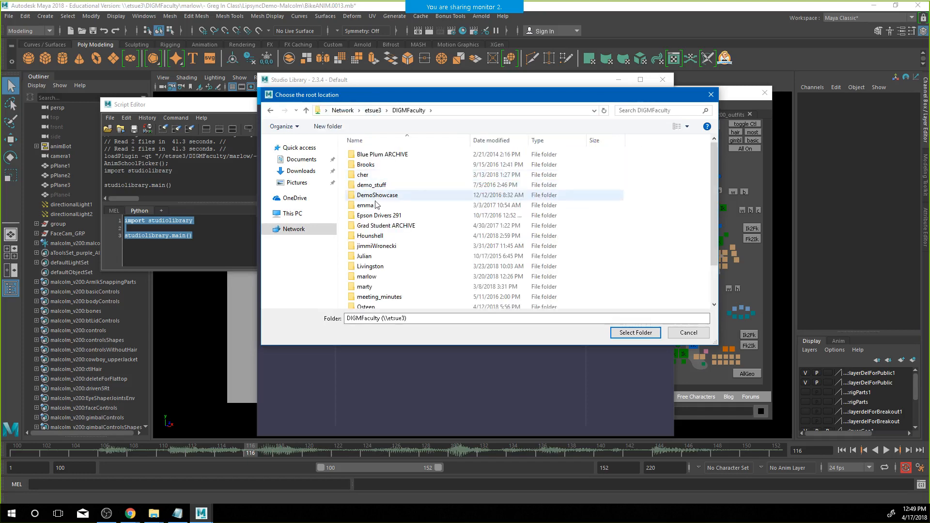
pyautogui.doubleClick(367, 277)
pyautogui.doubleClick(371, 155)
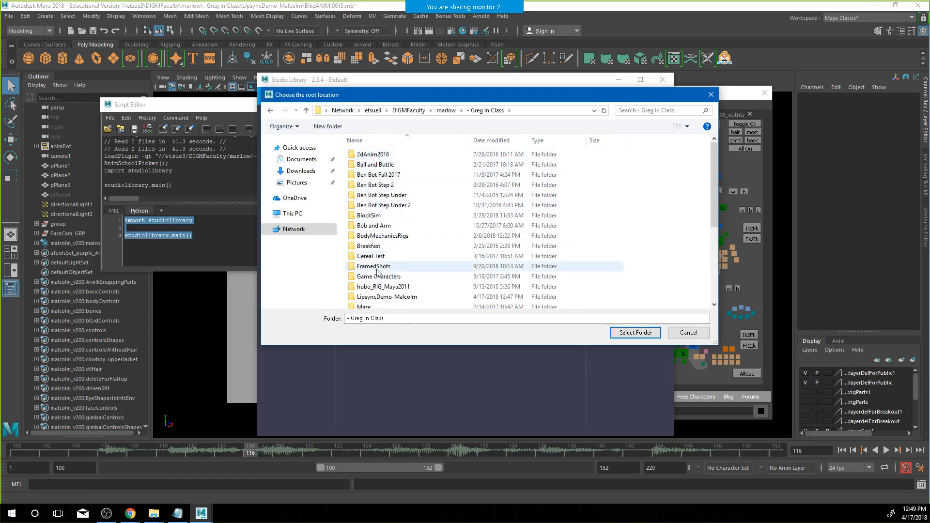
pyautogui.click(377, 298)
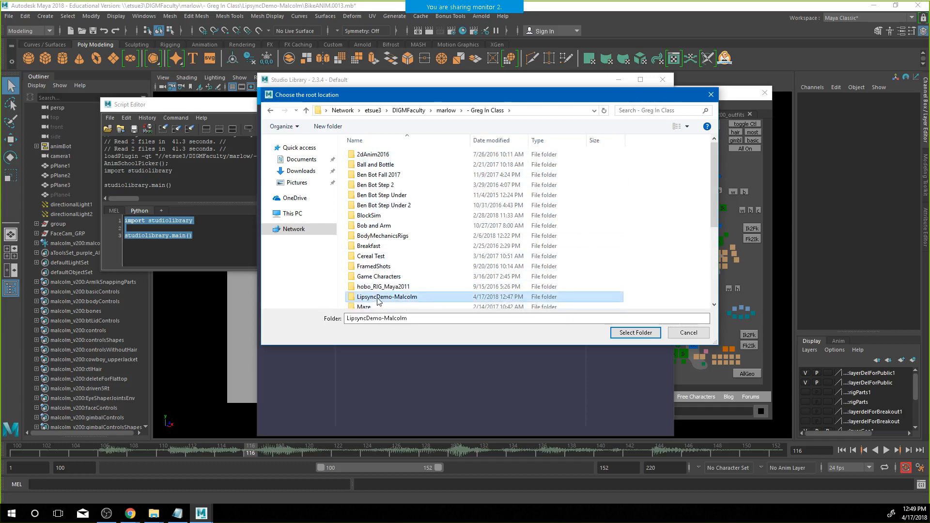
pyautogui.doubleClick(378, 297)
pyautogui.click(378, 237)
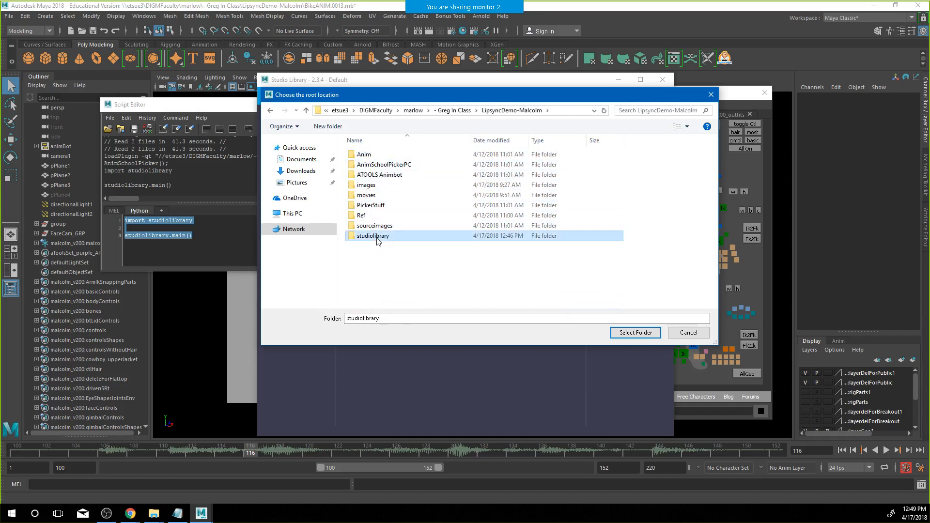
pyautogui.doubleClick(377, 237)
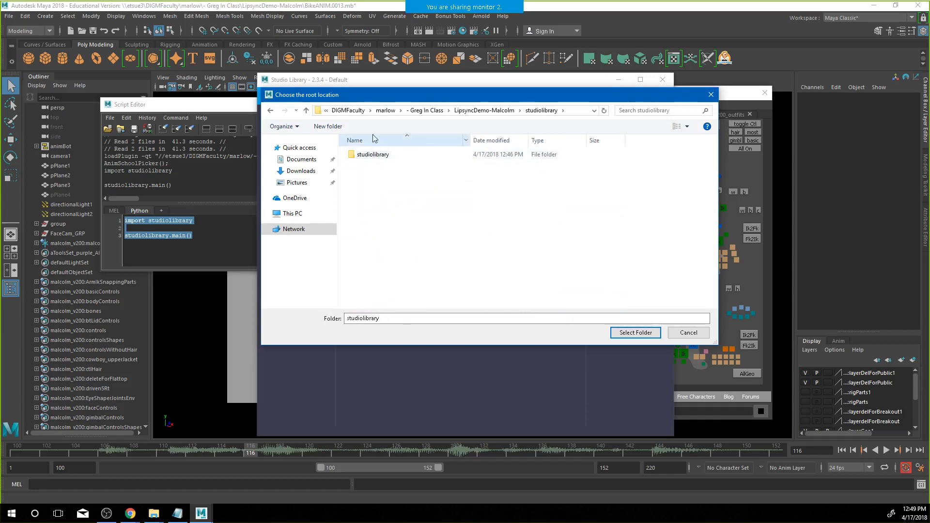
# Create a new folder named MYPOSES and select it as the Studio Library root location
pyautogui.click(328, 125)
pyautogui.write('MY')
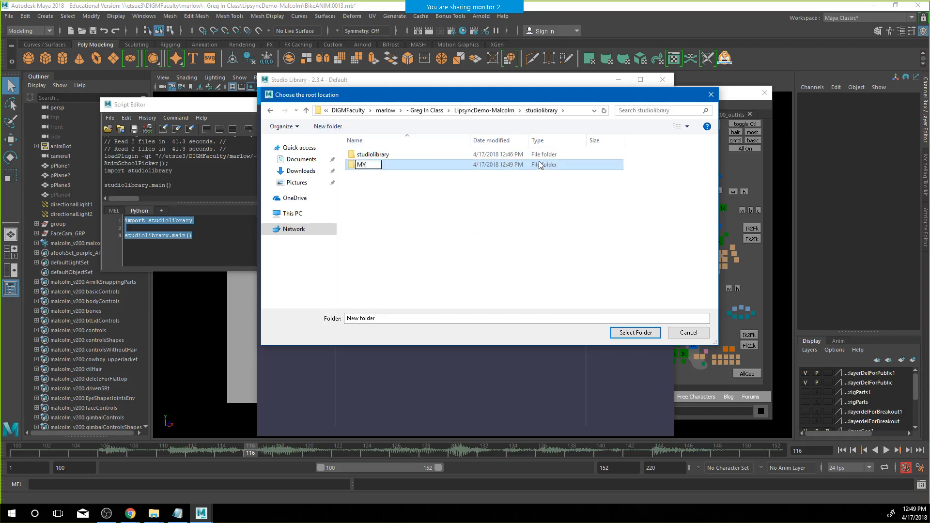
pyautogui.write('POSES')
pyautogui.press('Return')
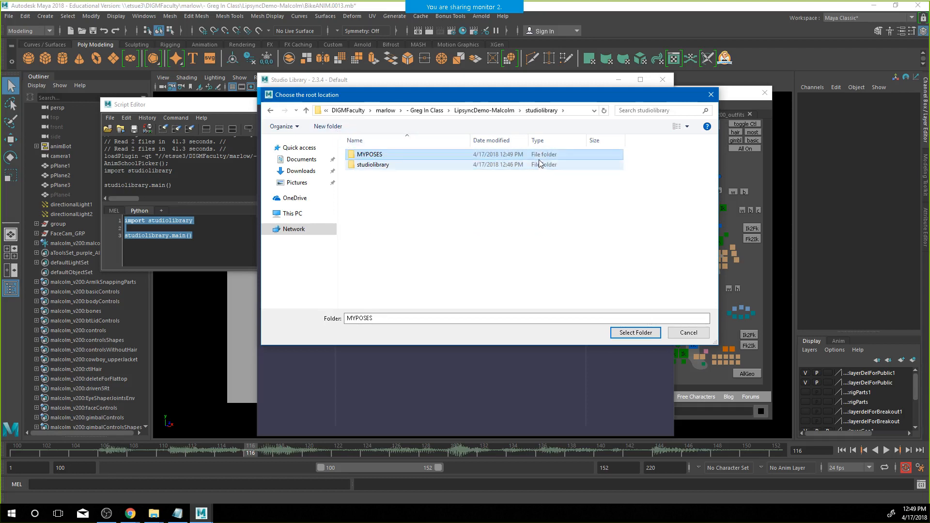
pyautogui.click(651, 335)
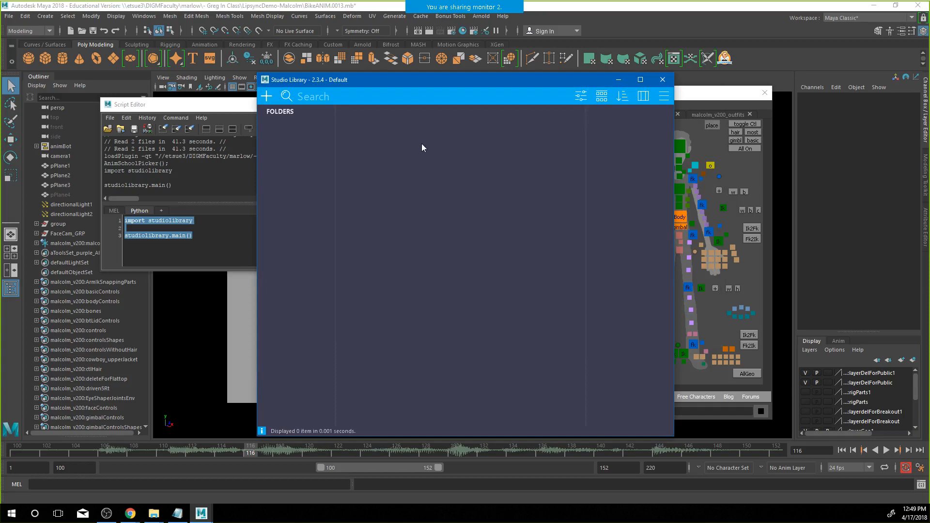
# Move the Studio Library window beside the character and make it narrower so Malcolm's face stays visible
pyautogui.moveTo(478, 79); pyautogui.dragTo(636, 77)
pyautogui.moveTo(831, 148); pyautogui.dragTo(810, 154)
pyautogui.moveTo(579, 74); pyautogui.dragTo(601, 79)
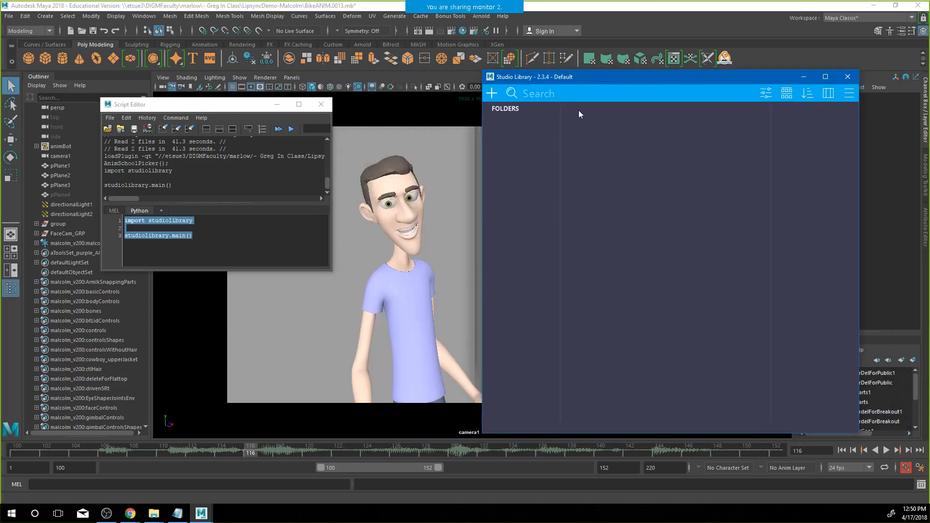
# Switch to the Lip Sync Lecture folder and examine its face and mouth-shape reference images in Photos, up to the Phoneme Mouth Chart
pyautogui.click(153, 514)
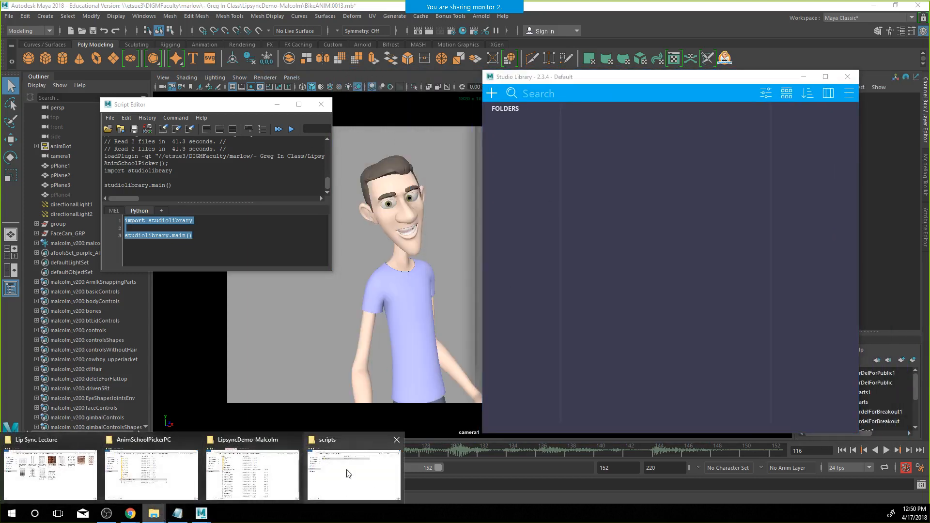
pyautogui.click(40, 480)
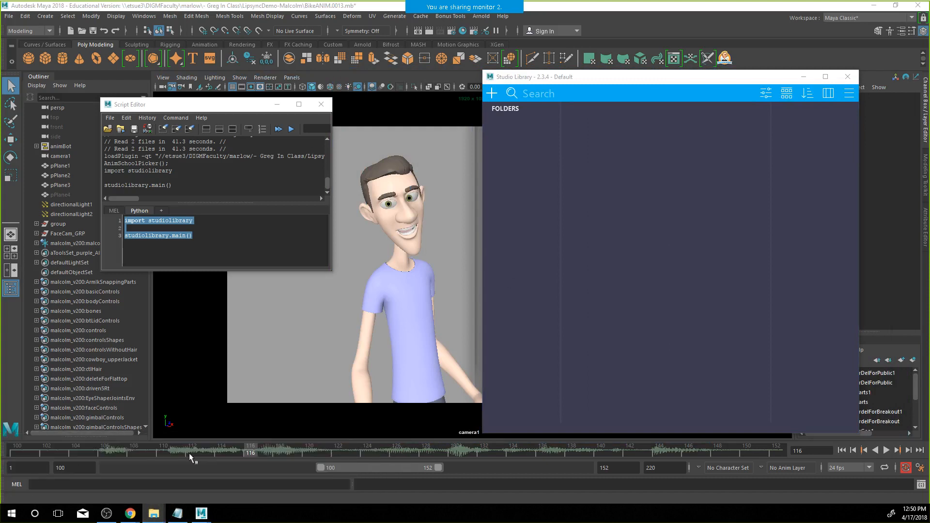
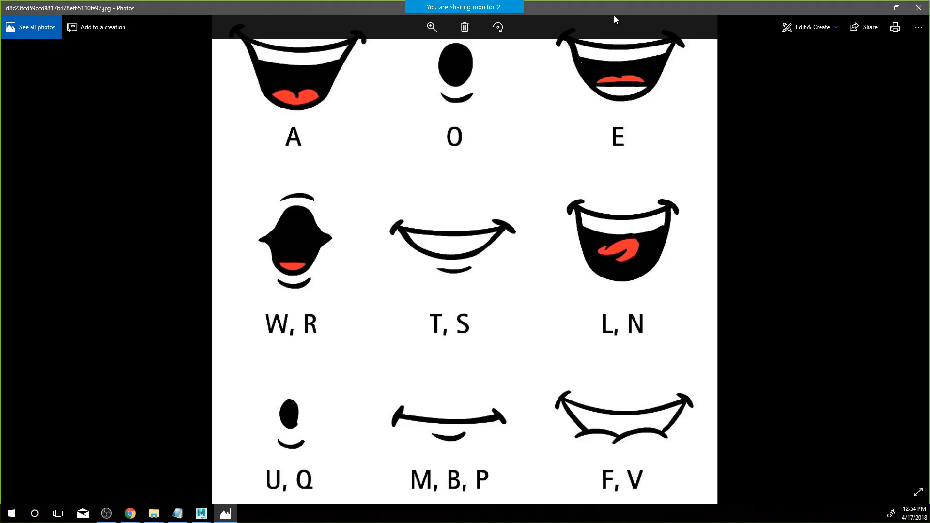
pyautogui.press('Right')
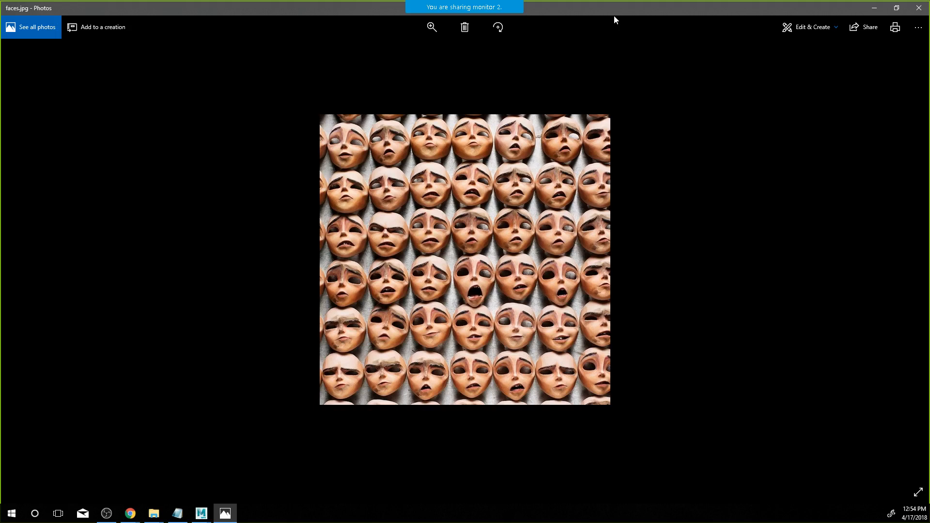
pyautogui.press('Right')
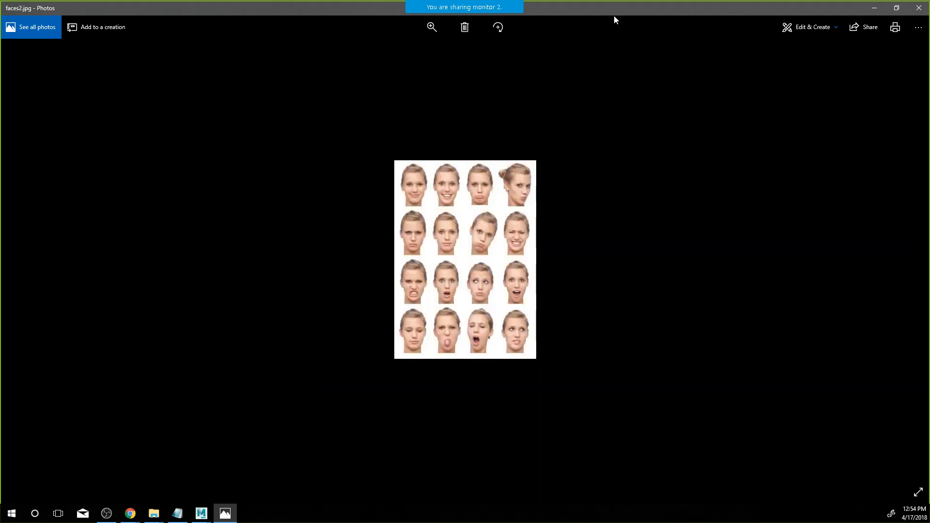
pyautogui.press('Right')
pyautogui.press('Right')
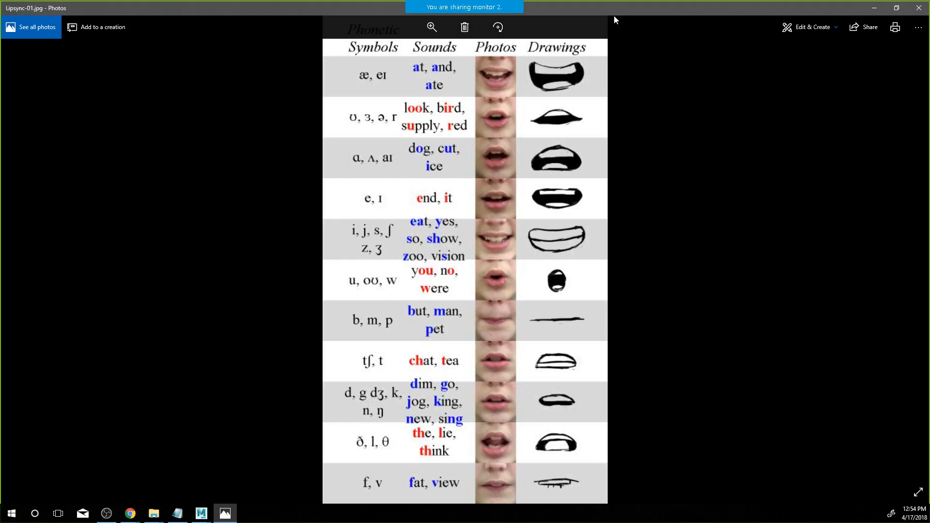
pyautogui.press('Right')
pyautogui.press('Right')
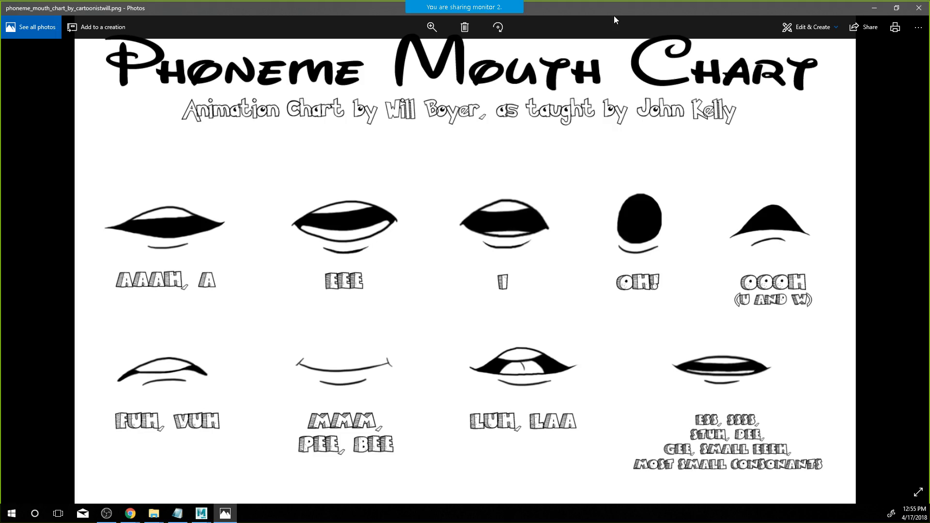
# Compare the facial expression sheets, the Dialogue chart and the rendered mouth-shape chart in Photos, and return to Maya
pyautogui.press('Right')
pyautogui.press('Right')
pyautogui.press('Right')
pyautogui.press('Right')
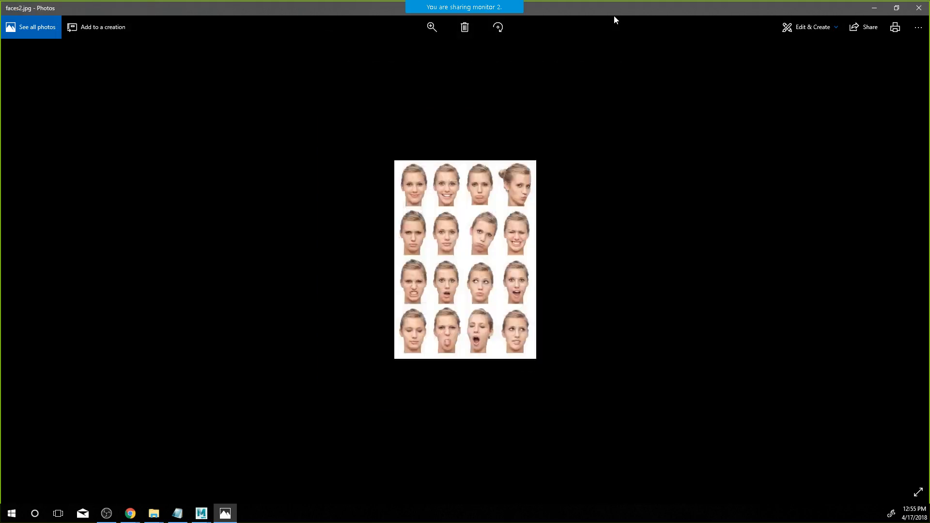
pyautogui.press('Right')
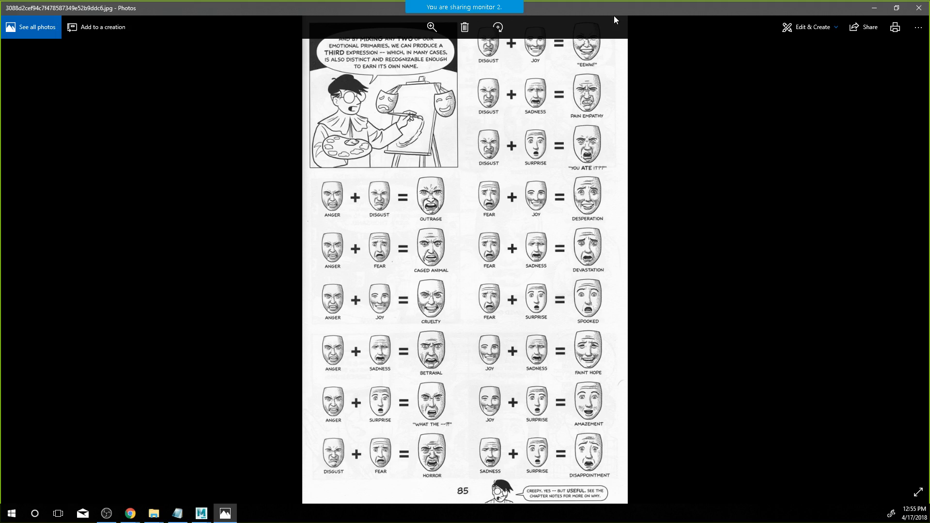
pyautogui.press('Left')
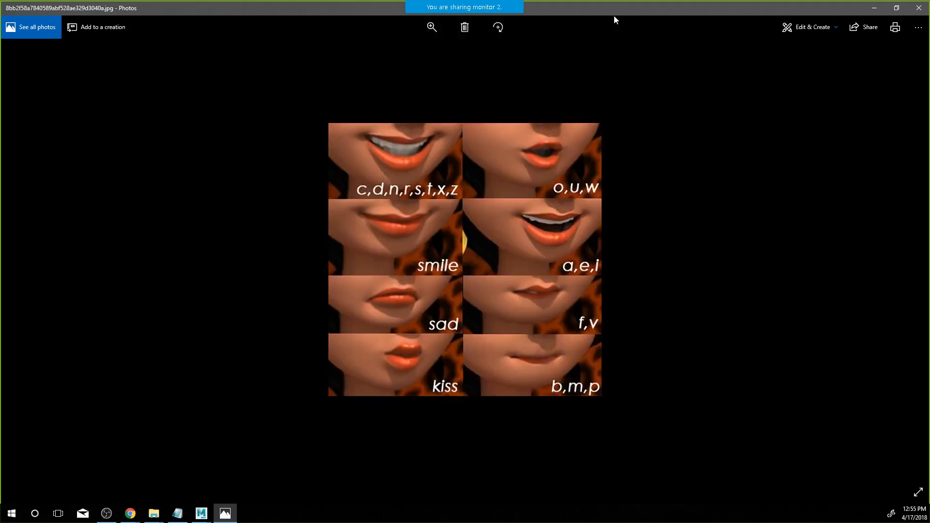
pyautogui.press('Right')
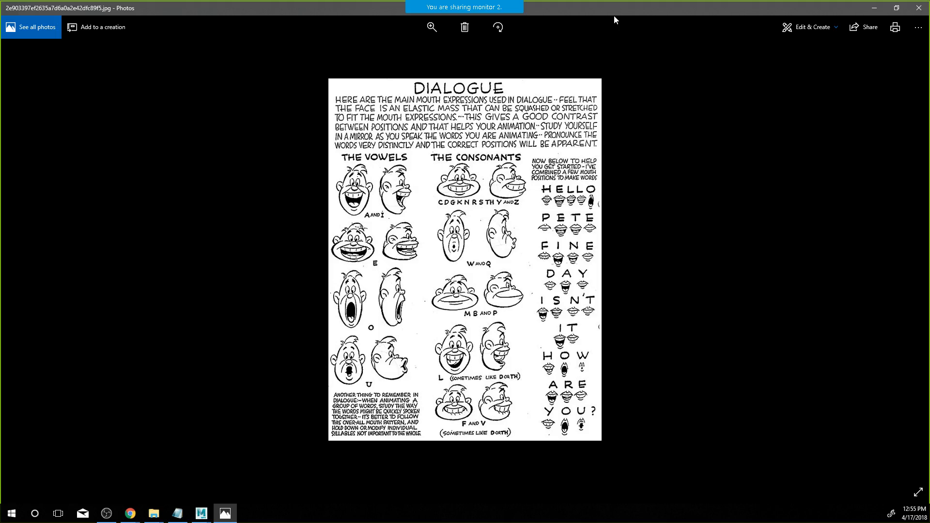
pyautogui.press('Right')
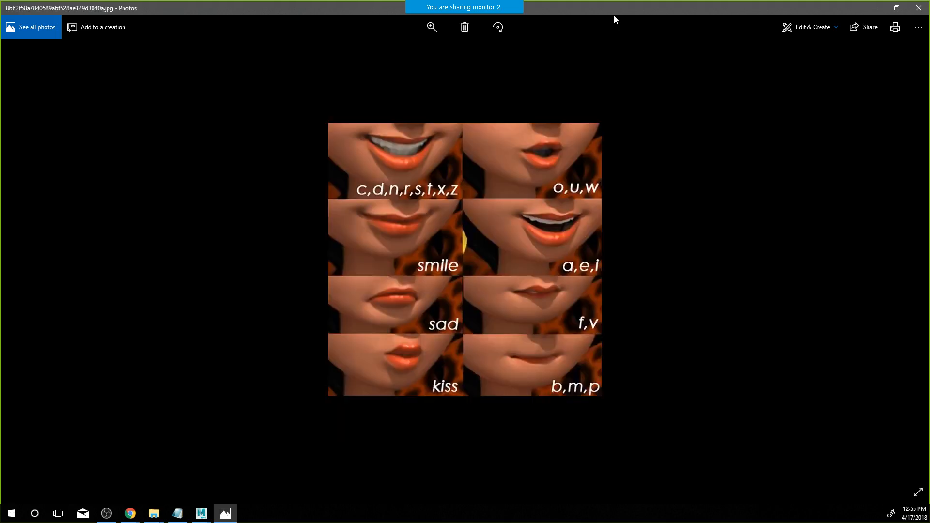
pyautogui.press('Left')
pyautogui.press('Left')
pyautogui.press('Left')
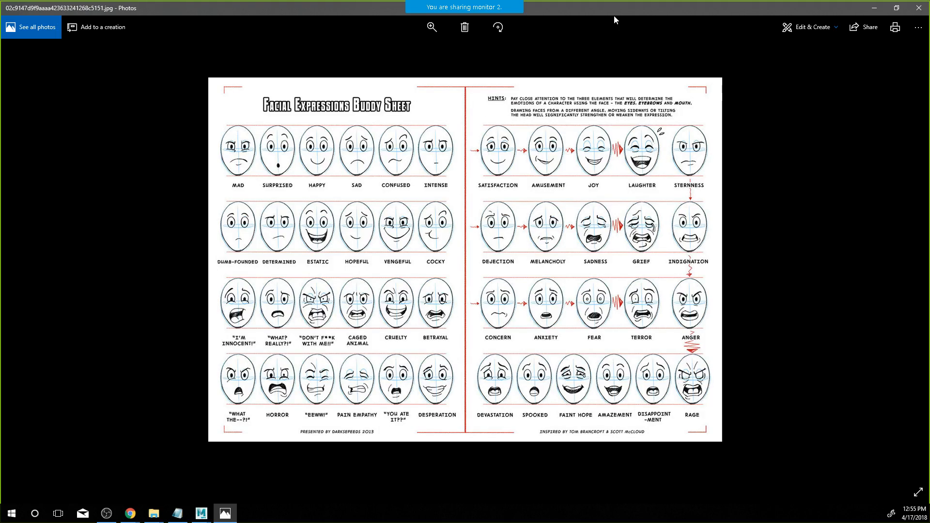
pyautogui.press('Right')
pyautogui.press('Right')
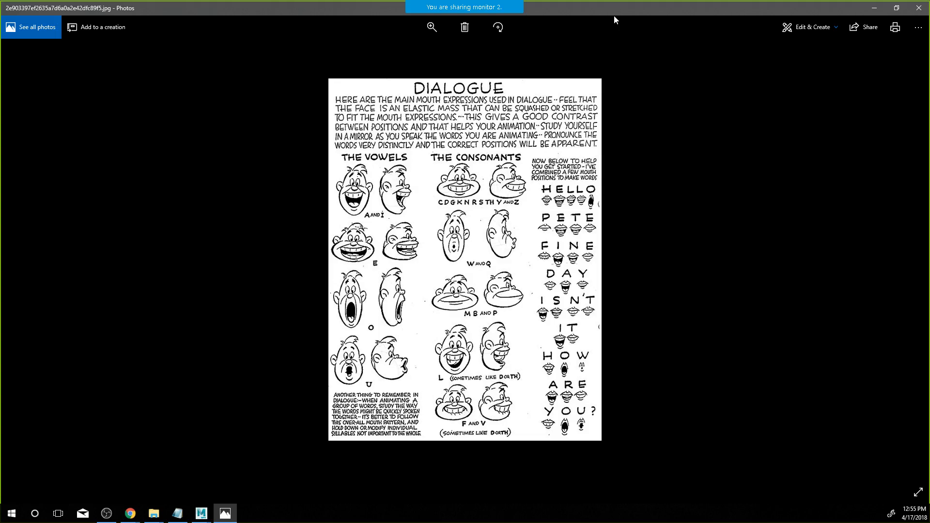
pyautogui.click(874, 8)
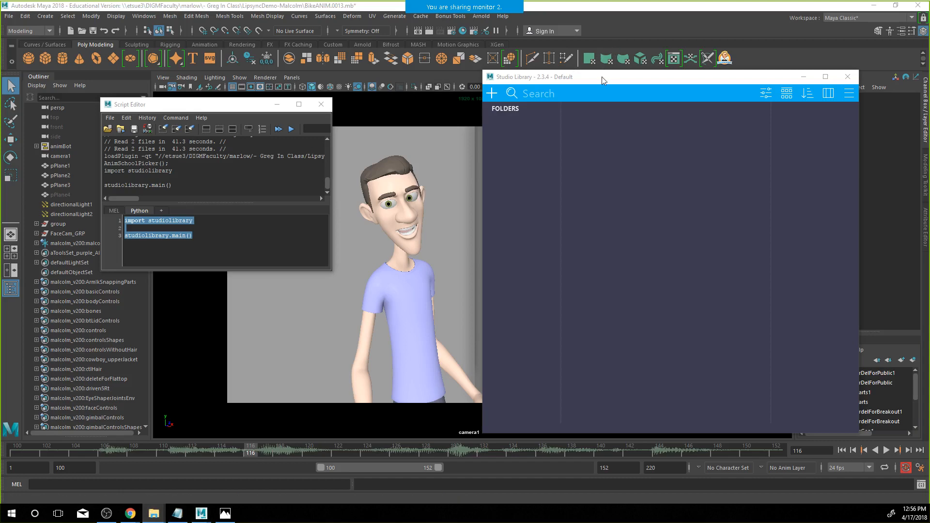
# Move the Studio Library window off the character and display the malcolmFace controls in AnimSchoolPicker
pyautogui.moveTo(602, 80); pyautogui.dragTo(217, 115)
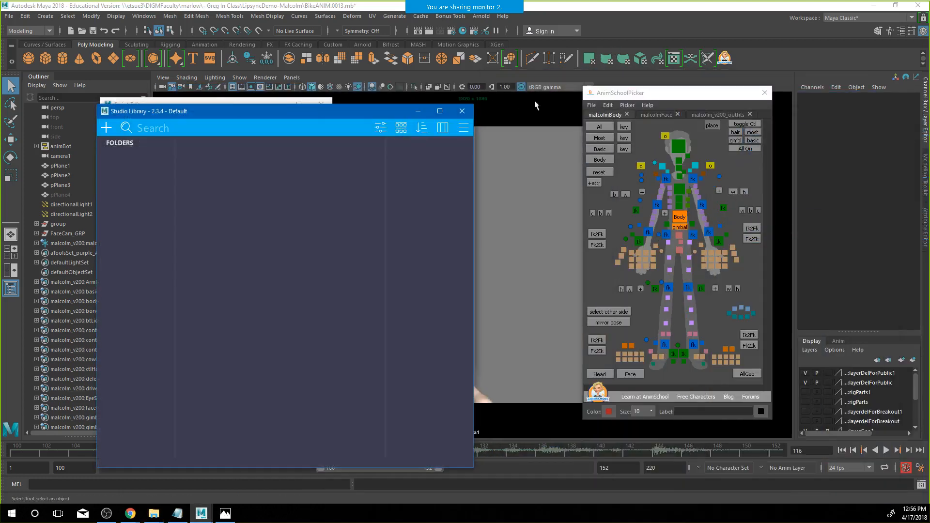
pyautogui.click(673, 116)
pyautogui.moveTo(372, 111); pyautogui.dragTo(198, 105)
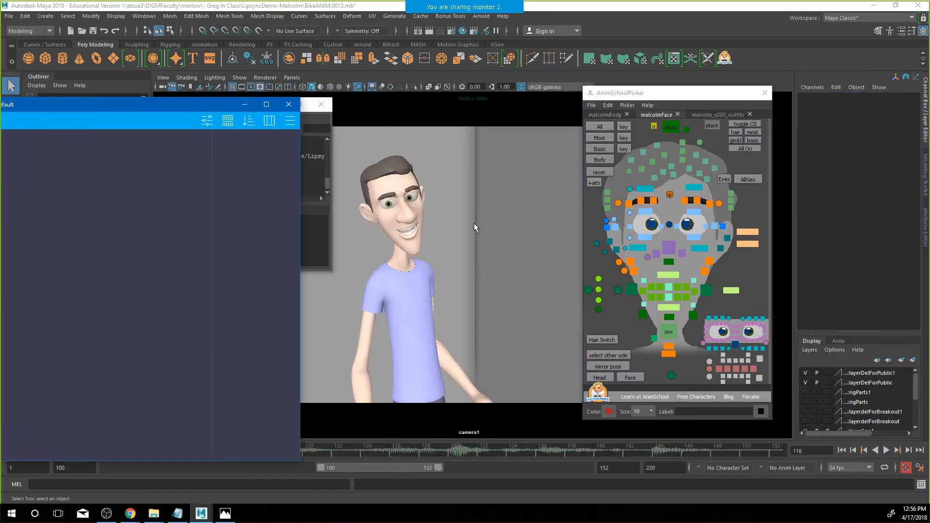
# Split the viewport into two side-by-side panes and look through the FaceCam camera in the second pane
pyautogui.click(475, 241)
pyautogui.press('space')
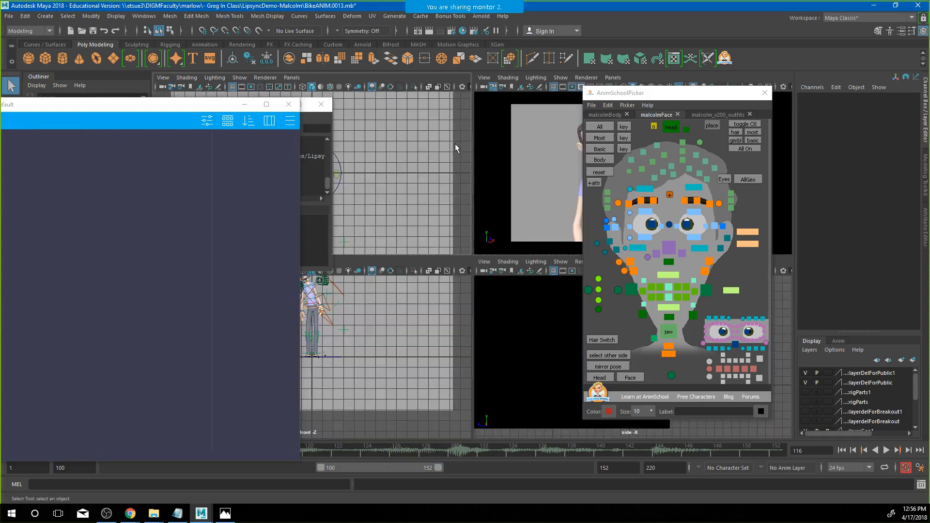
pyautogui.press('space')
pyautogui.click(214, 78)
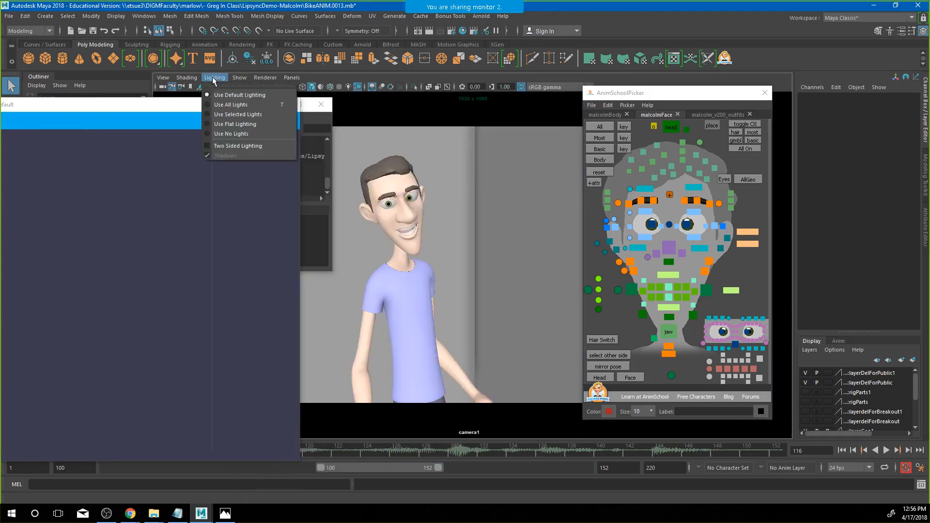
pyautogui.moveTo(292, 78)
pyautogui.moveTo(339, 148)
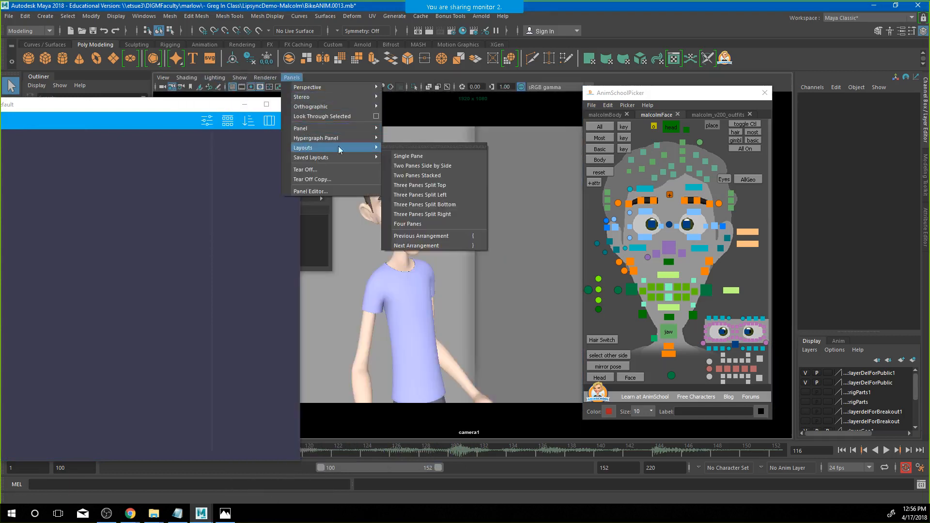
pyautogui.click(429, 166)
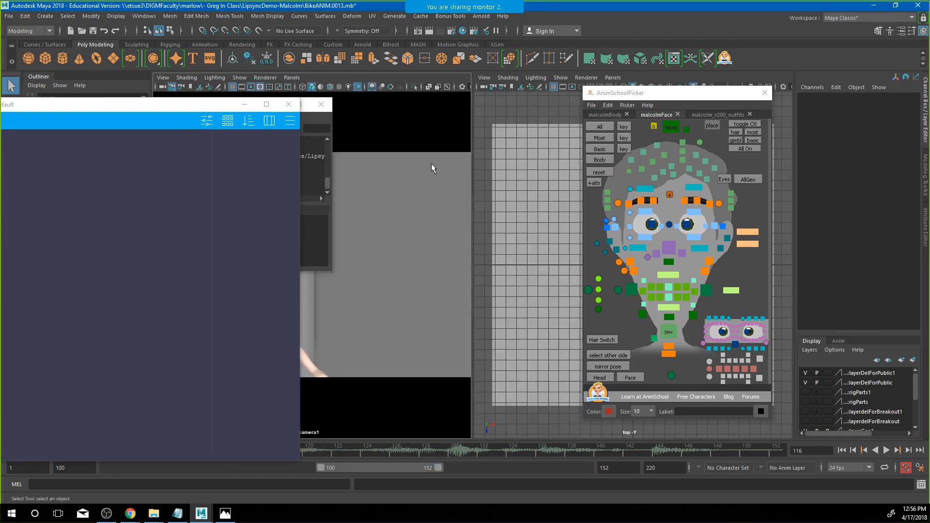
pyautogui.click(609, 79)
pyautogui.moveTo(629, 87)
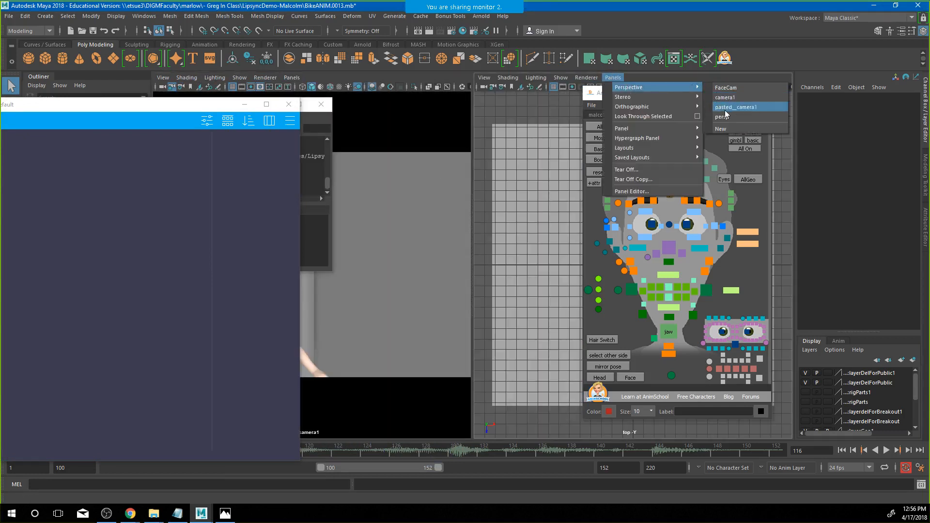
pyautogui.click(725, 87)
# Move AnimSchoolPicker clear of the FaceCam view, then shrink Studio Library and place it over the Outliner
pyautogui.moveTo(673, 95); pyautogui.dragTo(811, 97)
pyautogui.moveTo(187, 104); pyautogui.dragTo(423, 79)
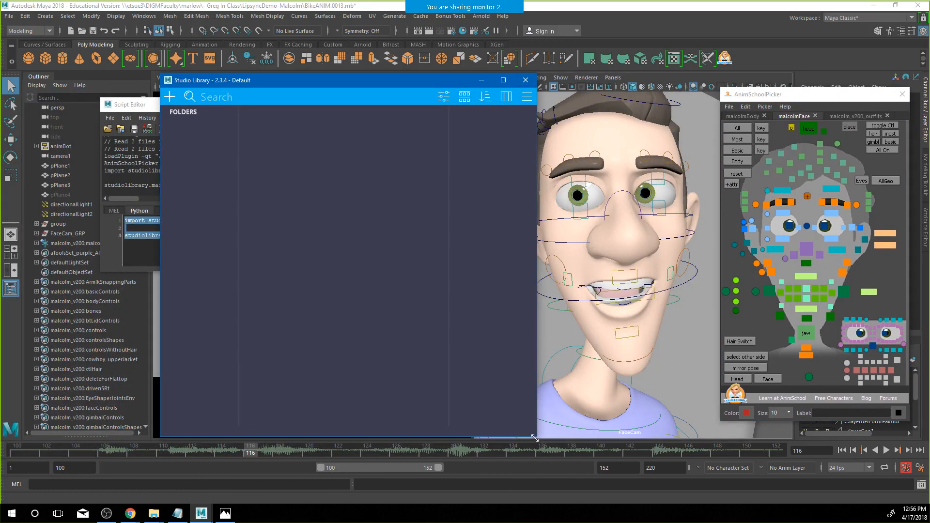
pyautogui.moveTo(535, 437); pyautogui.dragTo(417, 253)
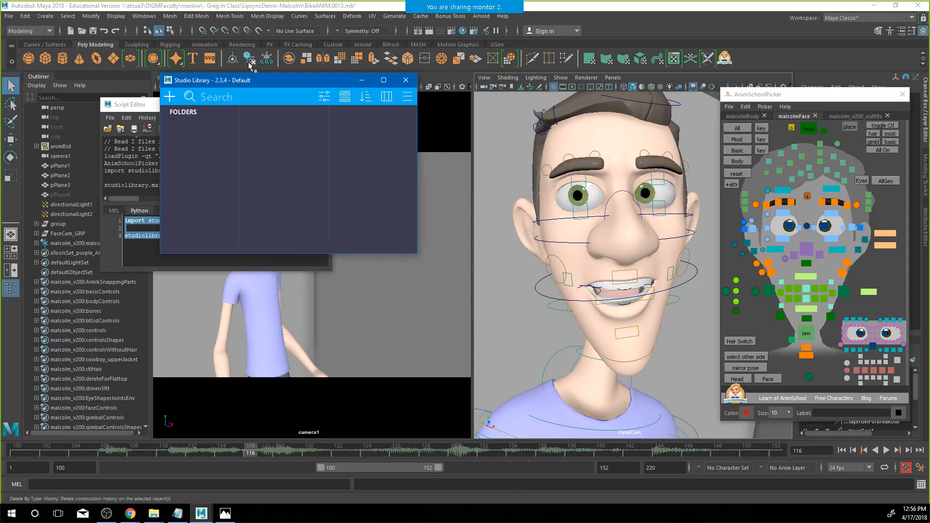
pyautogui.moveTo(258, 83); pyautogui.dragTo(128, 176)
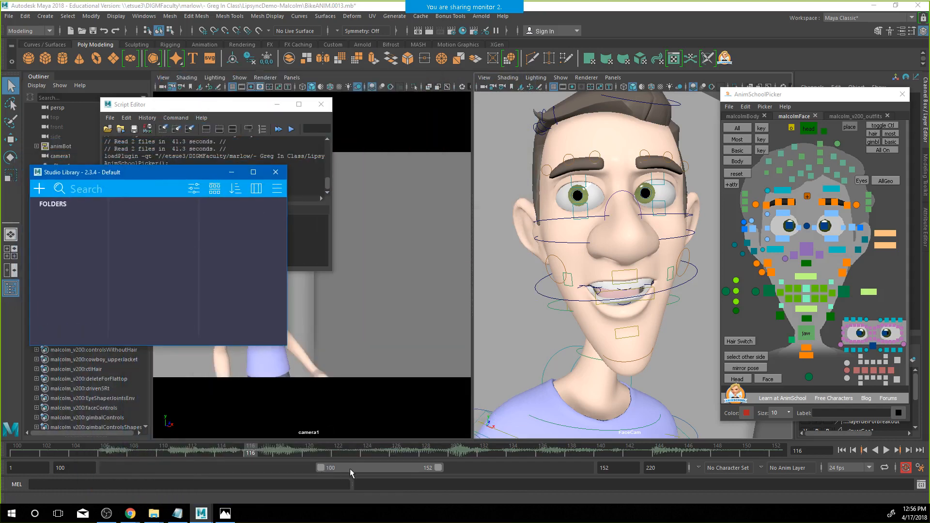
# Extend the playback range to end at frame 197 and preview the lip-sync animation
pyautogui.moveTo(440, 468); pyautogui.dragTo(560, 466)
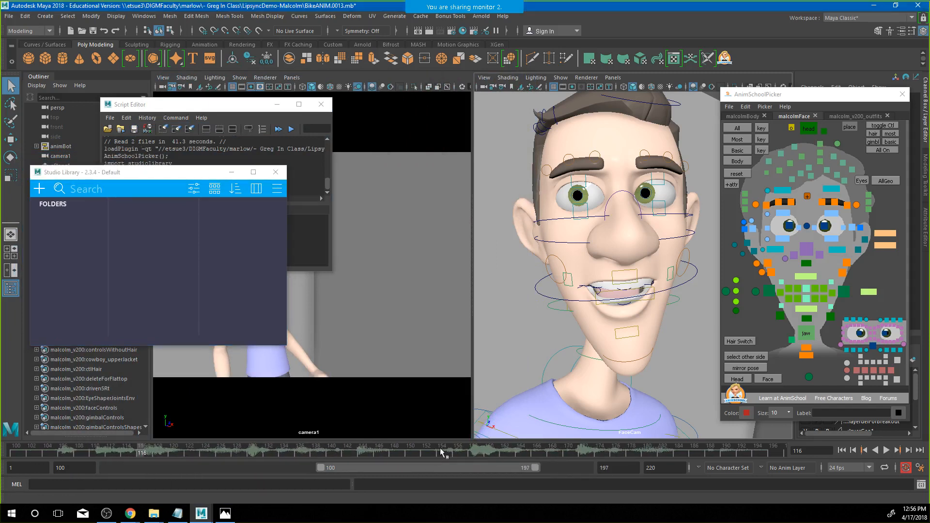
pyautogui.doubleClick(412, 451)
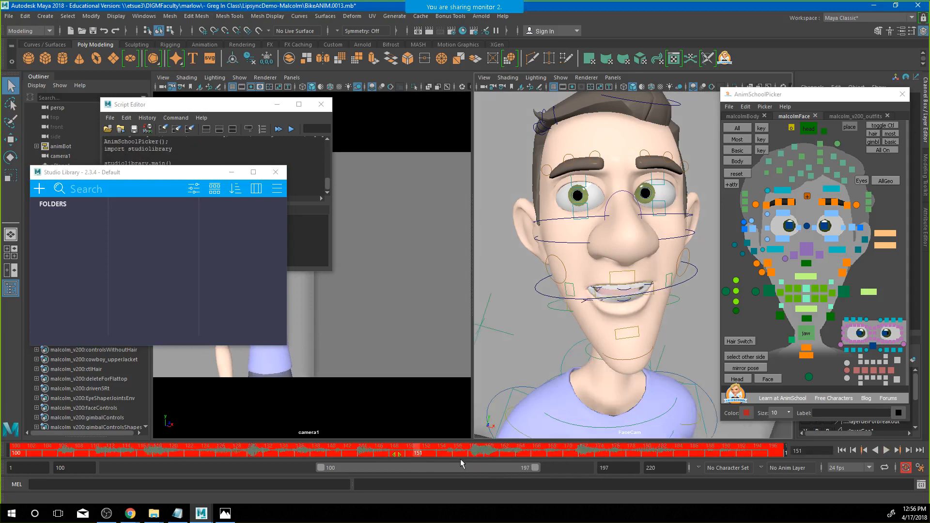
pyautogui.moveTo(451, 454); pyautogui.dragTo(418, 452)
pyautogui.click(884, 452)
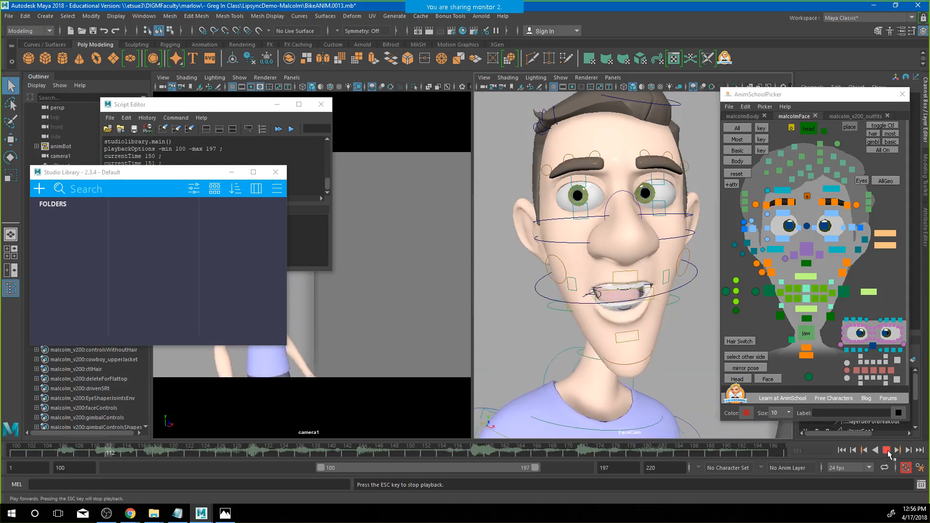
pyautogui.click(887, 450)
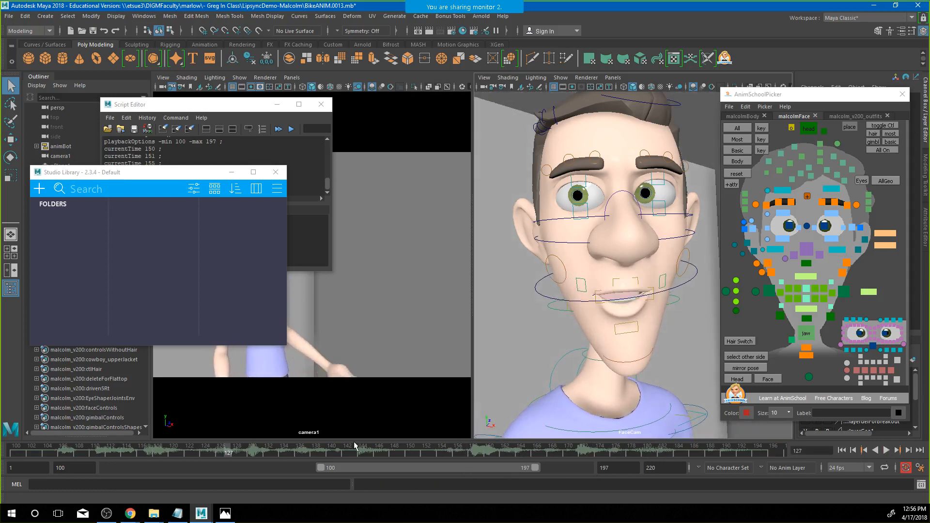
# Go to frame 155, select all of Malcolm's mouth controls and set a key on them
pyautogui.hotkey('alt', 'v')
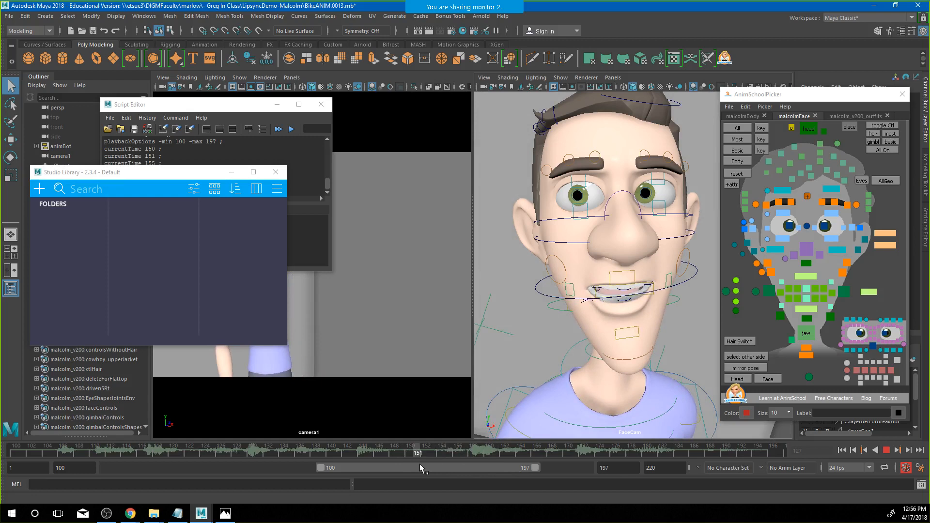
pyautogui.press('Escape')
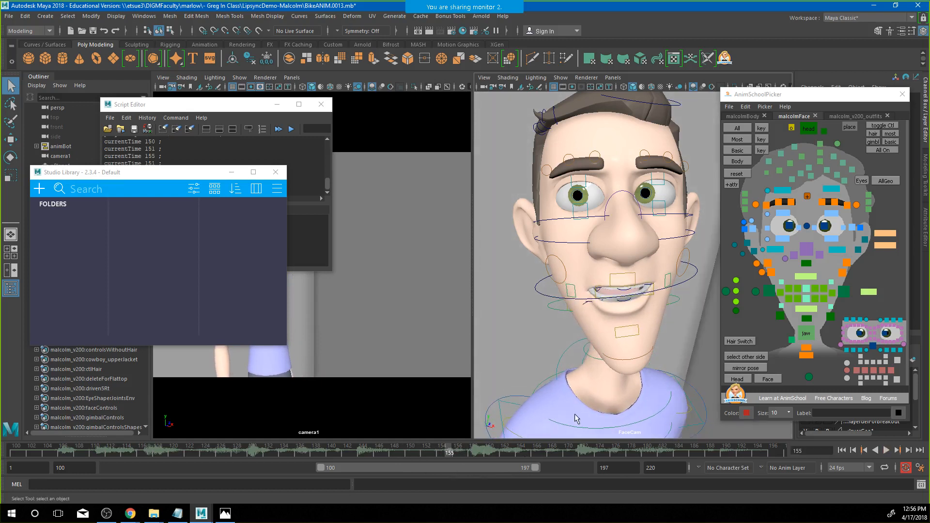
pyautogui.click(809, 377)
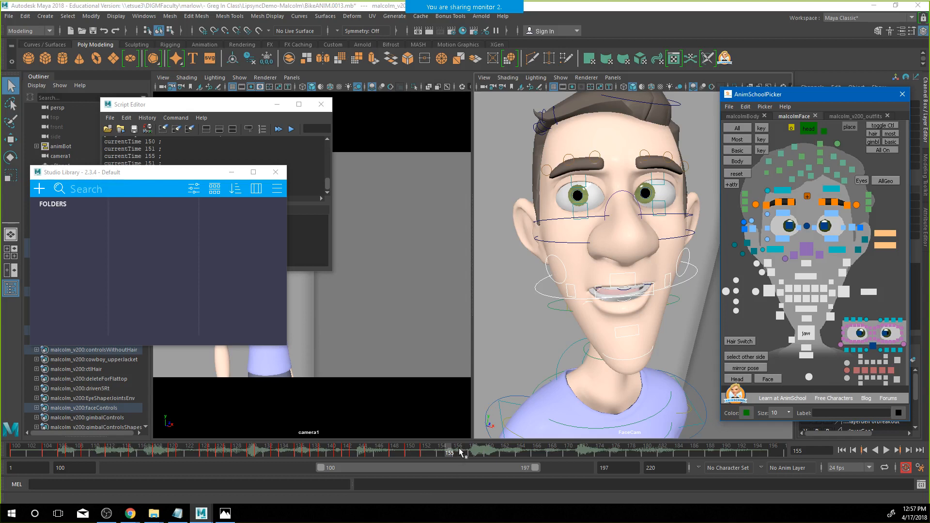
pyautogui.press('s')
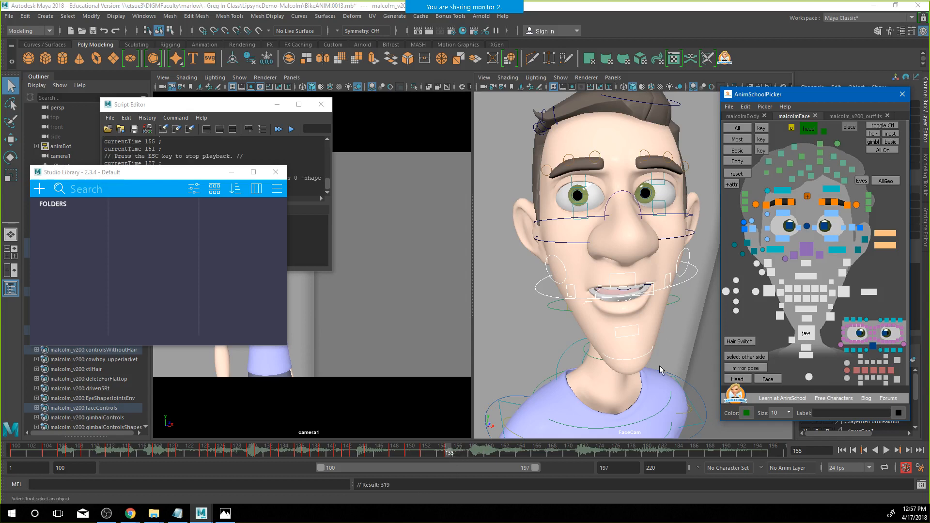
# Rotate the jaw control to close the mouth and raise the middle upper-lip control slightly
pyautogui.click(808, 334)
pyautogui.press('w')
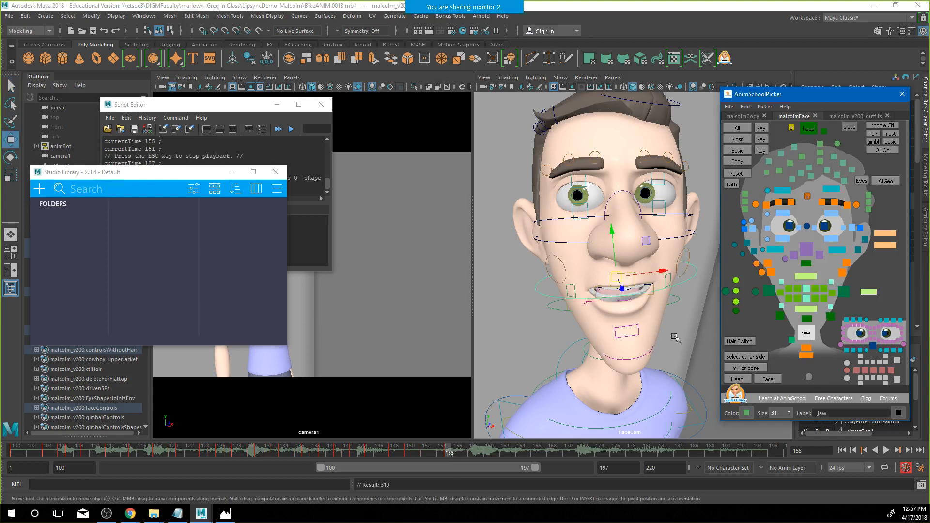
pyautogui.press('e')
pyautogui.moveTo(612, 288); pyautogui.dragTo(611, 293)
pyautogui.click(809, 278)
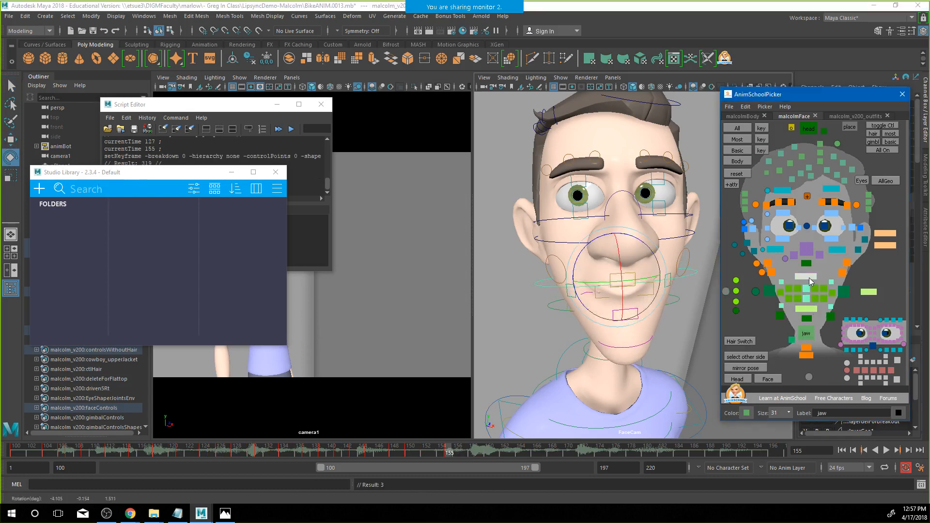
pyautogui.press('w')
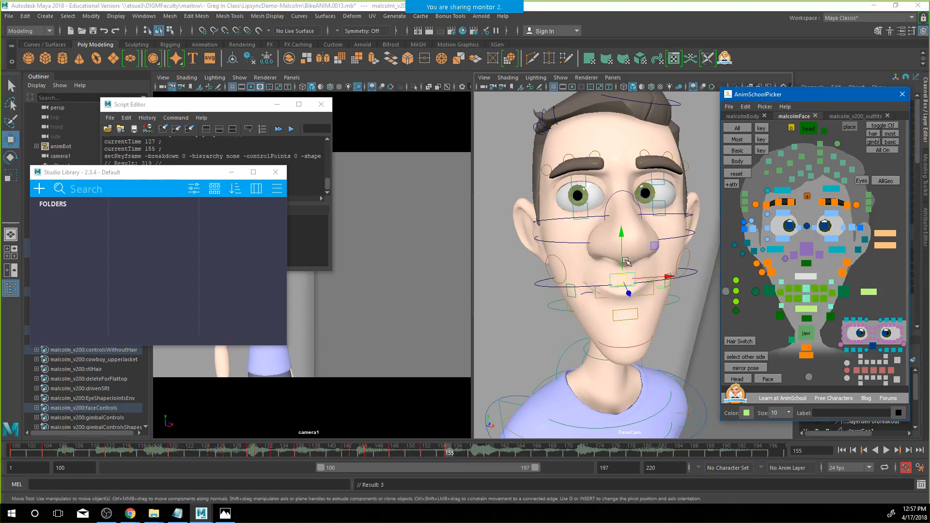
pyautogui.moveTo(624, 259); pyautogui.dragTo(624, 257)
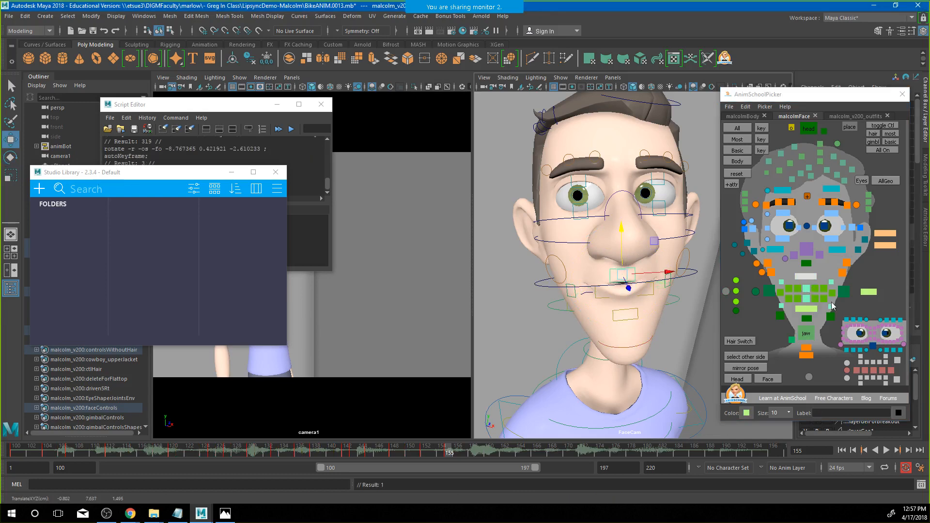
# Set Pucker, Corner Pinch In and Corner Pinch Out to 0 on Malcolm's right mouth-corner control
pyautogui.click(768, 290)
pyautogui.moveTo(794, 99); pyautogui.dragTo(727, 99)
pyautogui.click(865, 215)
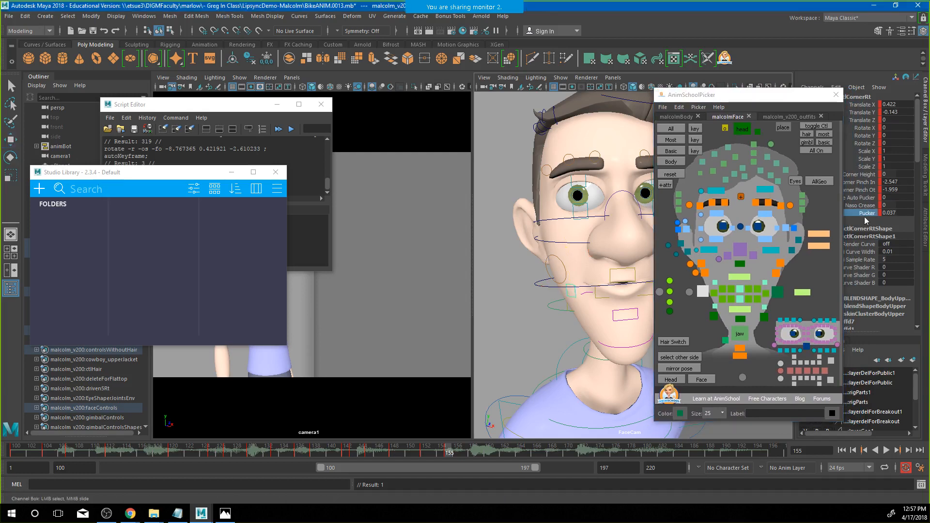
pyautogui.moveTo(601, 278); pyautogui.dragTo(581, 280, button='middle')
pyautogui.doubleClick(897, 213)
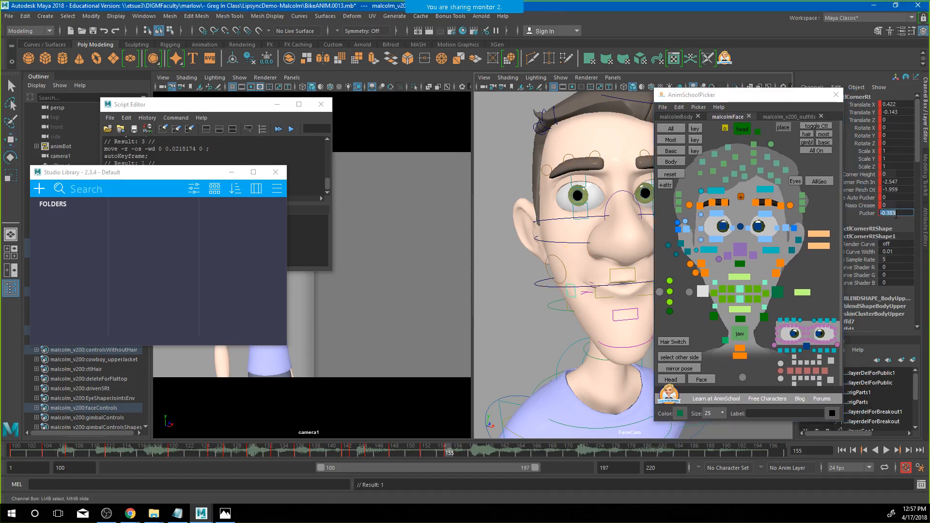
pyautogui.write('0')
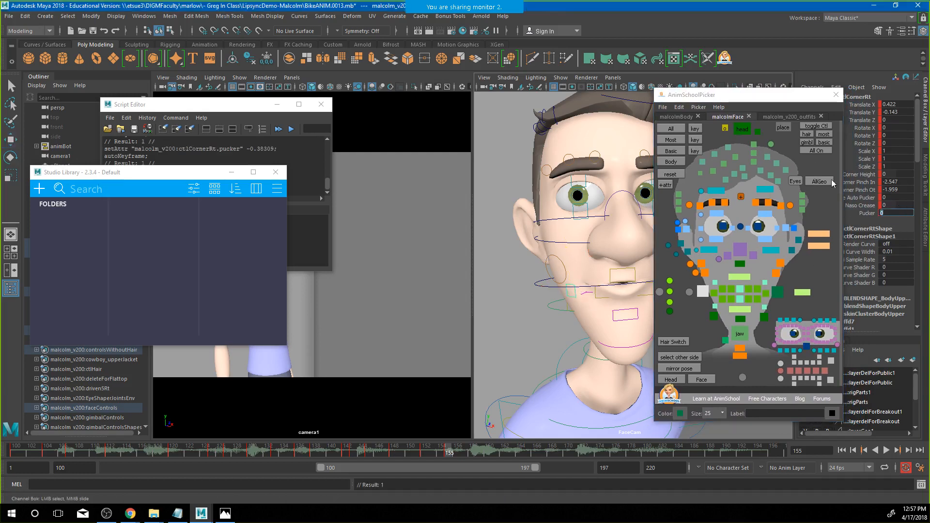
pyautogui.moveTo(896, 182); pyautogui.dragTo(895, 190)
pyautogui.write('0')
pyautogui.press('Return')
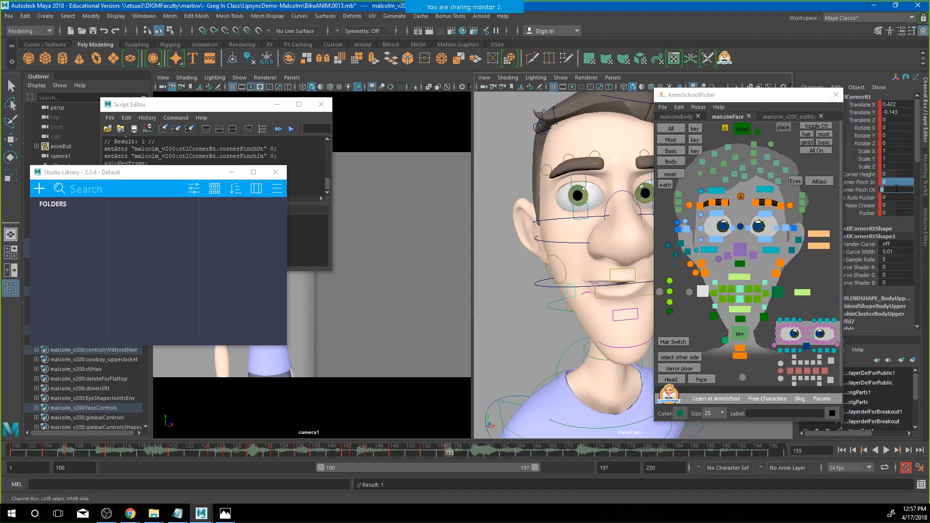
# Set the left mouth-corner control's attributes from Corner Pinch In through Pucker to 0
pyautogui.keyDown('alt'); pyautogui.moveTo(611, 316); pyautogui.dragTo(570, 313); pyautogui.keyUp('alt')
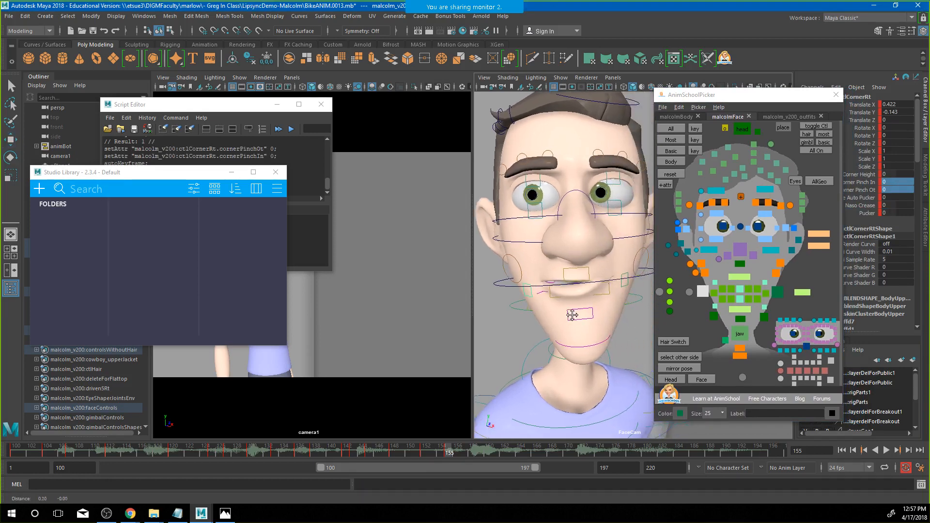
pyautogui.click(619, 288)
pyautogui.press('w')
pyautogui.moveTo(895, 182); pyautogui.dragTo(897, 213)
pyautogui.write('0')
pyautogui.press('Return')
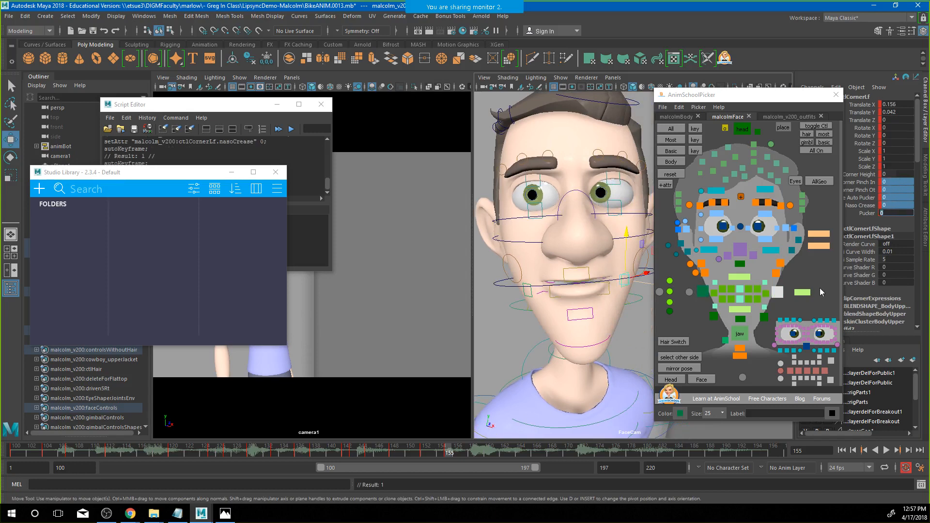
# Lower the middle upper-lip control to Translate Y -0.015 and move the left mouth corner outward to Translate X 0.393
pyautogui.click(590, 274)
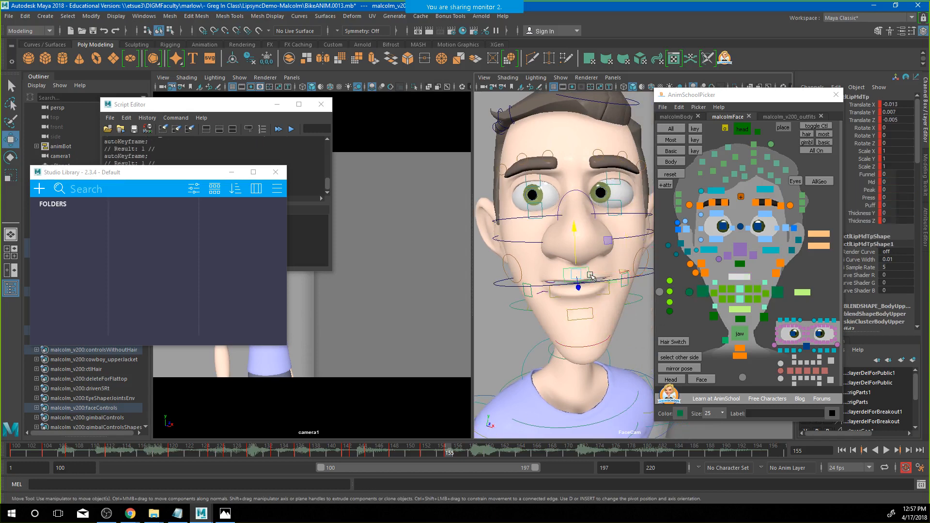
pyautogui.moveTo(582, 262); pyautogui.dragTo(582, 268)
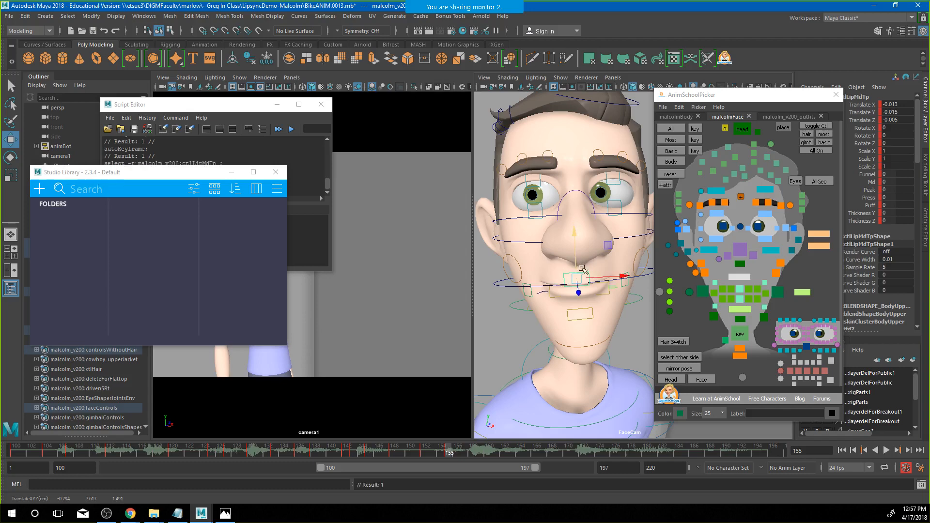
pyautogui.click(628, 294)
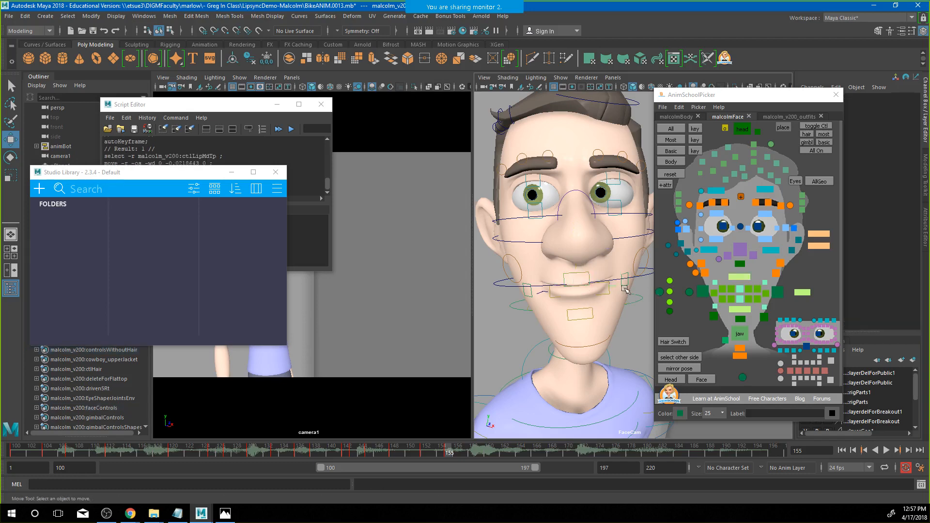
pyautogui.keyDown('alt'); pyautogui.moveTo(626, 290); pyautogui.dragTo(606, 295); pyautogui.keyUp('alt')
pyautogui.click(605, 284)
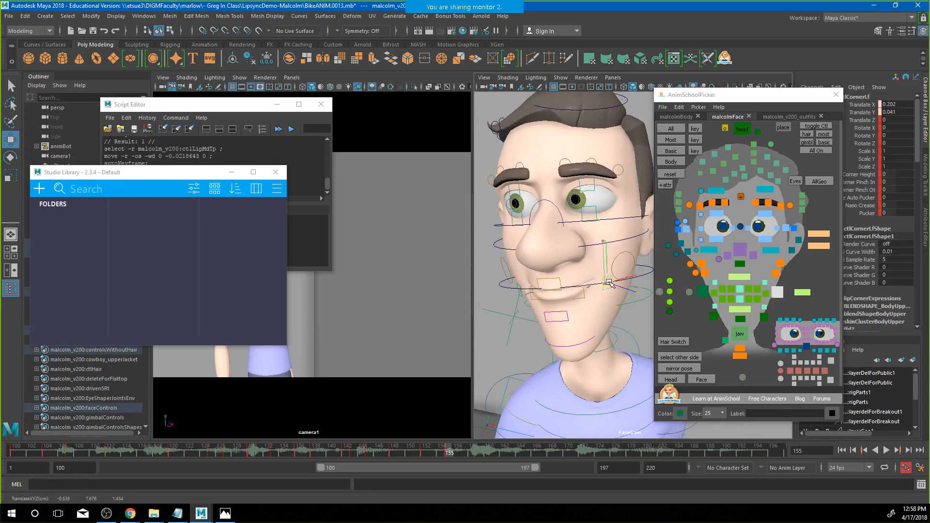
# Close the Script Editor, move Studio Library above the viewports and reframe the FaceCam view to show Malcolm's whole head
pyautogui.click(320, 104)
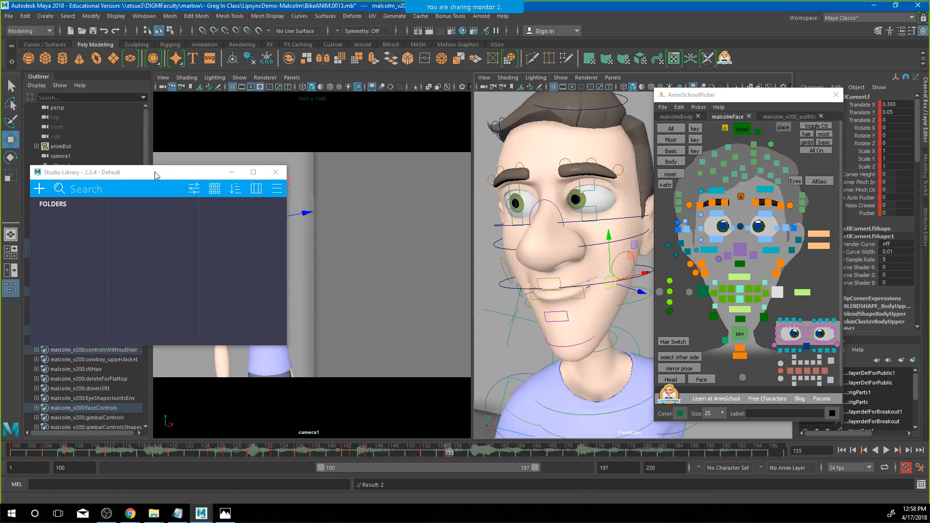
pyautogui.moveTo(155, 173); pyautogui.dragTo(407, 33)
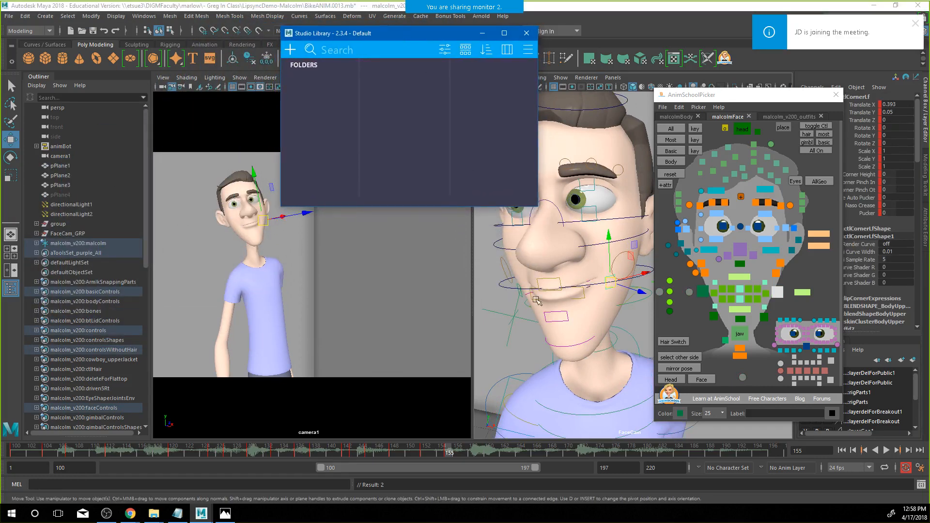
pyautogui.keyDown('alt'); pyautogui.moveTo(537, 300); pyautogui.dragTo(502, 287, button='right'); pyautogui.keyUp('alt')
pyautogui.keyDown('alt'); pyautogui.moveTo(563, 300); pyautogui.dragTo(540, 359, button='middle'); pyautogui.keyUp('alt')
pyautogui.keyDown('alt'); pyautogui.moveTo(568, 354); pyautogui.dragTo(550, 353, button='right'); pyautogui.keyUp('alt')
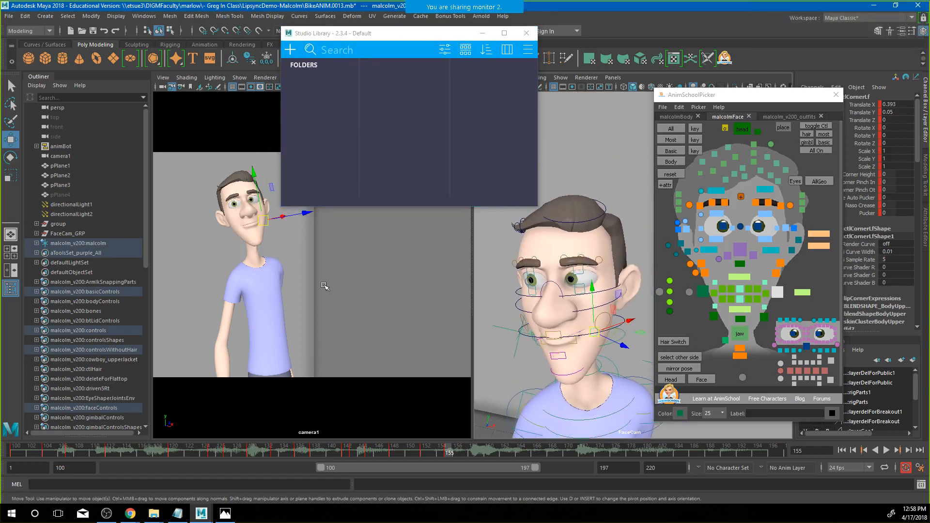
# Reposition Malcolm's right mouth-corner control from a three-quarter view, and undo a trial move of the middle lower-lip control
pyautogui.click(705, 292)
pyautogui.keyDown('alt'); pyautogui.moveTo(555, 352); pyautogui.dragTo(628, 342); pyautogui.keyUp('alt')
pyautogui.moveTo(559, 331); pyautogui.dragTo(578, 336)
pyautogui.click(740, 277)
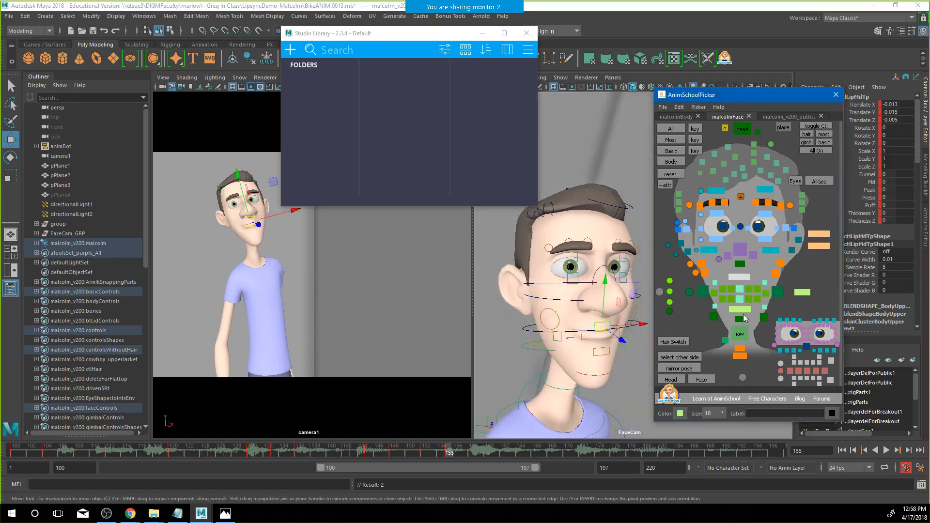
pyautogui.moveTo(603, 318); pyautogui.dragTo(604, 320)
pyautogui.hotkey('ctrl', 'z')
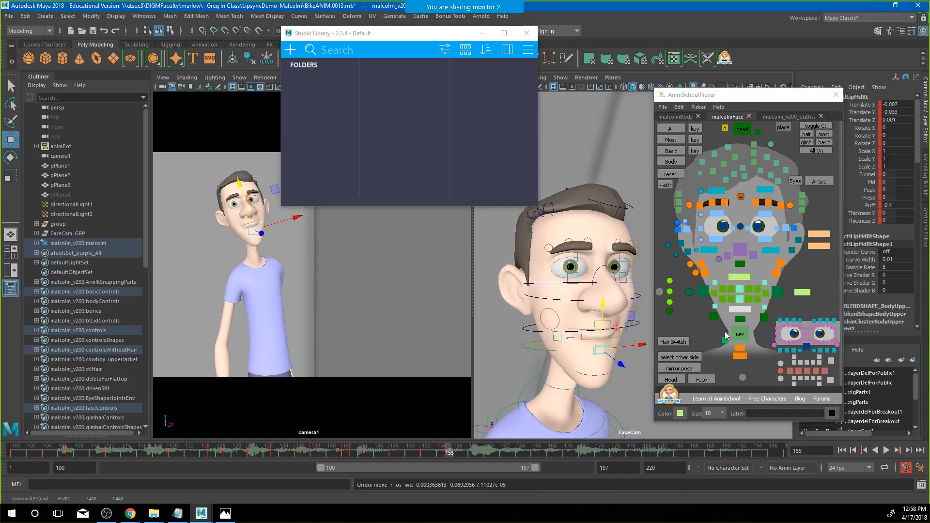
# Rotate the jaw control to Rotate X -2.154 and raise the middle lower-lip control to Translate Y -0.014
pyautogui.click(740, 333)
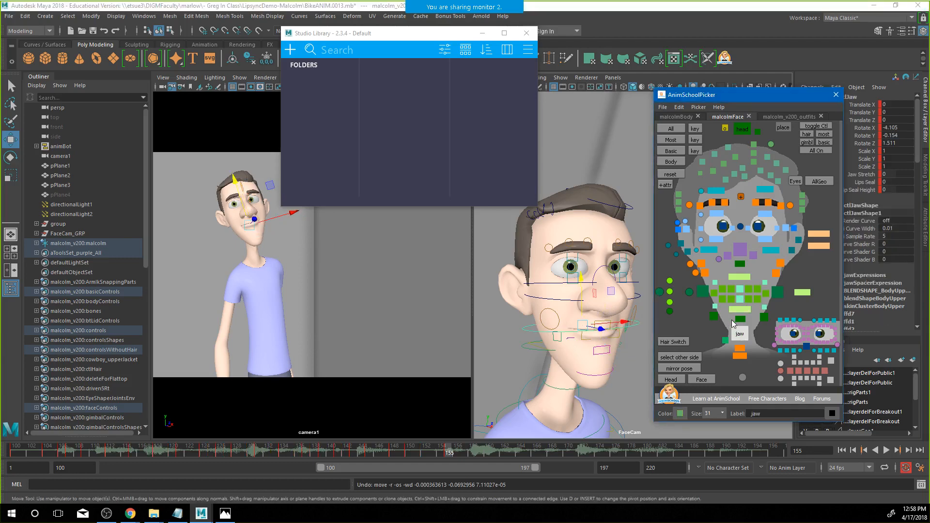
pyautogui.press('e')
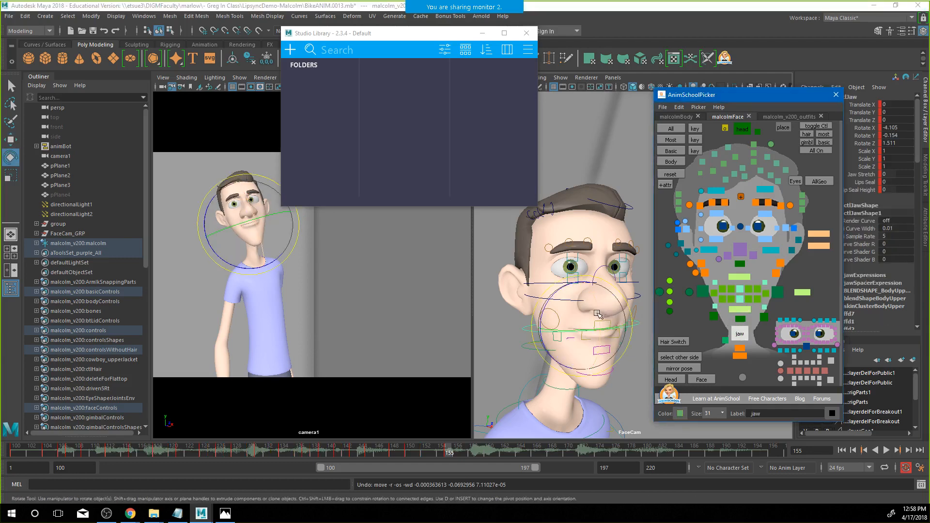
pyautogui.moveTo(598, 316); pyautogui.dragTo(599, 315)
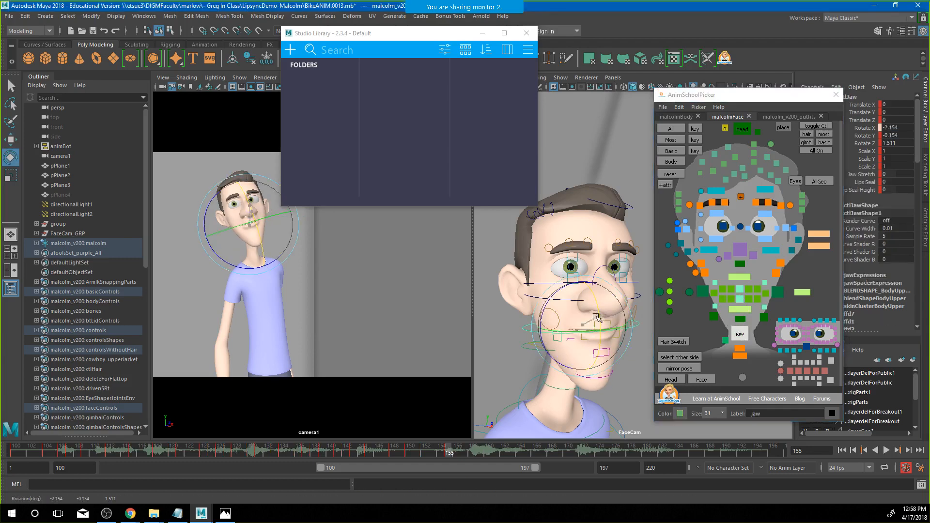
pyautogui.click(744, 310)
pyautogui.press('w')
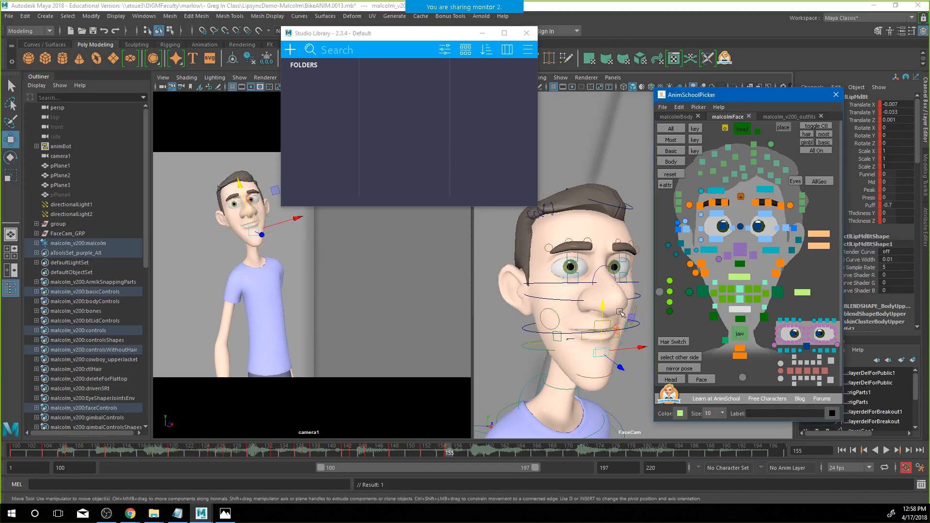
pyautogui.moveTo(603, 324); pyautogui.dragTo(604, 316)
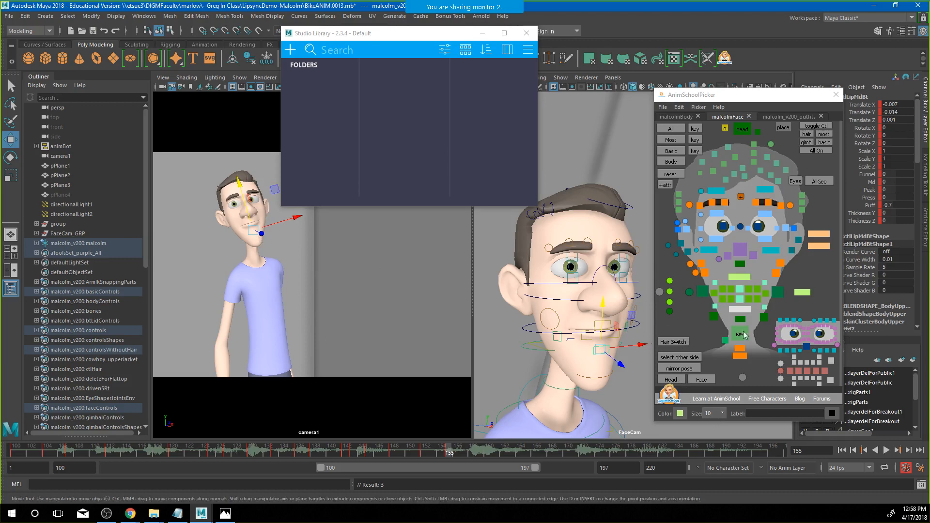
# Start a new Studio Library pose named B from all the mouth controls, and enlarge the library window
pyautogui.click(742, 378)
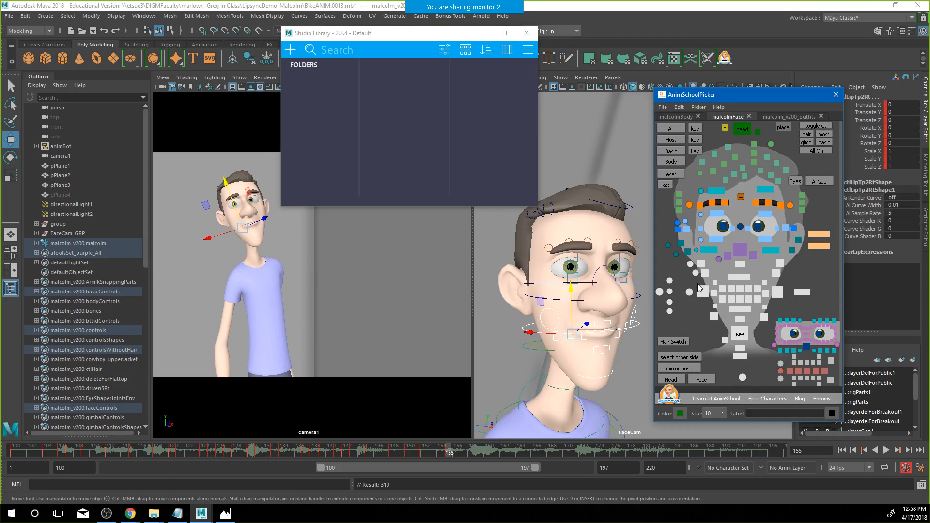
pyautogui.click(292, 52)
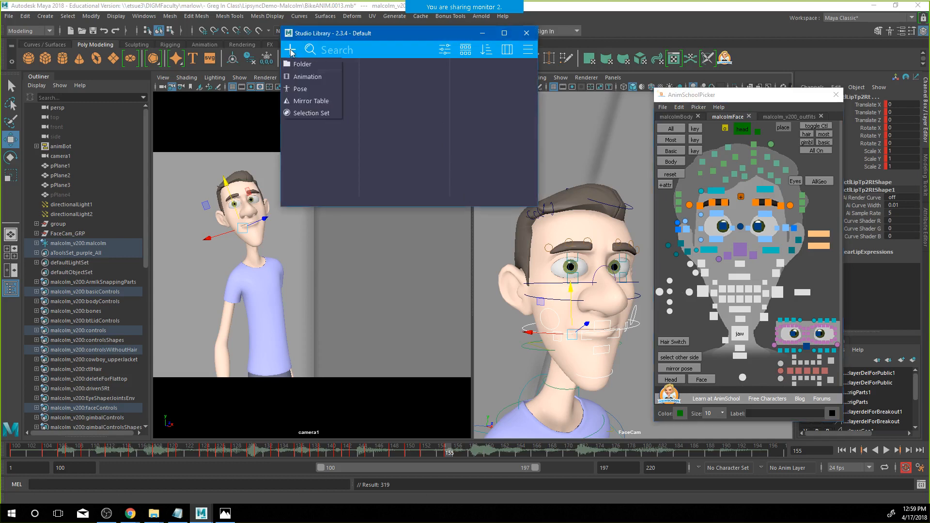
pyautogui.click(301, 90)
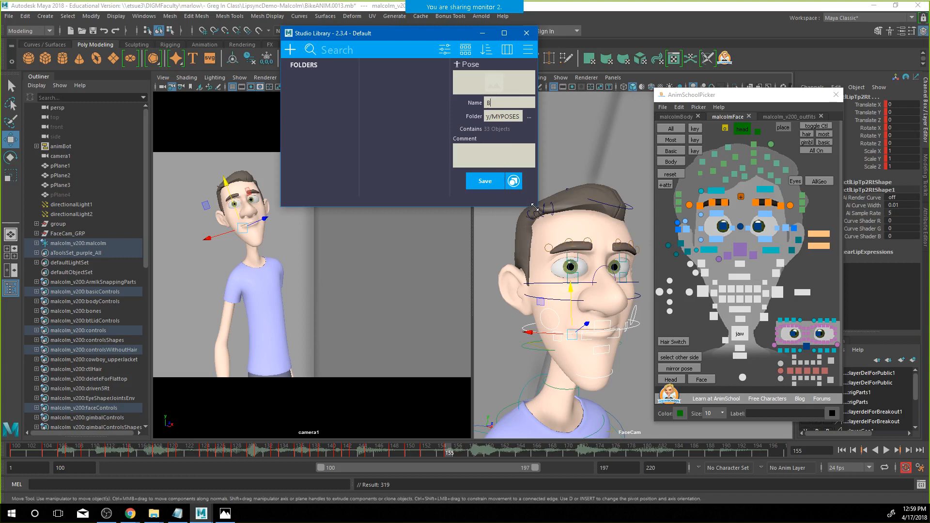
pyautogui.moveTo(534, 207); pyautogui.dragTo(558, 264)
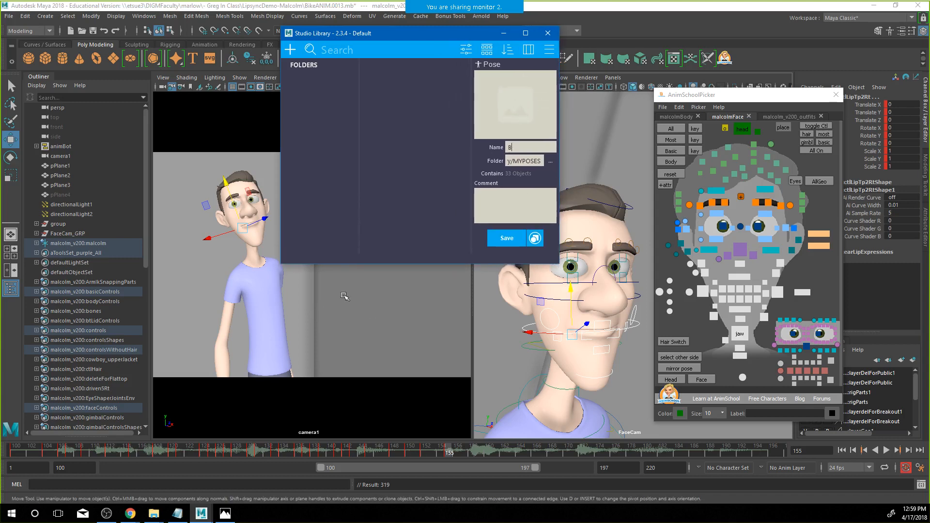
# Capture a frontal close-up of Malcolm's face as the pose thumbnail and save pose B in the MYPOSES folder
pyautogui.click(517, 108)
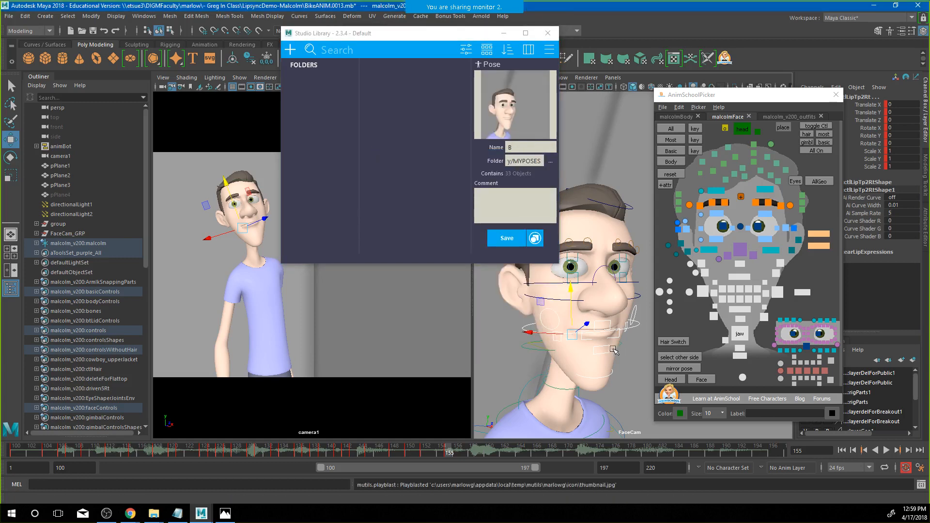
pyautogui.keyDown('alt'); pyautogui.moveTo(583, 334); pyautogui.dragTo(551, 324); pyautogui.keyUp('alt')
pyautogui.keyDown('alt'); pyautogui.moveTo(553, 322); pyautogui.dragTo(587, 316, button='middle'); pyautogui.keyUp('alt')
pyautogui.keyDown('alt'); pyautogui.moveTo(587, 315); pyautogui.dragTo(657, 334, button='right'); pyautogui.keyUp('alt')
pyautogui.keyDown('alt'); pyautogui.moveTo(577, 348); pyautogui.dragTo(616, 286, button='middle'); pyautogui.keyUp('alt')
pyautogui.click(514, 109)
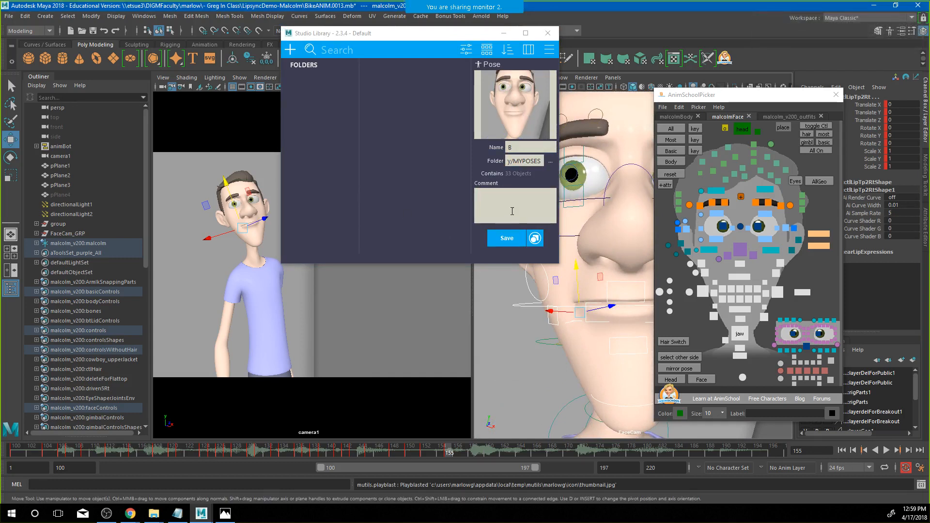
pyautogui.click(509, 240)
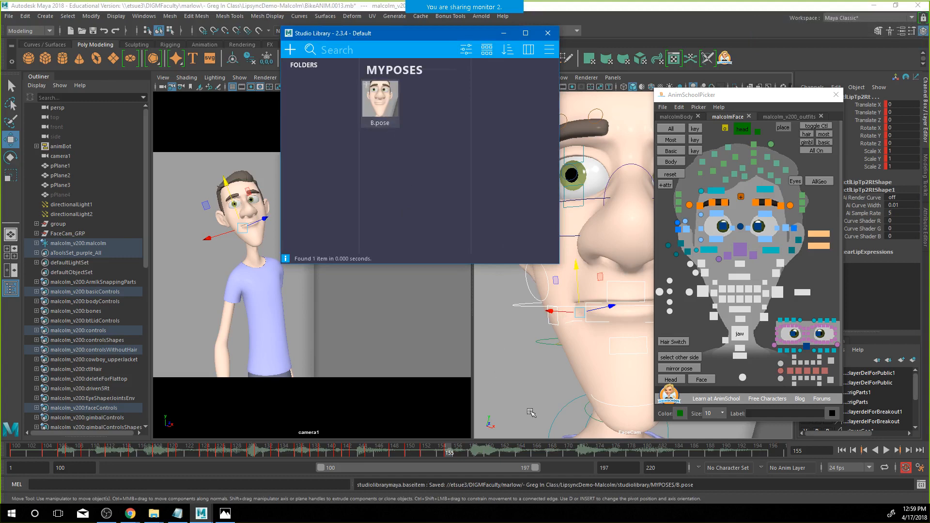
# Move Studio Library clear of the FaceCam view and play the animation, stopping at frame 159
pyautogui.moveTo(470, 34); pyautogui.dragTo(260, 52)
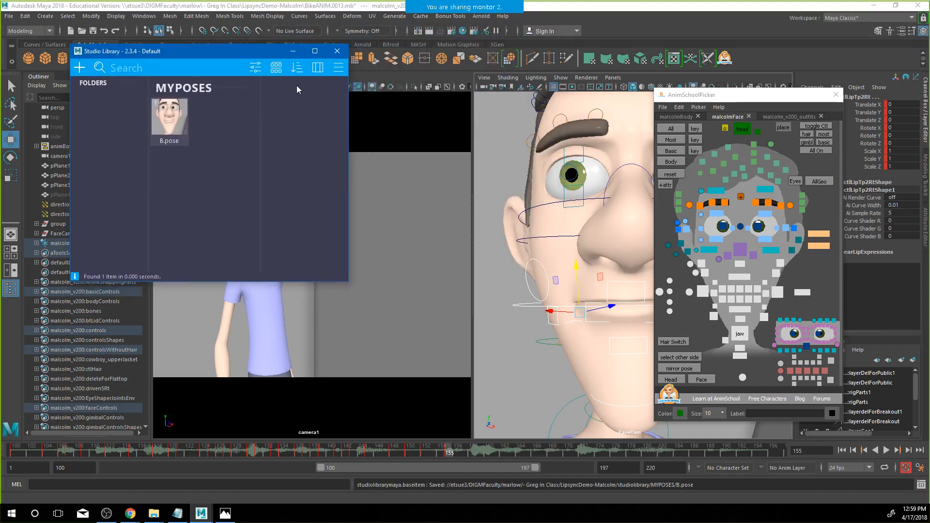
pyautogui.click(400, 451)
pyautogui.hotkey('alt', 'v')
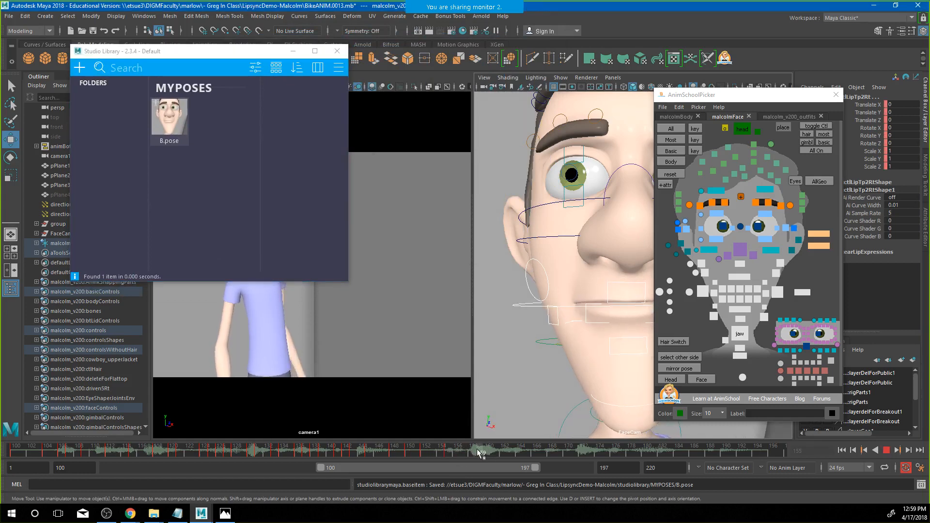
pyautogui.hotkey('alt', 'v')
# Select the right mouth-corner control and reframe the FaceCam view to show Malcolm's whole face at a three-quarter angle
pyautogui.click(722, 272)
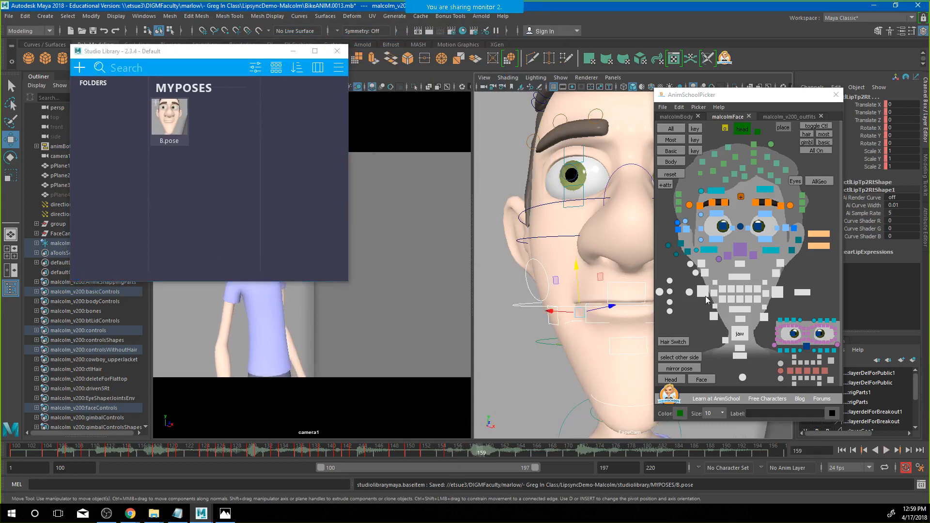
pyautogui.click(743, 377)
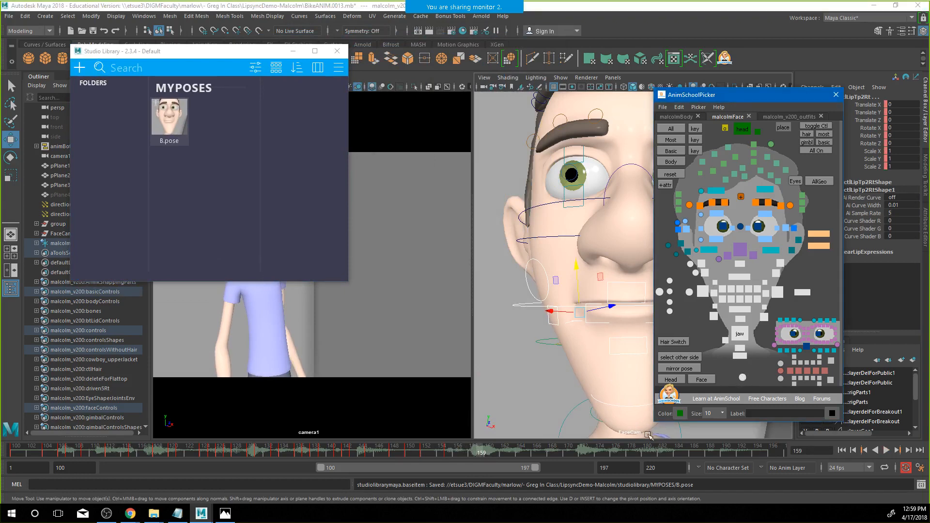
pyautogui.click(687, 294)
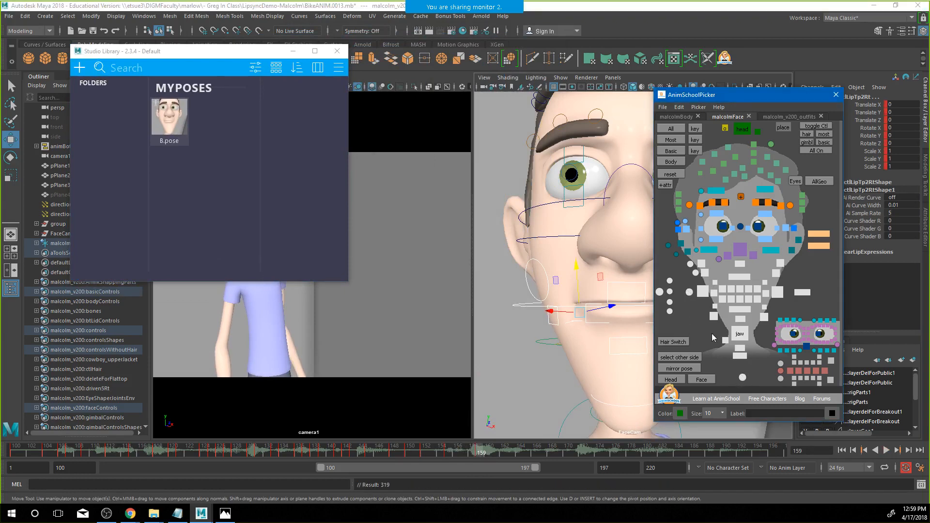
pyautogui.click(703, 291)
pyautogui.keyDown('alt'); pyautogui.moveTo(571, 324); pyautogui.dragTo(618, 331); pyautogui.keyUp('alt')
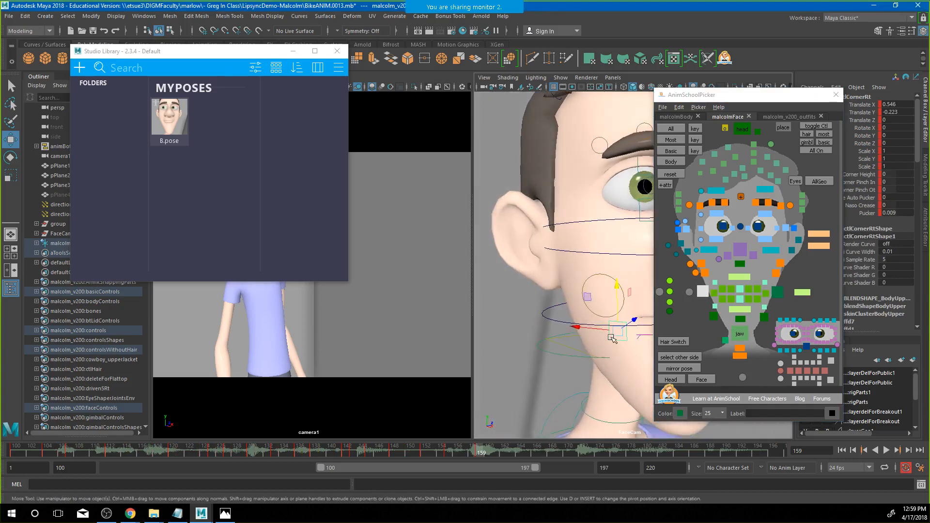
pyautogui.keyDown('alt'); pyautogui.moveTo(618, 331); pyautogui.dragTo(528, 352, button='middle'); pyautogui.keyUp('alt')
pyautogui.scroll(-3, 527, 352)
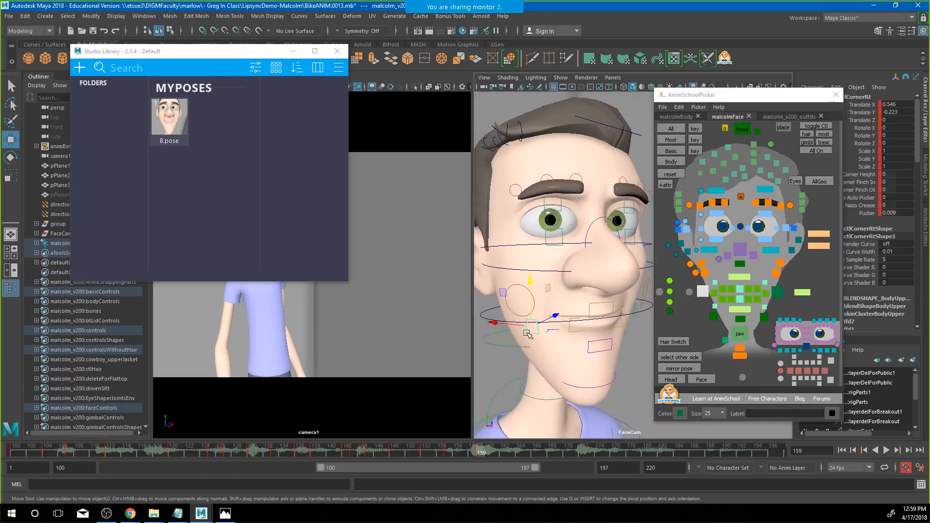
# Copy the pose of all mouth controls from frame 135 to frame 159, key it and play it back
pyautogui.moveTo(339, 449); pyautogui.dragTo(288, 447)
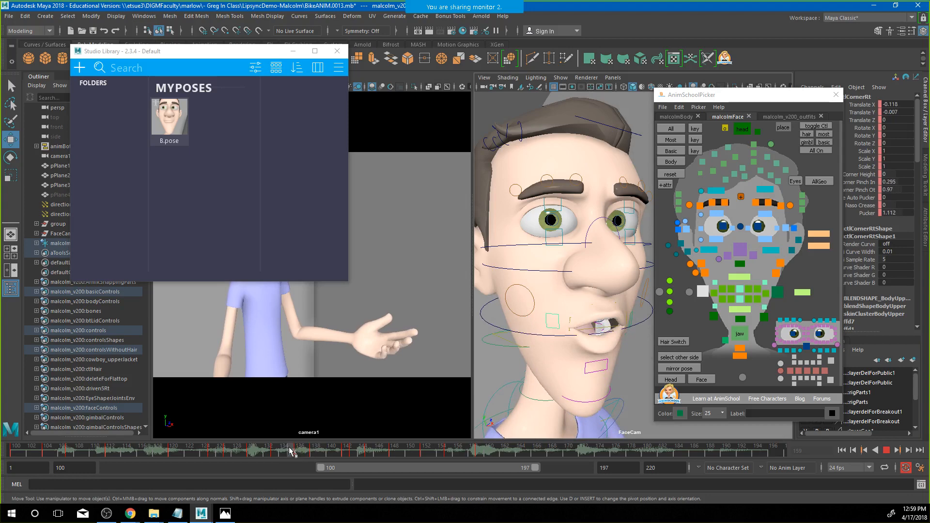
pyautogui.moveTo(292, 452)
pyautogui.mouseDown()
pyautogui.moveTo(282, 454)
pyautogui.moveTo(290, 453)
pyautogui.mouseUp()
pyautogui.moveTo(234, 54); pyautogui.dragTo(496, 17)
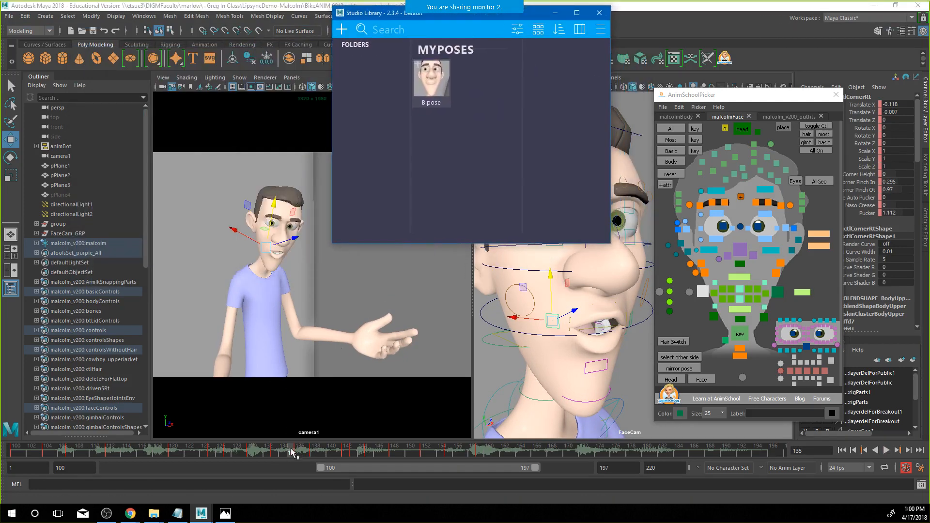
pyautogui.click(743, 377)
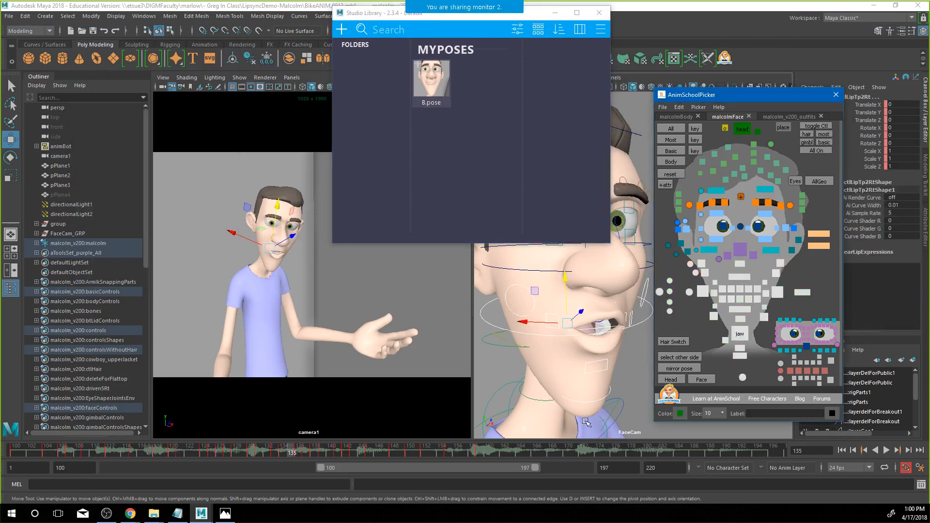
pyautogui.moveTo(291, 453); pyautogui.dragTo(482, 471)
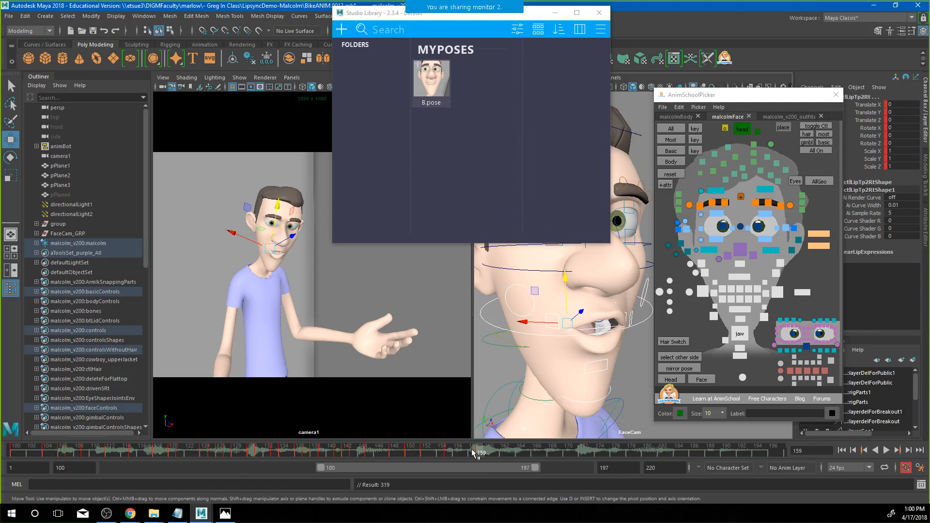
pyautogui.hotkey('alt', 'v')
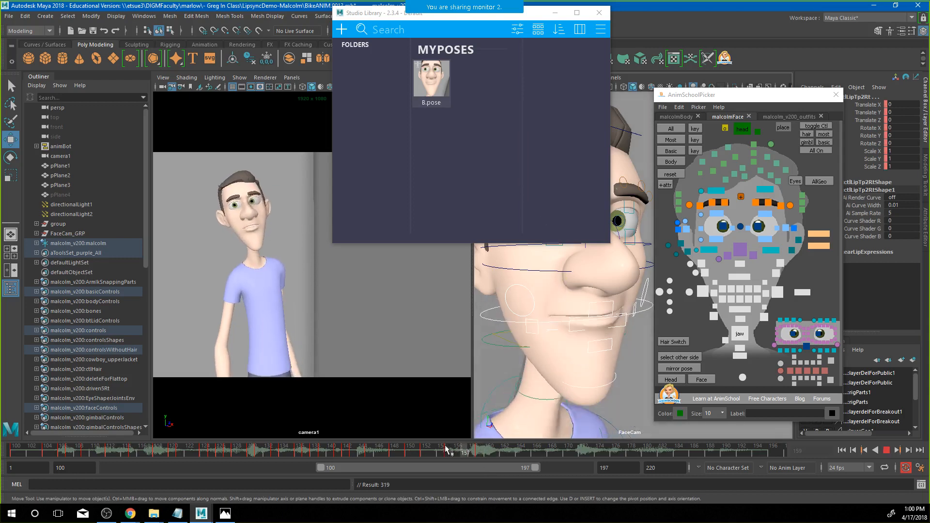
pyautogui.click(480, 453)
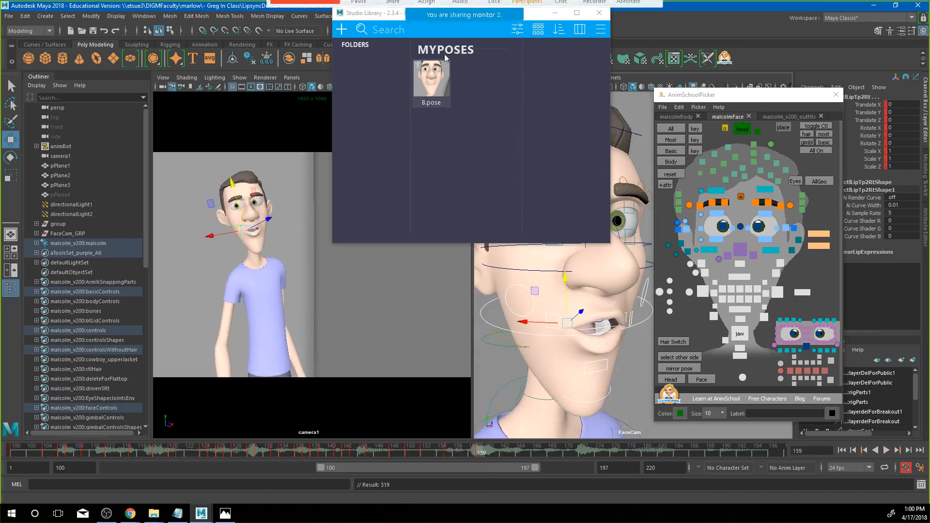
# Save the current mouth pose to MYPOSES as Ooo with a thumbnail of the face
pyautogui.click(340, 30)
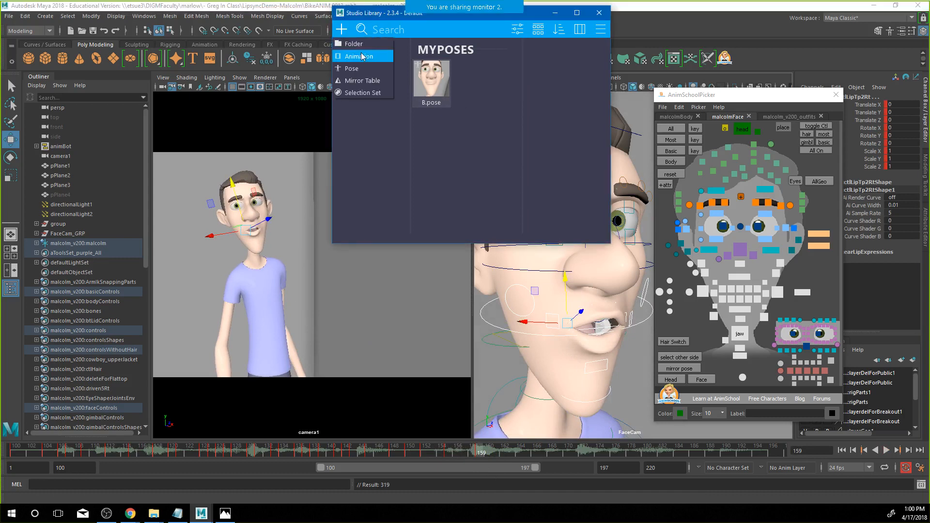
pyautogui.click(353, 69)
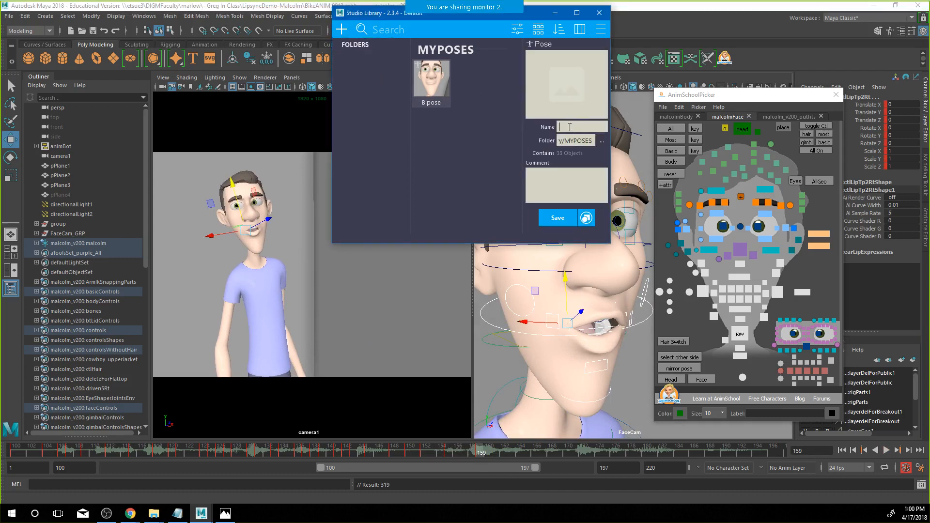
pyautogui.write('Ooo')
pyautogui.click(580, 103)
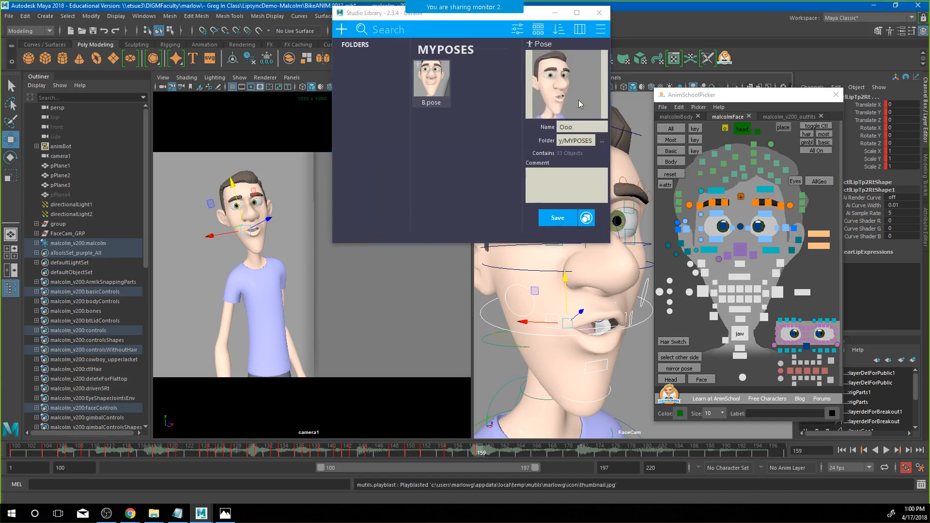
pyautogui.click(557, 218)
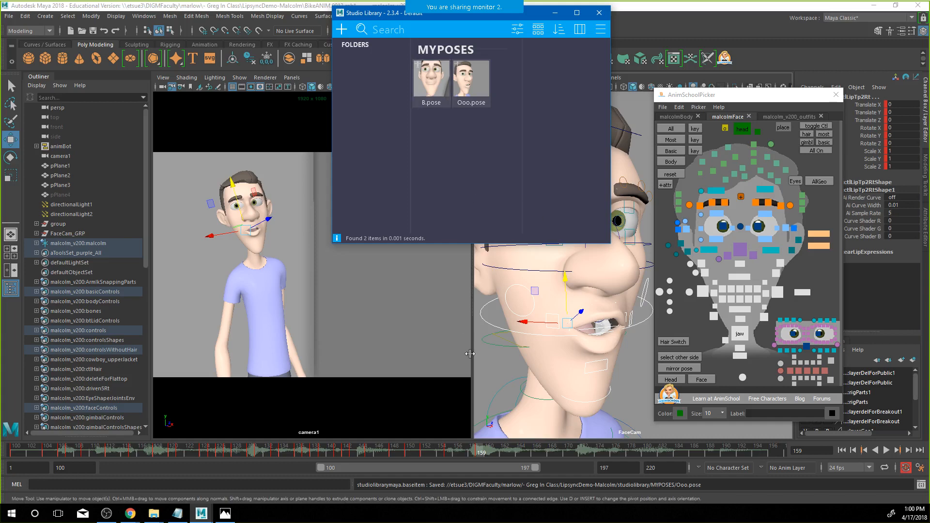
# Play and scrub the animation to frame 157, then key all of Malcolm's mouth controls there
pyautogui.click(482, 458)
pyautogui.hotkey('alt', 'v')
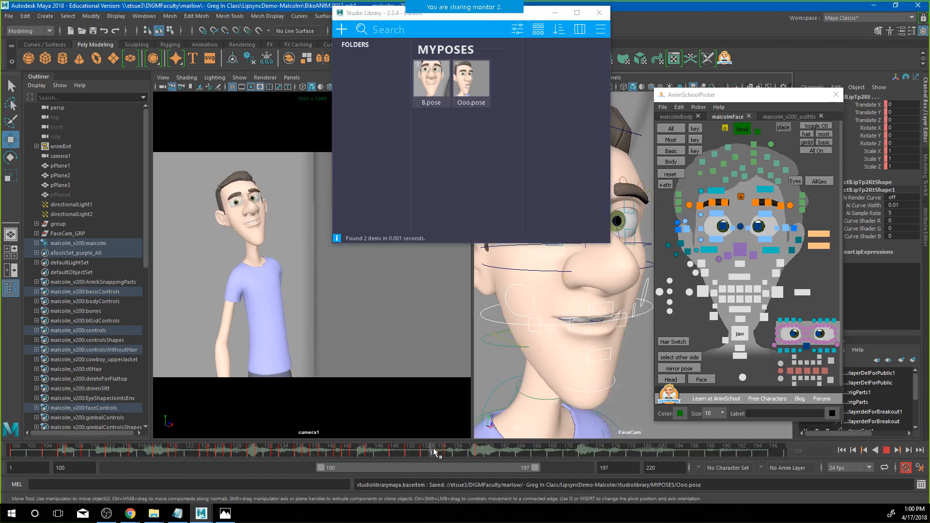
pyautogui.moveTo(433, 449); pyautogui.dragTo(466, 448)
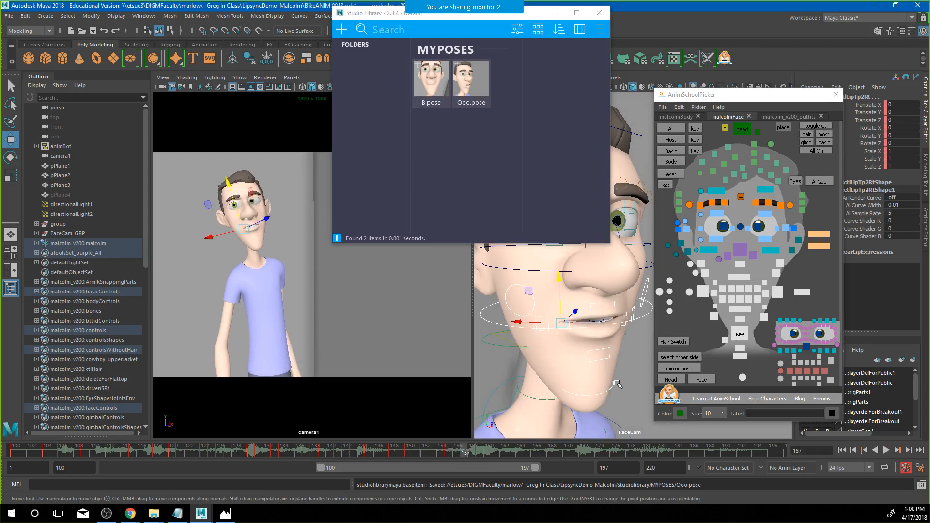
pyautogui.click(747, 380)
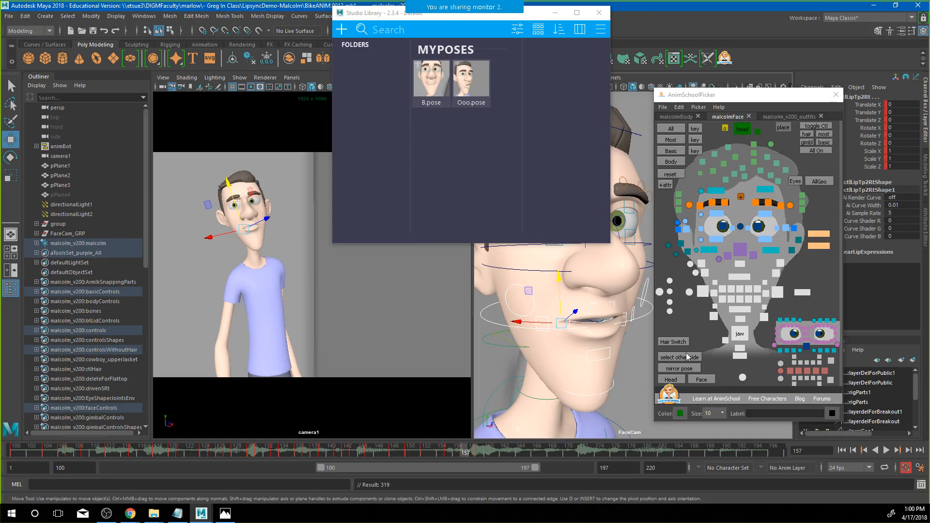
# Rotate the jaw open to about 7.78 in X and lower the middle lower-lip control to Translate Y -0.027, keying it
pyautogui.click(739, 334)
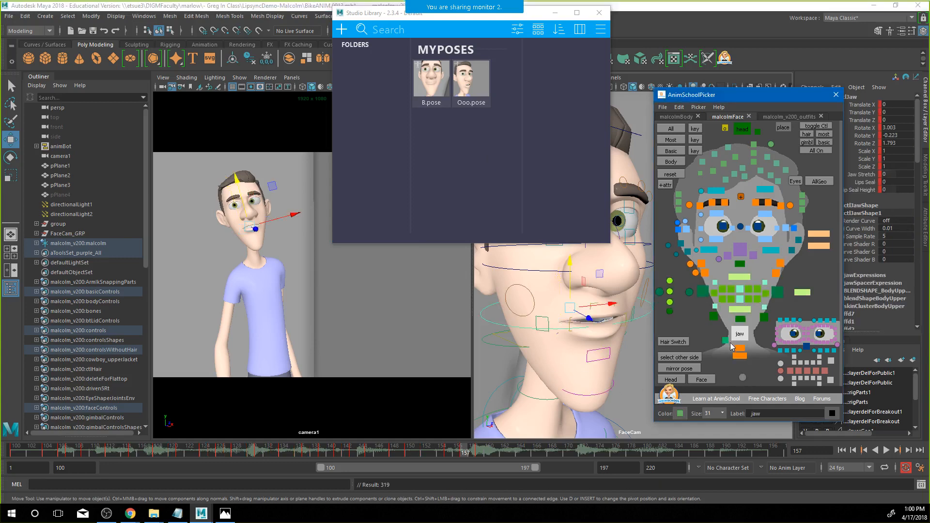
pyautogui.press('e')
pyautogui.moveTo(583, 293); pyautogui.dragTo(585, 305)
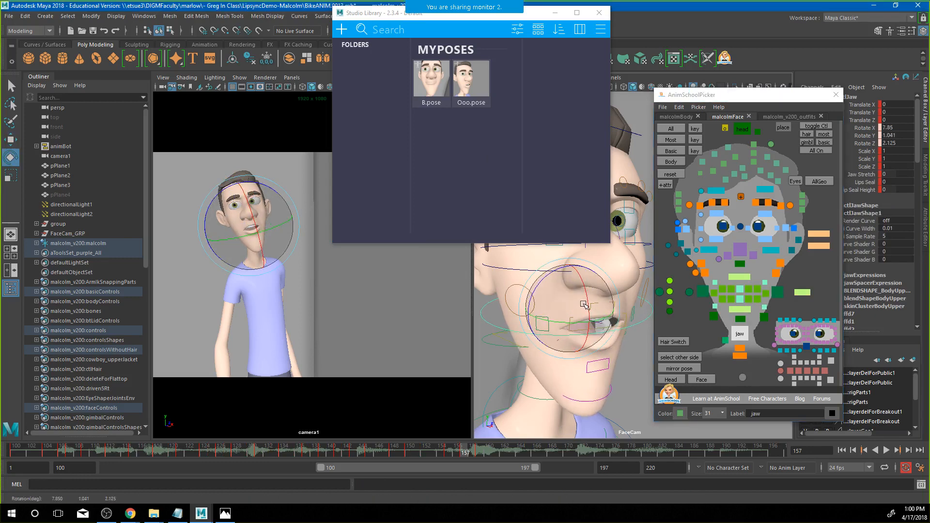
pyautogui.click(740, 310)
pyautogui.press('w')
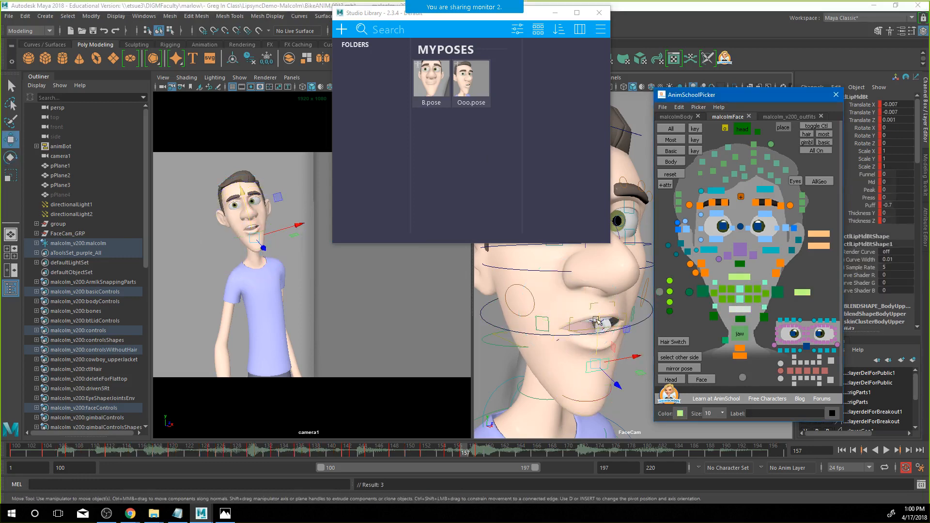
pyautogui.moveTo(595, 321); pyautogui.dragTo(598, 324)
pyautogui.press('s')
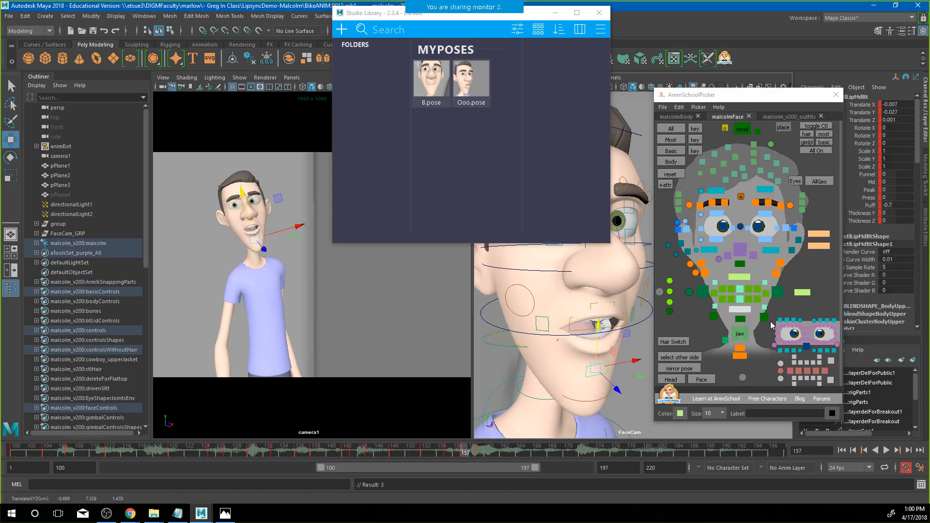
# Set both mouth corners' Pinch In to -0.132, Pinch Out to 0.314 and Pucker to -0.214
pyautogui.click(777, 293)
pyautogui.click(867, 182)
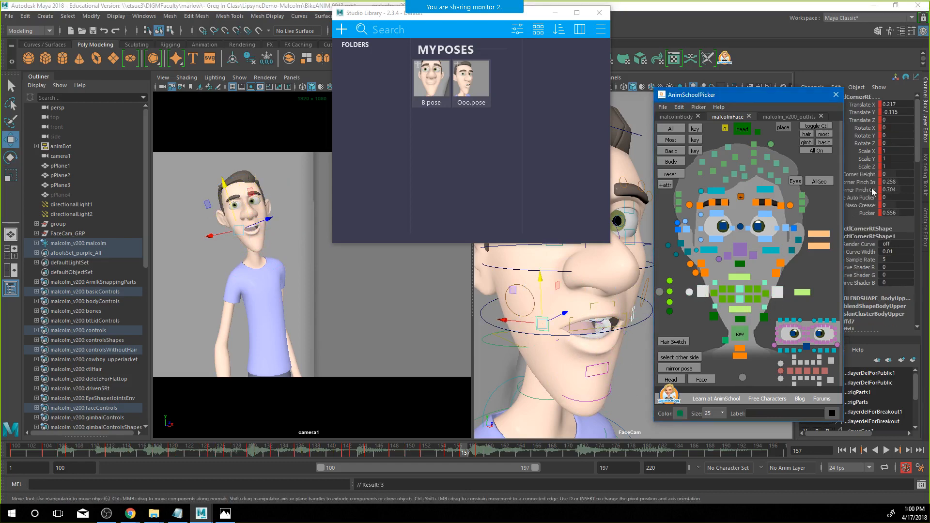
pyautogui.moveTo(868, 188); pyautogui.dragTo(869, 196)
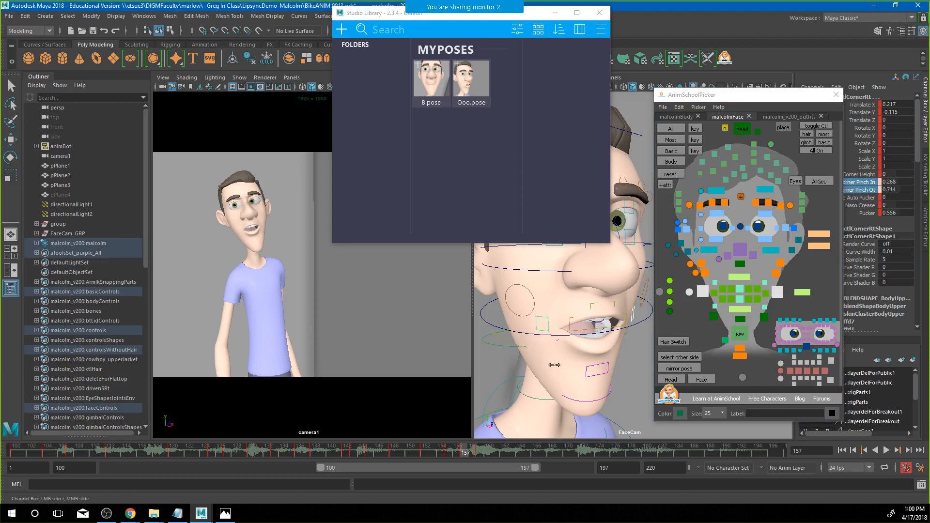
pyautogui.moveTo(564, 364); pyautogui.dragTo(529, 362, button='middle')
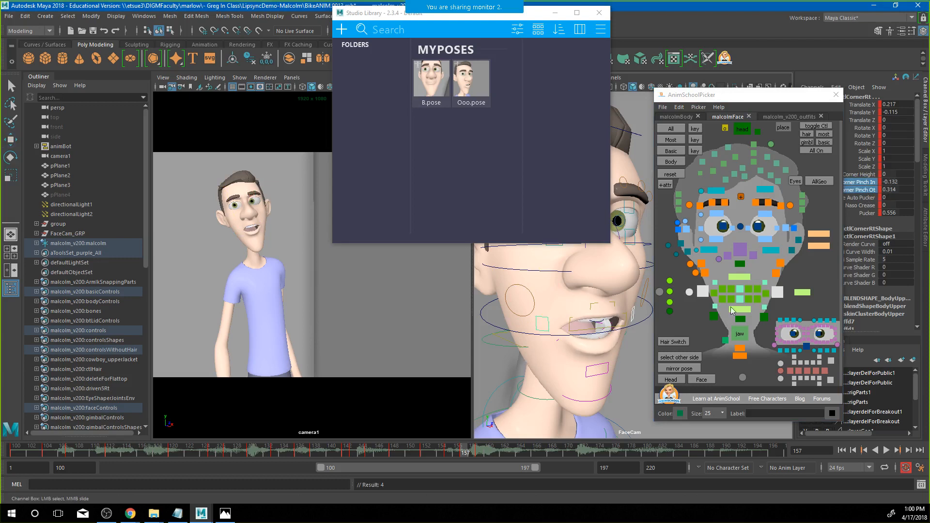
pyautogui.click(866, 213)
pyautogui.moveTo(596, 364); pyautogui.dragTo(559, 366, button='middle')
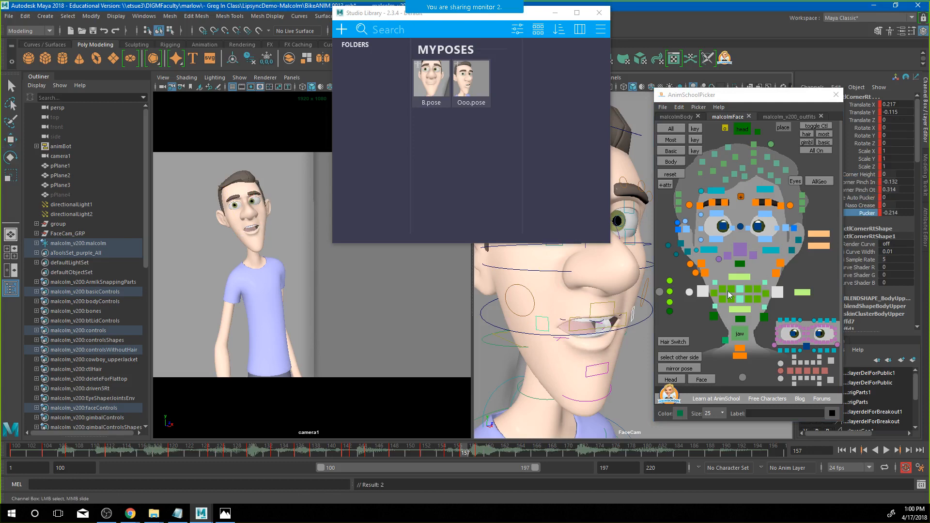
# Raise the middle upper-lip control to Translate Y -0.008
pyautogui.click(743, 276)
pyautogui.press('w')
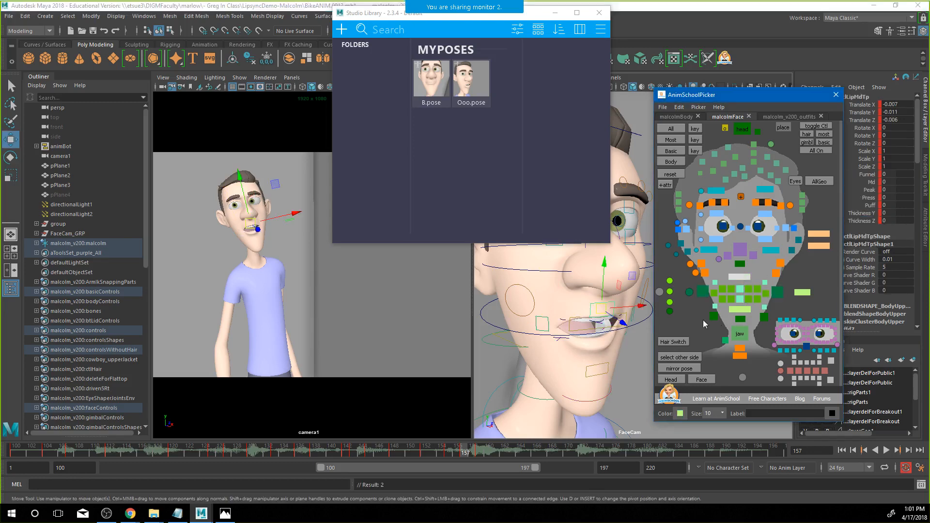
pyautogui.moveTo(607, 280); pyautogui.dragTo(603, 276)
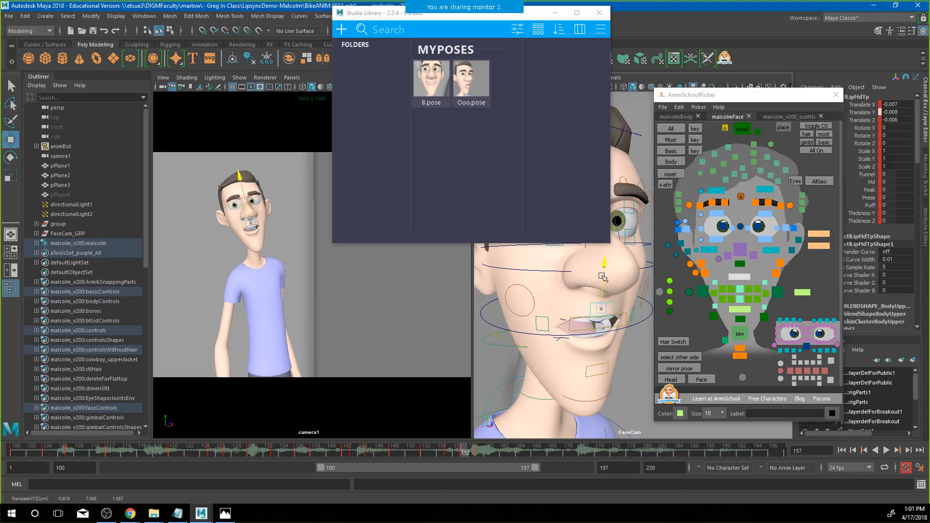
# Close the jaw slightly to Rotate X 7.564 and lower the middle lower-lip control to Translate Y -0.041
pyautogui.click(742, 336)
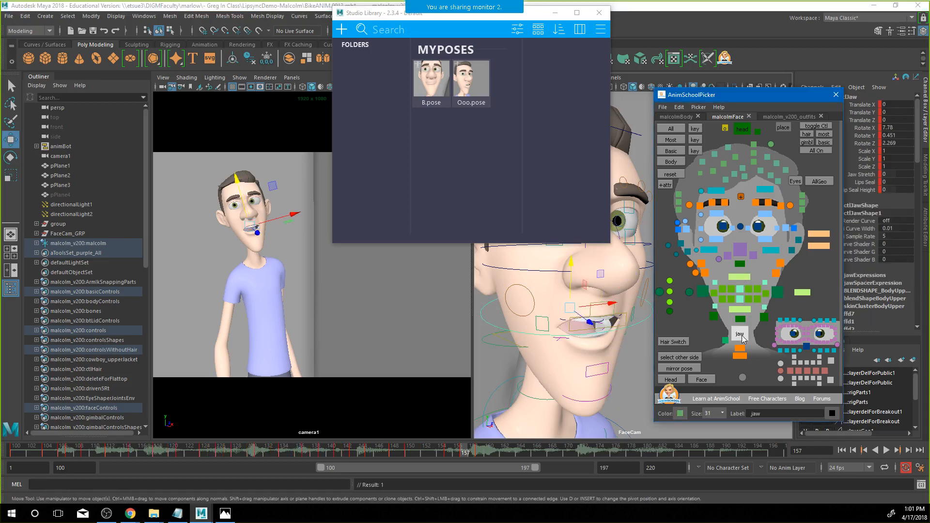
pyautogui.press('e')
pyautogui.moveTo(587, 315); pyautogui.dragTo(587, 319)
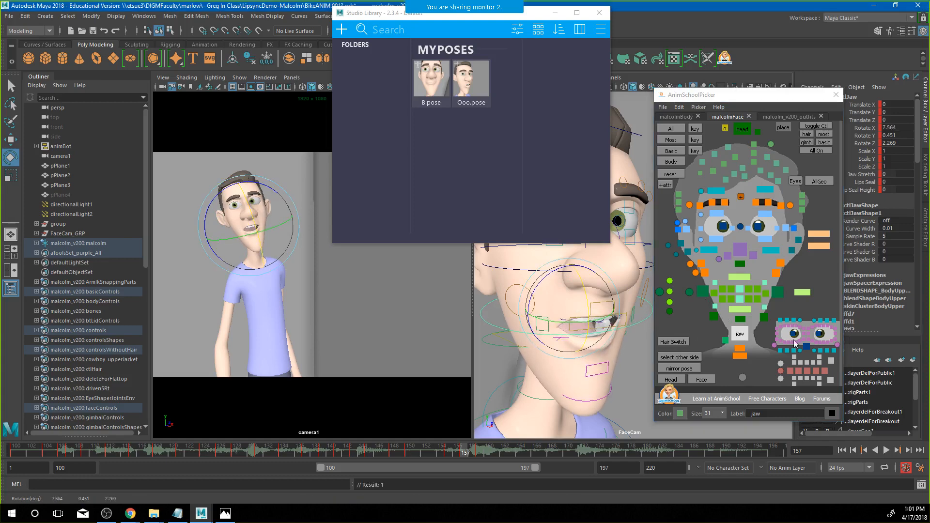
pyautogui.click(740, 309)
pyautogui.press('w')
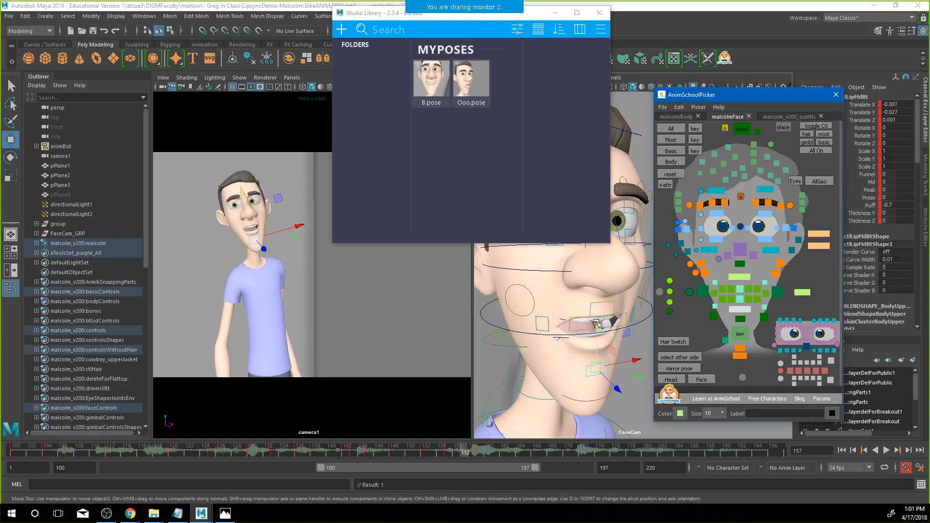
pyautogui.moveTo(596, 323); pyautogui.dragTo(600, 332)
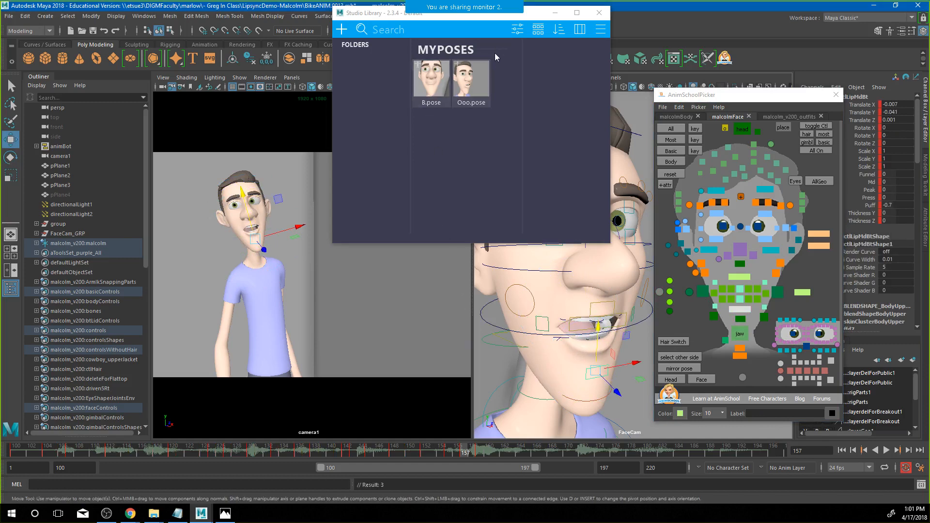
# Save the pose of all mouth controls to MYPOSES as E with a thumbnail of the face
pyautogui.click(742, 377)
pyautogui.click(340, 30)
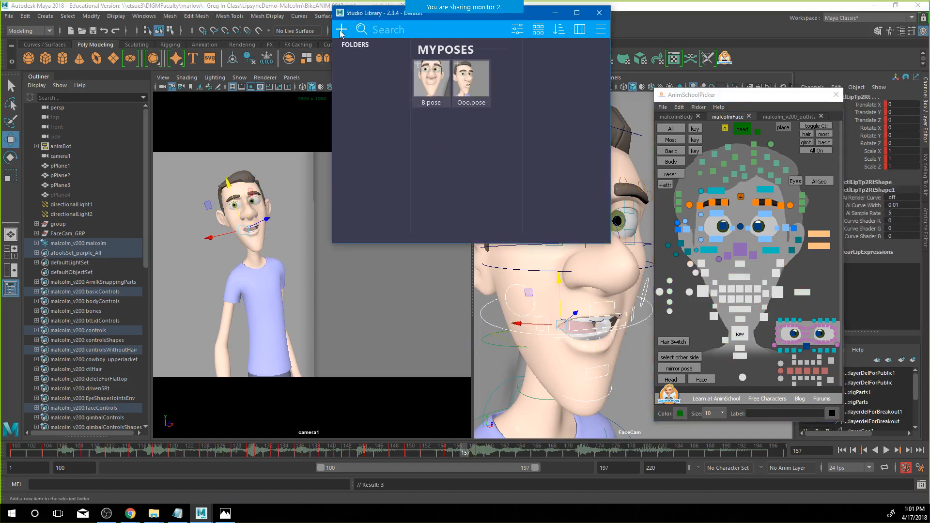
pyautogui.click(341, 30)
pyautogui.click(356, 68)
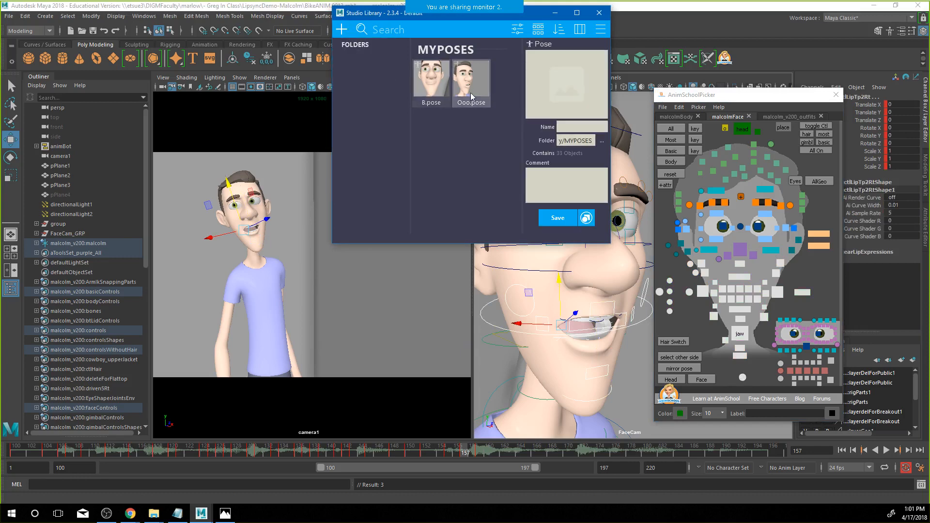
pyautogui.click(576, 104)
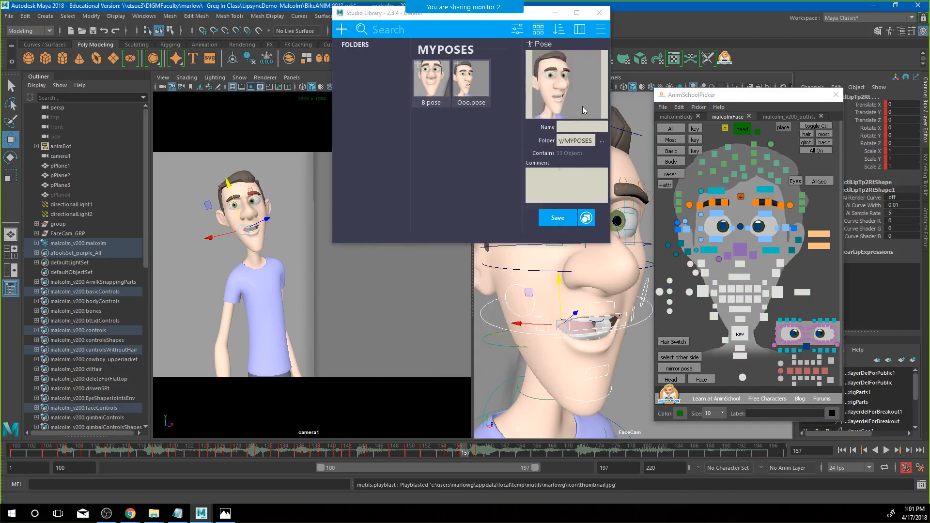
pyautogui.click(571, 125)
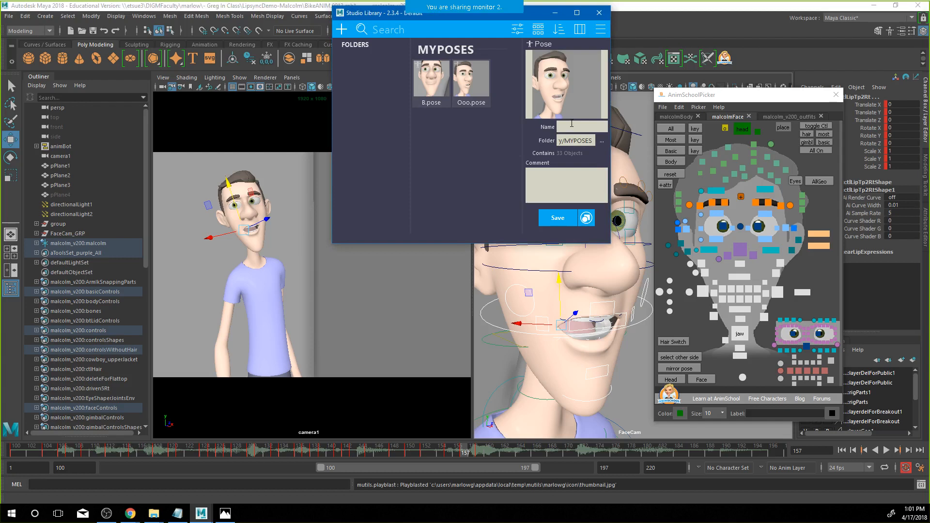
pyautogui.click(342, 29)
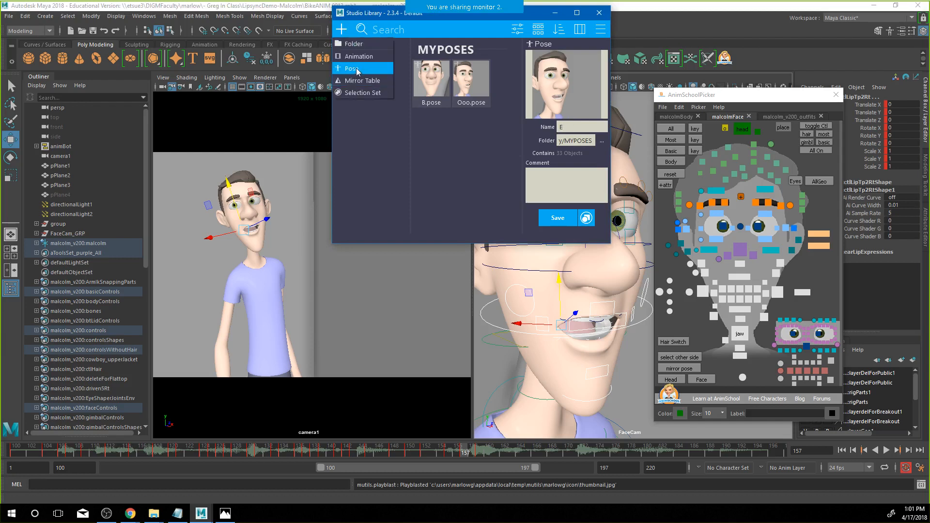
pyautogui.click(560, 218)
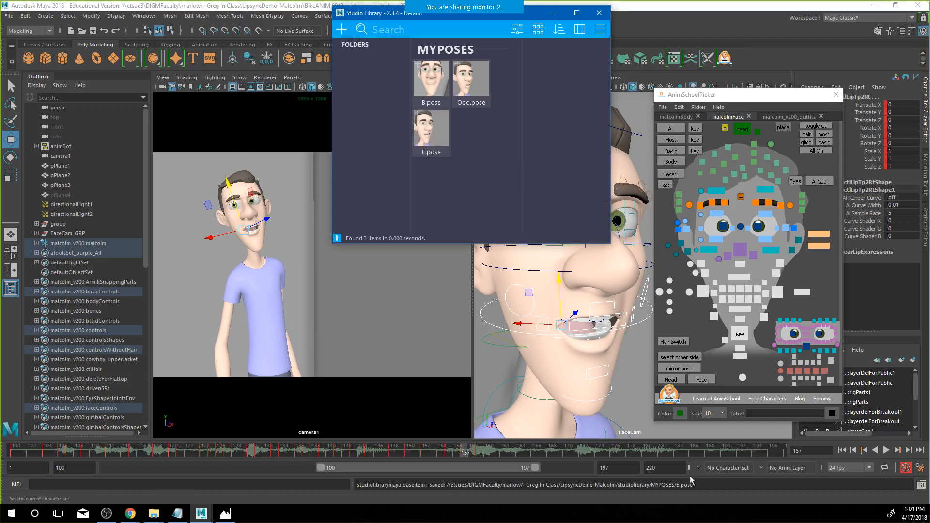
# Key all mouth controls at frame 157 and play back the lip-sync, stopping at frame 182
pyautogui.click(743, 381)
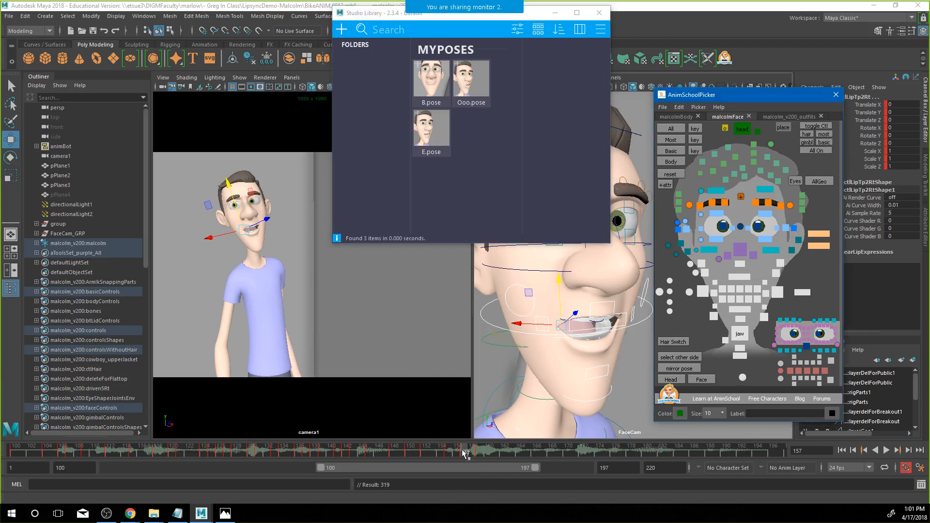
pyautogui.moveTo(455, 452); pyautogui.dragTo(371, 452)
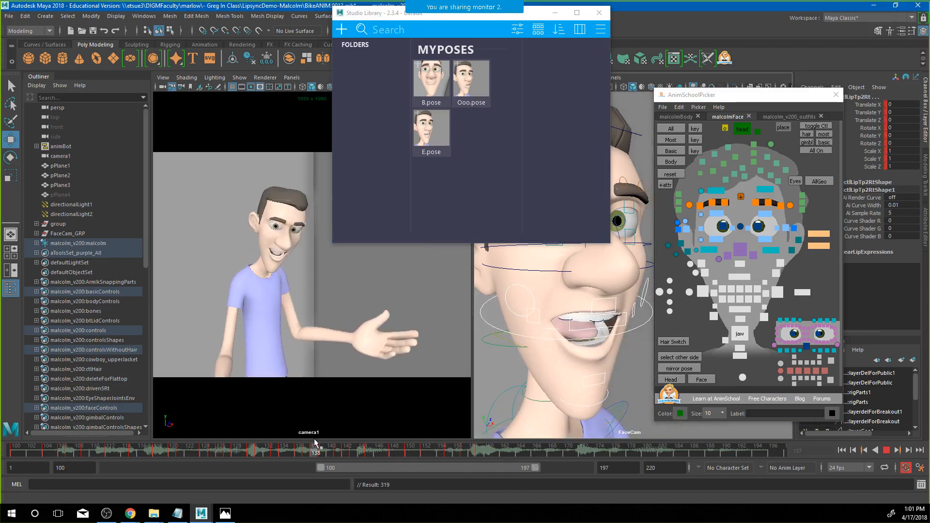
pyautogui.click(888, 451)
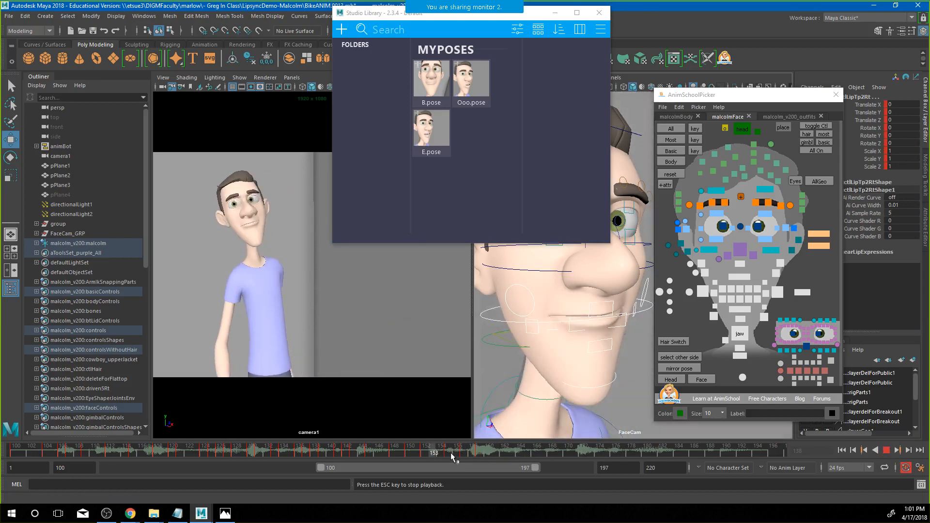
pyautogui.click(474, 453)
pyautogui.click(887, 451)
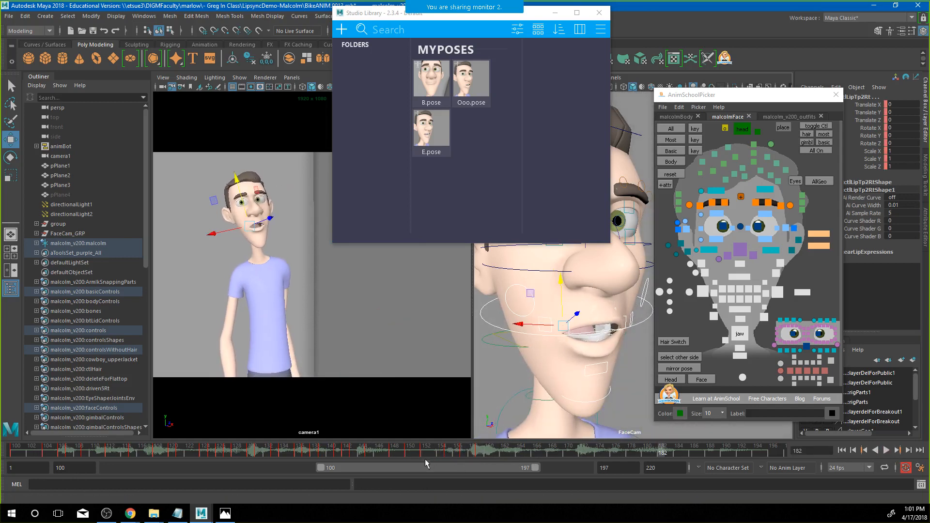
# At frame 152, show the E pose's details with the Studio Library window enlarged and moved over AnimSchoolPicker
pyautogui.moveTo(432, 450)
pyautogui.mouseDown()
pyautogui.moveTo(539, 461)
pyautogui.moveTo(427, 454)
pyautogui.mouseUp()
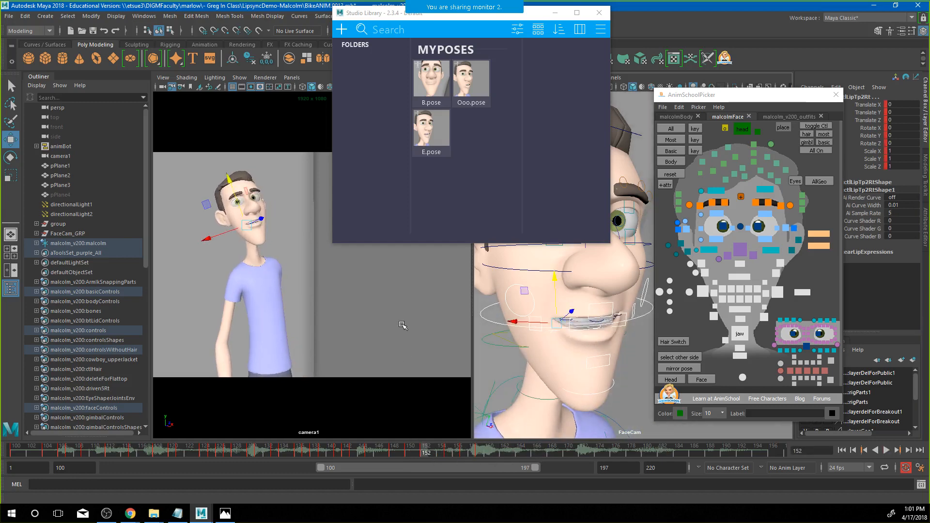
pyautogui.click(448, 119)
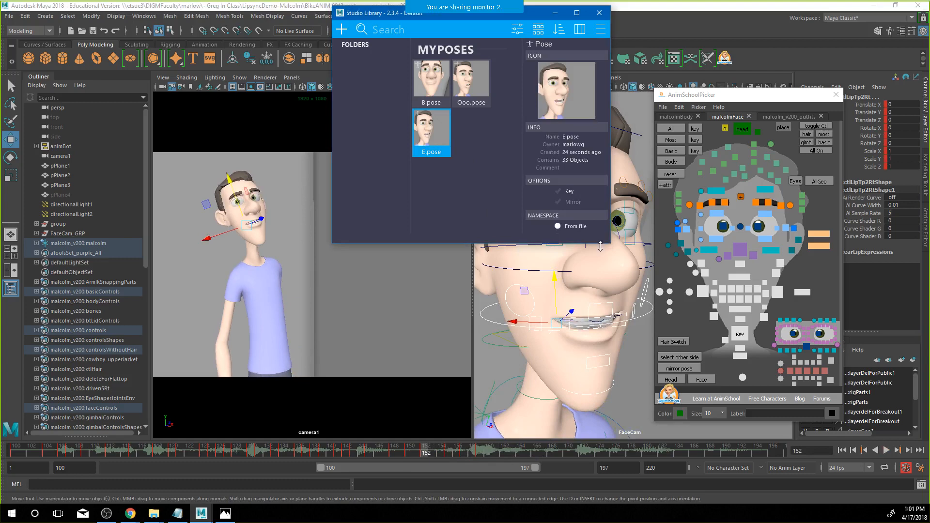
pyautogui.moveTo(602, 245); pyautogui.dragTo(618, 336)
pyautogui.moveTo(382, 15); pyautogui.dragTo(672, 27)
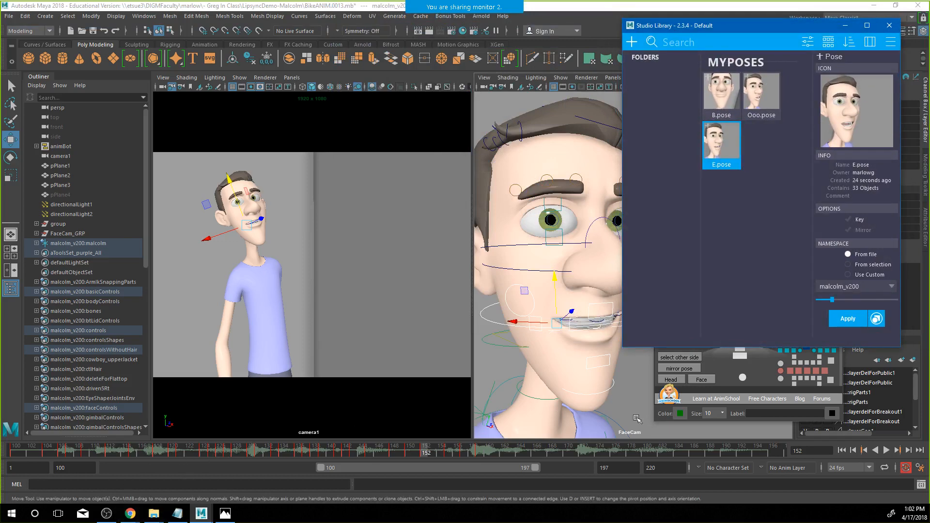
pyautogui.click(753, 385)
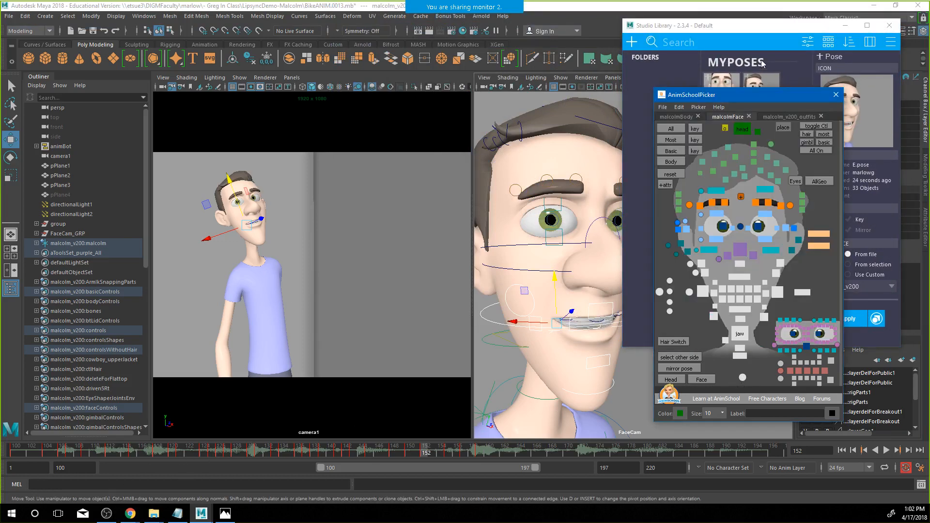
pyautogui.click(765, 36)
# Save the mouth pose at frame 118 to MYPOSES as Ahh with a thumbnail of the face
pyautogui.moveTo(217, 449); pyautogui.dragTo(157, 452)
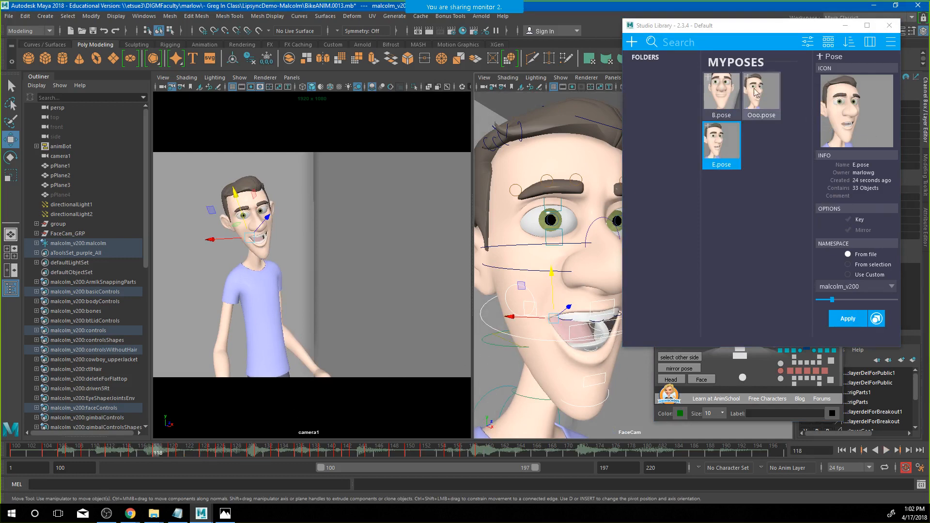
pyautogui.click(631, 42)
pyautogui.click(641, 81)
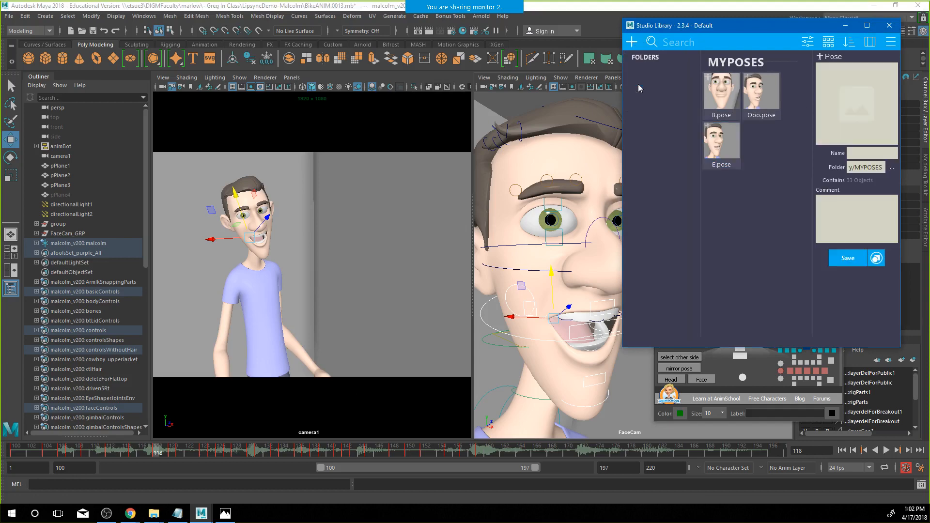
pyautogui.click(854, 101)
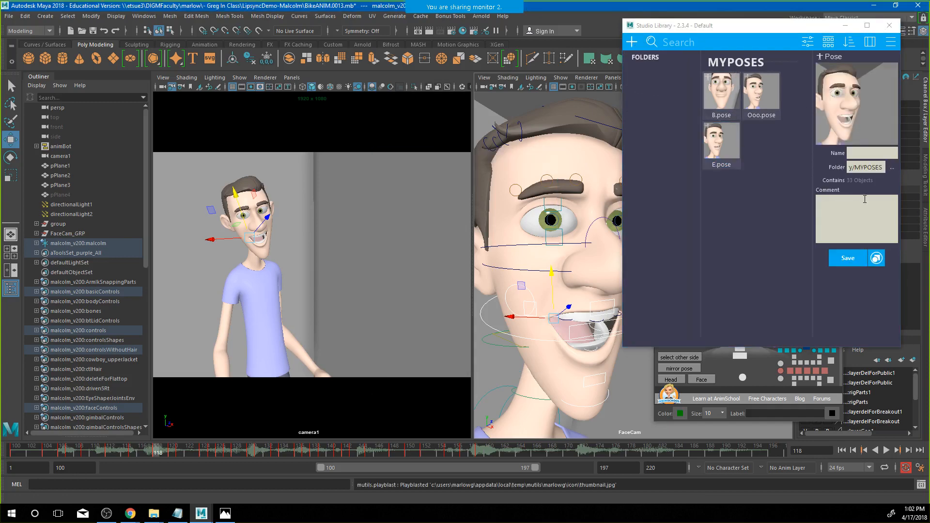
pyautogui.write('Ahh')
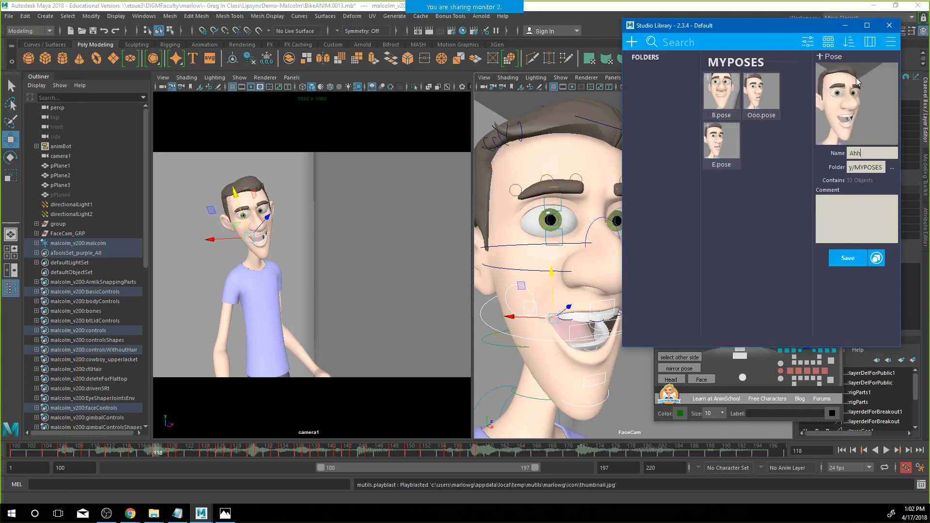
pyautogui.click(855, 259)
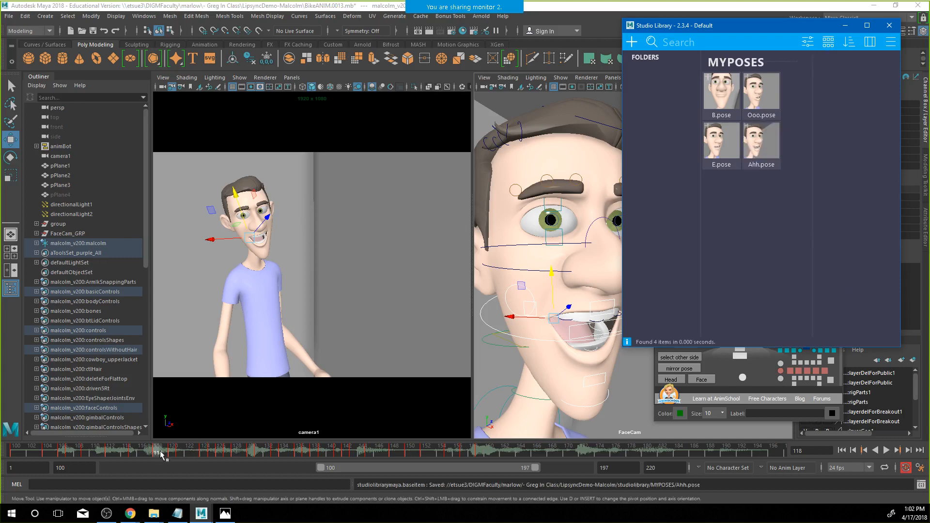
# Save the mouth pose at frame 104 to MYPOSES as Sss with a face thumbnail
pyautogui.moveTo(160, 454); pyautogui.dragTo(62, 432)
pyautogui.click(631, 41)
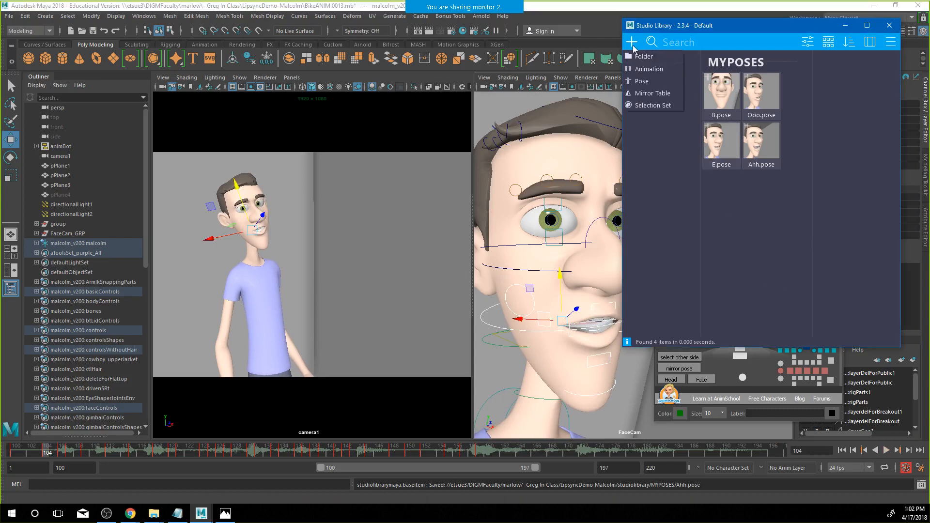
pyautogui.click(641, 84)
pyautogui.click(845, 102)
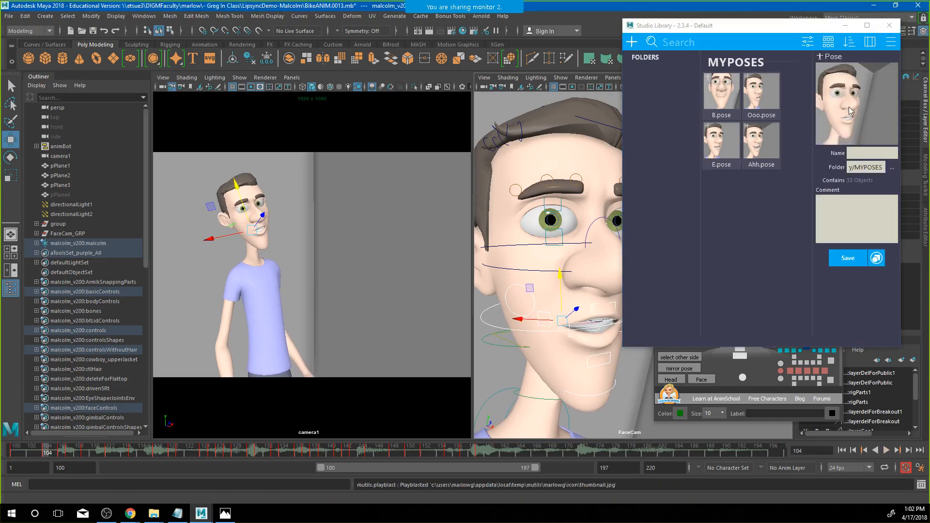
pyautogui.click(858, 152)
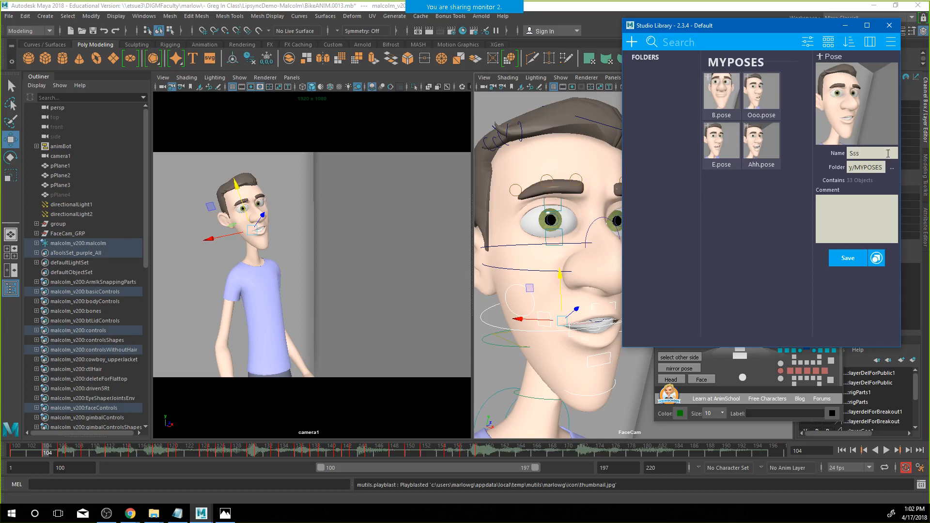
pyautogui.click(847, 259)
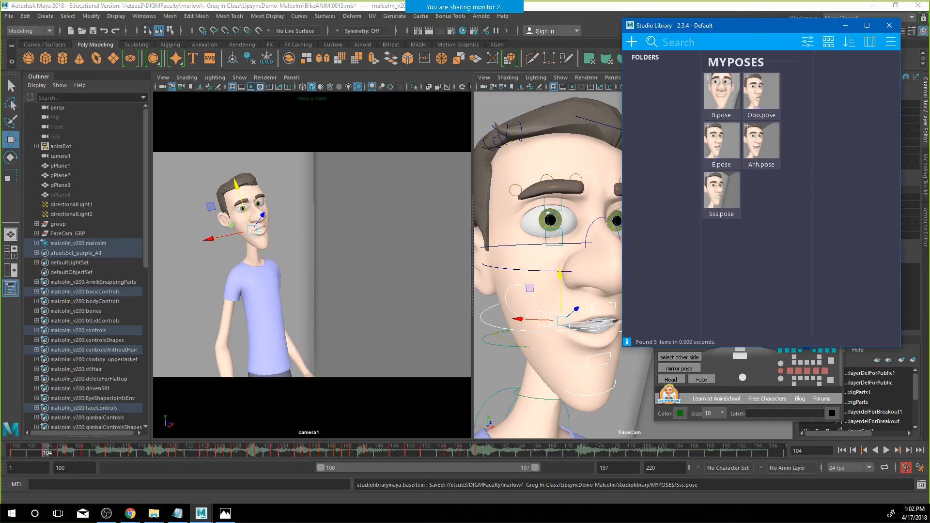
# Consult the mouth-shape reference chart in Photos, and blend most of the B pose into the mouth at frame 154 and key it
pyautogui.click(225, 513)
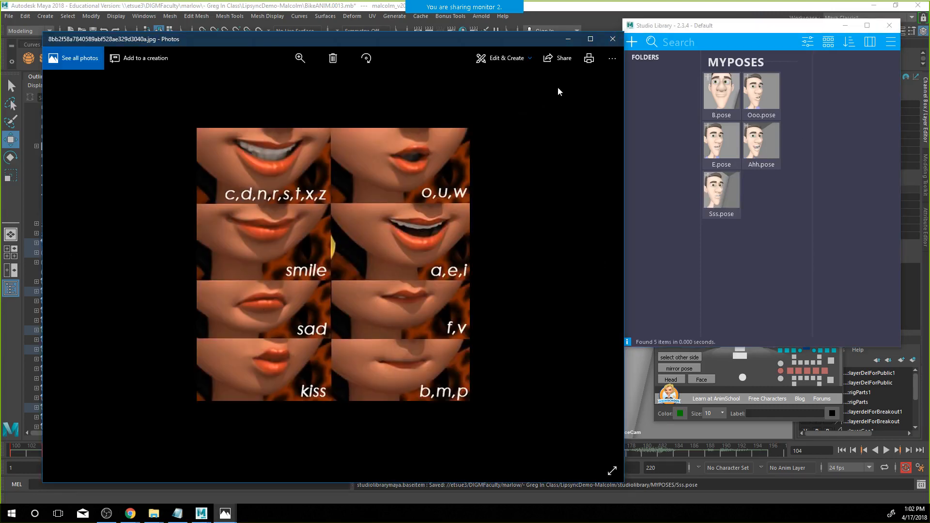
pyautogui.click(614, 41)
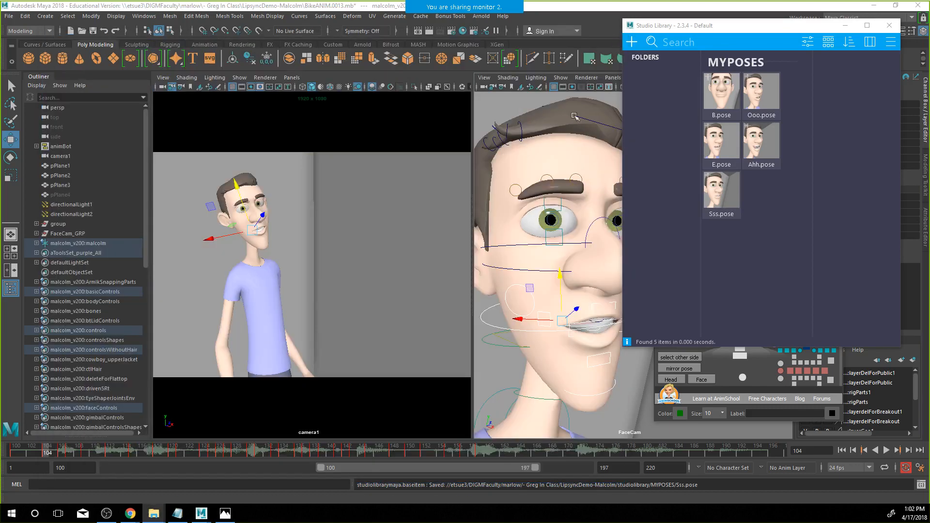
pyautogui.moveTo(469, 454)
pyautogui.mouseDown()
pyautogui.moveTo(422, 449)
pyautogui.moveTo(502, 454)
pyautogui.moveTo(441, 452)
pyautogui.mouseUp()
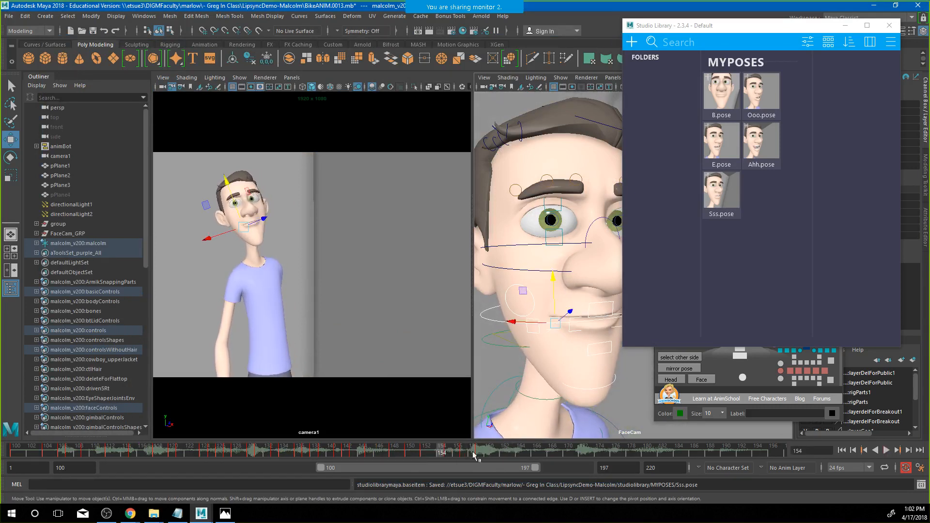
pyautogui.click(728, 101)
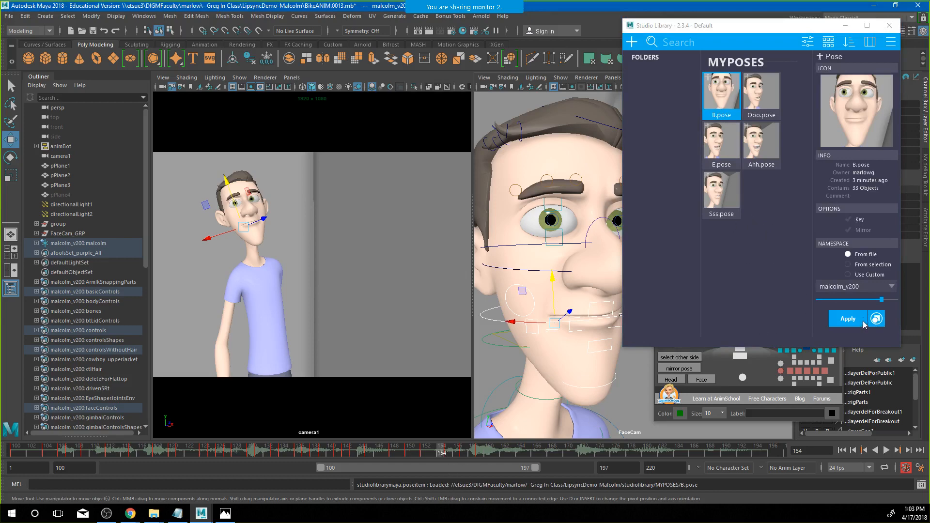
pyautogui.click(742, 381)
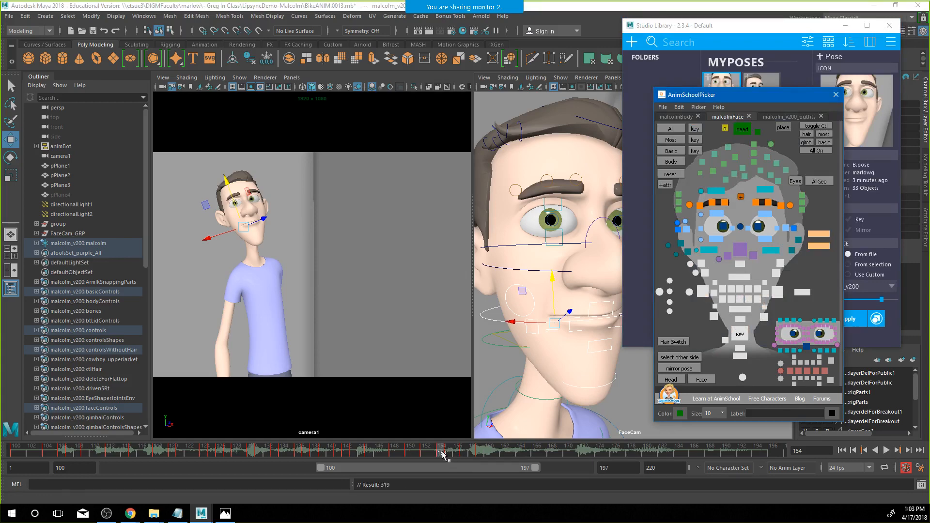
# Turn on the Key option for applying poses and review the lip-sync between about frames 154 and 165
pyautogui.moveTo(442, 458); pyautogui.dragTo(488, 457)
pyautogui.click(745, 30)
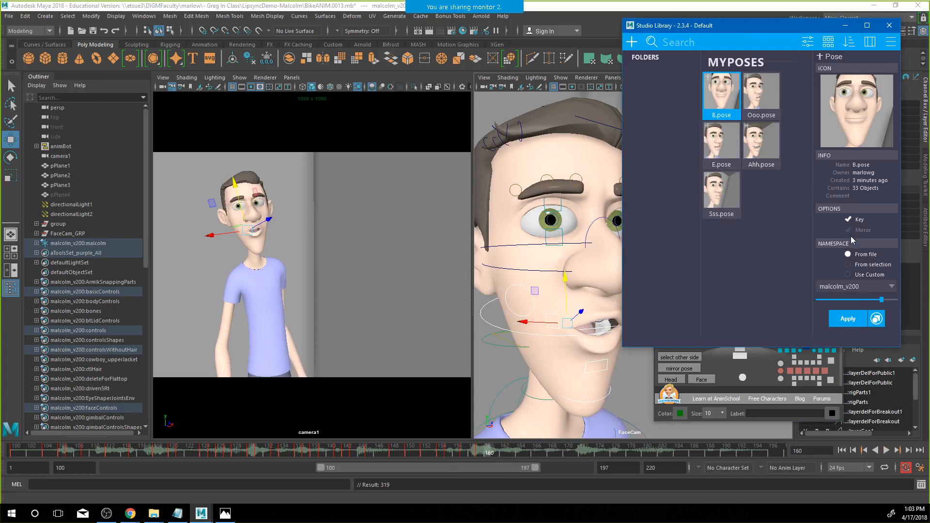
pyautogui.moveTo(490, 456)
pyautogui.mouseDown()
pyautogui.moveTo(394, 455)
pyautogui.moveTo(457, 463)
pyautogui.moveTo(470, 455)
pyautogui.moveTo(420, 454)
pyautogui.moveTo(528, 454)
pyautogui.mouseUp()
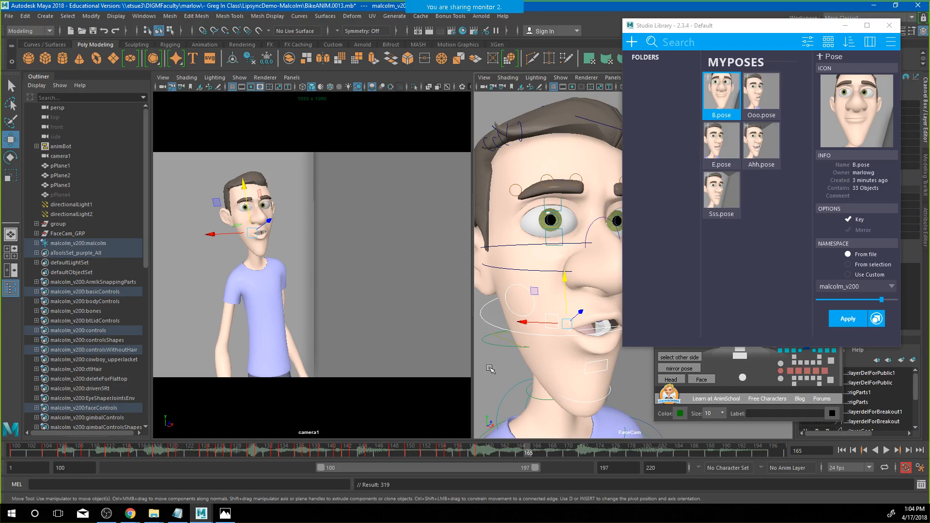
pyautogui.moveTo(459, 451); pyautogui.dragTo(495, 458)
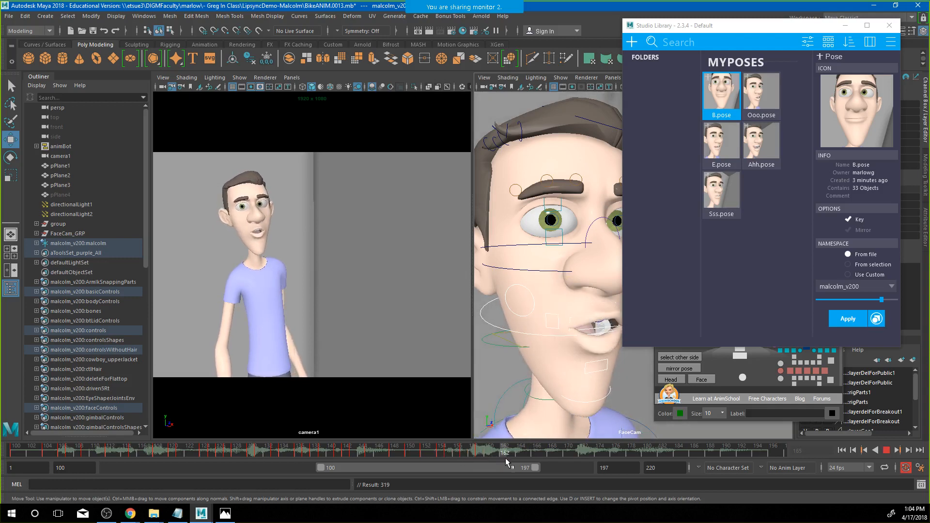
# At frame 162, apply most of the E pose to the mouth and partly blend in the B pose
pyautogui.moveTo(505, 458)
pyautogui.mouseDown()
pyautogui.moveTo(493, 455)
pyautogui.moveTo(505, 458)
pyautogui.mouseUp()
pyautogui.click(719, 155)
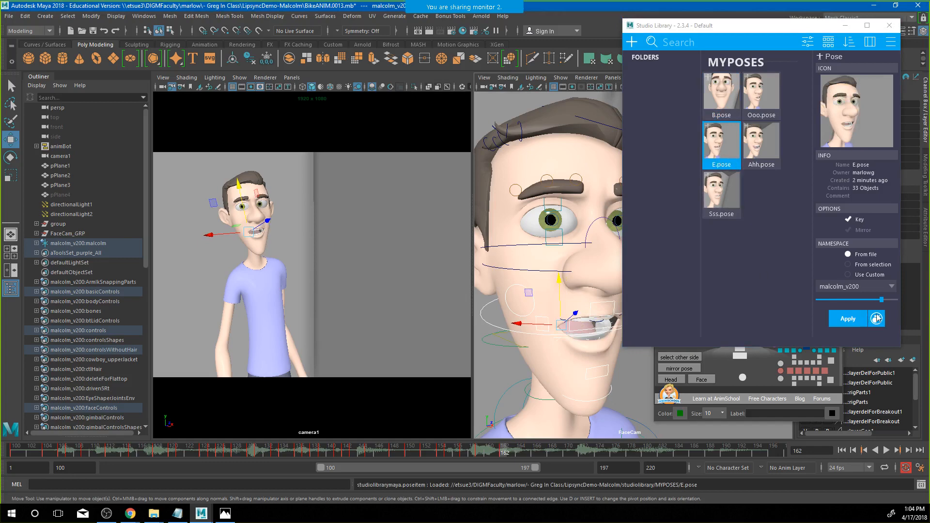
pyautogui.moveTo(882, 301)
pyautogui.mouseDown()
pyautogui.moveTo(820, 300)
pyautogui.moveTo(884, 313)
pyautogui.mouseUp()
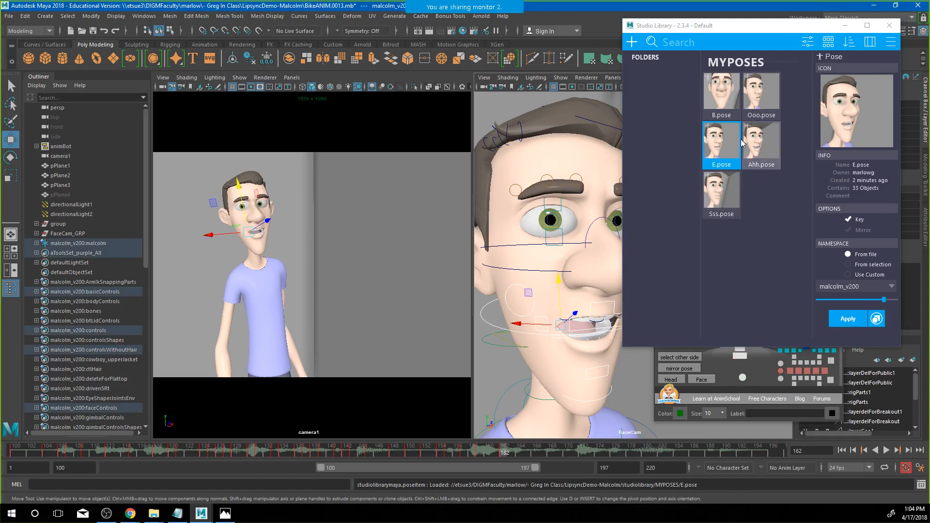
pyautogui.click(730, 102)
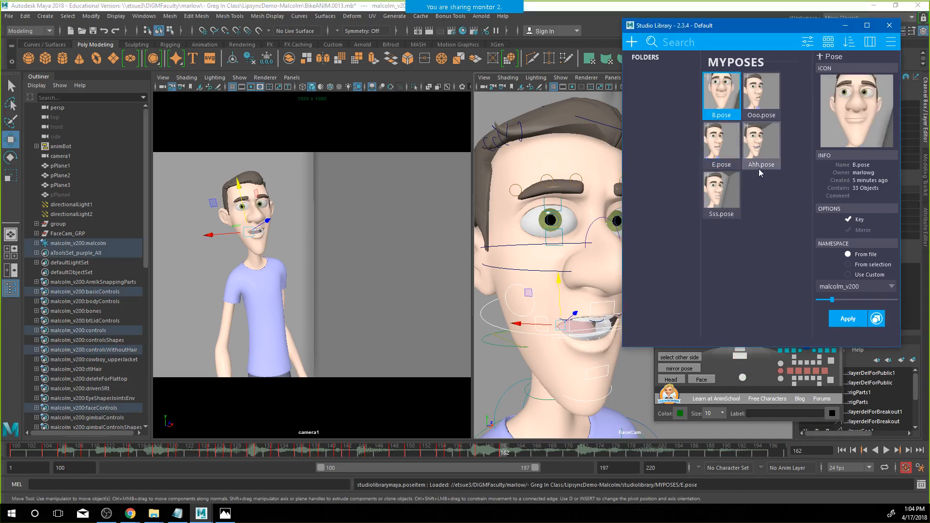
pyautogui.moveTo(838, 306)
pyautogui.mouseDown()
pyautogui.moveTo(882, 306)
pyautogui.moveTo(849, 307)
pyautogui.mouseUp()
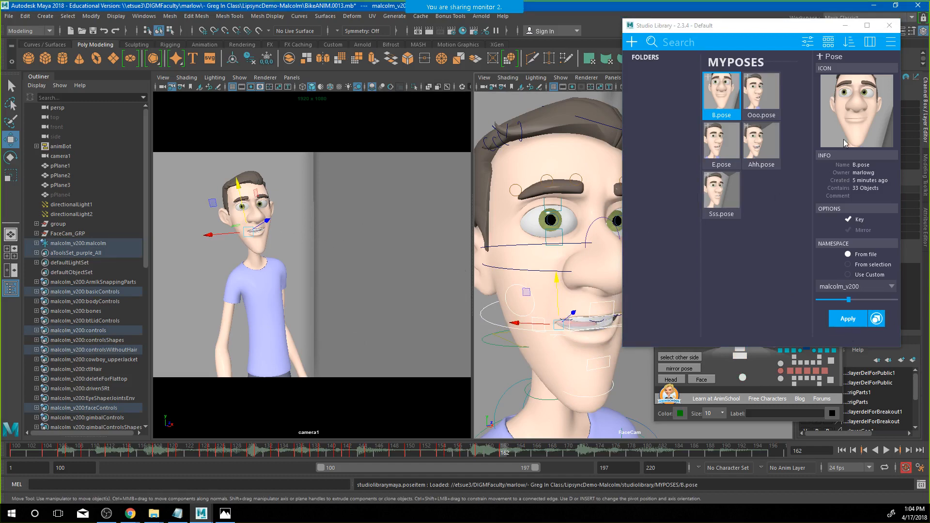
# Save the blended mouth pose at frame 162 to MYPOSES as Nnn with a thumbnail of the face
pyautogui.click(632, 42)
pyautogui.click(661, 93)
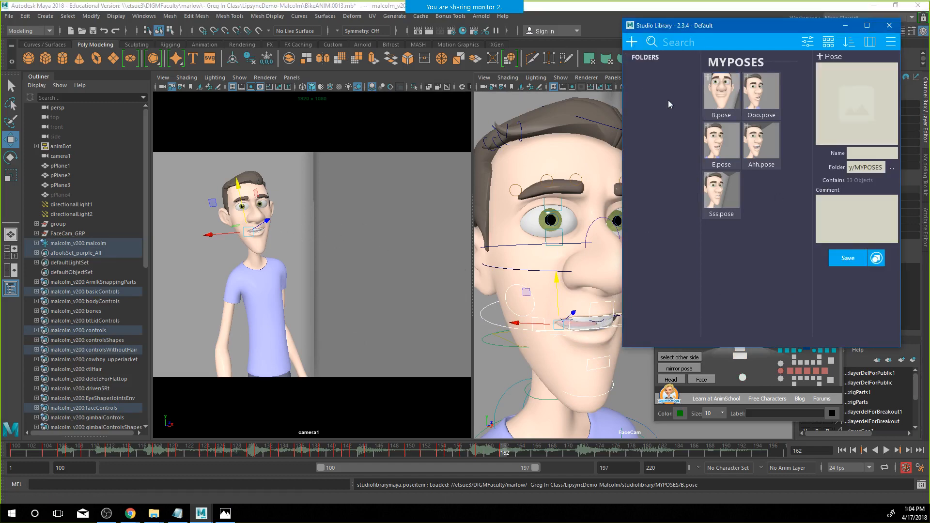
pyautogui.click(869, 100)
pyautogui.click(858, 152)
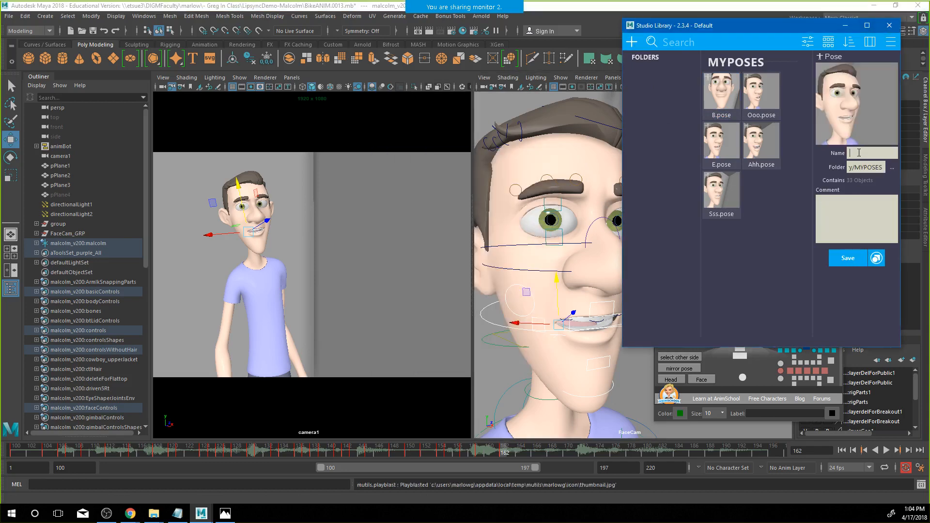
pyautogui.write('Nnn')
pyautogui.click(852, 261)
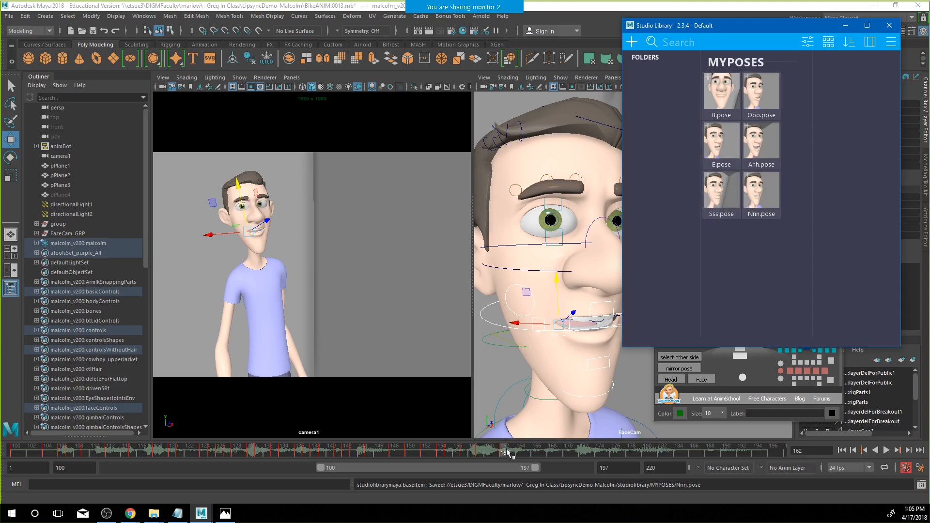
# At frame 166, apply most of the Sss pose to the mouth and blend in part of the Nnn pose
pyautogui.moveTo(505, 452); pyautogui.dragTo(536, 470)
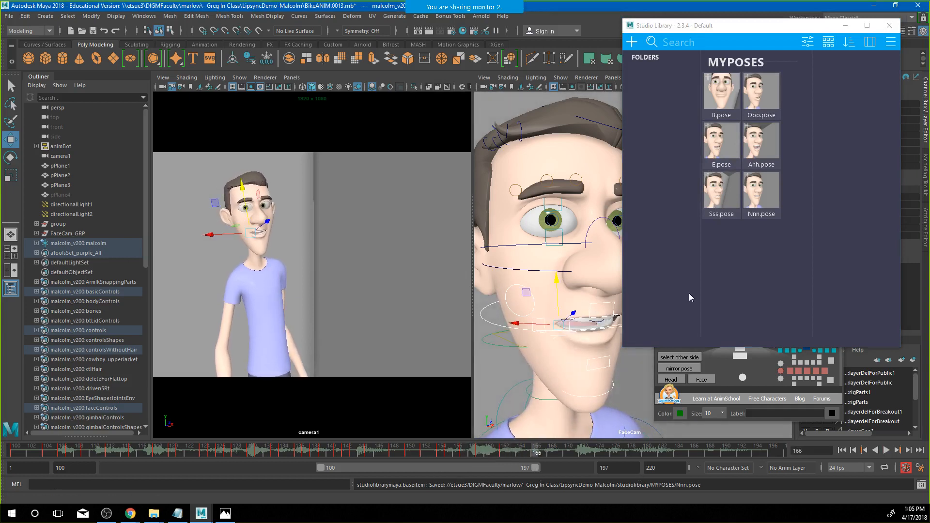
pyautogui.click(713, 196)
pyautogui.moveTo(832, 300); pyautogui.dragTo(885, 303)
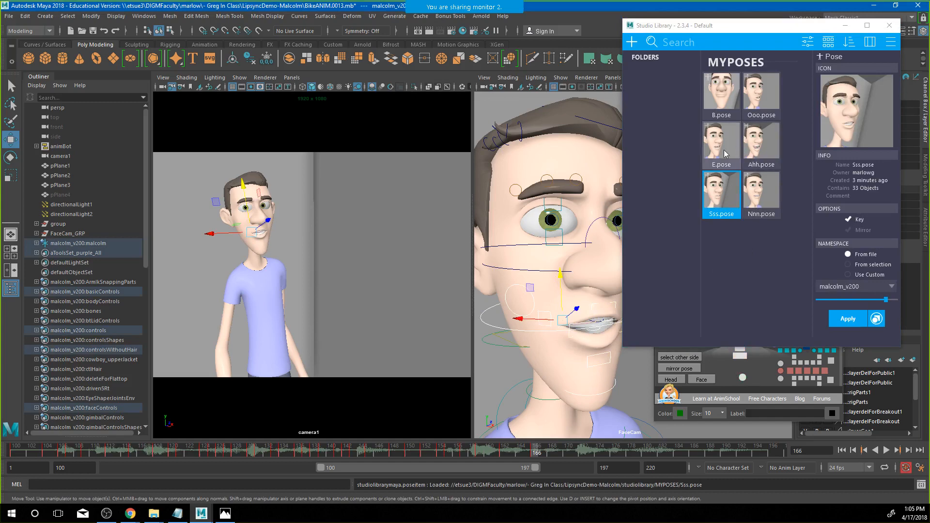
pyautogui.click(770, 208)
pyautogui.moveTo(837, 301); pyautogui.dragTo(862, 304)
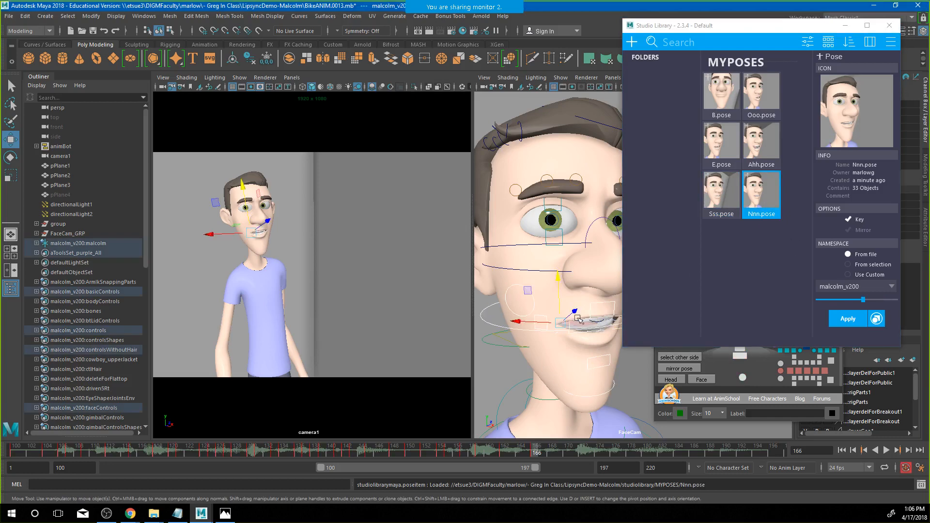
# Adjust the Pinch In and Pinch Out values of the left mouth-corner control at frame 166
pyautogui.click(537, 315)
pyautogui.keyDown('alt'); pyautogui.moveTo(579, 331); pyautogui.dragTo(528, 336, button='middle'); pyautogui.keyUp('alt')
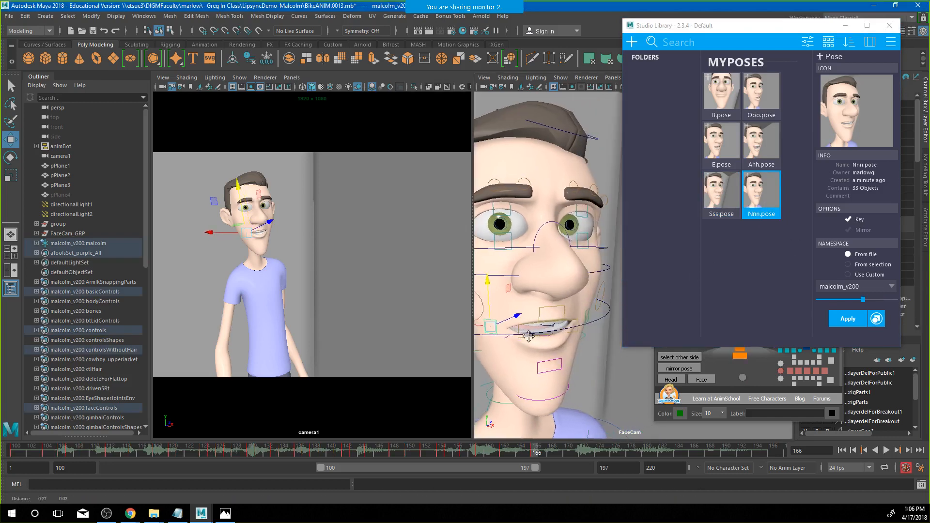
pyautogui.click(587, 314)
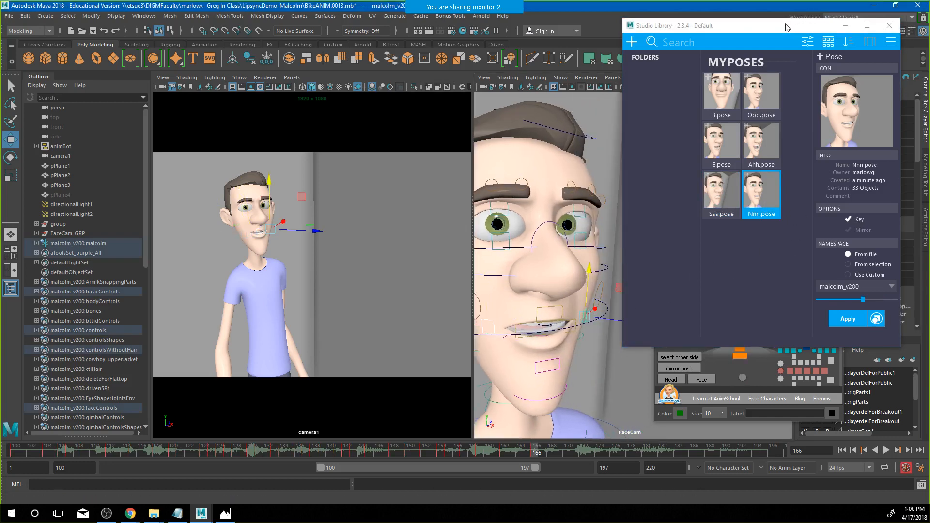
pyautogui.moveTo(826, 30); pyautogui.dragTo(777, 34)
pyautogui.click(868, 184)
pyautogui.moveTo(868, 184); pyautogui.dragTo(868, 190)
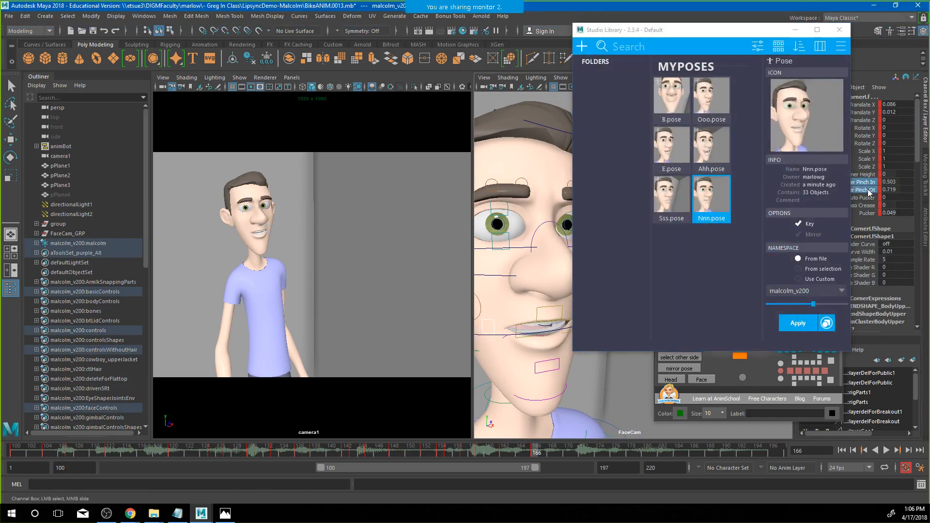
pyautogui.moveTo(528, 336); pyautogui.dragTo(553, 345, button='middle')
# Move the Studio Library window out of the way and close the jaw to about Rotate X 0.951
pyautogui.moveTo(737, 33); pyautogui.dragTo(733, 1)
pyautogui.click(740, 337)
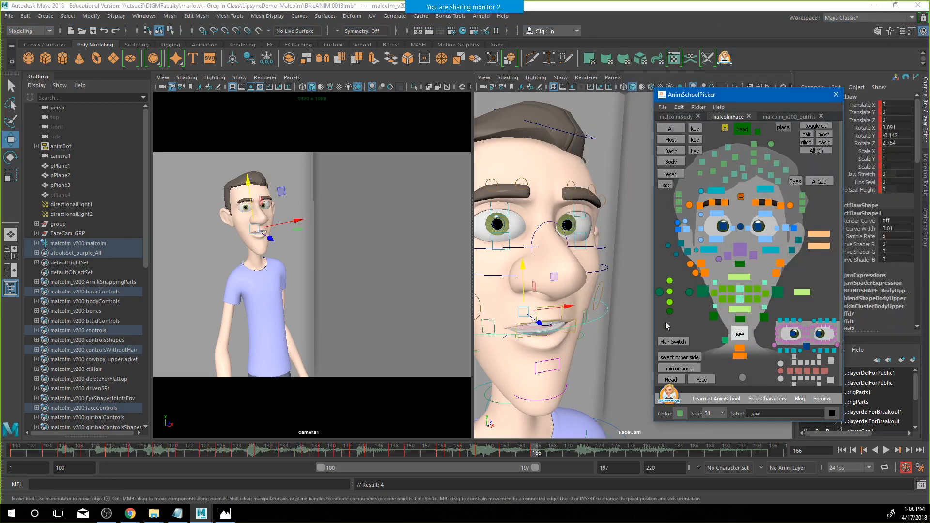
pyautogui.press('e')
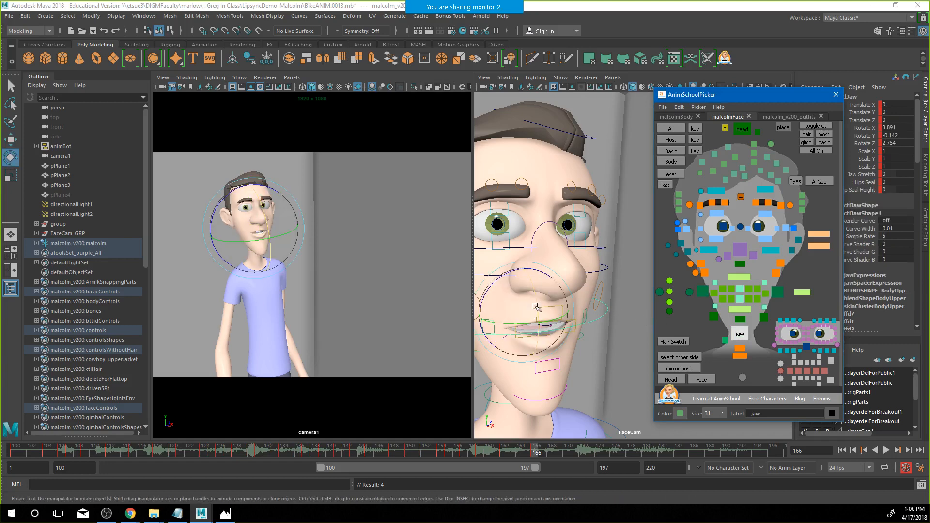
pyautogui.moveTo(536, 309); pyautogui.dragTo(535, 305)
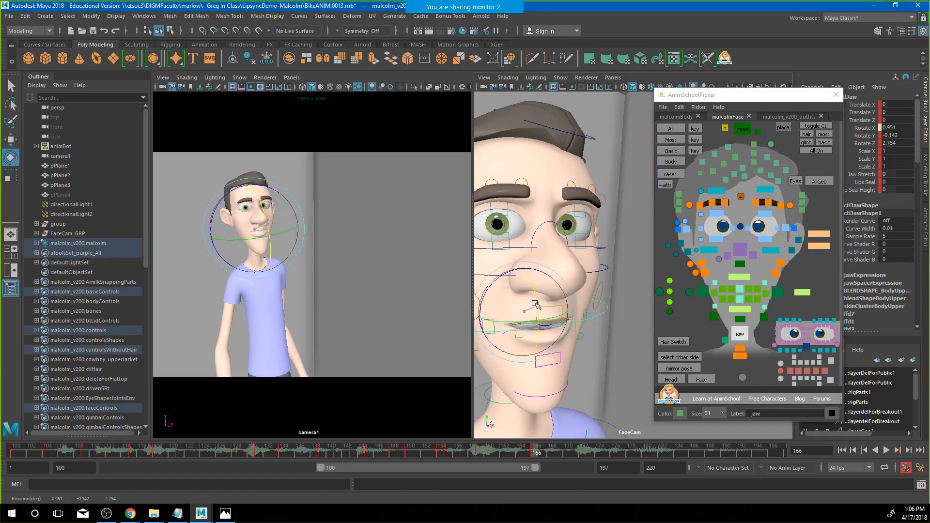
# Nudge the middle upper-lip control down at frame 166 and select the middle lower-lip control
pyautogui.click(742, 278)
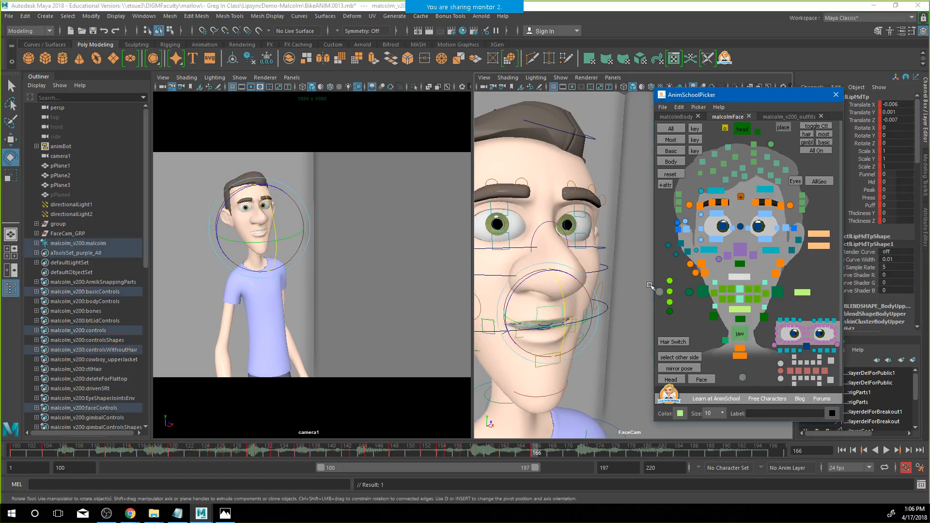
pyautogui.press('w')
pyautogui.moveTo(550, 298); pyautogui.dragTo(546, 316)
pyautogui.click(740, 309)
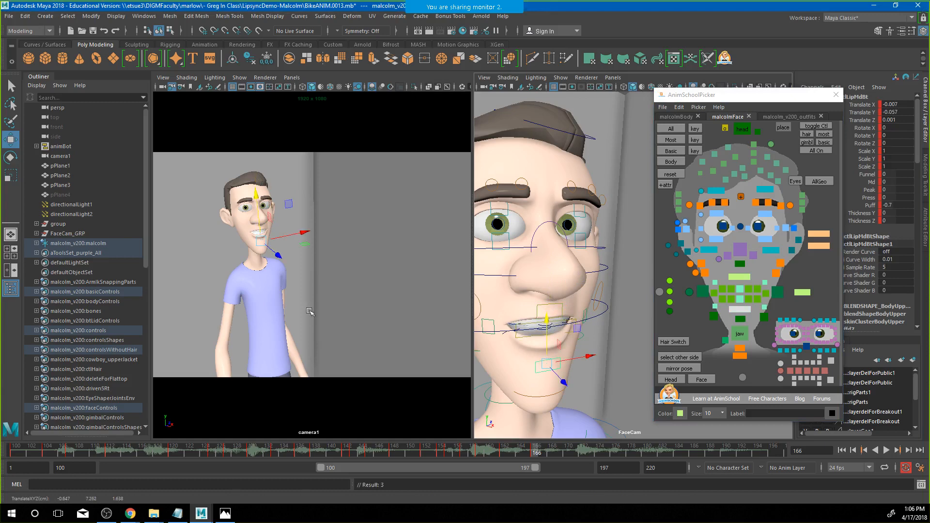
# Save all mouth controls at frame 166 to MYPOSES as S2 with a face thumbnail, and clear the Studio Library window away
pyautogui.moveTo(0, 66); pyautogui.dragTo(454, 51)
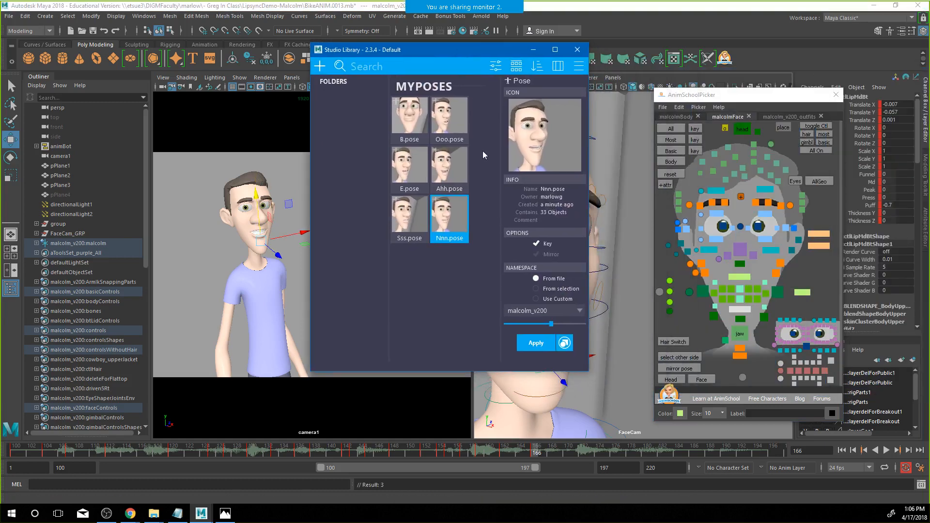
pyautogui.click(742, 379)
pyautogui.click(320, 66)
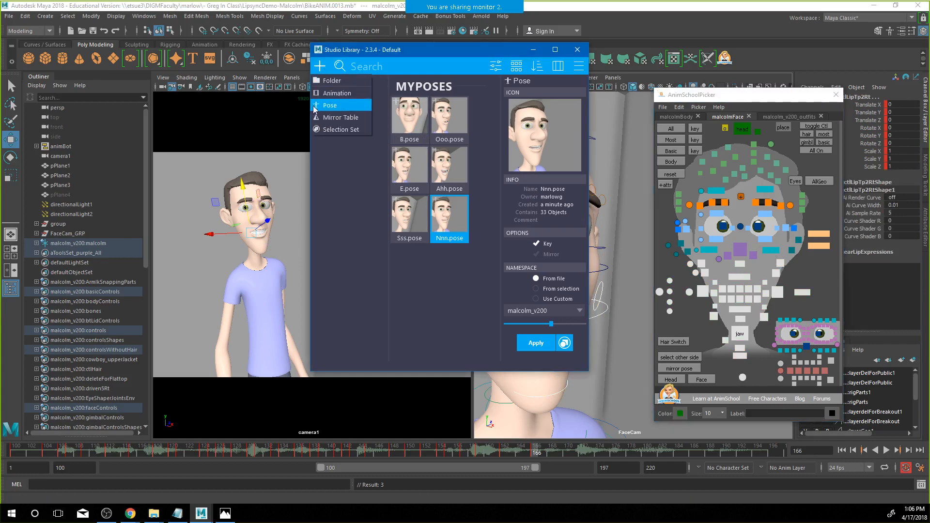
pyautogui.click(344, 109)
pyautogui.click(535, 135)
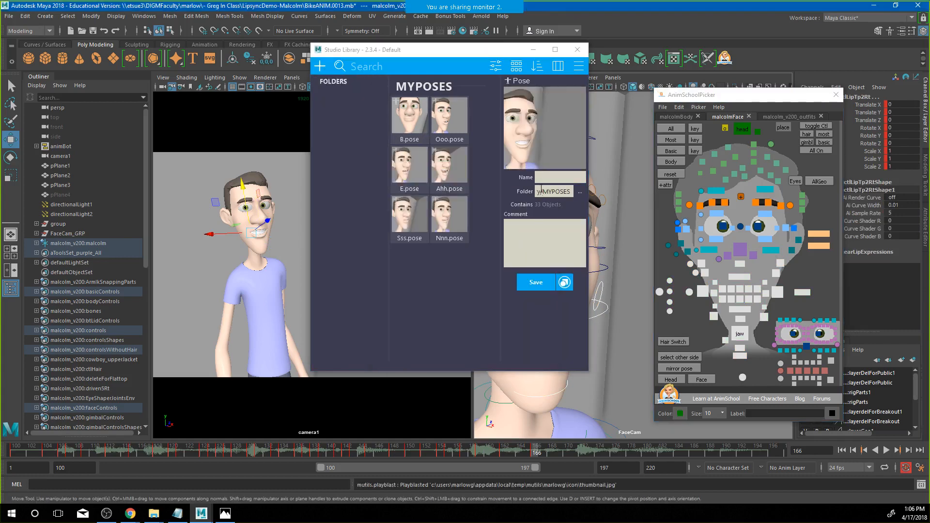
pyautogui.click(557, 177)
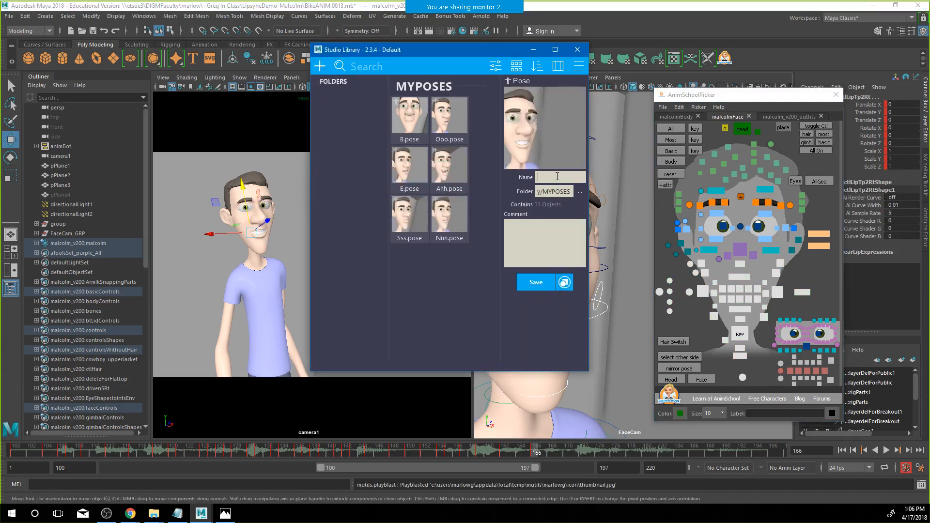
pyautogui.write('S2')
pyautogui.click(543, 282)
pyautogui.moveTo(512, 50); pyautogui.dragTo(929, 117)
# With all mouth controls selected, blend about a third of the B pose into the mouth at frame 170
pyautogui.click(742, 376)
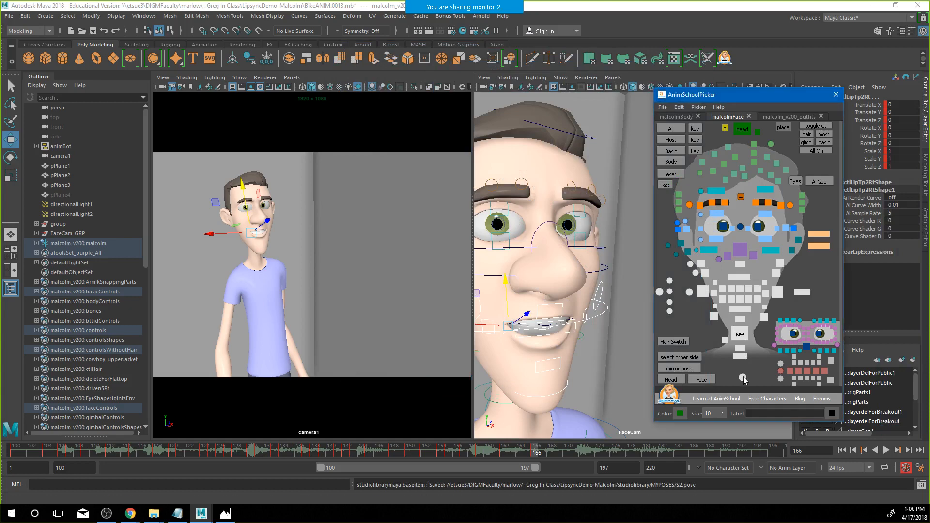
pyautogui.moveTo(426, 454); pyautogui.dragTo(553, 463)
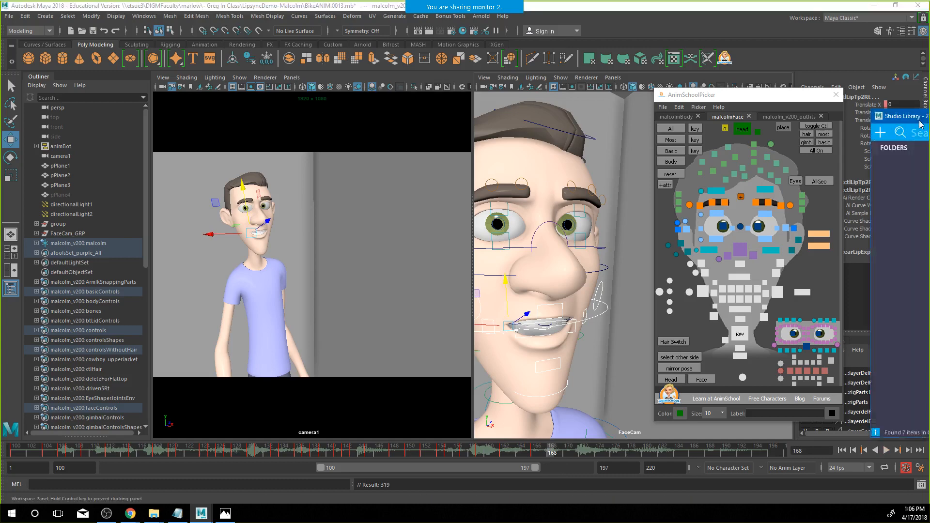
pyautogui.moveTo(929, 120); pyautogui.dragTo(645, 88)
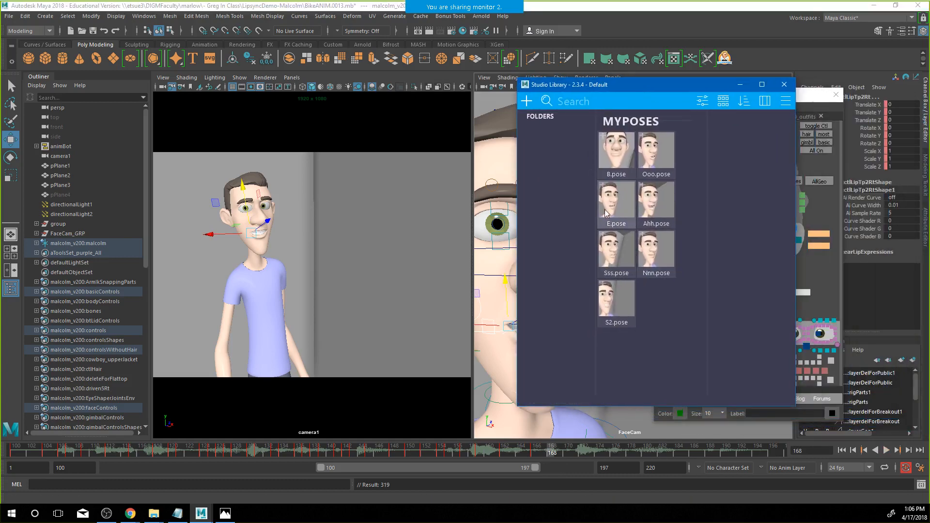
pyautogui.click(616, 250)
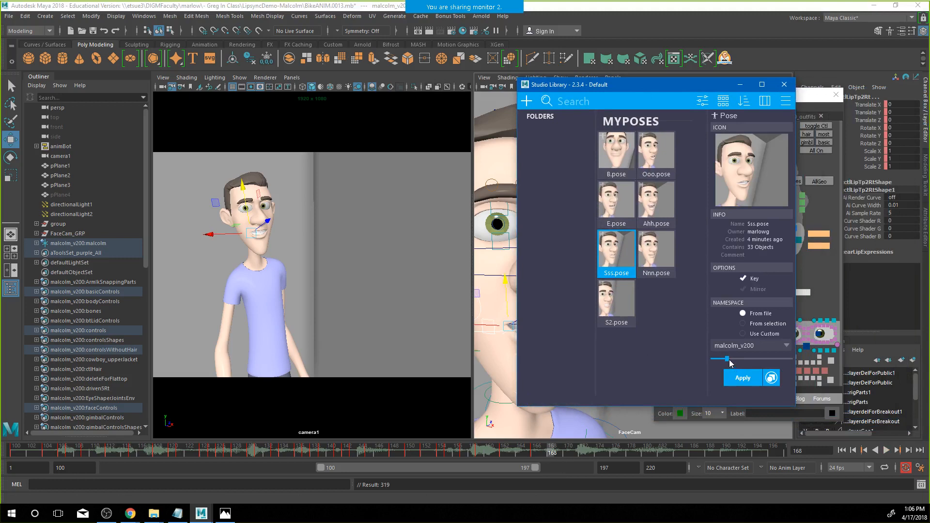
pyautogui.moveTo(550, 452)
pyautogui.mouseDown()
pyautogui.moveTo(514, 454)
pyautogui.moveTo(572, 455)
pyautogui.moveTo(508, 453)
pyautogui.moveTo(568, 454)
pyautogui.mouseUp()
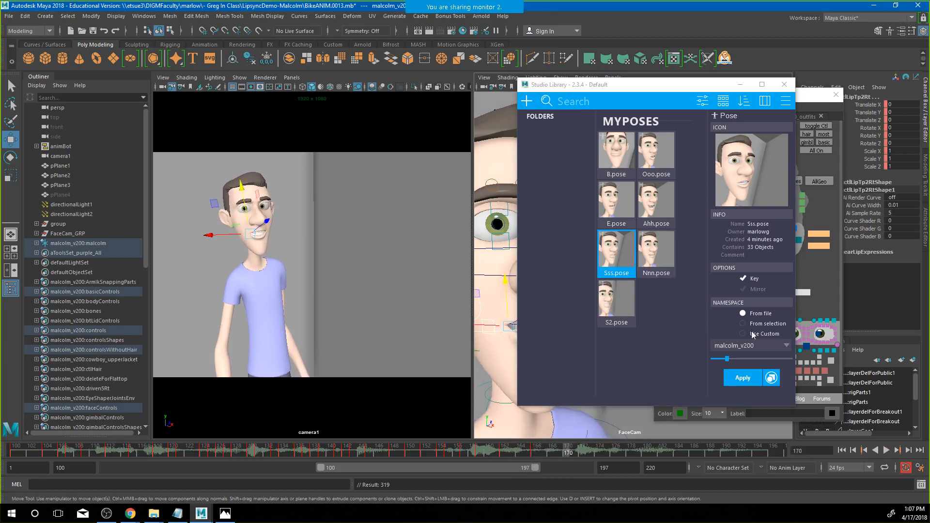
pyautogui.moveTo(727, 359)
pyautogui.mouseDown()
pyautogui.moveTo(759, 358)
pyautogui.moveTo(740, 366)
pyautogui.mouseUp()
pyautogui.click(618, 170)
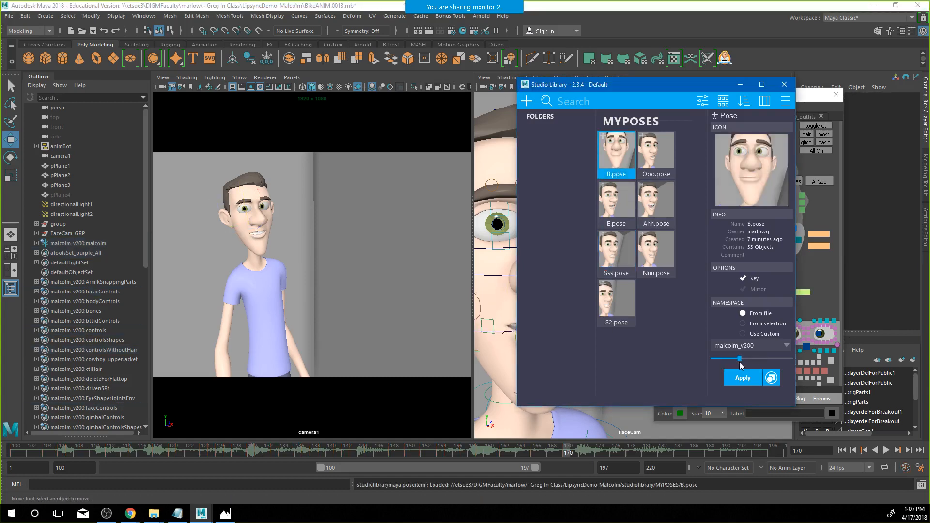
# At frame 168, blend in most of the Nnn pose on the mouth controls
pyautogui.click(545, 450)
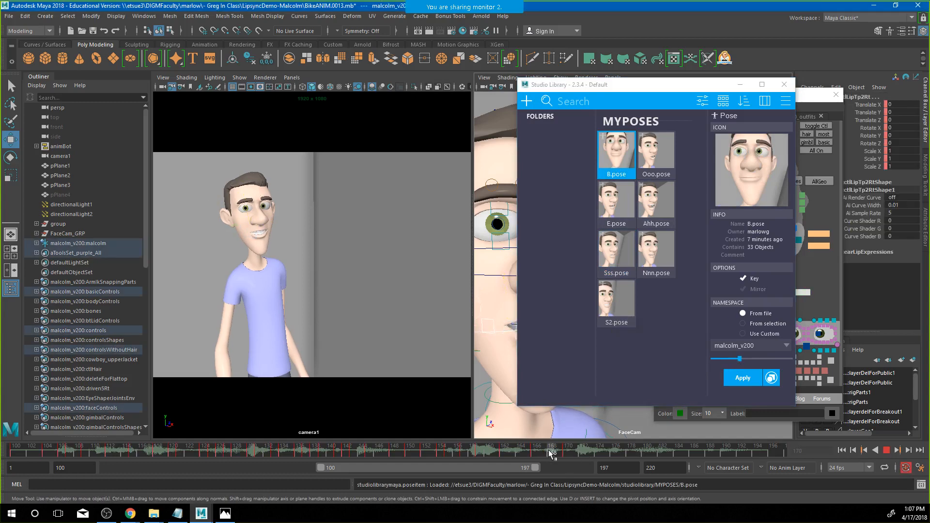
pyautogui.click(655, 242)
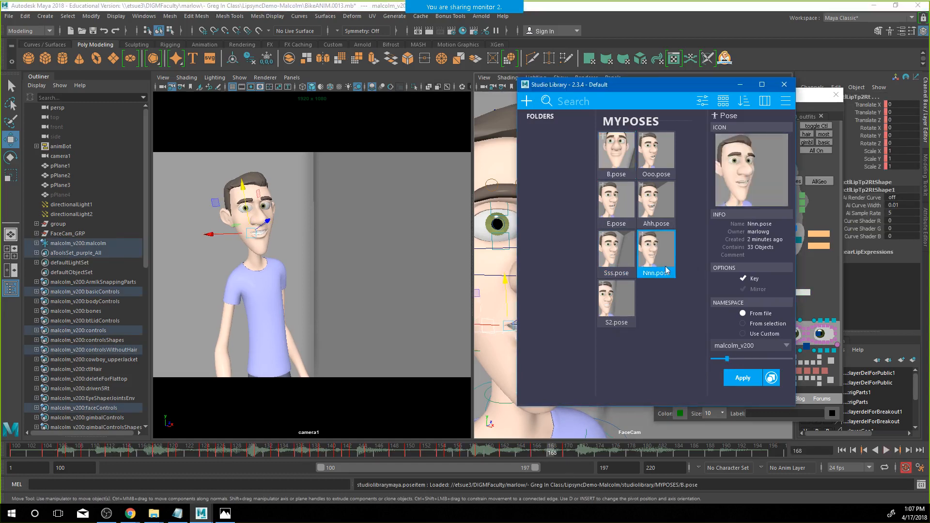
pyautogui.moveTo(739, 359); pyautogui.dragTo(767, 362)
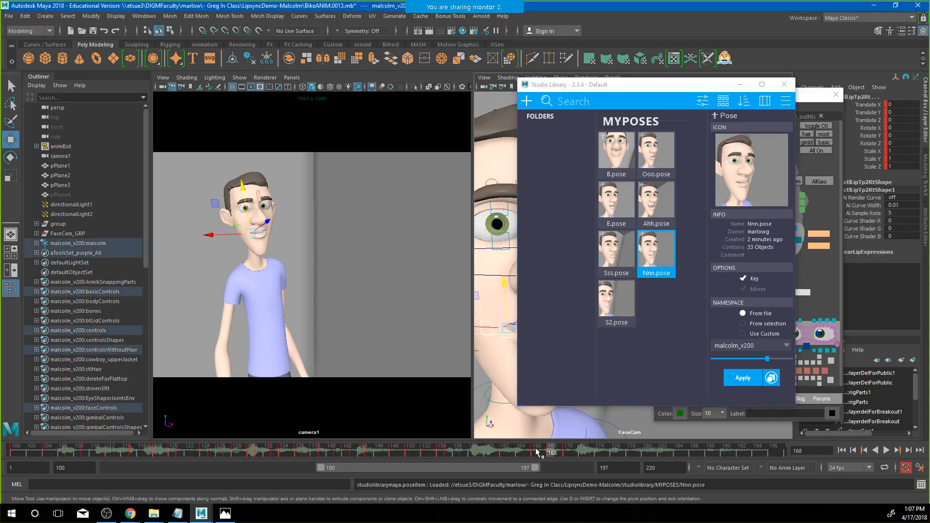
# Blend more than half of the Ahh pose into the mouth at frame 172 and play back the animation
pyautogui.moveTo(547, 444); pyautogui.dragTo(585, 441)
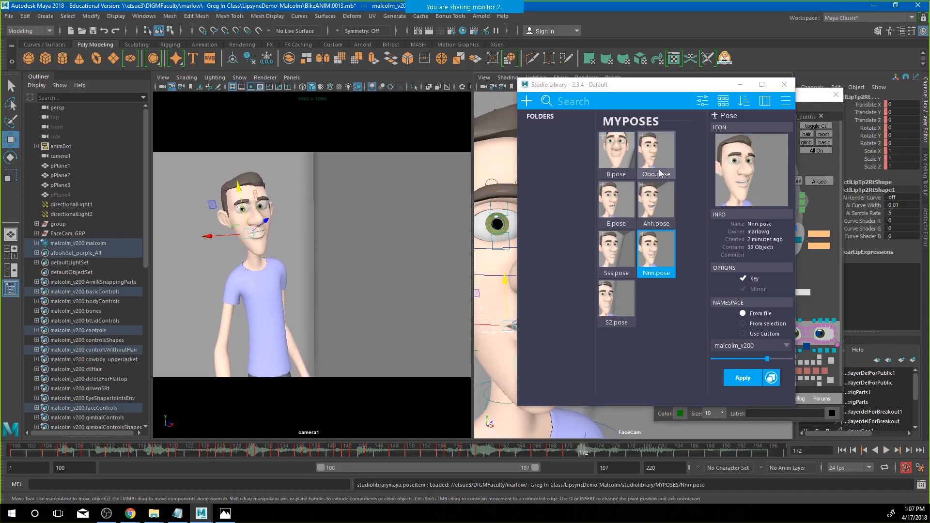
pyautogui.click(655, 154)
pyautogui.click(653, 215)
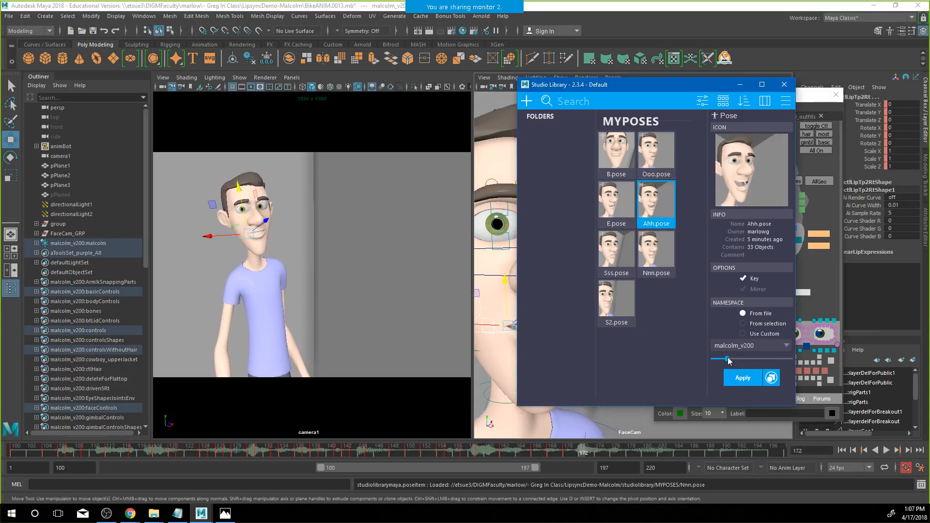
pyautogui.moveTo(727, 359); pyautogui.dragTo(762, 361)
pyautogui.hotkey('alt', 'v')
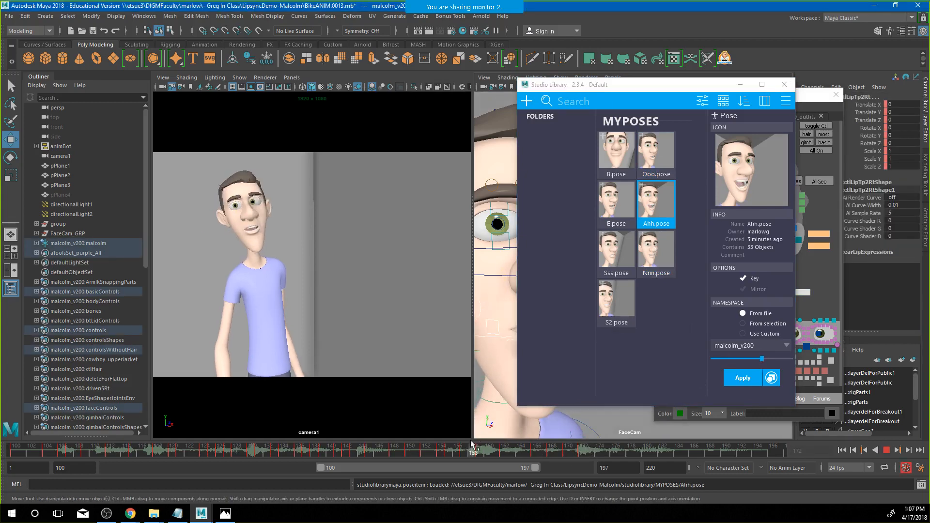
# At frame 174, try partial blends of the Ooo and B poses on the mouth and apply the Ooo pose fully
pyautogui.moveTo(592, 446); pyautogui.dragTo(599, 446)
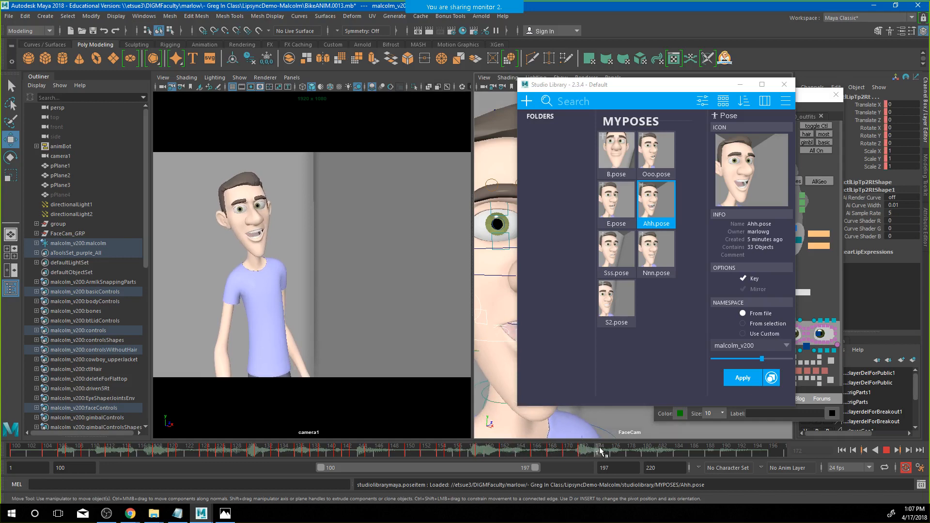
pyautogui.click(657, 154)
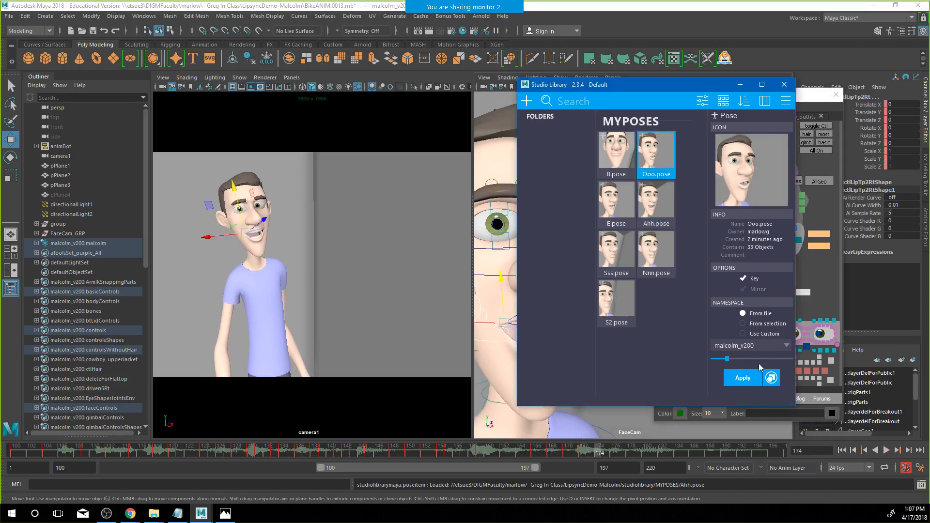
pyautogui.moveTo(726, 359); pyautogui.dragTo(755, 361)
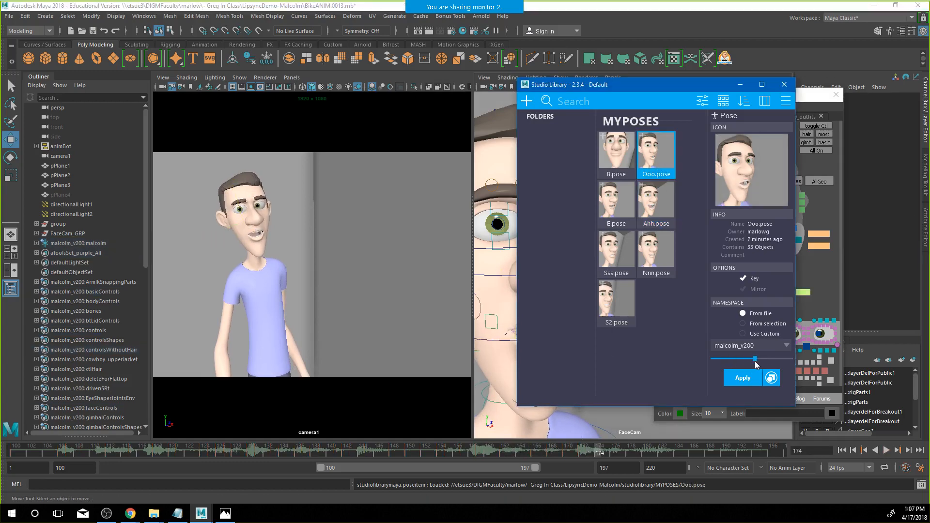
pyautogui.click(617, 169)
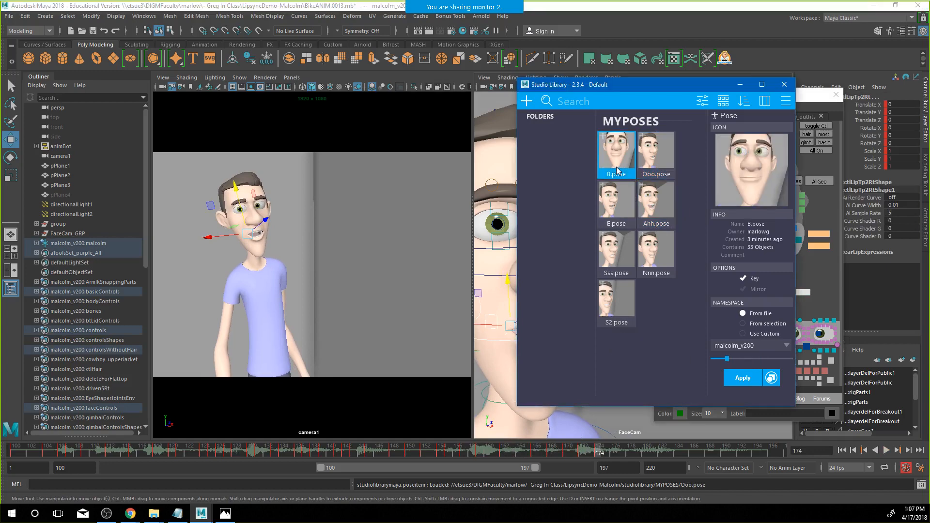
pyautogui.moveTo(740, 366)
pyautogui.mouseDown()
pyautogui.moveTo(745, 360)
pyautogui.moveTo(733, 360)
pyautogui.mouseUp()
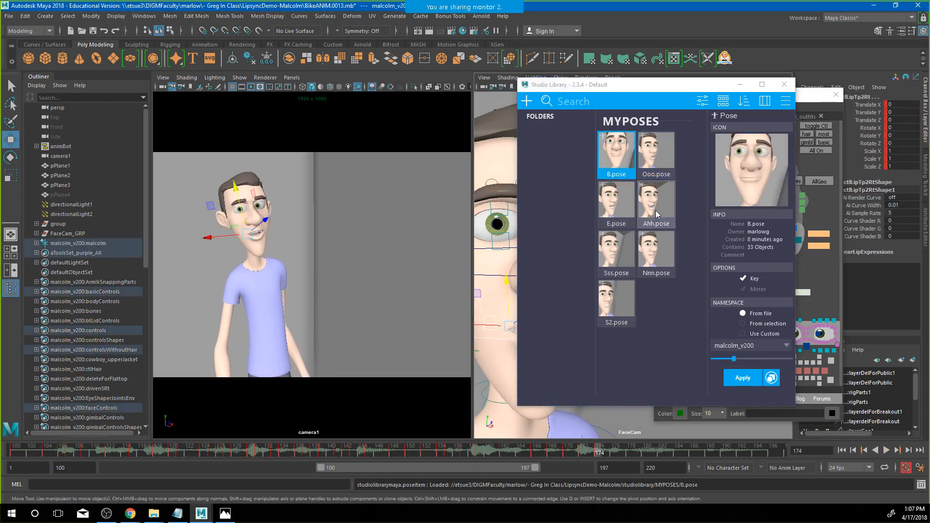
pyautogui.click(651, 170)
pyautogui.moveTo(730, 360); pyautogui.dragTo(789, 364)
# Move the Studio Library window off the picker and close the jaw to about Rotate X 6.081 at frame 174
pyautogui.moveTo(587, 89); pyautogui.dragTo(761, 224)
pyautogui.click(758, 175)
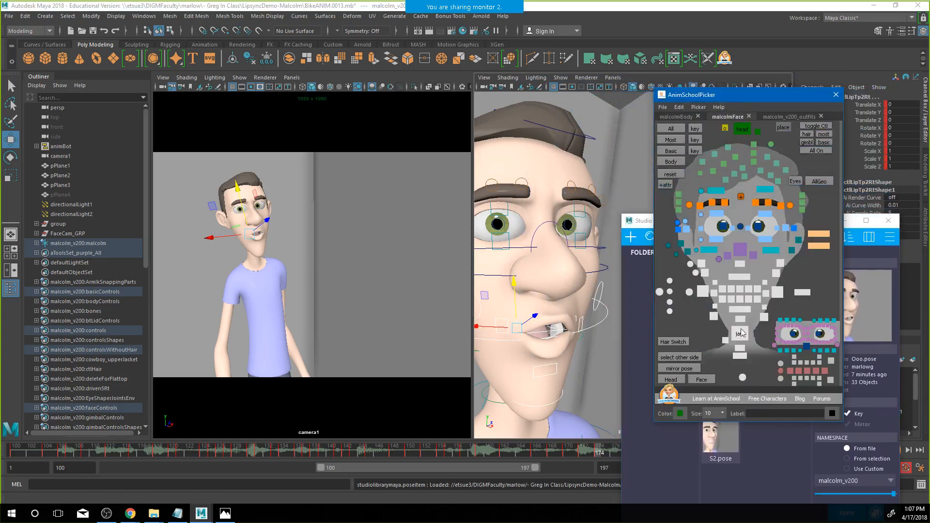
pyautogui.click(738, 334)
pyautogui.press('e')
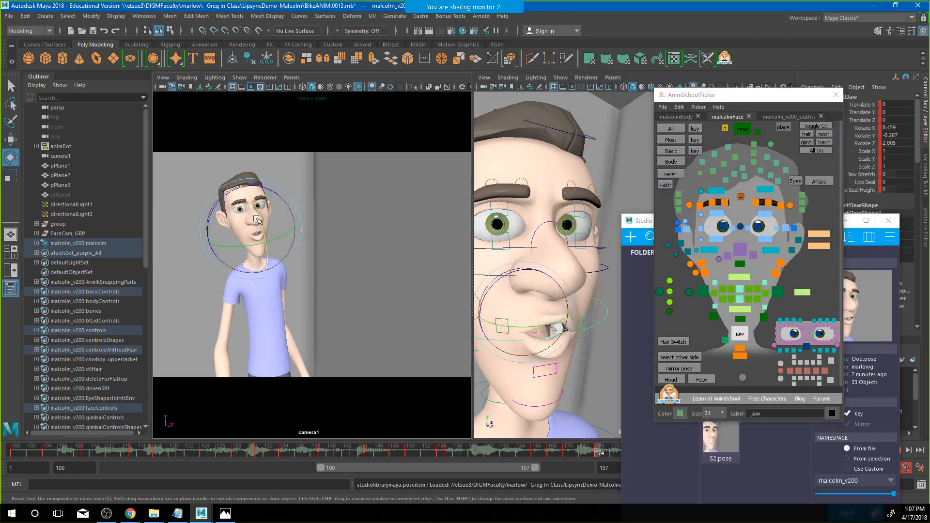
pyautogui.moveTo(259, 221); pyautogui.dragTo(274, 221)
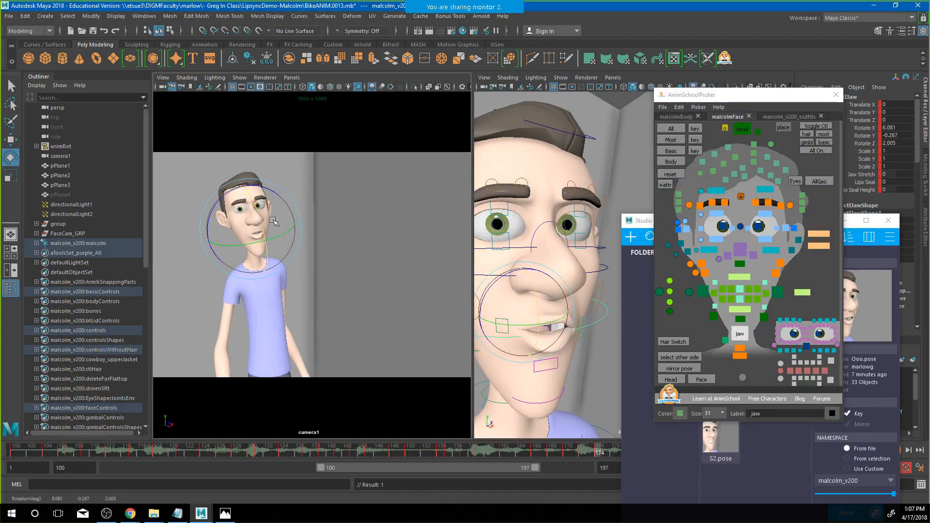
# Select all of Malcolm's mouth controls and bring Studio Library back to the front
pyautogui.click(778, 472)
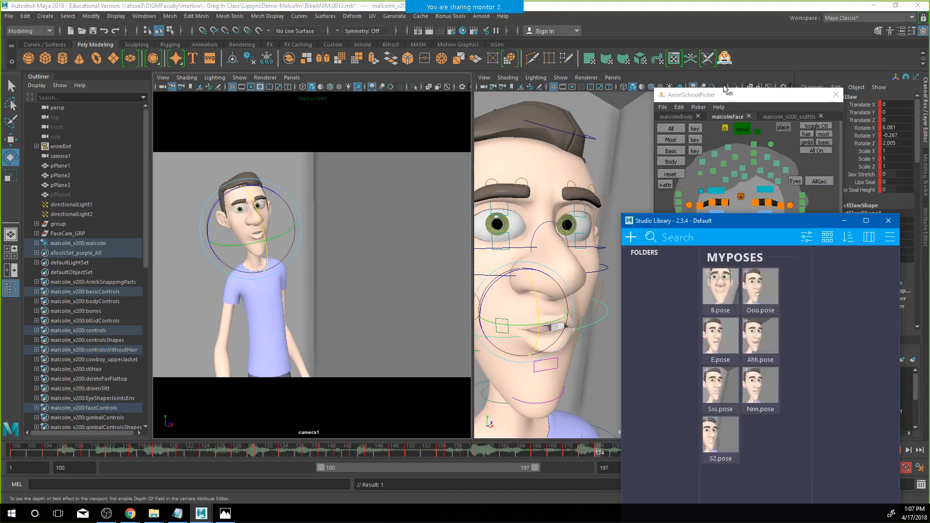
pyautogui.click(740, 240)
pyautogui.click(741, 378)
pyautogui.click(847, 438)
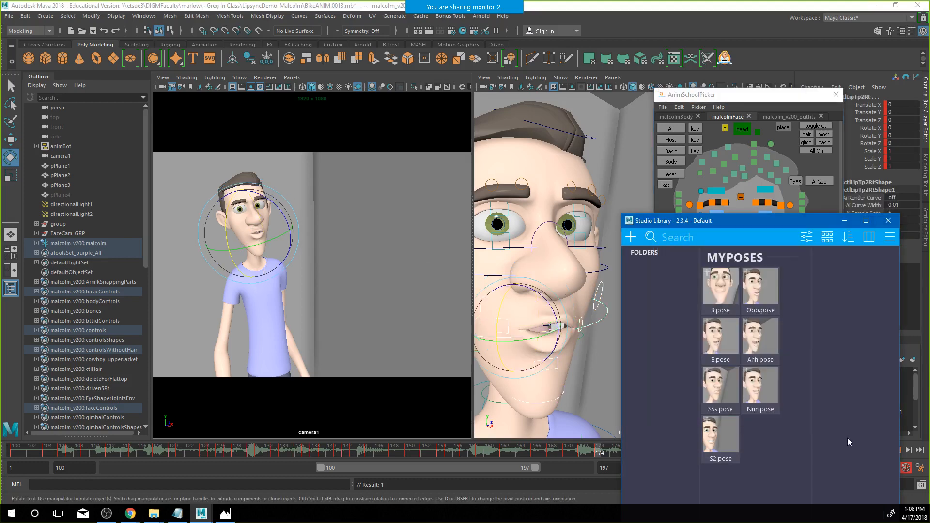
pyautogui.click(629, 237)
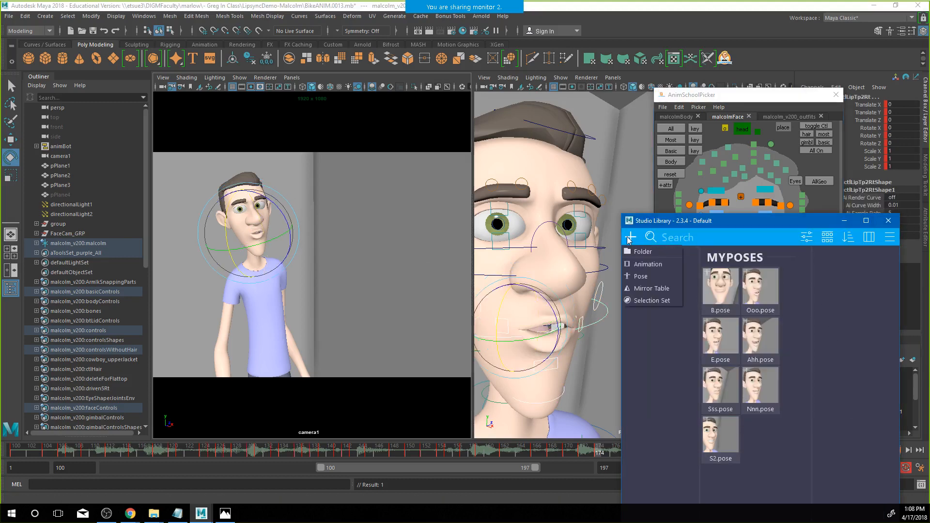
pyautogui.click(641, 276)
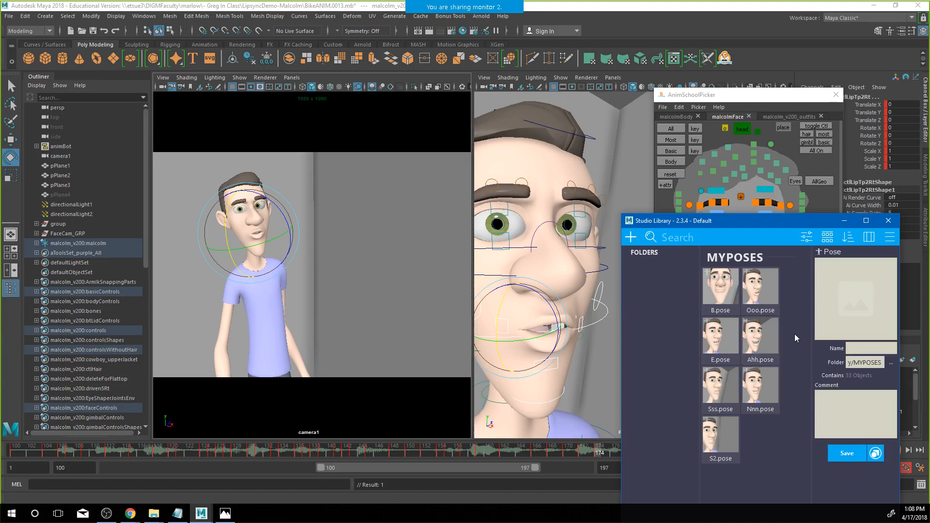
pyautogui.click(758, 298)
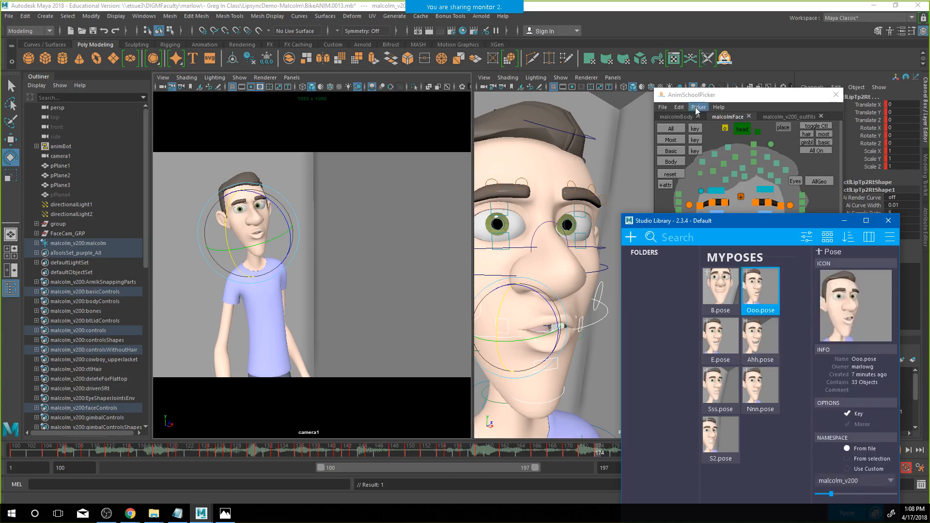
# Save the mouth pose at frame 174 to MYPOSES as ooo2 with a camera-view thumbnail, and move Studio Library out of the way
pyautogui.click(706, 99)
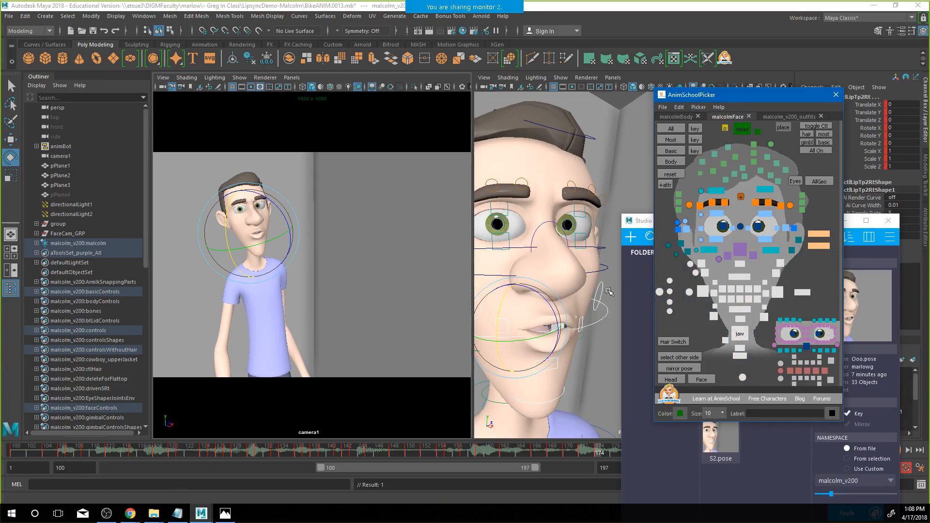
pyautogui.click(639, 224)
pyautogui.click(630, 237)
pyautogui.click(641, 276)
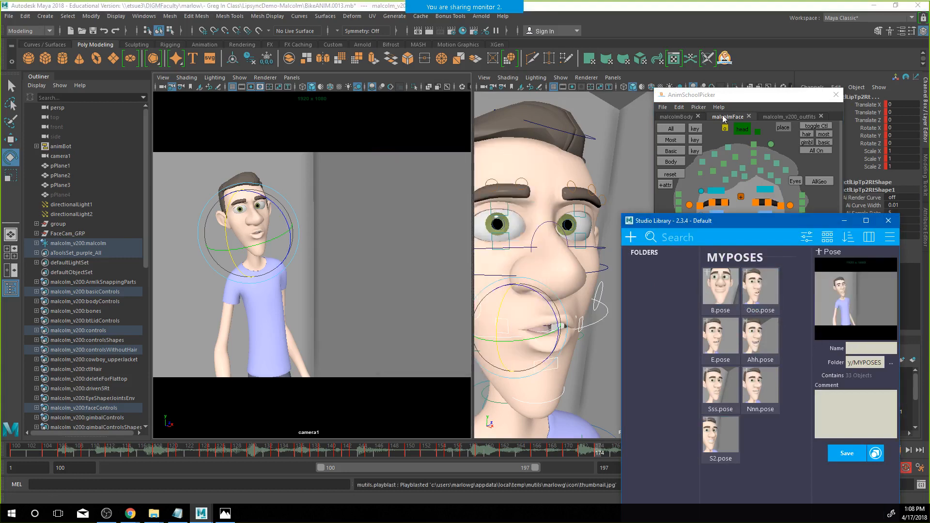
pyautogui.write('ooo2')
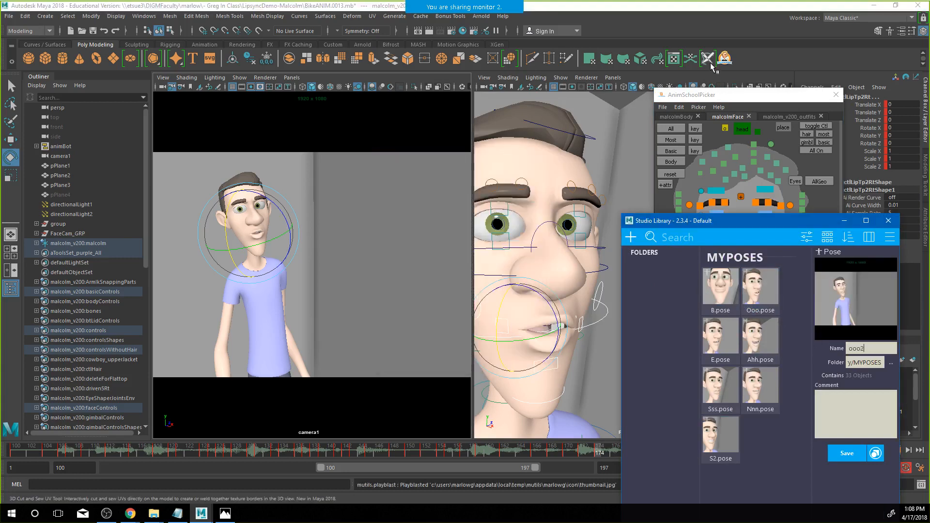
pyautogui.click(847, 453)
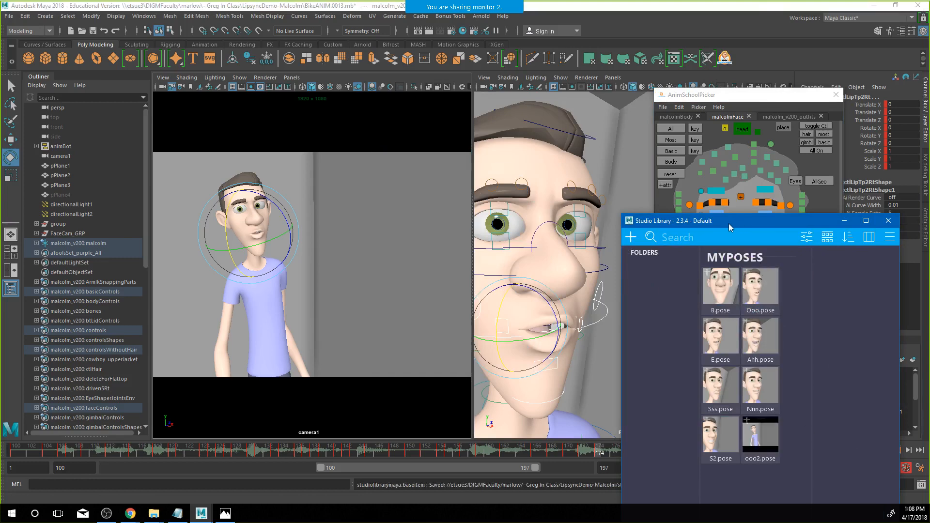
pyautogui.moveTo(731, 223); pyautogui.dragTo(929, 223)
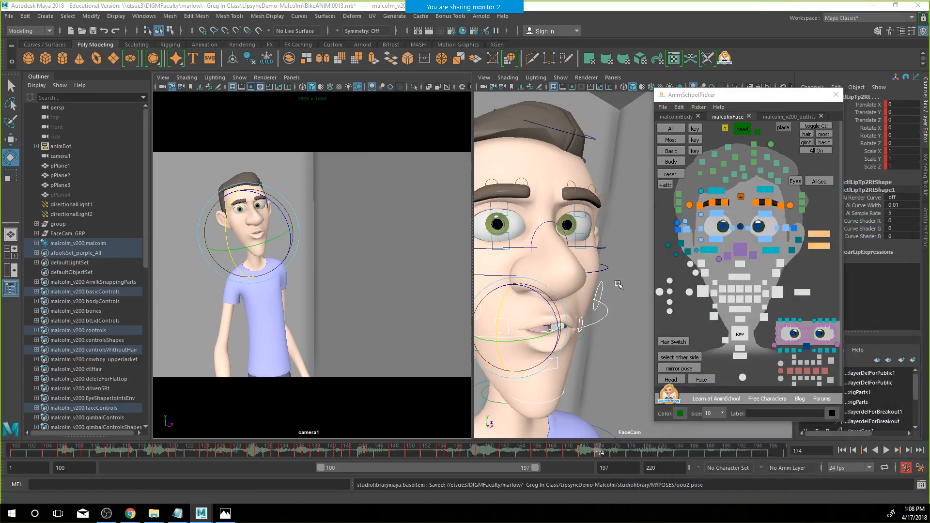
# At frame 177, bring up the pose library and blend S2.pose into the mouth at about 77%
pyautogui.moveTo(580, 452); pyautogui.dragTo(620, 457)
pyautogui.moveTo(929, 141); pyautogui.dragTo(652, 116)
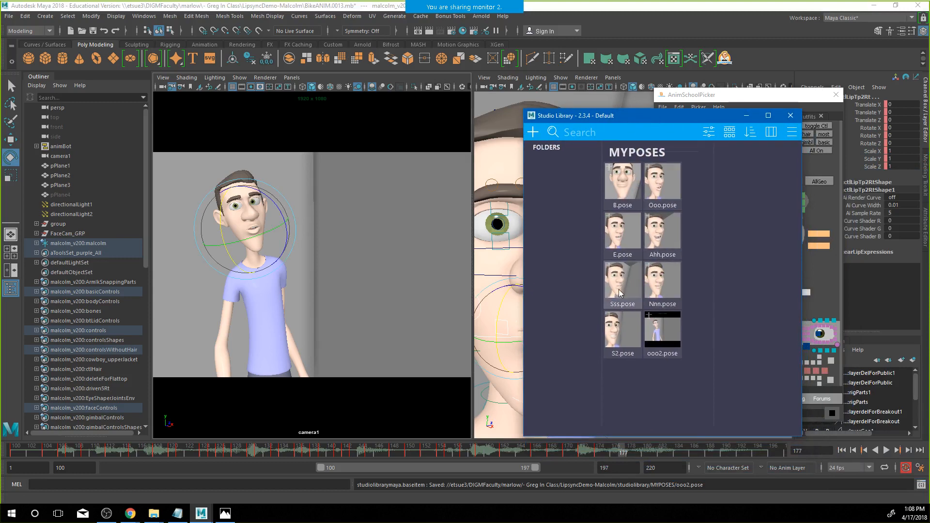
pyautogui.click(624, 333)
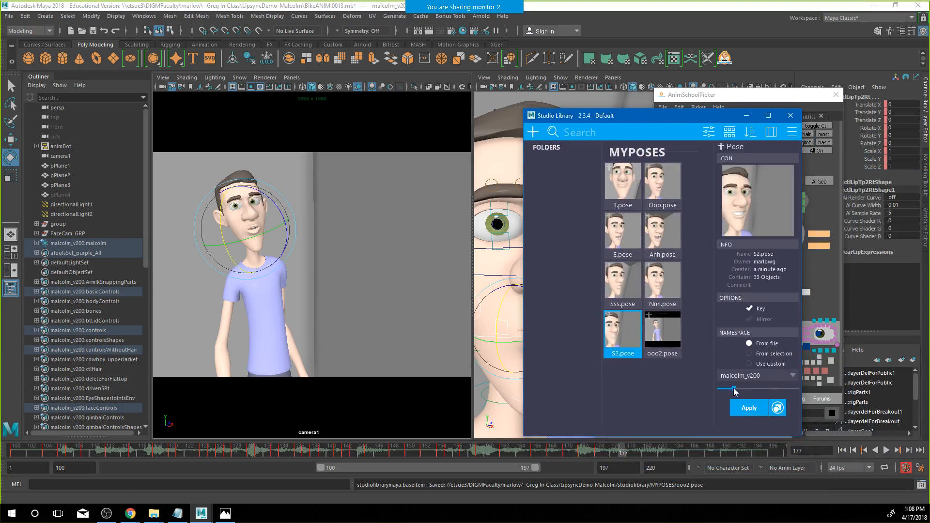
pyautogui.moveTo(734, 392); pyautogui.dragTo(771, 392)
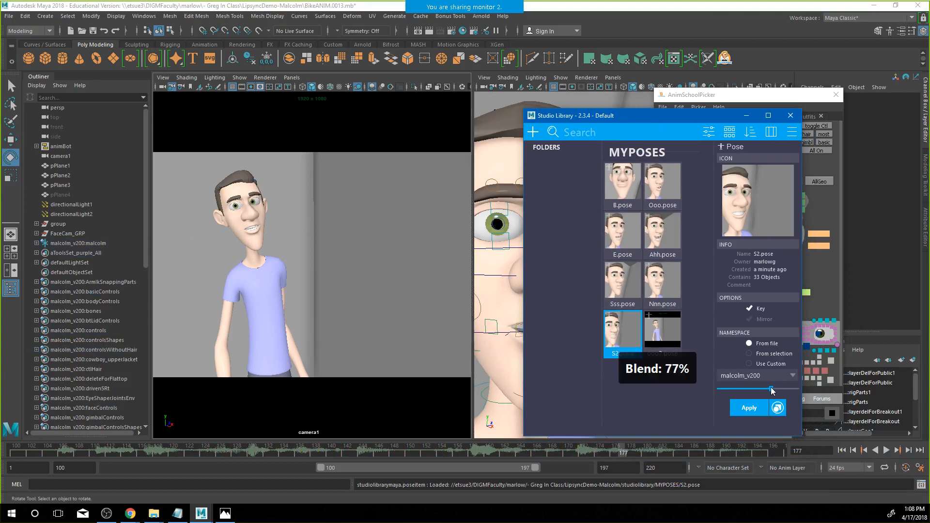
# At frame 176, blend E.pose into the mouth controls with keying on
pyautogui.moveTo(610, 452)
pyautogui.mouseDown()
pyautogui.moveTo(575, 452)
pyautogui.moveTo(624, 452)
pyautogui.moveTo(597, 454)
pyautogui.moveTo(609, 455)
pyautogui.mouseUp()
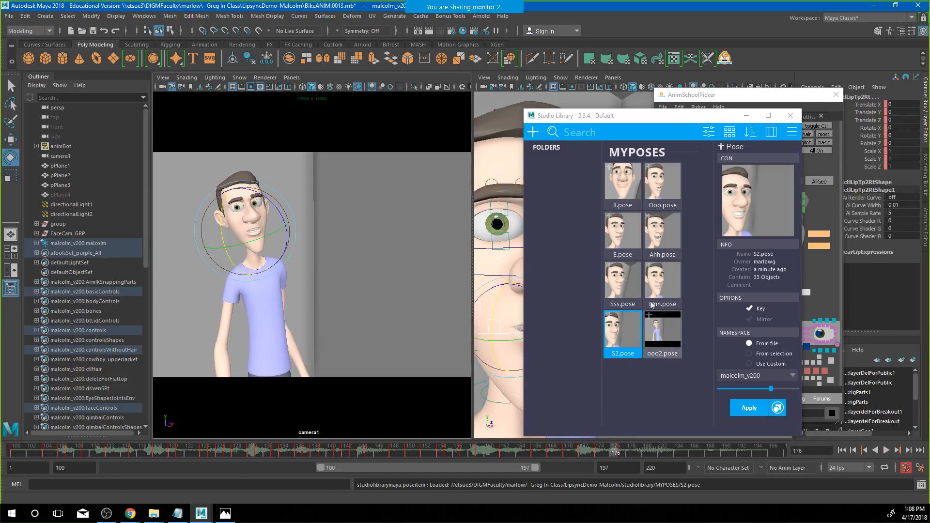
pyautogui.click(662, 245)
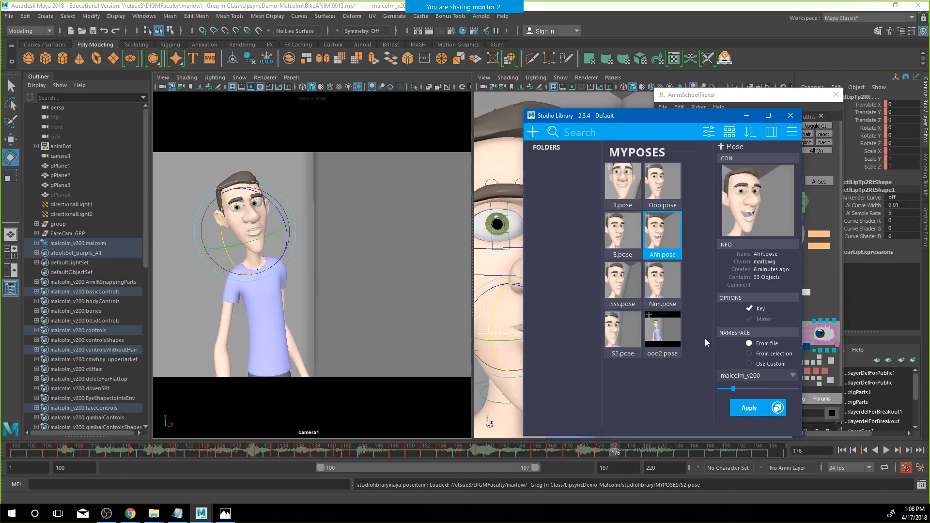
pyautogui.click(624, 245)
pyautogui.moveTo(735, 392); pyautogui.dragTo(769, 386)
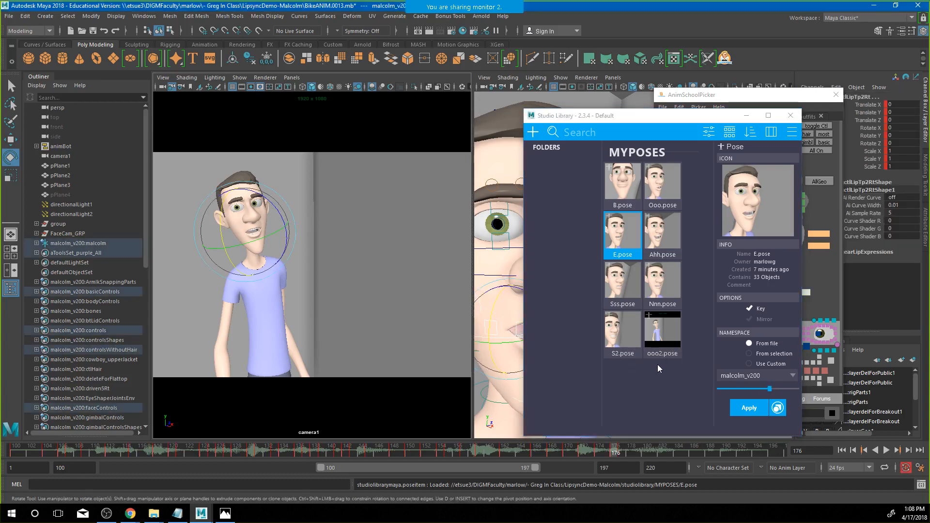
# Uncover the face picker, select all mouth controls, and play back the mouth animation around frame 177
pyautogui.moveTo(626, 120); pyautogui.dragTo(451, 110)
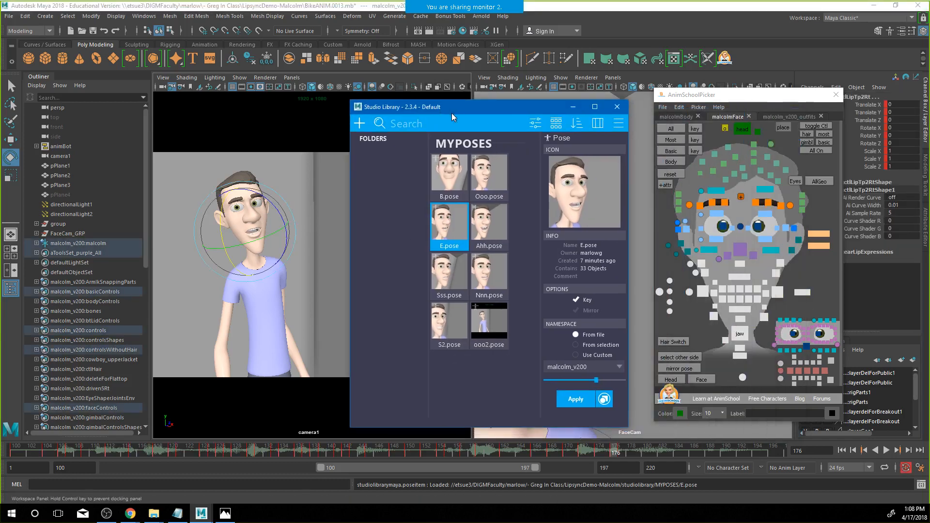
pyautogui.click(742, 378)
pyautogui.click(623, 454)
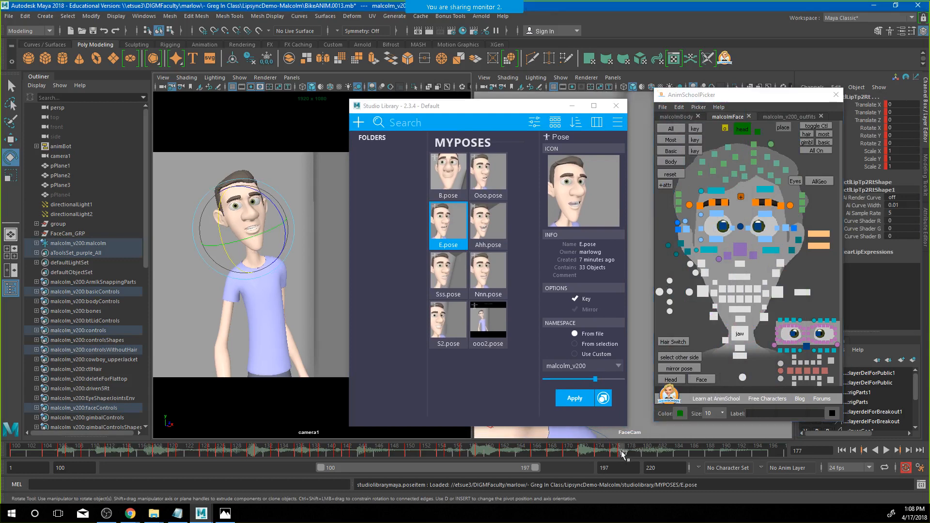
pyautogui.hotkey('alt', 'v')
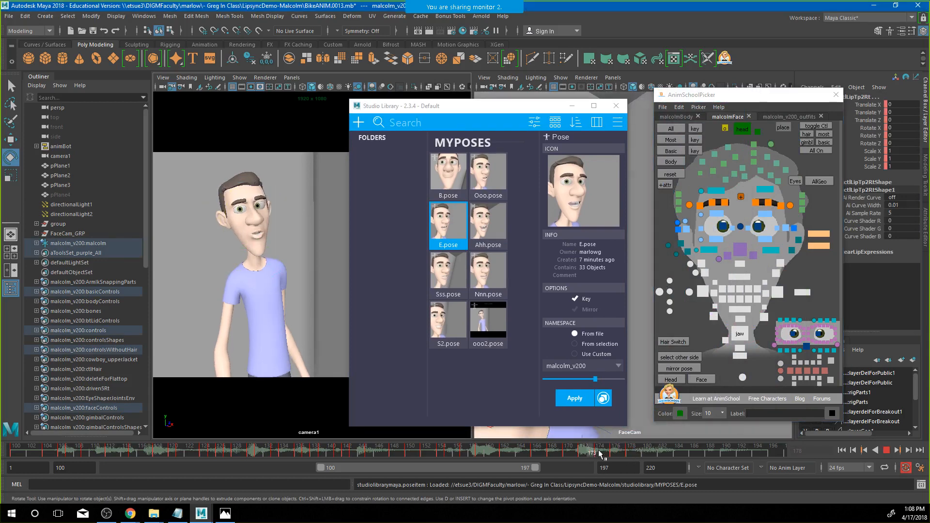
# At frame 180, blend Nnn.pose and then S2.pose strongly into the mouth controls
pyautogui.click(648, 454)
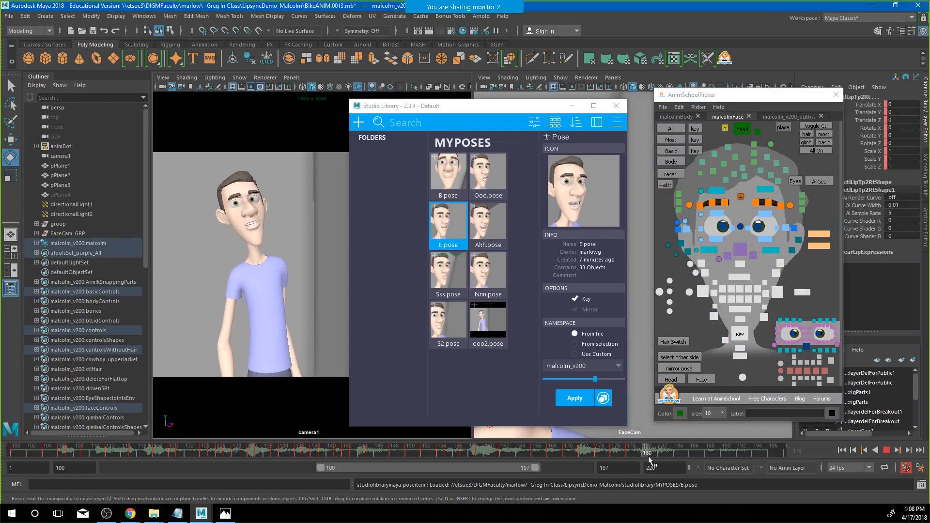
pyautogui.click(492, 296)
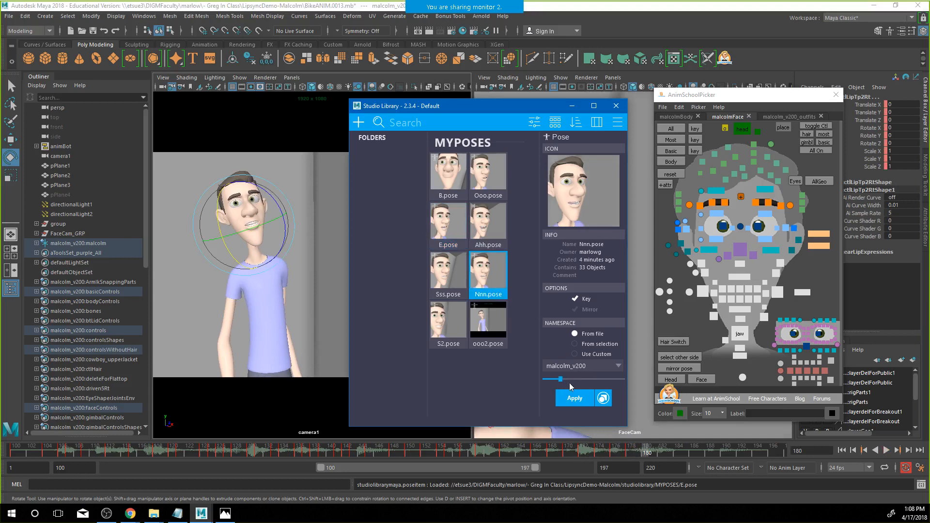
pyautogui.moveTo(569, 382); pyautogui.dragTo(607, 385)
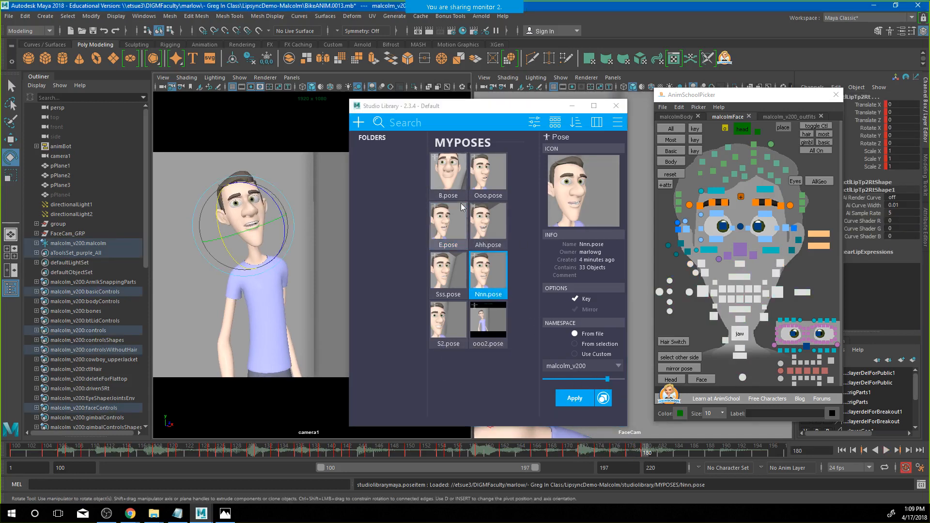
pyautogui.click(448, 323)
pyautogui.moveTo(558, 379); pyautogui.dragTo(609, 386)
# Reshape the smile at frame 180 by adjusting the left and right lip corner controls with the Move tool
pyautogui.click(778, 293)
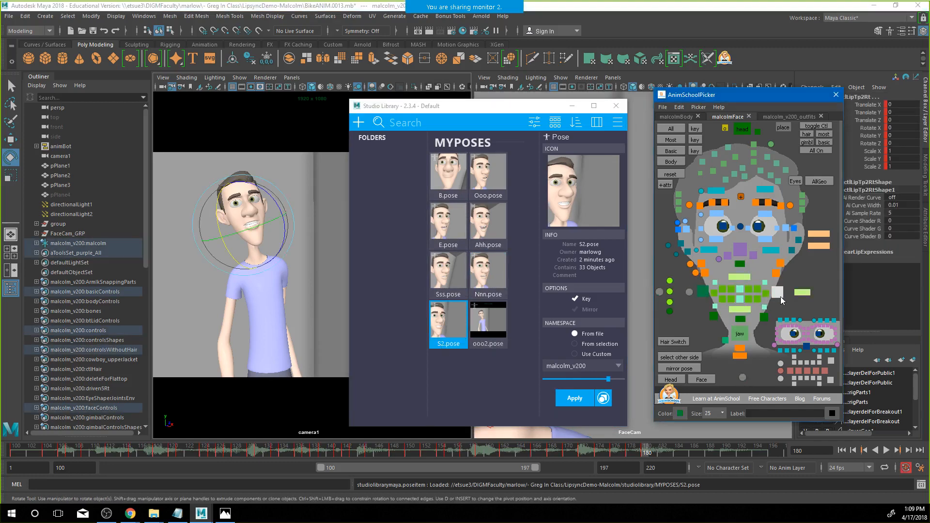
pyautogui.press('w')
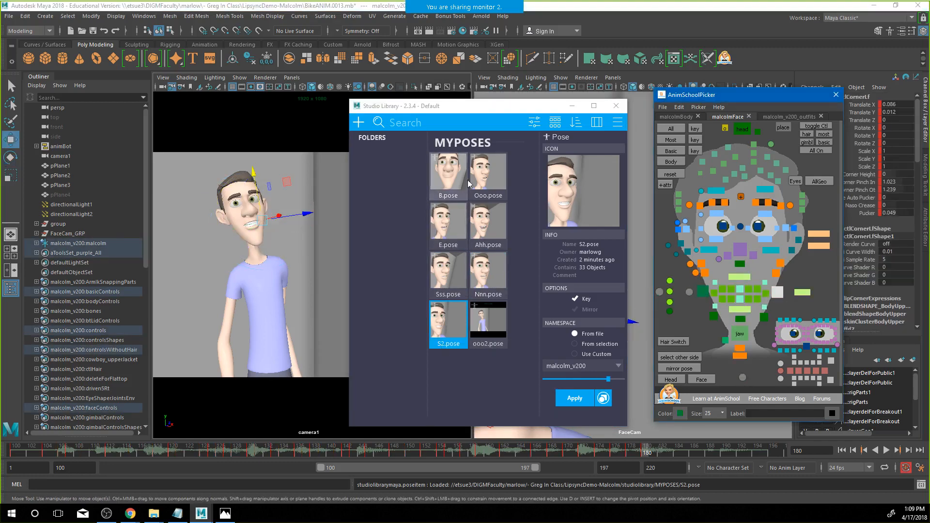
pyautogui.moveTo(514, 110); pyautogui.dragTo(361, 118)
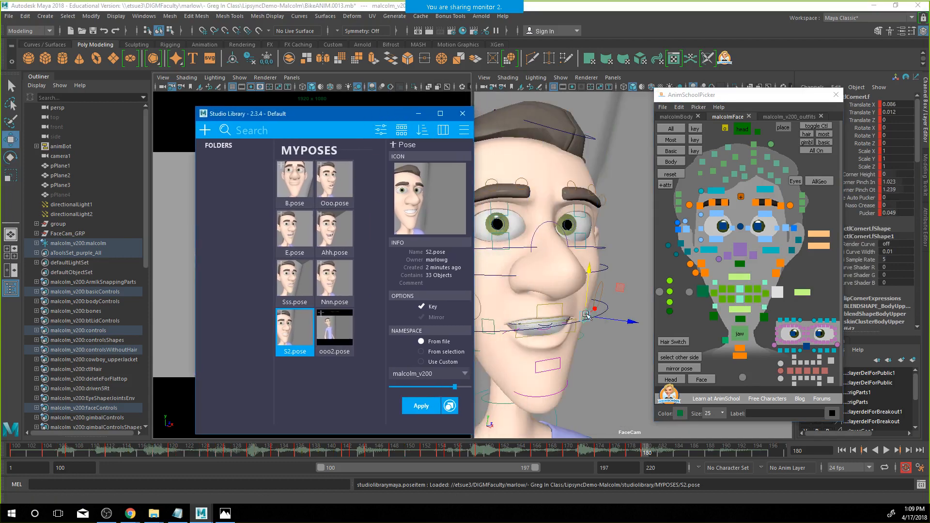
pyautogui.moveTo(587, 315)
pyautogui.mouseDown()
pyautogui.moveTo(594, 308)
pyautogui.moveTo(567, 307)
pyautogui.moveTo(588, 309)
pyautogui.mouseUp()
pyautogui.keyDown('alt'); pyautogui.moveTo(546, 335); pyautogui.dragTo(507, 334); pyautogui.keyUp('alt')
pyautogui.click(528, 334)
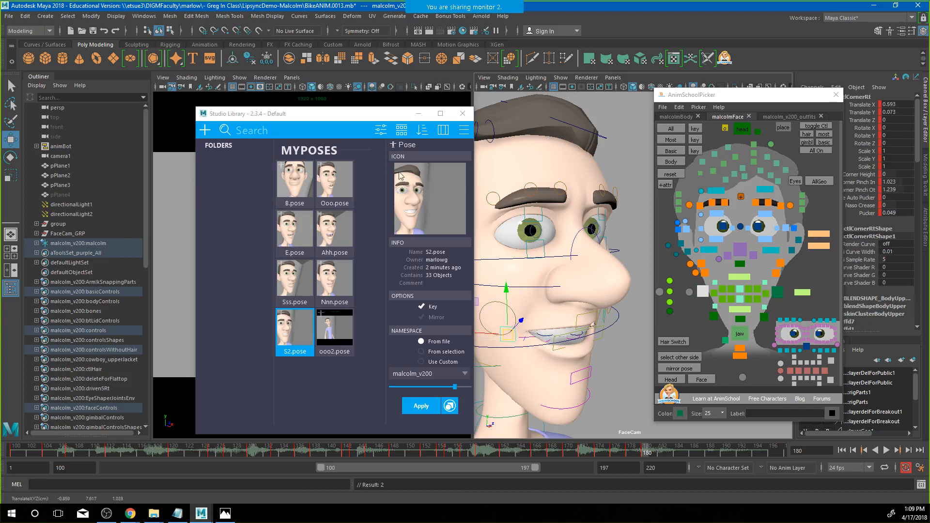
# Save the current shape of all mouth controls as a new pose named NNN2 in the MYPOSES folder
pyautogui.moveTo(332, 116); pyautogui.dragTo(454, 107)
pyautogui.click(742, 380)
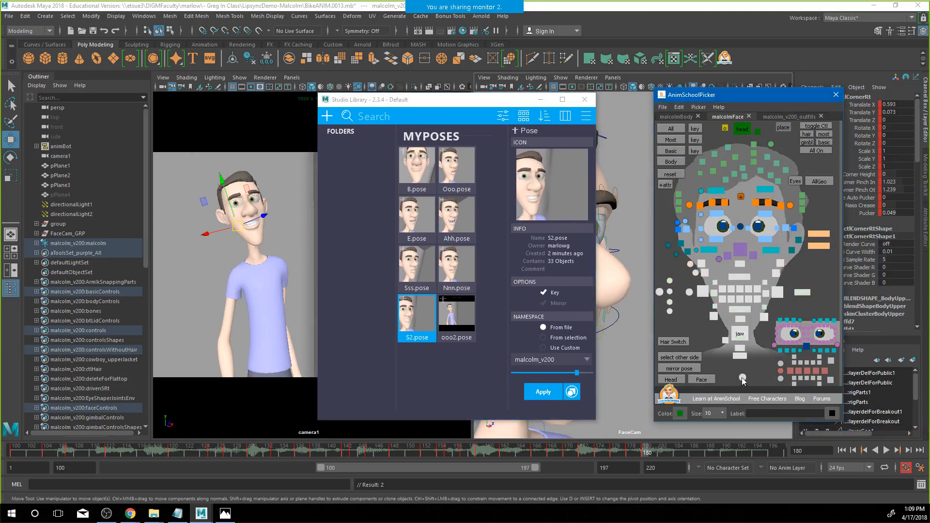
pyautogui.click(327, 116)
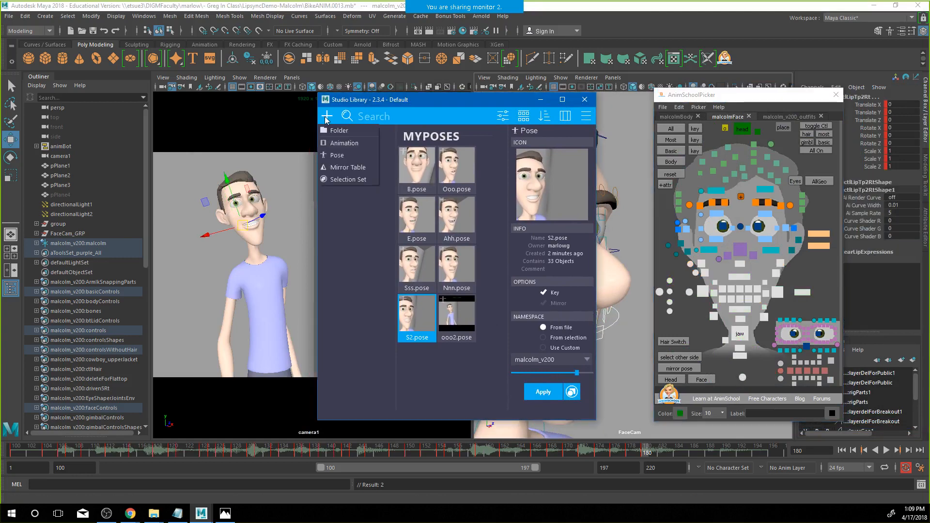
pyautogui.click(340, 158)
pyautogui.click(538, 182)
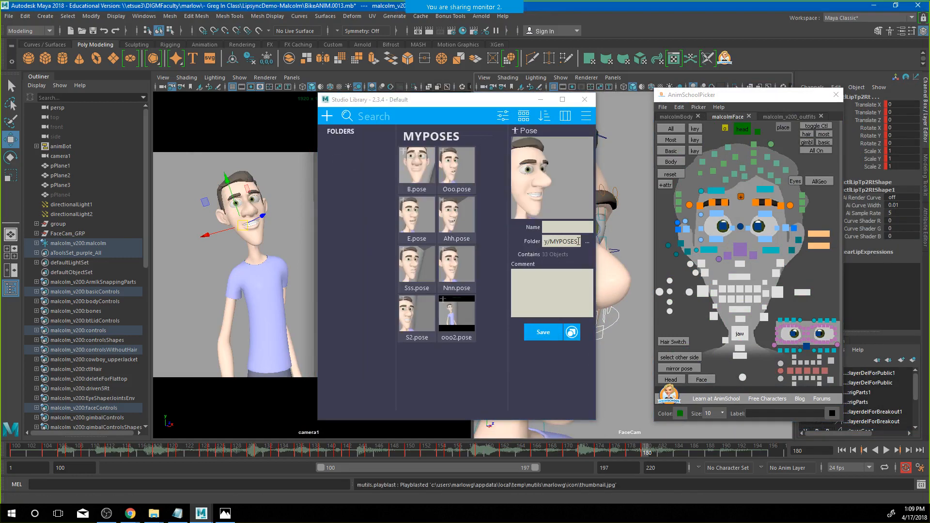
pyautogui.click(564, 227)
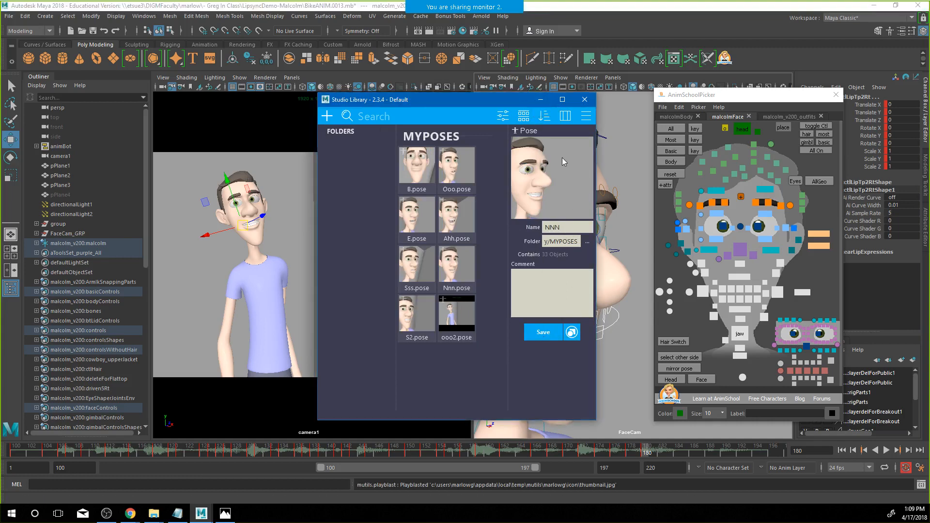
pyautogui.write('2')
pyautogui.click(547, 335)
# Move the pose library away from the views and play back the mouth animation around frame 180
pyautogui.moveTo(441, 100); pyautogui.dragTo(0, 102)
pyautogui.moveTo(929, 92); pyautogui.dragTo(856, 87)
pyautogui.click(629, 453)
pyautogui.hotkey('alt', 'v')
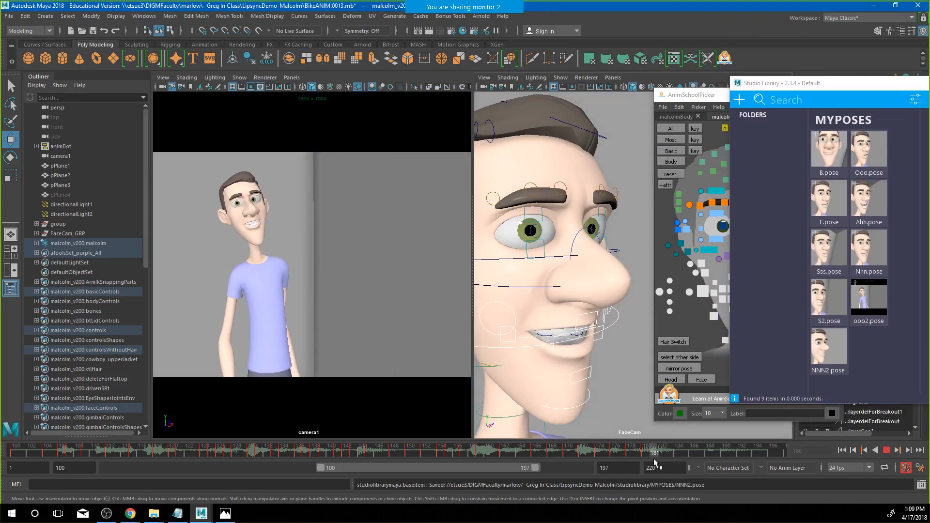
pyautogui.hotkey('alt', 'v')
# At frame 182, blend Ahh.pose strongly into the mouth controls
pyautogui.moveTo(852, 87); pyautogui.dragTo(623, 54)
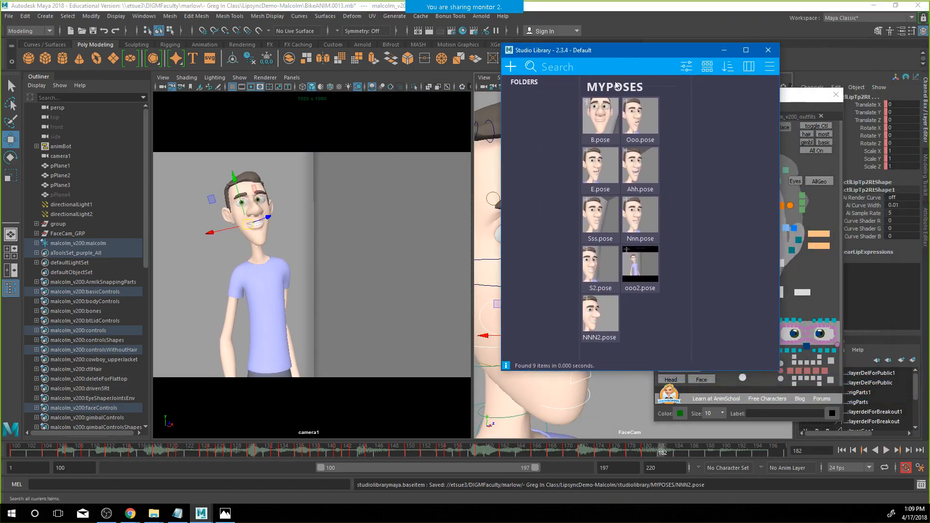
pyautogui.click(644, 163)
pyautogui.moveTo(711, 324); pyautogui.dragTo(757, 327)
# At frame 185, blend Nnn.pose strongly into the mouth controls
pyautogui.moveTo(655, 451); pyautogui.dragTo(683, 456)
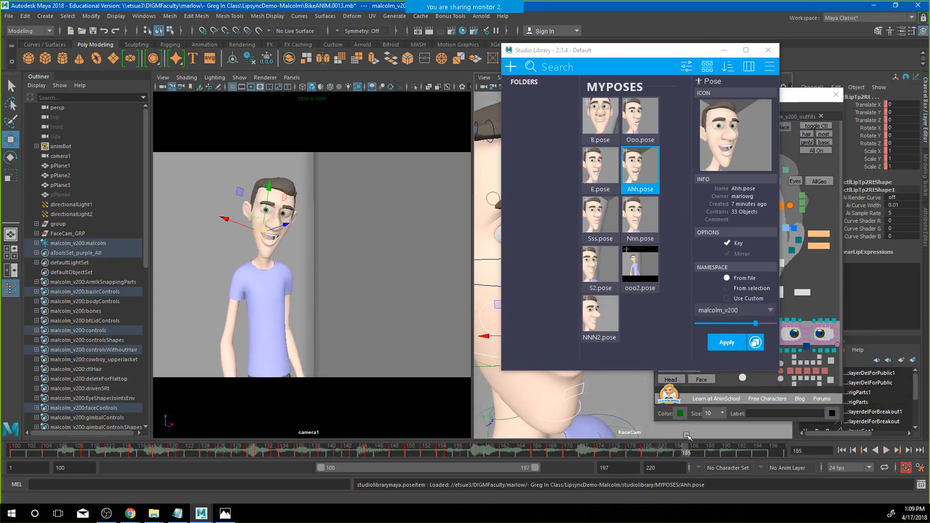
pyautogui.click(634, 226)
pyautogui.moveTo(711, 323); pyautogui.dragTo(763, 325)
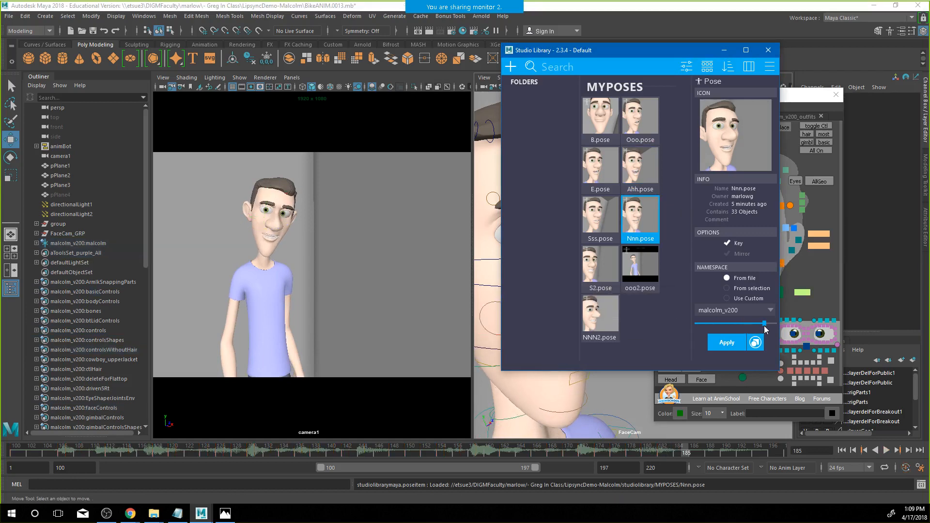
# At frame 190, blend E.pose and then Ahh.pose into the mouth controls
pyautogui.moveTo(686, 455); pyautogui.dragTo(725, 448)
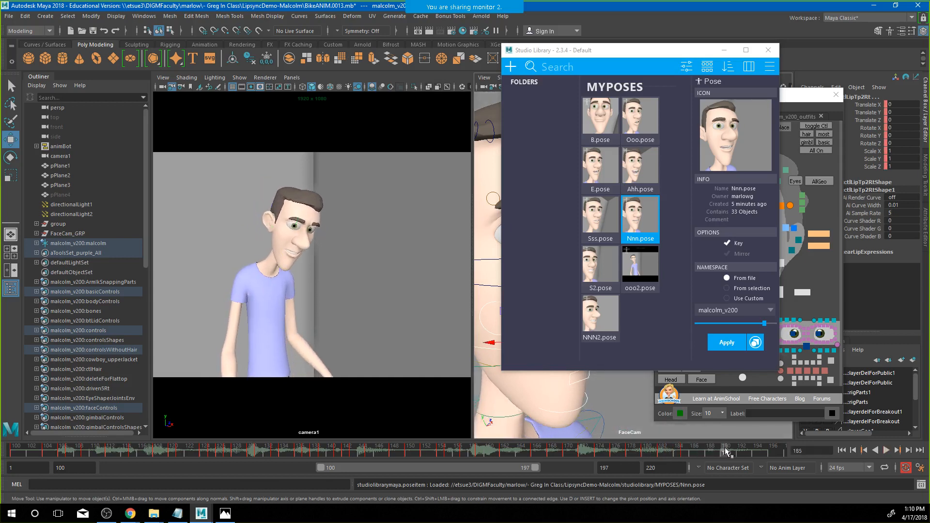
pyautogui.click(604, 171)
pyautogui.moveTo(710, 324); pyautogui.dragTo(745, 328)
pyautogui.click(644, 173)
# At frame 193, blend Nnn.pose strongly into the mouth controls
pyautogui.moveTo(726, 449); pyautogui.dragTo(748, 449)
pyautogui.click(638, 218)
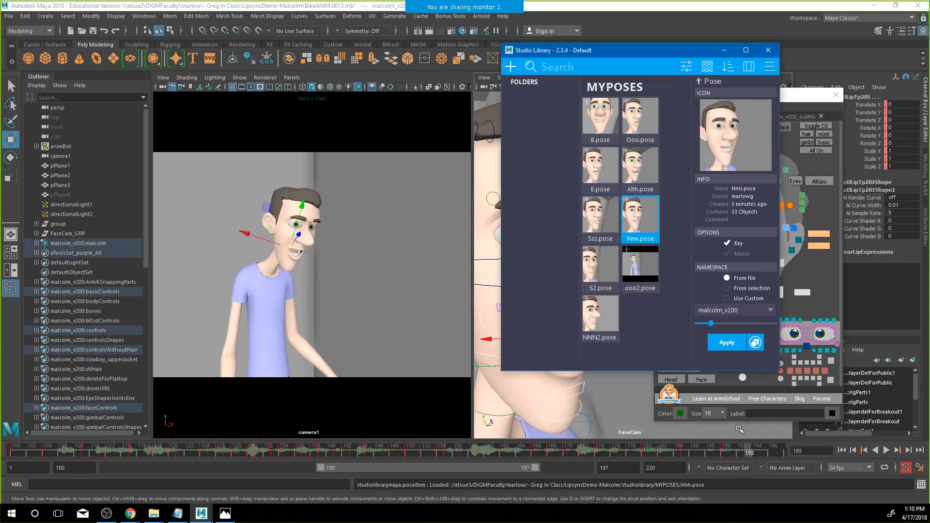
pyautogui.moveTo(713, 322); pyautogui.dragTo(767, 327)
# Play back the whole animation from frame 100 to check the lip sync
pyautogui.hotkey('alt', 'v')
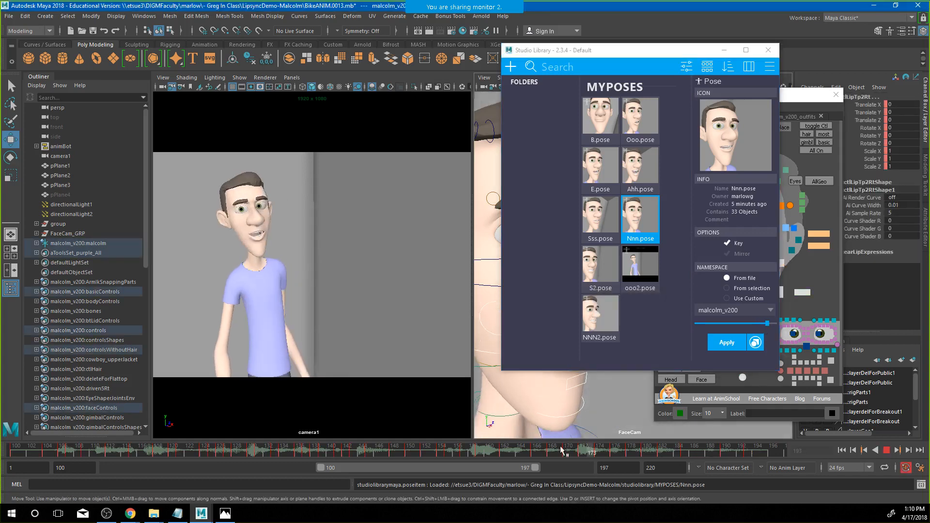
pyautogui.click(886, 450)
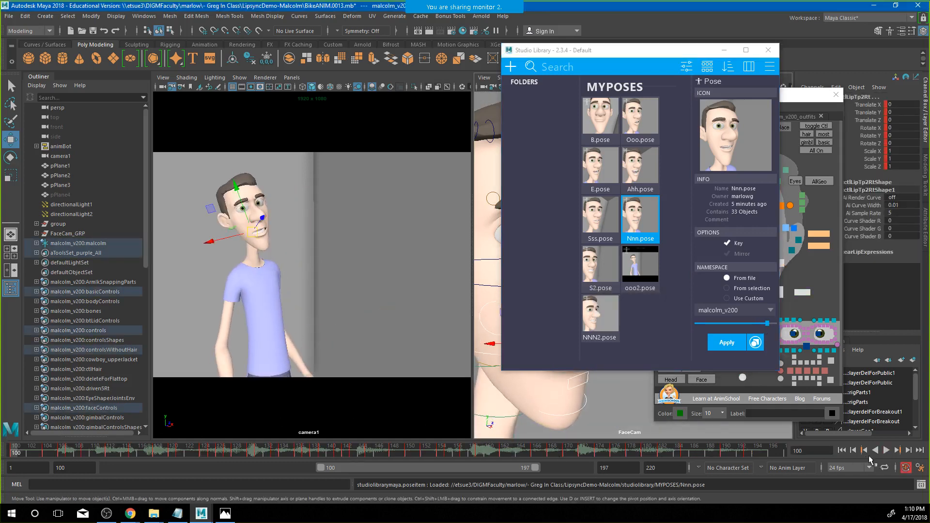
pyautogui.click(887, 450)
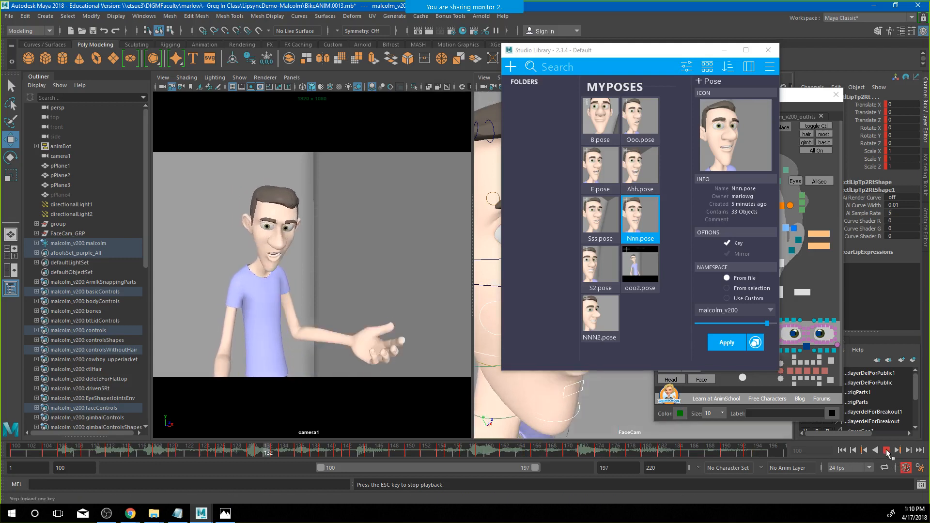
pyautogui.press('Escape')
pyautogui.hotkey('alt', 'v')
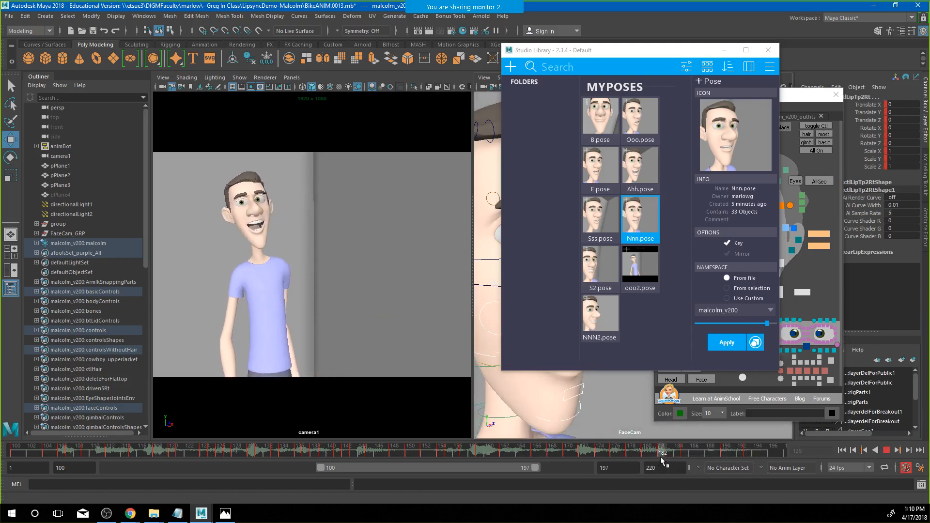
# Hold the frame 184 mouth pose over to frame 186 on the timeline and play back the animation
pyautogui.moveTo(680, 459)
pyautogui.mouseDown()
pyautogui.moveTo(656, 459)
pyautogui.moveTo(684, 460)
pyautogui.mouseUp()
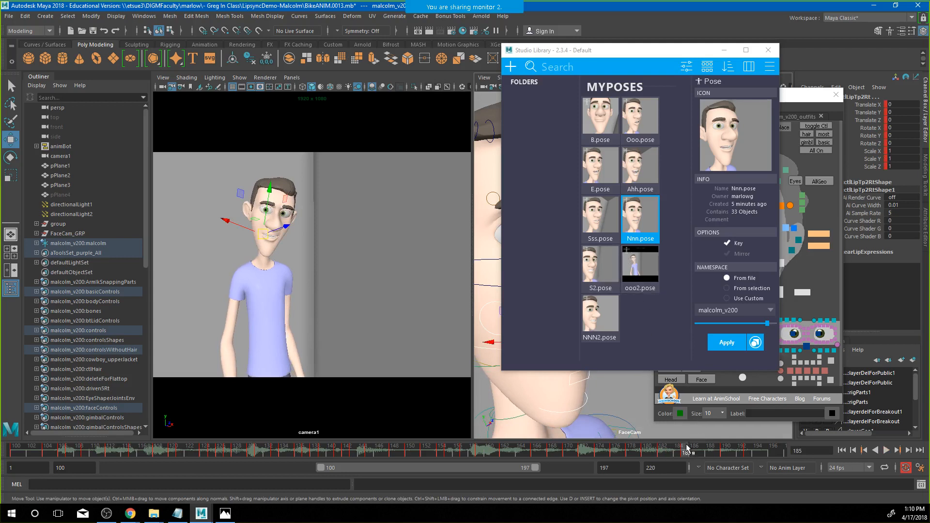
pyautogui.moveTo(687, 456); pyautogui.dragTo(695, 456)
pyautogui.click(707, 456)
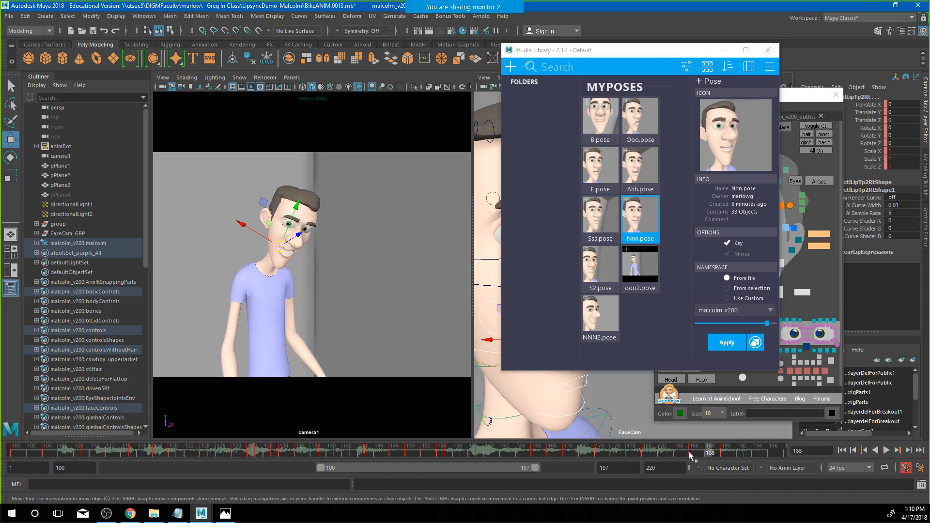
pyautogui.click(680, 454)
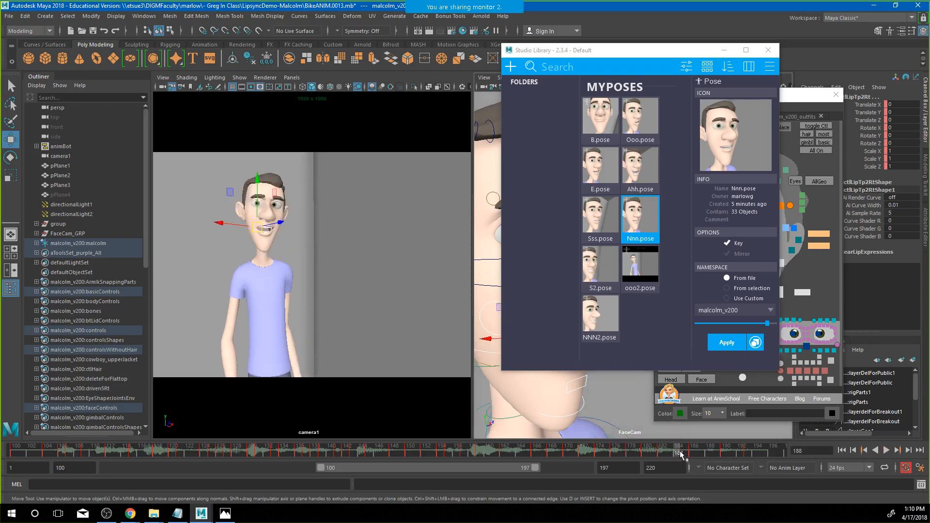
pyautogui.moveTo(681, 451); pyautogui.dragTo(680, 451)
pyautogui.moveTo(680, 451); pyautogui.dragTo(691, 452, button='middle')
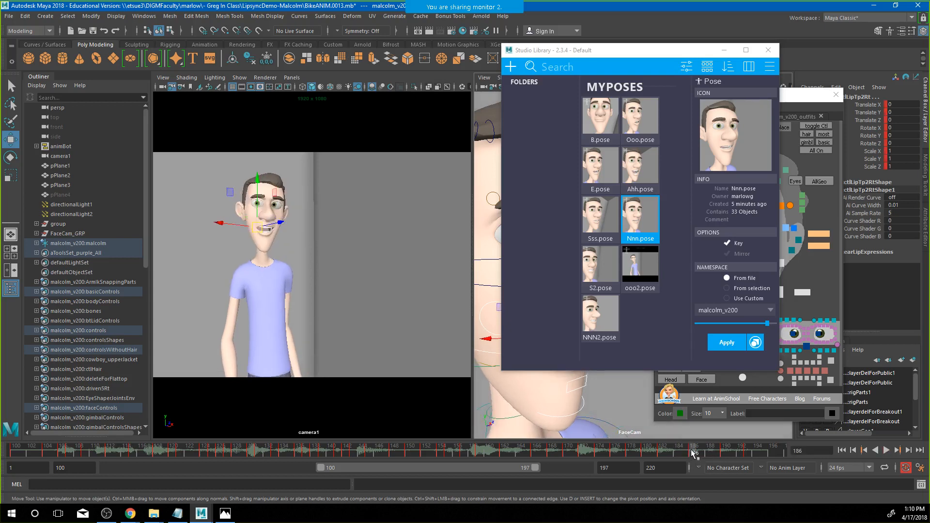
pyautogui.click(875, 450)
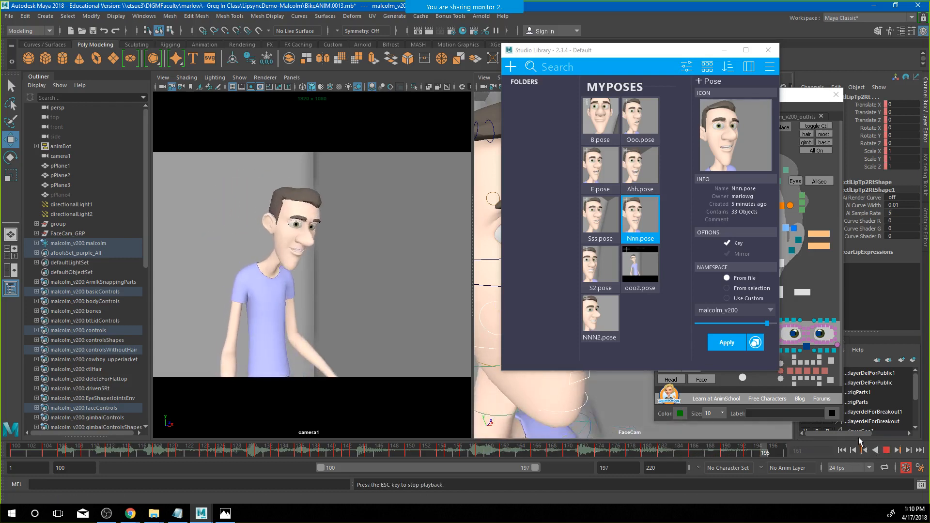
# Blend S2.pose into the mouth controls at frame 187, and more lightly at frame 190
pyautogui.press('Escape')
pyautogui.hotkey('alt', 'v')
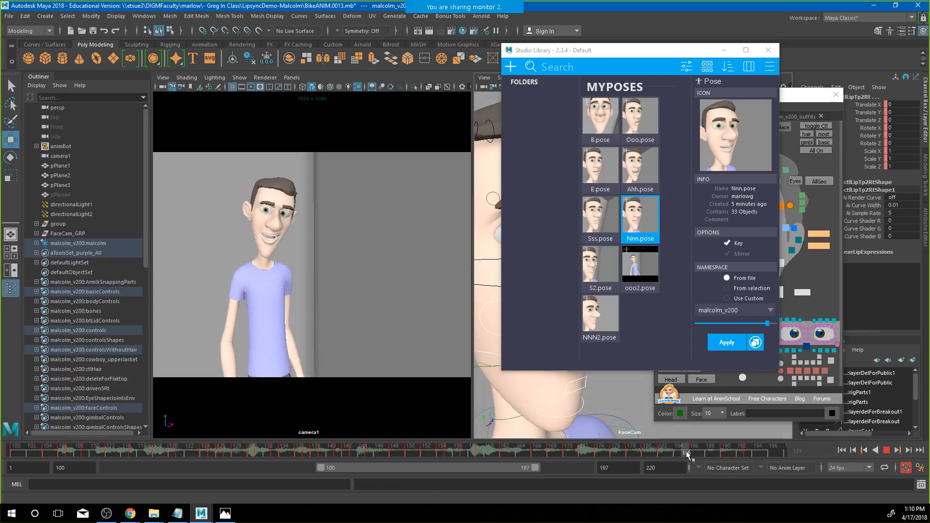
pyautogui.click(700, 450)
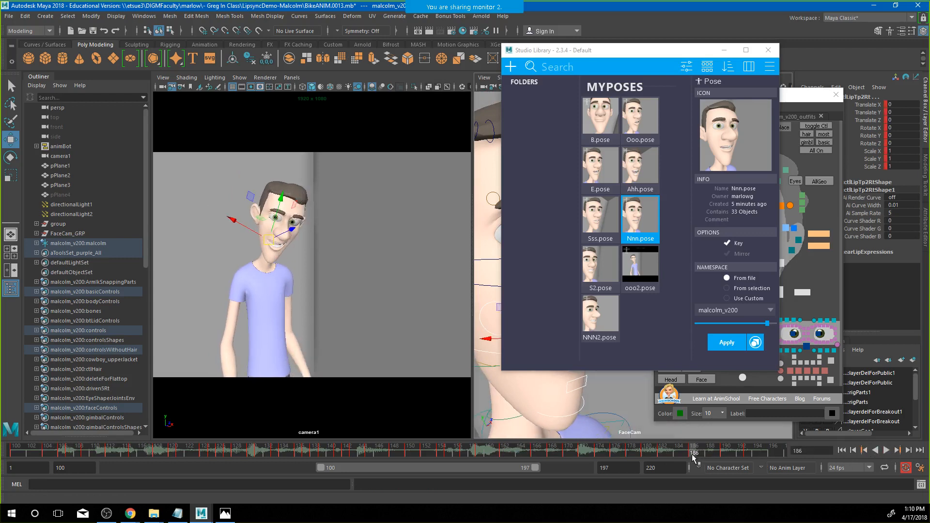
pyautogui.click(702, 455)
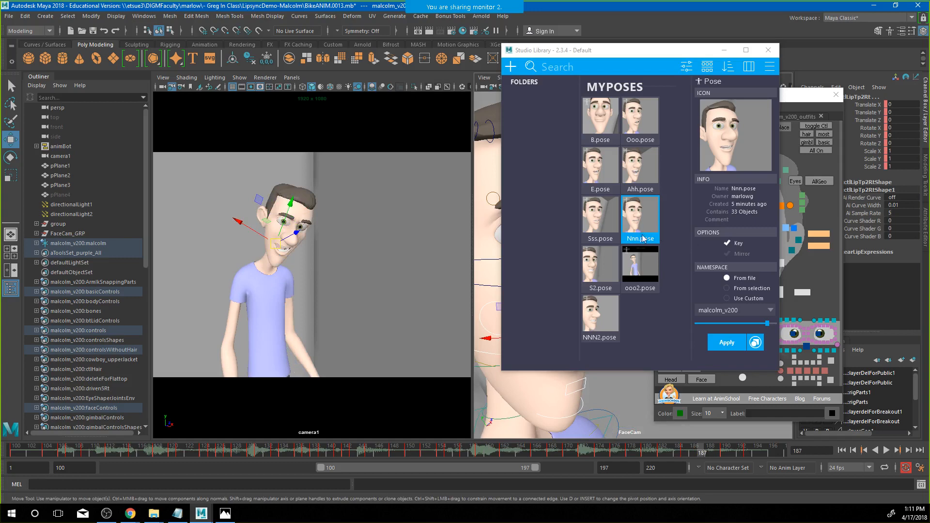
pyautogui.click(600, 266)
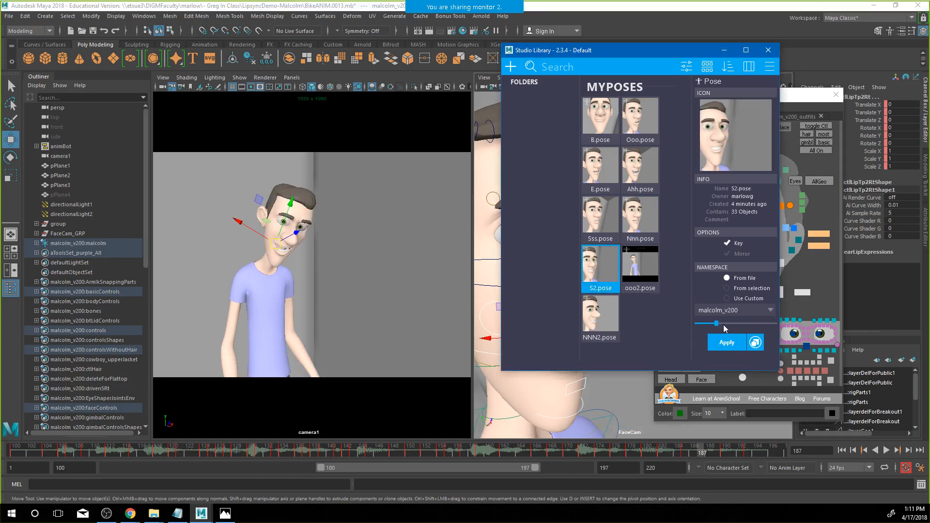
pyautogui.moveTo(723, 325); pyautogui.dragTo(753, 323)
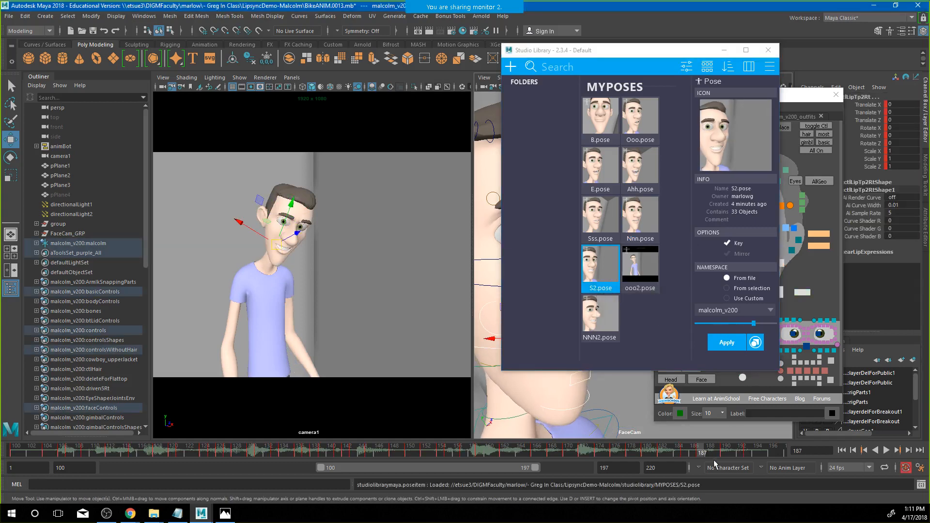
pyautogui.moveTo(700, 453); pyautogui.dragTo(725, 451)
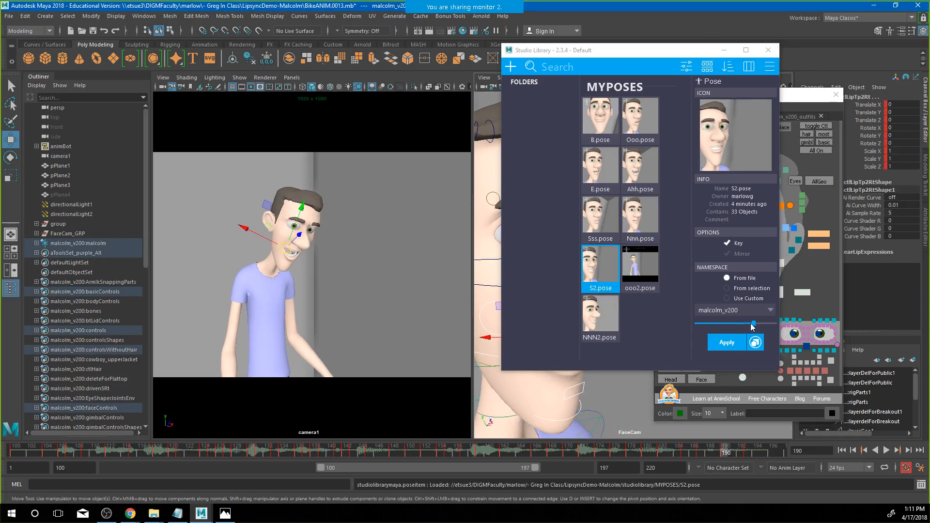
pyautogui.moveTo(755, 325); pyautogui.dragTo(733, 324)
# Play back and scrub the animation to check the mouth shapes between frames 186 and 193
pyautogui.moveTo(725, 449); pyautogui.dragTo(625, 449)
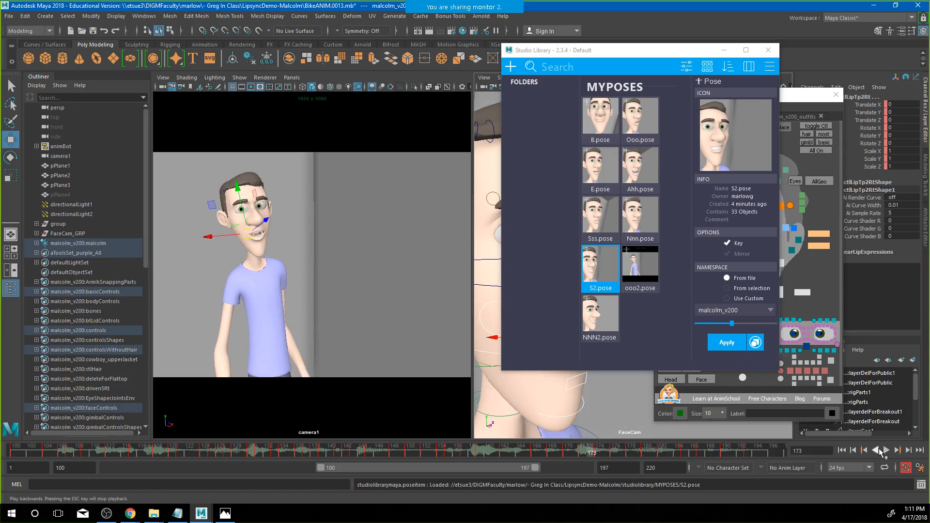
pyautogui.click(875, 450)
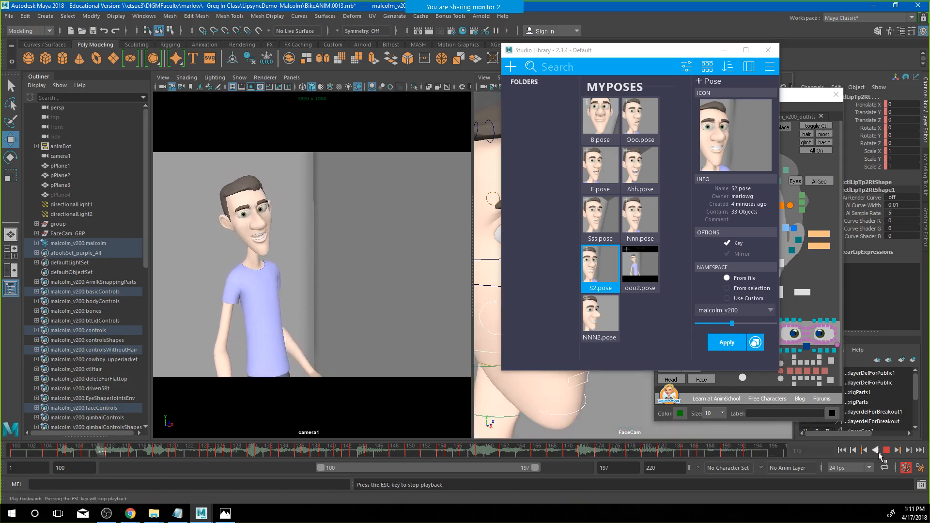
pyautogui.click(711, 449)
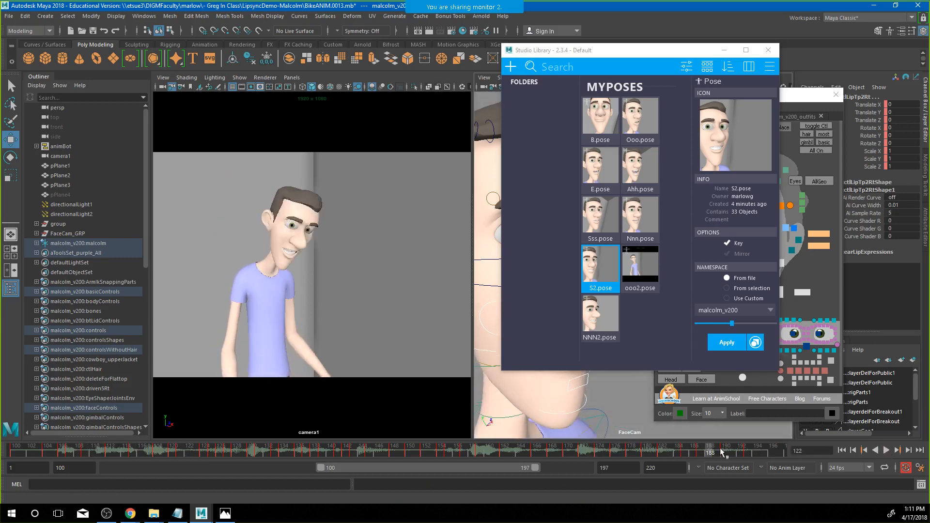
pyautogui.click(749, 453)
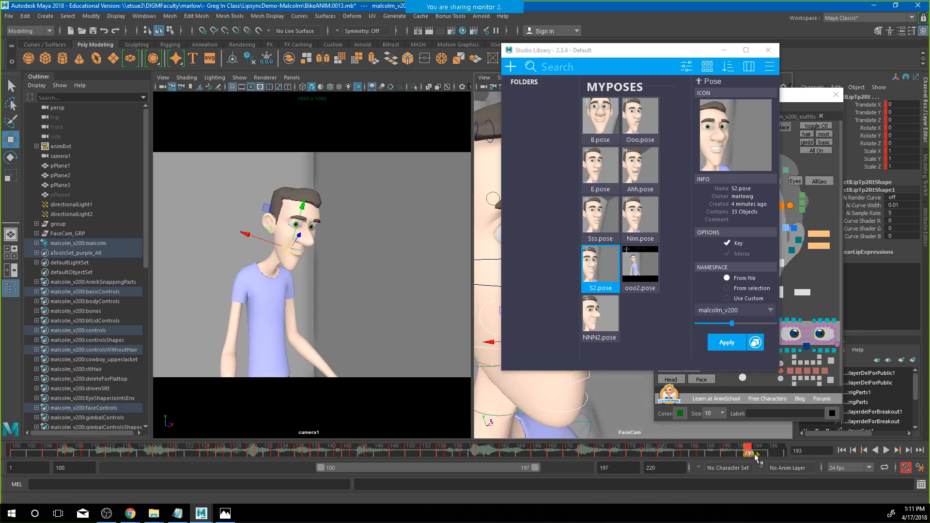
pyautogui.moveTo(755, 454); pyautogui.dragTo(694, 449)
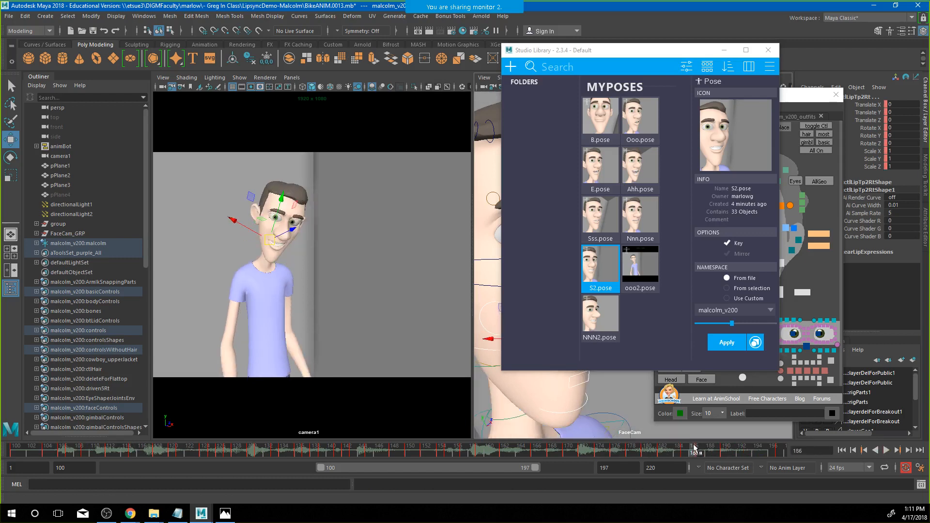
pyautogui.click(885, 450)
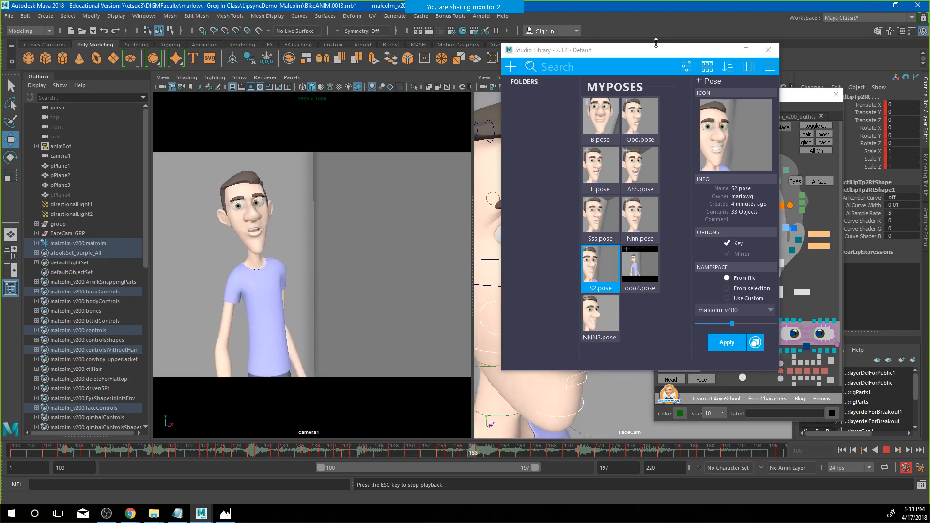
# Move the Studio Library window out of the way, stop playback and clear the control selection
pyautogui.moveTo(641, 52); pyautogui.dragTo(929, 72)
pyautogui.click(886, 449)
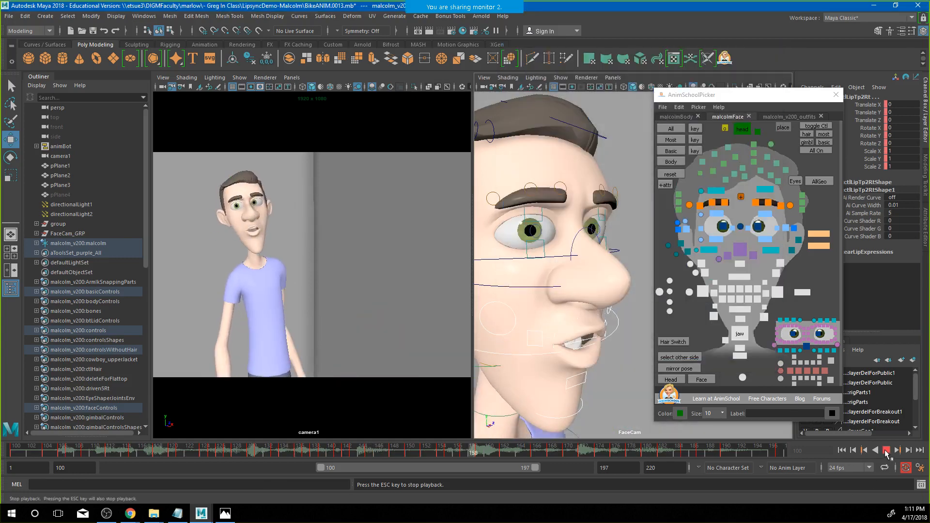
pyautogui.click(297, 286)
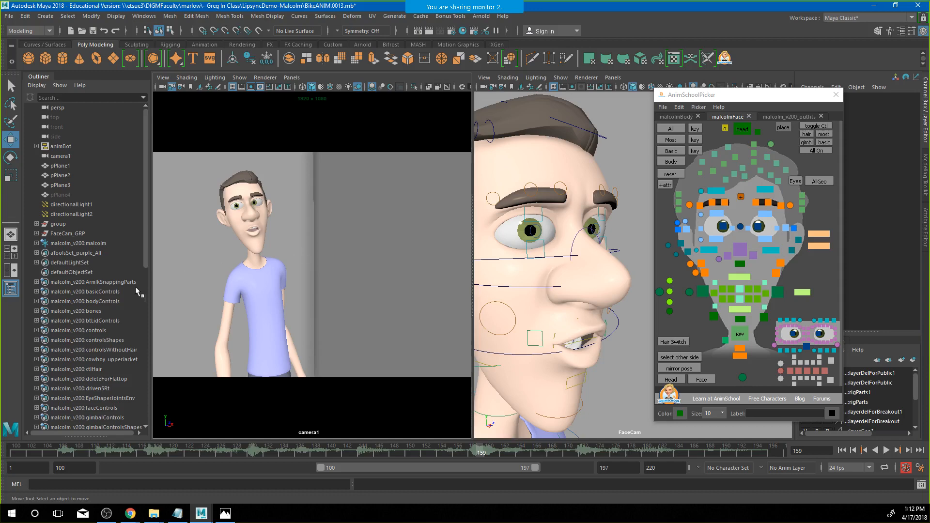
# Shift the keys of both mouth corner controls from frame 151 onward one frame earlier
pyautogui.click(538, 335)
pyautogui.keyDown('alt'); pyautogui.moveTo(575, 363); pyautogui.dragTo(535, 366); pyautogui.keyUp('alt')
pyautogui.keyDown('shift'); pyautogui.click(560, 319); pyautogui.keyUp('shift')
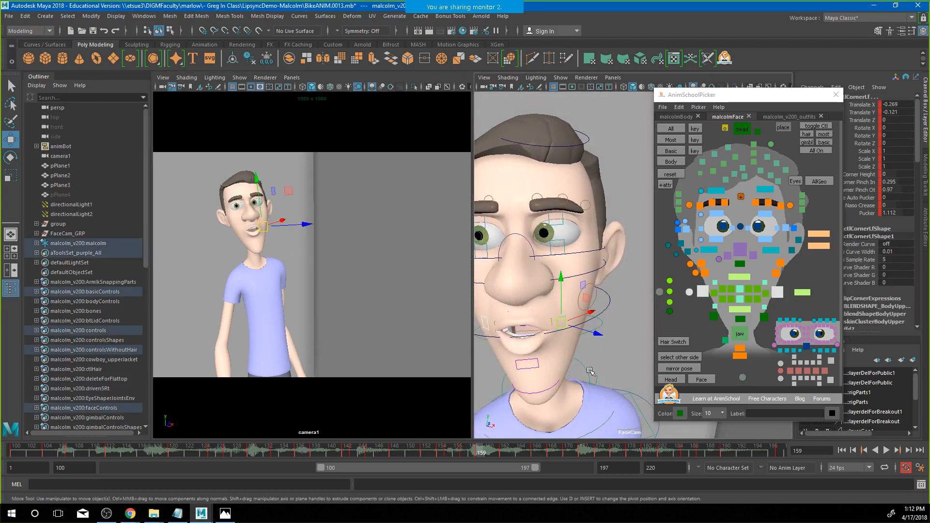
pyautogui.click(418, 451)
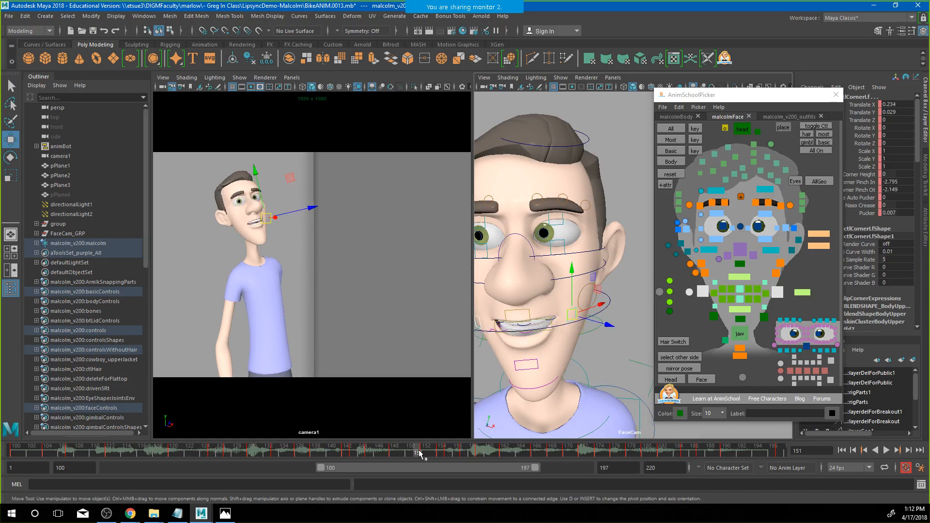
pyautogui.keyDown('shift'); pyautogui.moveTo(418, 453); pyautogui.dragTo(750, 451); pyautogui.keyUp('shift')
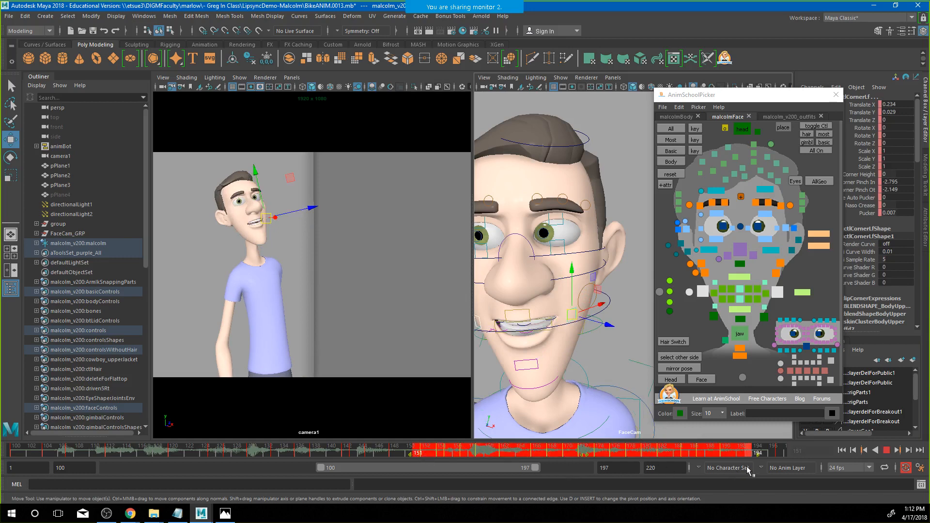
pyautogui.click(585, 456)
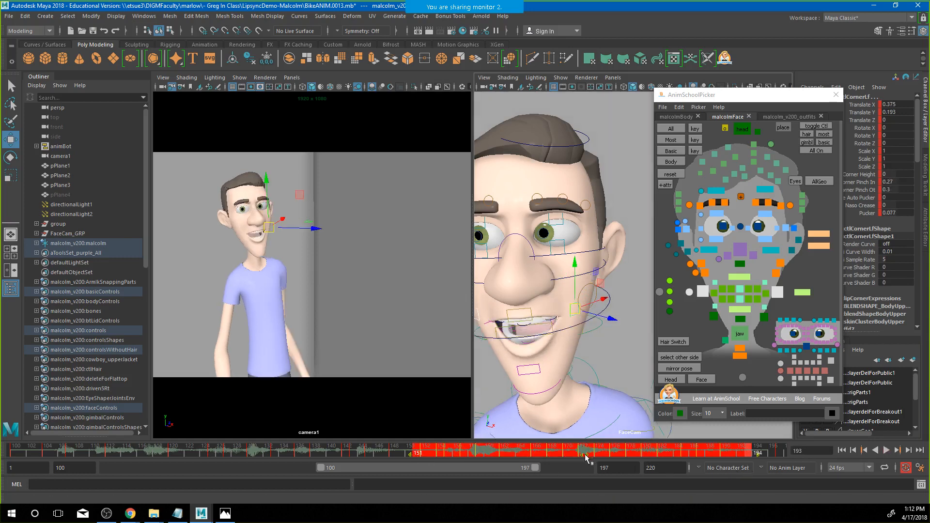
pyautogui.moveTo(579, 457); pyautogui.dragTo(575, 457)
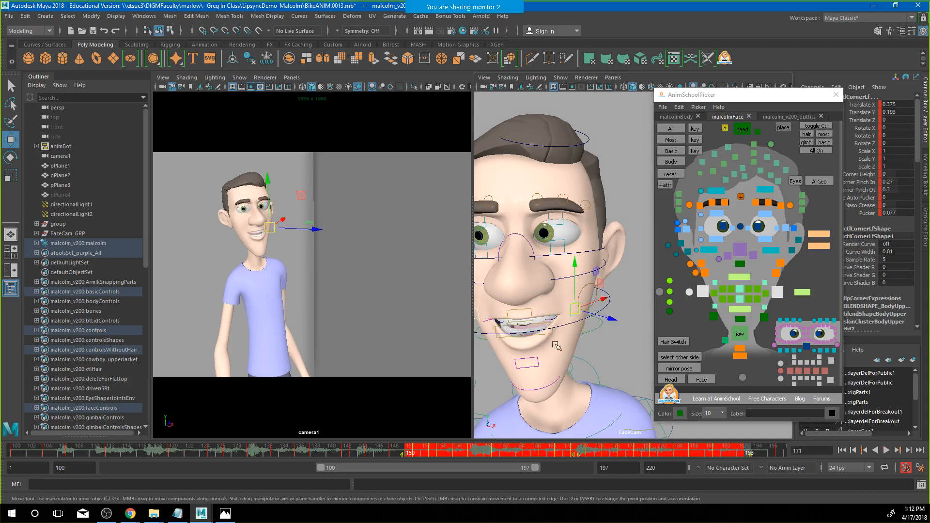
# Shift the lower middle lip control's keys from frames 151 to 192 one frame later, and deselect it
pyautogui.click(747, 310)
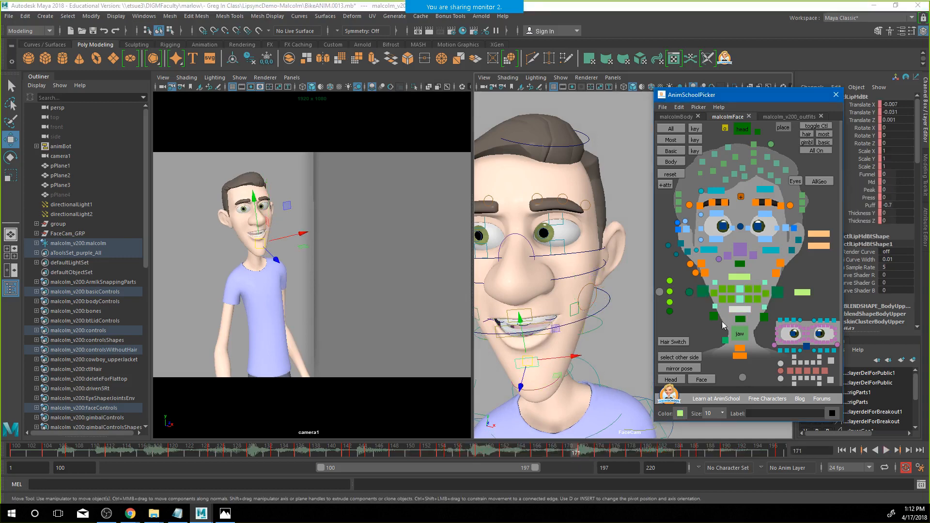
pyautogui.moveTo(372, 456); pyautogui.dragTo(732, 452)
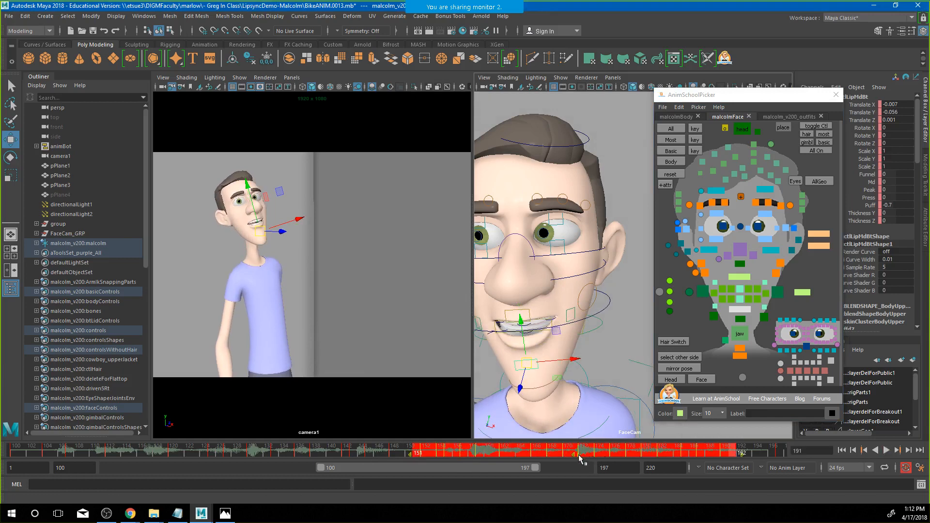
pyautogui.moveTo(579, 454); pyautogui.dragTo(588, 454)
pyautogui.click(417, 341)
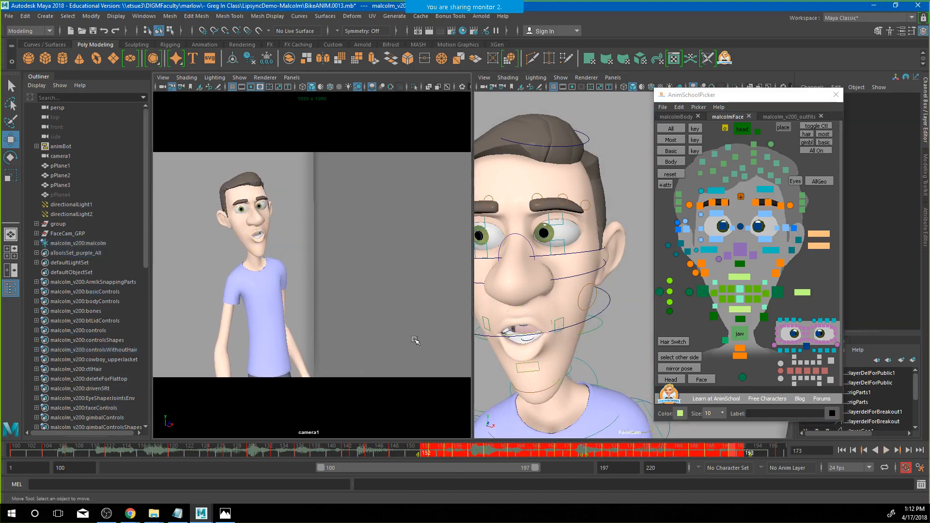
# Play back the animation and scrub around frame 121 to examine the open mouth shapes
pyautogui.click(875, 450)
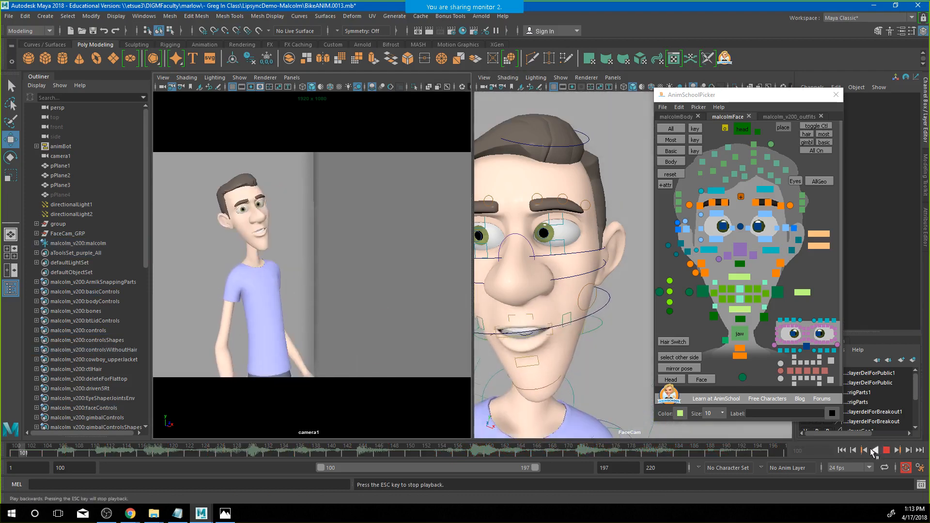
pyautogui.press('Escape')
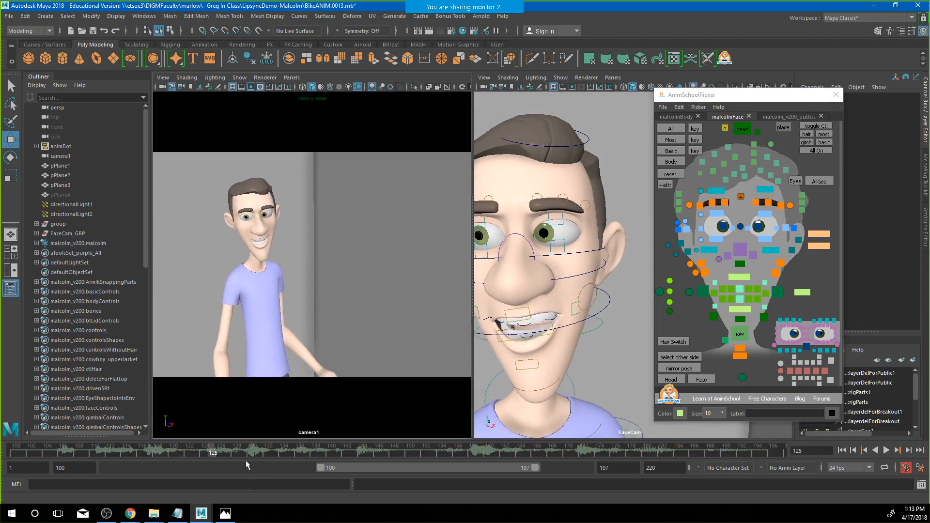
pyautogui.hotkey('alt', 'v')
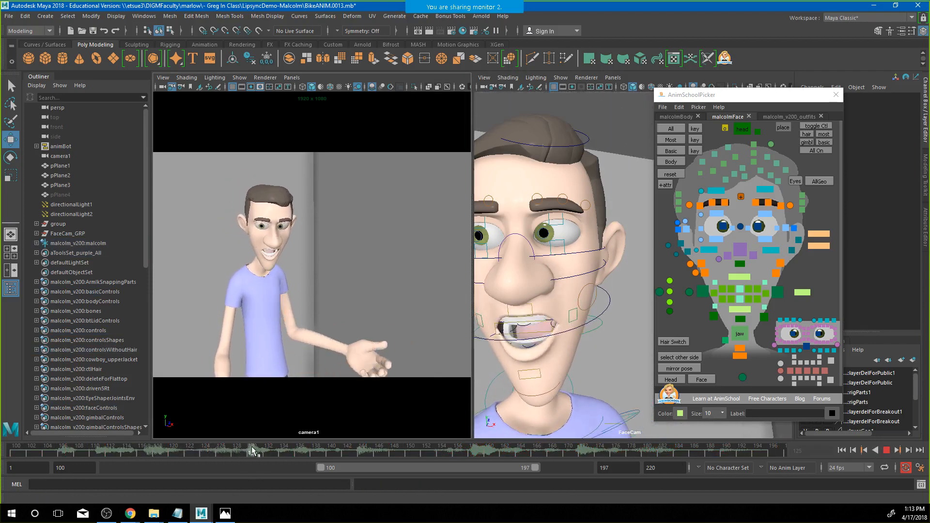
pyautogui.moveTo(297, 447); pyautogui.dragTo(137, 418)
pyautogui.moveTo(153, 410); pyautogui.dragTo(179, 409)
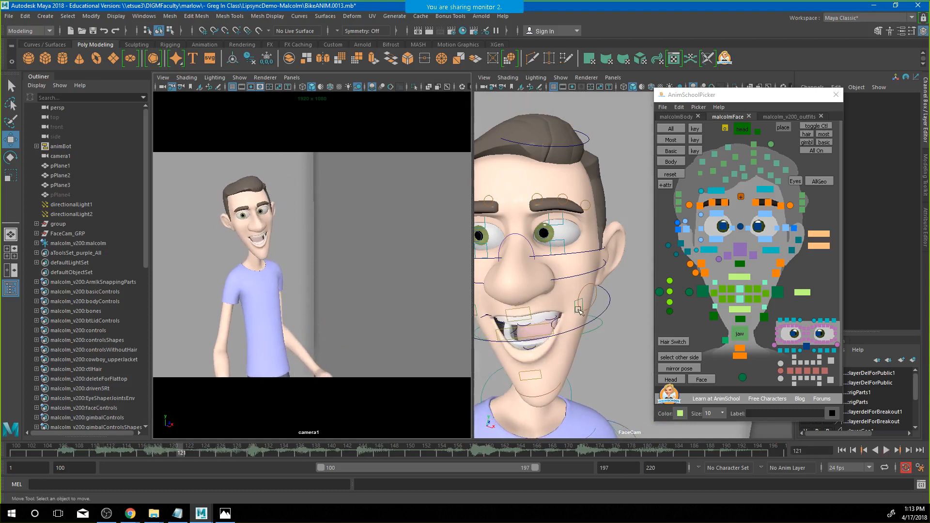
# At frame 120, reposition both mouth corner controls and key them
pyautogui.click(572, 318)
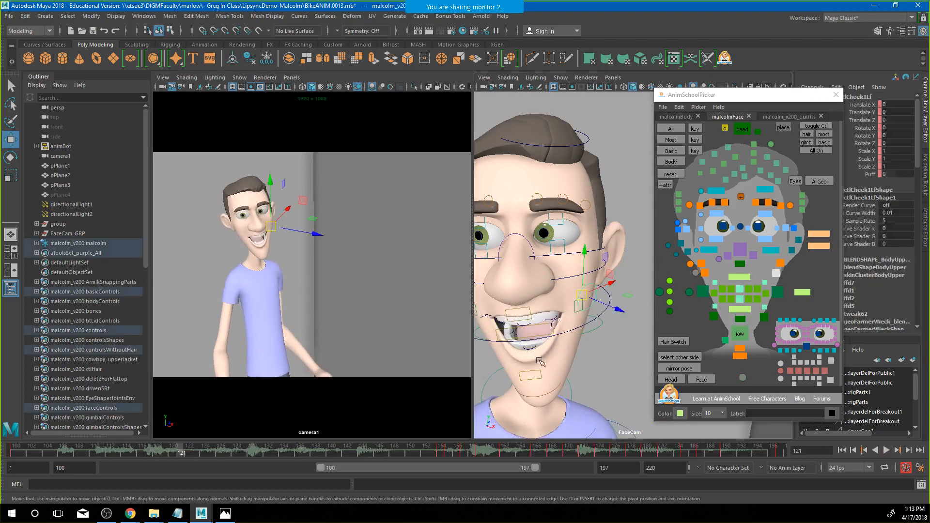
pyautogui.click(577, 308)
pyautogui.click(173, 452)
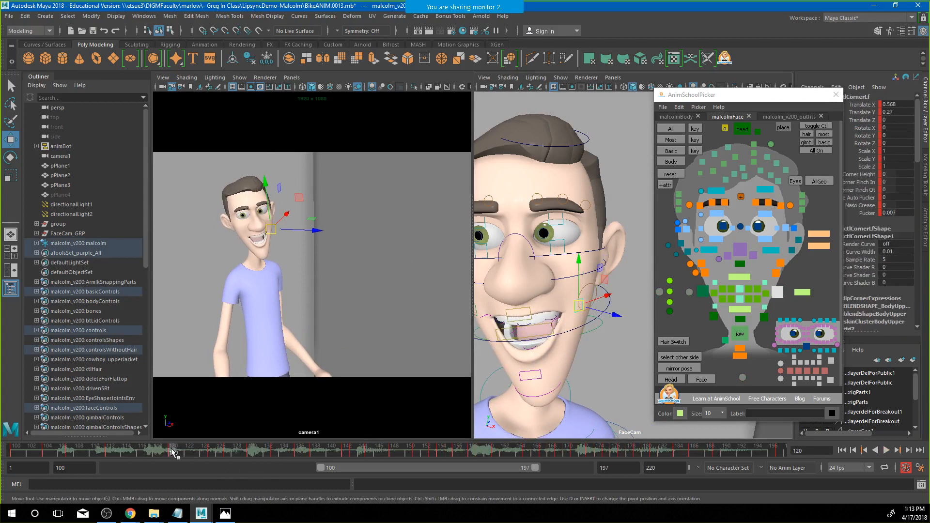
pyautogui.keyDown('alt'); pyautogui.moveTo(528, 354); pyautogui.dragTo(527, 290); pyautogui.keyUp('alt')
pyautogui.click(519, 309)
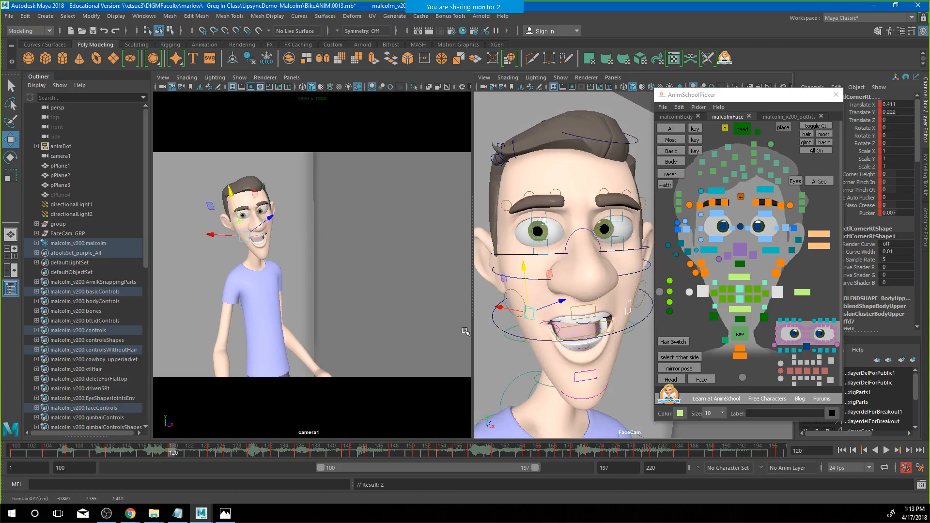
# At frame 121, close the jaw slightly by rotating it to about 8.8 in X, and key it
pyautogui.click(739, 334)
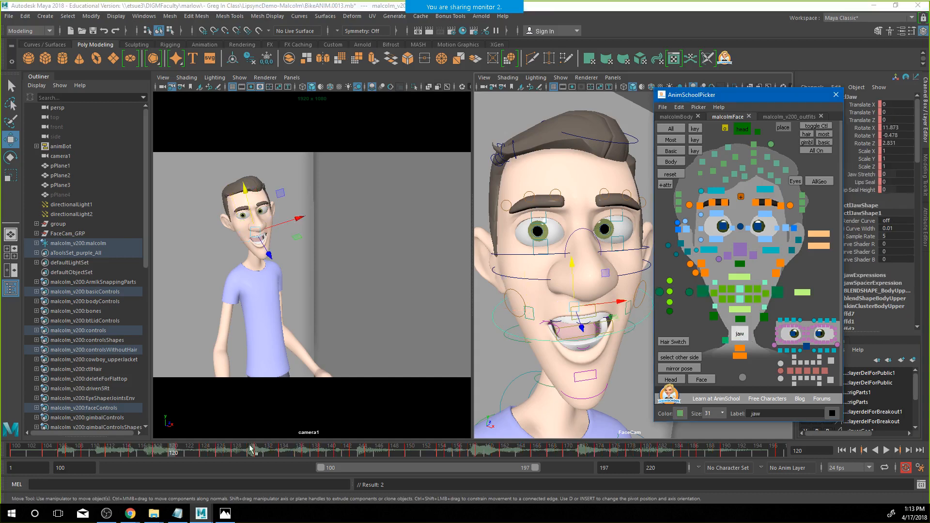
pyautogui.click(181, 455)
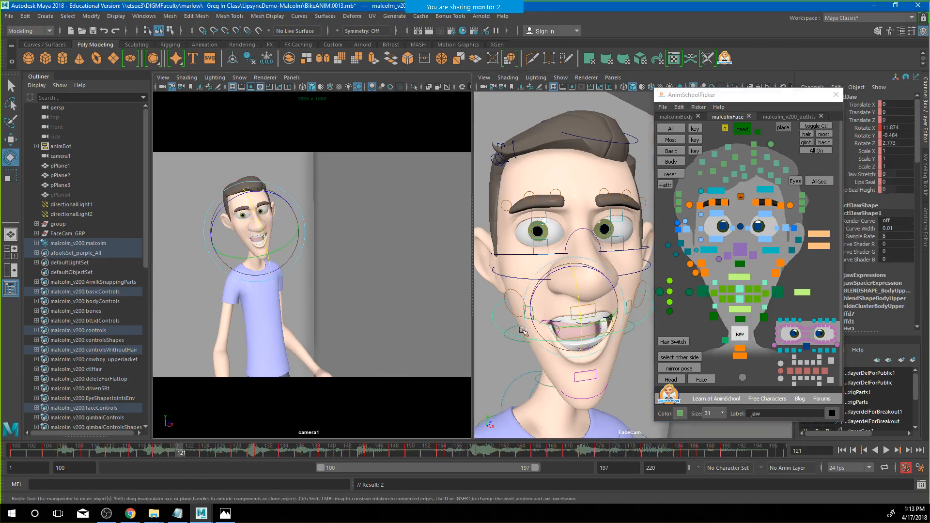
pyautogui.press('e')
pyautogui.moveTo(584, 313); pyautogui.dragTo(576, 310)
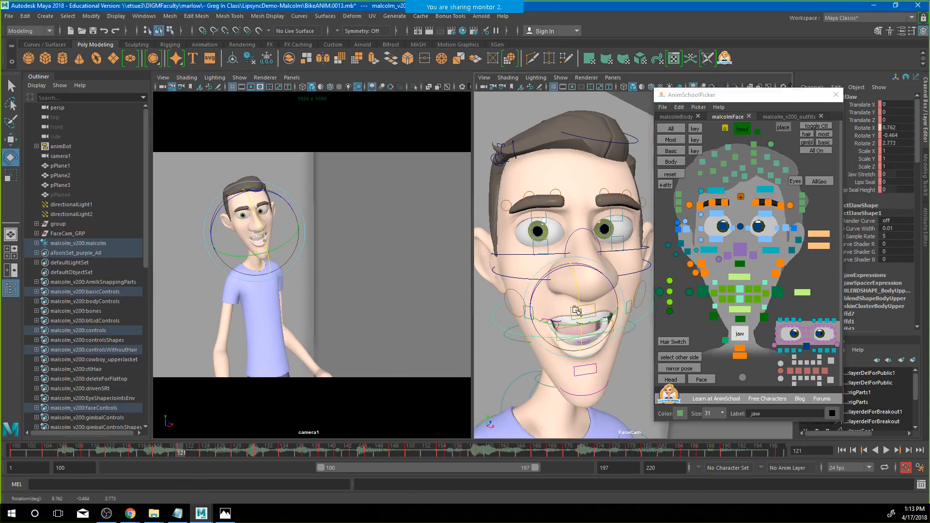
pyautogui.press('s')
# At frame 118, close the jaw slightly by rotating it to about 8.3 in X, and deselect it
pyautogui.click(160, 454)
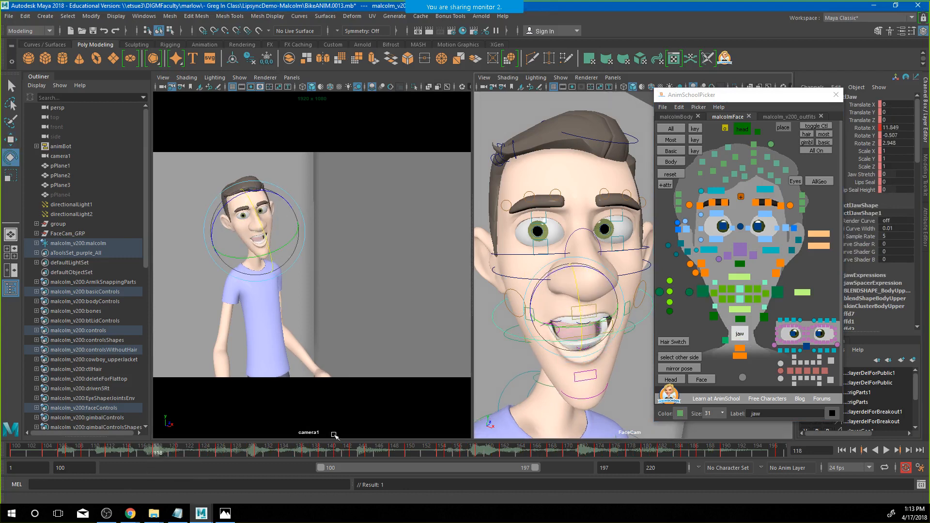
pyautogui.moveTo(585, 316); pyautogui.dragTo(580, 314)
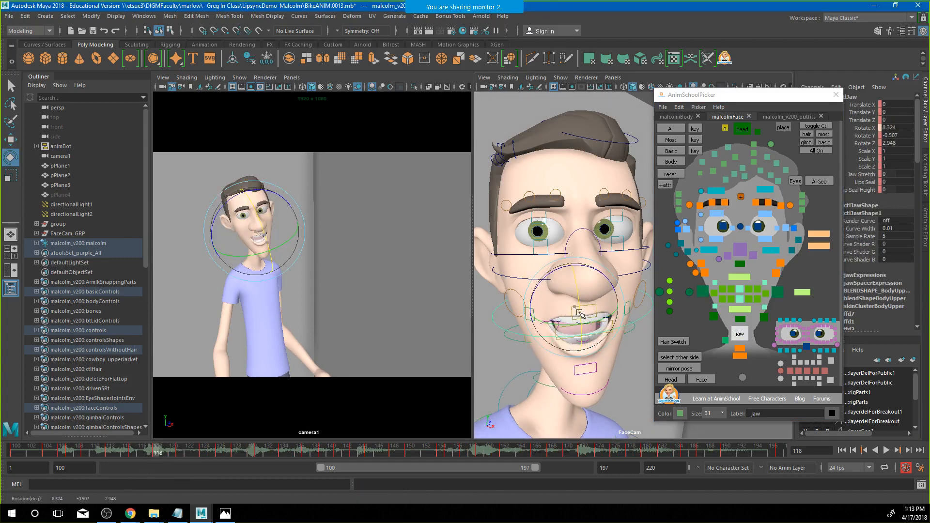
pyautogui.click(391, 289)
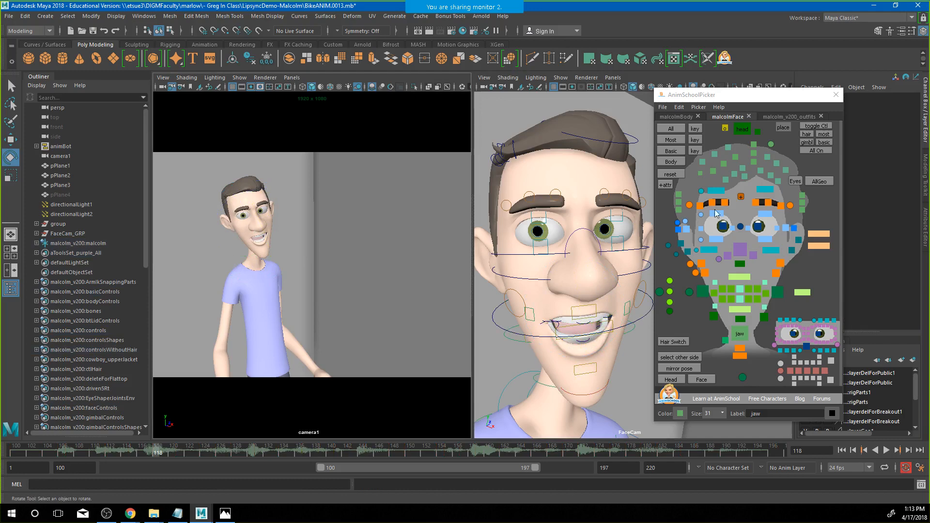
# Switch to the Animation workspace and isolate the jaw control's Rotate X curve in the Graph Editor, framed around frame 118
pyautogui.click(867, 17)
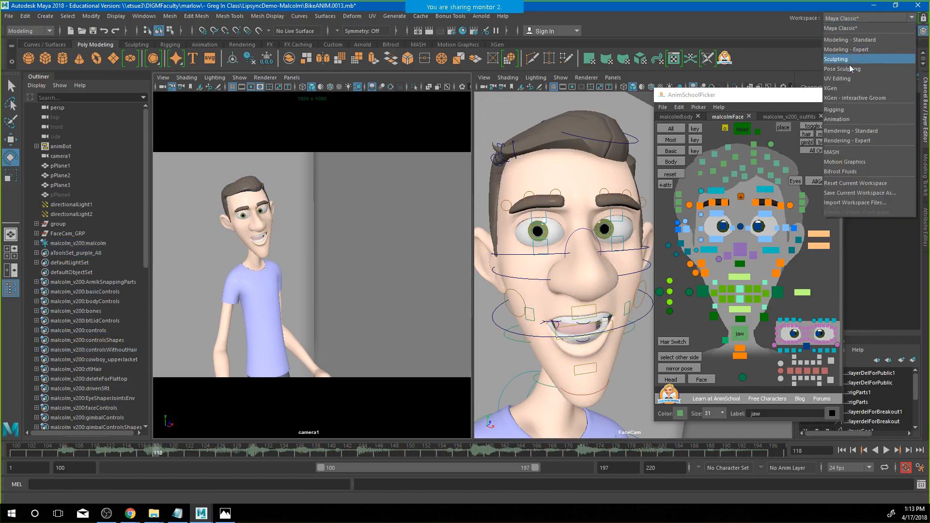
pyautogui.click(837, 120)
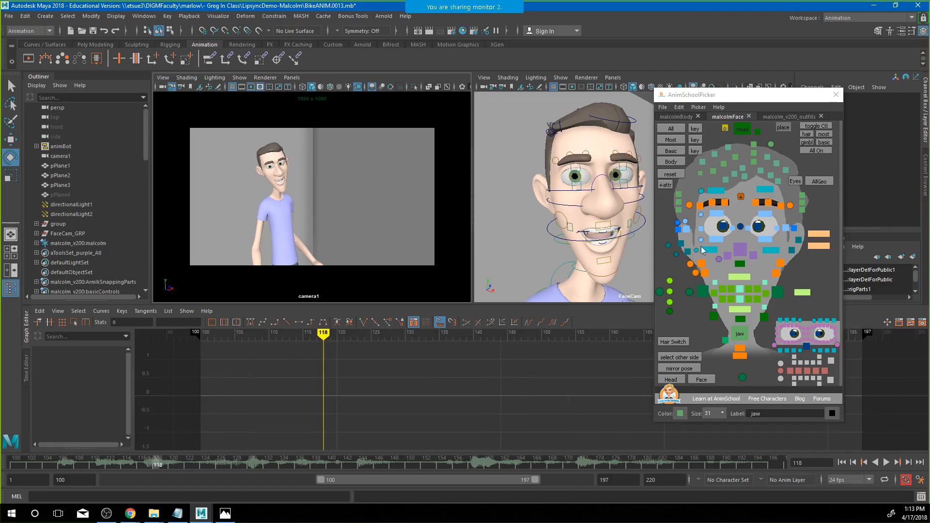
pyautogui.click(736, 334)
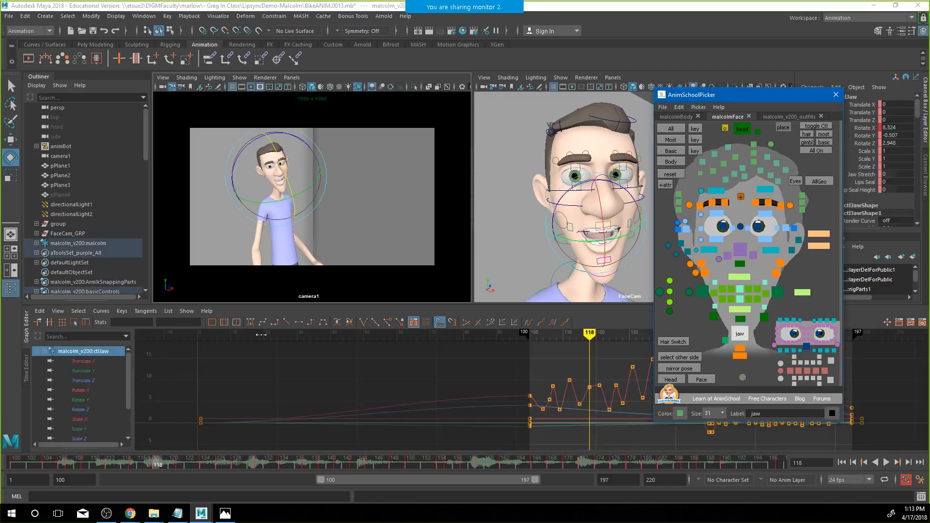
pyautogui.click(213, 324)
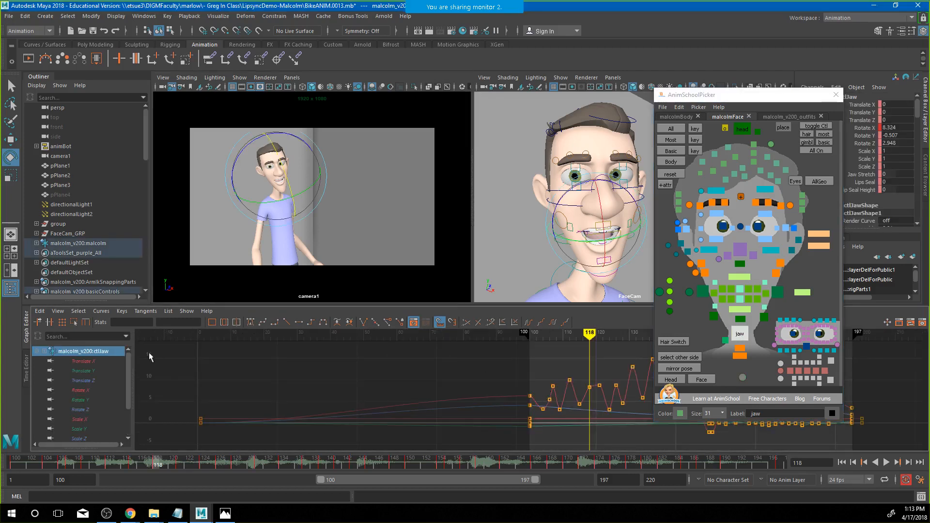
pyautogui.click(93, 390)
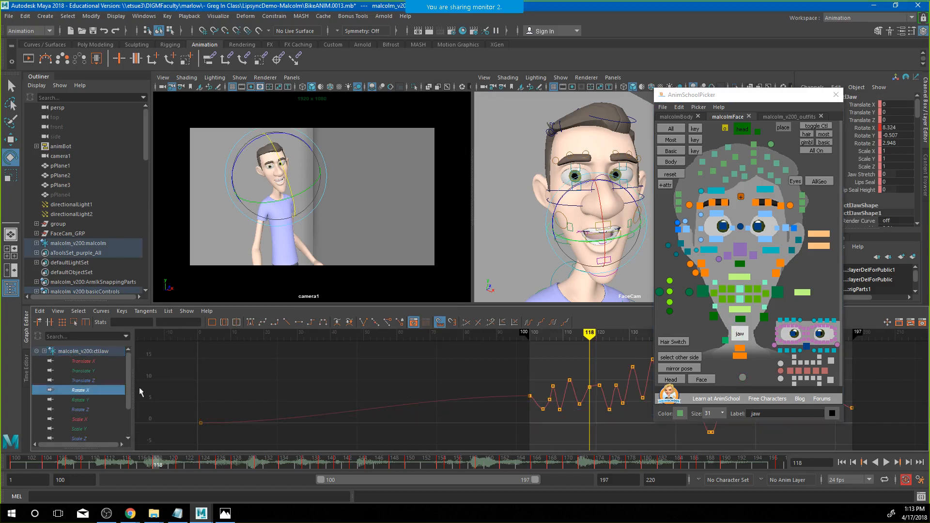
pyautogui.click(224, 323)
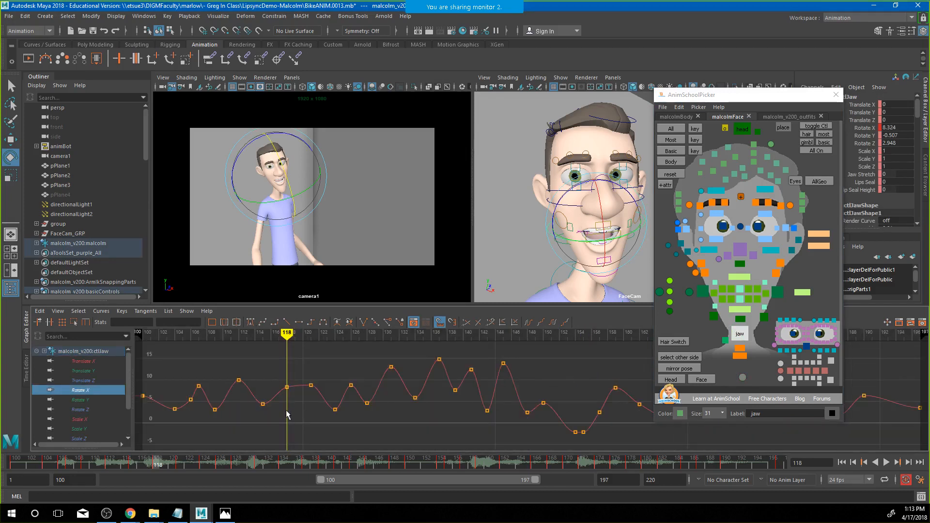
pyautogui.moveTo(279, 409)
pyautogui.keyDown('alt'); pyautogui.keyDown('shift'); pyautogui.mouseDown(button='right')
pyautogui.moveTo(295, 412)
pyautogui.moveTo(281, 412)
pyautogui.mouseUp(button='right'); pyautogui.keyUp('shift'); pyautogui.keyUp('alt')
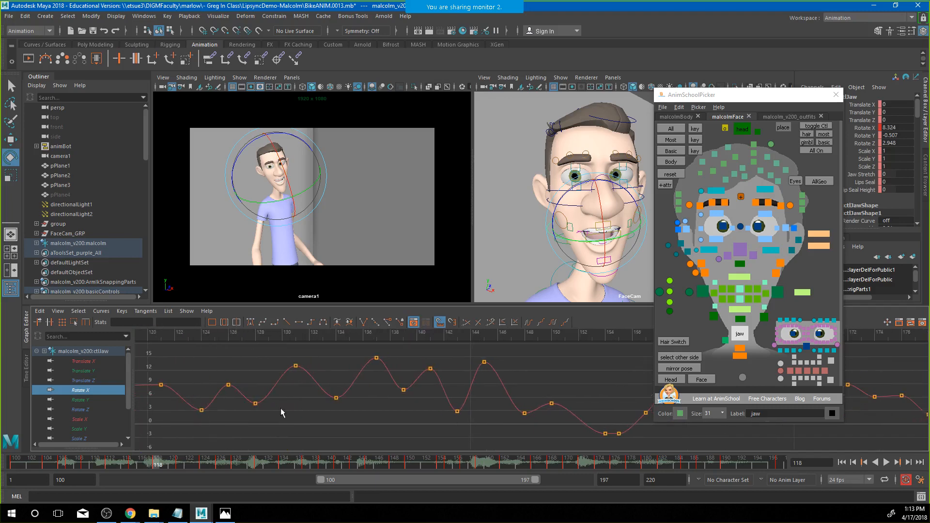
pyautogui.keyDown('alt'); pyautogui.keyDown('shift'); pyautogui.moveTo(281, 409); pyautogui.dragTo(489, 410, button='middle'); pyautogui.keyUp('shift'); pyautogui.keyUp('alt')
pyautogui.keyDown('alt'); pyautogui.keyDown('shift'); pyautogui.moveTo(293, 409); pyautogui.dragTo(333, 409, button='right'); pyautogui.keyUp('shift'); pyautogui.keyUp('alt')
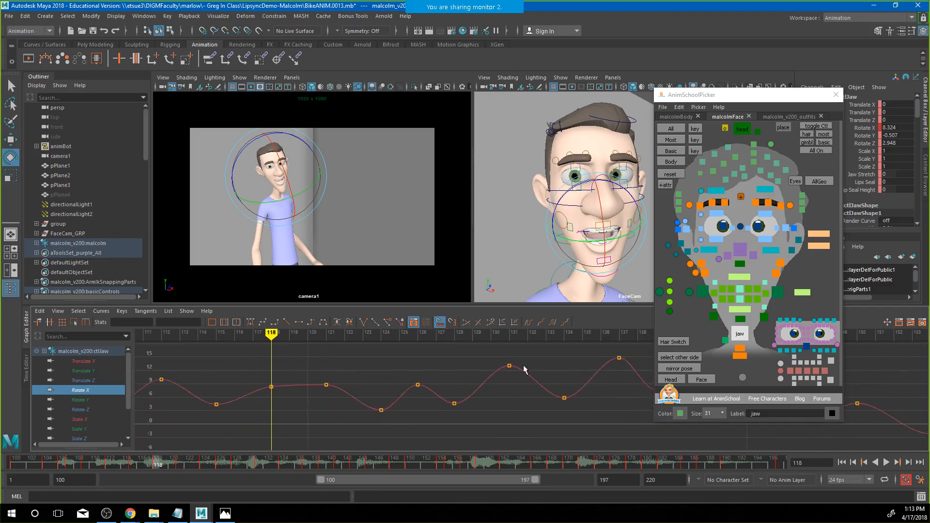
# Add keys to the jaw's Rotate X curve at frames 135 and 138 to hold its valley and peak longer
pyautogui.click(101, 311)
pyautogui.click(173, 336)
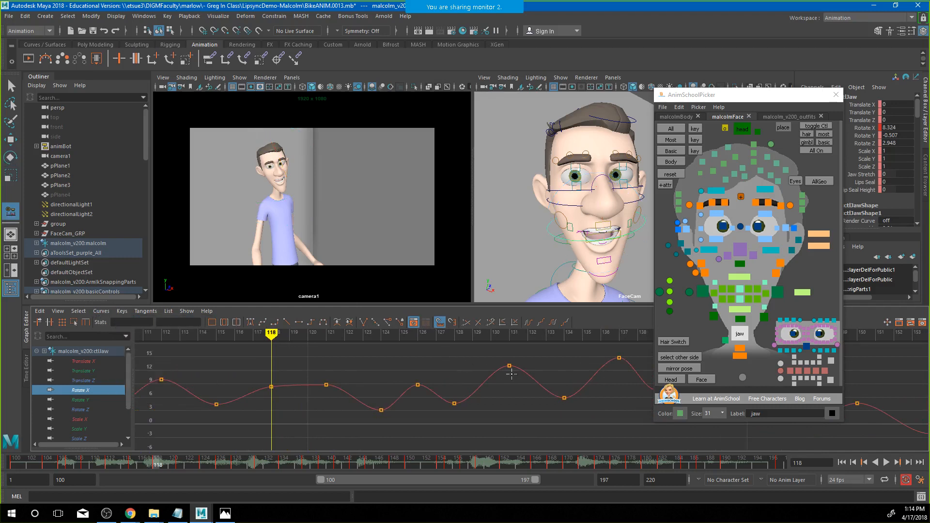
pyautogui.moveTo(485, 355); pyautogui.dragTo(543, 379)
pyautogui.moveTo(494, 338)
pyautogui.mouseDown()
pyautogui.moveTo(597, 349)
pyautogui.moveTo(580, 350)
pyautogui.mouseUp()
pyautogui.moveTo(582, 388); pyautogui.dragTo(582, 393, button='middle')
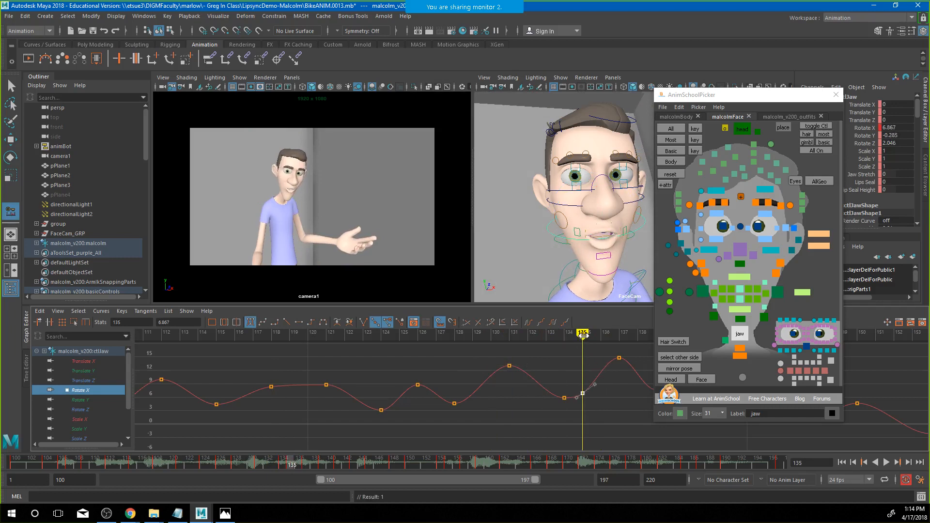
pyautogui.moveTo(583, 334); pyautogui.dragTo(641, 336)
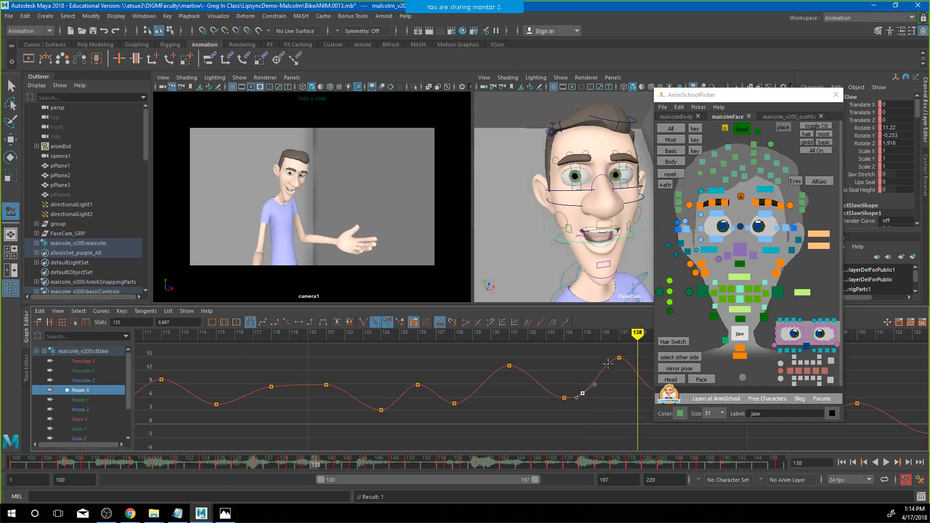
pyautogui.moveTo(597, 374)
pyautogui.keyDown('alt'); pyautogui.mouseDown(button='middle')
pyautogui.moveTo(535, 385)
pyautogui.moveTo(566, 367)
pyautogui.moveTo(580, 375)
pyautogui.mouseUp(button='middle'); pyautogui.keyUp('alt')
pyautogui.click(560, 370)
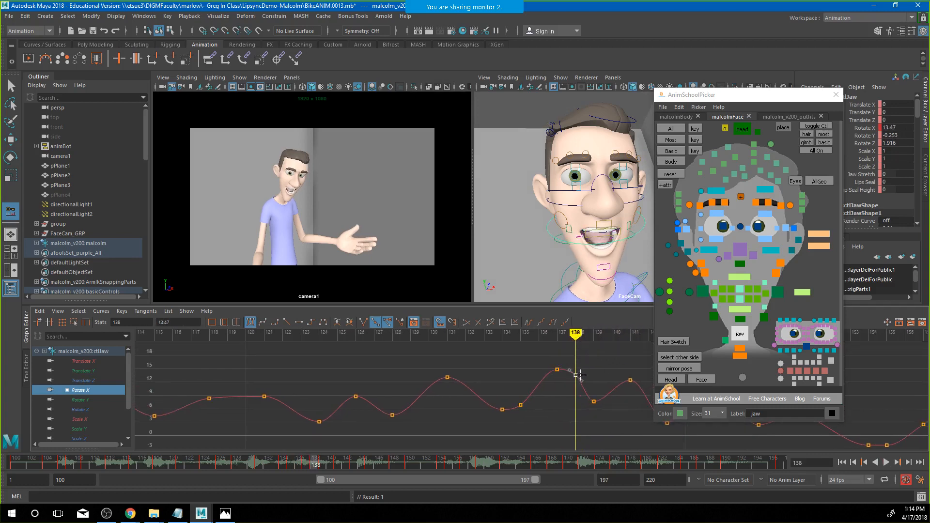
# Add keys to the jaw's Rotate X curve at frames 120, 108 and 110
pyautogui.keyDown('alt'); pyautogui.moveTo(245, 397); pyautogui.dragTo(381, 388, button='middle'); pyautogui.keyUp('alt')
pyautogui.keyDown('alt'); pyautogui.moveTo(431, 393); pyautogui.dragTo(261, 388, button='middle'); pyautogui.keyUp('alt')
pyautogui.keyDown('alt'); pyautogui.moveTo(527, 388); pyautogui.dragTo(402, 382, button='middle'); pyautogui.keyUp('alt')
pyautogui.keyDown('alt'); pyautogui.keyDown('shift'); pyautogui.moveTo(402, 382); pyautogui.dragTo(387, 381, button='right'); pyautogui.keyUp('shift'); pyautogui.keyUp('alt')
pyautogui.keyDown('alt'); pyautogui.moveTo(249, 402); pyautogui.dragTo(390, 389, button='middle'); pyautogui.keyUp('alt')
pyautogui.keyDown('alt'); pyautogui.keyDown('shift'); pyautogui.moveTo(351, 394); pyautogui.dragTo(375, 395, button='right'); pyautogui.keyUp('shift'); pyautogui.keyUp('alt')
pyautogui.keyDown('alt'); pyautogui.keyDown('shift'); pyautogui.moveTo(313, 403); pyautogui.dragTo(479, 390, button='middle'); pyautogui.keyUp('shift'); pyautogui.keyUp('alt')
pyautogui.middleClick(426, 373)
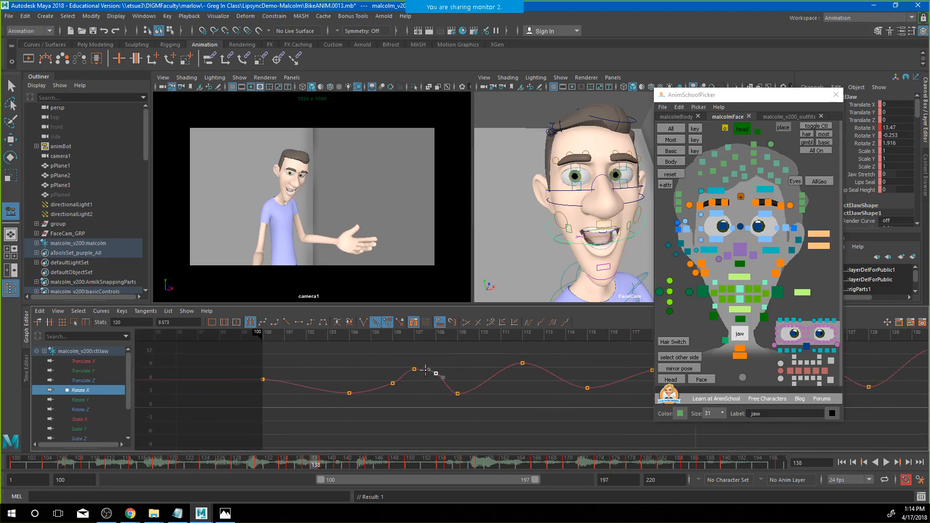
pyautogui.middleClick(471, 401)
pyautogui.moveTo(471, 401); pyautogui.dragTo(160, 403, button='middle')
pyautogui.keyDown('alt'); pyautogui.moveTo(647, 393); pyautogui.dragTo(224, 398, button='middle'); pyautogui.keyUp('alt')
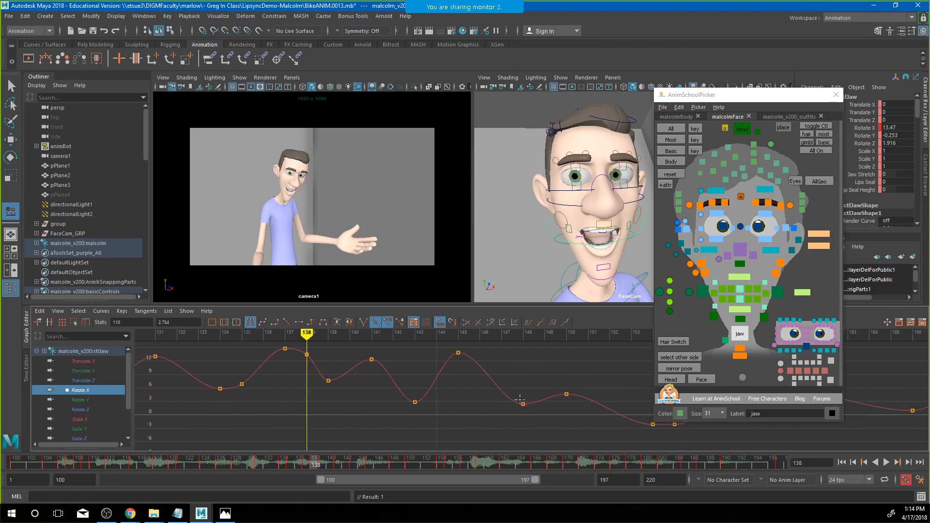
# Add keys to the jaw's Rotate X curve at frames 165 and 183 with the Add Key Tool
pyautogui.keyDown('alt'); pyautogui.moveTo(516, 398); pyautogui.dragTo(223, 398, button='middle'); pyautogui.keyUp('alt')
pyautogui.keyDown('alt'); pyautogui.moveTo(594, 410); pyautogui.dragTo(489, 403, button='middle'); pyautogui.keyUp('alt')
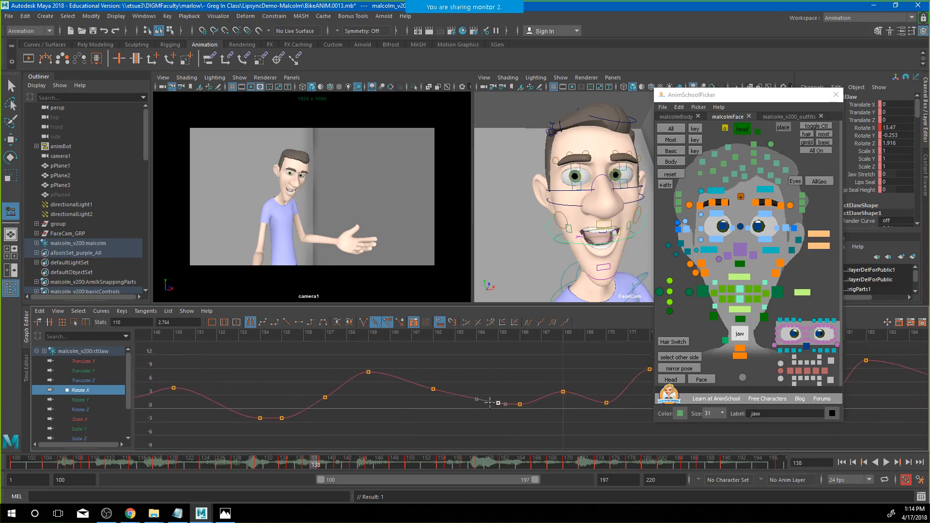
pyautogui.click(122, 311)
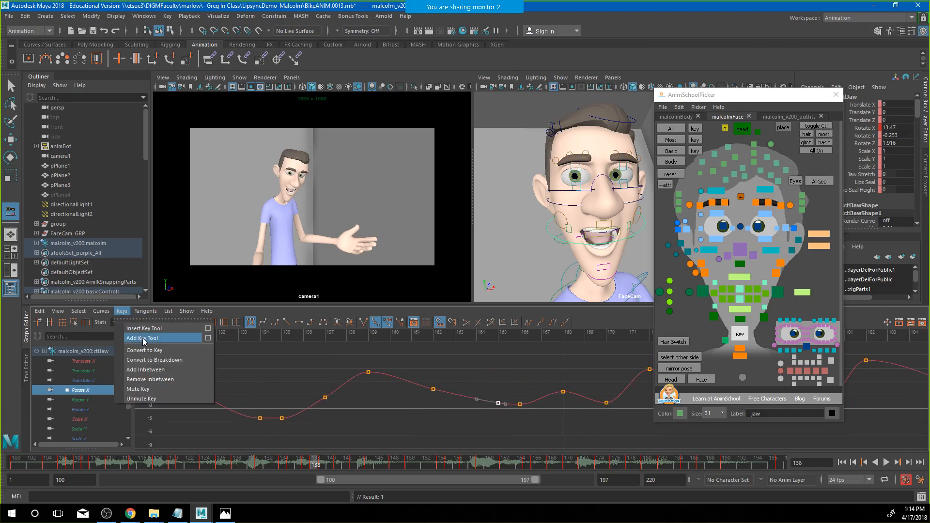
pyautogui.click(143, 339)
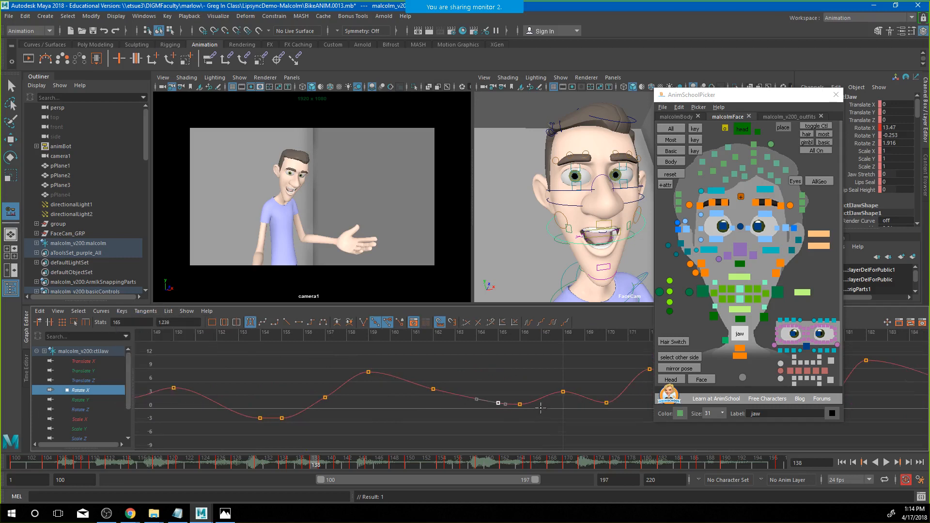
pyautogui.keyDown('alt'); pyautogui.moveTo(540, 409); pyautogui.dragTo(293, 379, button='middle'); pyautogui.keyUp('alt')
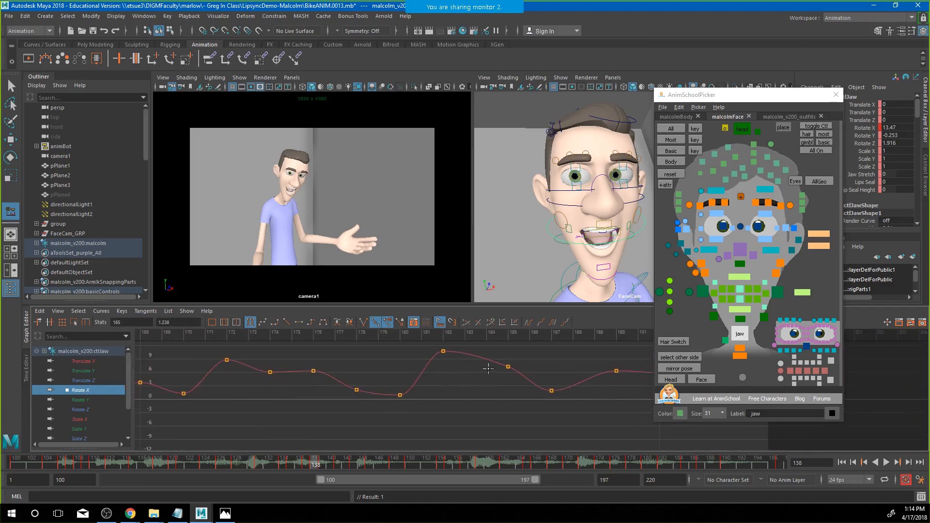
pyautogui.middleClick(466, 348)
pyautogui.keyDown('alt'); pyautogui.moveTo(479, 385); pyautogui.dragTo(166, 380, button='middle'); pyautogui.keyUp('alt')
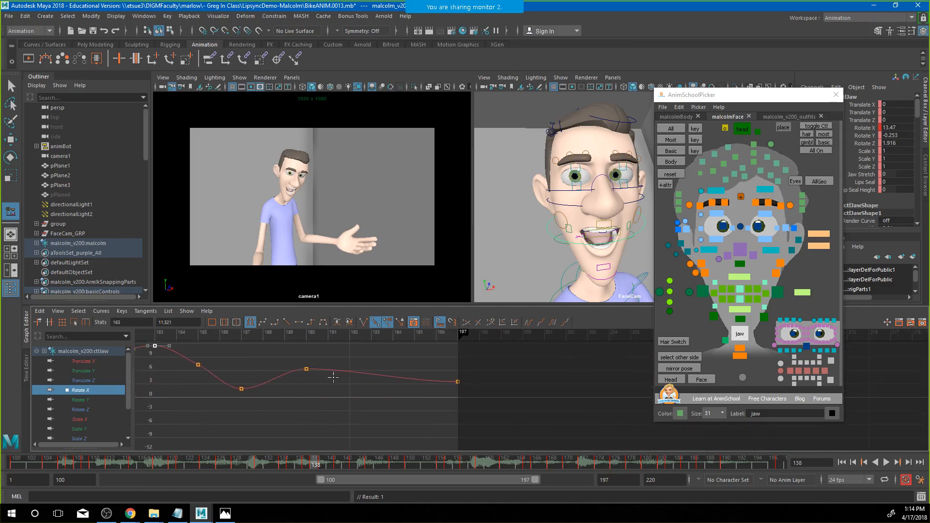
# Add a key at frame 192 on the jaw's Rotate X curve, raise it slightly, and deselect the jaw
pyautogui.middleClick(349, 369)
pyautogui.moveTo(345, 367); pyautogui.dragTo(256, 391, button='middle')
pyautogui.press('w')
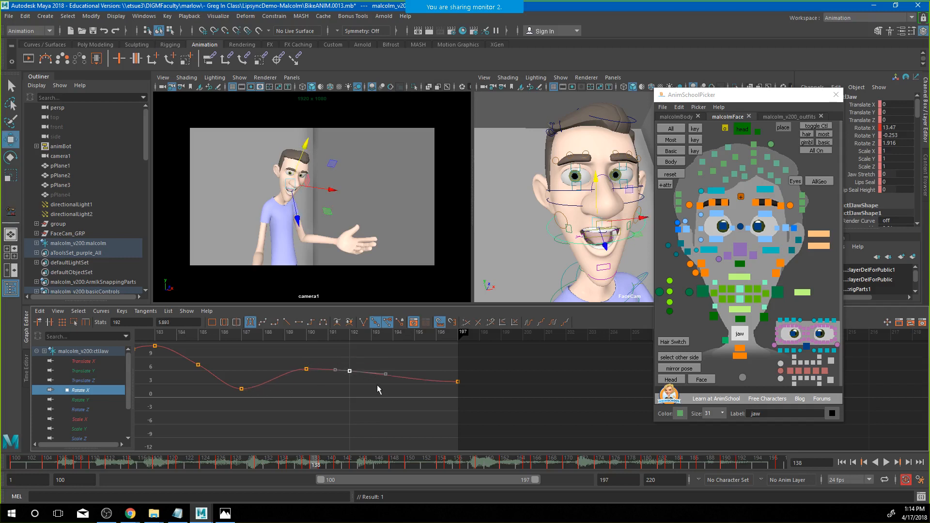
pyautogui.moveTo(379, 389); pyautogui.dragTo(378, 373, button='middle')
pyautogui.moveTo(390, 334); pyautogui.dragTo(7, 328)
pyautogui.click(409, 214)
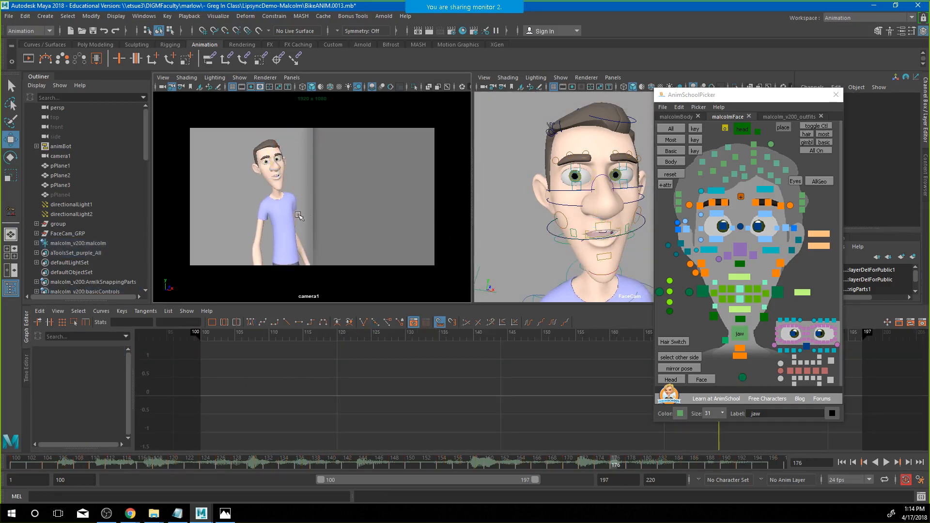
# Switch back to the Maya Classic workspace and play back the animation to check the jaw motion
pyautogui.press('space')
pyautogui.click(912, 19)
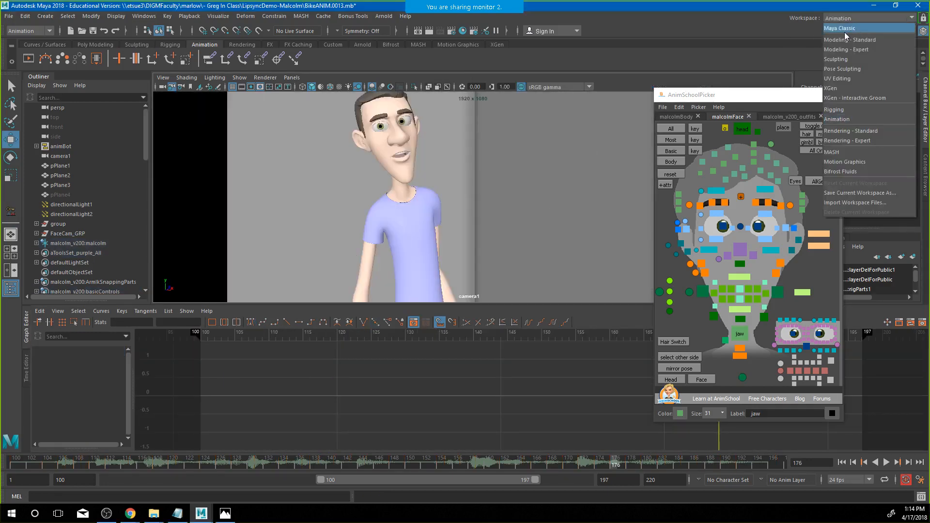
pyautogui.click(845, 37)
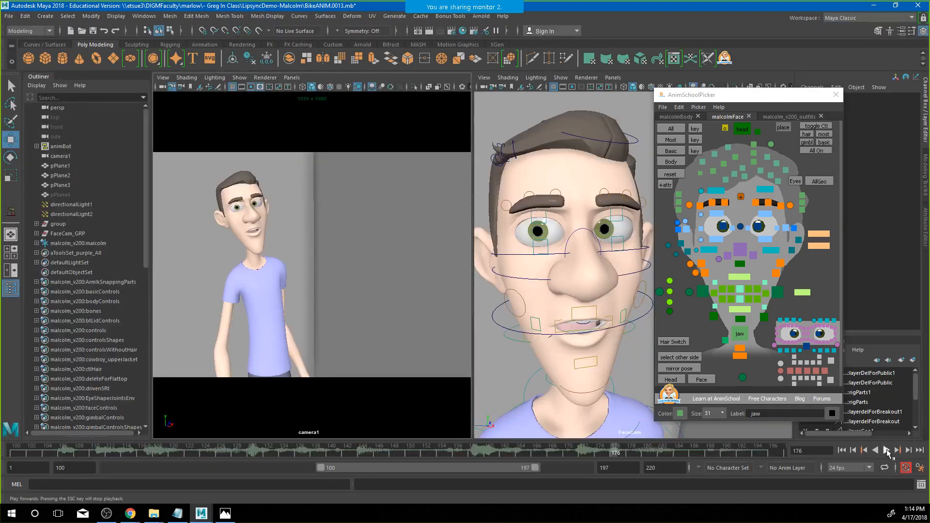
pyautogui.click(885, 450)
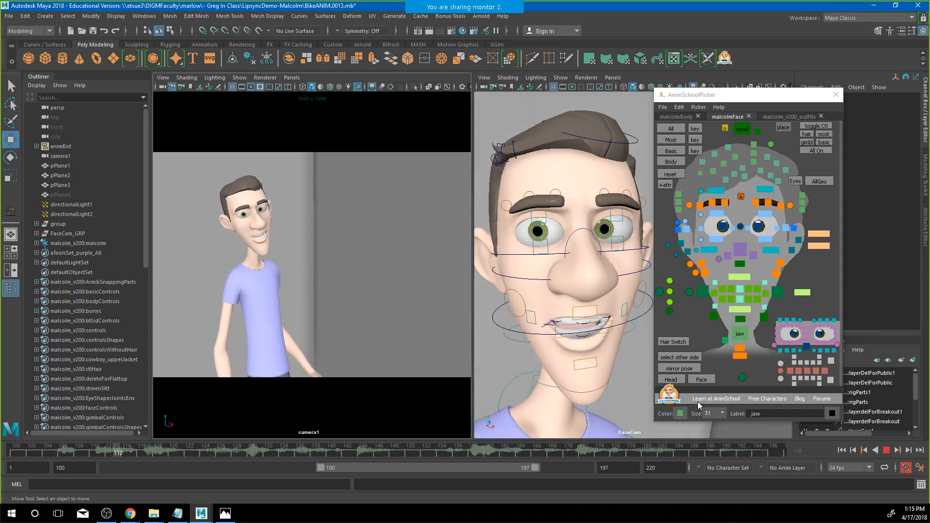
pyautogui.click(887, 450)
pyautogui.hotkey('alt', 'v')
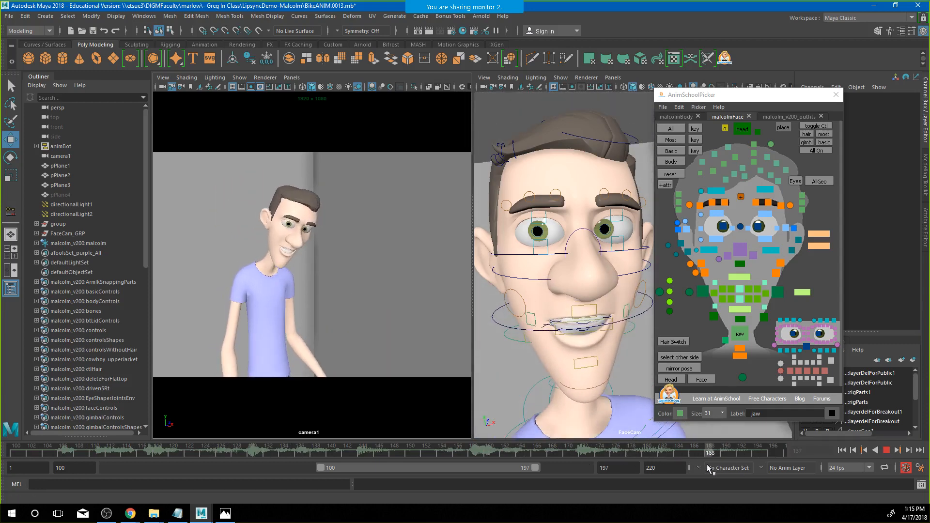
# Stop playback at frame 191 with the jaw selected, and show only its Rotate X curve in the Animation workspace
pyautogui.click(717, 454)
pyautogui.click(744, 334)
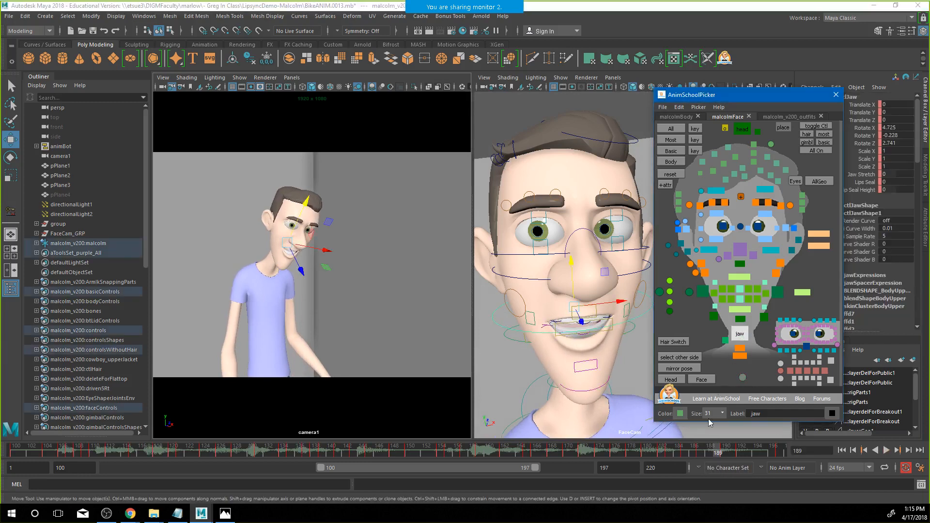
pyautogui.hotkey('alt', 'v')
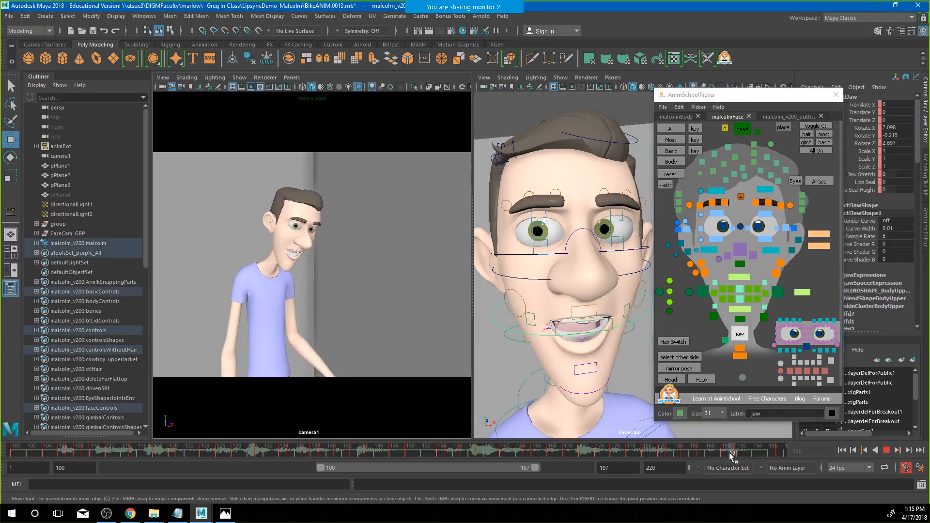
pyautogui.click(728, 452)
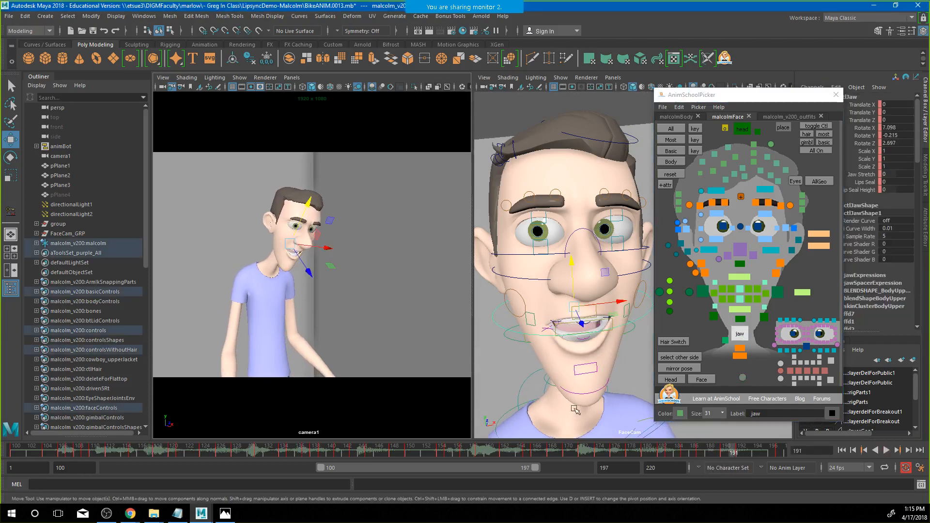
pyautogui.click(881, 17)
pyautogui.click(843, 119)
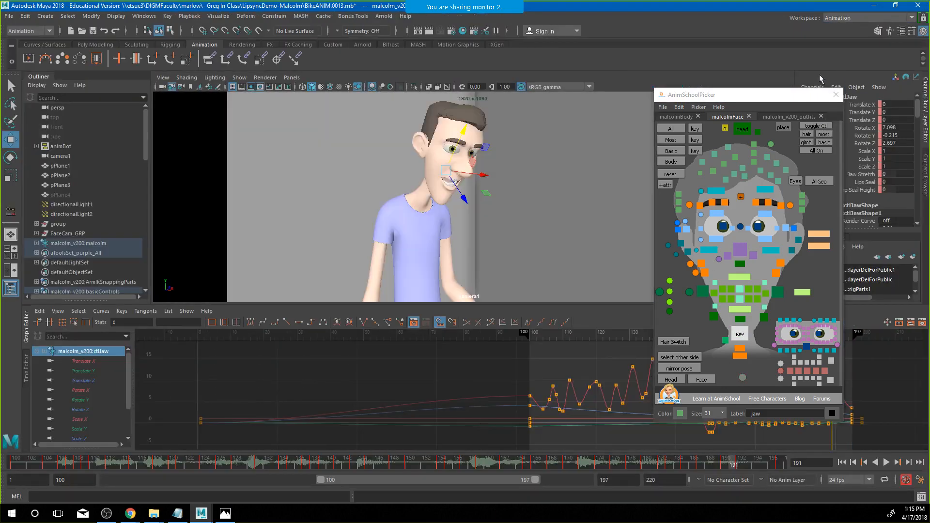
pyautogui.moveTo(759, 96); pyautogui.dragTo(482, 57)
pyautogui.keyDown('alt'); pyautogui.keyDown('shift'); pyautogui.moveTo(823, 395); pyautogui.dragTo(851, 397, button='right'); pyautogui.keyUp('shift'); pyautogui.keyUp('alt')
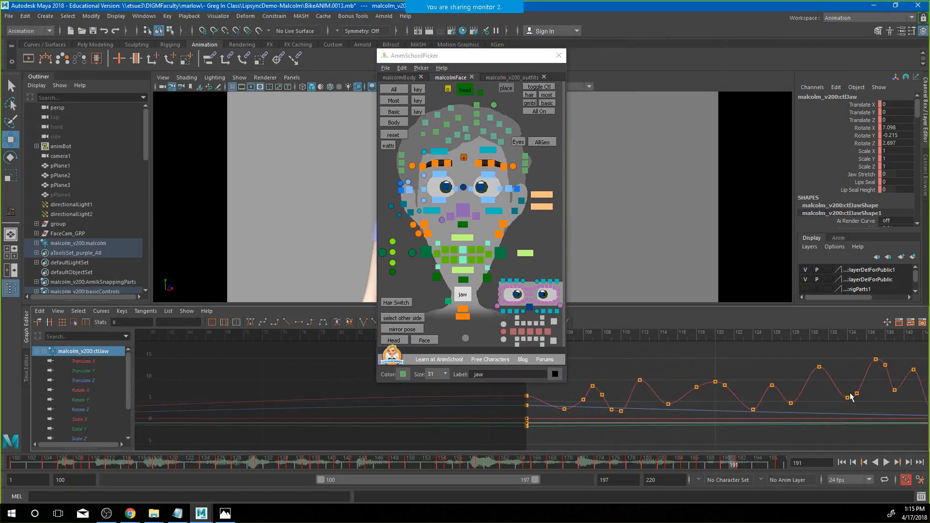
pyautogui.keyDown('alt'); pyautogui.moveTo(851, 397); pyautogui.dragTo(726, 399, button='middle'); pyautogui.keyUp('alt')
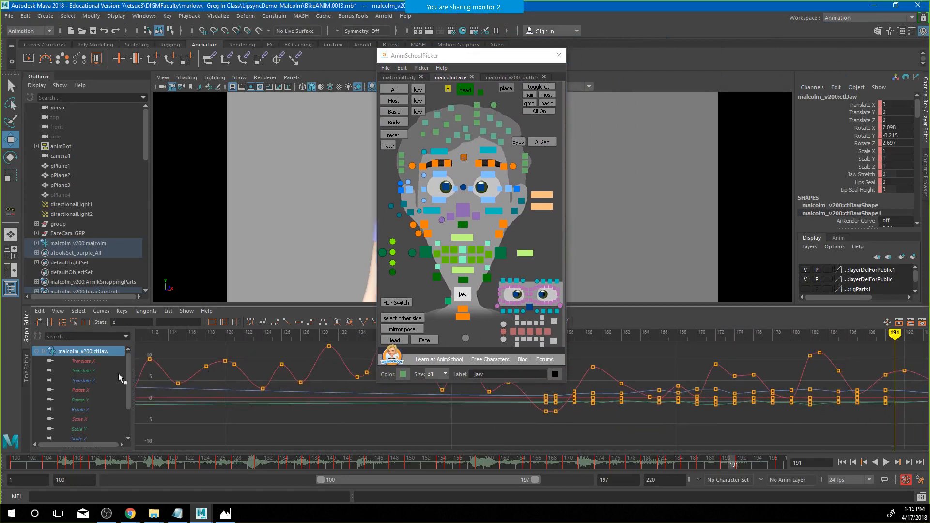
pyautogui.click(86, 391)
# Lower the frame 190 key on the jaw's Rotate X curve, and deselect the jaw
pyautogui.keyDown('alt'); pyautogui.moveTo(787, 383); pyautogui.dragTo(549, 386, button='middle'); pyautogui.keyUp('alt')
pyautogui.keyDown('alt'); pyautogui.moveTo(618, 405); pyautogui.dragTo(657, 408, button='right'); pyautogui.keyUp('alt')
pyautogui.keyDown('alt'); pyautogui.moveTo(657, 409); pyautogui.dragTo(629, 409, button='middle'); pyautogui.keyUp('alt')
pyautogui.moveTo(657, 383); pyautogui.dragTo(692, 425)
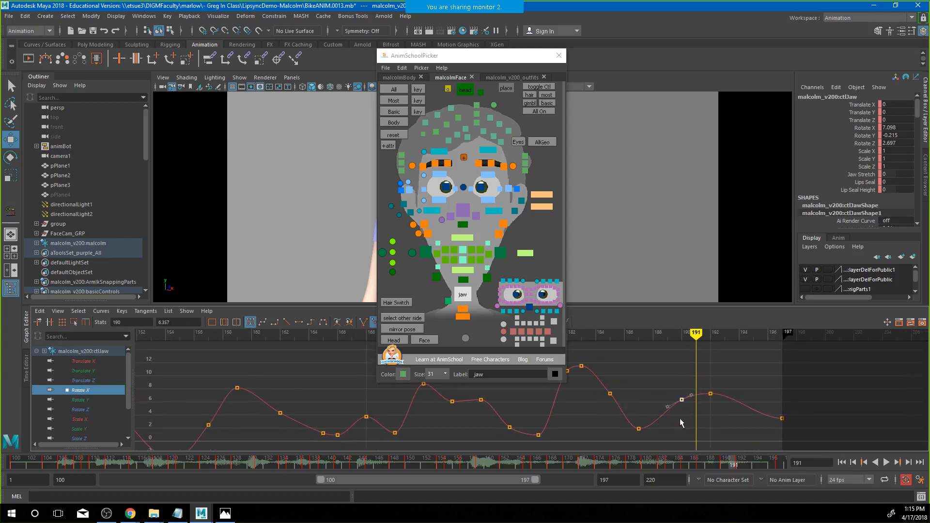
pyautogui.moveTo(680, 423); pyautogui.dragTo(671, 441, button='middle')
pyautogui.moveTo(669, 426); pyautogui.dragTo(669, 437, button='middle')
pyautogui.moveTo(494, 54); pyautogui.dragTo(781, 70)
pyautogui.click(577, 230)
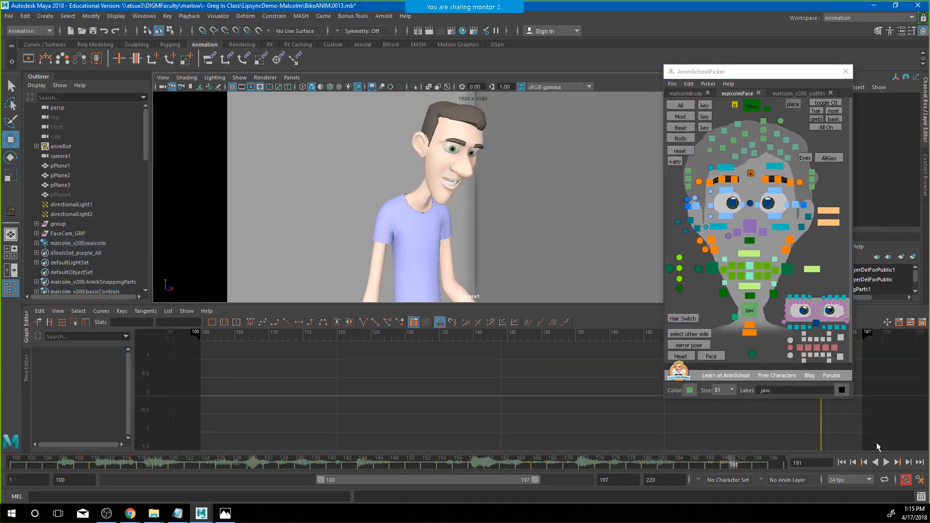
# Play back the animation and scrub to frame 135 to check the mouth shapes
pyautogui.click(886, 462)
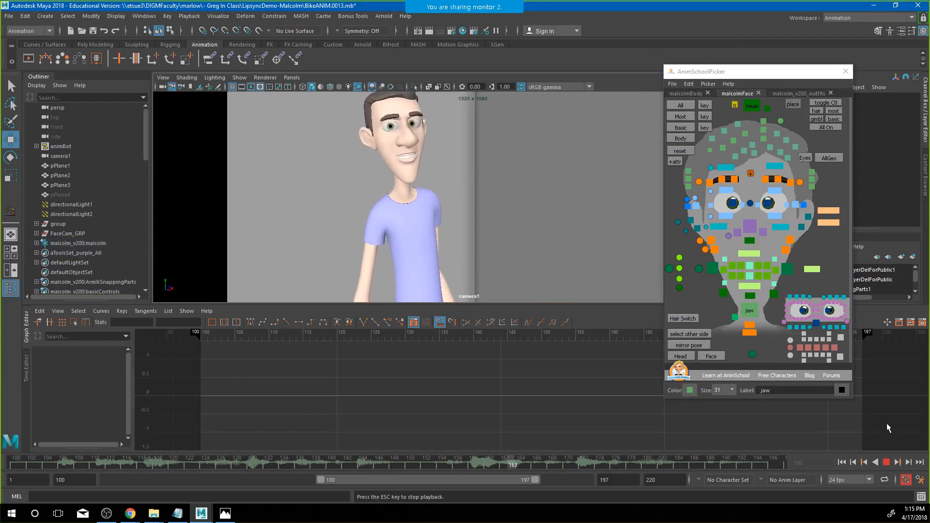
pyautogui.click(886, 462)
pyautogui.moveTo(77, 463); pyautogui.dragTo(290, 483)
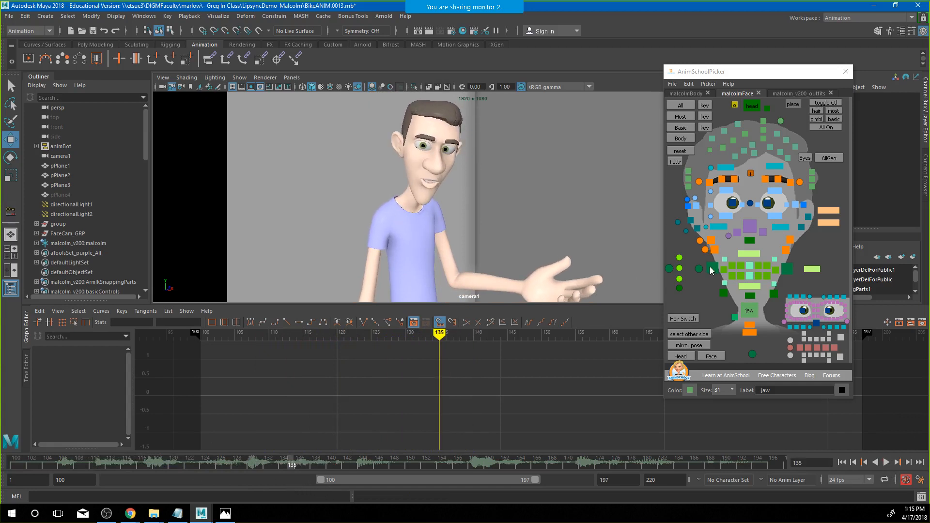
# Inspect the animation curves of the right mouth corner and the jaw at frame 135, isolating the jaw's Translate X curve
pyautogui.click(712, 269)
pyautogui.moveTo(429, 171); pyautogui.dragTo(443, 169)
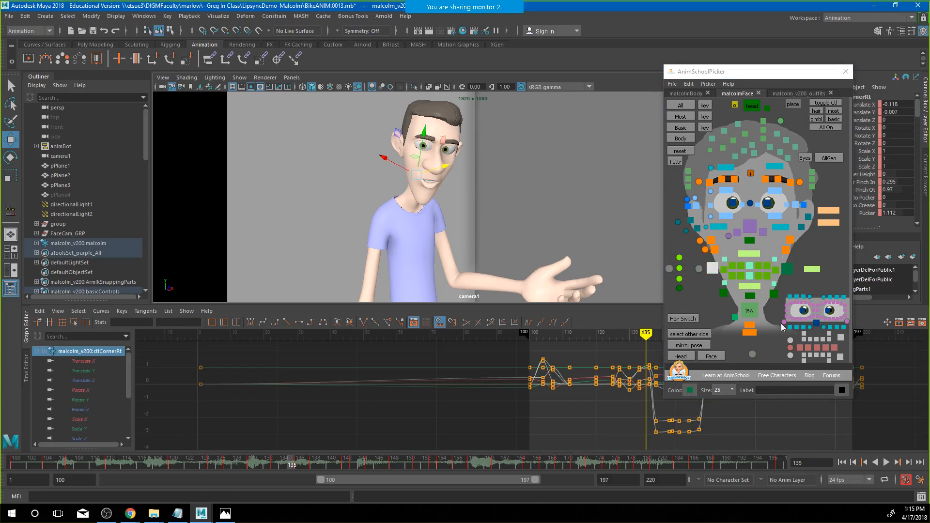
pyautogui.click(751, 312)
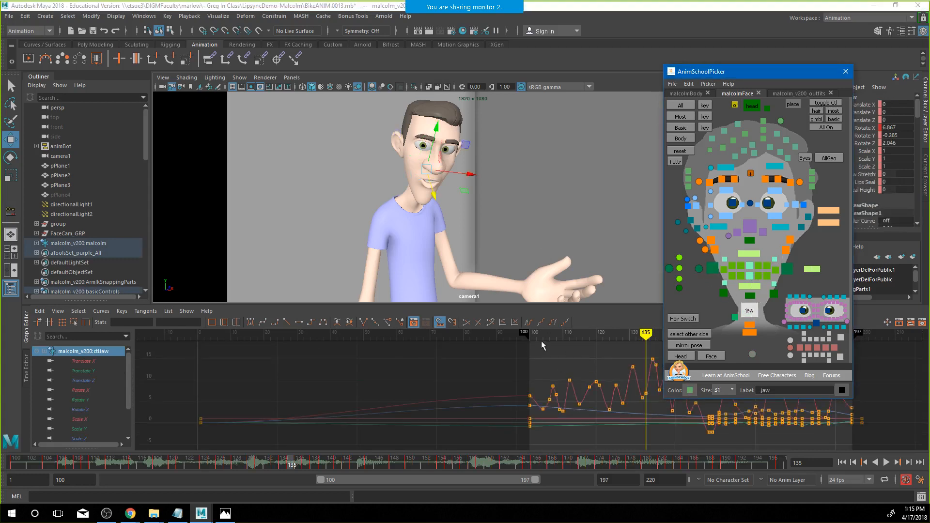
pyautogui.click(96, 361)
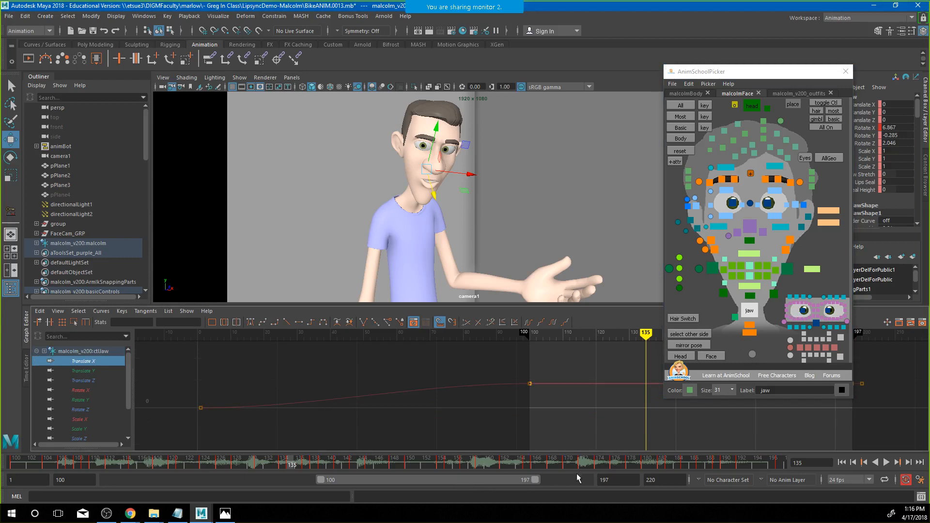
# Move the control picker out of the way, deselect the jaw, and switch to the Maya Classic workspace
pyautogui.moveTo(709, 75); pyautogui.dragTo(929, 92)
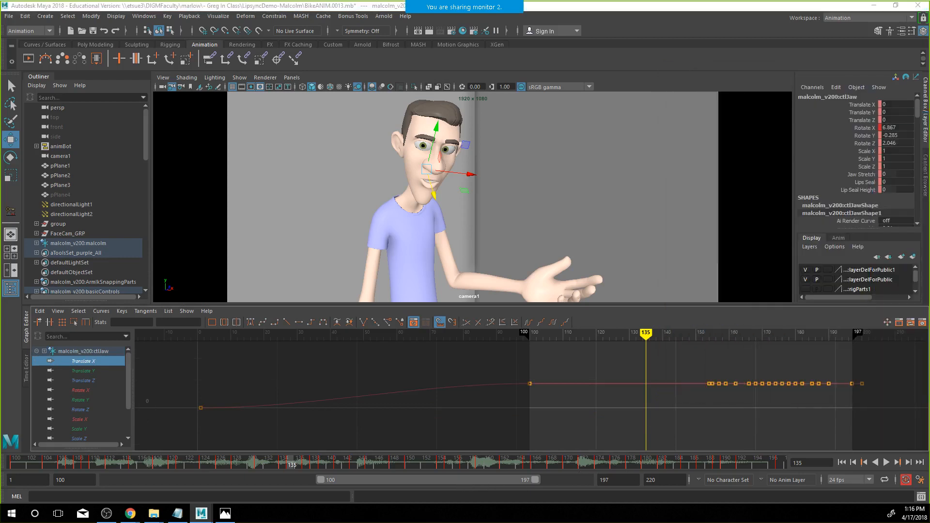
pyautogui.click(477, 145)
pyautogui.click(911, 18)
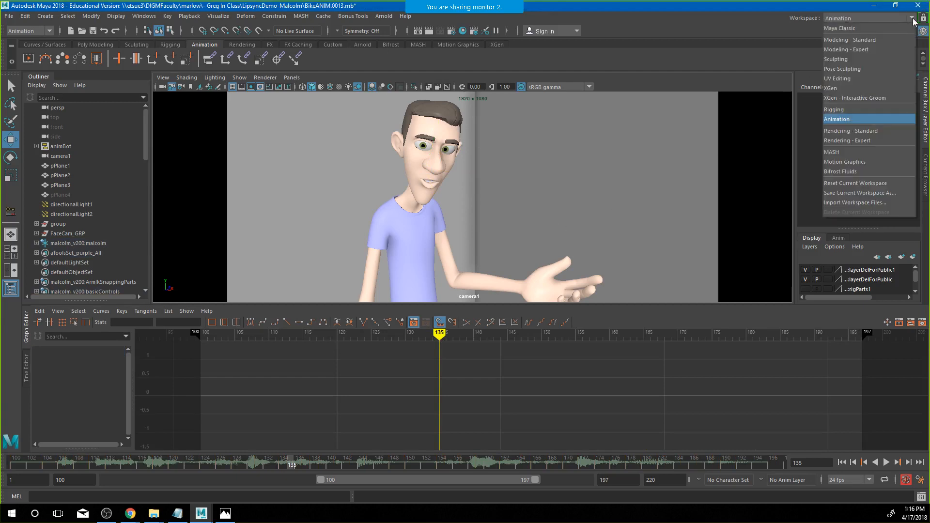
pyautogui.click(873, 30)
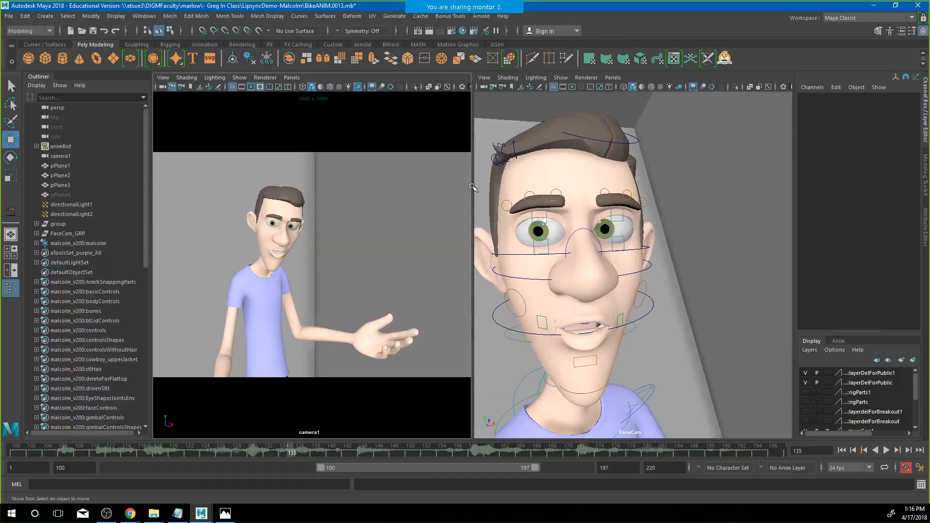
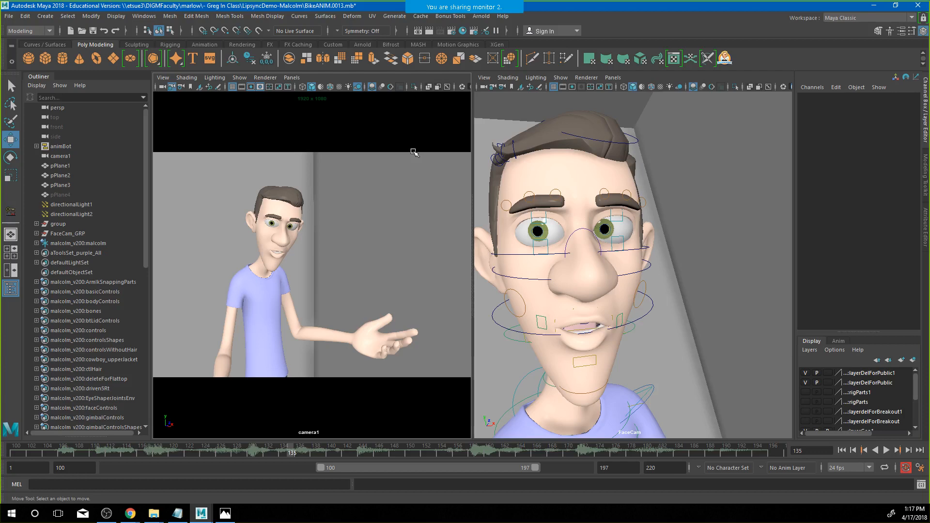
# Bring the face control picker back into view, select all the eyebrow controls, and go to frame 103
pyautogui.moveTo(0, 66); pyautogui.dragTo(812, 77)
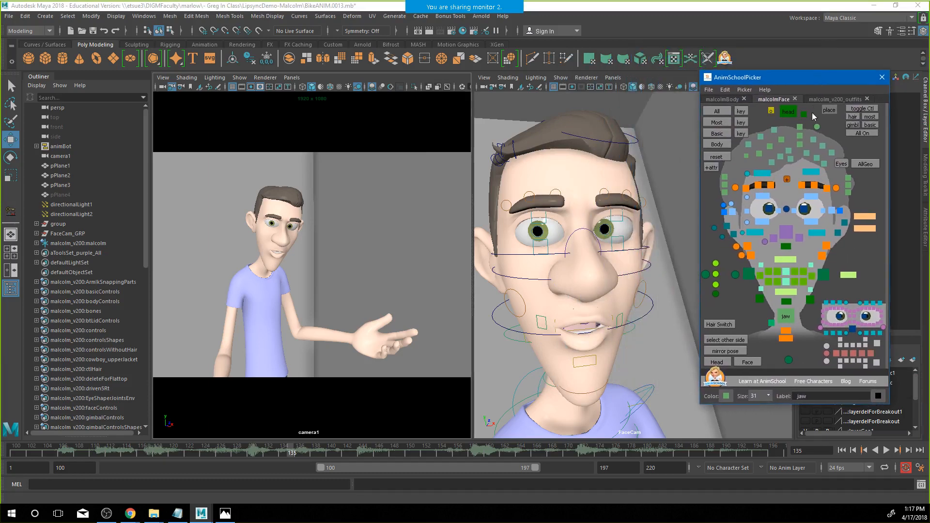
pyautogui.click(787, 179)
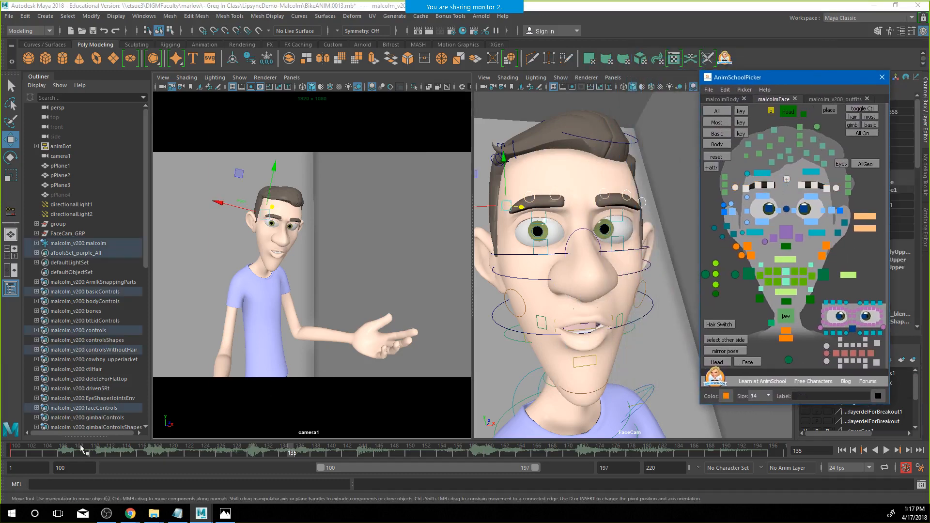
pyautogui.click(35, 451)
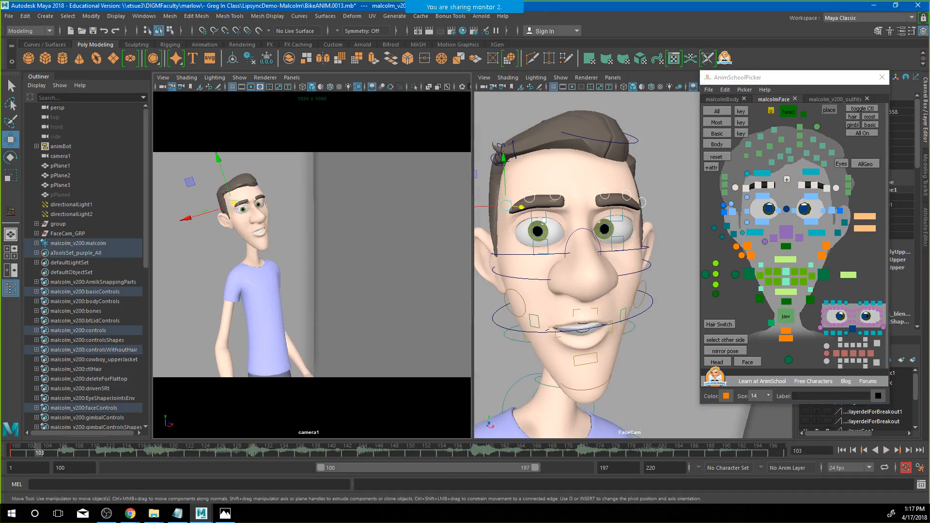
# Try moving both inner eyebrow controls at frame 103, raising them into a worried expression, and undo the moves
pyautogui.click(803, 192)
pyautogui.keyDown('shift'); pyautogui.click(803, 188); pyautogui.keyUp('shift')
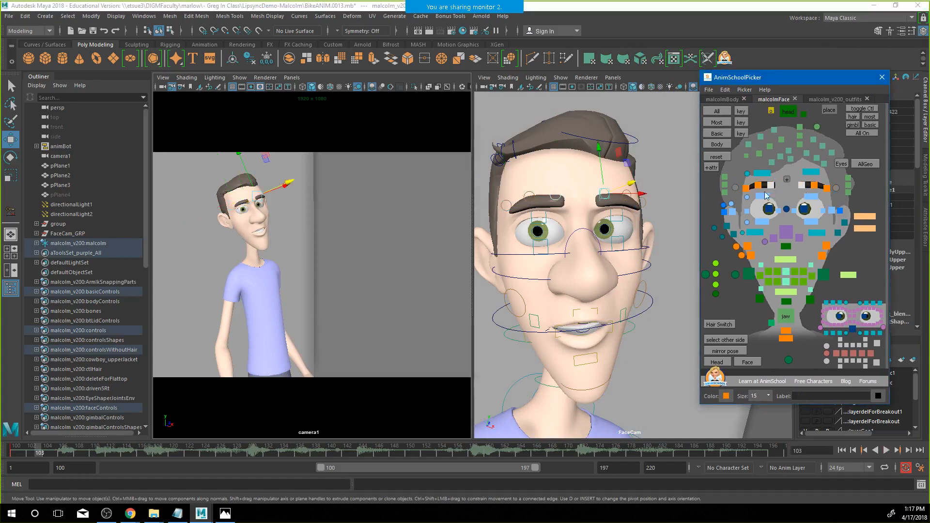
pyautogui.moveTo(604, 182)
pyautogui.mouseDown()
pyautogui.moveTo(602, 201)
pyautogui.moveTo(605, 187)
pyautogui.mouseUp()
pyautogui.moveTo(630, 196); pyautogui.dragTo(611, 195)
pyautogui.hotkey('ctrl', 'z')
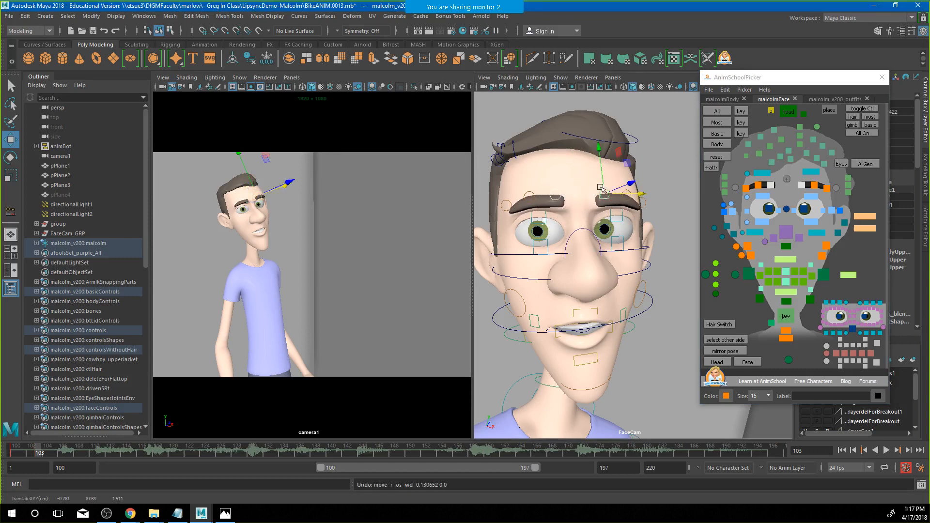
pyautogui.moveTo(602, 181); pyautogui.dragTo(600, 159)
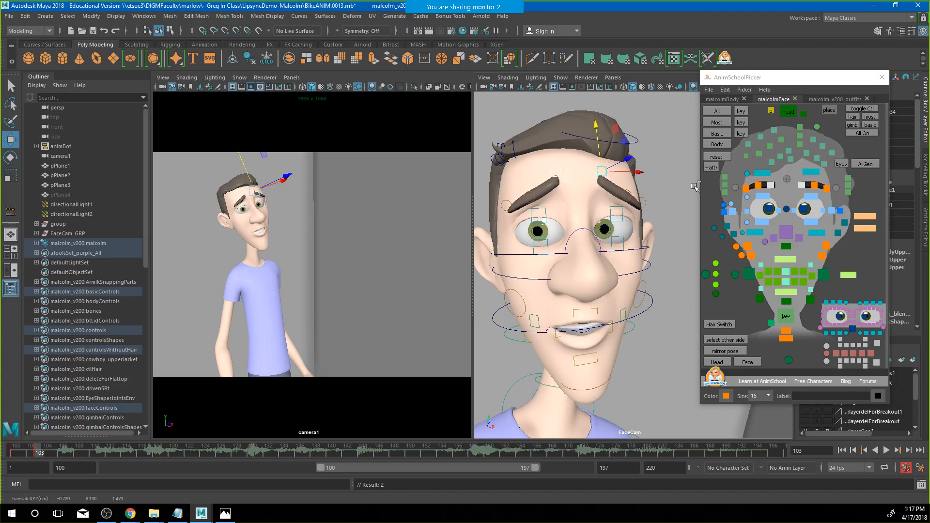
pyautogui.hotkey('ctrl', 'z')
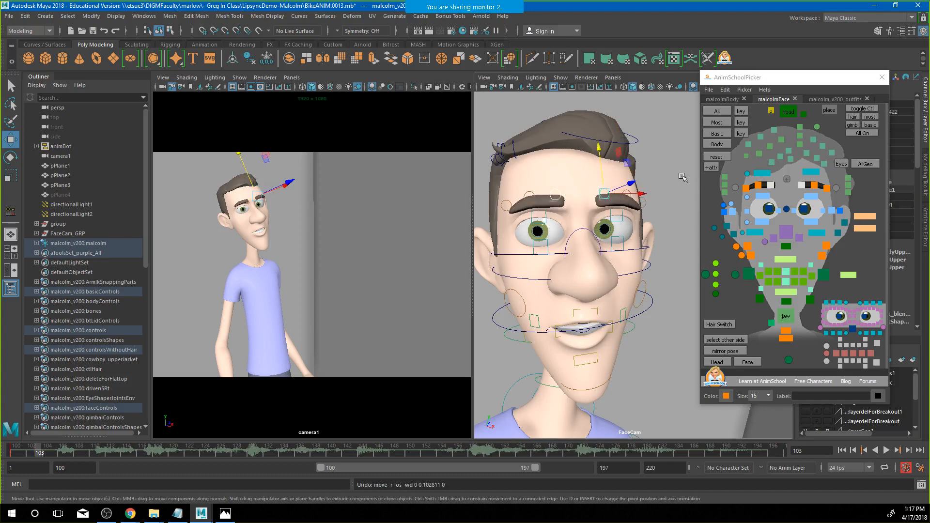
# Try an angry brow pose at frame 103 with the outer eyebrow controls raised and the inner ones lowered, and undo it
pyautogui.click(629, 191)
pyautogui.click(627, 194)
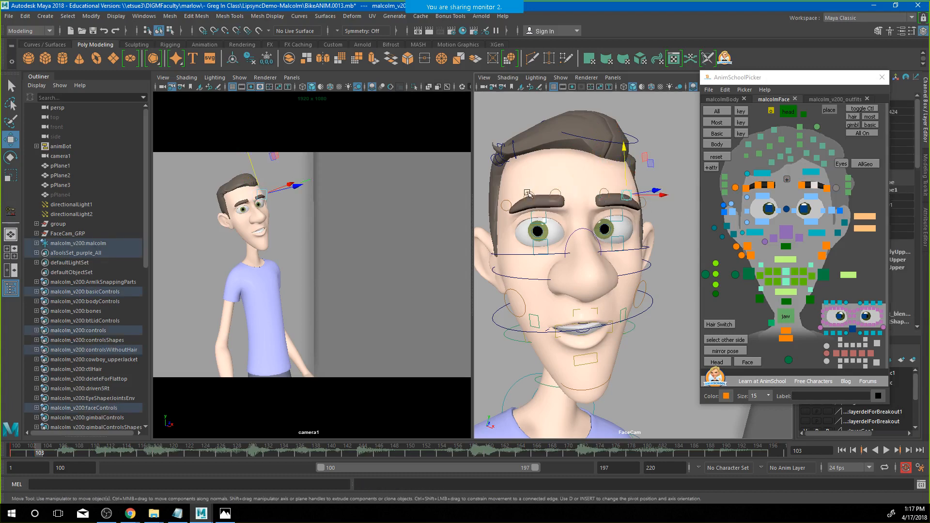
pyautogui.click(556, 196)
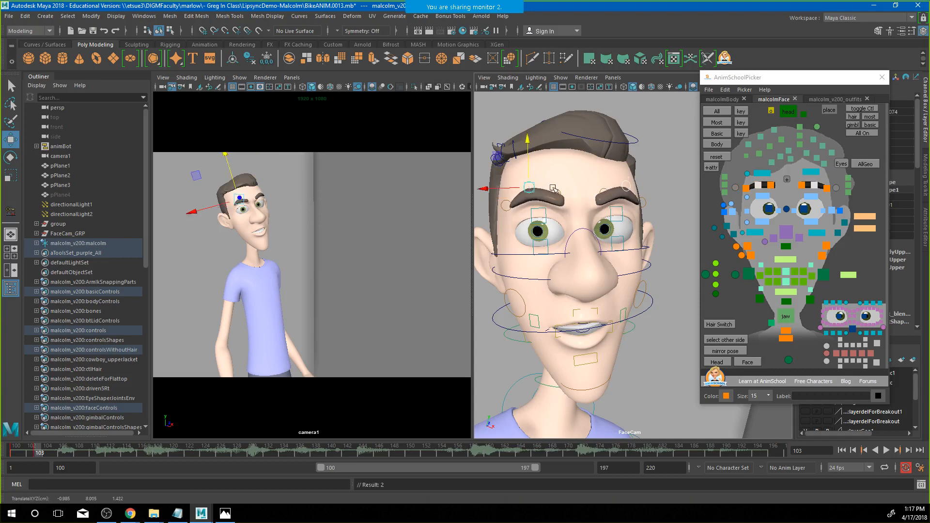
pyautogui.keyDown('shift'); pyautogui.click(604, 197); pyautogui.keyUp('shift')
pyautogui.moveTo(600, 169); pyautogui.dragTo(603, 185)
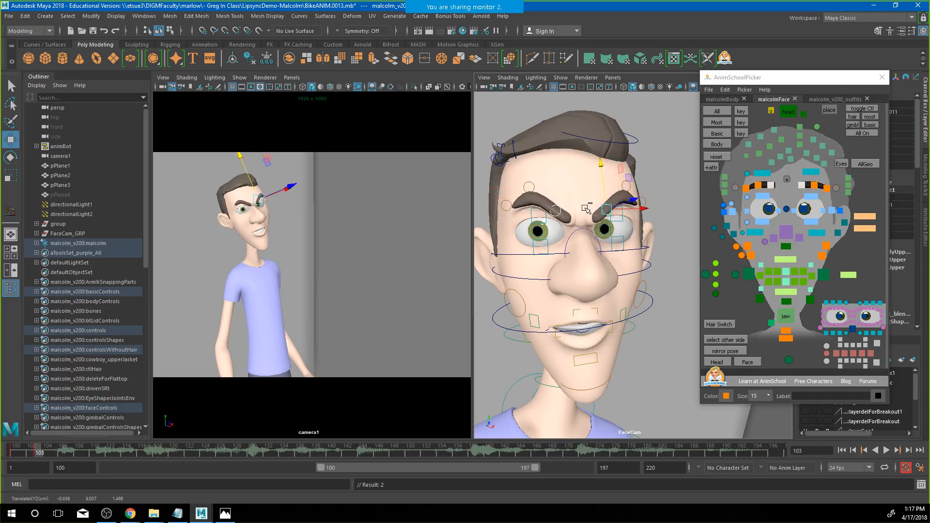
pyautogui.hotkey('ctrl', 'z')
pyautogui.hotkey('ctrl', 'z')
pyautogui.hotkey('ctrl', 'z')
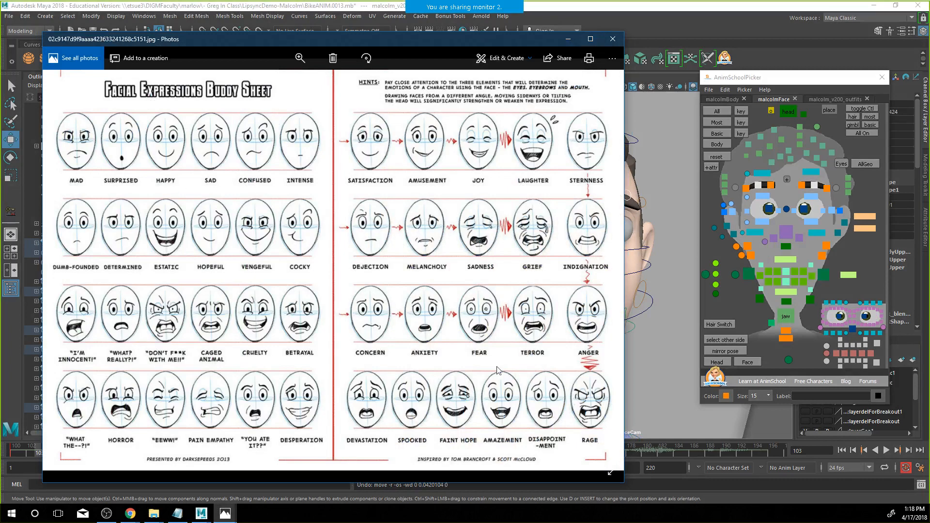
# Examine the facial expression and dialogue mouth-shape reference images in Photos, enlarge the mixed-emotions page, and close the viewer
pyautogui.press('Right')
pyautogui.press('Right')
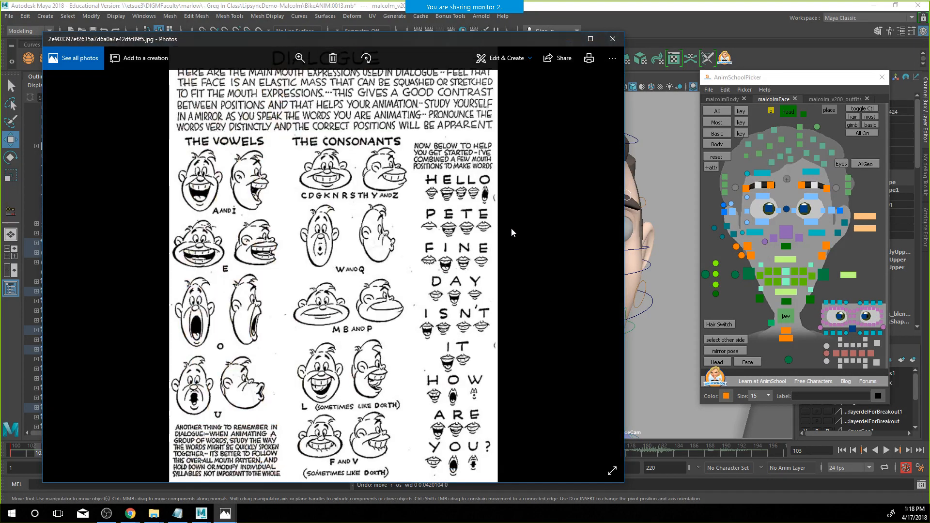
pyautogui.press('Right')
pyautogui.press('Right')
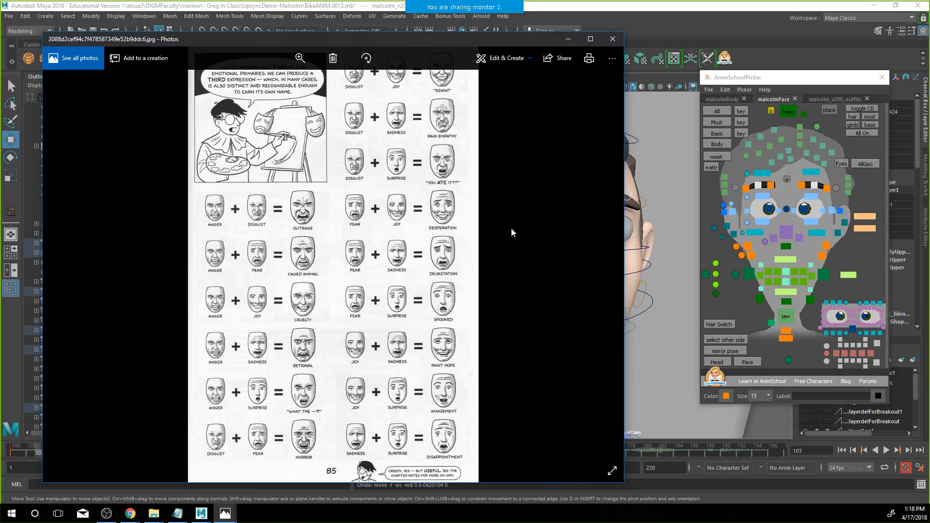
pyautogui.press('Left')
pyautogui.press('Right')
pyautogui.keyDown('ctrl'); pyautogui.scroll(5, 260, 255); pyautogui.keyUp('ctrl')
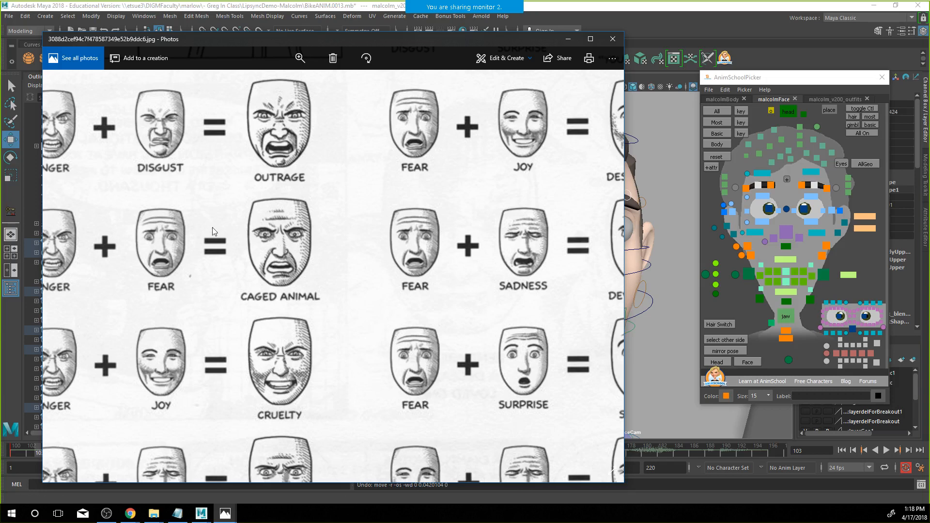
pyautogui.moveTo(213, 232); pyautogui.dragTo(488, 421)
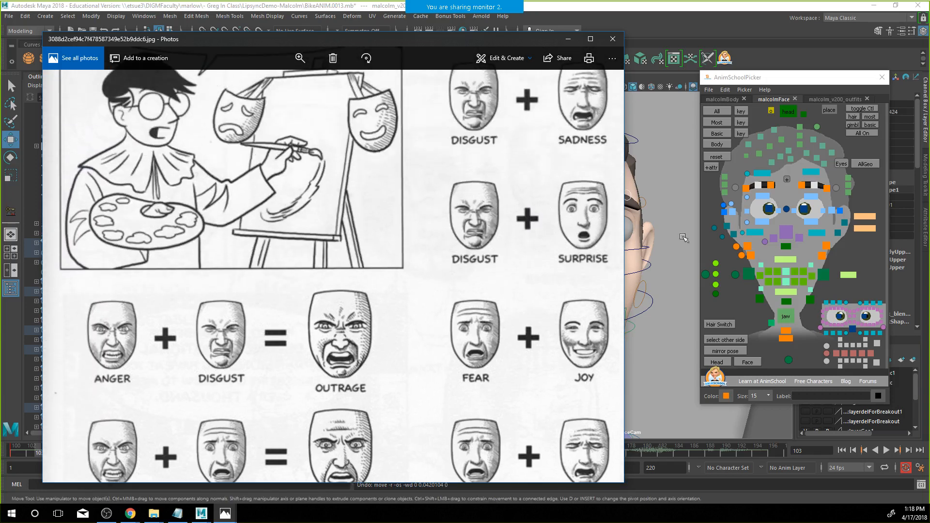
pyautogui.moveTo(291, 314)
pyautogui.mouseDown()
pyautogui.moveTo(119, 312)
pyautogui.moveTo(291, 414)
pyautogui.moveTo(293, 431)
pyautogui.mouseUp()
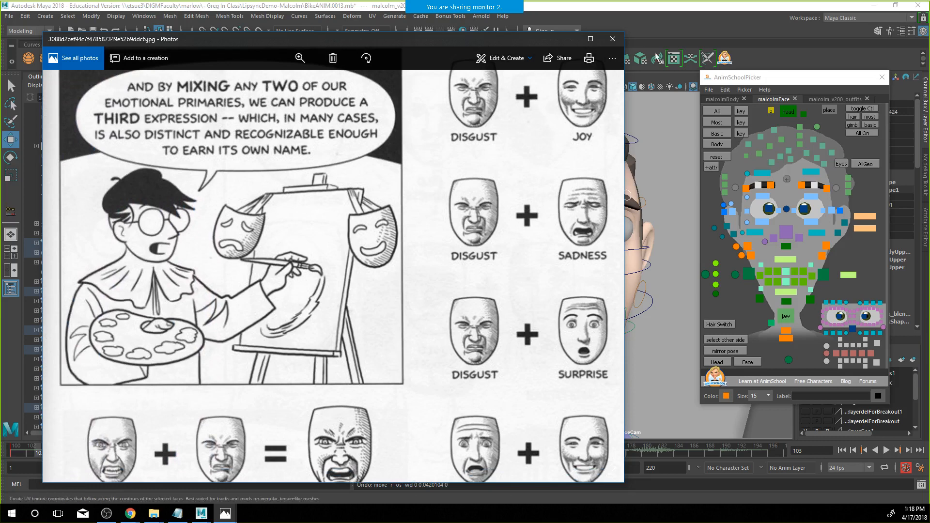
pyautogui.click(612, 39)
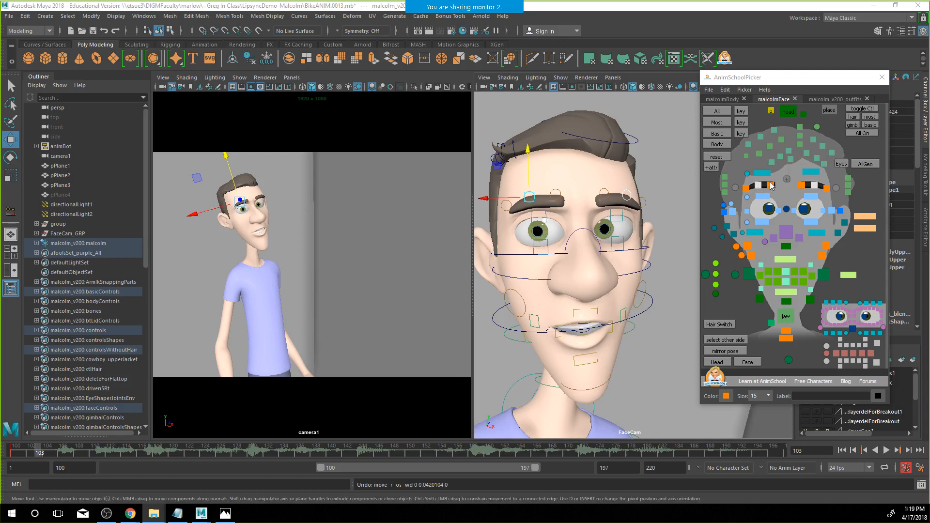
# Select all the eyebrow controls, scrub through the dialogue to frame 115, and key them there
pyautogui.click(787, 178)
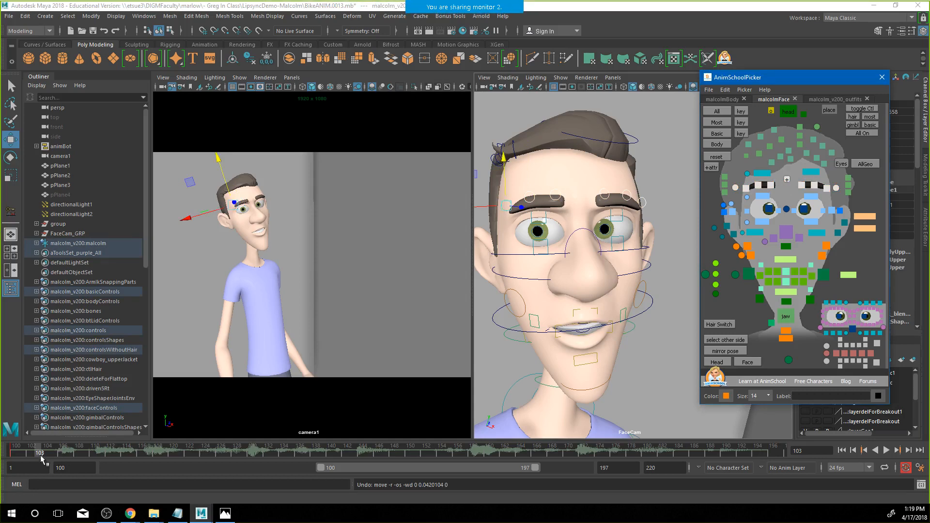
pyautogui.moveTo(38, 454); pyautogui.dragTo(145, 457)
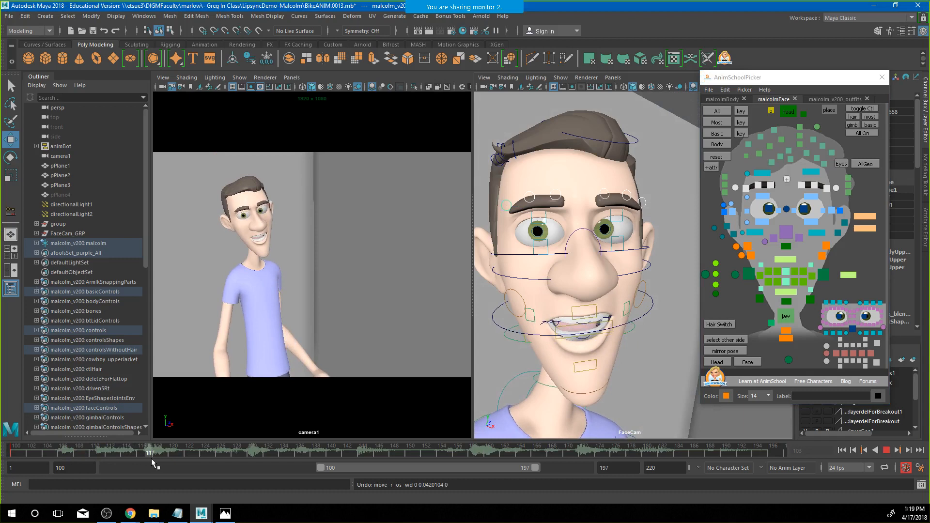
pyautogui.moveTo(151, 458); pyautogui.dragTo(153, 458)
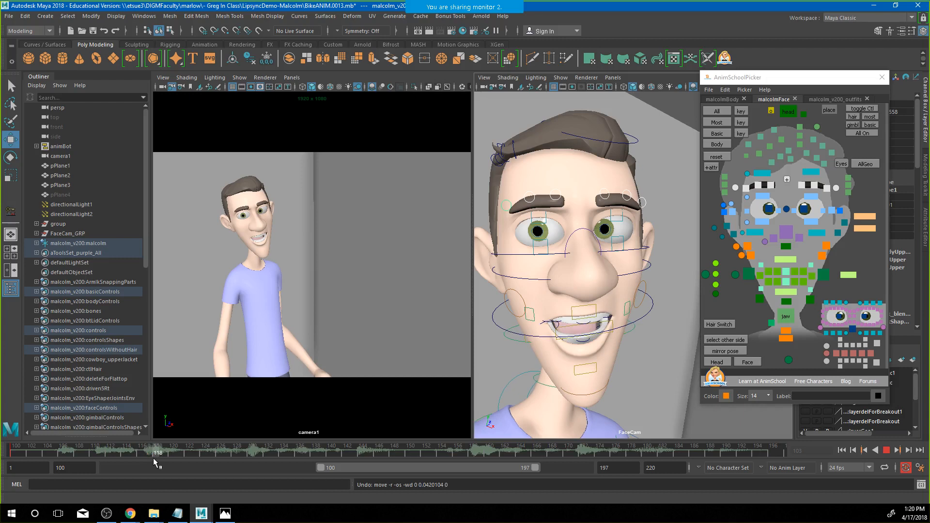
pyautogui.moveTo(153, 458); pyautogui.dragTo(133, 450)
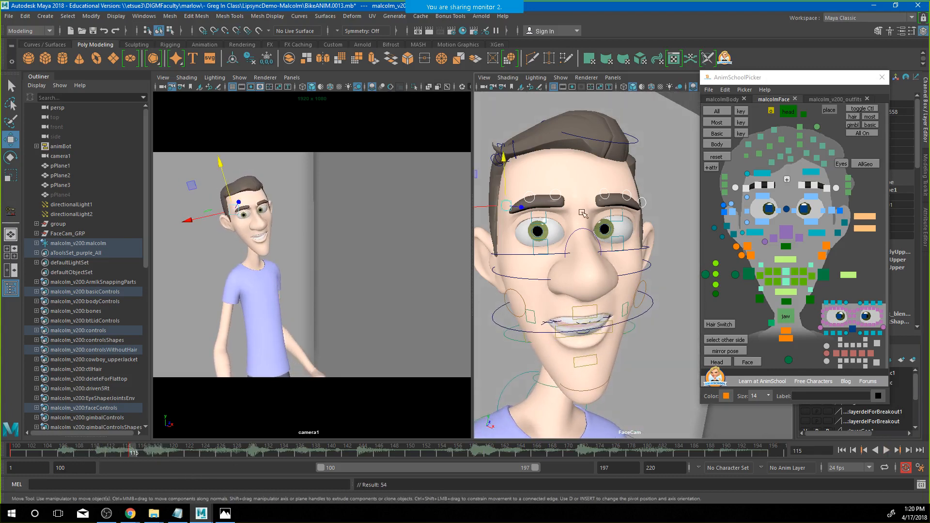
# Try to raise the character's right eyebrow at frame 115 using its individual controls and the wider control above it, undoing the moves
pyautogui.click(533, 197)
pyautogui.moveTo(528, 185); pyautogui.dragTo(556, 178)
pyautogui.click(555, 194)
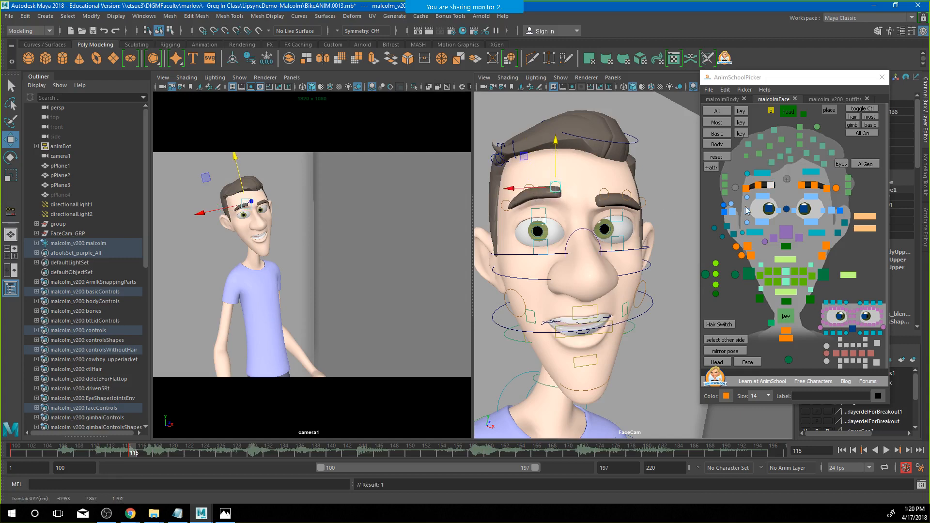
pyautogui.hotkey('ctrl', 'z')
pyautogui.click(772, 184)
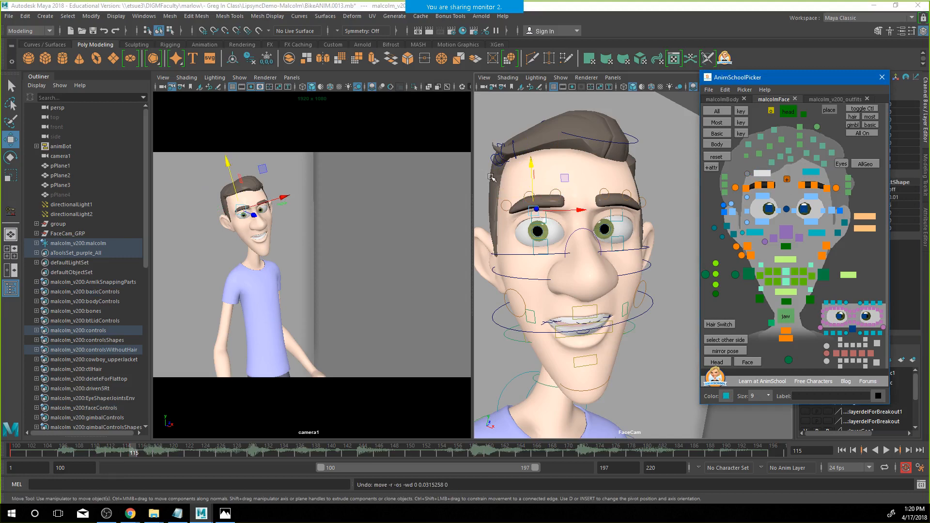
pyautogui.moveTo(531, 171); pyautogui.dragTo(531, 164)
pyautogui.hotkey('ctrl', 'z')
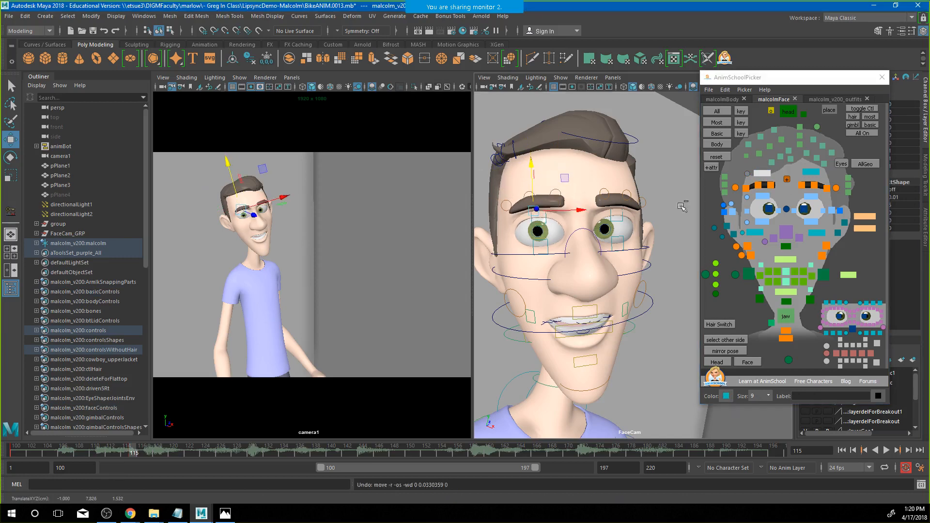
# Raise the character's entire right eyebrow at frame 115 by moving its brow controls together, and undo the extra brow move
pyautogui.click(735, 188)
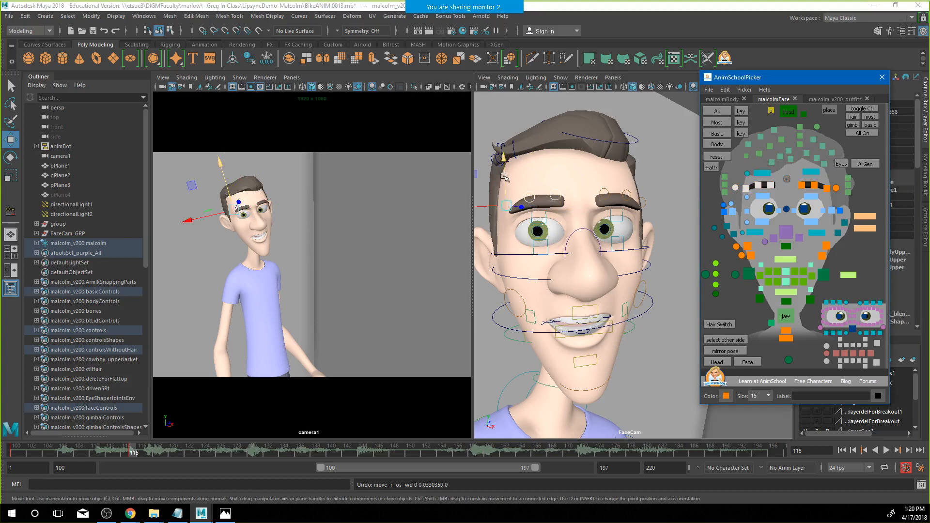
pyautogui.moveTo(504, 177); pyautogui.dragTo(532, 148)
pyautogui.click(761, 173)
pyautogui.hotkey('ctrl', 'z')
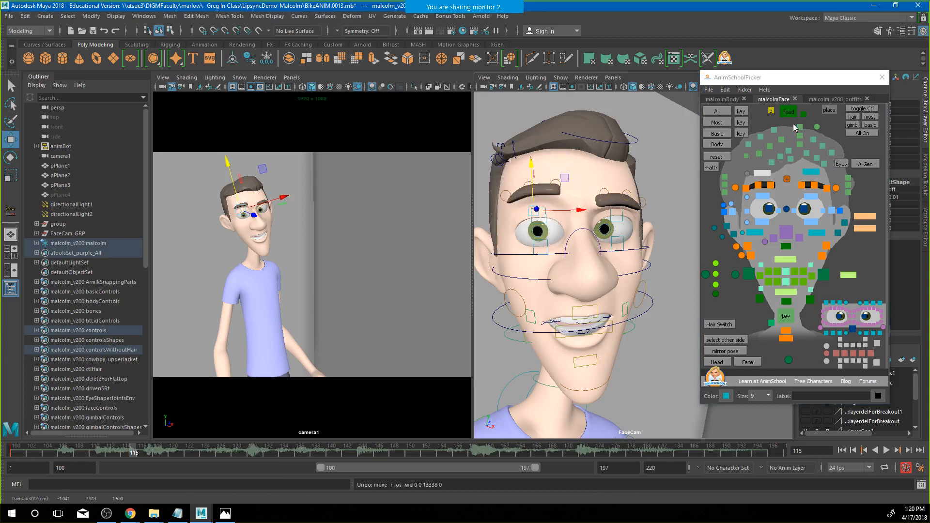
# Try moving the whole-face control and the chin control at frame 115, undoing each move
pyautogui.click(788, 112)
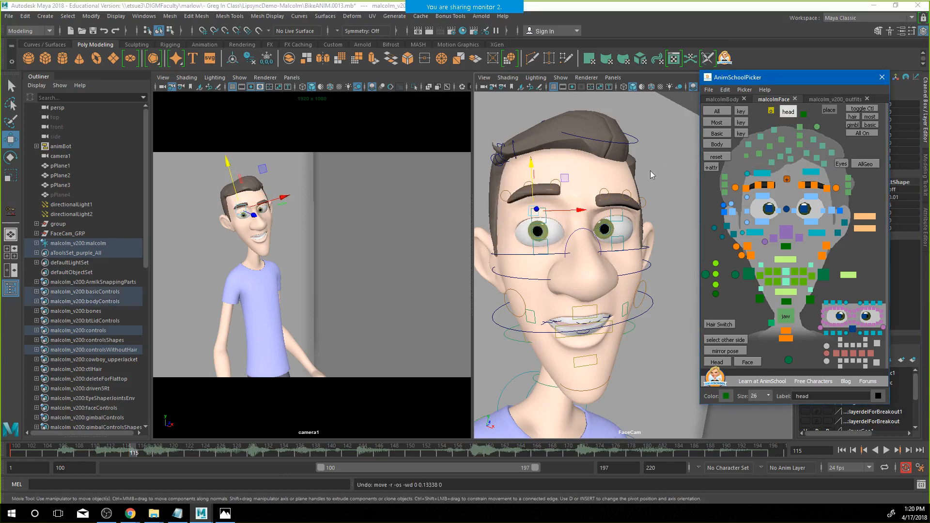
pyautogui.click(803, 114)
pyautogui.click(572, 276)
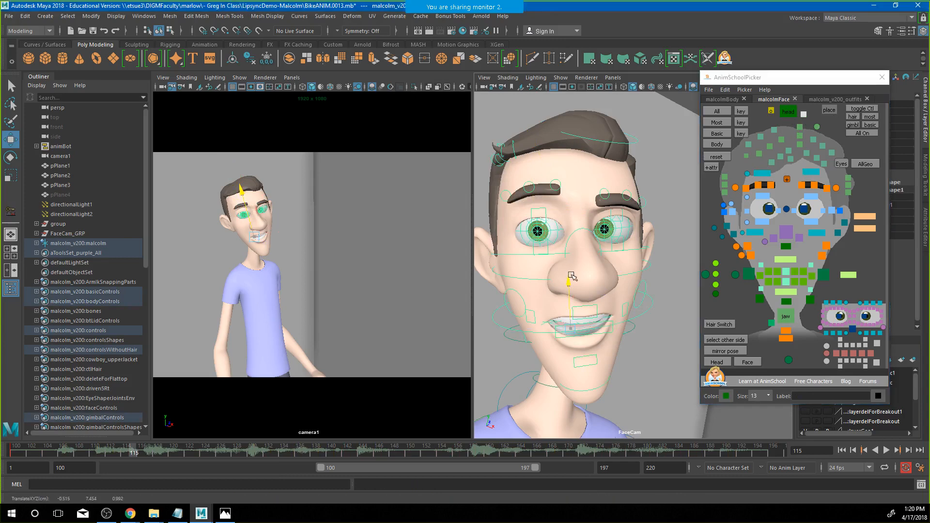
pyautogui.moveTo(572, 276); pyautogui.dragTo(571, 245)
pyautogui.hotkey('ctrl', 'z')
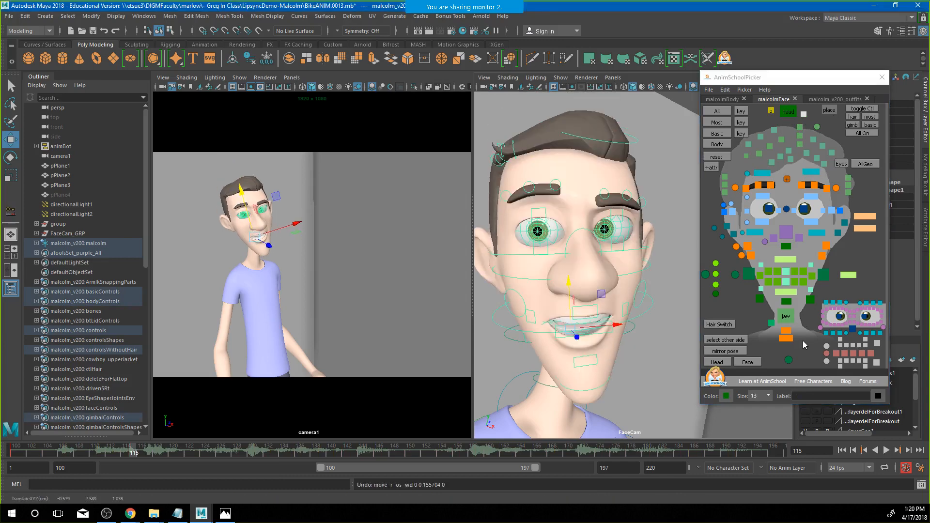
pyautogui.click(785, 338)
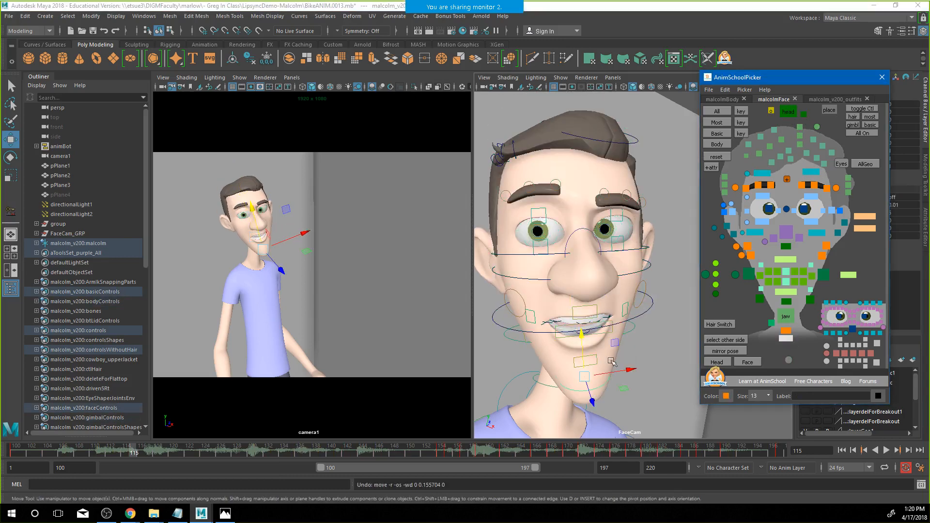
pyautogui.moveTo(586, 381); pyautogui.dragTo(588, 373)
pyautogui.hotkey('ctrl', 'z')
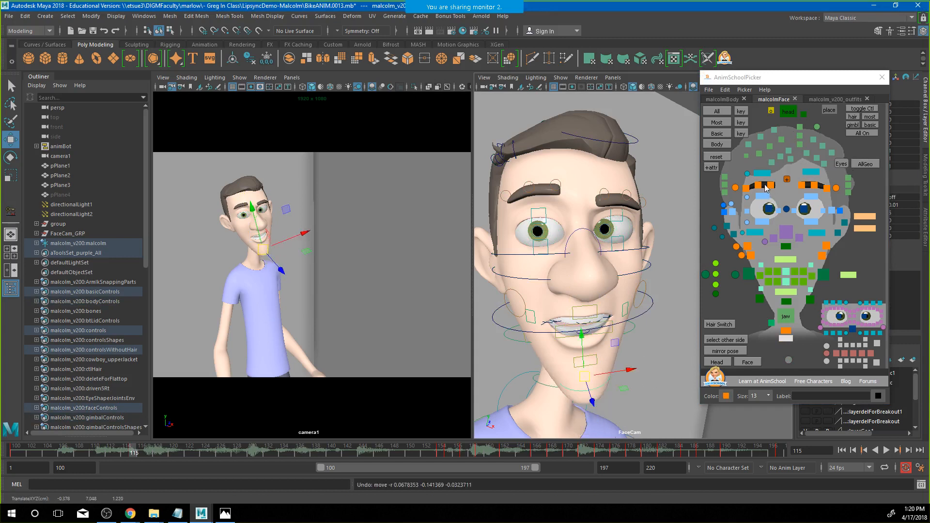
# Reshape the character's right eyebrow at frame 115 by repositioning its outer and inner brow controls
pyautogui.click(735, 187)
pyautogui.moveTo(504, 174); pyautogui.dragTo(505, 170)
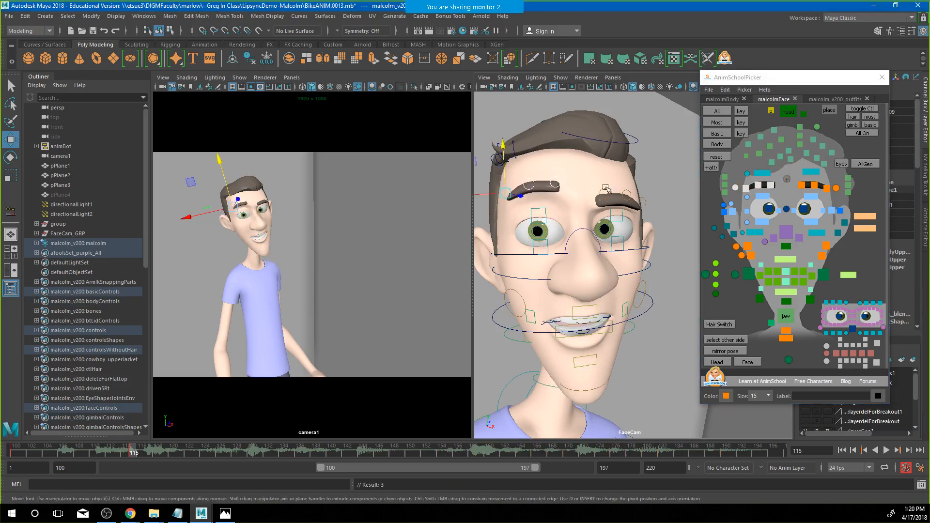
pyautogui.click(561, 186)
pyautogui.moveTo(556, 173); pyautogui.dragTo(541, 192)
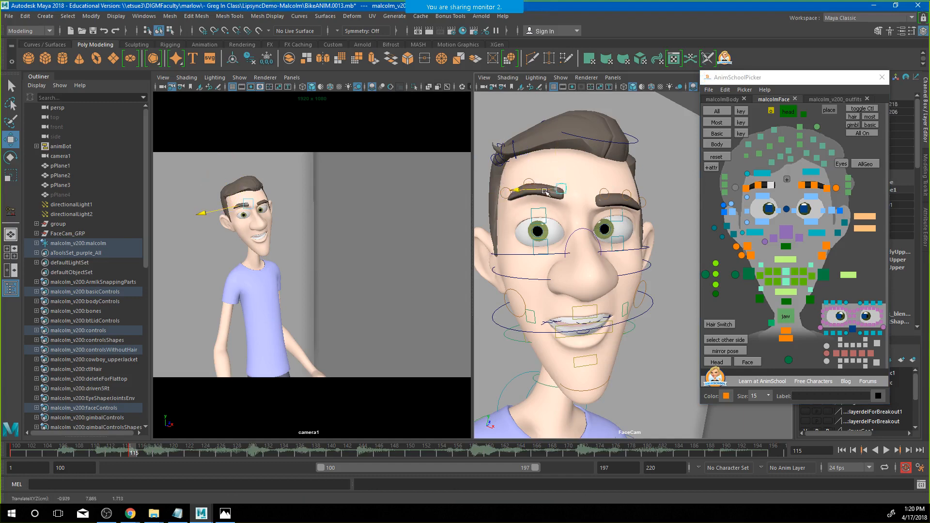
pyautogui.click(564, 191)
# Raise the character's left eyebrow at frame 115 and pull its inner end toward the center of the forehead, matching the right inner brow
pyautogui.click(603, 196)
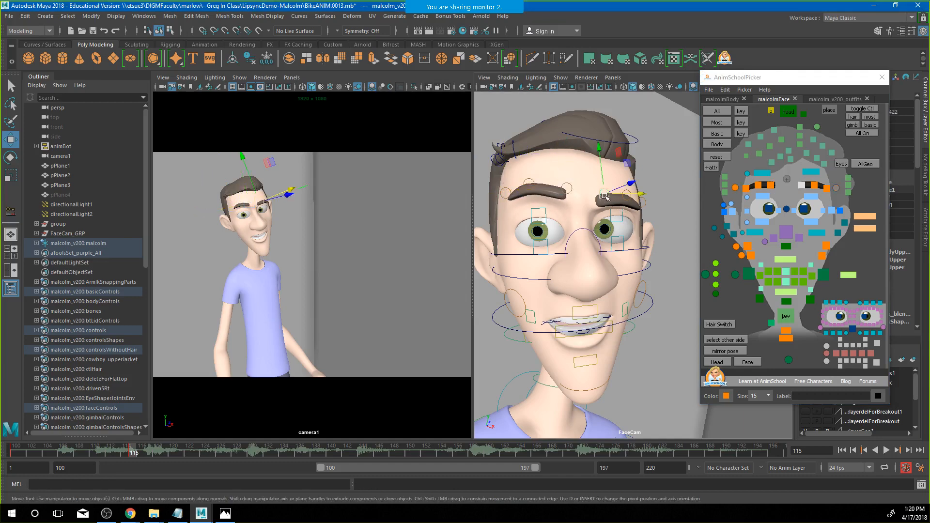
pyautogui.moveTo(604, 196); pyautogui.dragTo(601, 190)
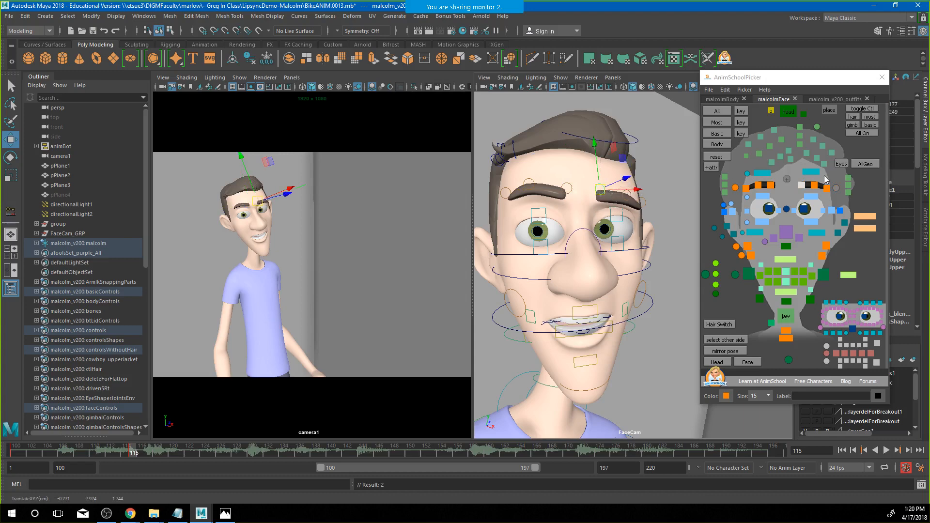
pyautogui.click(836, 188)
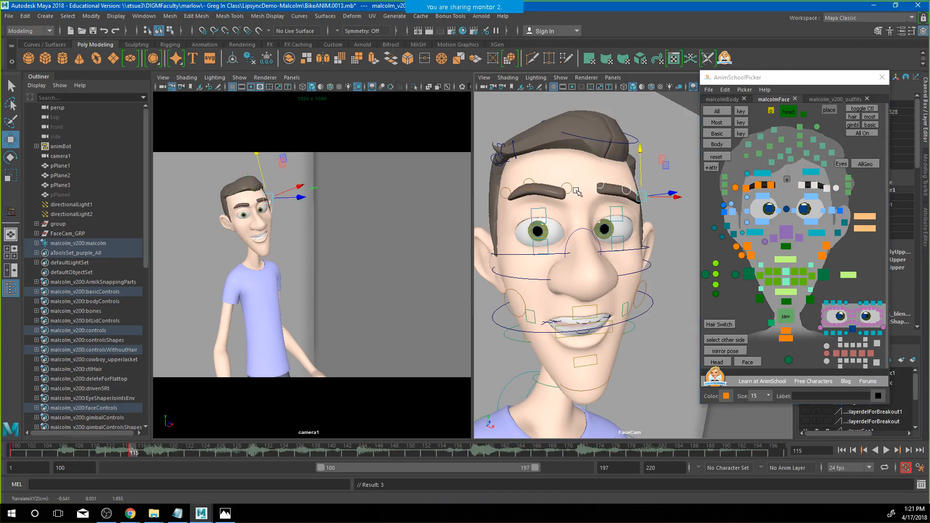
pyautogui.click(599, 187)
pyautogui.moveTo(599, 186); pyautogui.dragTo(591, 187)
pyautogui.click(566, 187)
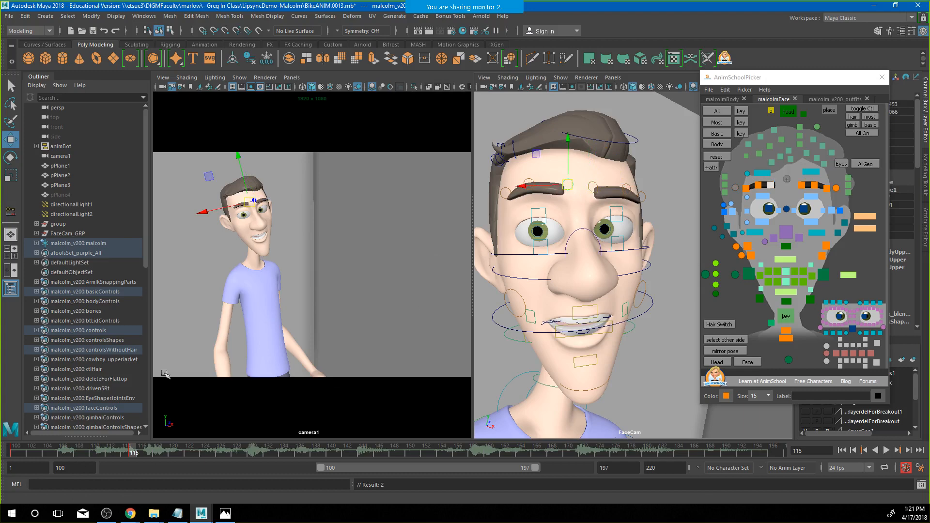
# Select all the eyebrow controls and lower both brows slightly at frame 100
pyautogui.click(787, 179)
pyautogui.click(735, 188)
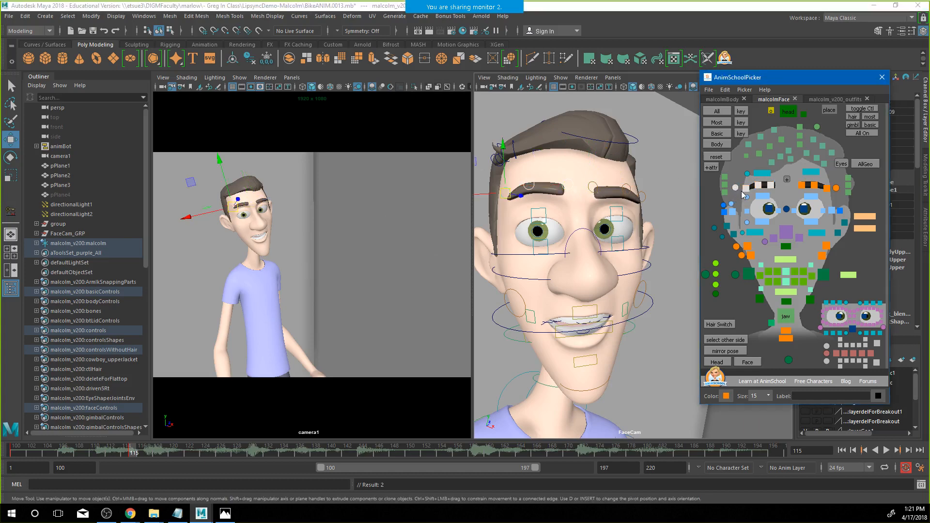
pyautogui.click(788, 180)
pyautogui.moveTo(76, 450); pyautogui.dragTo(31, 449)
pyautogui.click(16, 450)
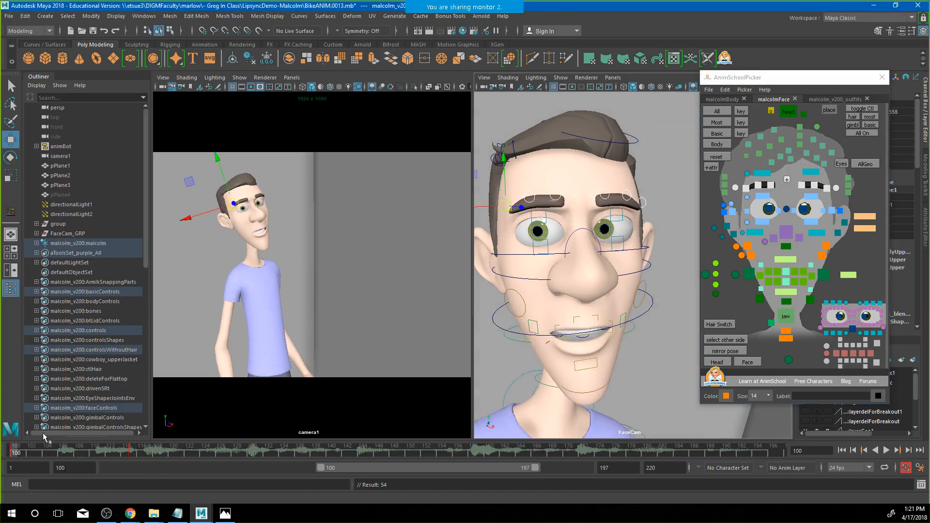
pyautogui.moveTo(504, 163); pyautogui.dragTo(504, 175)
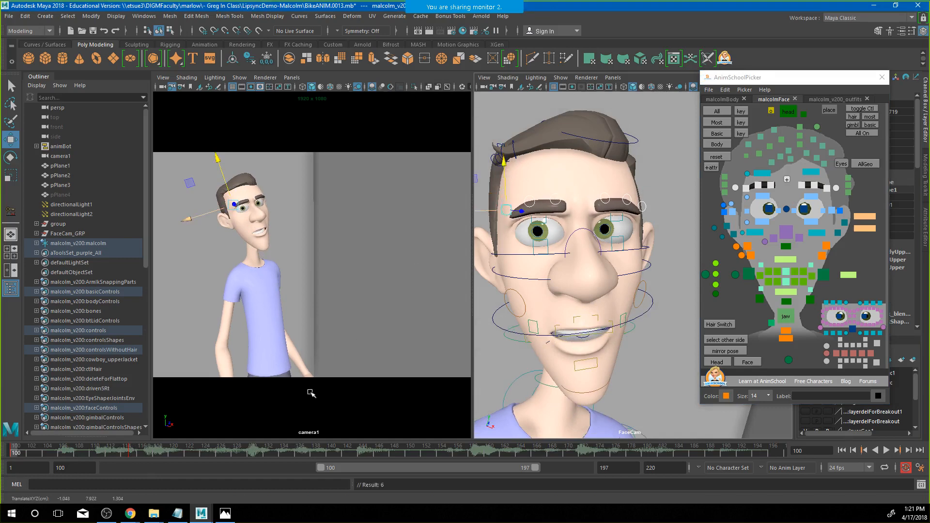
# Play and scrub the dialogue to find the next accent at frame 146, and key all the eyebrow controls there
pyautogui.hotkey('alt', 'v')
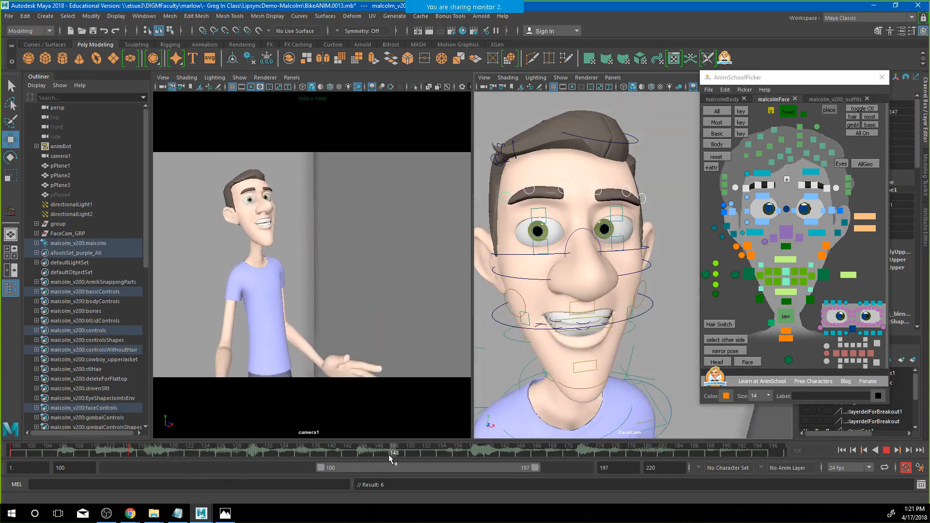
pyautogui.moveTo(390, 454); pyautogui.dragTo(279, 454)
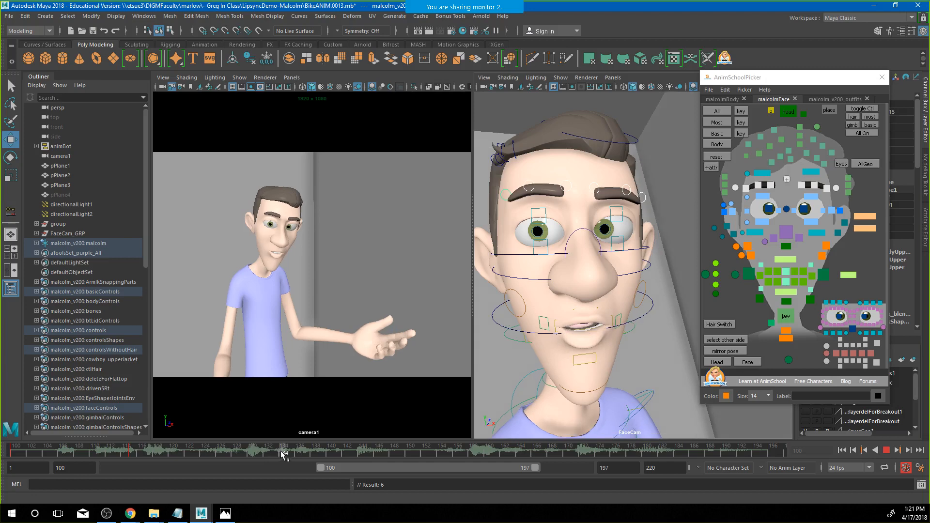
pyautogui.moveTo(281, 449); pyautogui.dragTo(373, 455)
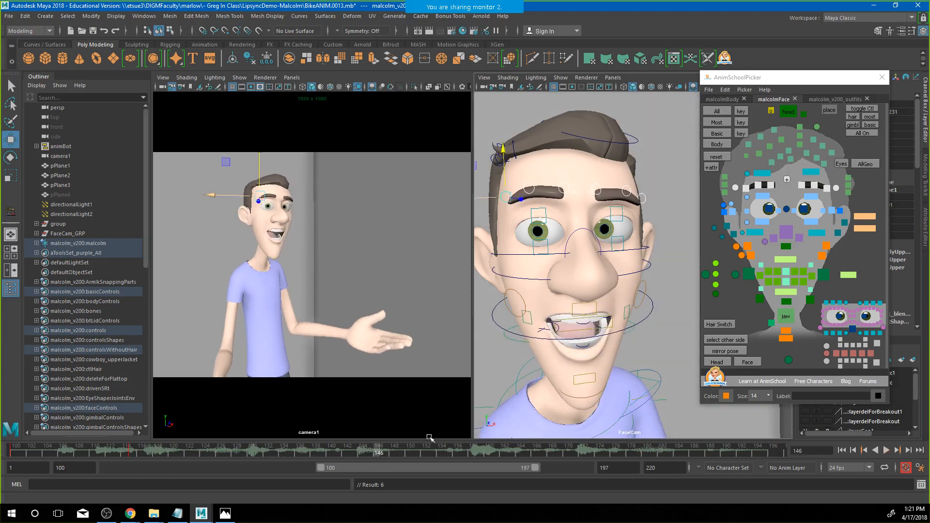
pyautogui.click(722, 205)
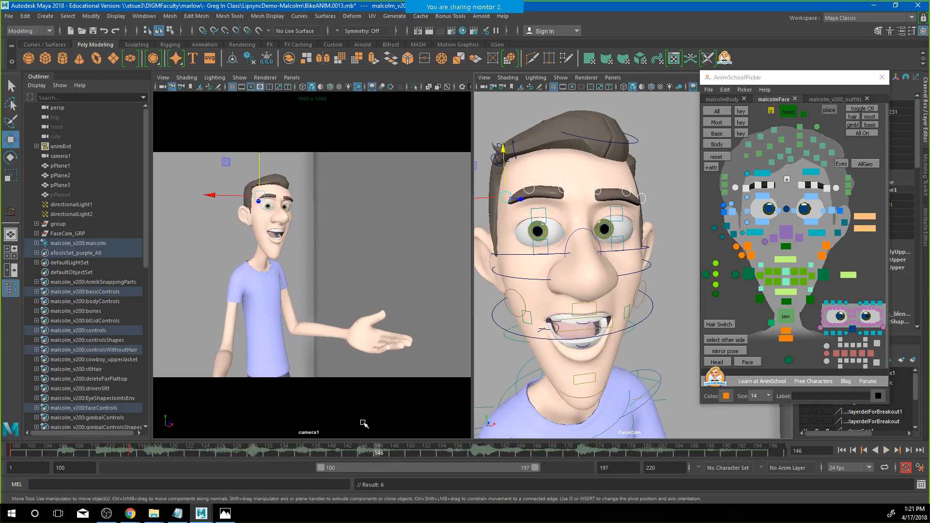
pyautogui.press('s')
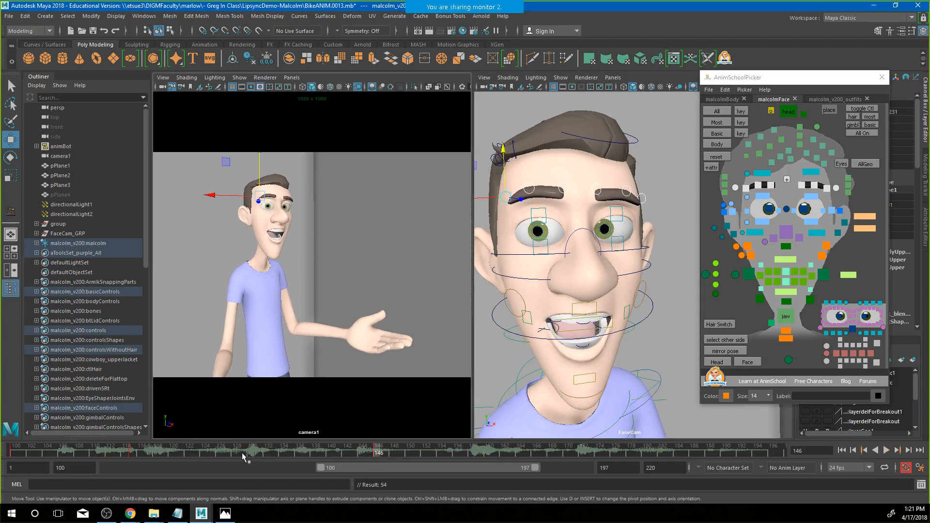
# Pull the inner ends of both eyebrows up and together at frame 146, and reposition the right brow's outer and middle controls
pyautogui.click(531, 191)
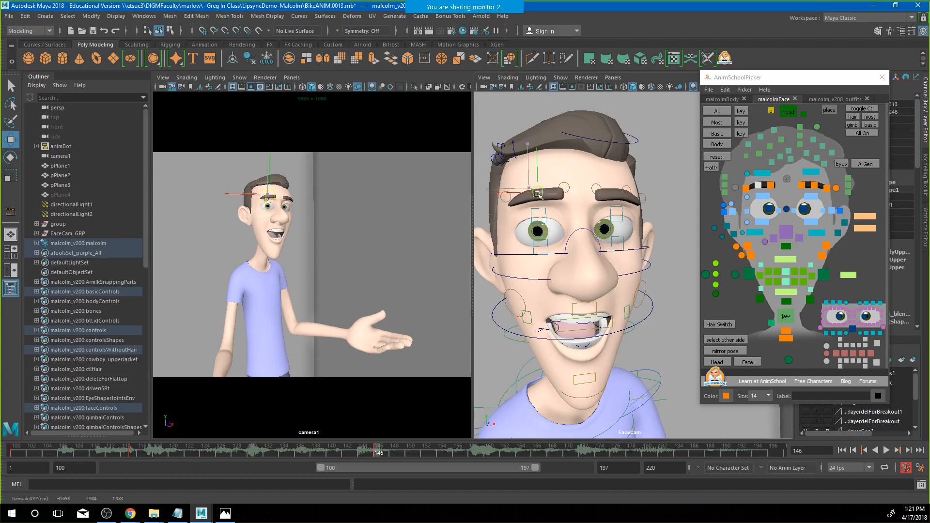
pyautogui.click(565, 188)
pyautogui.moveTo(568, 189)
pyautogui.mouseDown()
pyautogui.moveTo(593, 188)
pyautogui.moveTo(579, 187)
pyautogui.mouseUp()
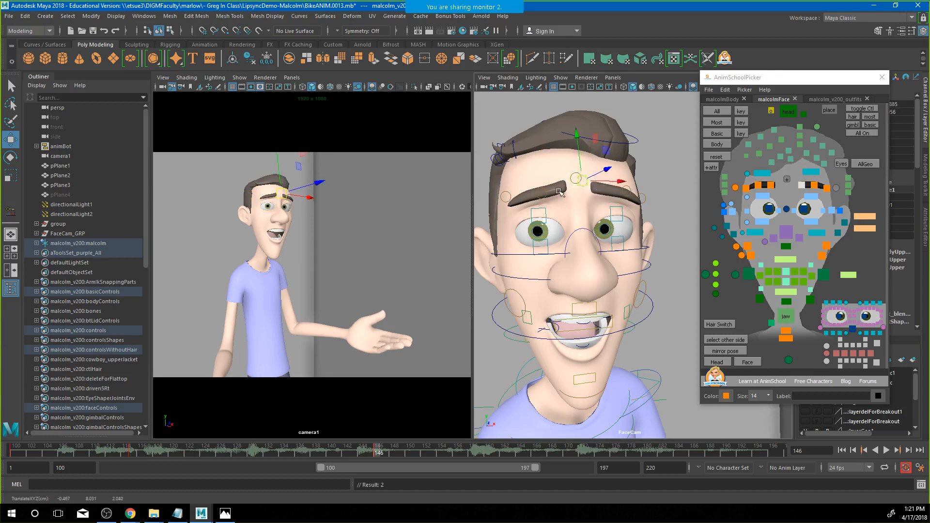
pyautogui.click(518, 196)
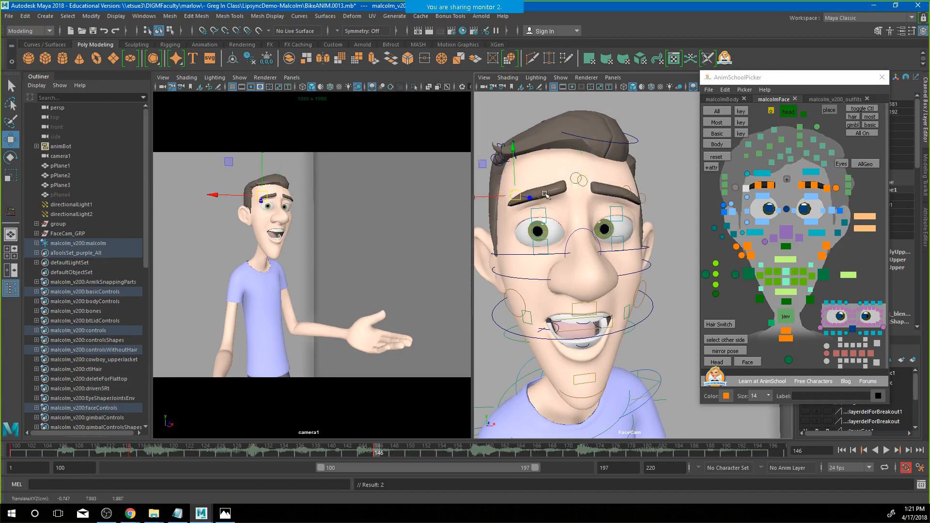
pyautogui.click(547, 189)
# Adjust the left eyebrow's middle control at frame 146 and raise the inner ends of both brows further
pyautogui.click(615, 191)
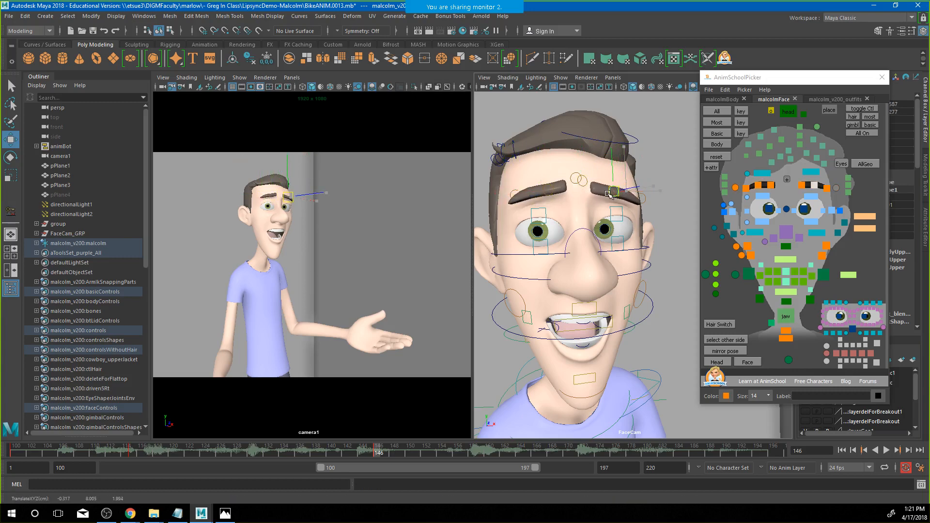
pyautogui.click(609, 193)
pyautogui.click(578, 178)
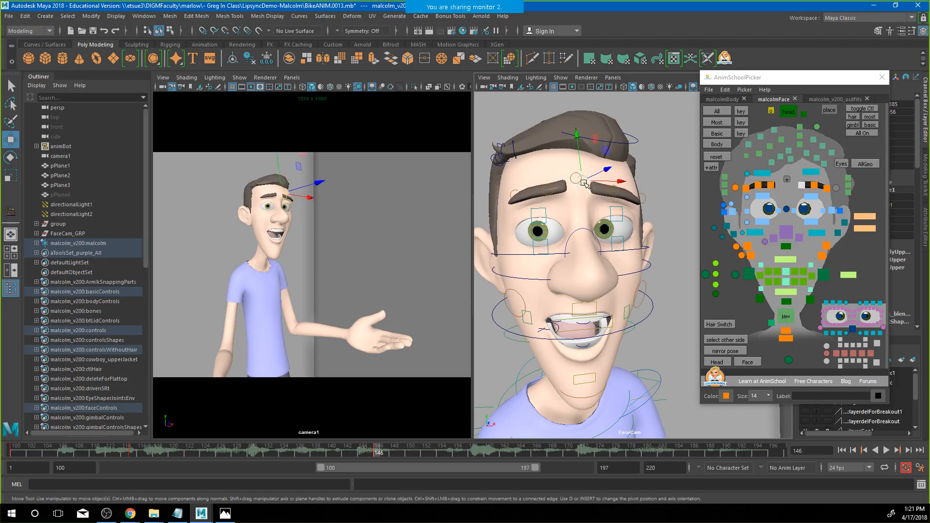
pyautogui.moveTo(580, 161); pyautogui.dragTo(576, 177)
pyautogui.click(575, 180)
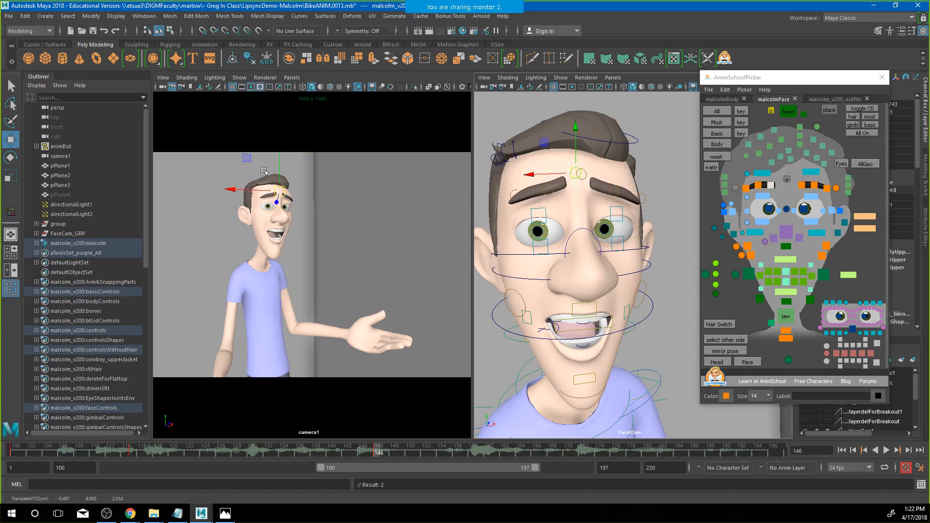
# Select all the eyebrow controls, compare the brow poses at frames 115 and 146, and play the dialogue through to frame 186
pyautogui.click(786, 180)
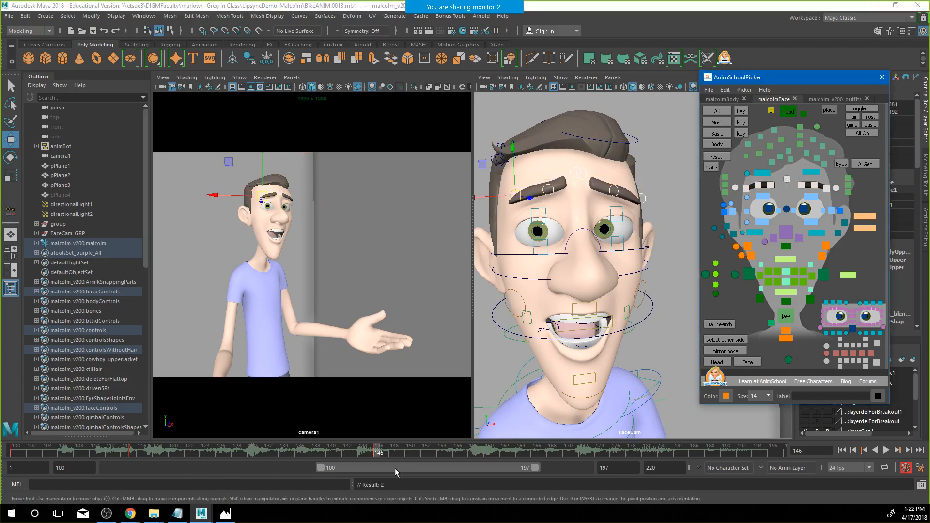
pyautogui.moveTo(388, 451)
pyautogui.mouseDown()
pyautogui.moveTo(90, 447)
pyautogui.moveTo(131, 438)
pyautogui.mouseUp()
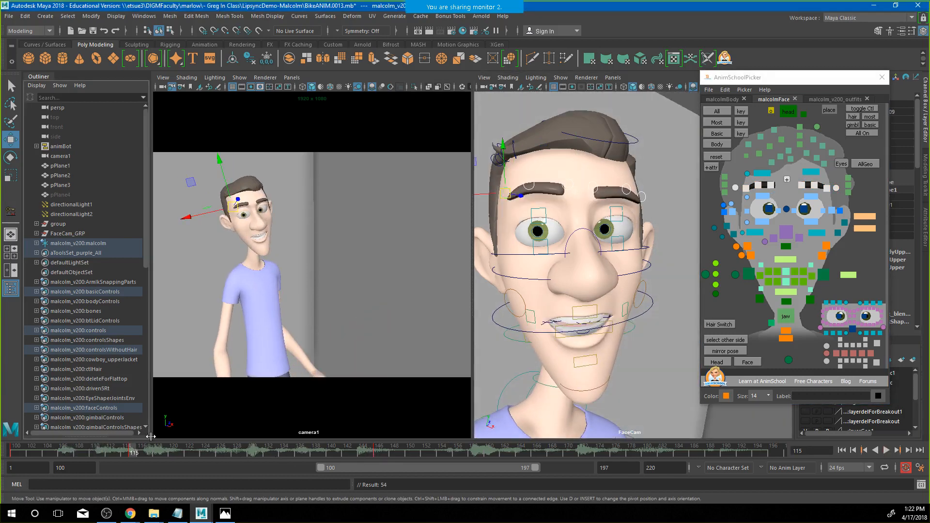
pyautogui.press('.')
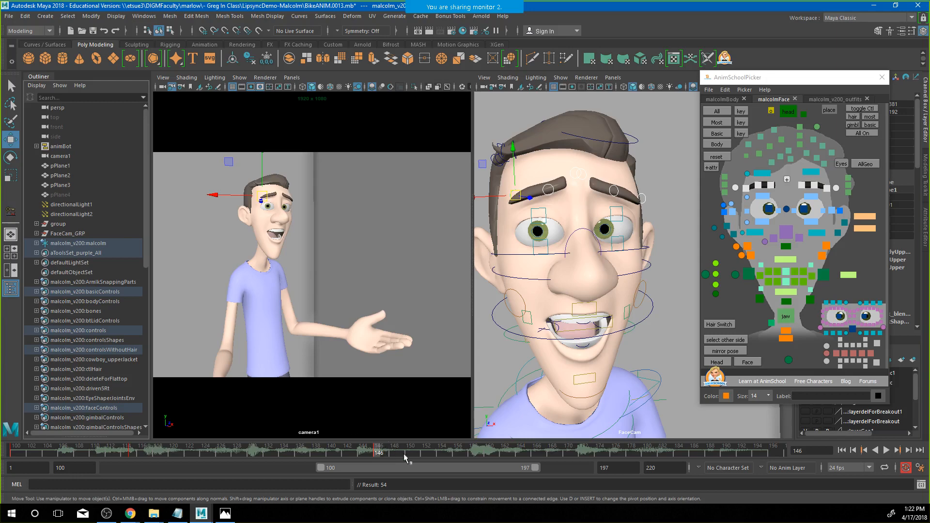
pyautogui.hotkey('alt', 'v')
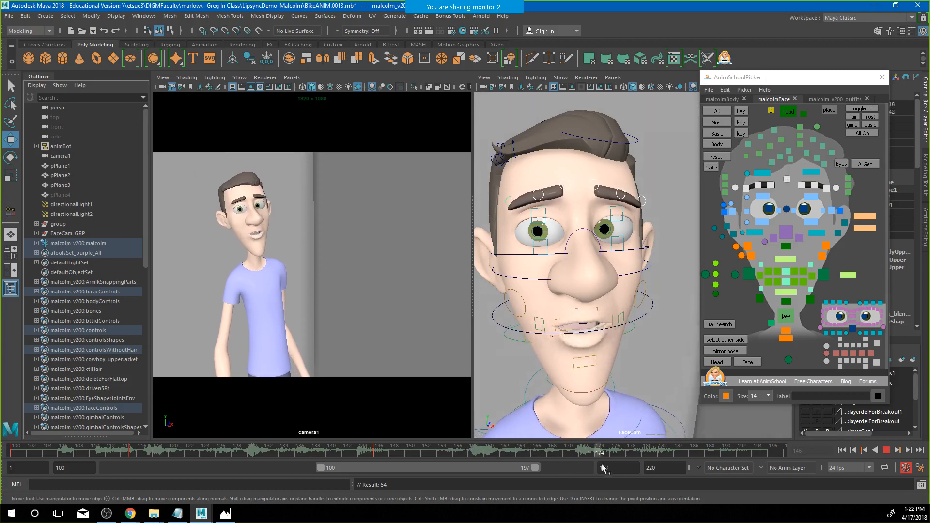
pyautogui.hotkey('alt', 'v')
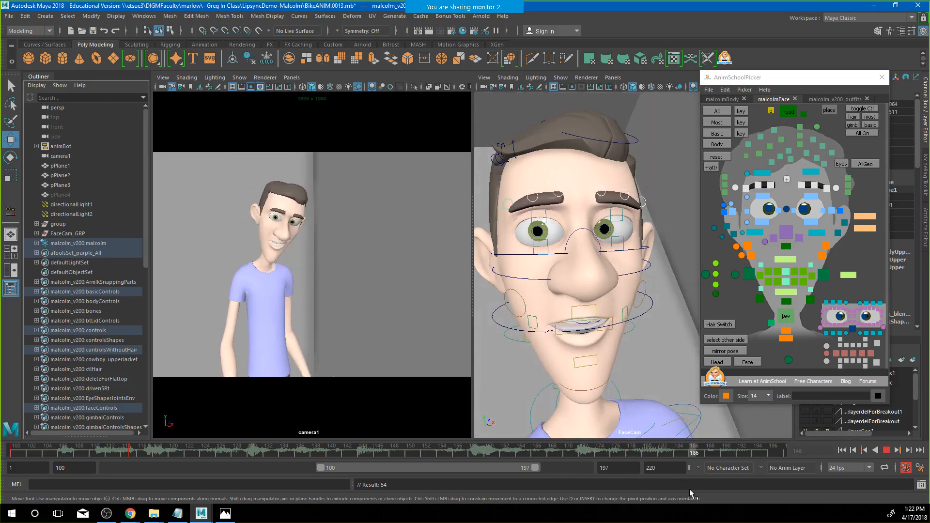
# Lower all the eyebrow controls slightly at frame 186 and key them
pyautogui.click(788, 180)
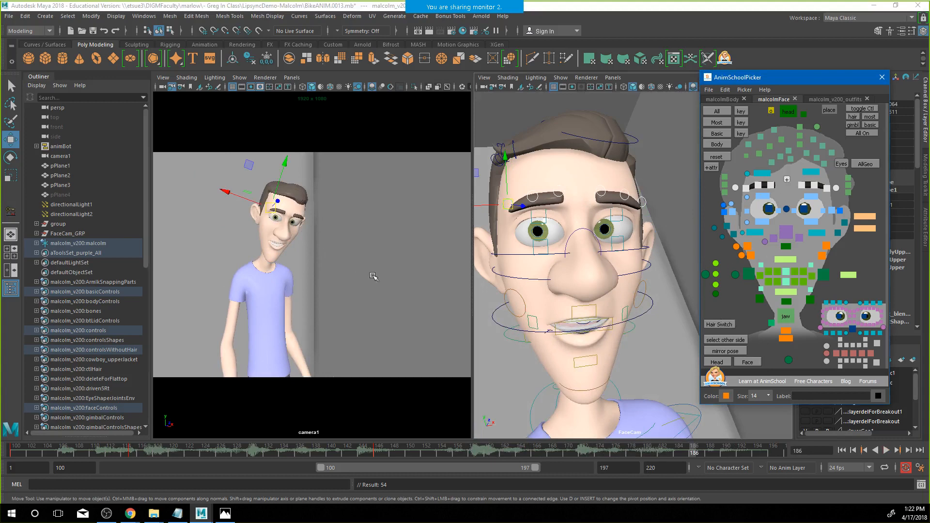
pyautogui.moveTo(282, 180); pyautogui.dragTo(281, 182)
pyautogui.press('s')
# Raise the inner ends of both eyebrows at frame 186, key them, and adjust both brows' middle controls
pyautogui.click(599, 203)
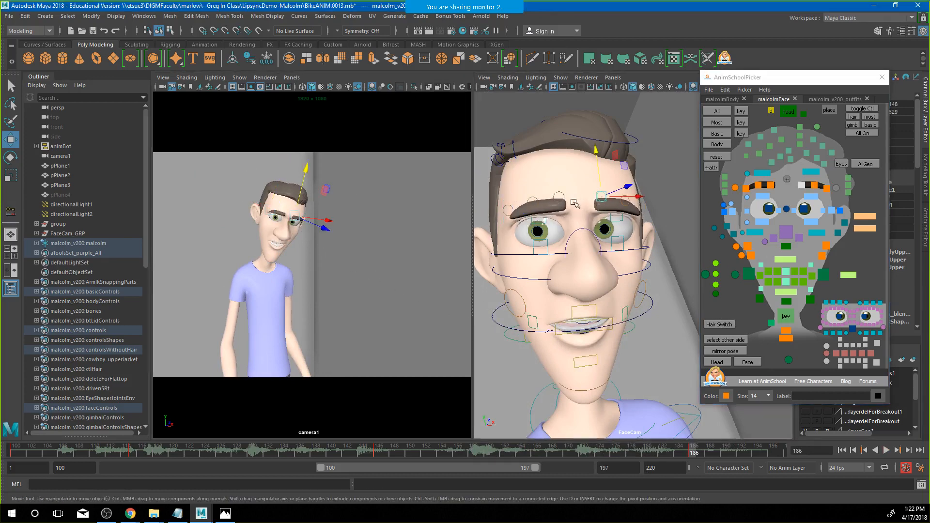
pyautogui.keyDown('shift'); pyautogui.click(559, 202); pyautogui.keyUp('shift')
pyautogui.moveTo(558, 178); pyautogui.dragTo(558, 173)
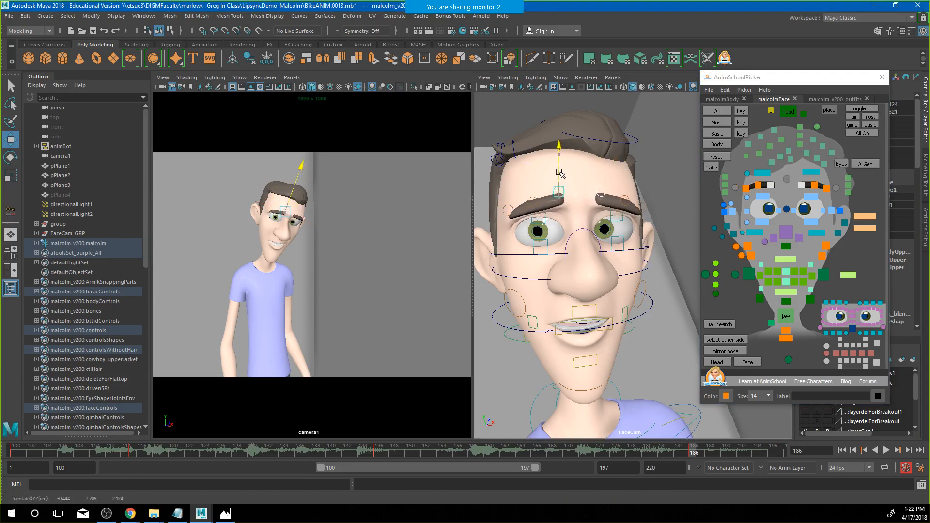
pyautogui.press('s')
pyautogui.click(626, 201)
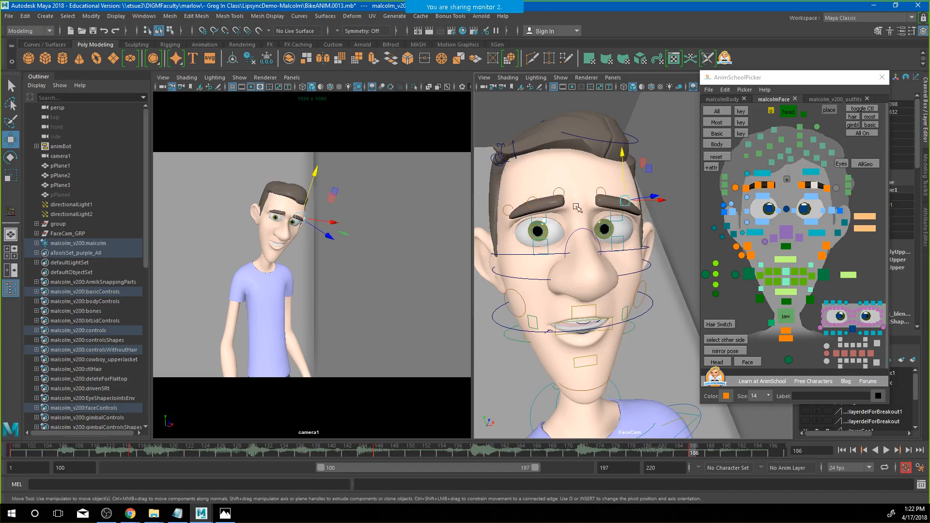
pyautogui.click(534, 205)
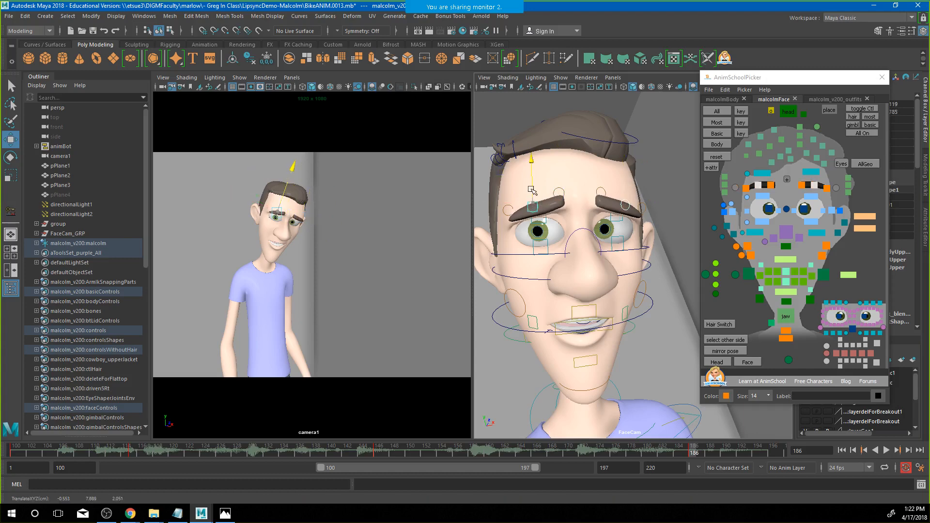
# Pull the inner ends of both eyebrows together at frame 186, lower them slightly, and raise one brow's middle control
pyautogui.click(564, 196)
pyautogui.moveTo(537, 195); pyautogui.dragTo(551, 195)
pyautogui.press('s')
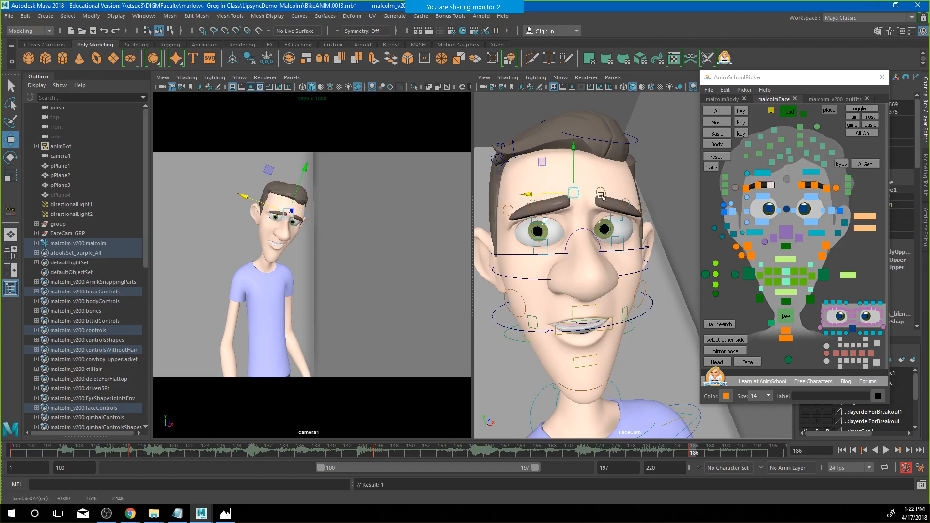
pyautogui.click(600, 194)
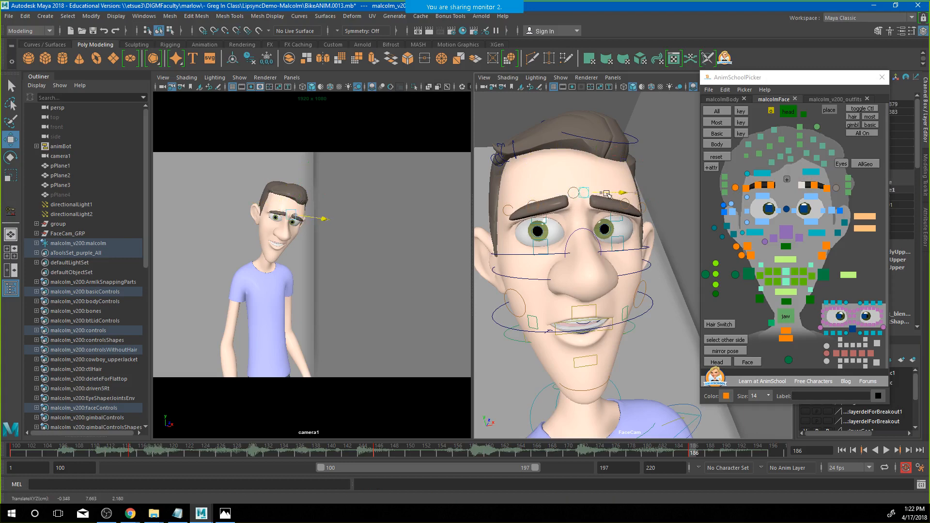
pyautogui.click(582, 193)
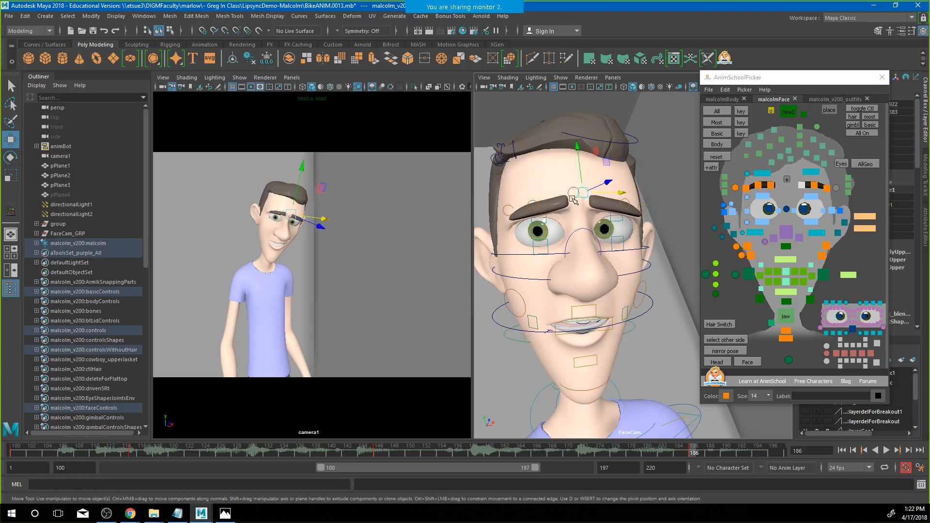
pyautogui.moveTo(574, 199); pyautogui.dragTo(532, 187)
pyautogui.click(541, 207)
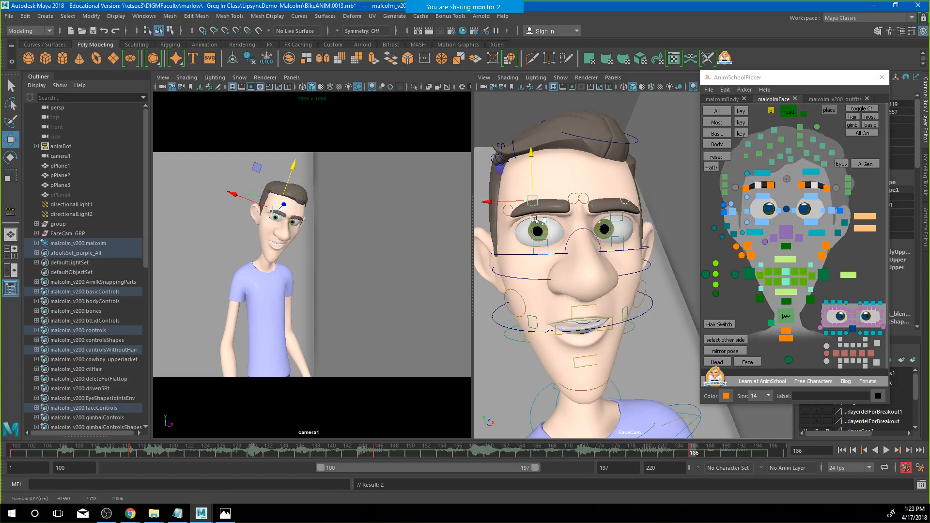
# Select all the eyebrow controls, raise them slightly at frame 197, and key the pose
pyautogui.click(788, 180)
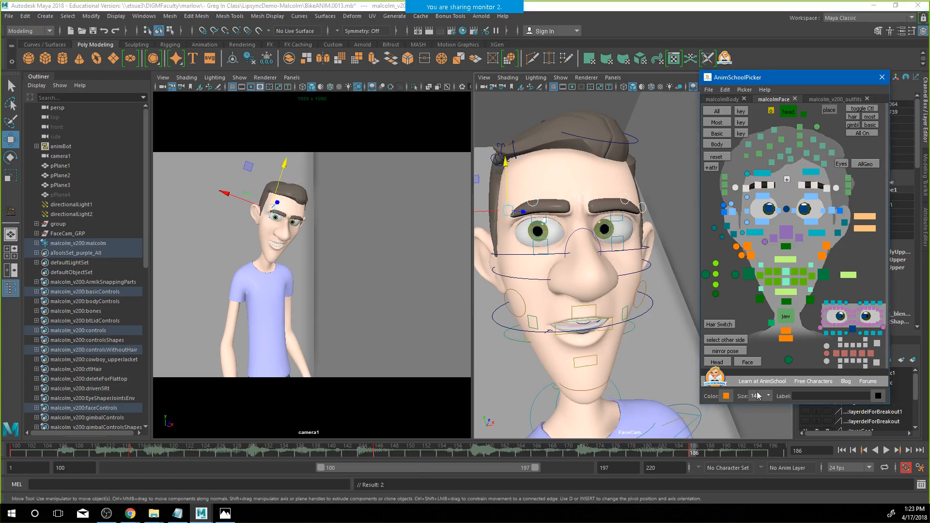
pyautogui.click(784, 453)
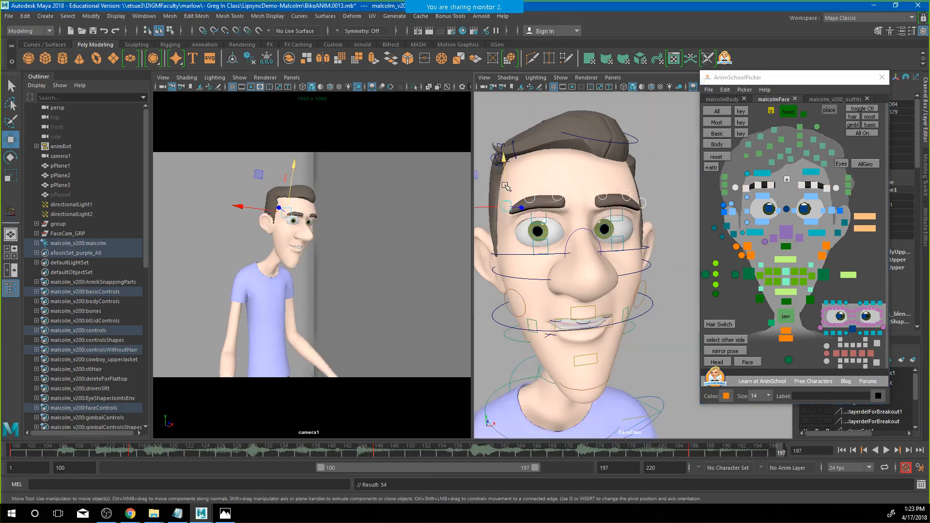
pyautogui.moveTo(506, 189); pyautogui.dragTo(504, 179)
pyautogui.press('s')
# Play the opening of the dialogue and hold the starting eyebrow pose up to a key at frame 112
pyautogui.moveTo(774, 453); pyautogui.dragTo(71, 453)
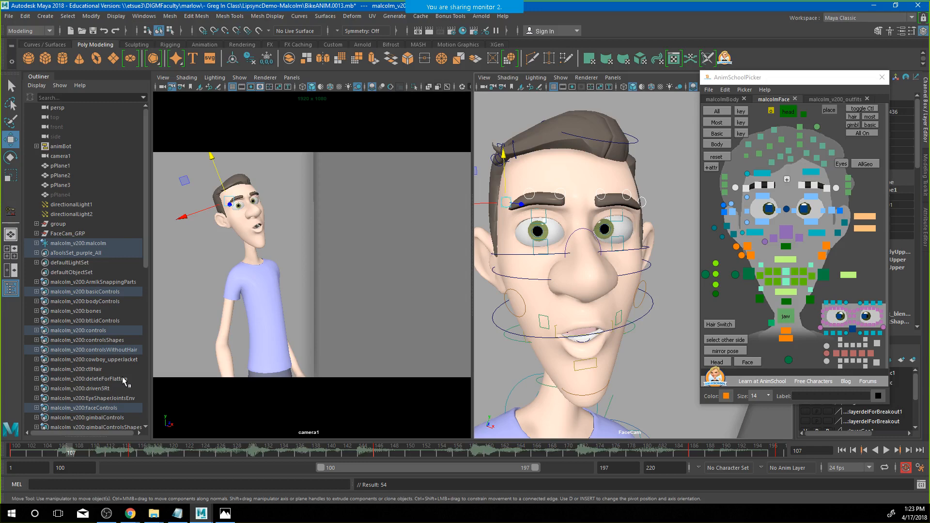
pyautogui.click(25, 453)
pyautogui.hotkey('alt', 'v')
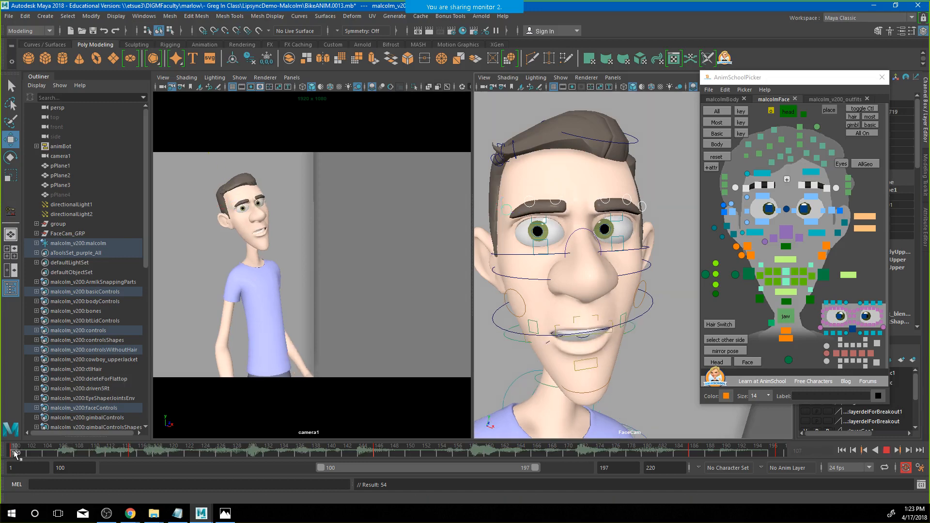
pyautogui.moveTo(25, 453); pyautogui.dragTo(111, 454)
pyautogui.click(23, 452)
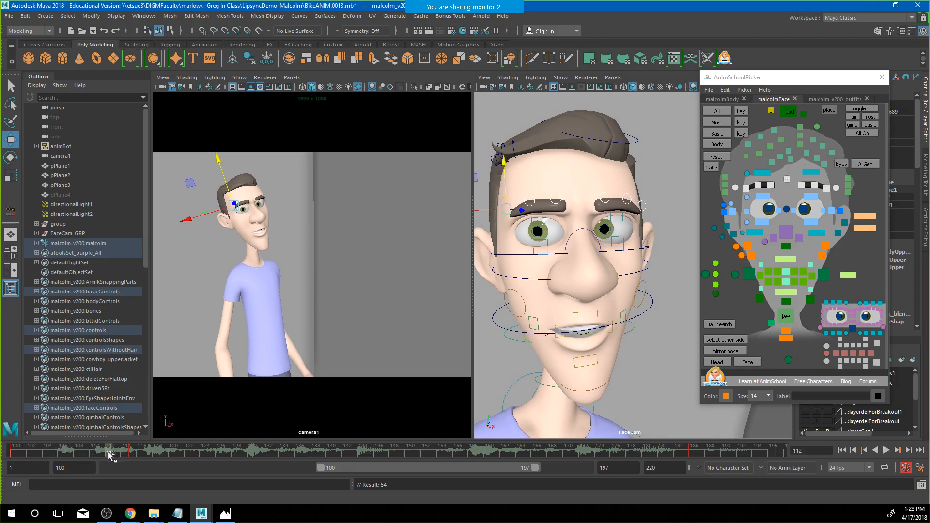
# Check the brow raise between frames 112 and 115, and hold the frame 115 pose to a key at frame 141
pyautogui.moveTo(110, 454); pyautogui.dragTo(129, 457)
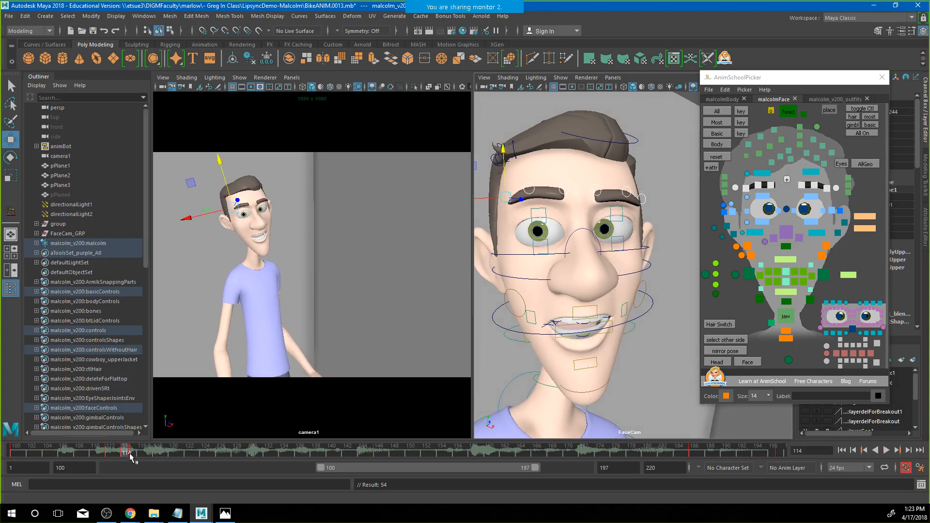
pyautogui.click(131, 454)
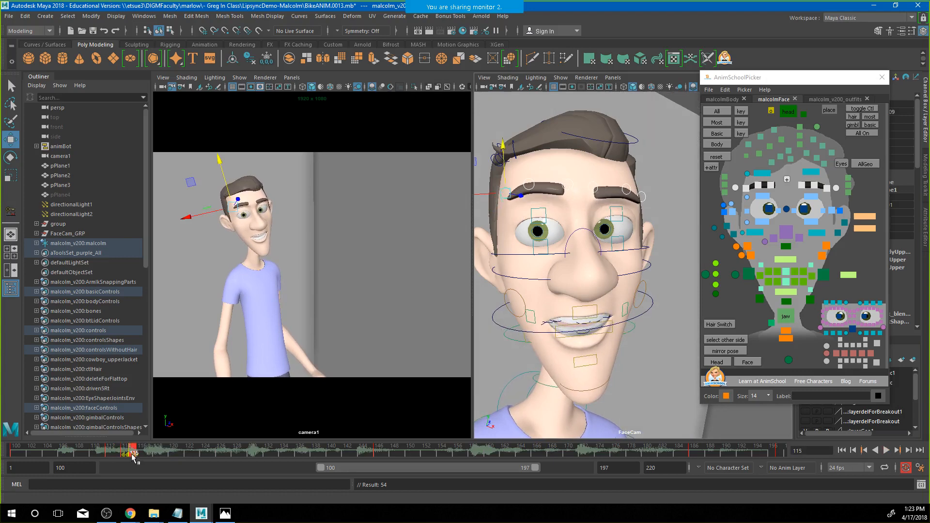
pyautogui.moveTo(132, 456)
pyautogui.mouseDown()
pyautogui.moveTo(345, 455)
pyautogui.moveTo(113, 455)
pyautogui.moveTo(391, 462)
pyautogui.moveTo(467, 473)
pyautogui.moveTo(336, 460)
pyautogui.mouseUp()
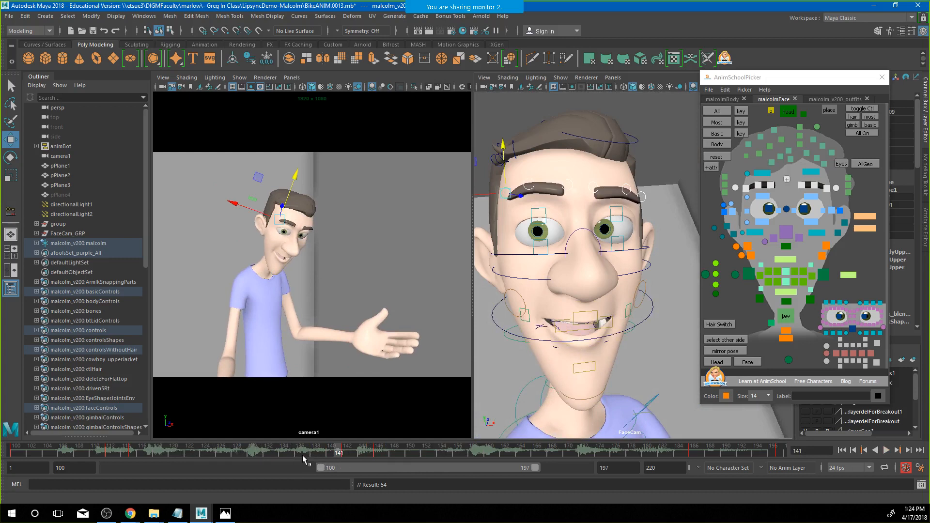
# Shift the eyebrow keys from frame 146 to about frame 150 and play back that section
pyautogui.hotkey('alt', 'v')
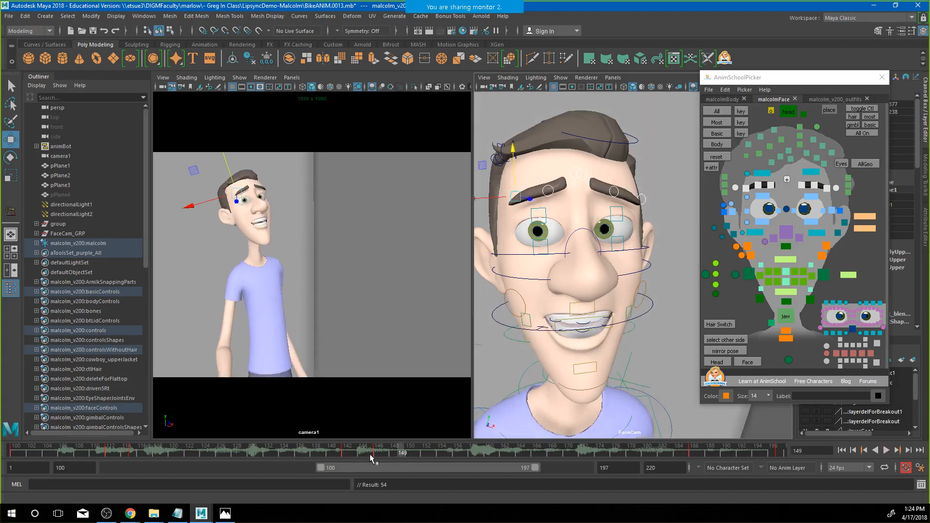
pyautogui.click(336, 454)
pyautogui.keyDown('shift'); pyautogui.moveTo(373, 452); pyautogui.dragTo(397, 453); pyautogui.keyUp('shift')
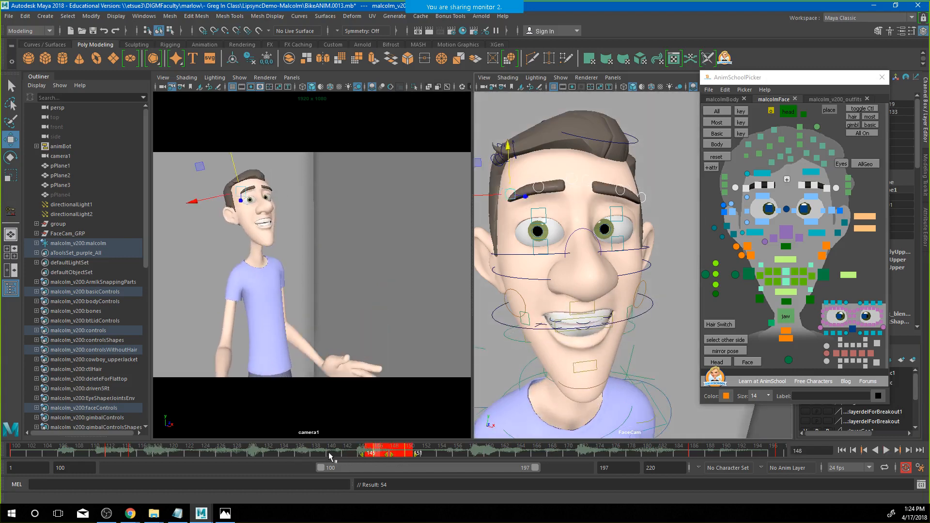
pyautogui.click(330, 453)
pyautogui.doubleClick(330, 453)
pyautogui.click(353, 452)
pyautogui.hotkey('alt', 'v')
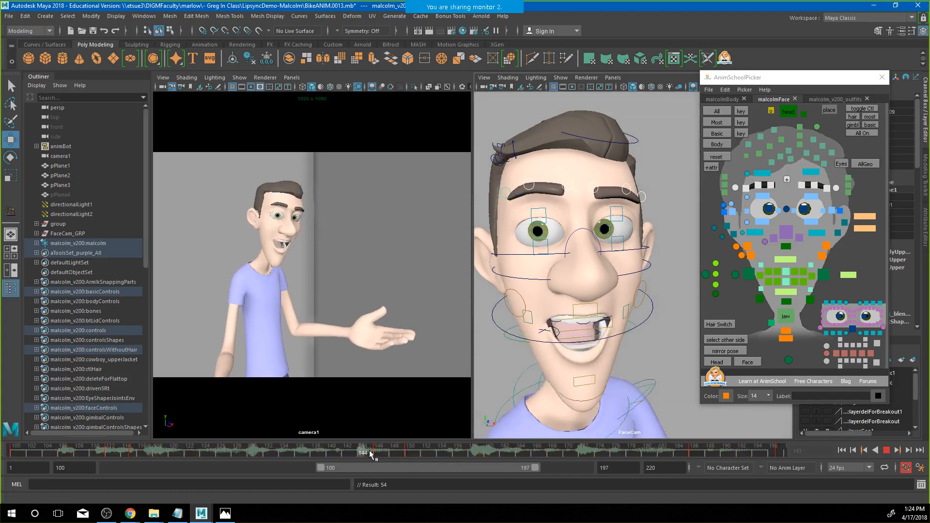
# Hold the frame 151 eyebrow pose to about frame 181, and play the dialogue from frame 100
pyautogui.moveTo(451, 455); pyautogui.dragTo(417, 463)
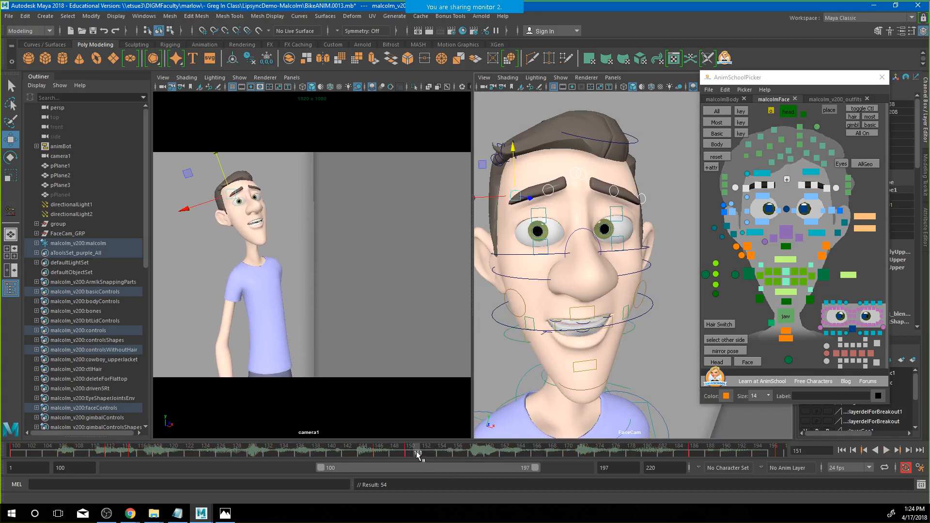
pyautogui.moveTo(417, 455); pyautogui.dragTo(653, 459, button='middle')
pyautogui.moveTo(647, 459); pyautogui.dragTo(13, 452)
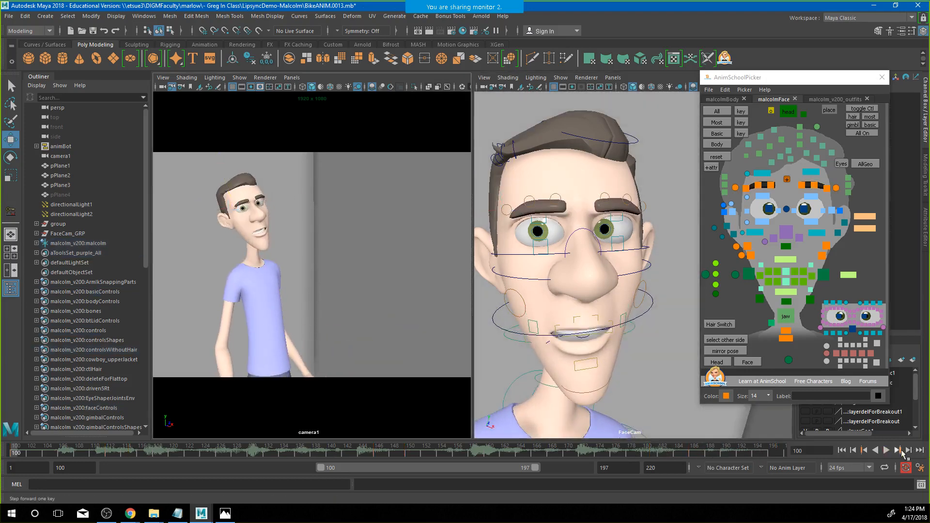
pyautogui.click(886, 450)
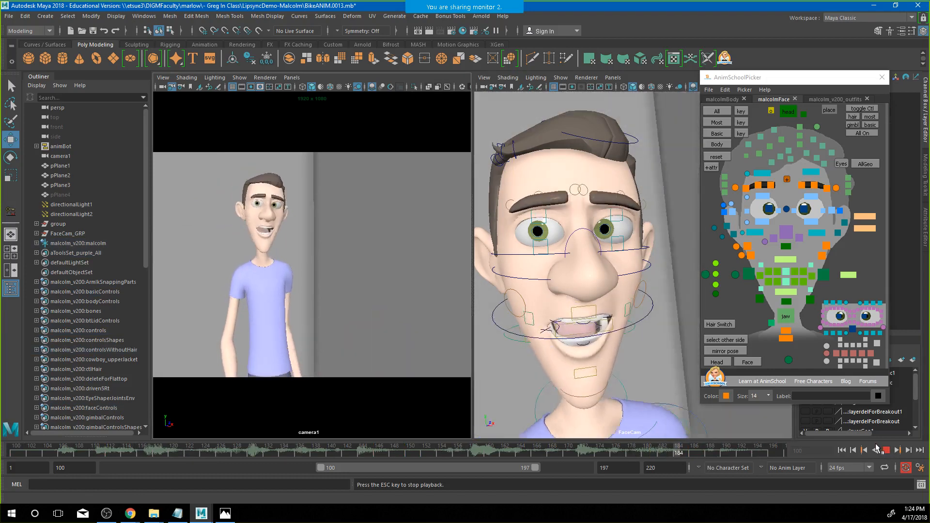
pyautogui.click(890, 450)
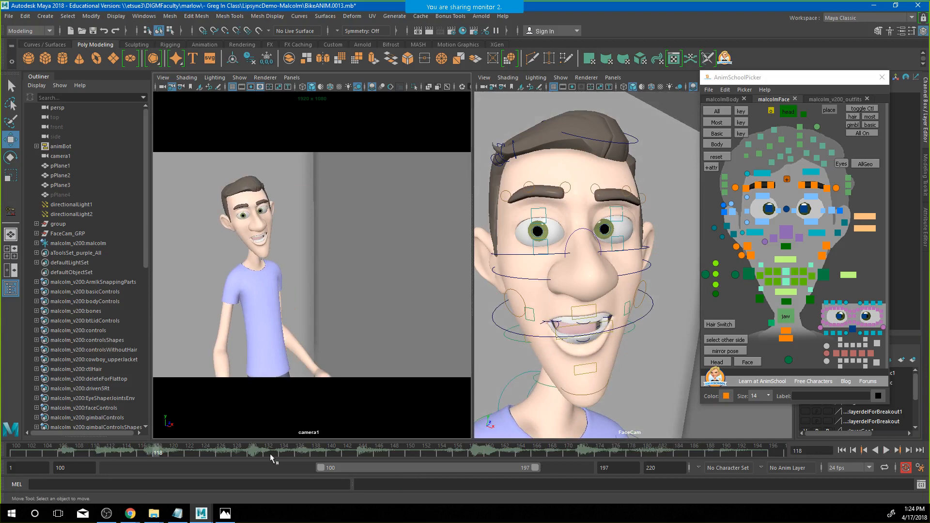
# Select all the eyebrow controls, lower them at frame 146 as an anticipation, and play the section
pyautogui.click(787, 181)
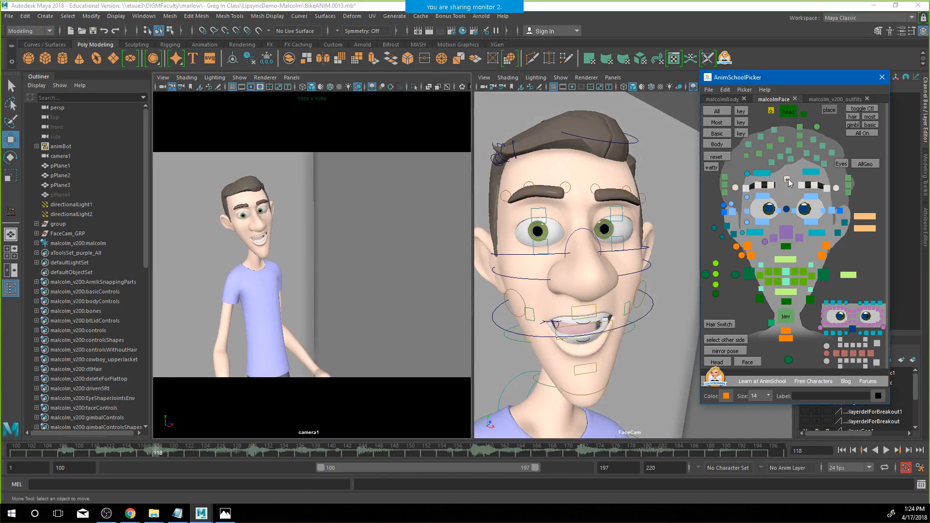
pyautogui.moveTo(111, 450); pyautogui.dragTo(350, 463)
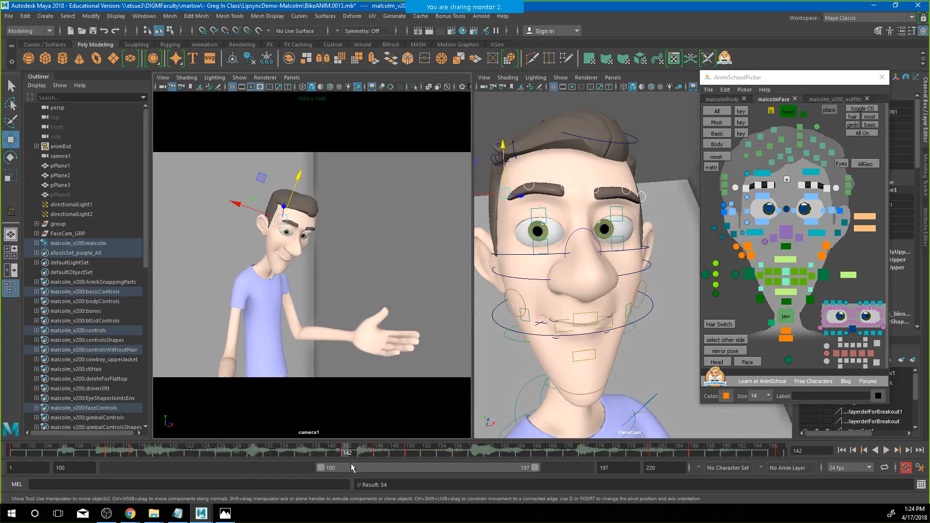
pyautogui.click(376, 455)
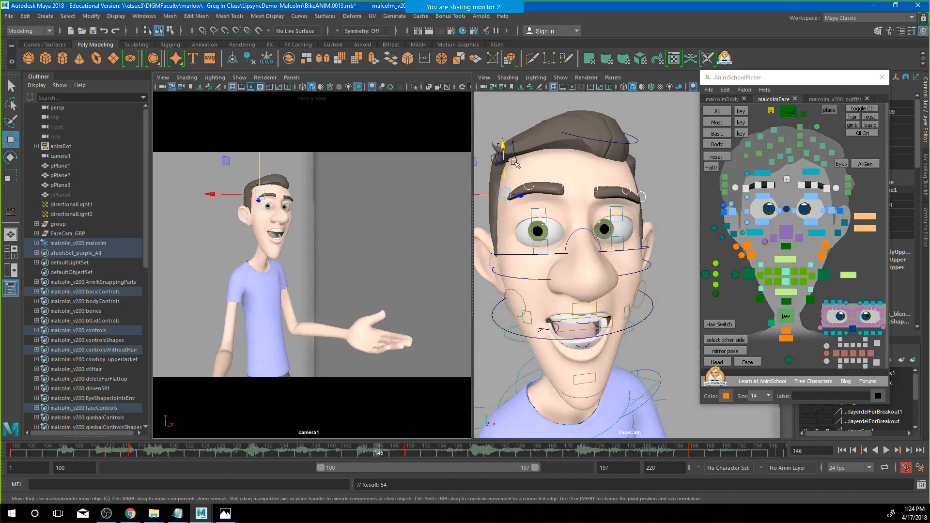
pyautogui.moveTo(504, 165); pyautogui.dragTo(505, 180)
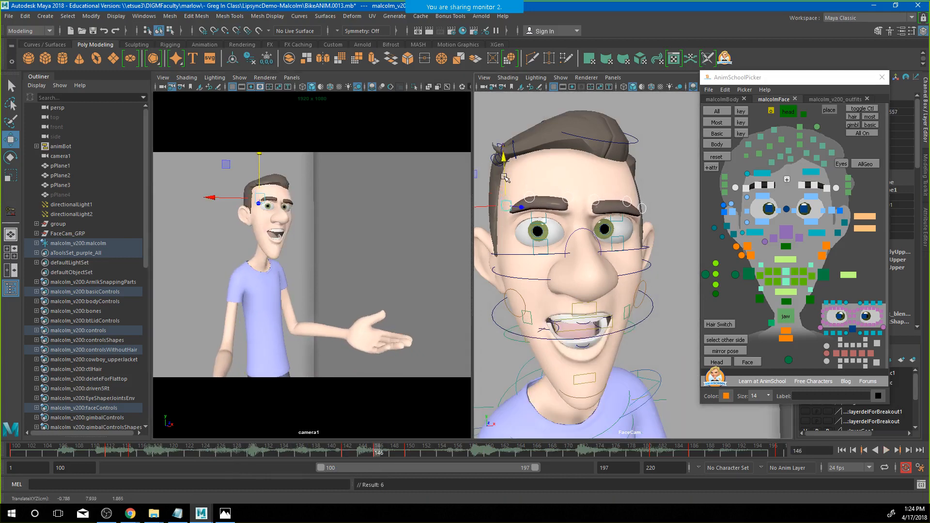
pyautogui.hotkey('alt', 'v')
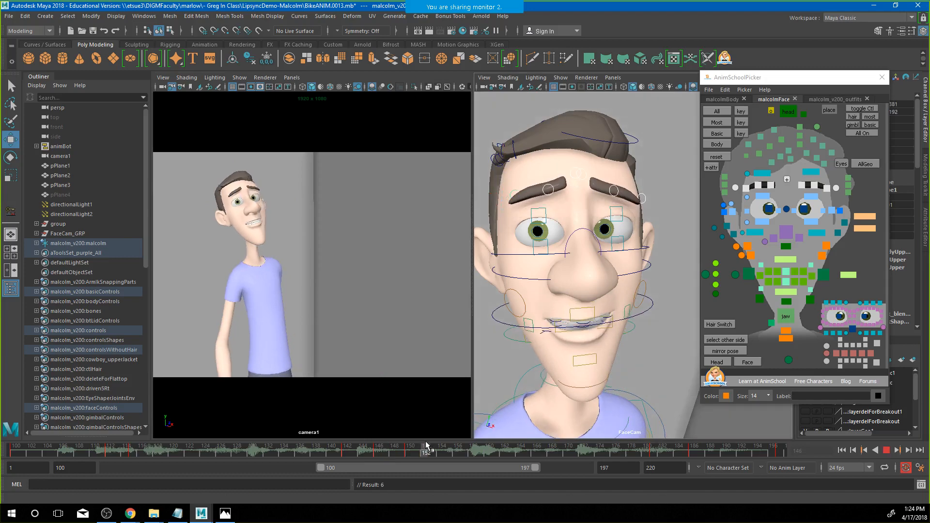
# Key the current eyebrow pose at frame 154, raise all the brow controls at frame 150 and key them, and play back
pyautogui.moveTo(424, 443)
pyautogui.mouseDown()
pyautogui.moveTo(410, 448)
pyautogui.moveTo(450, 450)
pyautogui.moveTo(439, 451)
pyautogui.mouseUp()
pyautogui.press('s')
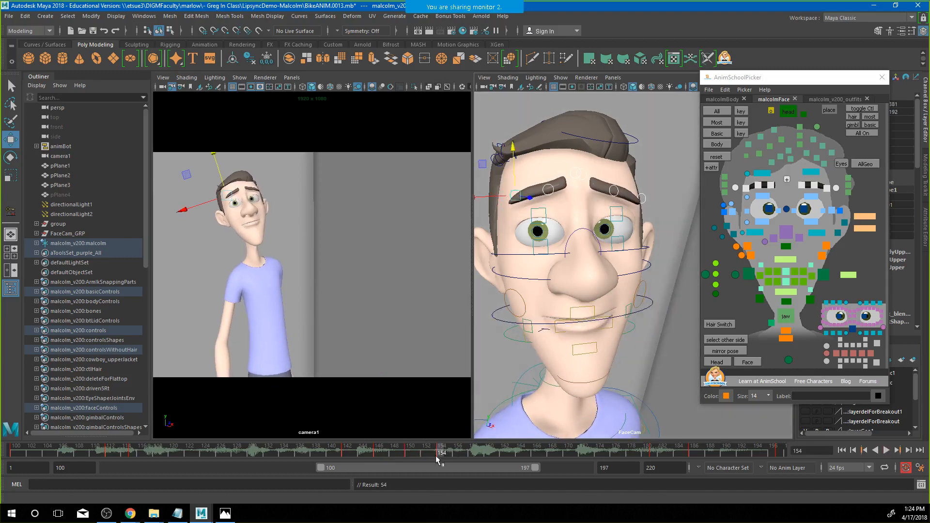
pyautogui.click(410, 451)
pyautogui.moveTo(516, 176)
pyautogui.mouseDown()
pyautogui.moveTo(511, 166)
pyautogui.moveTo(515, 186)
pyautogui.mouseUp()
pyautogui.press('s')
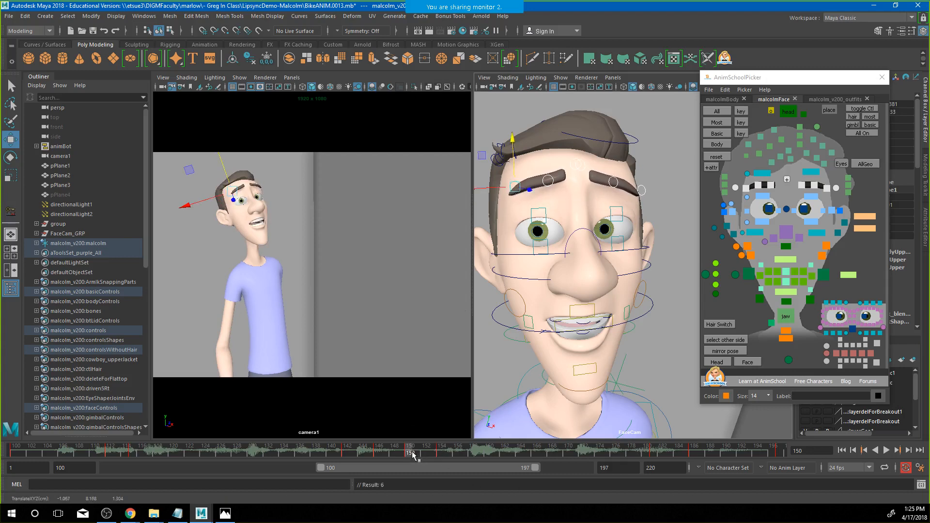
pyautogui.hotkey('alt', 'v')
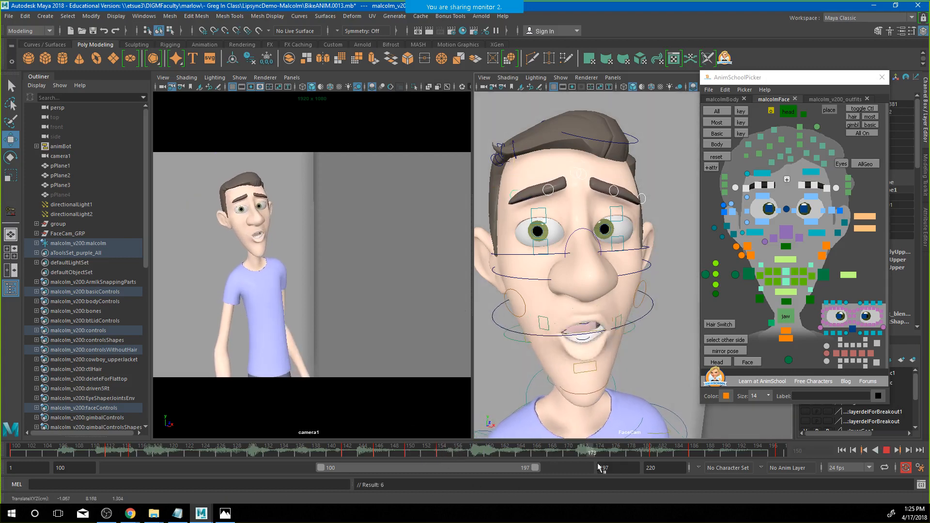
pyautogui.hotkey('alt', 'v')
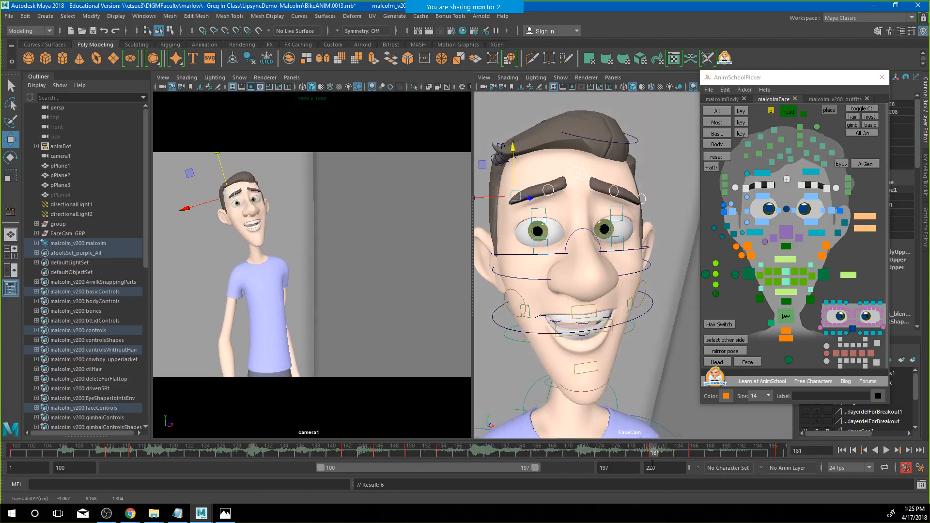
# Shift the eyebrow keys around frames 179 to 186 to an earlier time and play the change
pyautogui.click(644, 452)
pyautogui.keyDown('shift'); pyautogui.moveTo(643, 452); pyautogui.dragTo(690, 452); pyautogui.keyUp('shift')
pyautogui.hotkey('alt', 'v')
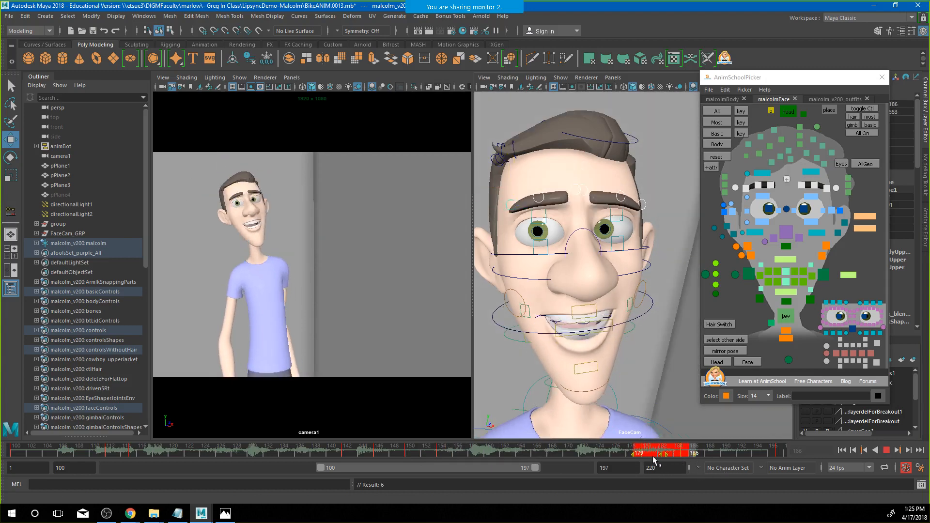
# Play the dialogue from about frame 168 and key the eyebrow pose at frame 172
pyautogui.hotkey('alt', 'v')
pyautogui.click(553, 449)
pyautogui.hotkey('alt', 'v')
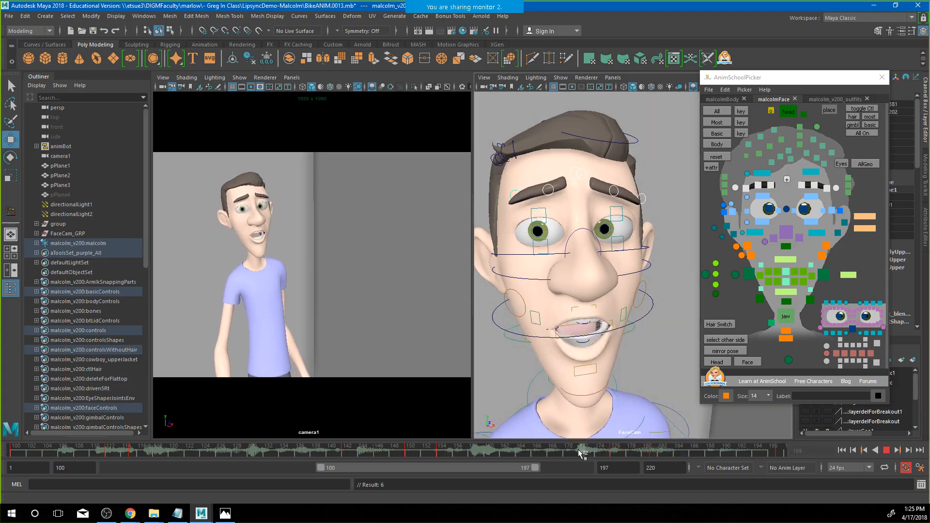
pyautogui.hotkey('alt', 'v')
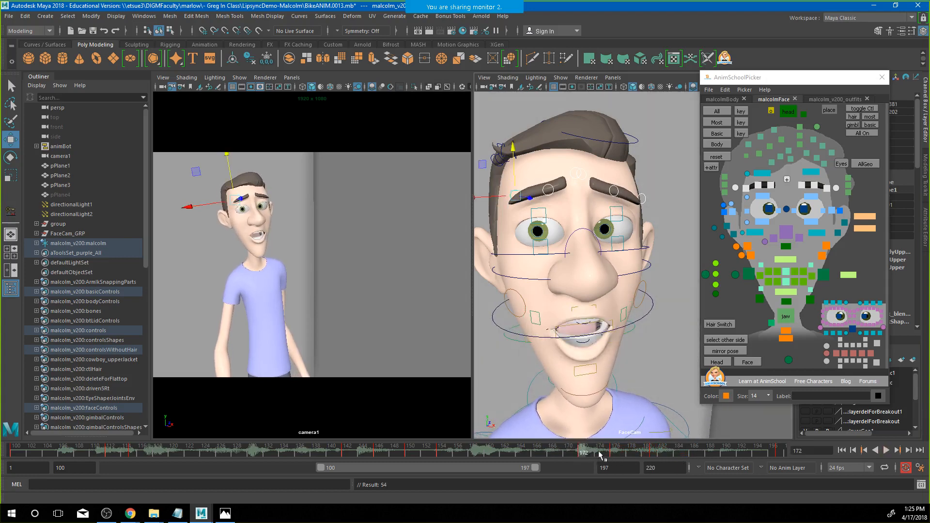
# Play the dialogue to the end, and play the full shot from frame 100 to review the eyebrow timing
pyautogui.click(611, 454)
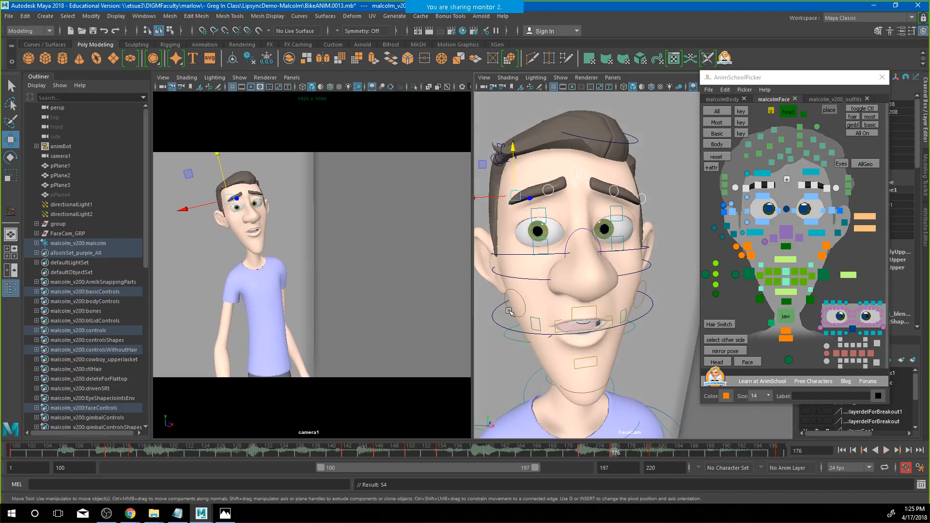
pyautogui.click(513, 166)
pyautogui.hotkey('alt', 'v')
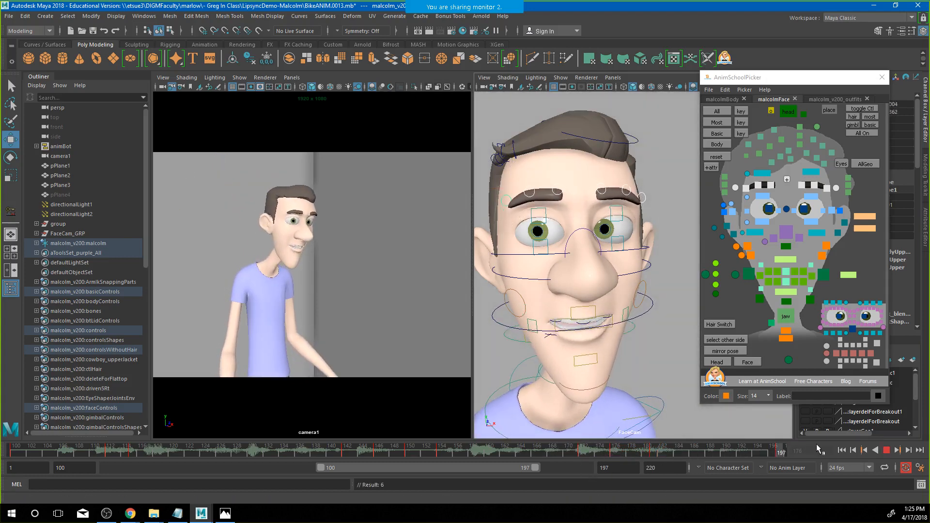
pyautogui.click(842, 450)
pyautogui.click(449, 236)
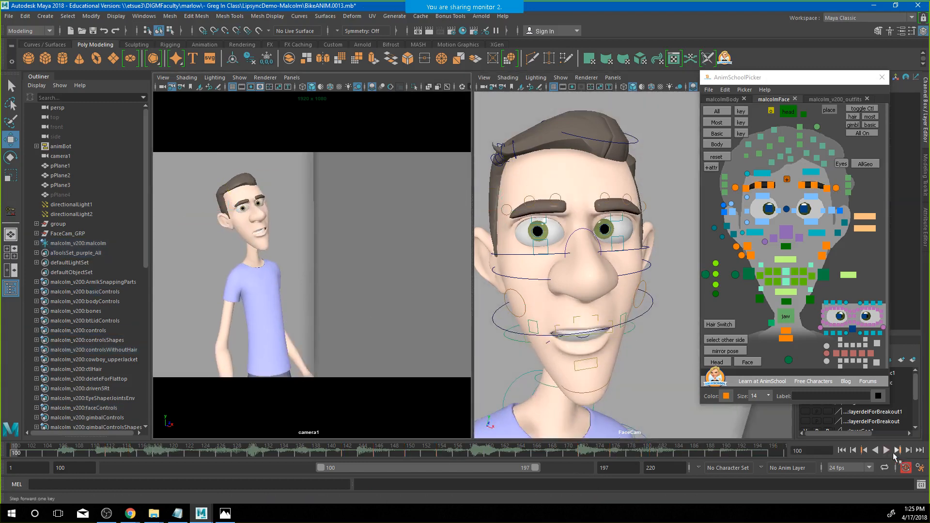
pyautogui.click(886, 450)
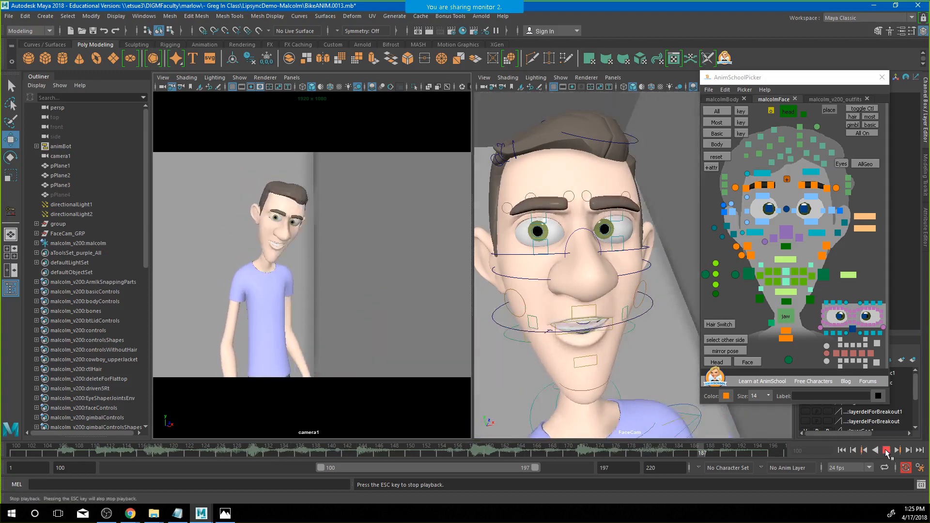
pyautogui.click(886, 451)
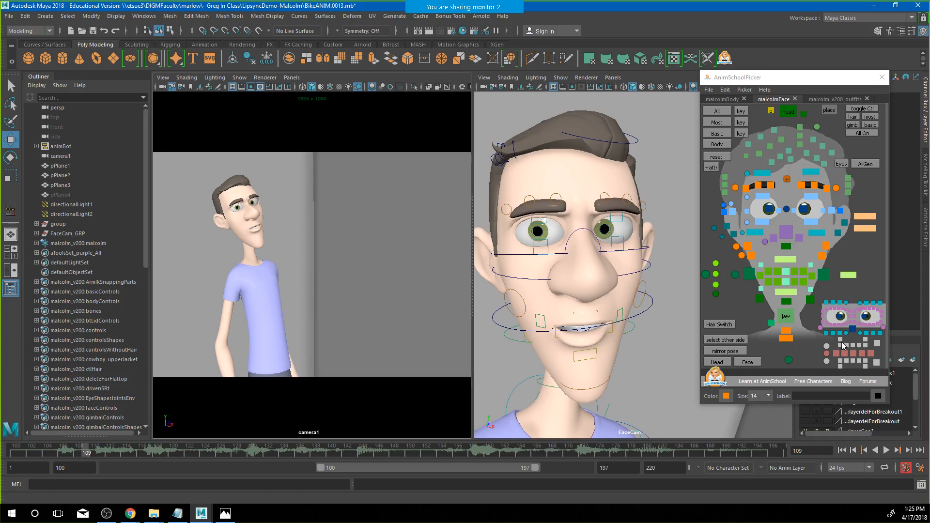
# Shift the inner eyebrow controls' keys between frames 109 and 197 one frame earlier and replay the shot from frame 100
pyautogui.click(559, 203)
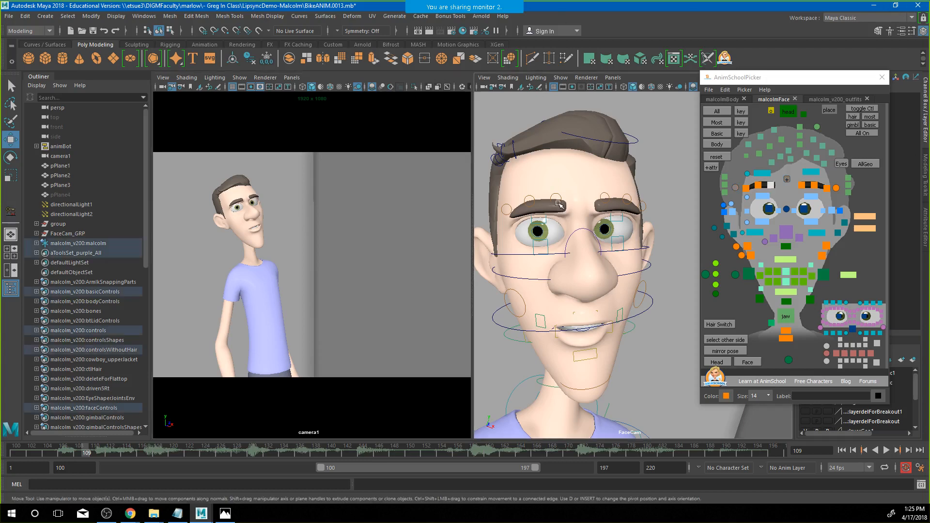
pyautogui.click(603, 202)
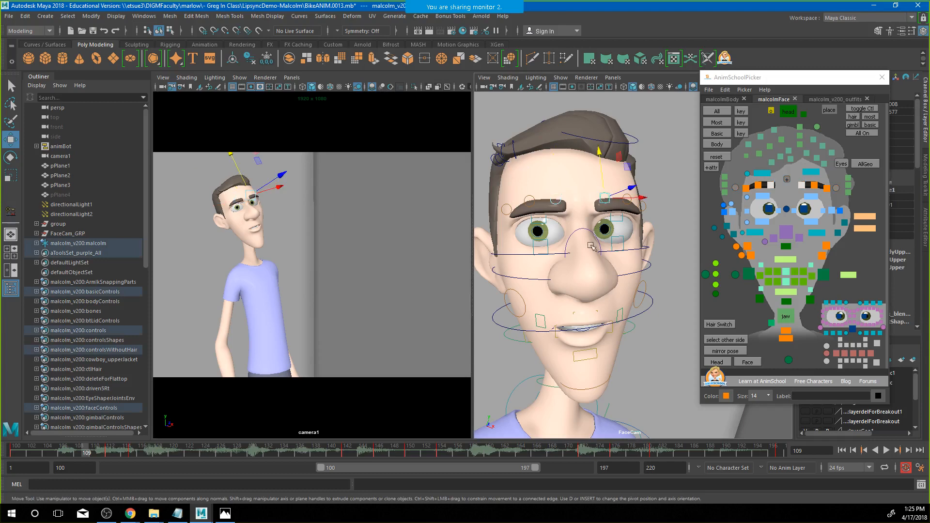
pyautogui.keyDown('shift'); pyautogui.moveTo(83, 451); pyautogui.dragTo(786, 444); pyautogui.keyUp('shift')
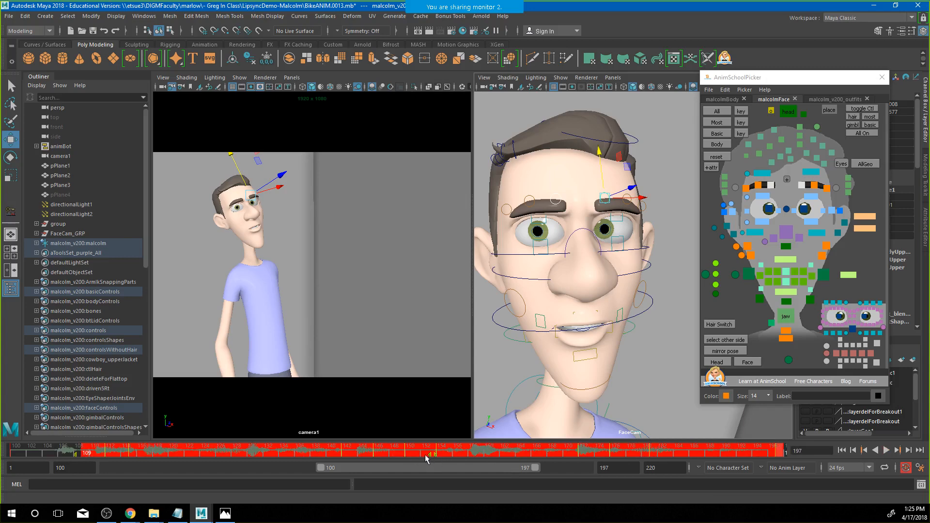
pyautogui.moveTo(428, 453); pyautogui.dragTo(423, 454)
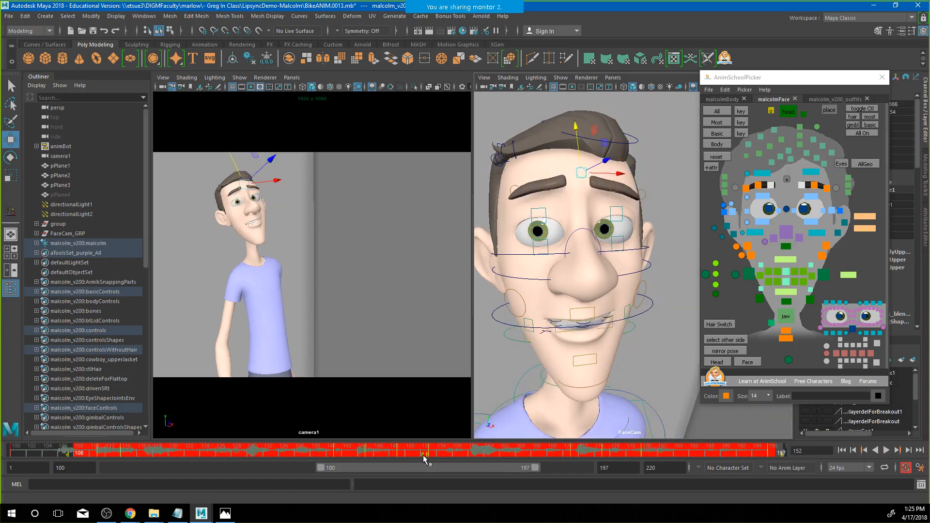
pyautogui.click(423, 455)
pyautogui.click(842, 450)
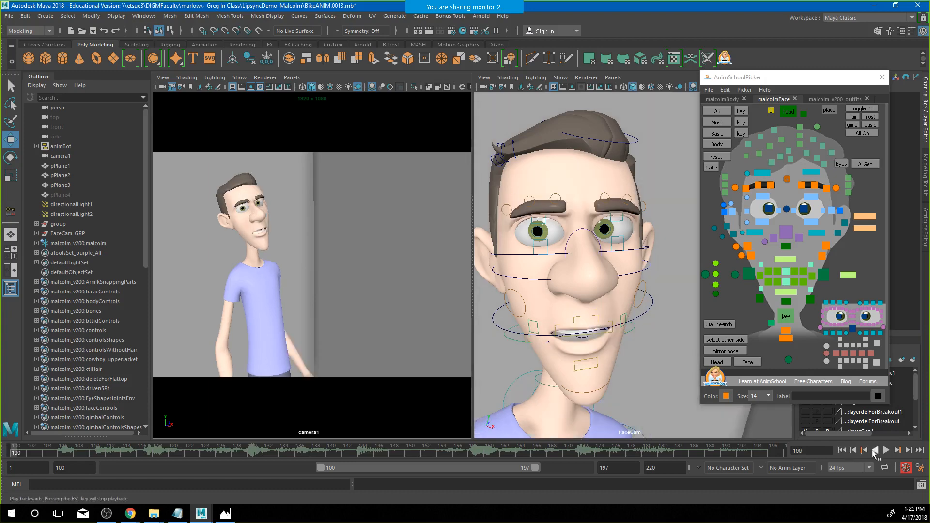
pyautogui.hotkey('alt', 'v')
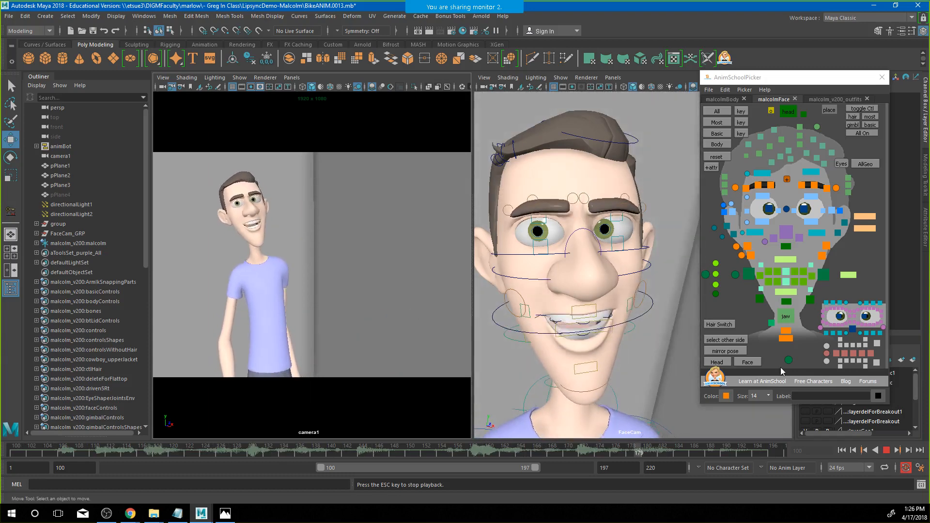
pyautogui.press('Escape')
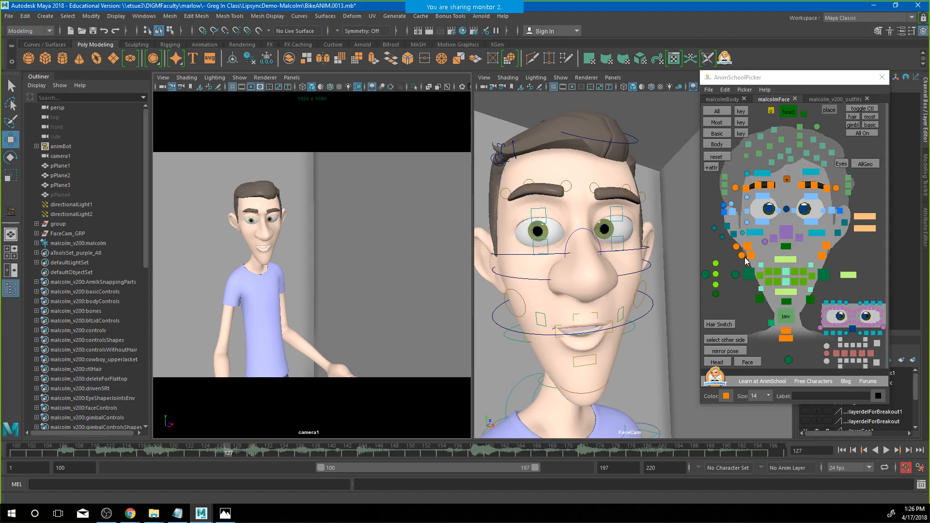
# Select the control for both eyes, play the opening from frame 100, and raise and key the gaze at frame 113
pyautogui.click(785, 210)
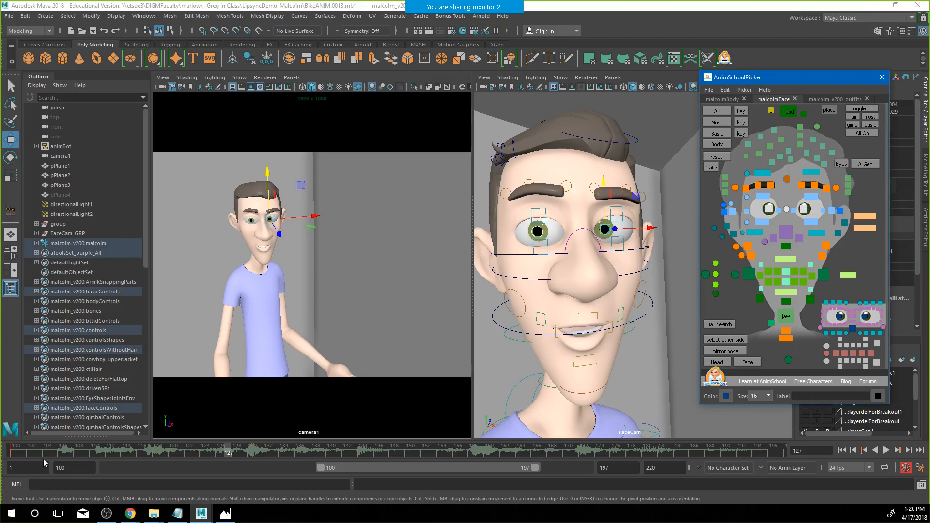
pyautogui.click(15, 451)
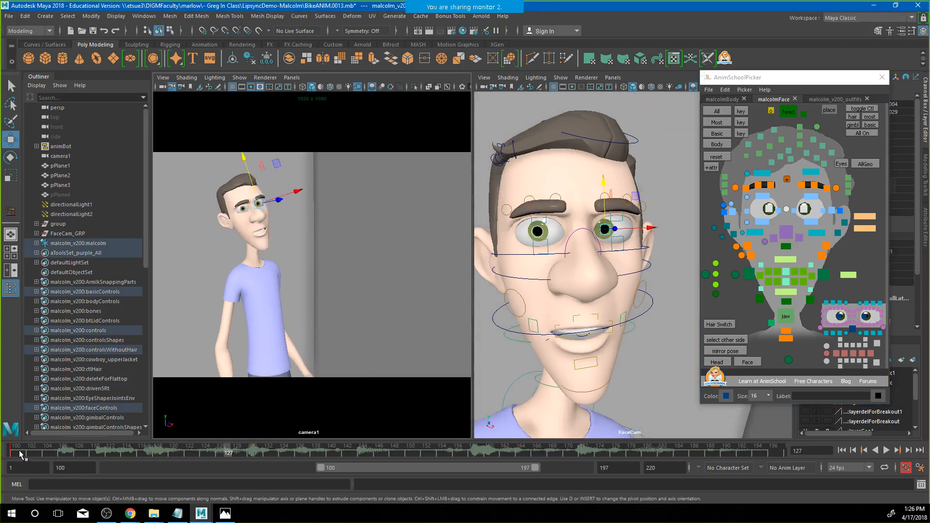
pyautogui.hotkey('alt', 'v')
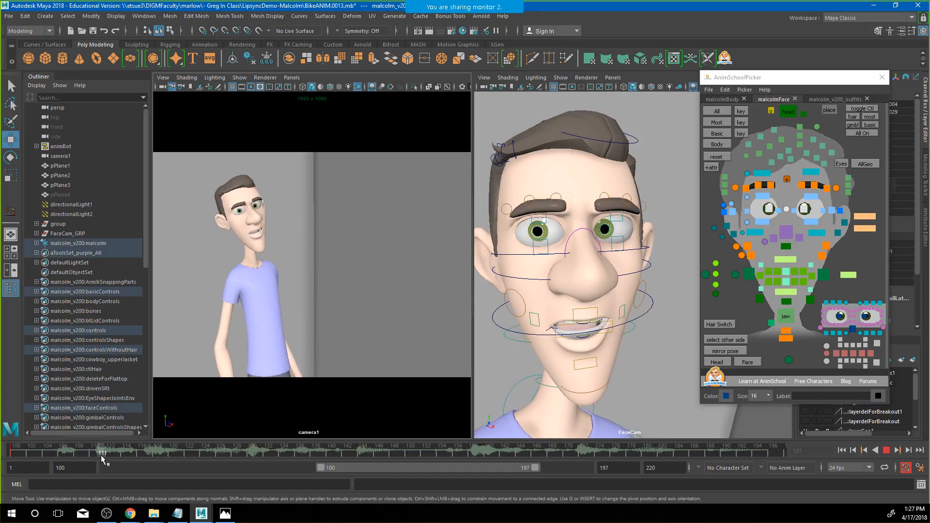
pyautogui.hotkey('alt', 'v')
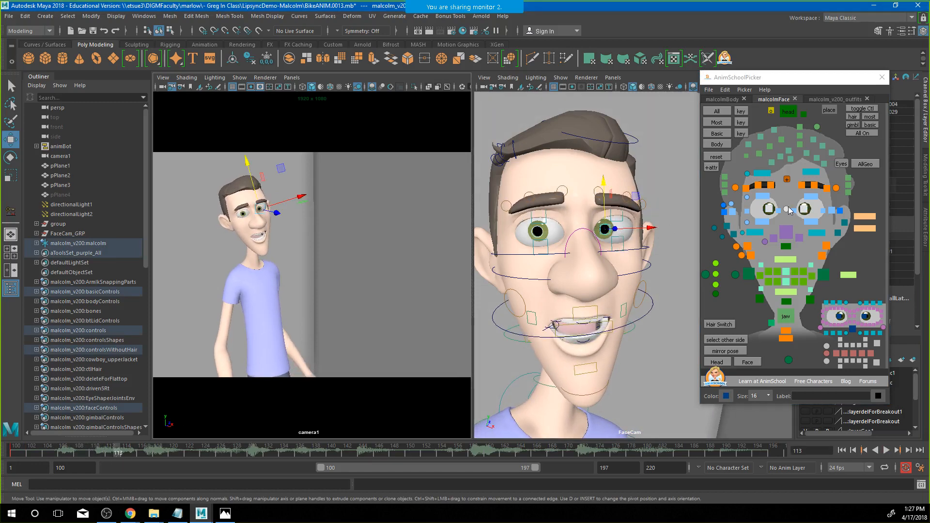
pyautogui.moveTo(606, 230); pyautogui.dragTo(605, 224)
pyautogui.press('s')
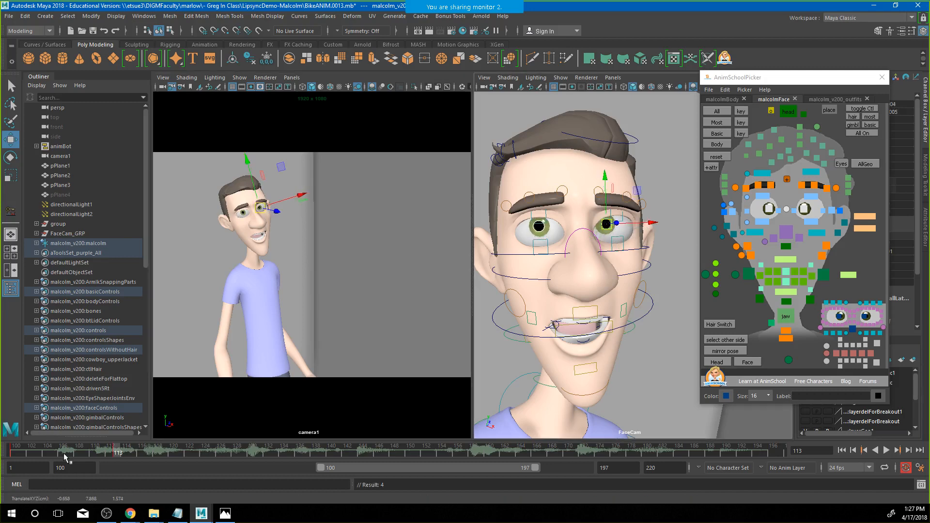
# Replay the opening and nudge the gaze of both eyes slightly toward Malcolm's left at frame 113
pyautogui.hotkey('alt', 'v')
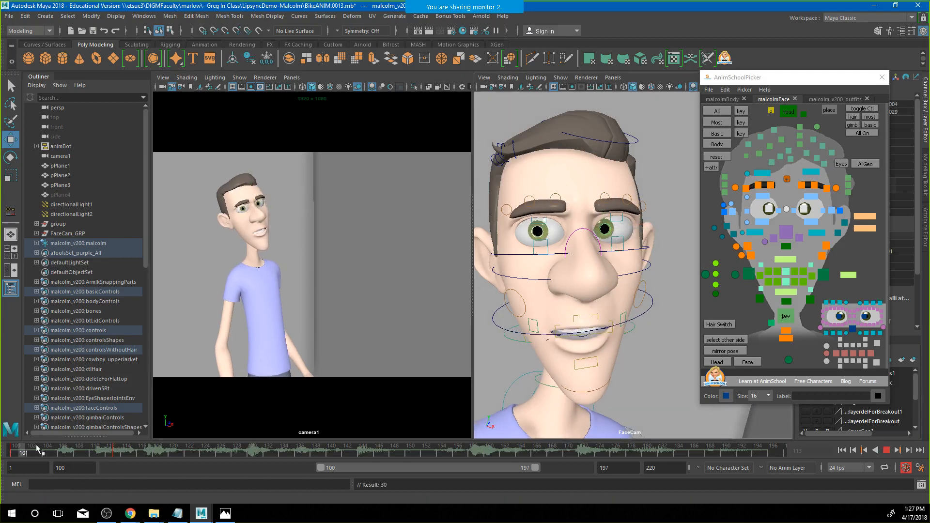
pyautogui.hotkey('alt', 'v')
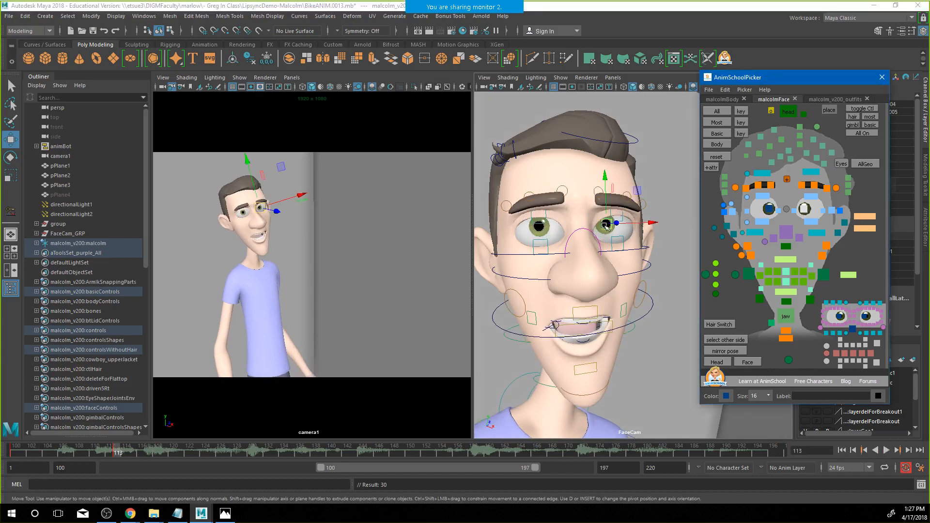
pyautogui.moveTo(606, 224); pyautogui.dragTo(608, 224)
pyautogui.click(787, 213)
pyautogui.click(120, 452)
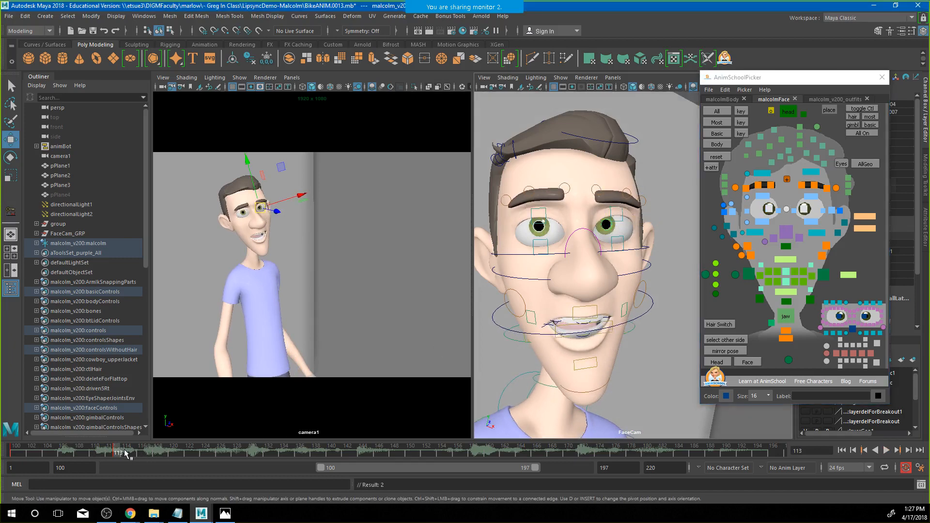
# Play on to frame 130, shift the gaze up and toward Malcolm's left, and key it
pyautogui.hotkey('alt', 'v')
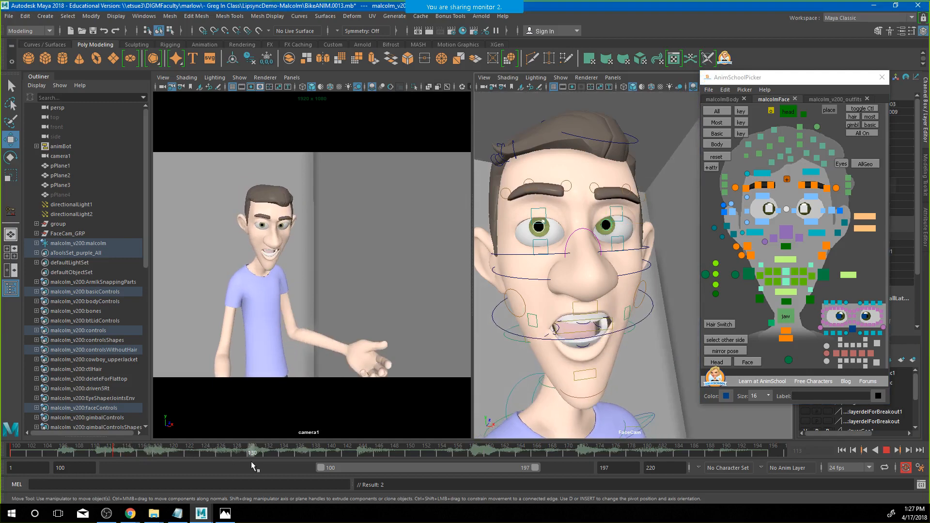
pyautogui.hotkey('alt', 'v')
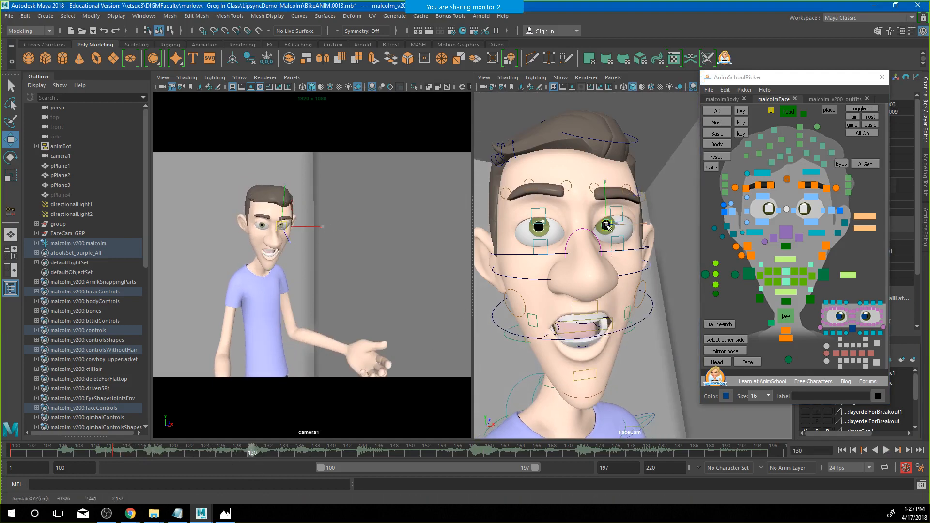
pyautogui.moveTo(606, 225)
pyautogui.mouseDown()
pyautogui.moveTo(612, 237)
pyautogui.moveTo(615, 219)
pyautogui.mouseUp()
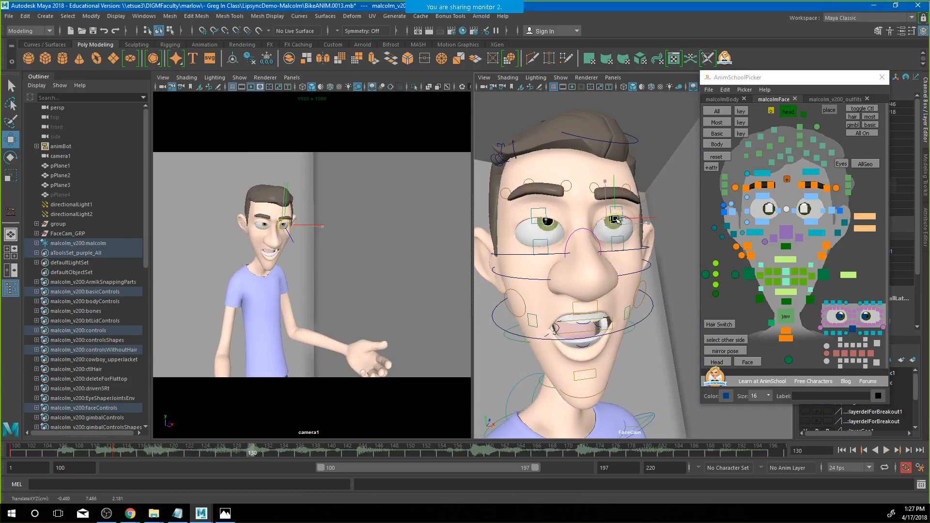
pyautogui.press('s')
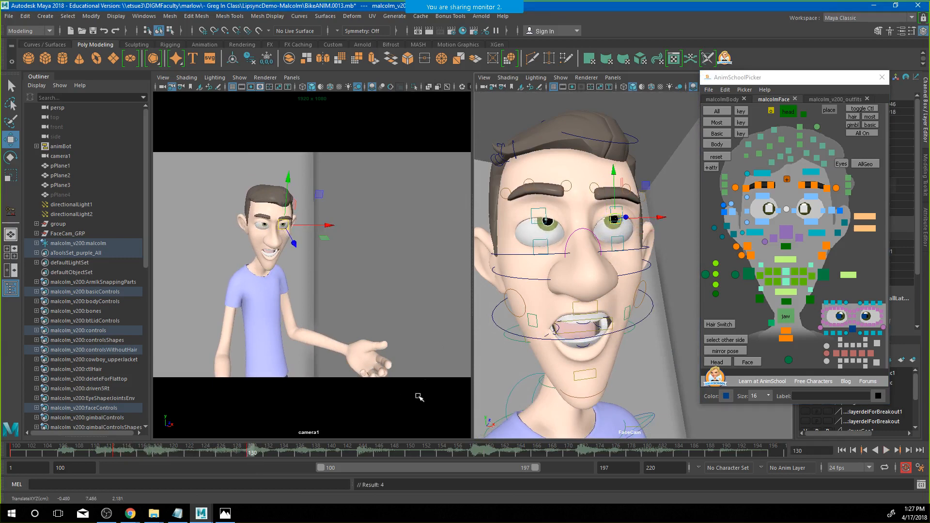
# Adjust the gaze slightly at frame 149 and select the upper eyelid control
pyautogui.moveTo(193, 451); pyautogui.dragTo(401, 427)
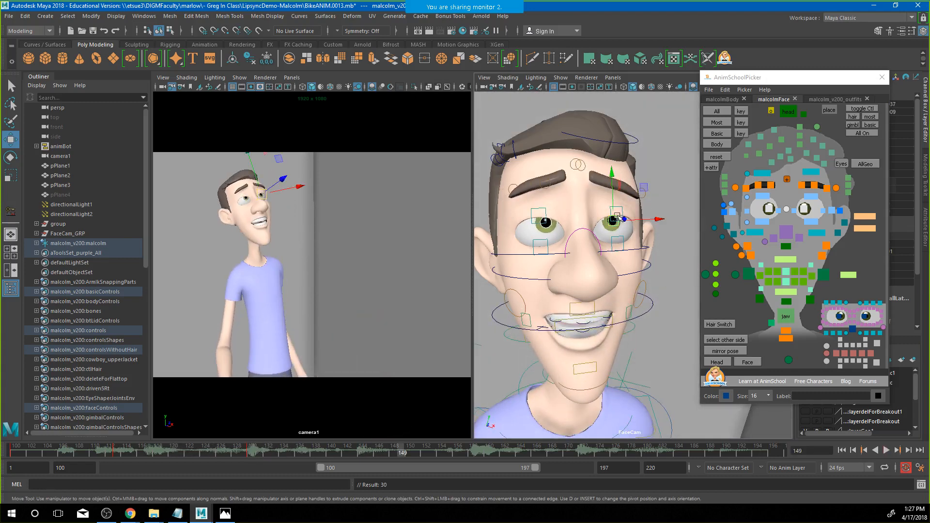
pyautogui.moveTo(617, 217)
pyautogui.mouseDown()
pyautogui.moveTo(632, 222)
pyautogui.moveTo(615, 219)
pyautogui.mouseUp()
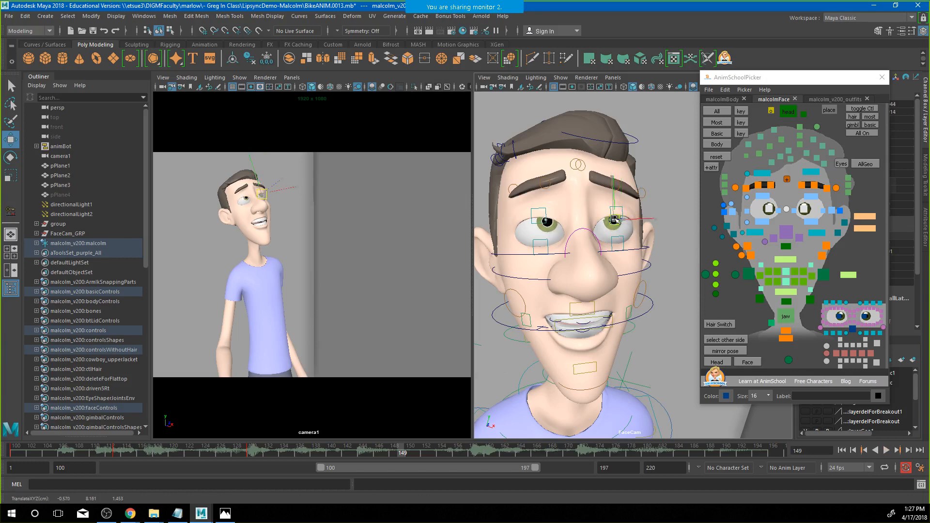
pyautogui.click(766, 199)
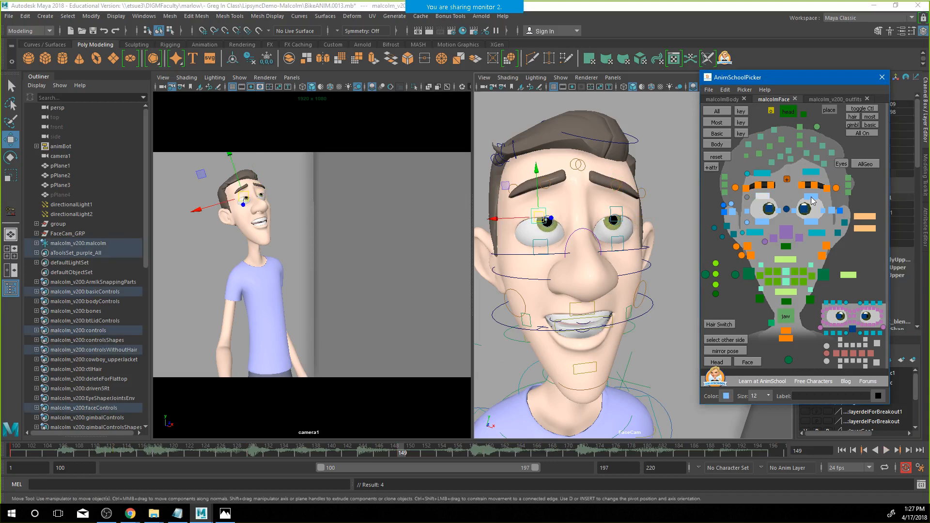
# At frame 160, reselect the control for both eyes and shift the gaze slightly toward Malcolm's right
pyautogui.moveTo(404, 450); pyautogui.dragTo(487, 455)
pyautogui.click(770, 223)
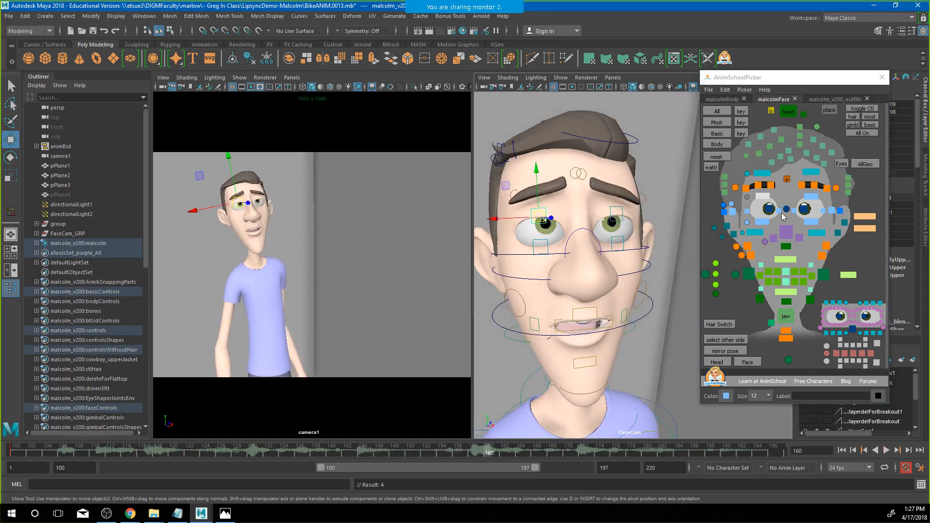
pyautogui.click(787, 211)
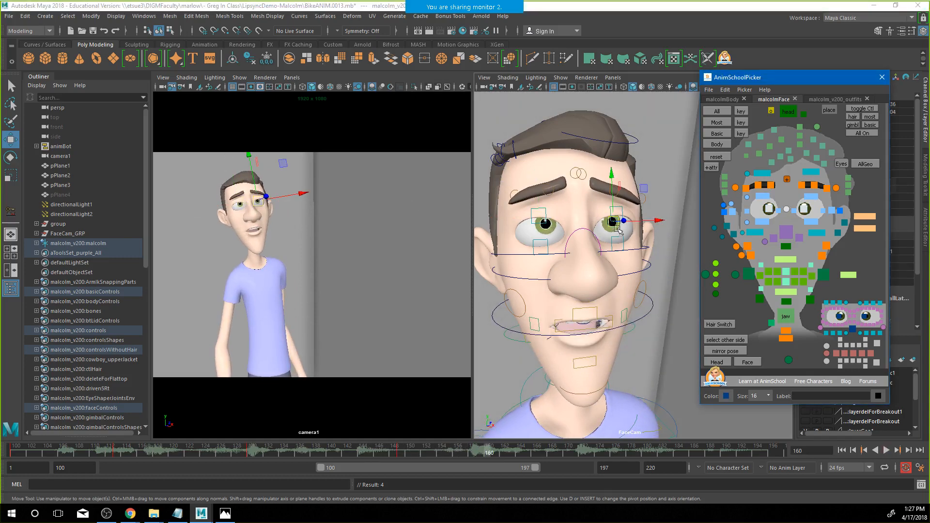
pyautogui.moveTo(618, 228); pyautogui.dragTo(611, 221)
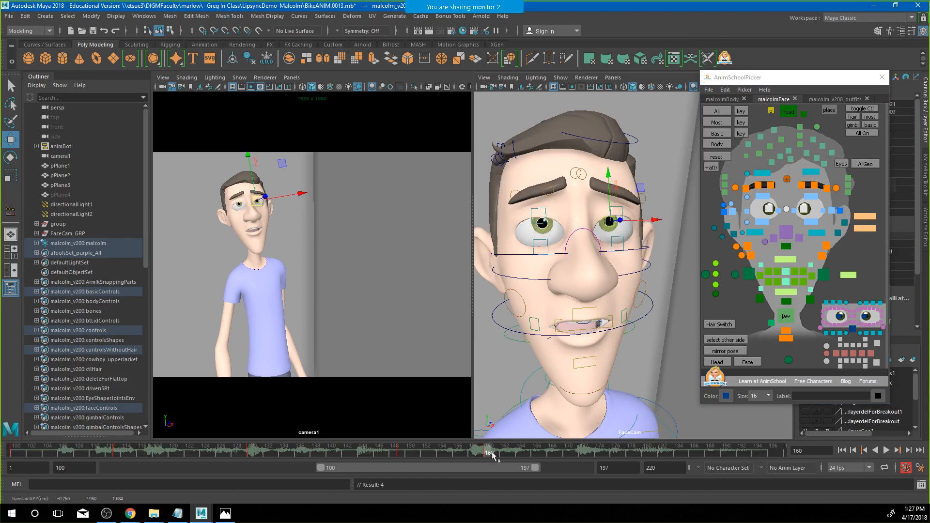
# Reposition the gaze of both eyes at frames 174, 186 and 197, shifting it toward Malcolm's right
pyautogui.moveTo(489, 454); pyautogui.dragTo(600, 453)
pyautogui.moveTo(608, 224); pyautogui.dragTo(603, 227)
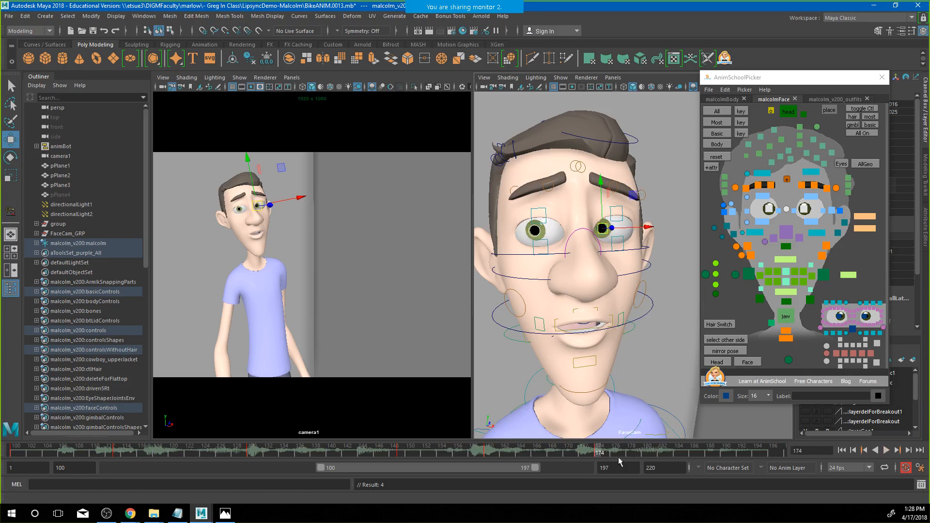
pyautogui.moveTo(599, 454); pyautogui.dragTo(694, 454)
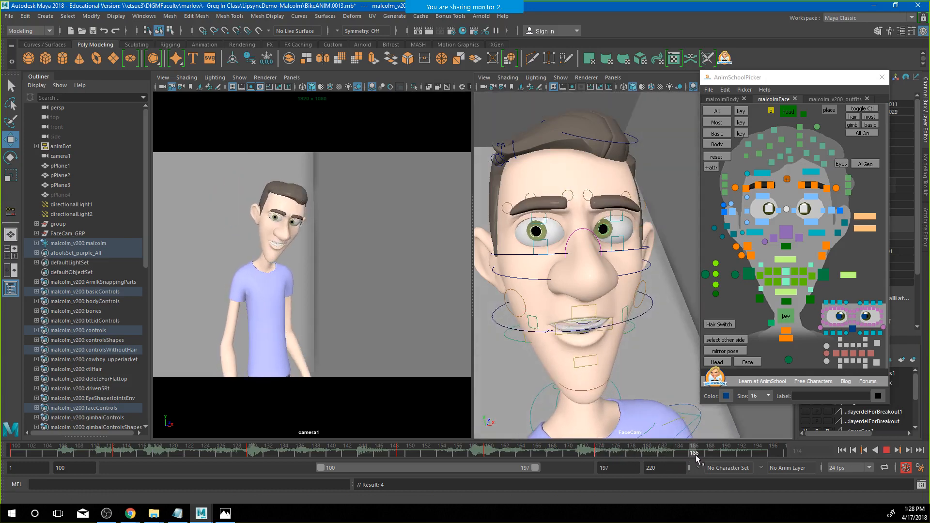
pyautogui.moveTo(604, 229); pyautogui.dragTo(601, 228)
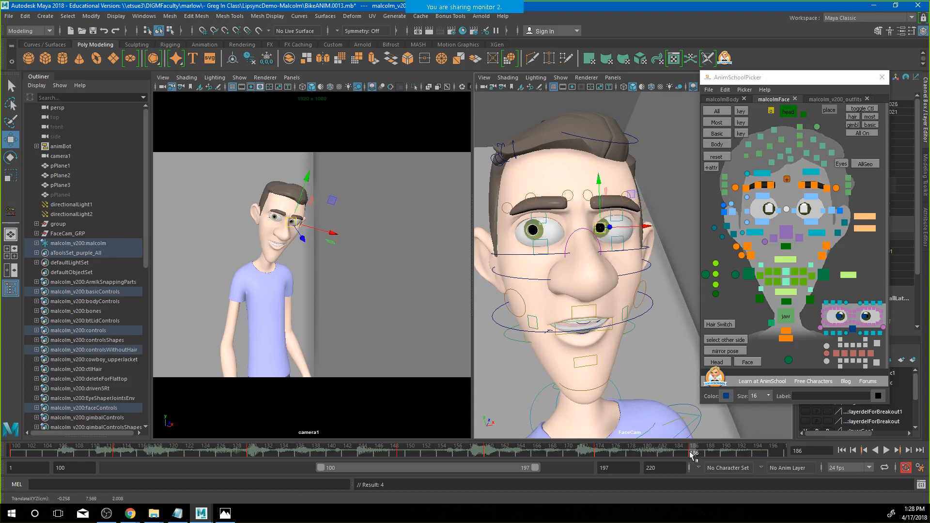
pyautogui.hotkey('alt', 'v')
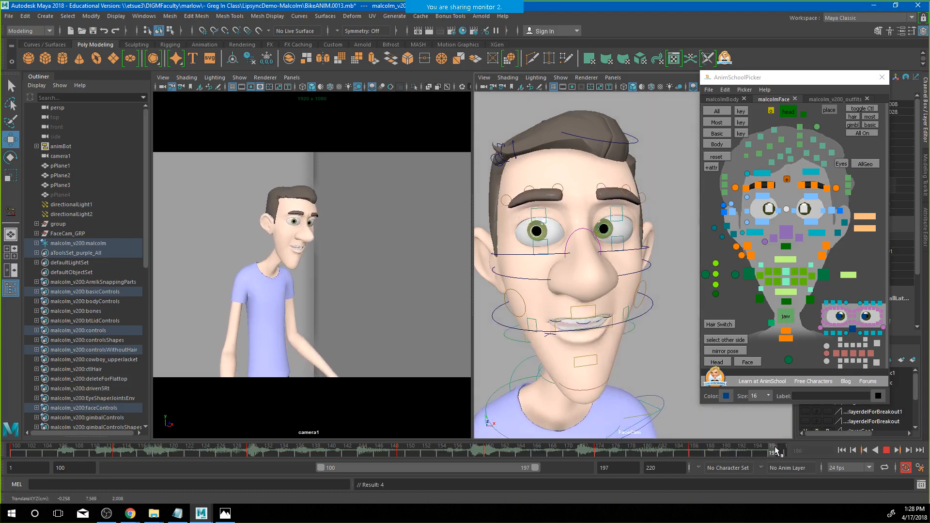
pyautogui.moveTo(605, 233); pyautogui.dragTo(600, 226)
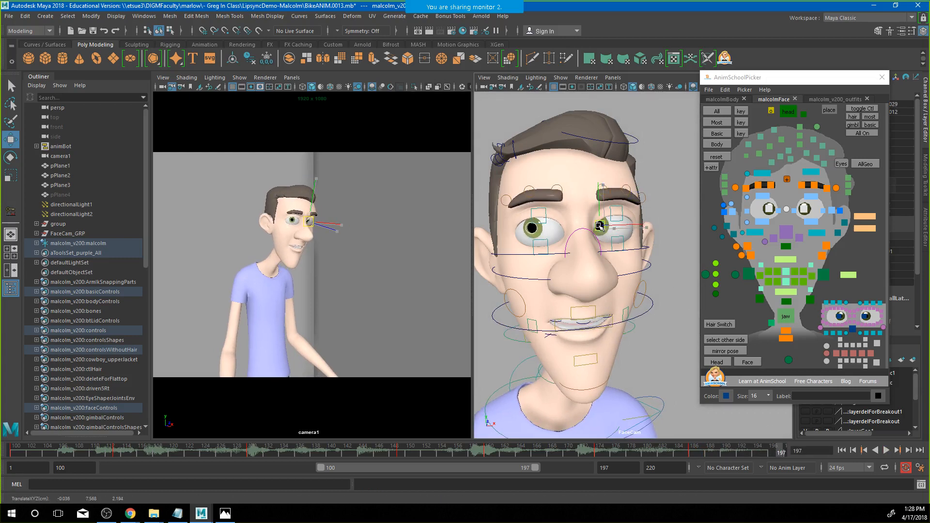
# Key the gaze at frame 197 and play the animation back from frame 100 to review the eye direction changes
pyautogui.press('s')
pyautogui.moveTo(780, 454); pyautogui.dragTo(14, 465)
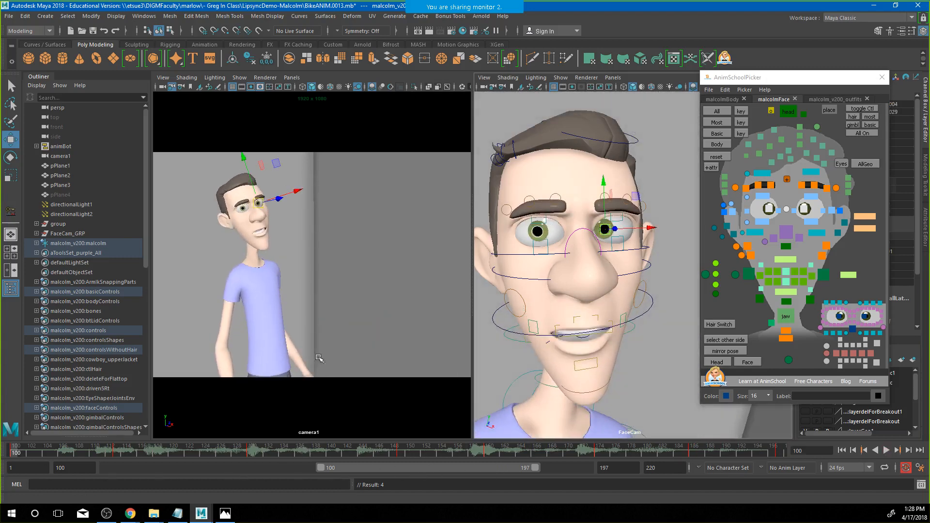
pyautogui.click(885, 450)
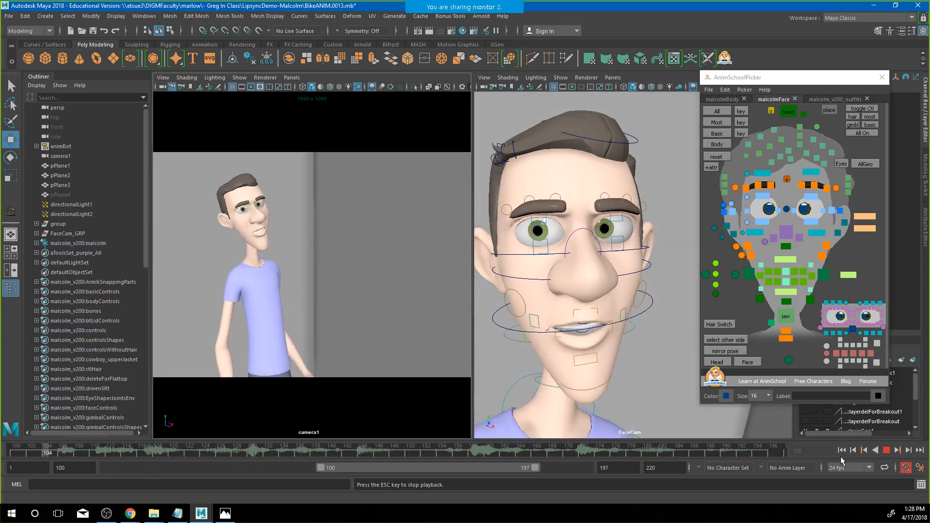
pyautogui.press('Escape')
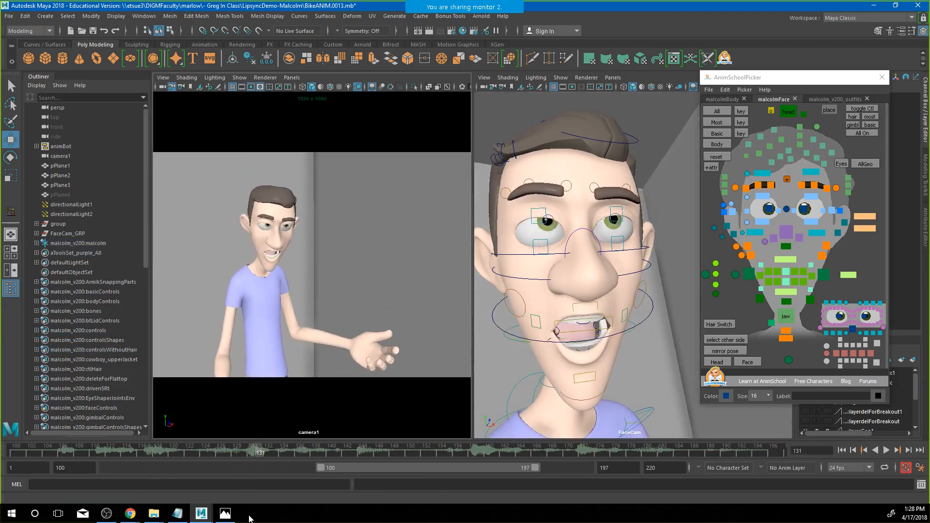
# Reselect the control for both eyes and, at frame 111, shift the gaze slightly down and toward Malcolm's left, and key it
pyautogui.click(787, 209)
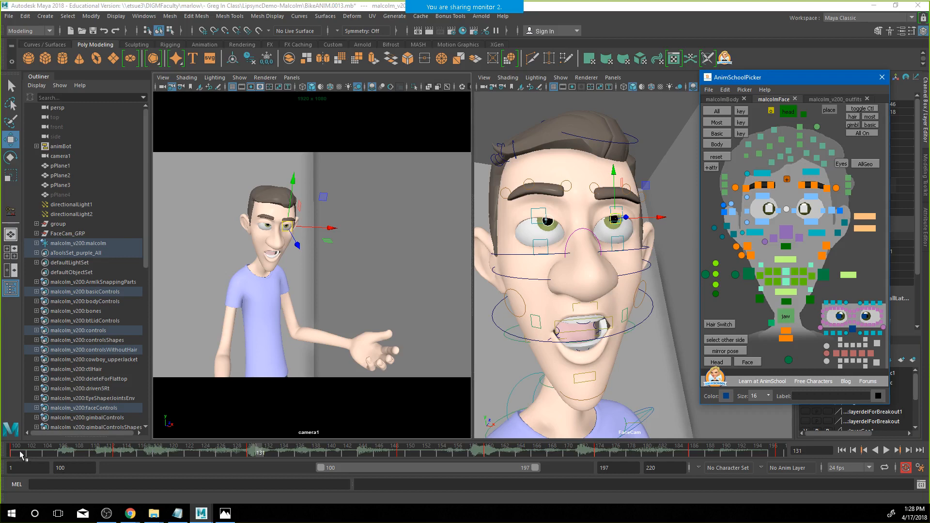
pyautogui.moveTo(12, 452); pyautogui.dragTo(97, 452)
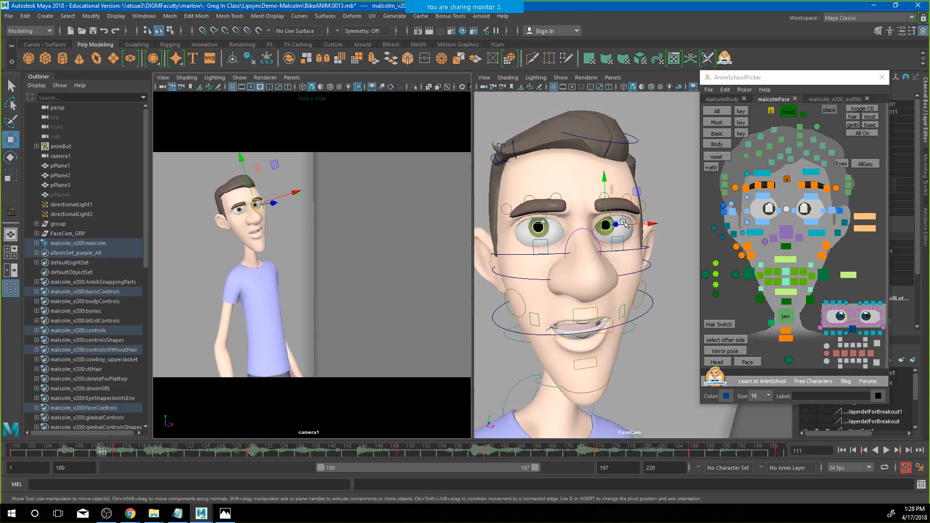
pyautogui.moveTo(625, 223); pyautogui.dragTo(611, 230)
pyautogui.press('s')
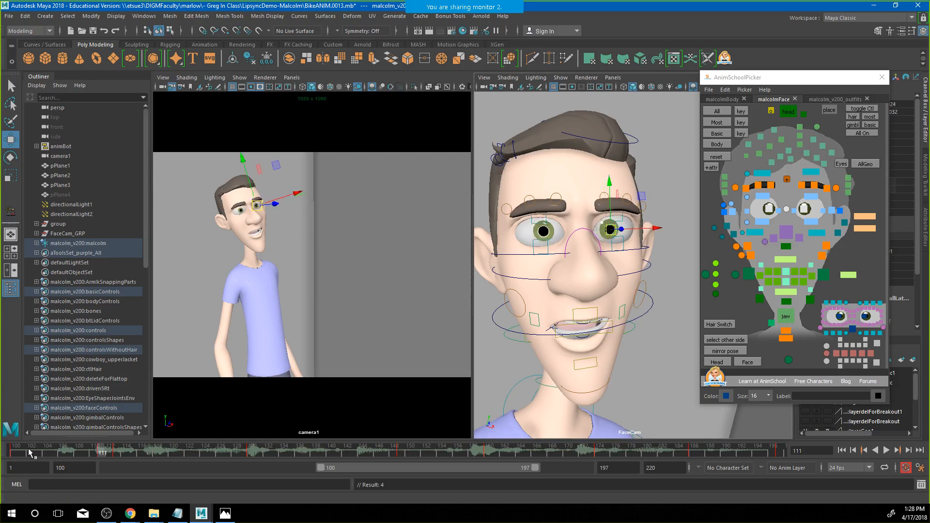
# At frame 104, shift the gaze slightly down and toward Malcolm's left, key it, and hold that pose forward past frame 106
pyautogui.click(14, 453)
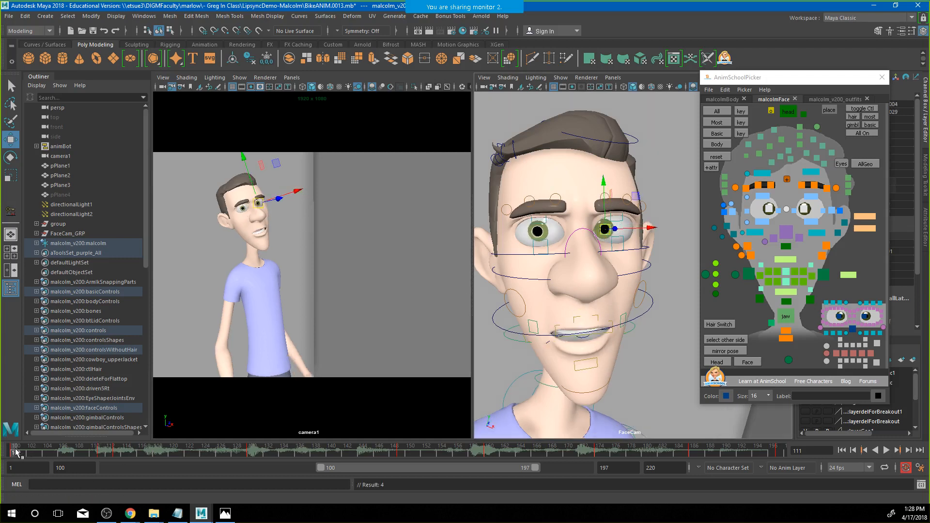
pyautogui.hotkey('alt', 'v')
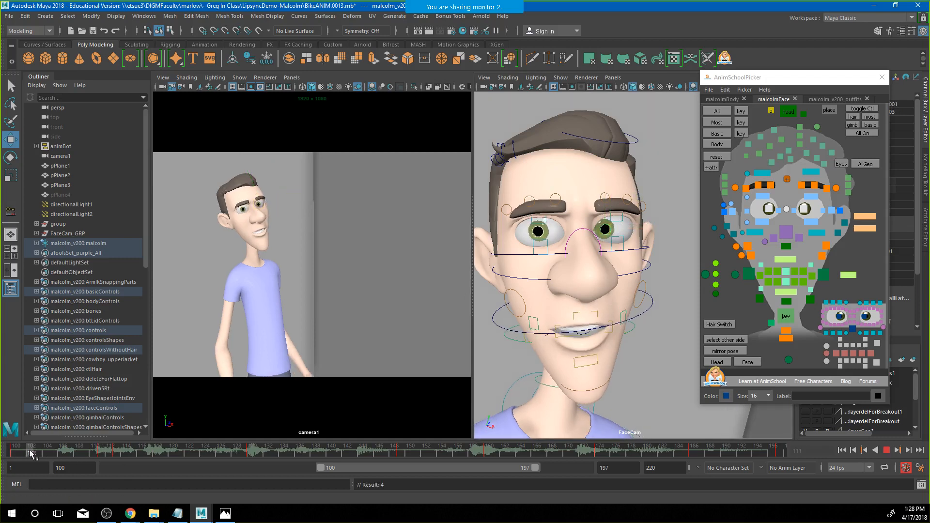
pyautogui.hotkey('alt', 'v')
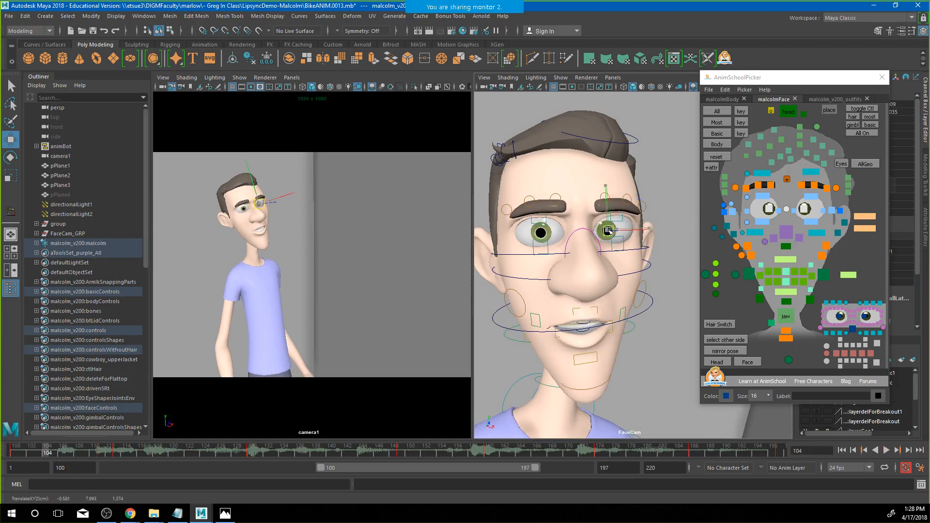
pyautogui.moveTo(609, 230); pyautogui.dragTo(610, 232)
pyautogui.press('s')
pyautogui.hotkey('alt', 'v')
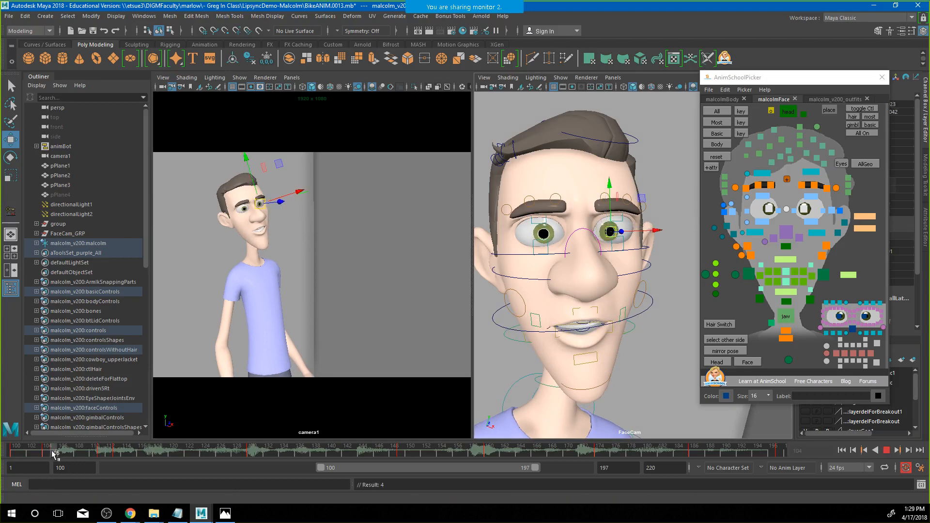
pyautogui.click(63, 452)
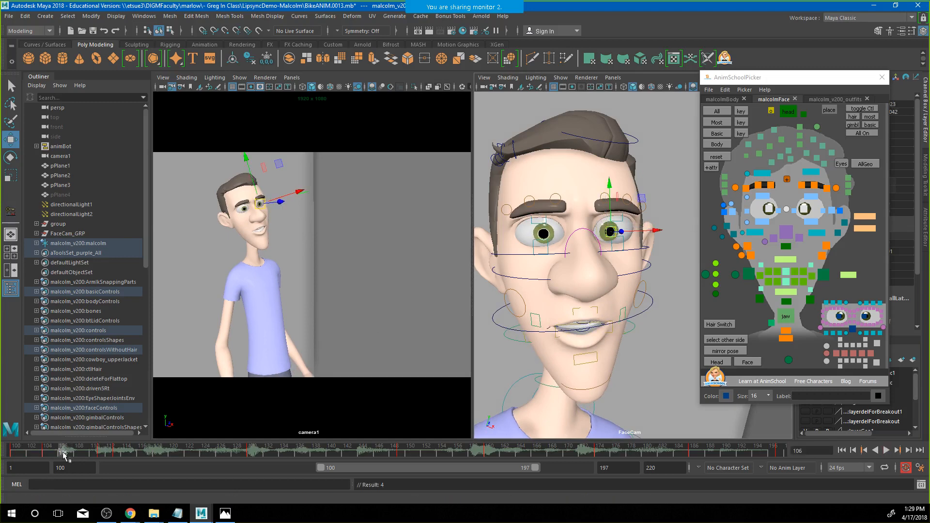
# Shift the gaze down and toward Malcolm's right at frame 127, then adjust it slightly at frame 121 and key it
pyautogui.moveTo(63, 454)
pyautogui.mouseDown()
pyautogui.moveTo(244, 454)
pyautogui.moveTo(226, 451)
pyautogui.mouseUp()
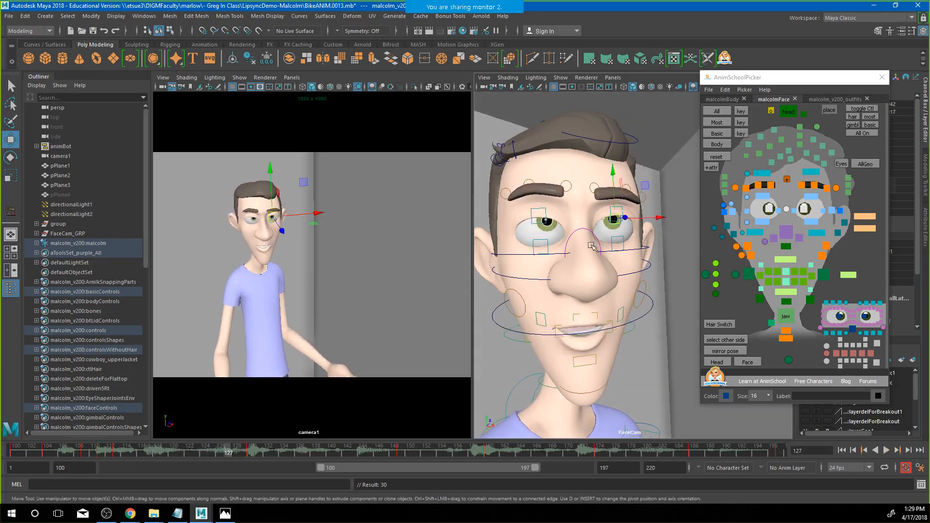
pyautogui.moveTo(619, 217); pyautogui.dragTo(604, 222)
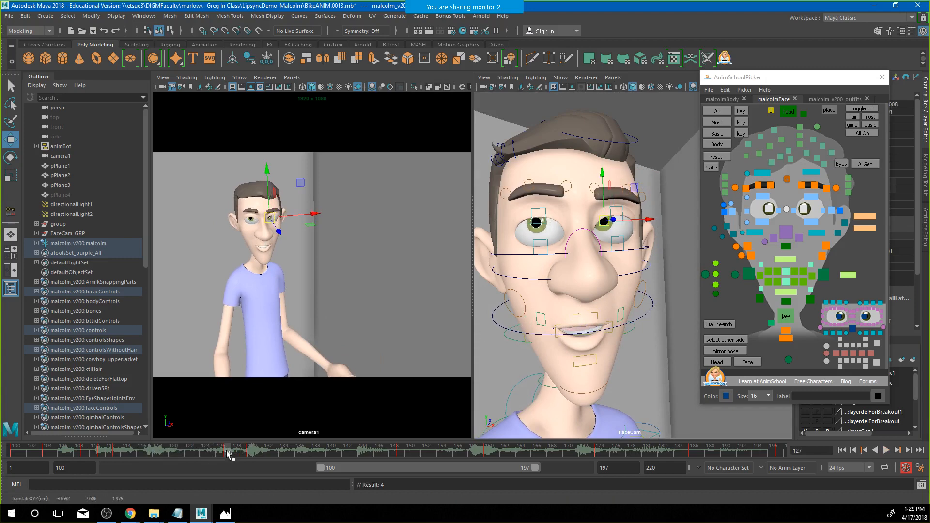
pyautogui.hotkey('alt', 'v')
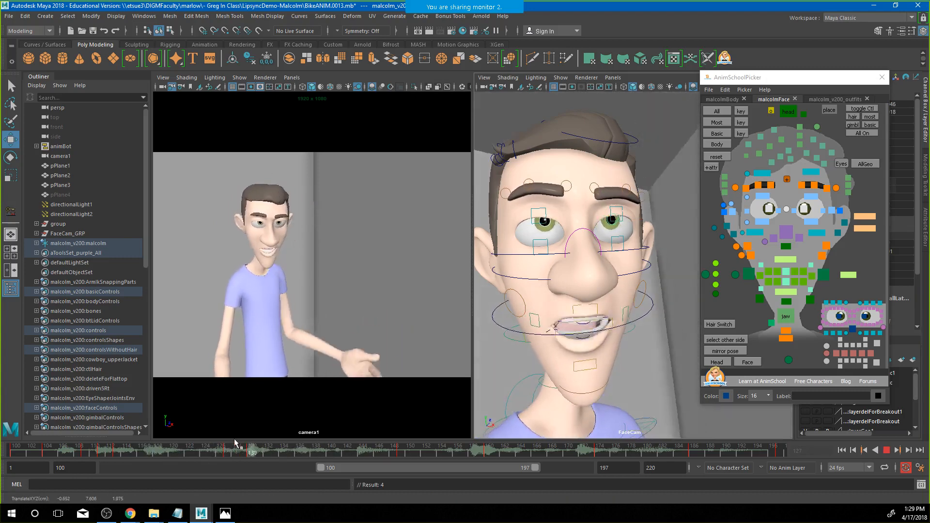
pyautogui.moveTo(235, 439); pyautogui.dragTo(182, 454)
pyautogui.moveTo(604, 221); pyautogui.dragTo(605, 221)
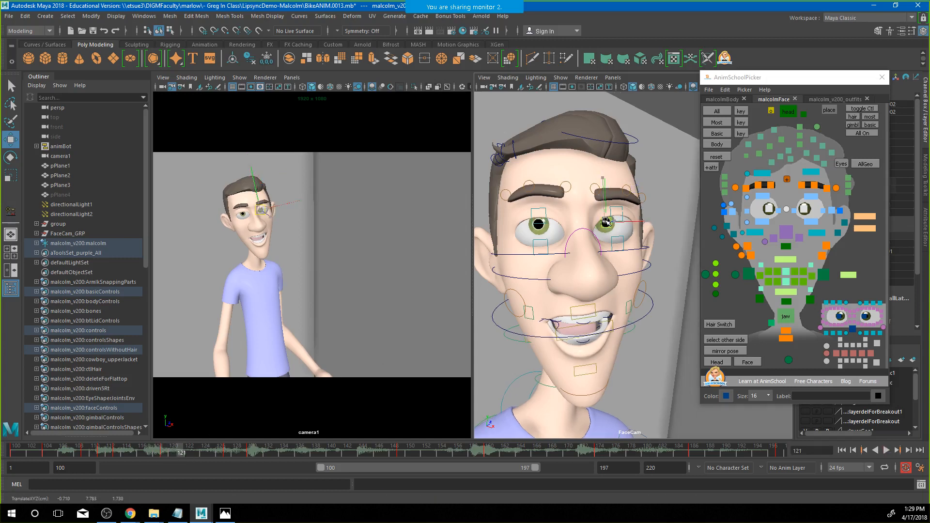
pyautogui.press('s')
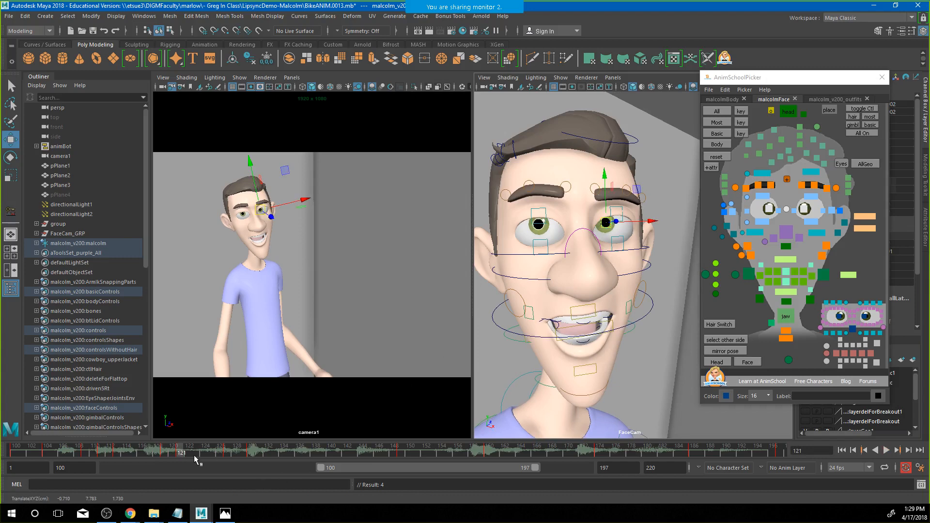
# Carry the frame 160 gaze forward to frame 168 and shift it slightly up and toward Malcolm's left
pyautogui.moveTo(182, 455); pyautogui.dragTo(488, 454)
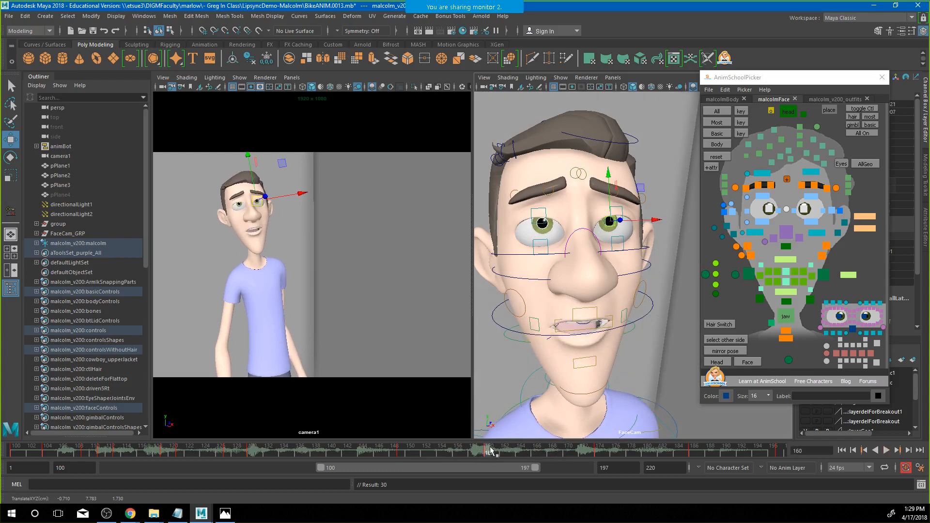
pyautogui.hotkey('alt', 'v')
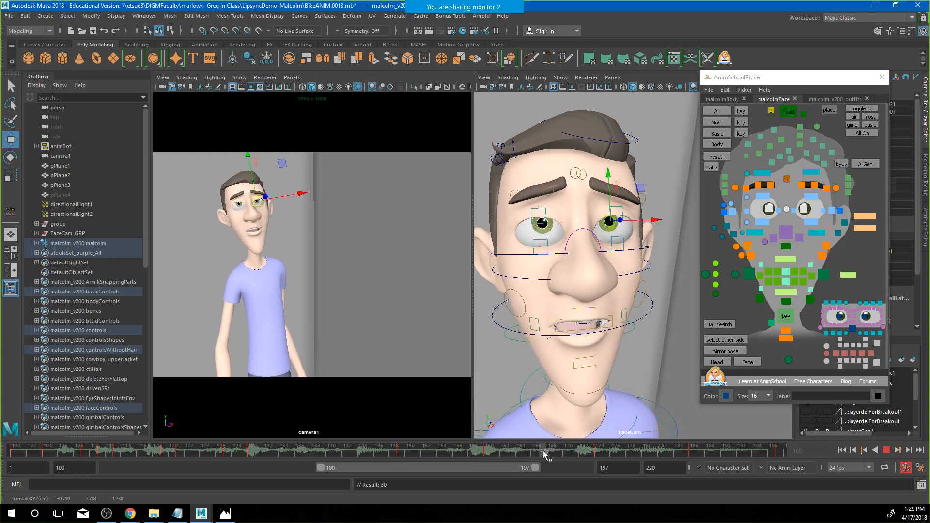
pyautogui.hotkey('alt', 'v')
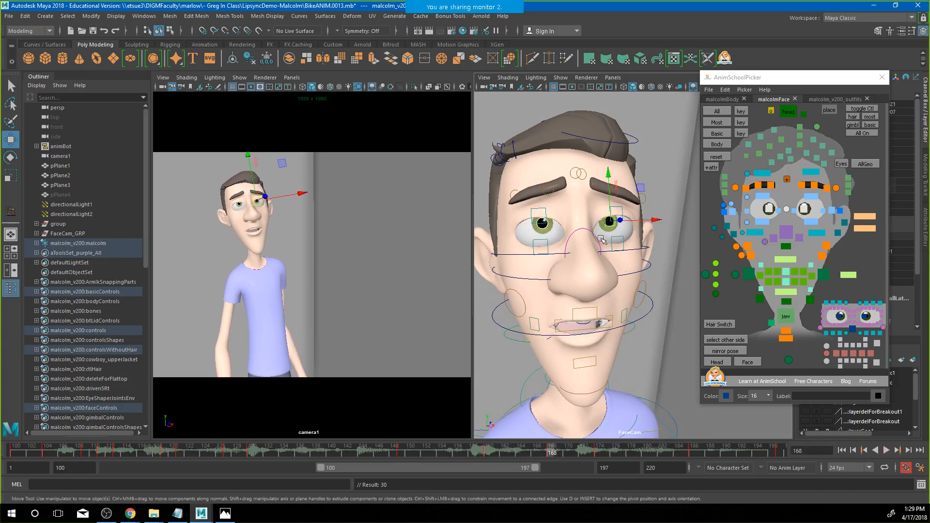
pyautogui.moveTo(614, 222); pyautogui.dragTo(618, 221)
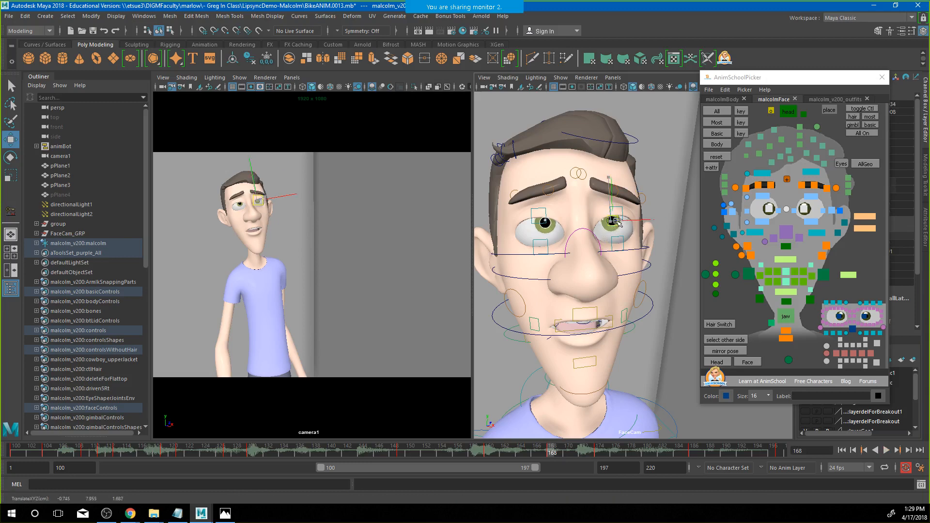
# Scrub through the shot to frame 196, clear the selection, and play the animation back to check the gaze changes
pyautogui.moveTo(486, 453); pyautogui.dragTo(765, 455)
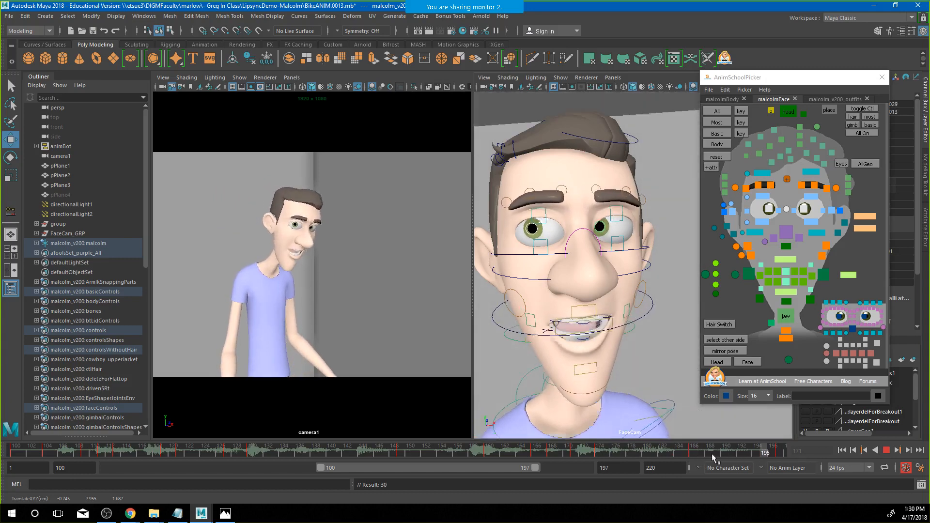
pyautogui.moveTo(317, 452); pyautogui.dragTo(771, 454)
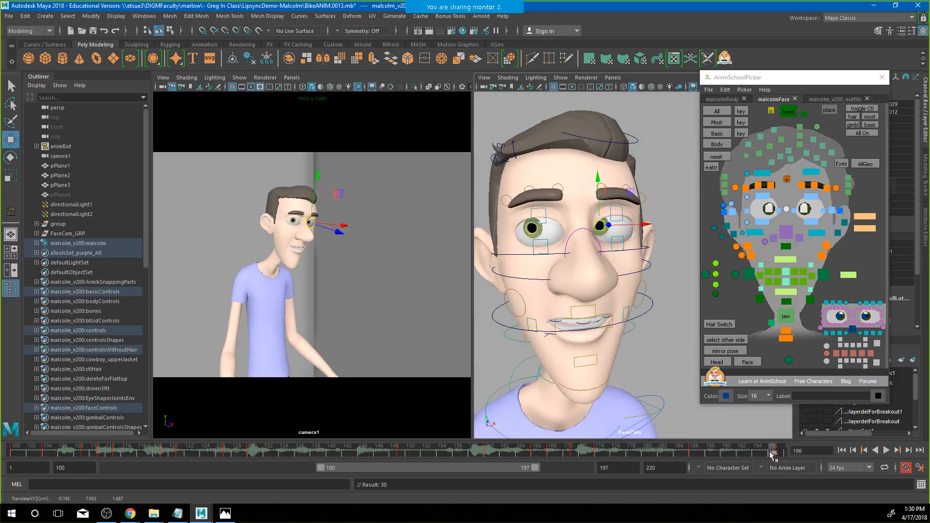
pyautogui.click(401, 307)
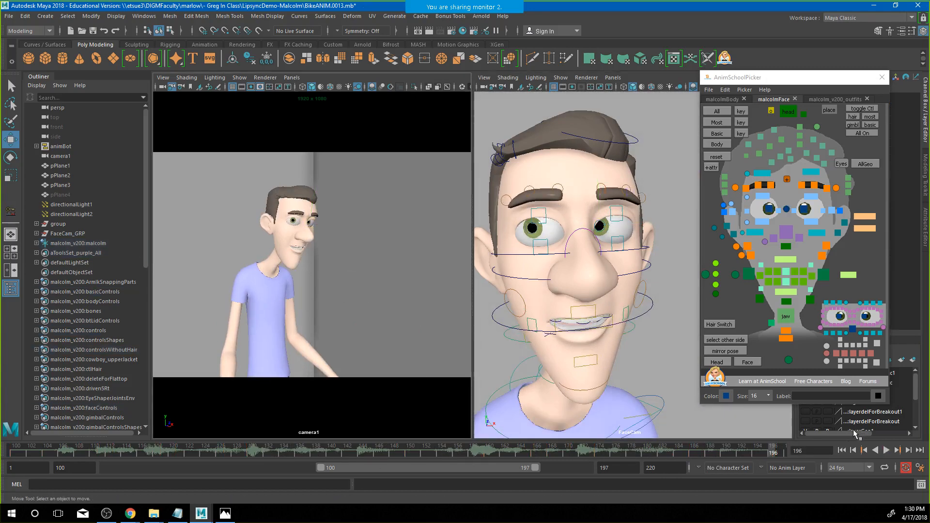
pyautogui.click(886, 450)
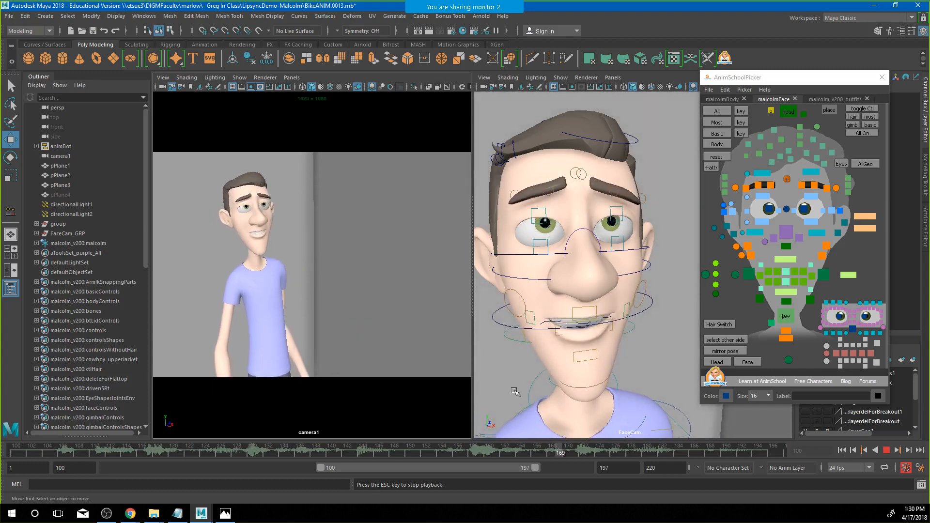
pyautogui.click(885, 449)
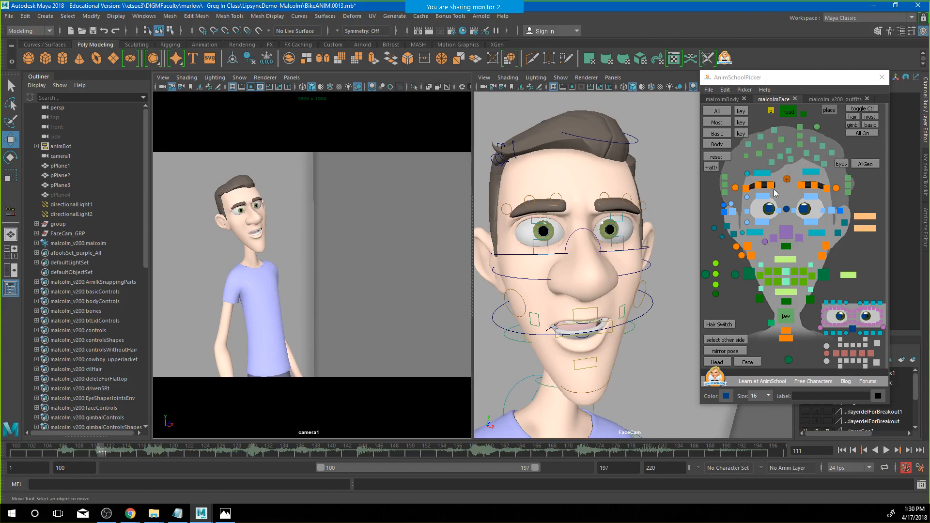
# Reselect the control for both eyes and copy its frame 130 gaze forward to frame 146 to hold the look
pyautogui.click(786, 209)
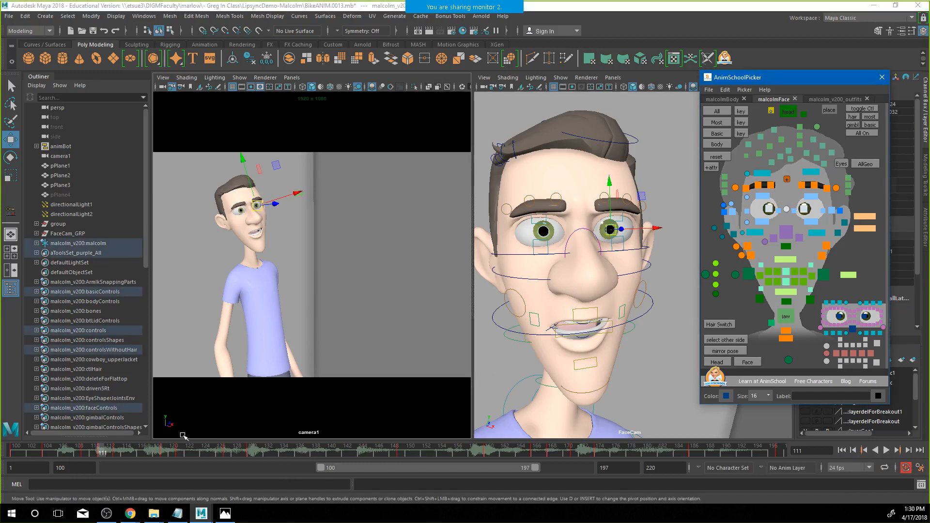
pyautogui.moveTo(128, 455); pyautogui.dragTo(260, 460)
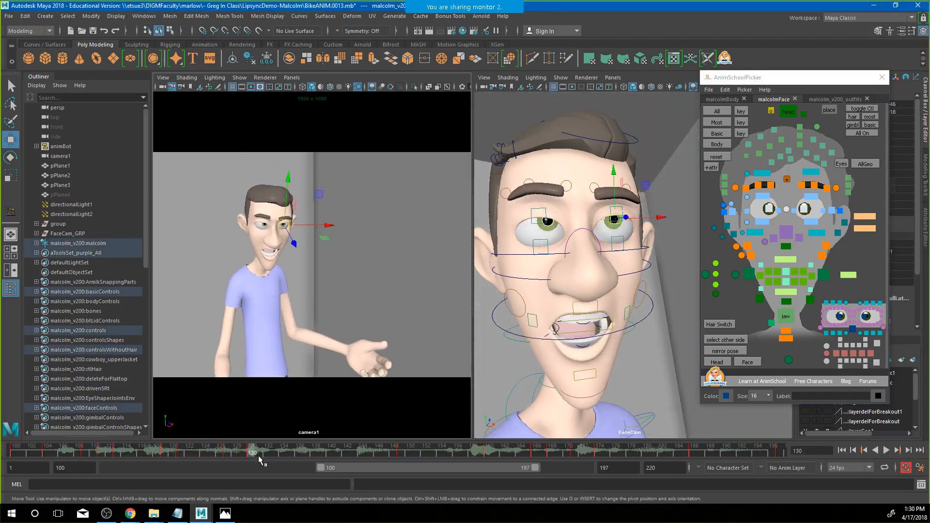
pyautogui.hotkey('alt', 'v')
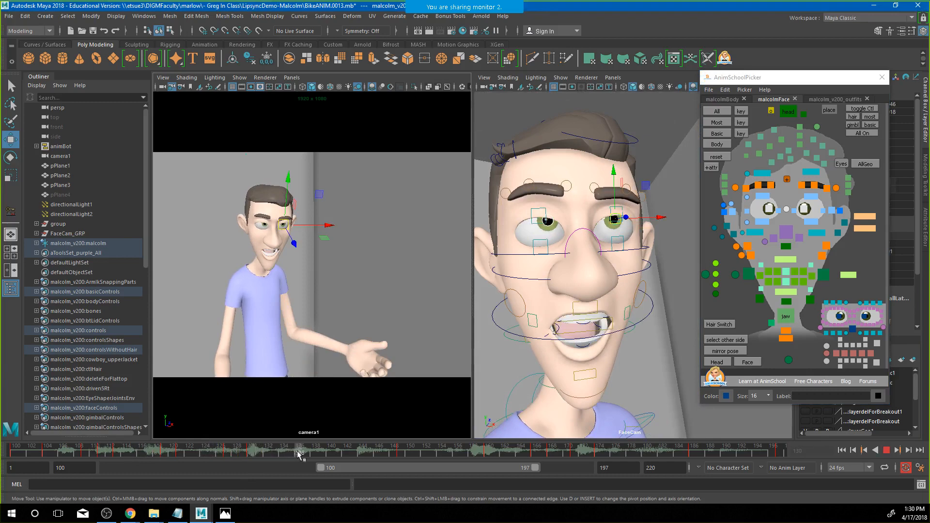
pyautogui.moveTo(373, 455)
pyautogui.mouseDown(button='middle')
pyautogui.moveTo(334, 455)
pyautogui.moveTo(380, 455)
pyautogui.mouseUp(button='middle')
pyautogui.hotkey('alt', 'v')
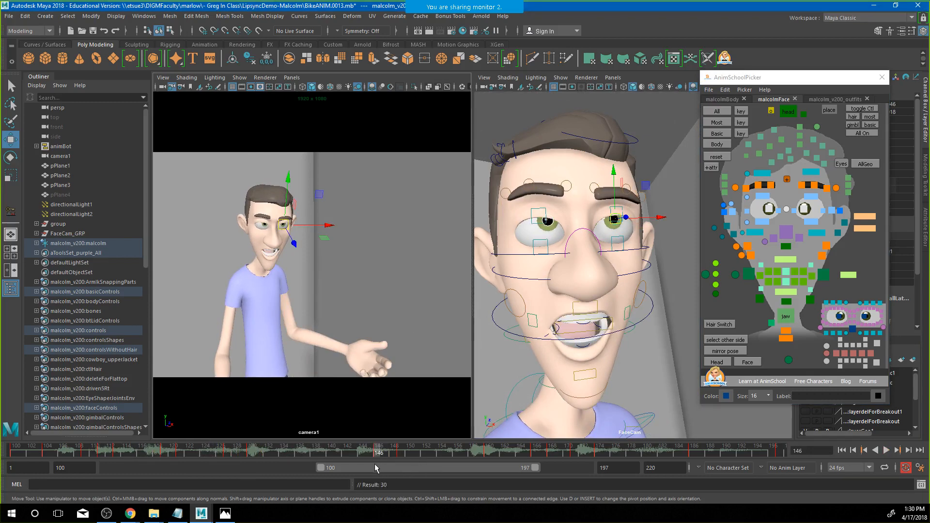
# Play the animation back from frame 108 to check the timing of the held gaze, stopping at frame 124
pyautogui.moveTo(368, 448); pyautogui.dragTo(79, 448)
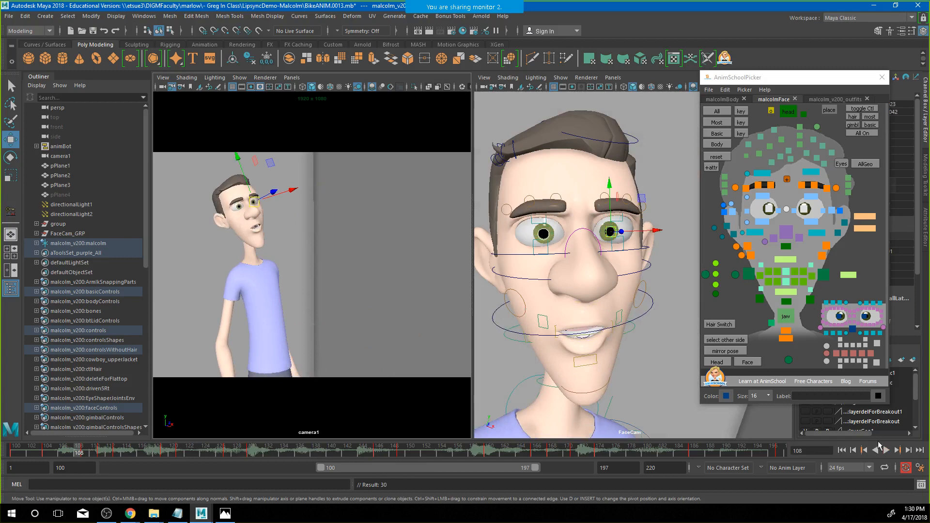
pyautogui.click(885, 450)
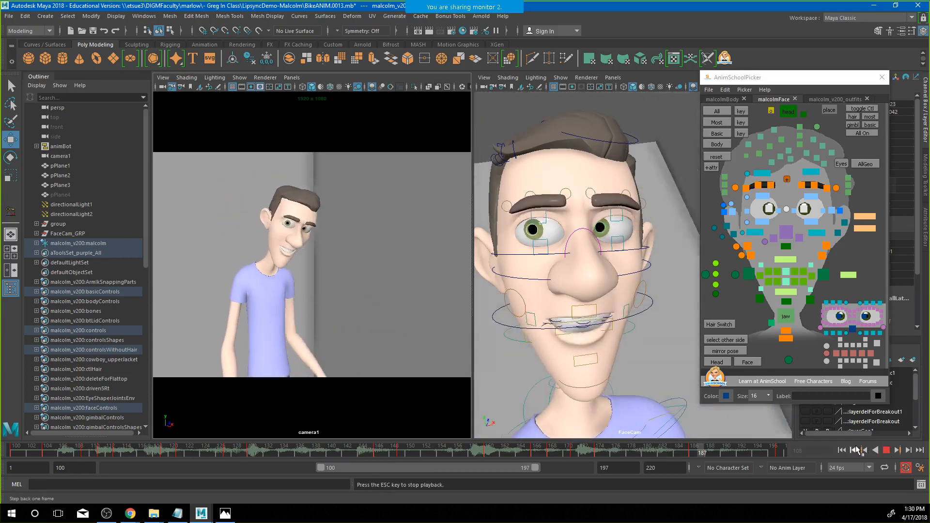
pyautogui.press('Escape')
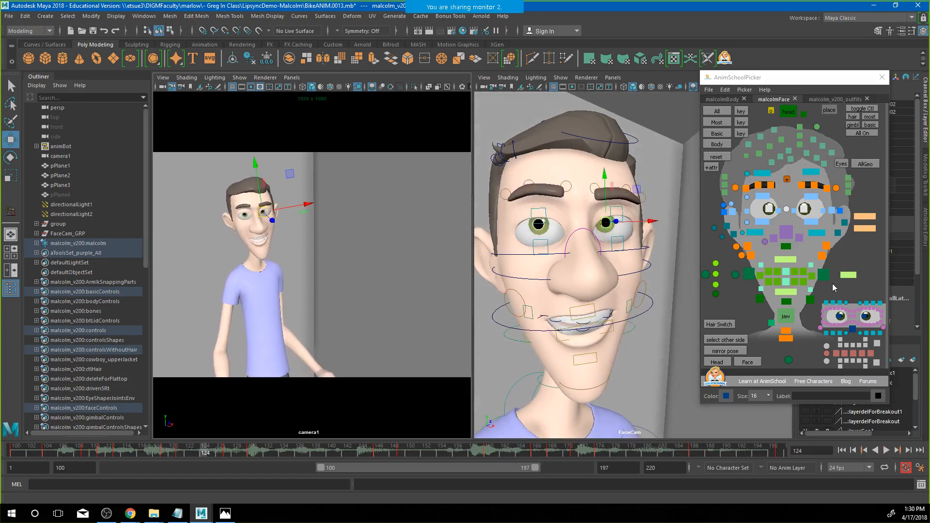
# Select all upper and lower eyelid controls, key their open pose at frame 109, and move to frame 111
pyautogui.click(763, 197)
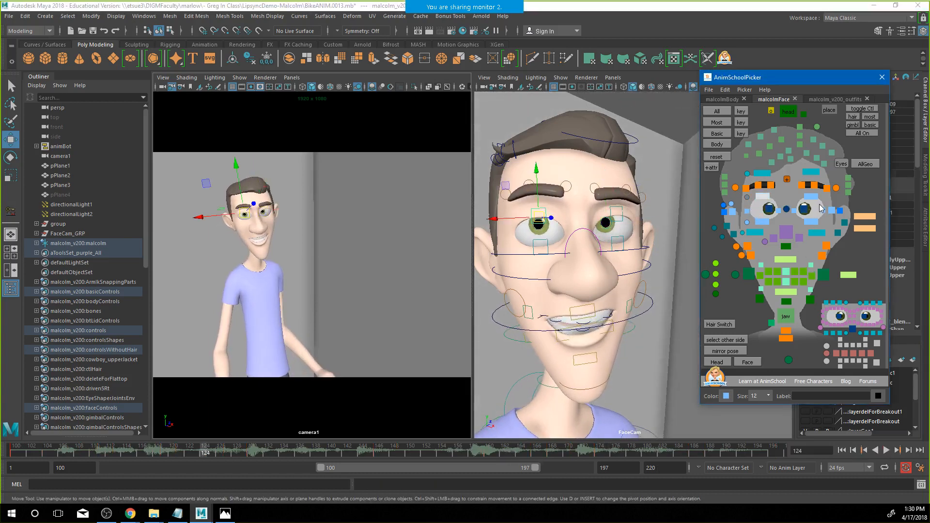
pyautogui.click(833, 210)
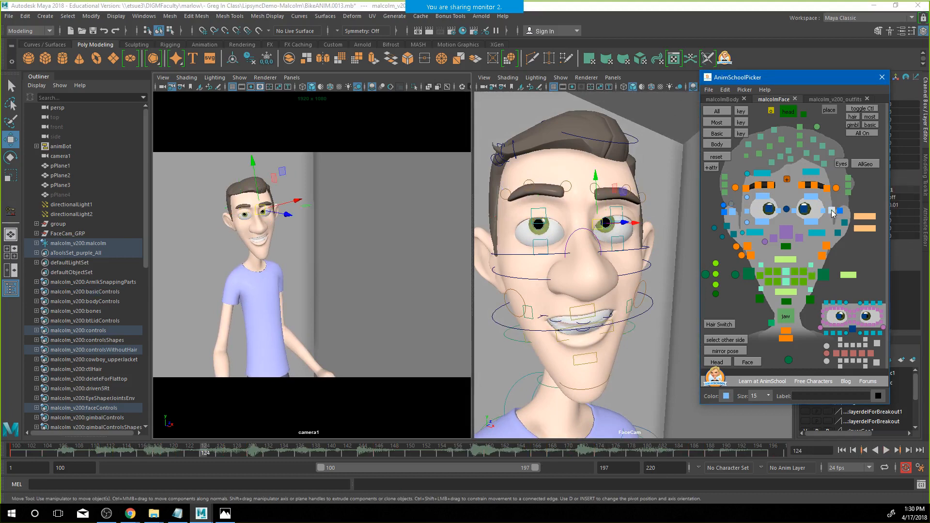
pyautogui.click(724, 212)
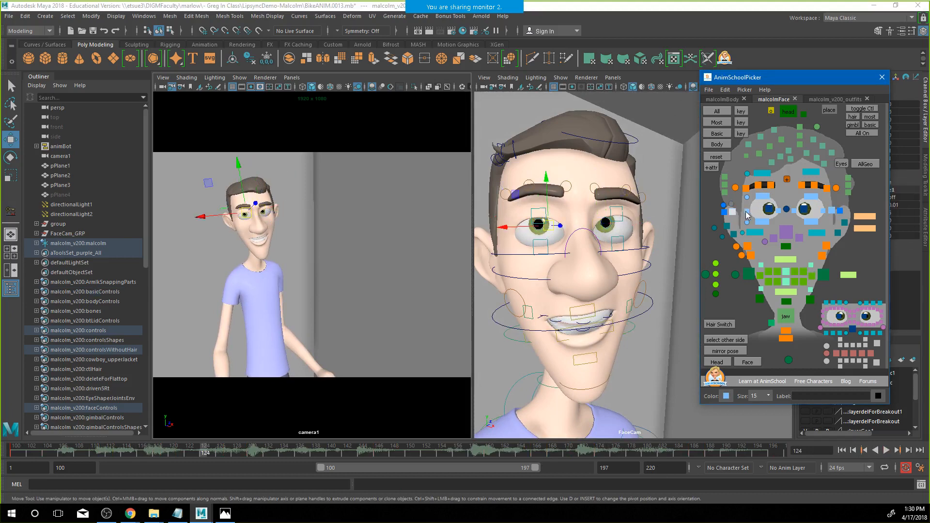
pyautogui.press('Up')
pyautogui.click(723, 207)
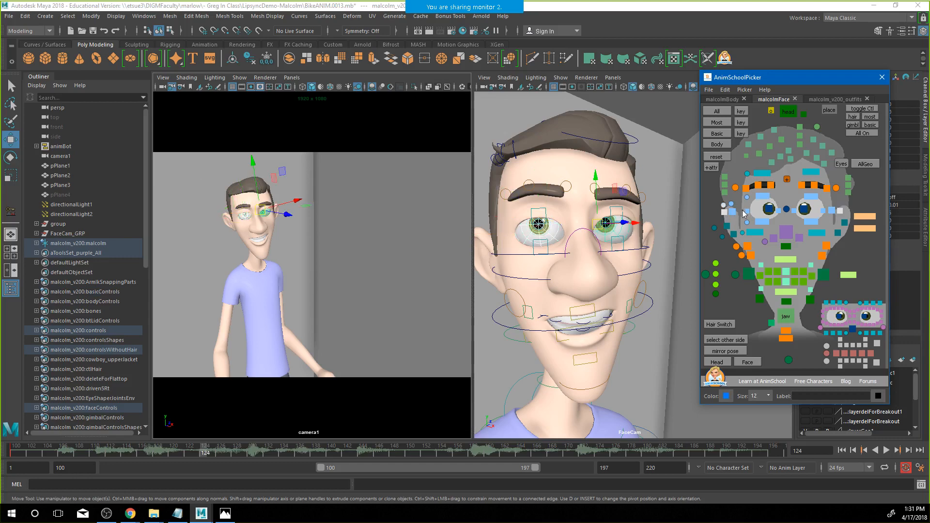
pyautogui.click(747, 197)
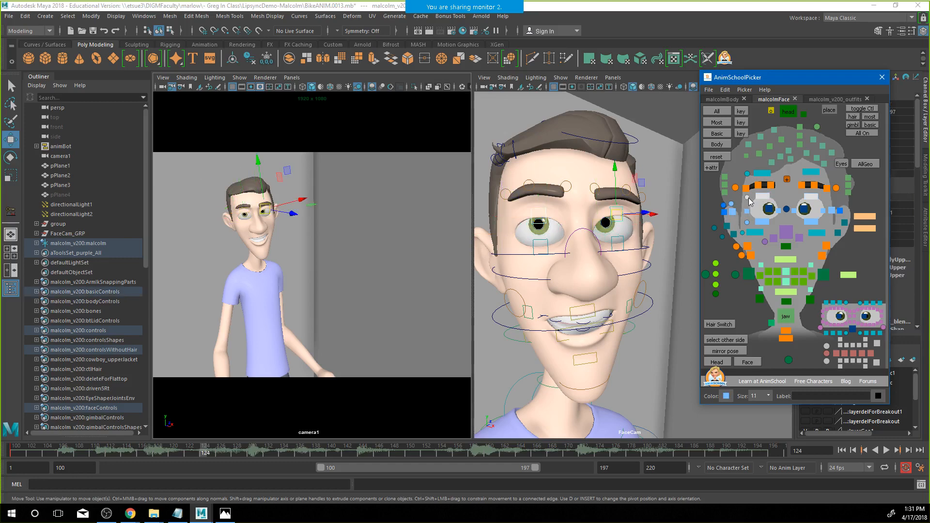
pyautogui.click(748, 222)
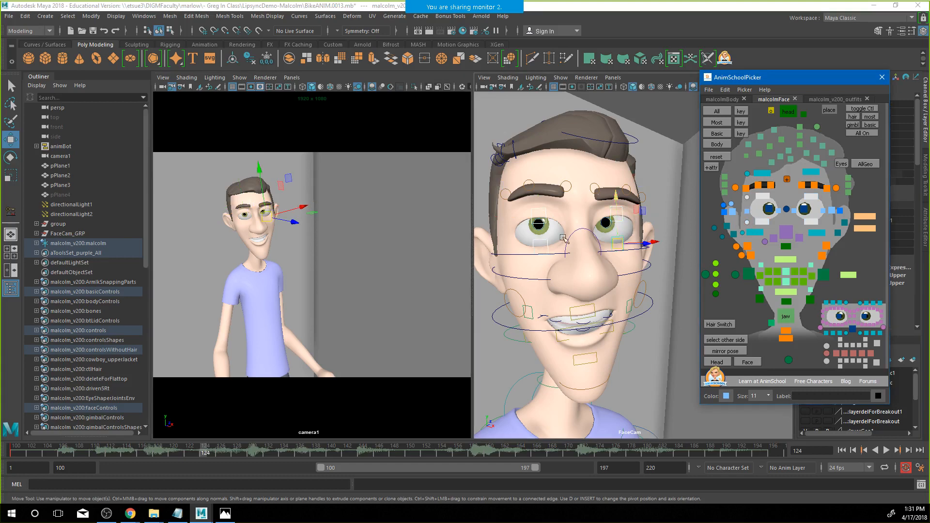
pyautogui.click(23, 450)
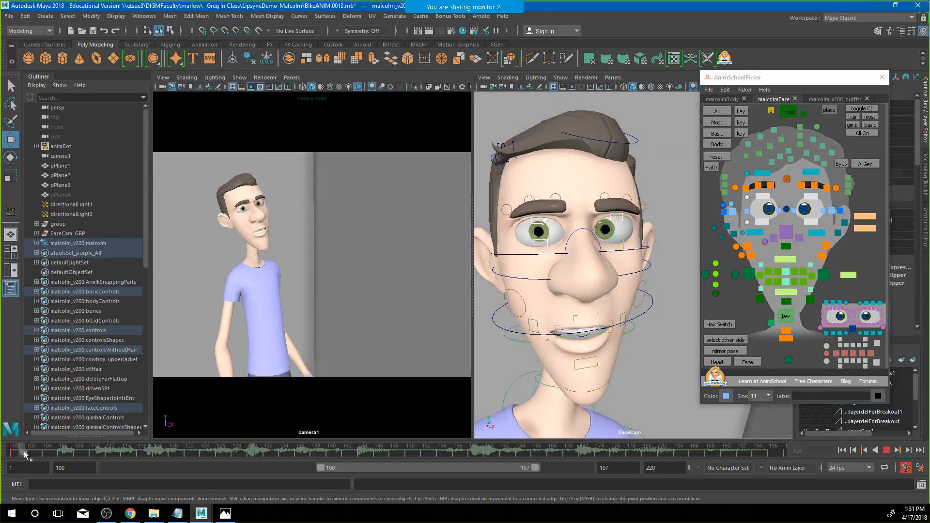
pyautogui.moveTo(24, 454); pyautogui.dragTo(103, 457)
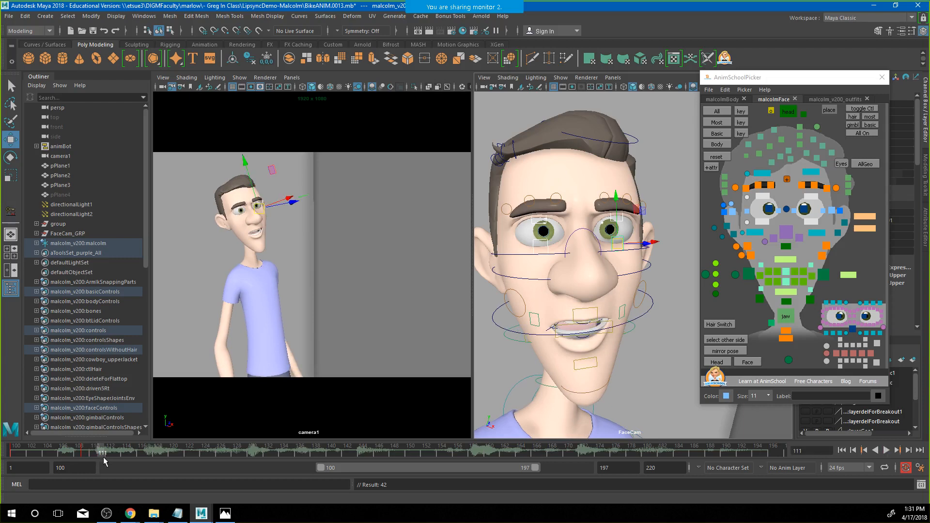
# Close both of Malcolm's eyes at frame 111 by lowering the upper lids and raising the lower lids, and key all eyelid controls
pyautogui.click(548, 222)
pyautogui.keyDown('shift'); pyautogui.click(616, 220); pyautogui.keyUp('shift')
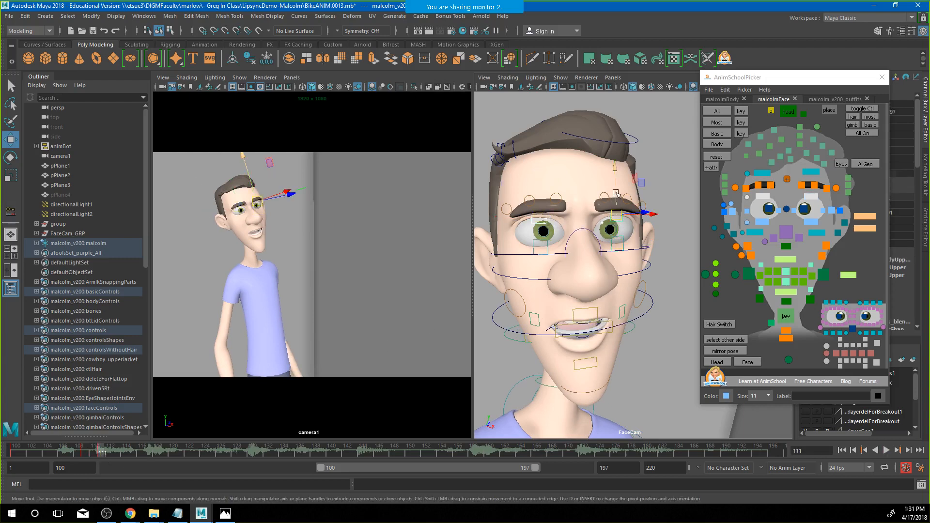
pyautogui.moveTo(615, 190); pyautogui.dragTo(616, 212)
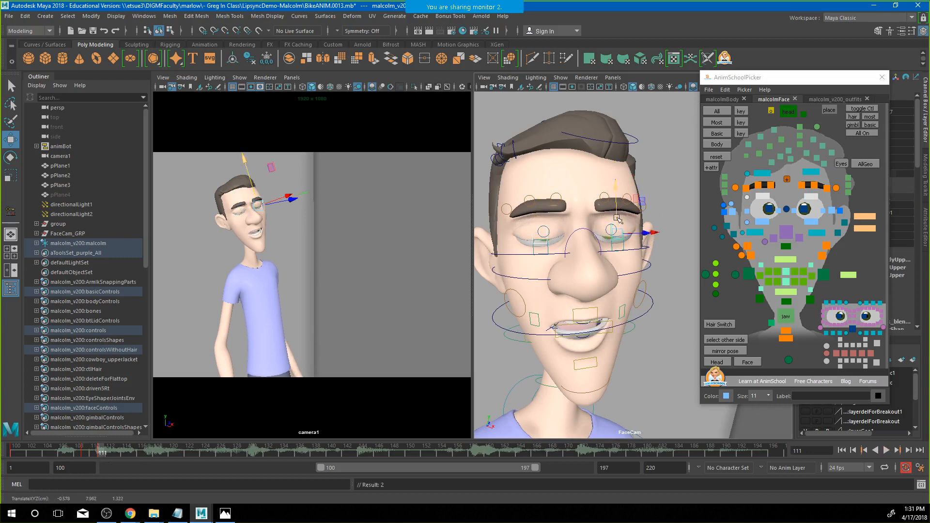
pyautogui.click(616, 250)
pyautogui.keyDown('shift'); pyautogui.click(544, 246); pyautogui.keyUp('shift')
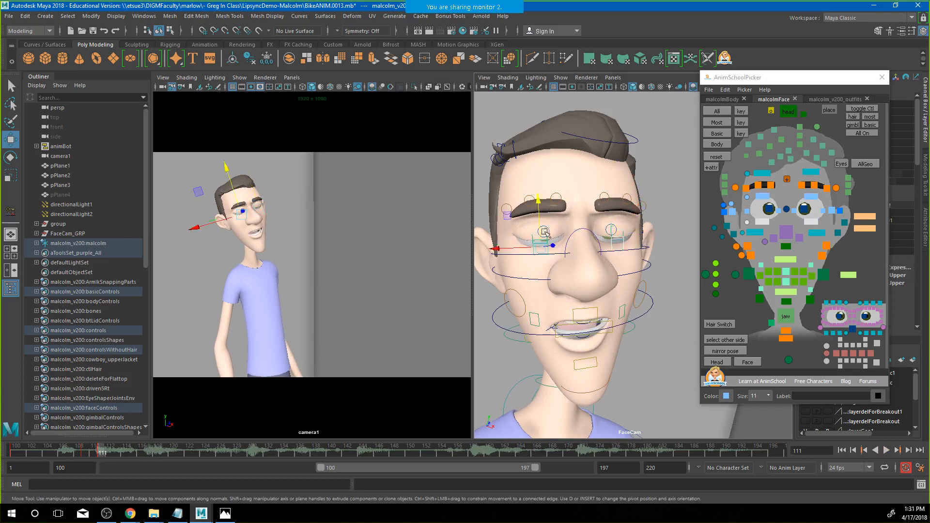
pyautogui.moveTo(541, 226); pyautogui.dragTo(536, 213)
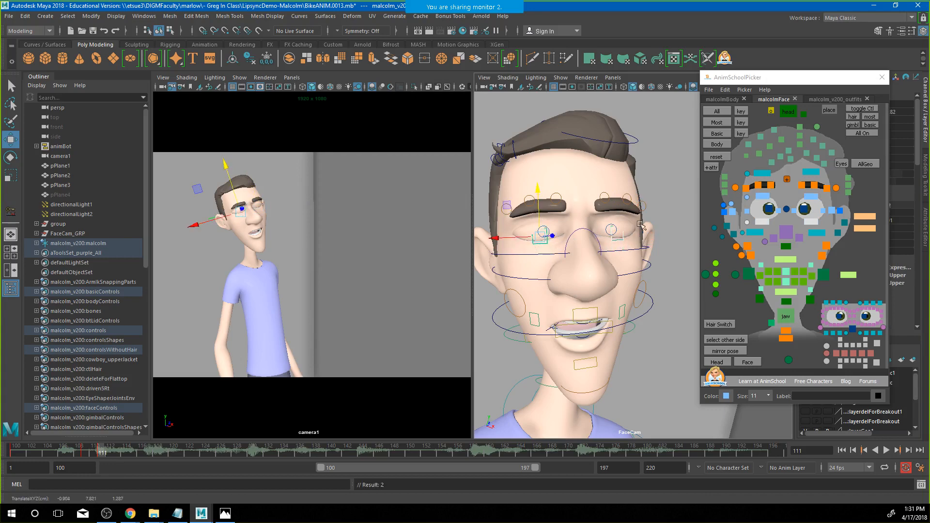
pyautogui.click(745, 204)
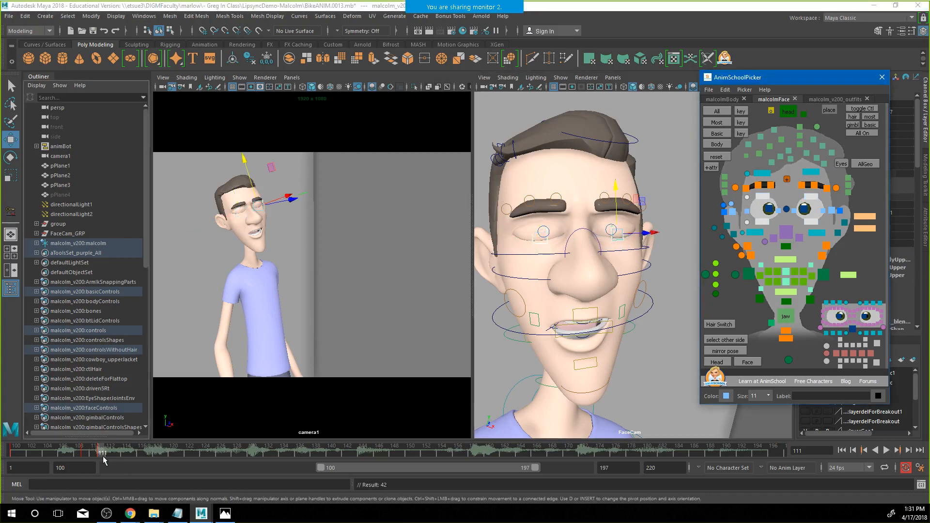
# On the reopened eyes at frame 115, shift the left upper lid to Translate X -0.218 and Y 0.74, and play the blink back
pyautogui.moveTo(104, 457); pyautogui.dragTo(157, 454)
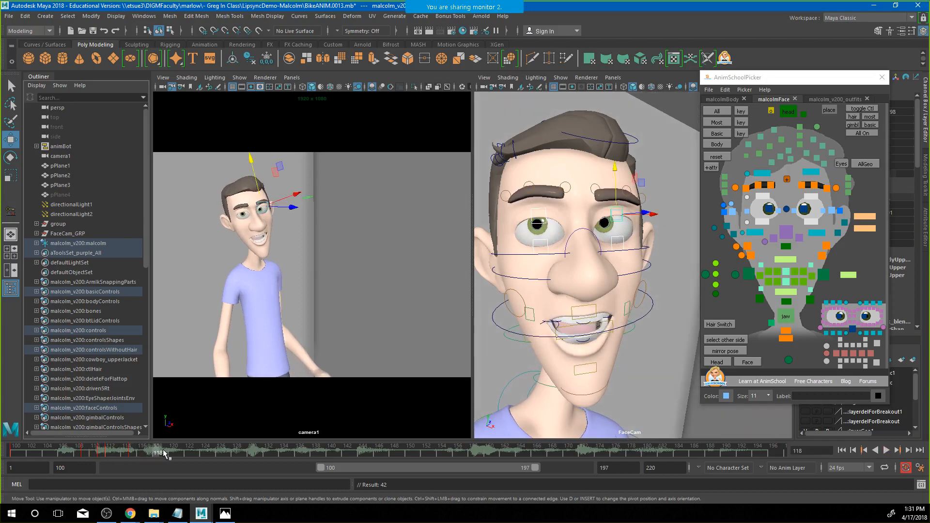
pyautogui.click(134, 455)
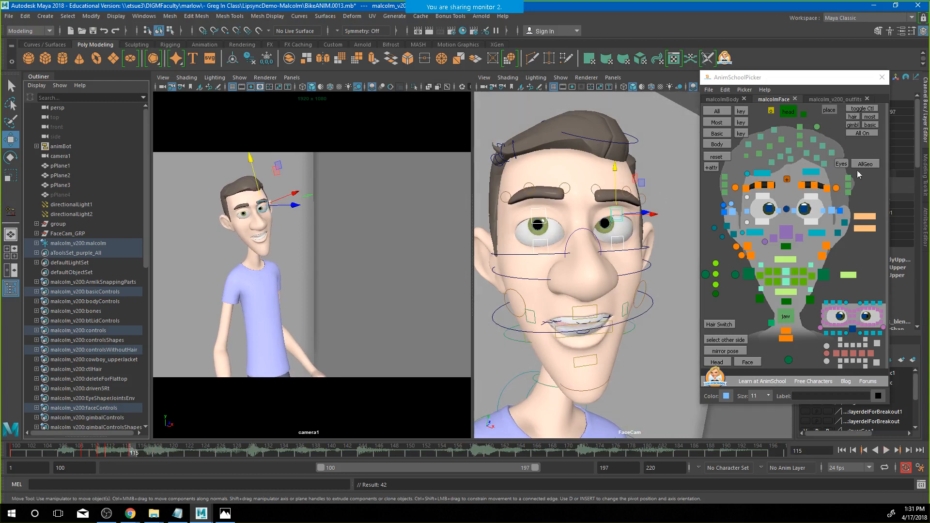
pyautogui.moveTo(819, 83); pyautogui.dragTo(765, 77)
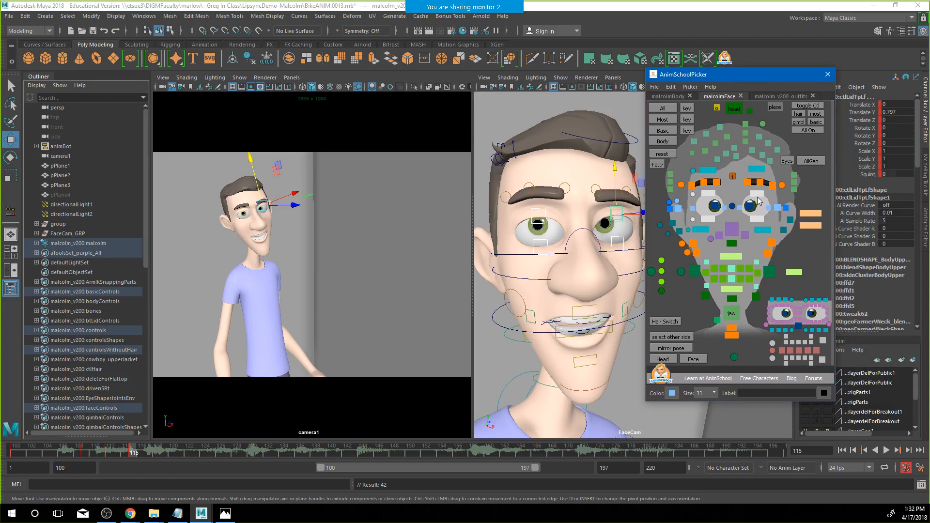
pyautogui.moveTo(617, 214); pyautogui.dragTo(611, 218)
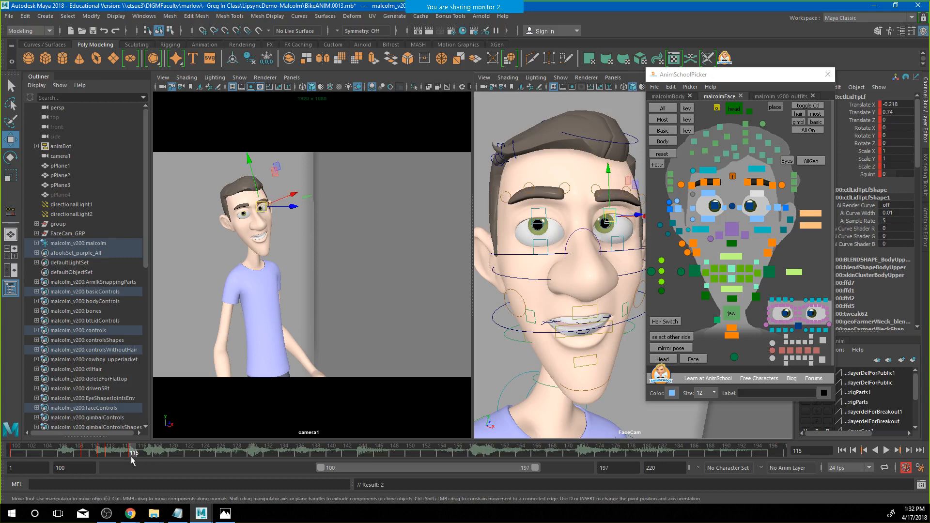
pyautogui.hotkey('alt', 'v')
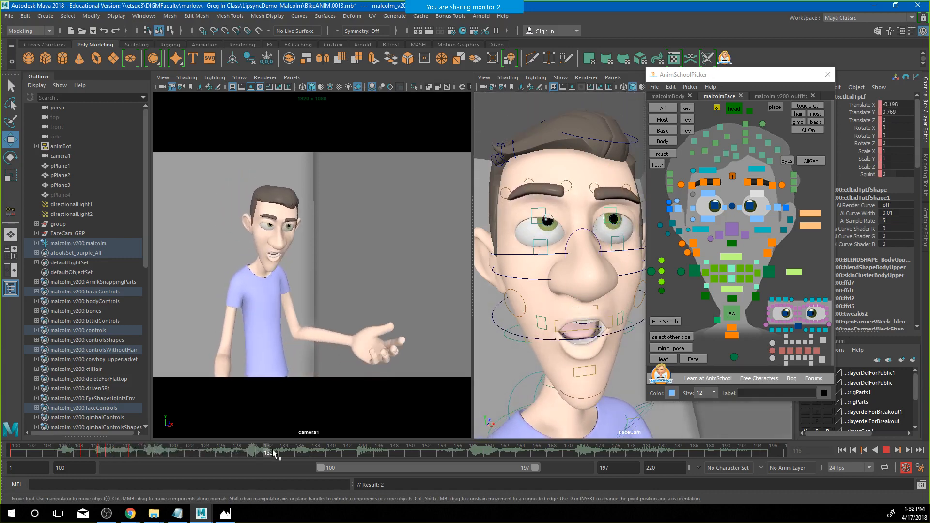
pyautogui.click(227, 450)
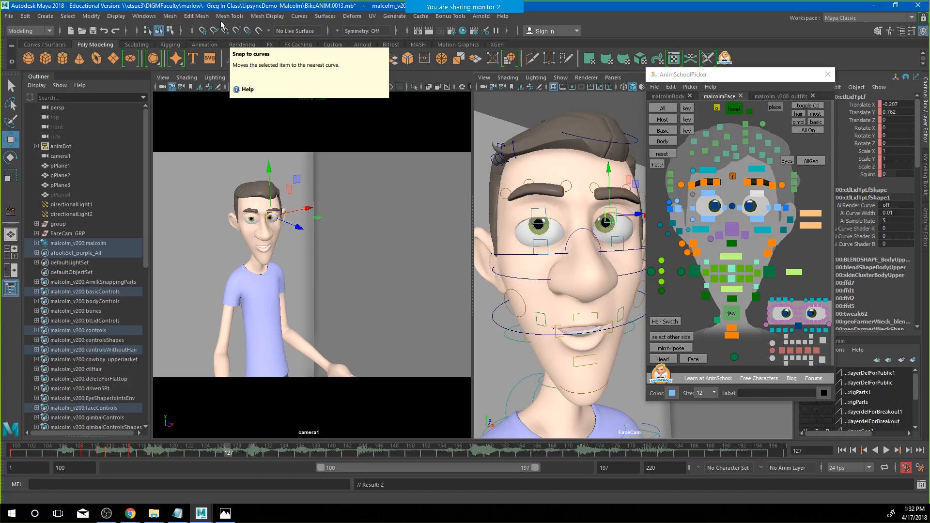
# Key all eyelid controls at frame 125 to hold the lids, adjusting the right upper lid to about Translate X 0.046 and Y 0.825
pyautogui.click(693, 221)
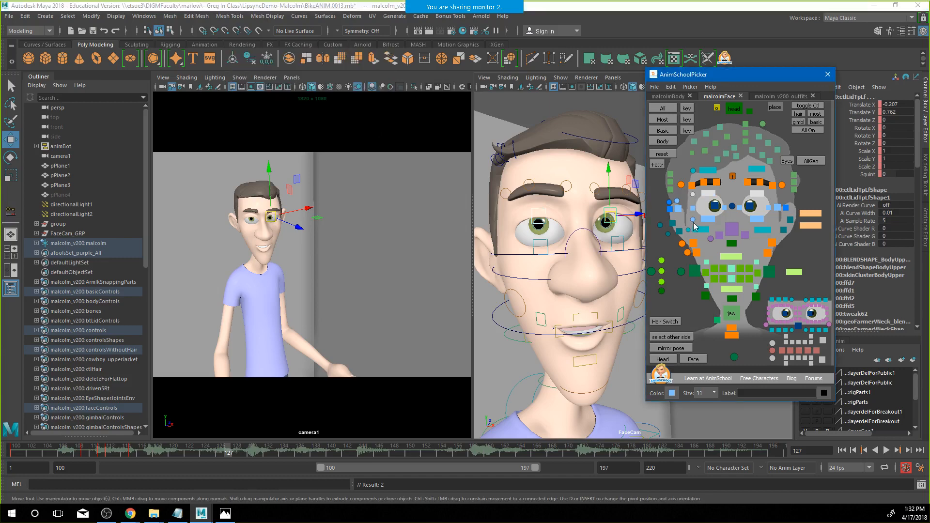
pyautogui.click(673, 222)
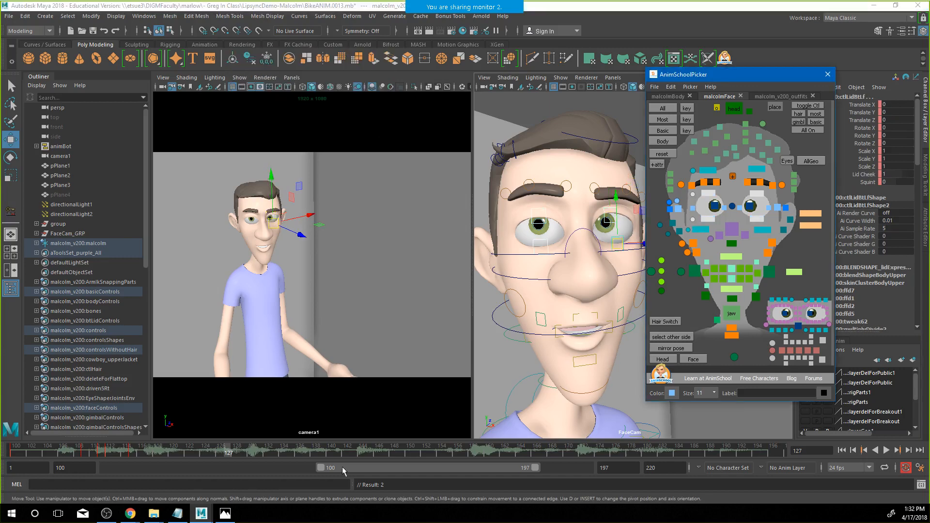
pyautogui.click(227, 453)
pyautogui.hotkey('alt', 'v')
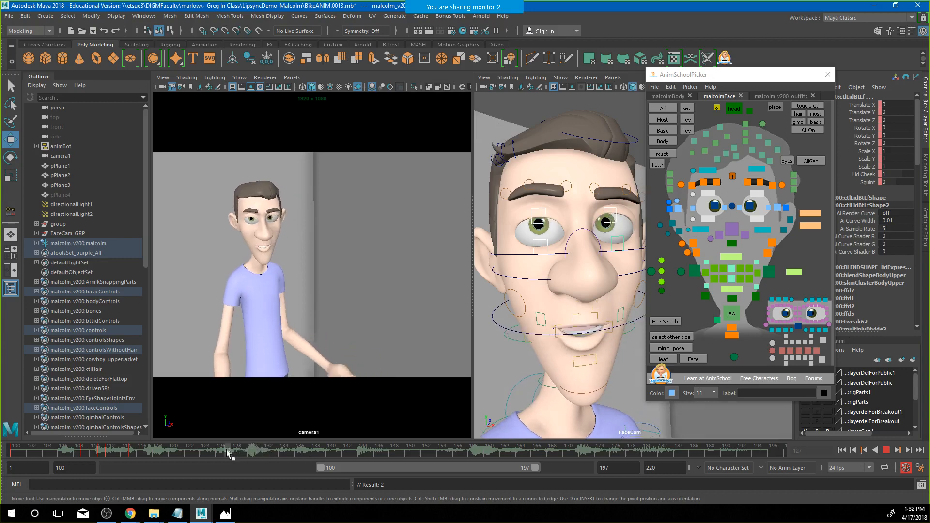
pyautogui.moveTo(227, 453); pyautogui.dragTo(215, 455)
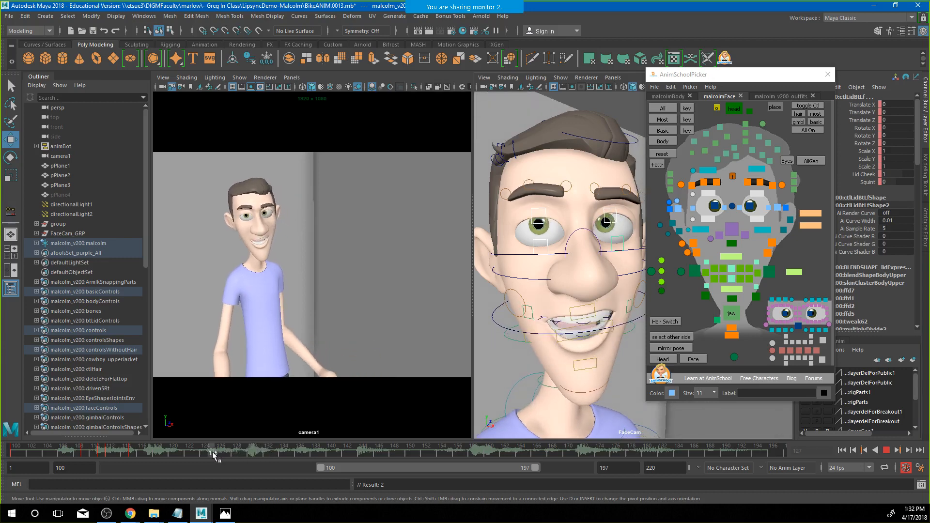
pyautogui.click(213, 454)
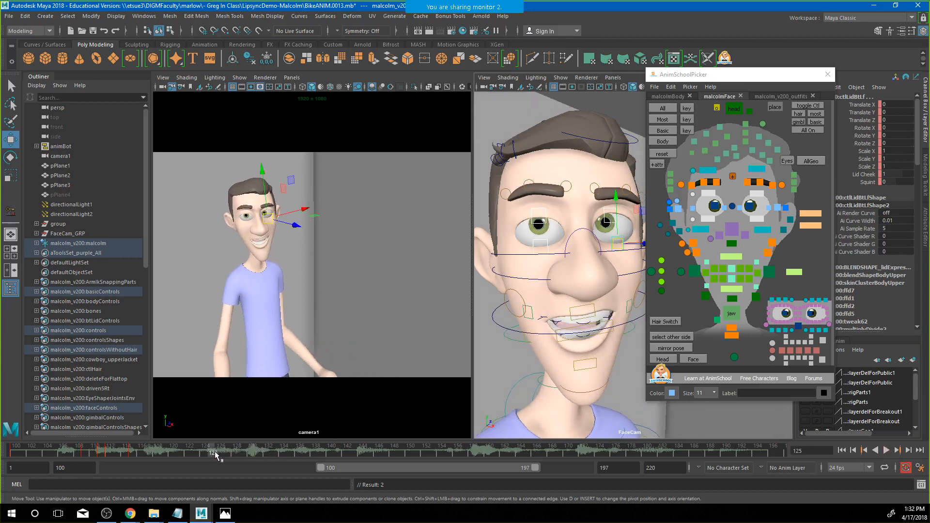
pyautogui.press('s')
pyautogui.click(544, 224)
pyautogui.moveTo(540, 217); pyautogui.dragTo(537, 218)
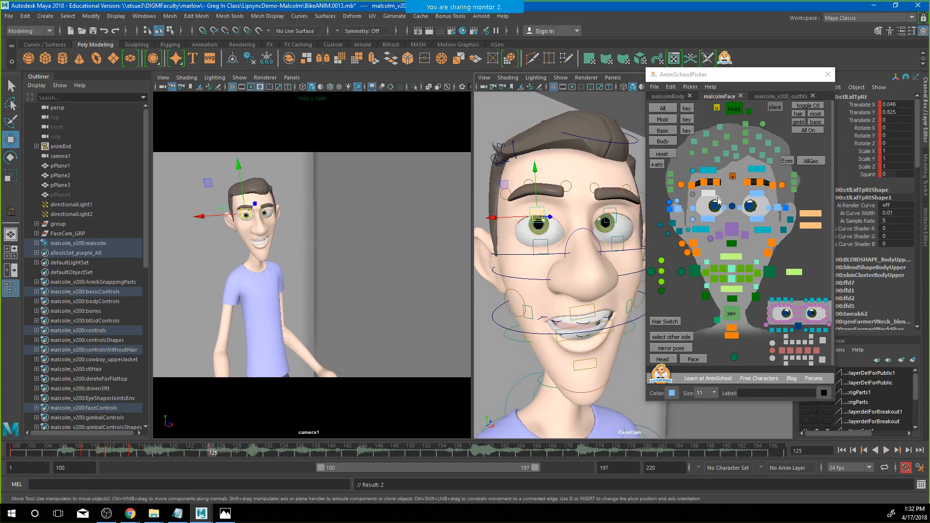
pyautogui.click(692, 220)
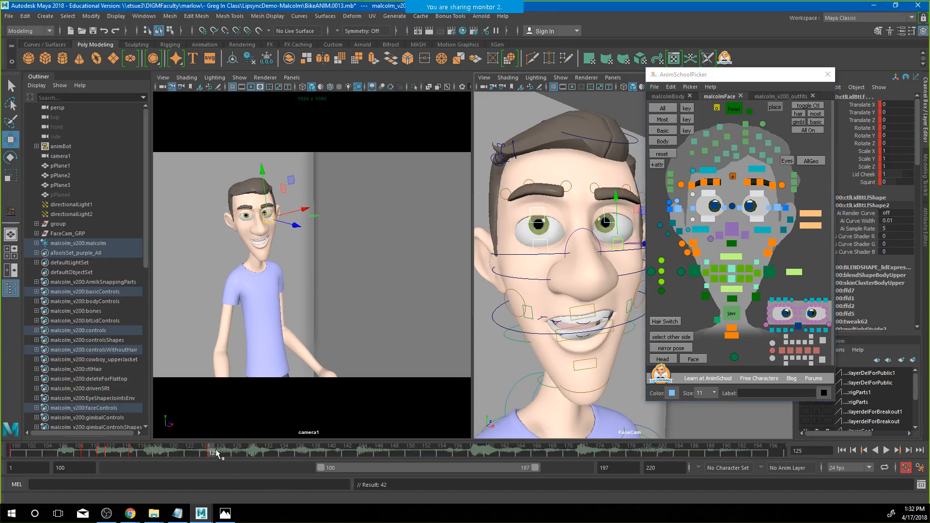
# At frame 133, reshape the upper lids to follow the gaze: right lid at X -0.122, Y 0.869, left lid at X -0.019, Y 0.809
pyautogui.moveTo(216, 449); pyautogui.dragTo(276, 455)
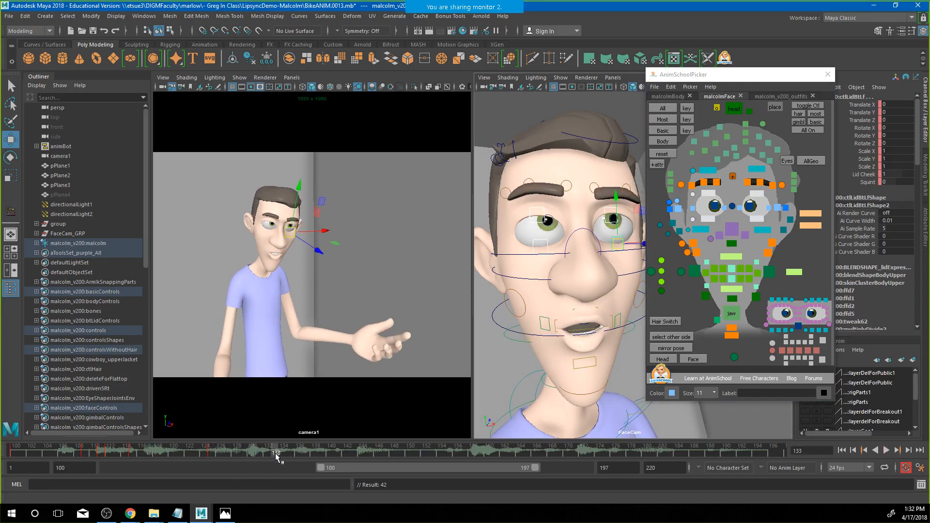
pyautogui.click(543, 220)
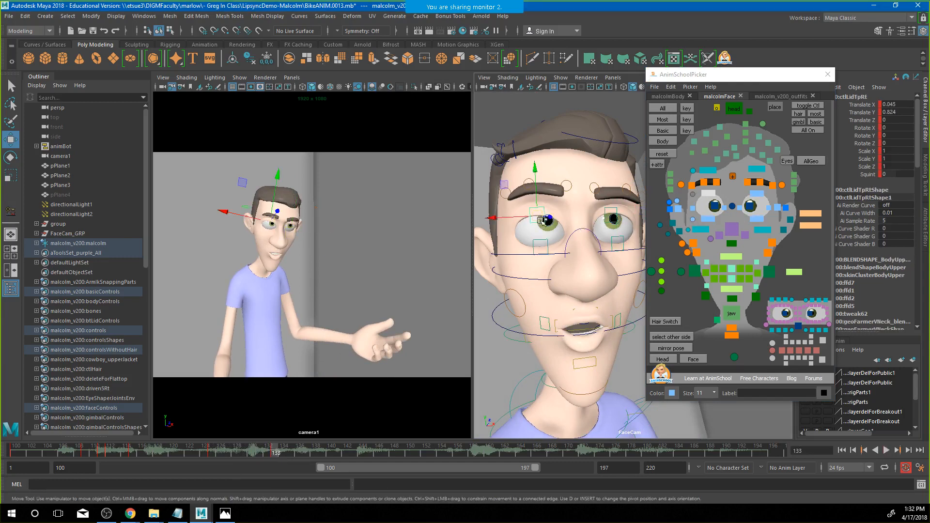
pyautogui.moveTo(544, 221); pyautogui.dragTo(547, 216)
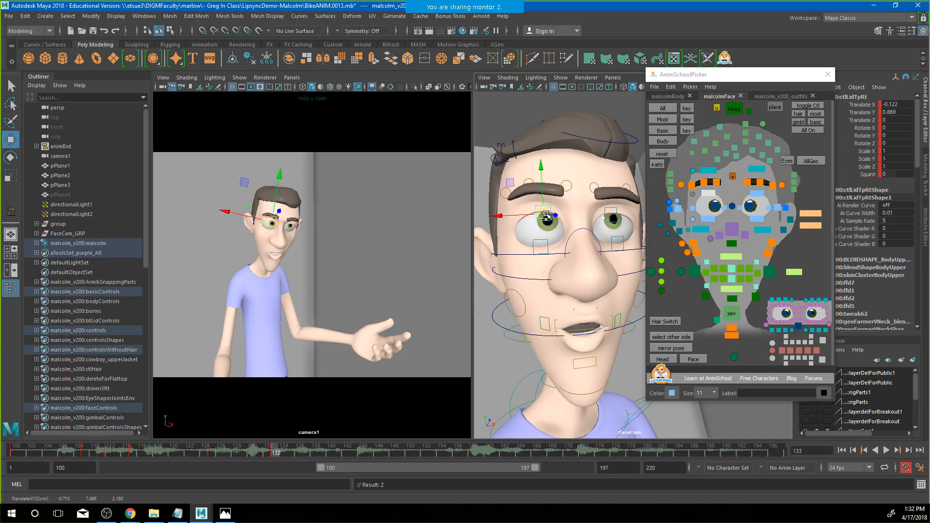
pyautogui.click(616, 212)
pyautogui.moveTo(614, 214); pyautogui.dragTo(624, 208)
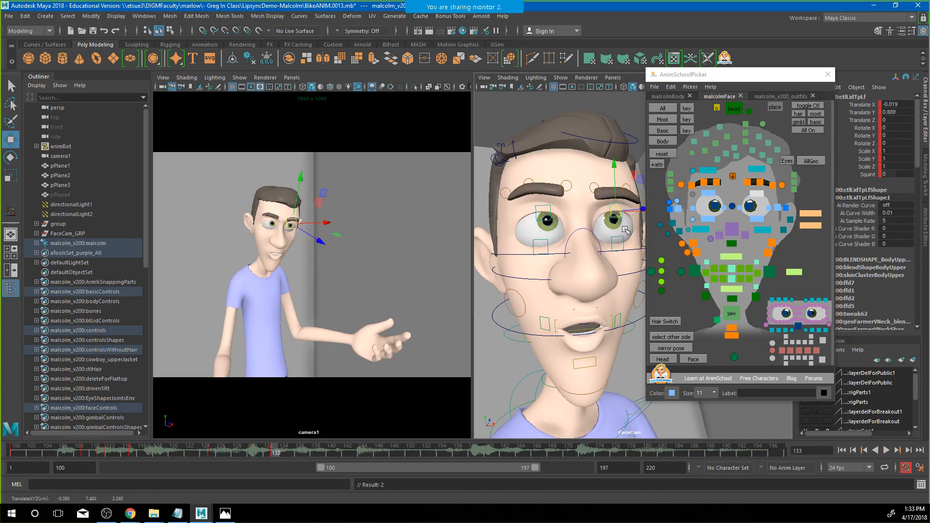
# Raise the lower lids at frame 133 to Translate Y 0.14, with X -0.042 right and 0.041 left, and key all eyelid controls
pyautogui.click(543, 244)
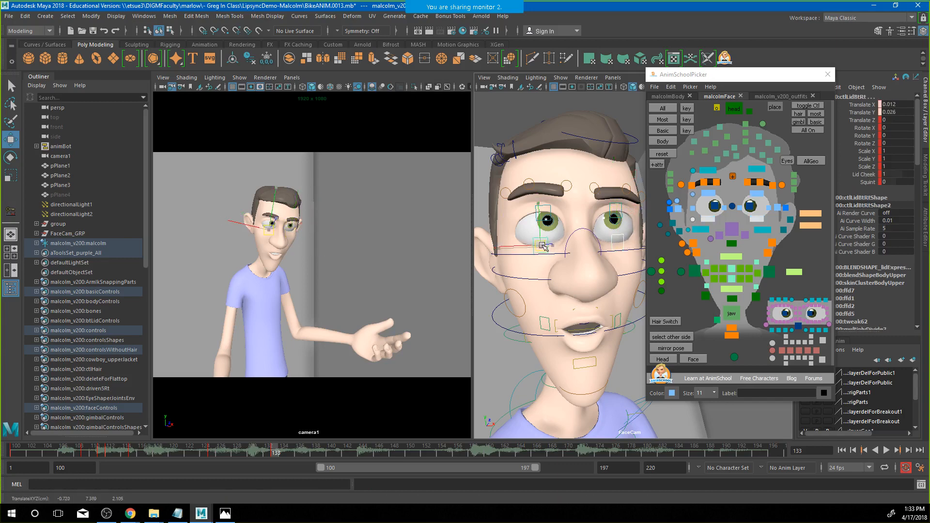
pyautogui.moveTo(543, 246); pyautogui.dragTo(545, 243)
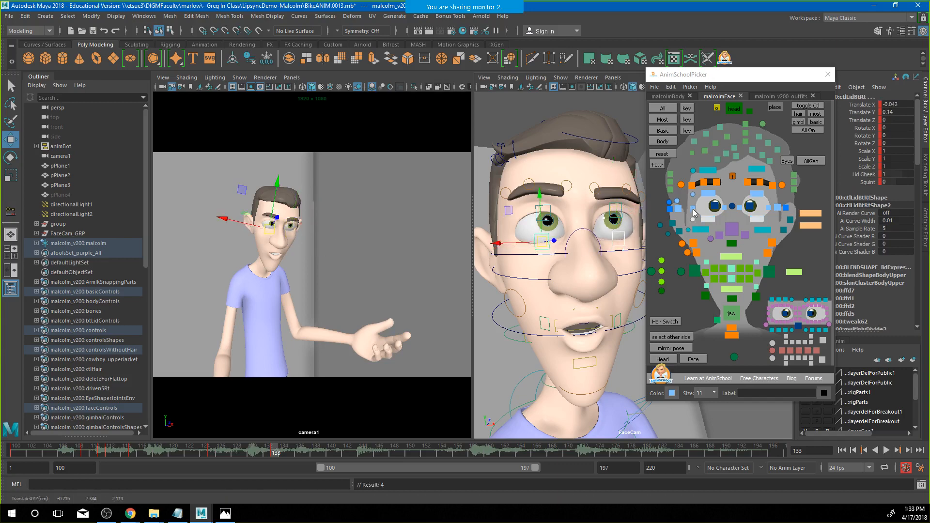
pyautogui.click(693, 195)
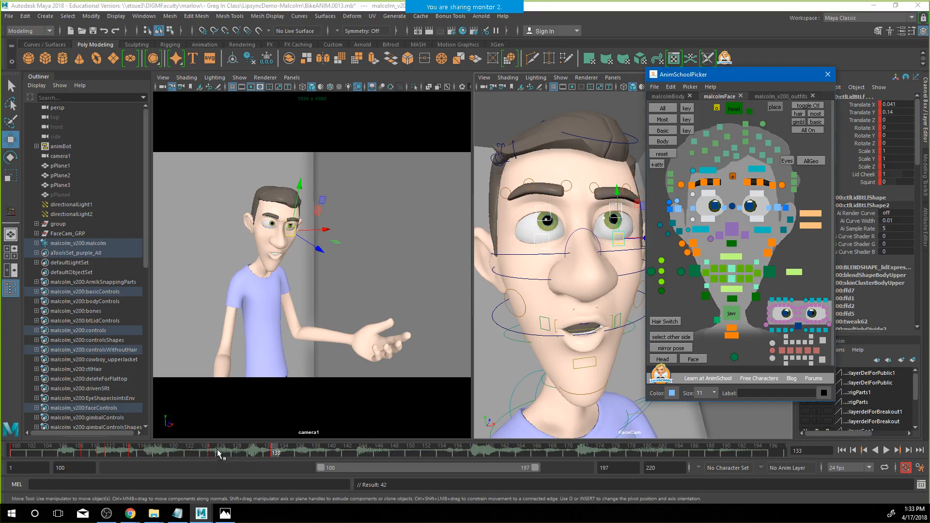
# At frame 128, close the eyes by setting Translate X and Translate Y of the eyelid controls to 0
pyautogui.moveTo(218, 452); pyautogui.dragTo(238, 454)
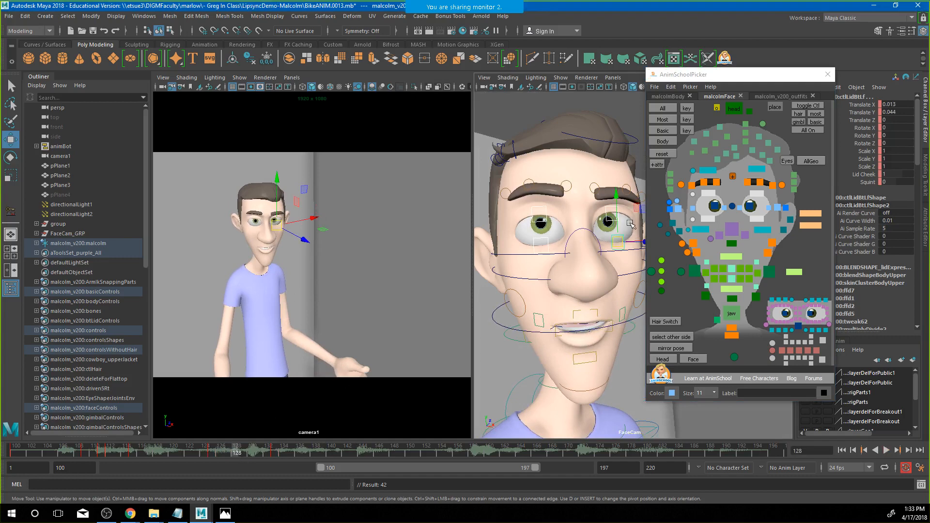
pyautogui.moveTo(897, 104); pyautogui.dragTo(897, 112)
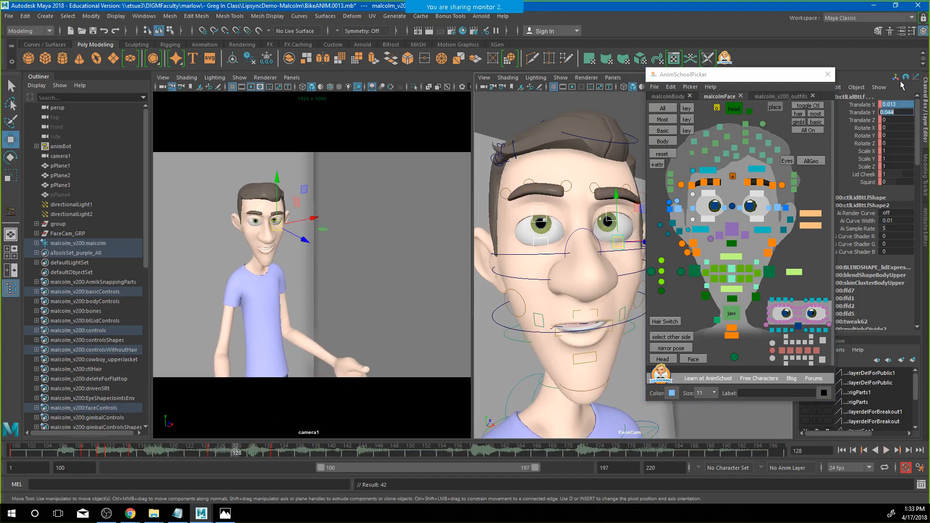
pyautogui.write('0')
pyautogui.press('Return')
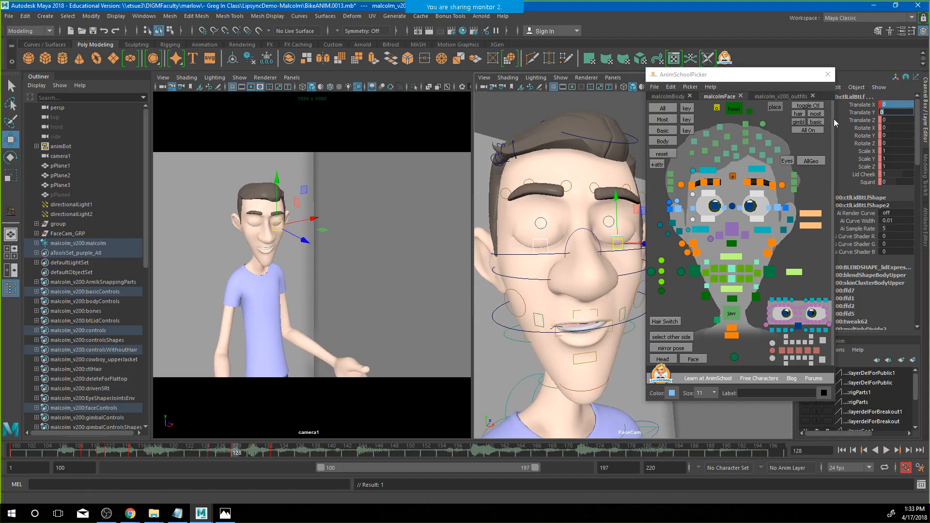
# Raise the closed lids at frame 128 to Translate Y 0.341 lower and 0.304 upper, key all eyelid controls, and play back the blink
pyautogui.click(711, 196)
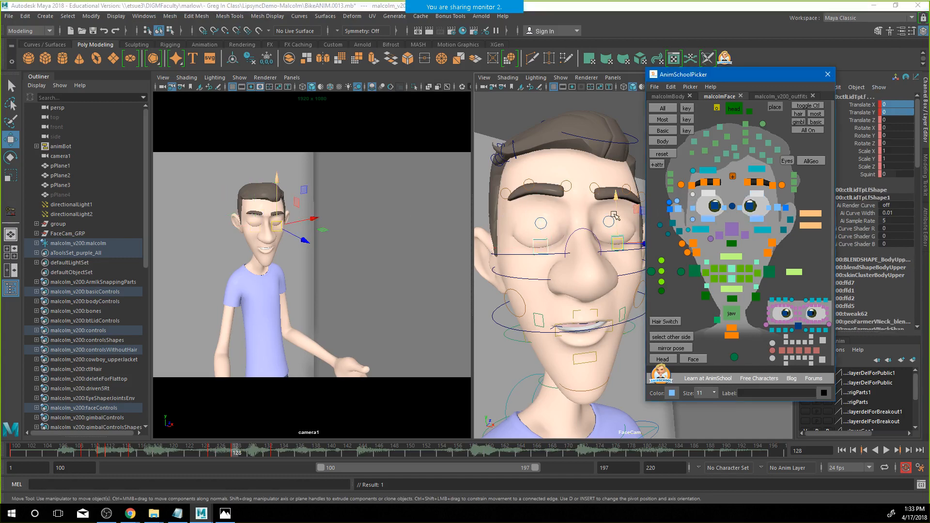
pyautogui.moveTo(614, 215); pyautogui.dragTo(618, 192)
pyautogui.keyDown('shift'); pyautogui.click(690, 223); pyautogui.keyUp('shift')
pyautogui.click(692, 221)
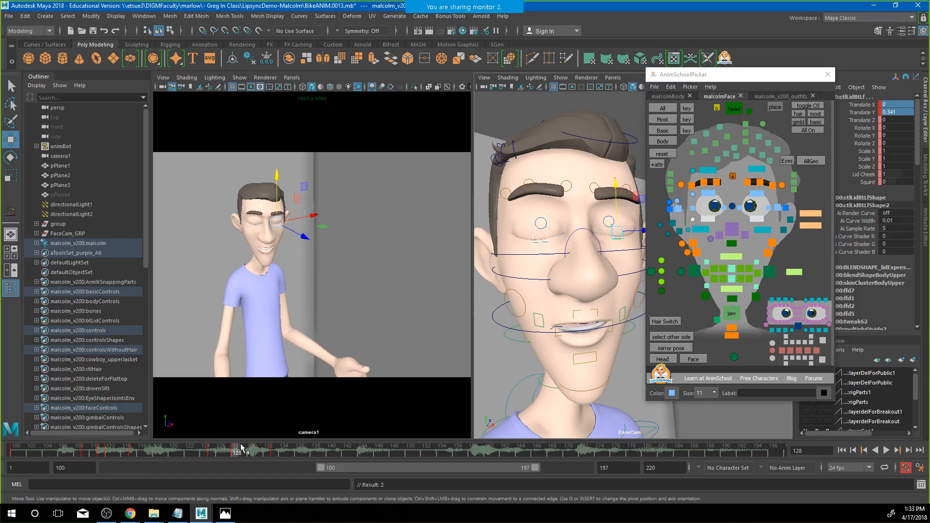
pyautogui.click(693, 194)
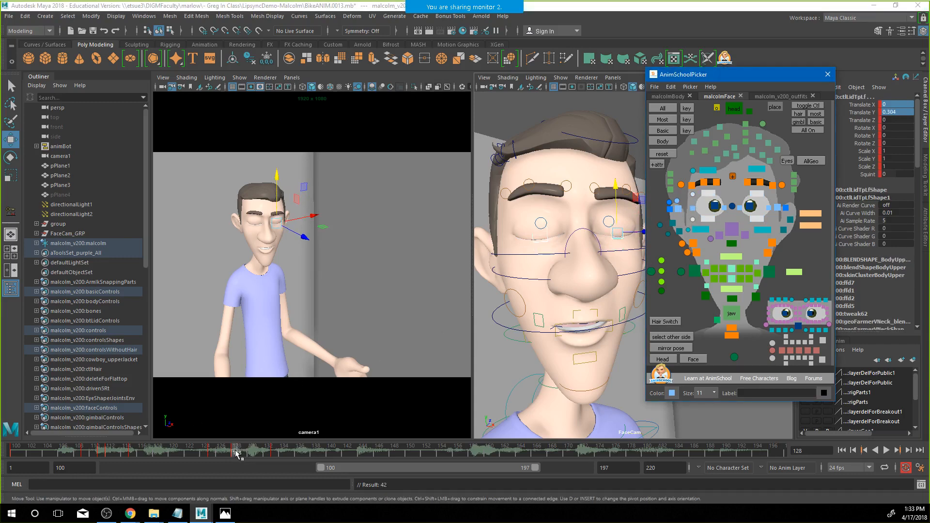
pyautogui.moveTo(236, 452); pyautogui.dragTo(243, 453)
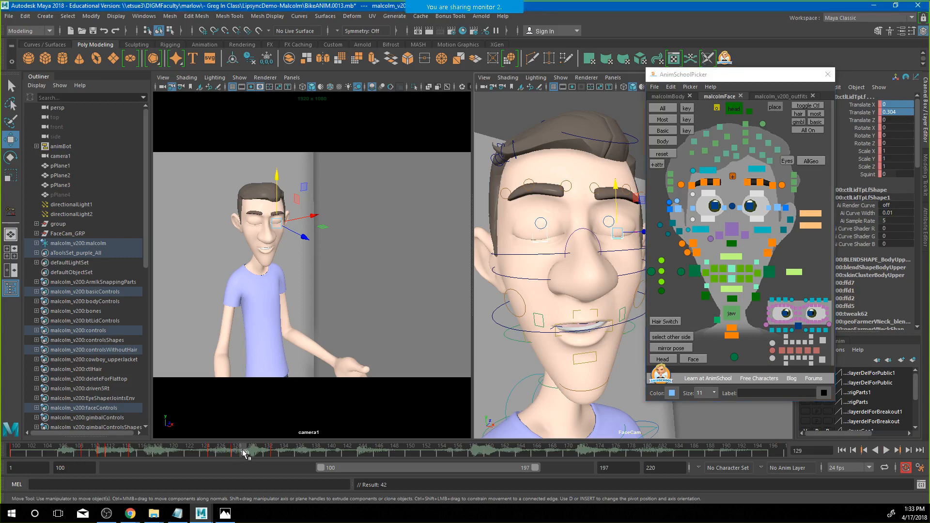
pyautogui.hotkey('alt', 'v')
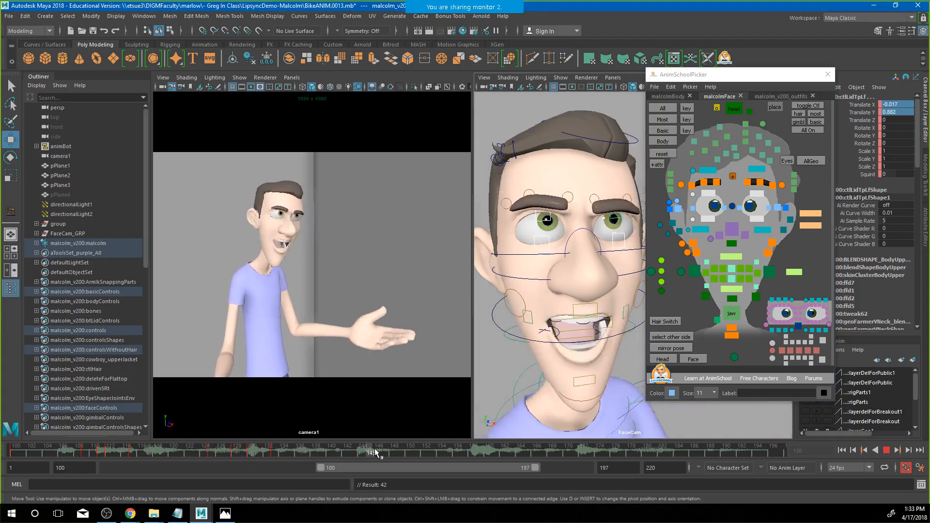
# Try to copy the blink keys from frames 125 to 133 onto the frames starting around 140
pyautogui.moveTo(375, 449)
pyautogui.mouseDown()
pyautogui.moveTo(468, 445)
pyautogui.moveTo(312, 436)
pyautogui.moveTo(218, 446)
pyautogui.moveTo(275, 454)
pyautogui.mouseUp()
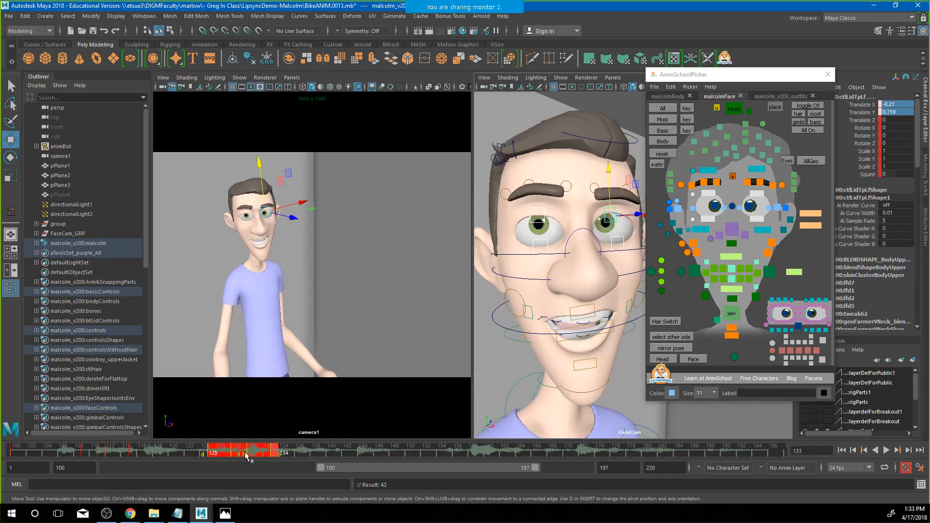
pyautogui.click(330, 454)
pyautogui.click(339, 453)
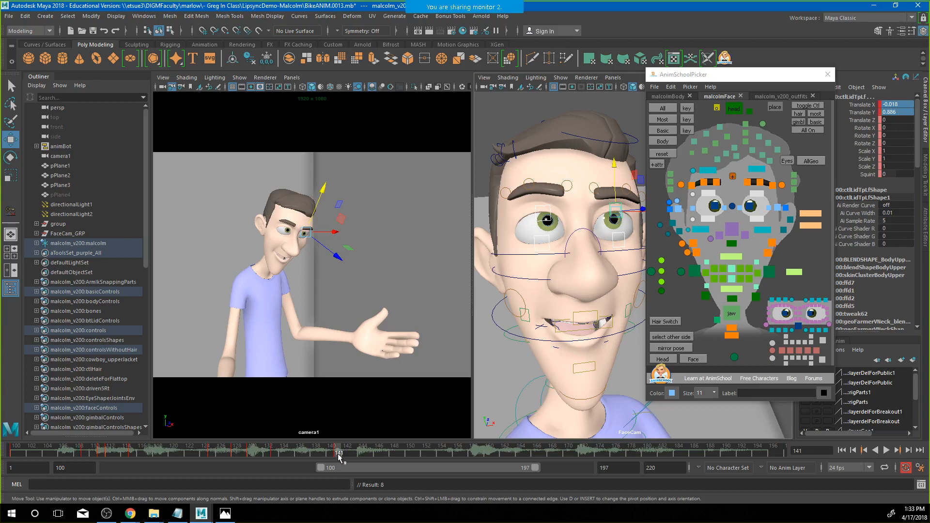
pyautogui.hotkey('ctrl', 'z')
pyautogui.keyDown('shift'); pyautogui.moveTo(204, 449); pyautogui.dragTo(280, 454); pyautogui.keyUp('shift')
pyautogui.hotkey('ctrl', 'v')
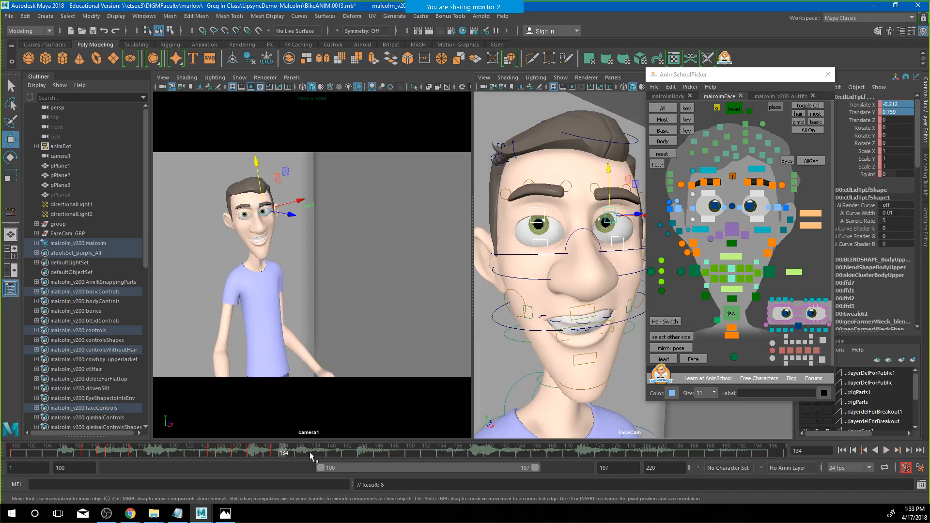
pyautogui.click(329, 450)
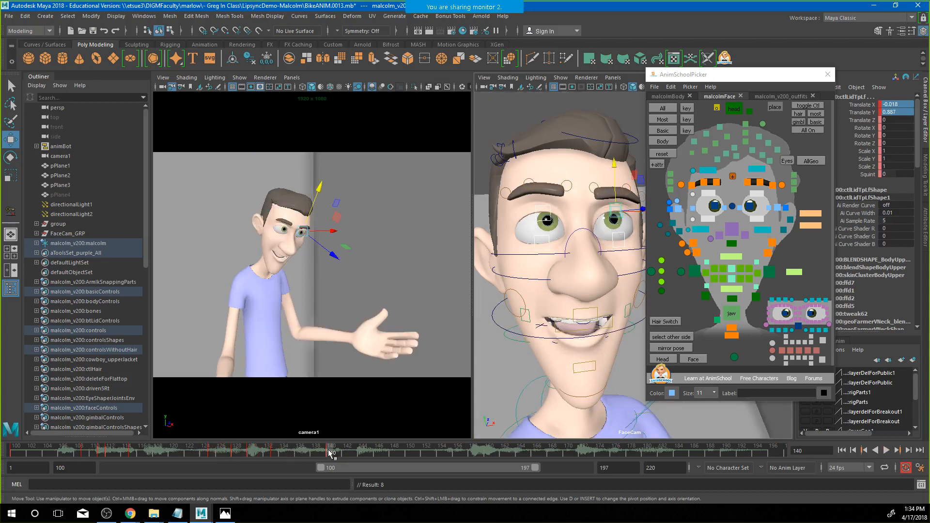
pyautogui.hotkey('ctrl', 'z')
pyautogui.click(409, 232)
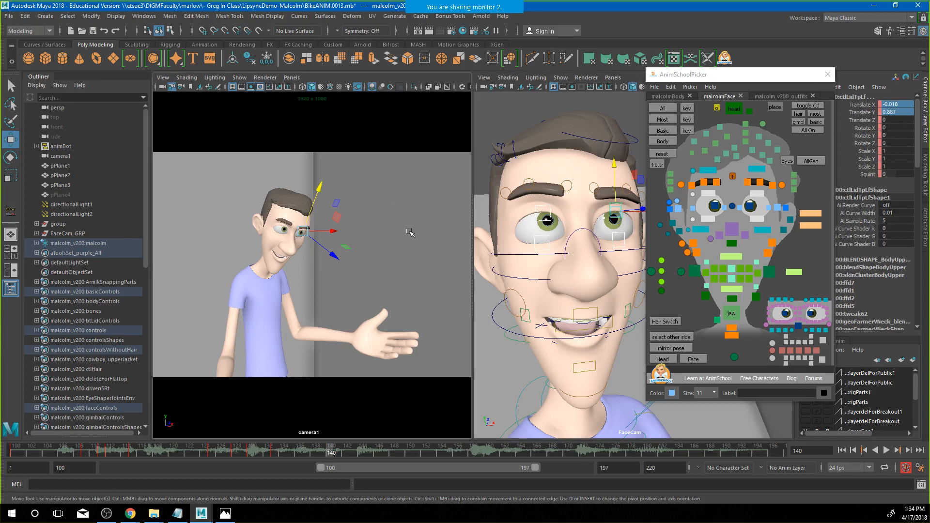
# Select the upper and lower eyelid controls and copy their blink keys from frames 125 to 133
pyautogui.click(696, 181)
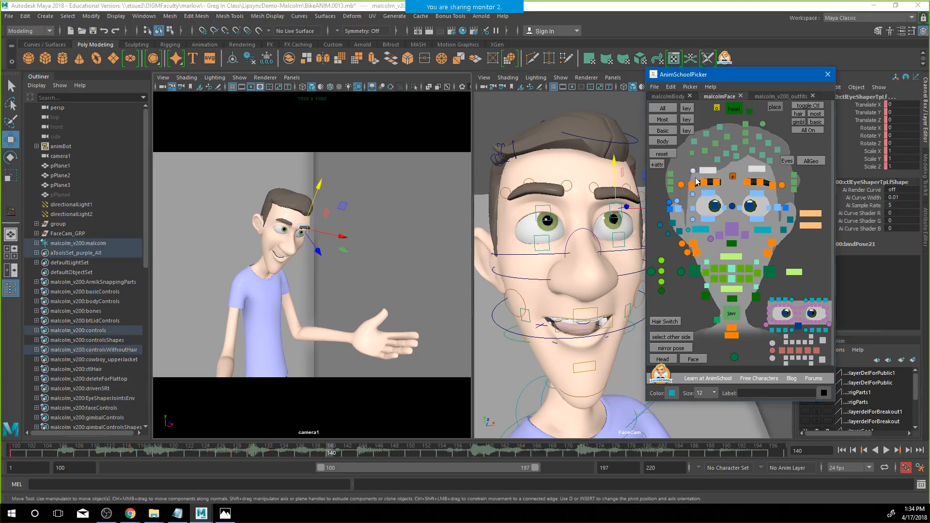
pyautogui.click(692, 212)
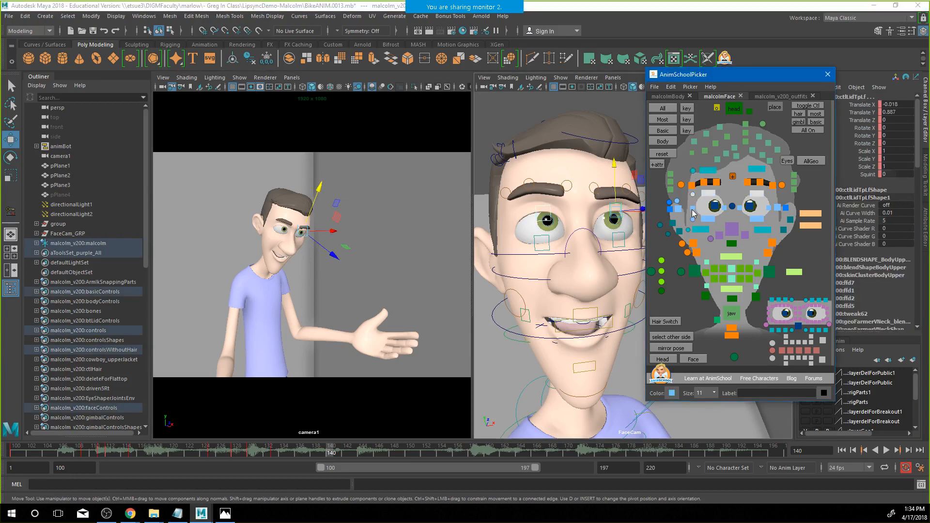
pyautogui.click(692, 222)
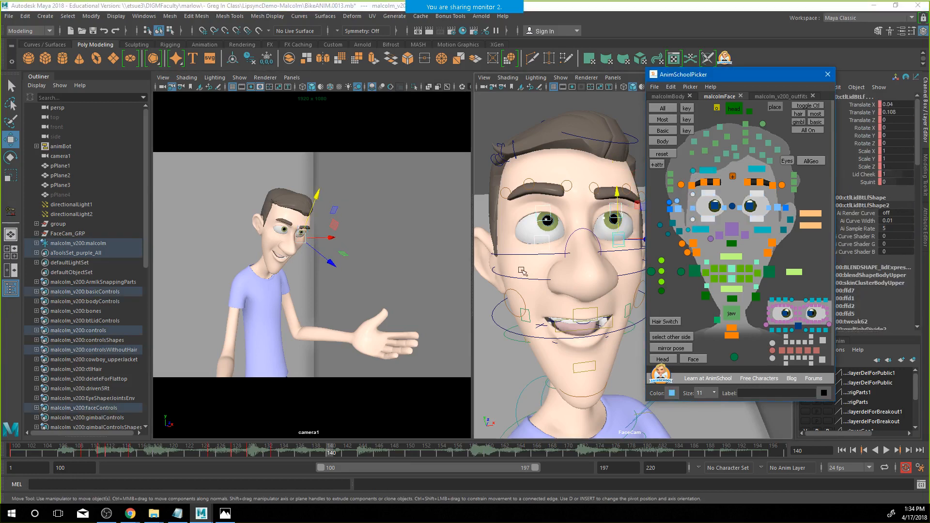
pyautogui.click(231, 453)
pyautogui.hotkey('alt', 'v')
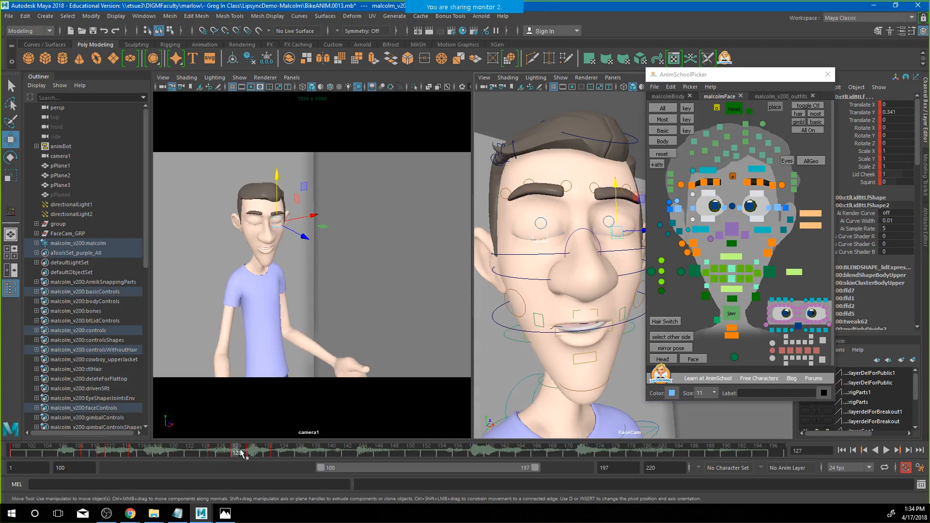
pyautogui.moveTo(342, 448); pyautogui.dragTo(279, 453)
pyautogui.click(211, 452)
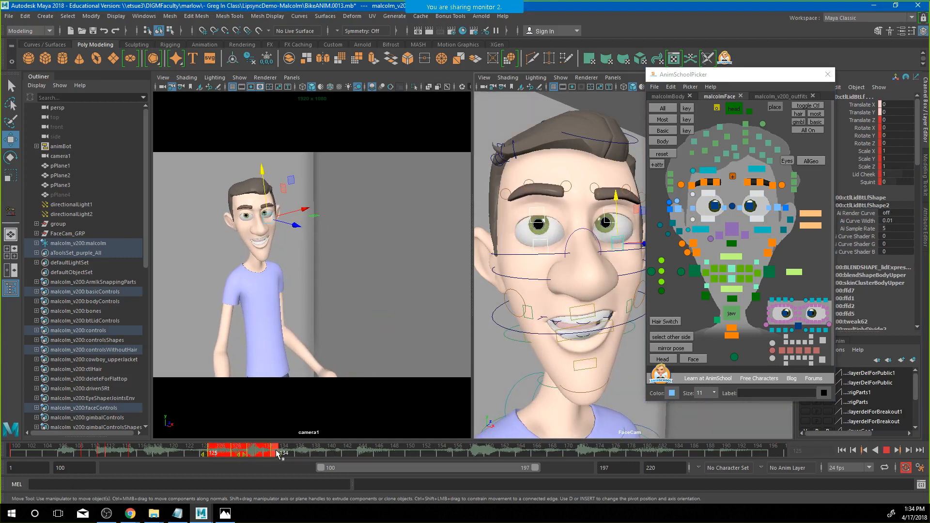
pyautogui.rightClick(273, 450)
pyautogui.click(298, 308)
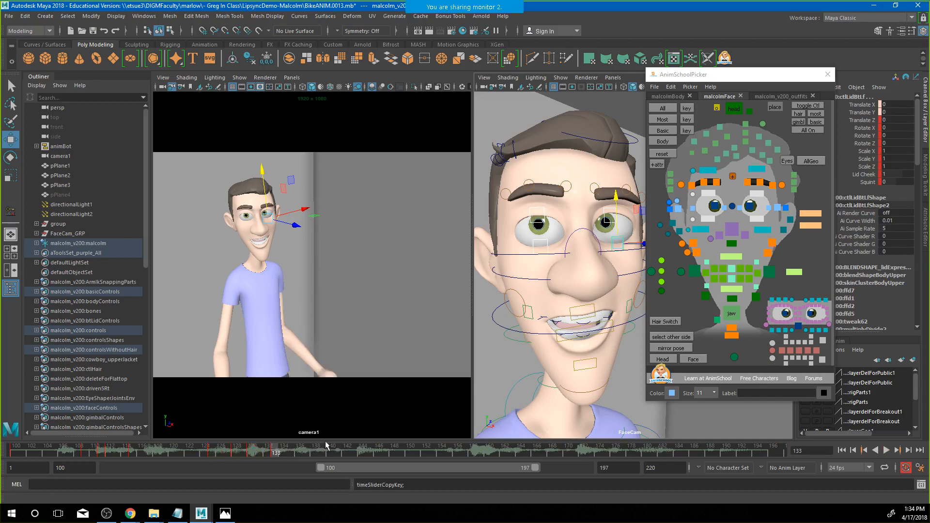
# Paste the copied blink keys at frame 142 and play back the animation
pyautogui.click(345, 452)
pyautogui.rightClick(346, 452)
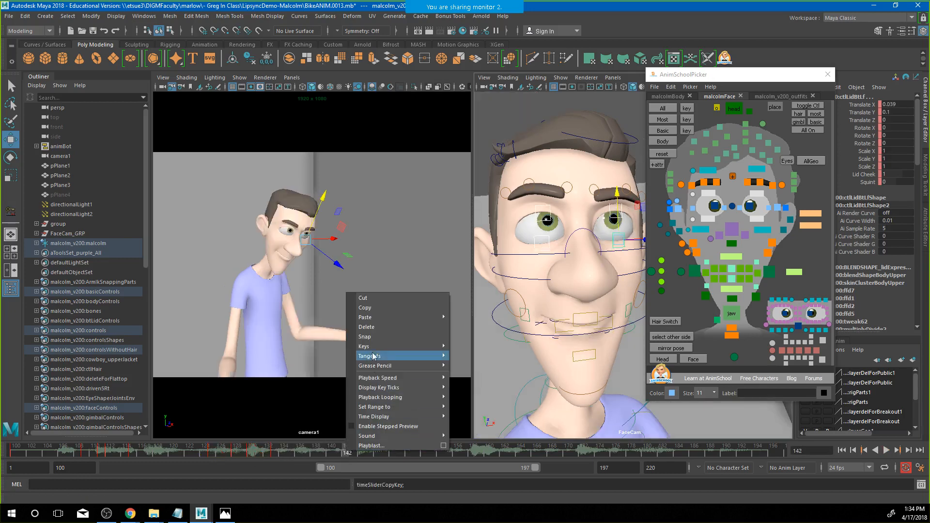
pyautogui.moveTo(376, 318)
pyautogui.click(469, 324)
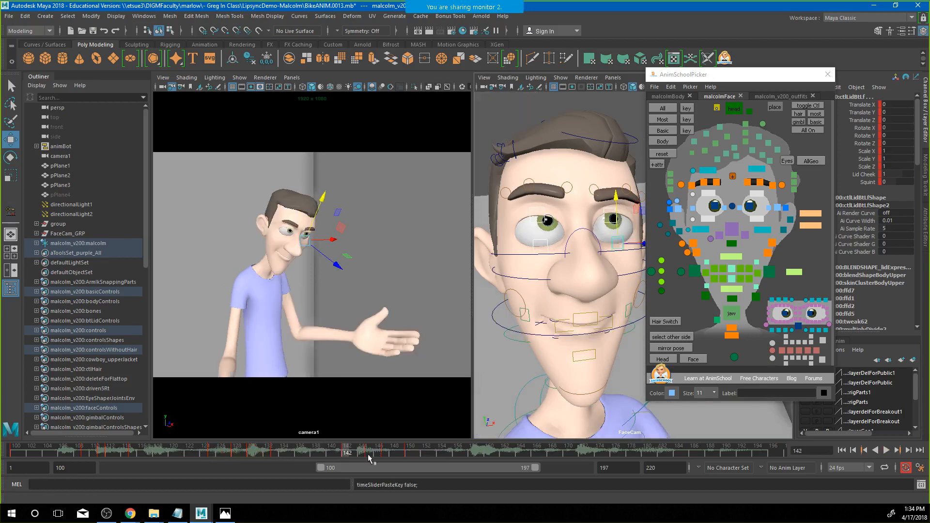
pyautogui.hotkey('alt', 'v')
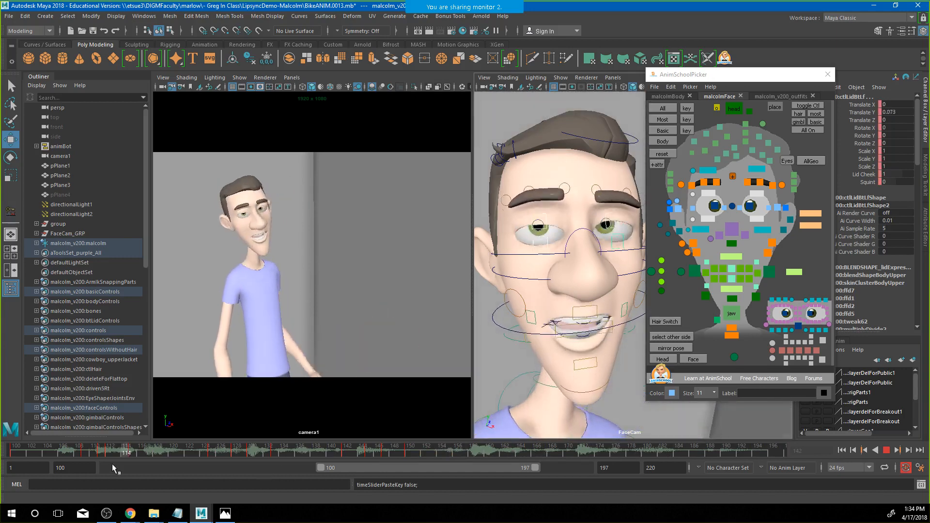
# Copy the eyelid blink keys from frames 109 to 115, paste them at frame 172, and play the result
pyautogui.click(86, 456)
pyautogui.click(134, 454)
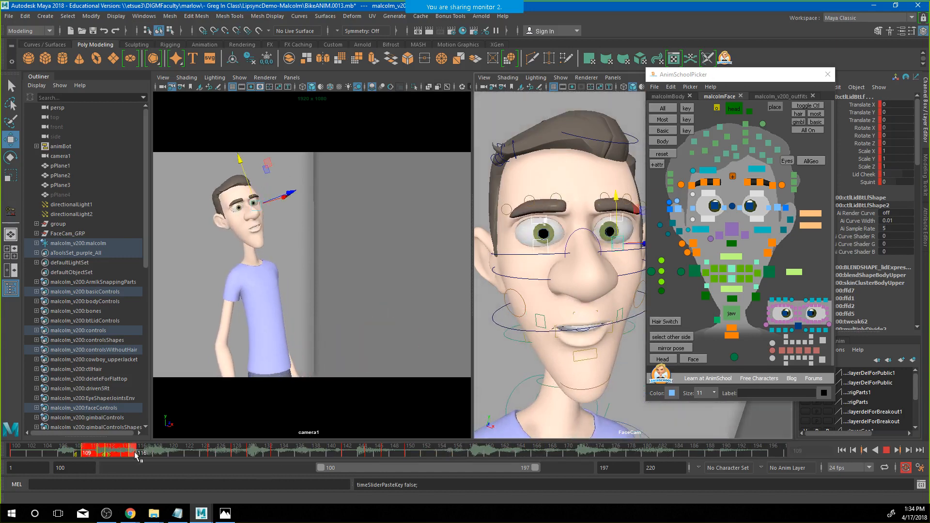
pyautogui.rightClick(133, 455)
pyautogui.click(155, 310)
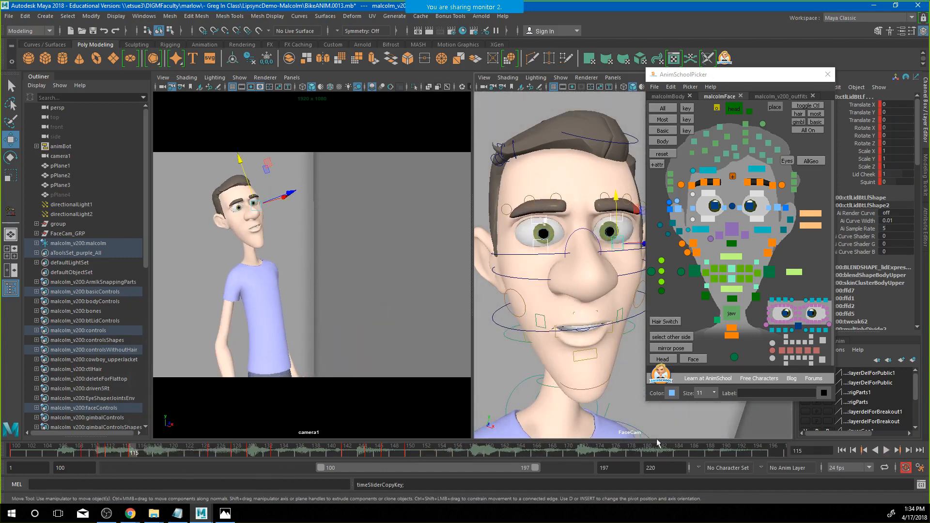
pyautogui.click(585, 449)
pyautogui.rightClick(587, 448)
pyautogui.moveTo(622, 318)
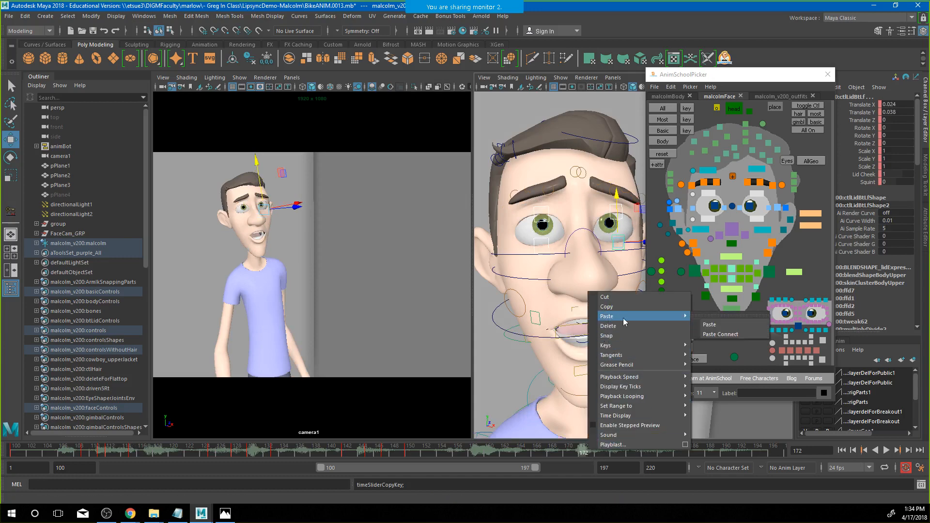
pyautogui.click(710, 317)
pyautogui.hotkey('alt', 'v')
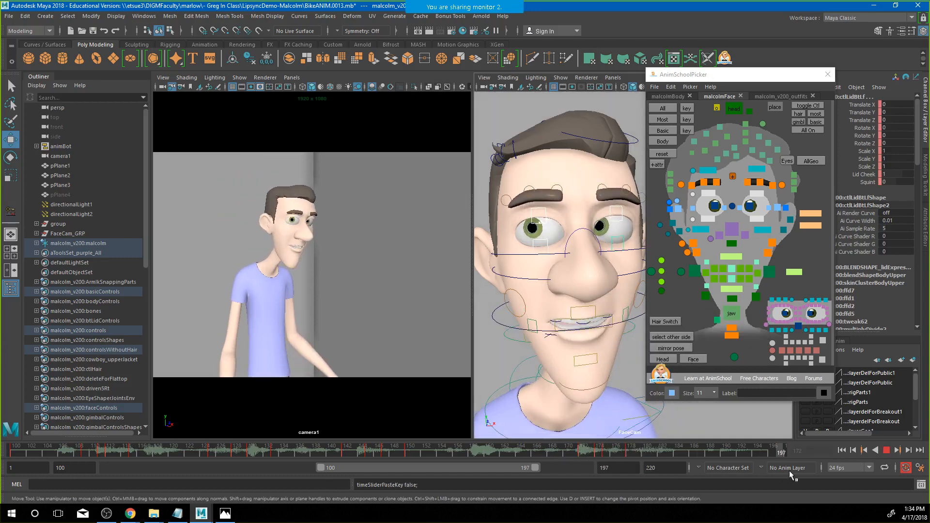
# Deselect the controls, maximize the camera1 view, close the AnimSchoolPicker, and play the shot from frame 100
pyautogui.click(14, 449)
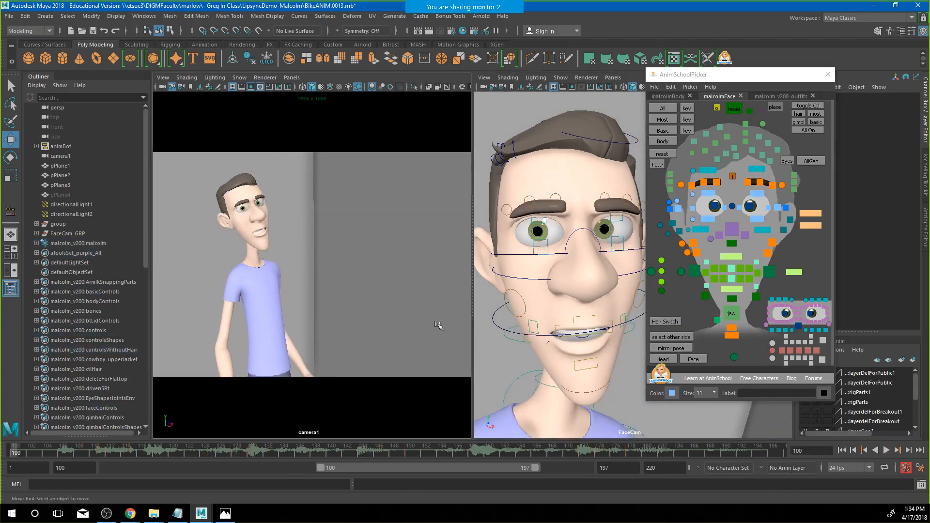
pyautogui.press('space')
pyautogui.click(829, 75)
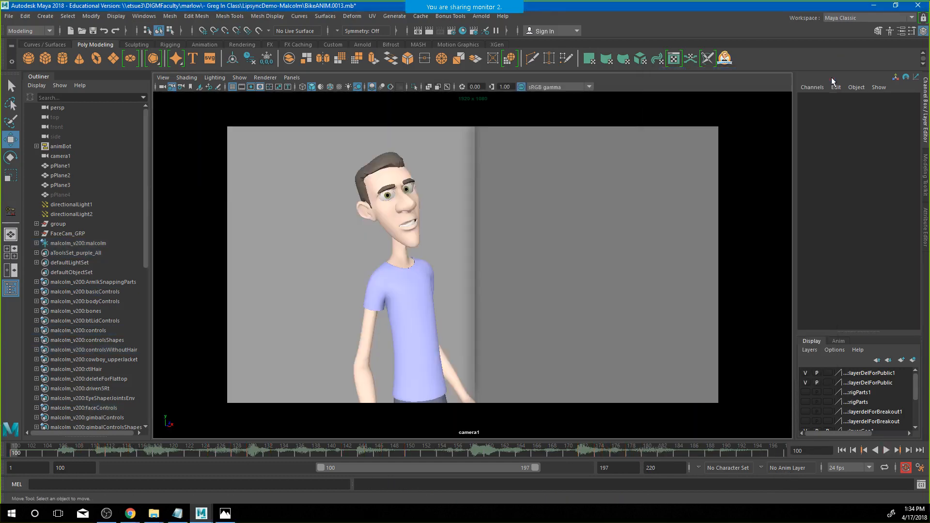
pyautogui.click(884, 450)
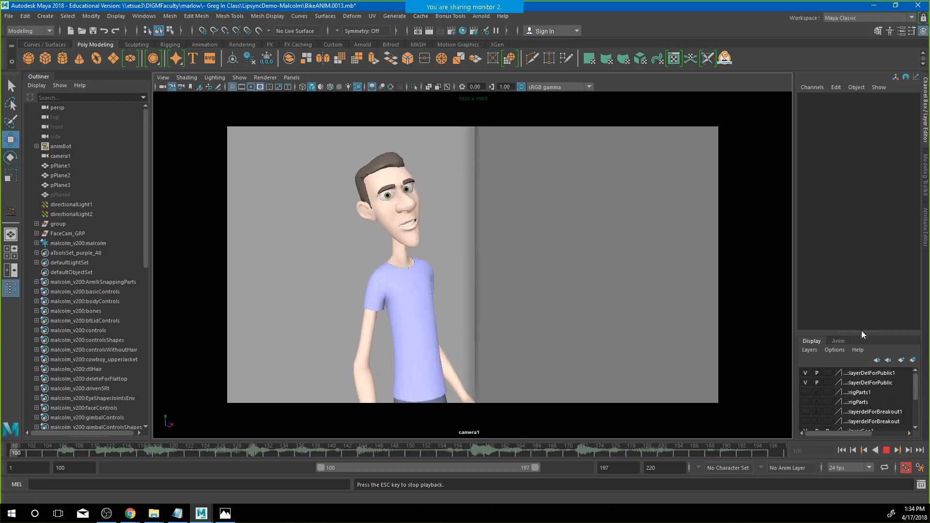
pyautogui.click(886, 451)
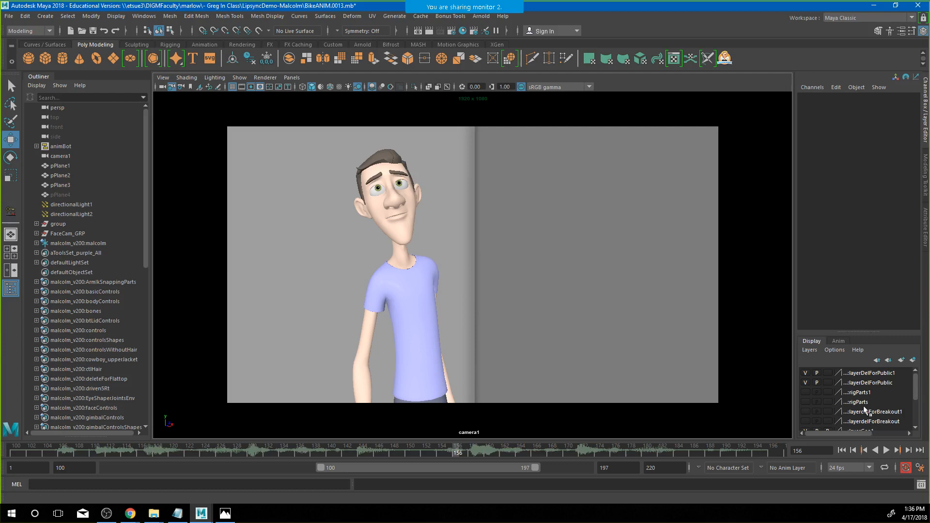
# Rewind to frame 100 and review the whole animation once more through camera1
pyautogui.click(842, 451)
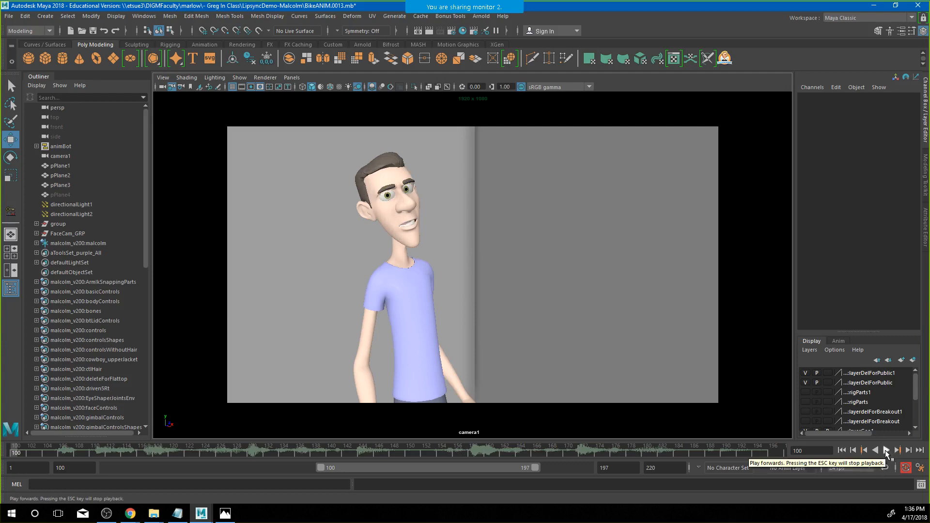
pyautogui.click(886, 450)
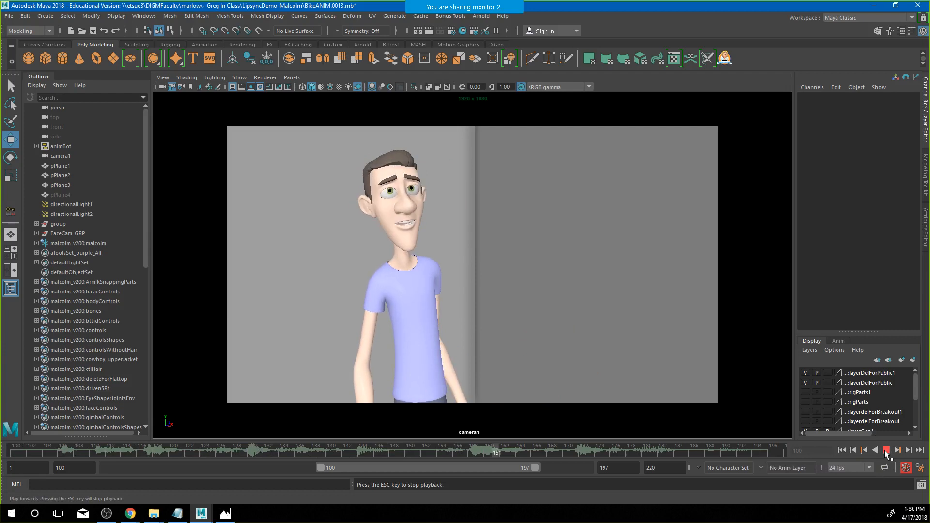
pyautogui.click(886, 450)
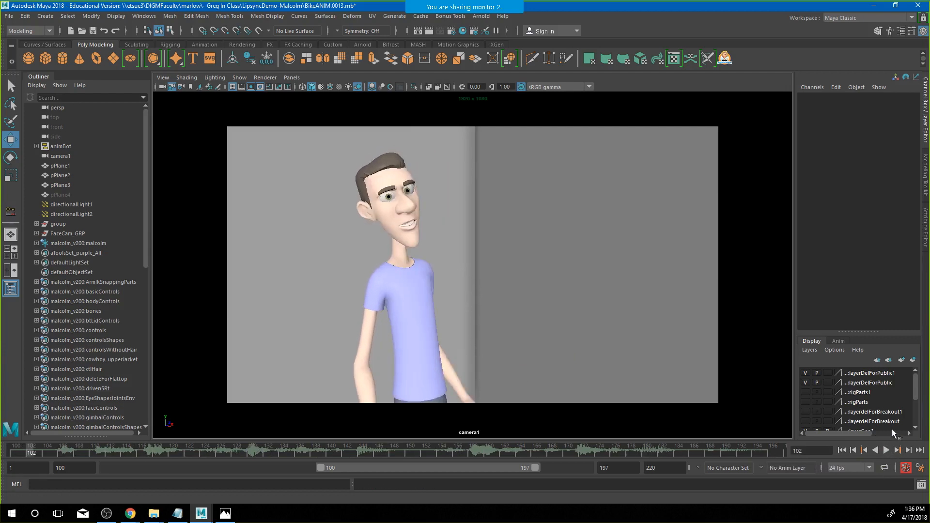